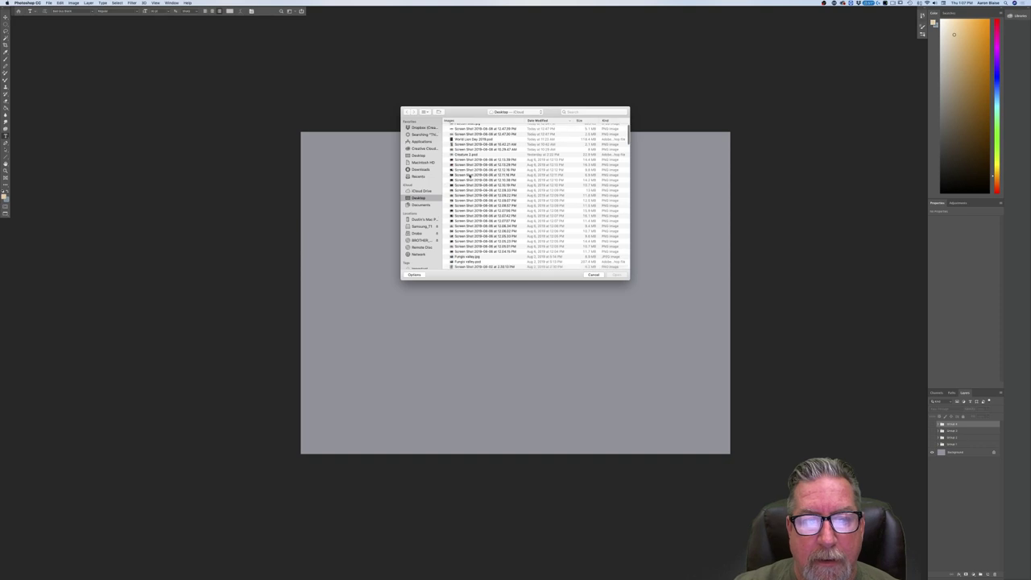
Open Sea Creature 2.jpg from the Samsung_T1 drive.
scroll(469, 175, "down", 15)
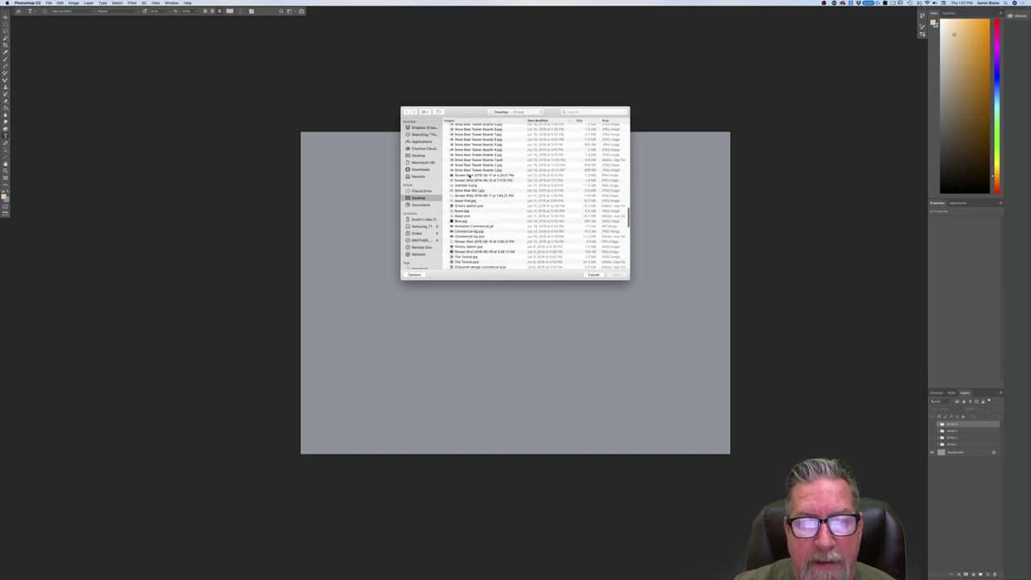
scroll(470, 176, "up", 4)
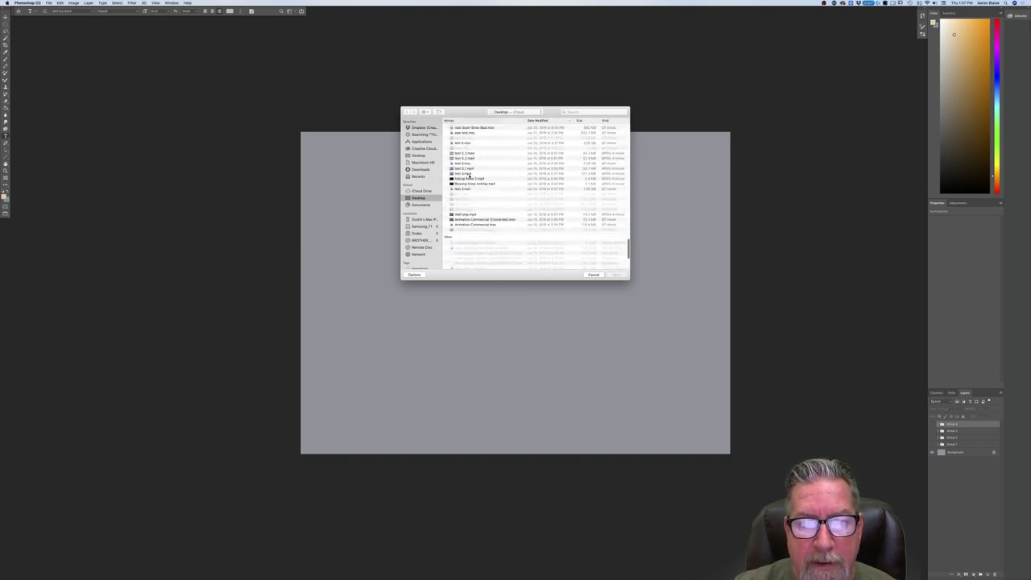
scroll(468, 174, "down", 2)
left_click(423, 227)
scroll(451, 212, "down", 5)
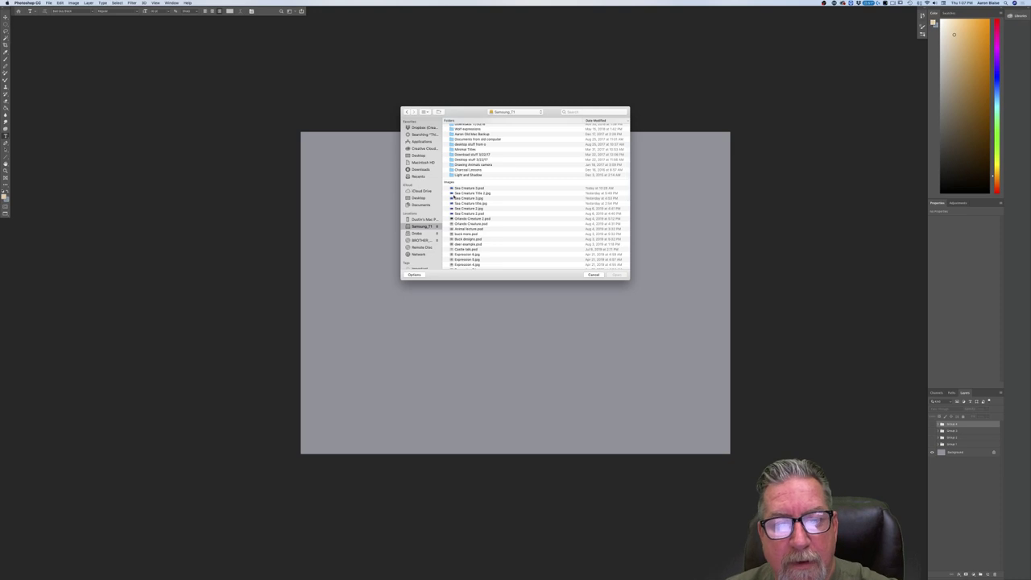
left_click(457, 208)
left_click(616, 276)
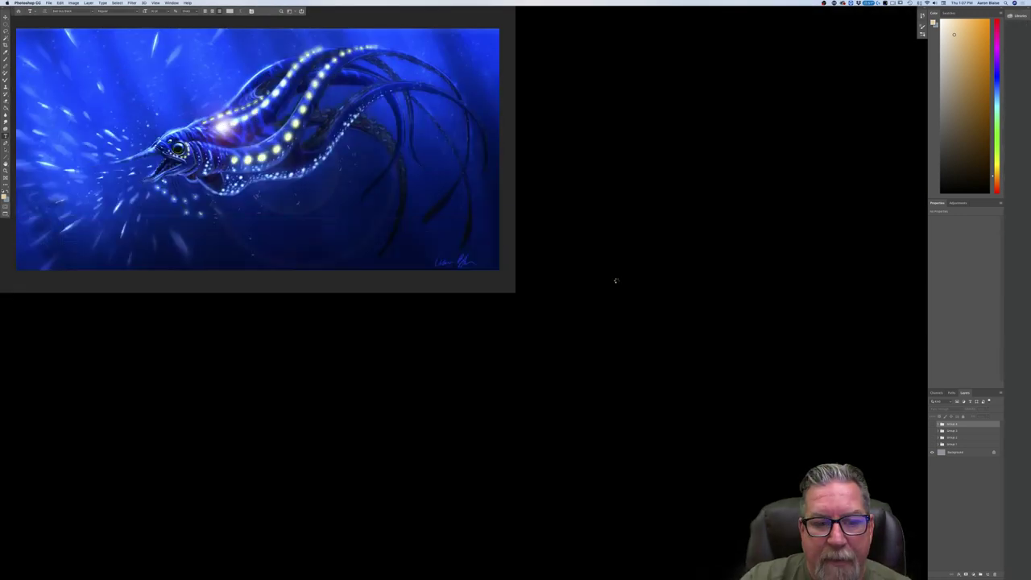
Examine the Sea Creature 2 painting in full-screen mode, fitted to the screen and reduced, and return to the windowed view.
key("super+plus")
key("super+plus")
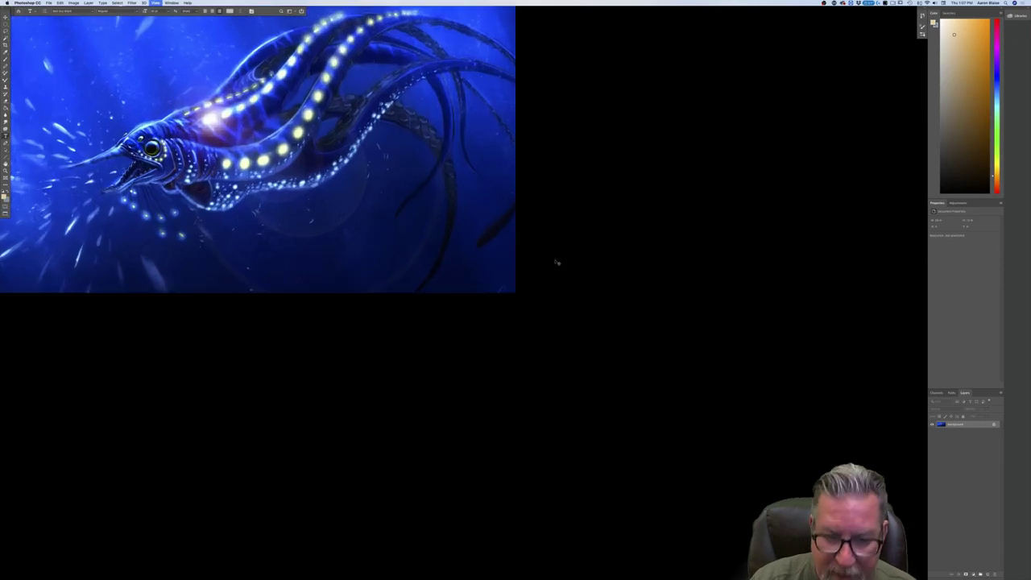
key("super+minus")
key("f")
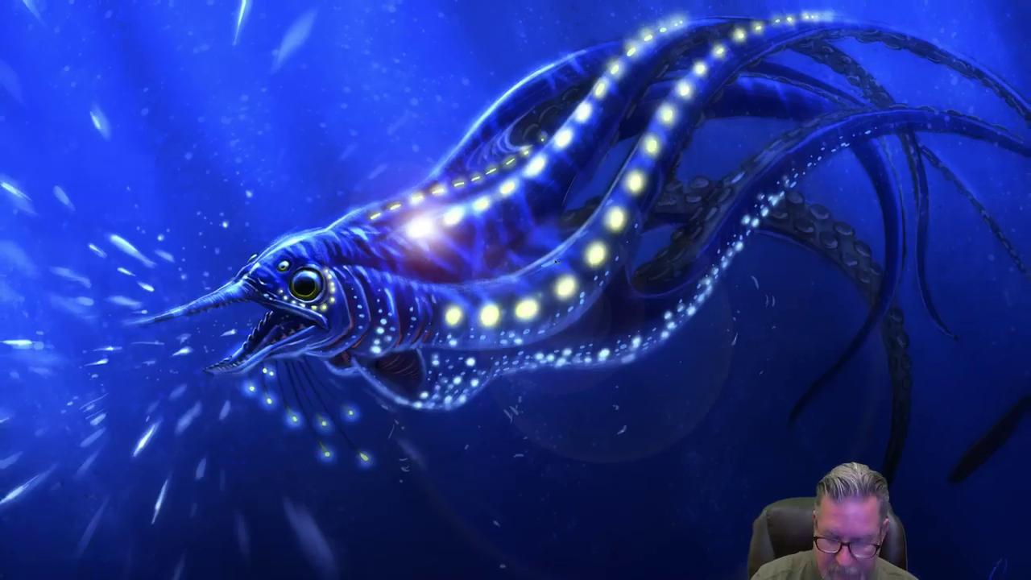
key("super+0")
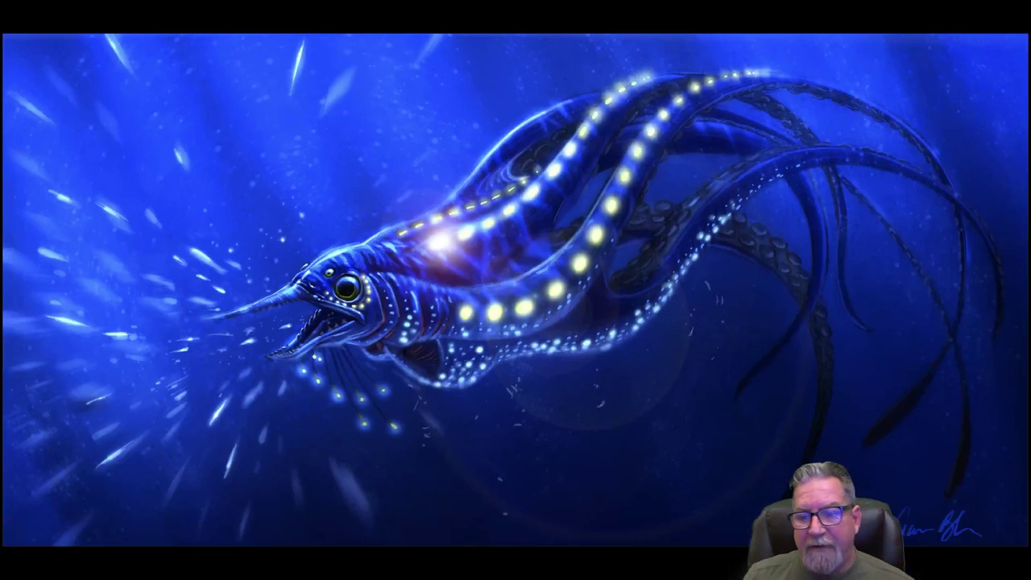
key("super+minus")
key("super+minus")
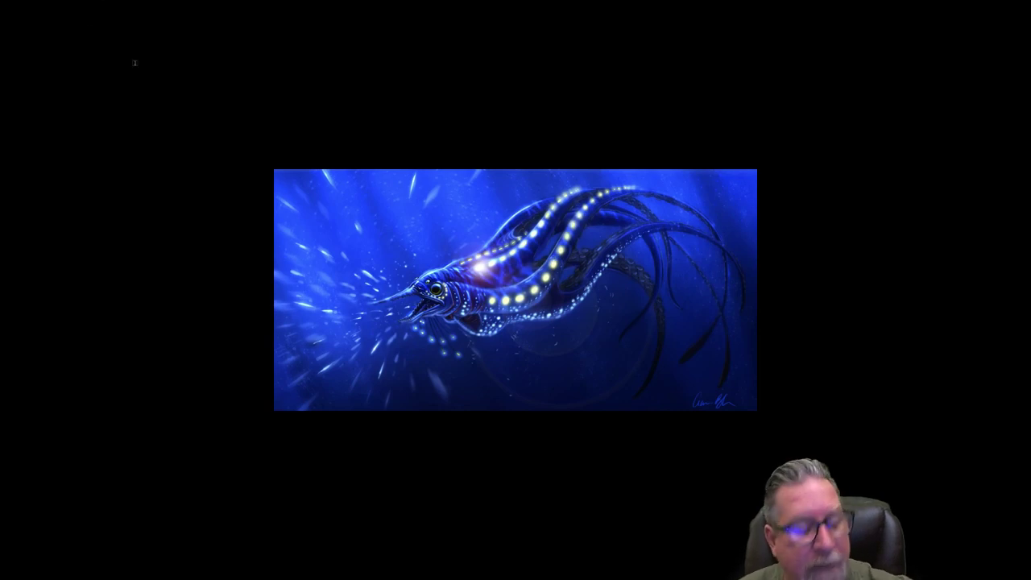
key("f")
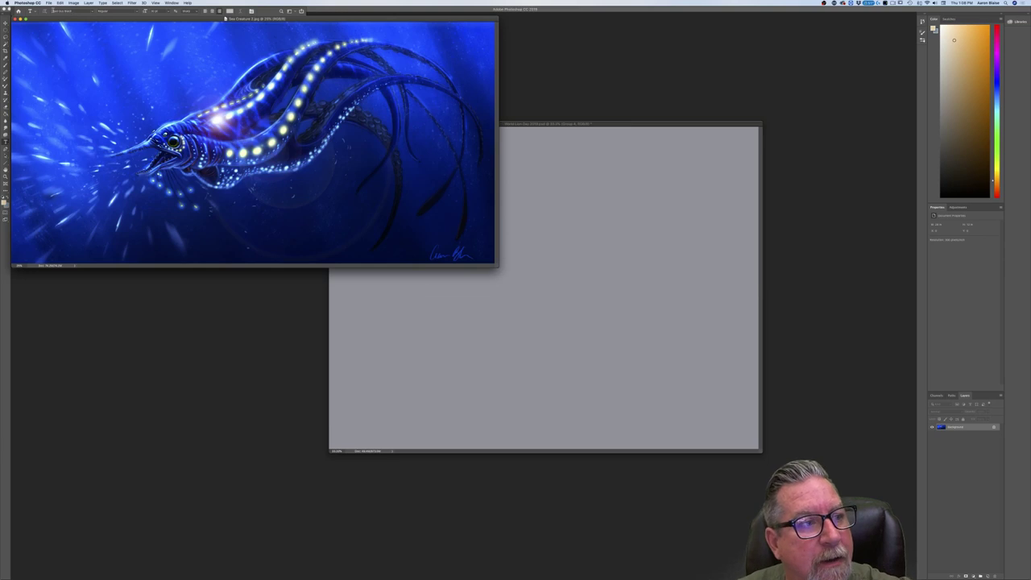
Open Sea Creature 3.jpg from the Samsung_T1 drive and display it at 25%.
left_click(49, 3)
left_click(56, 15)
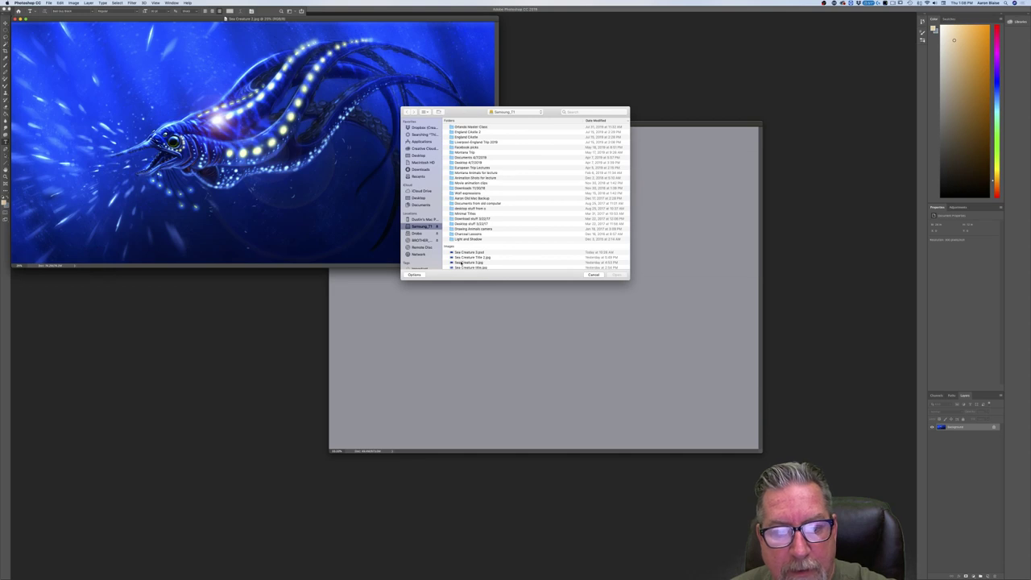
left_click(461, 263)
left_click(616, 275)
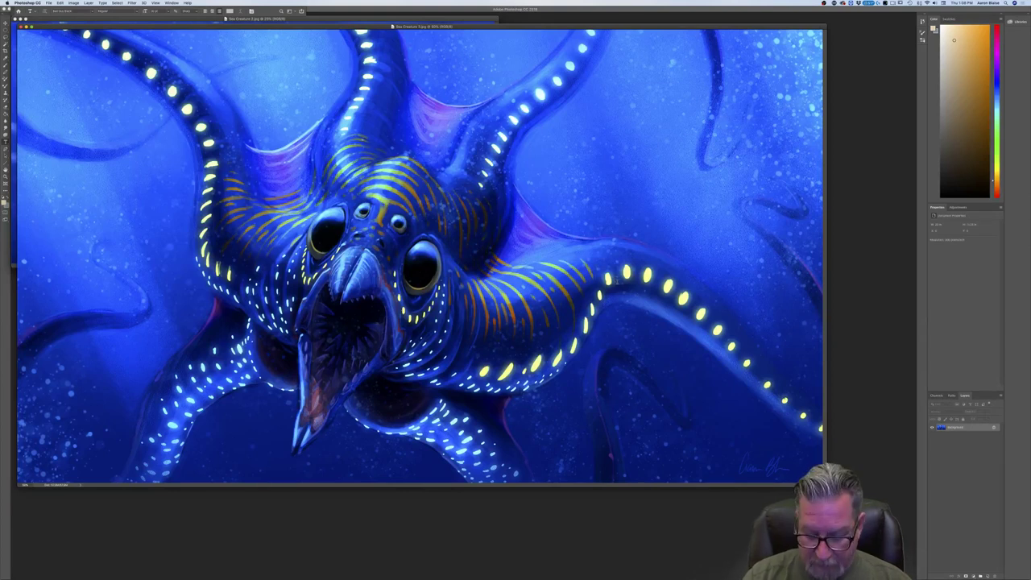
key("super+minus")
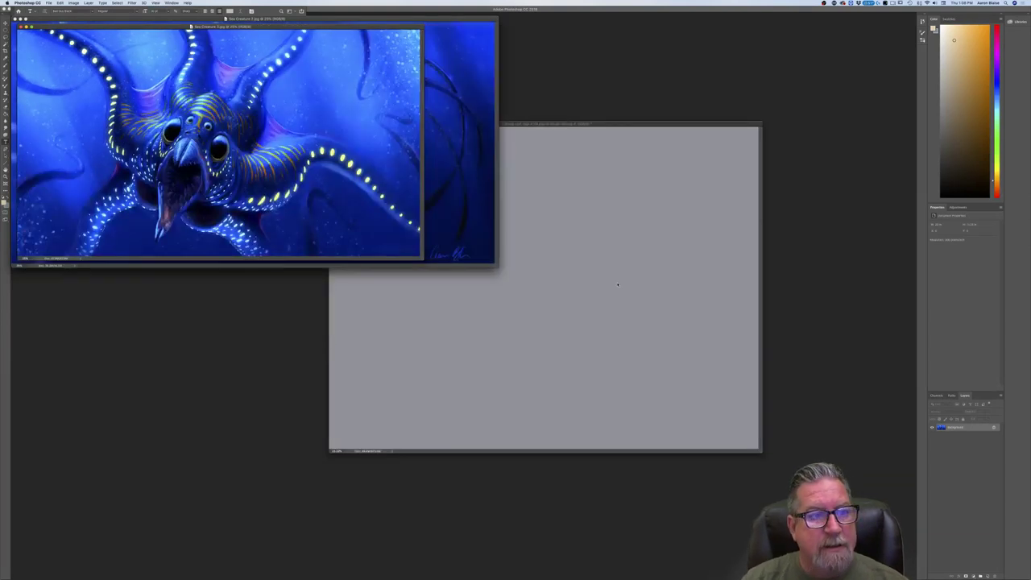
Arrange the two image windows with Sea Creature 2 above Sea Creature 3.
left_click_drag(136, 25, 422, 294)
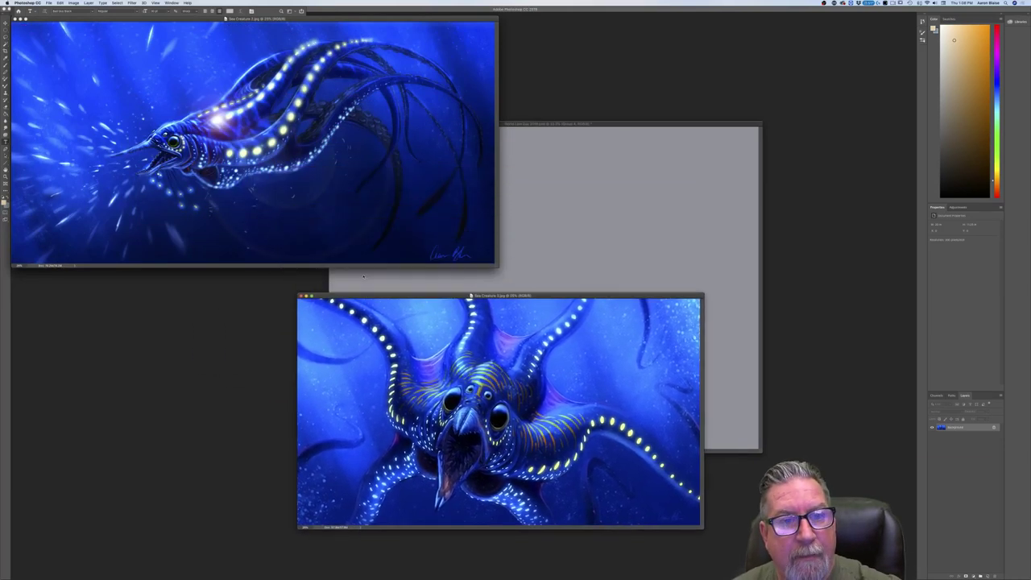
left_click_drag(223, 22, 459, 42)
left_click_drag(411, 296, 427, 290)
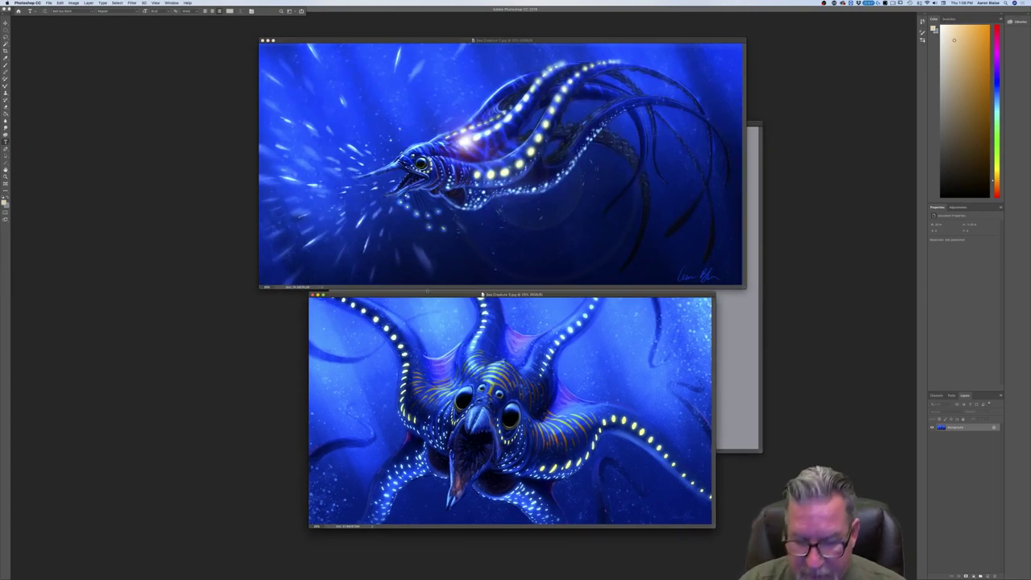
Compare the two paintings, enlarging Sea Creature 3 to 50% and keeping a reduced Sea Creature 2 window in front of it.
key("super+equal")
key("super+equal")
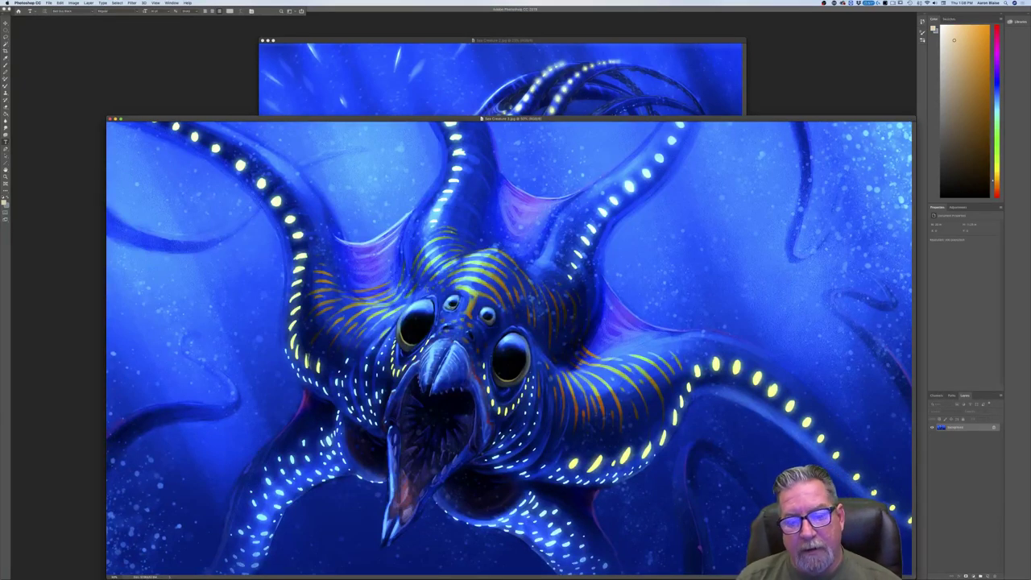
left_click(311, 115)
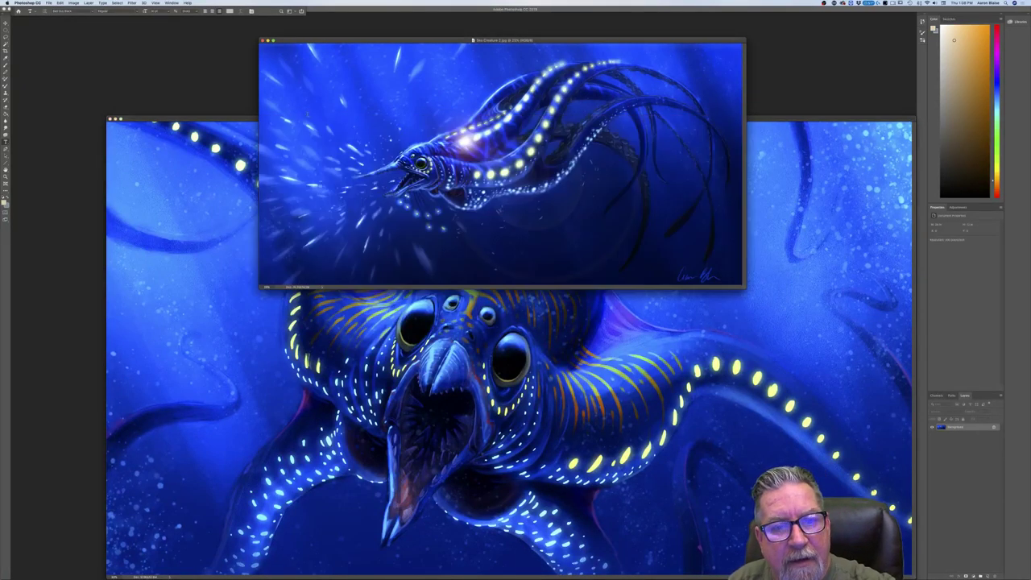
left_click_drag(319, 41, 315, 28)
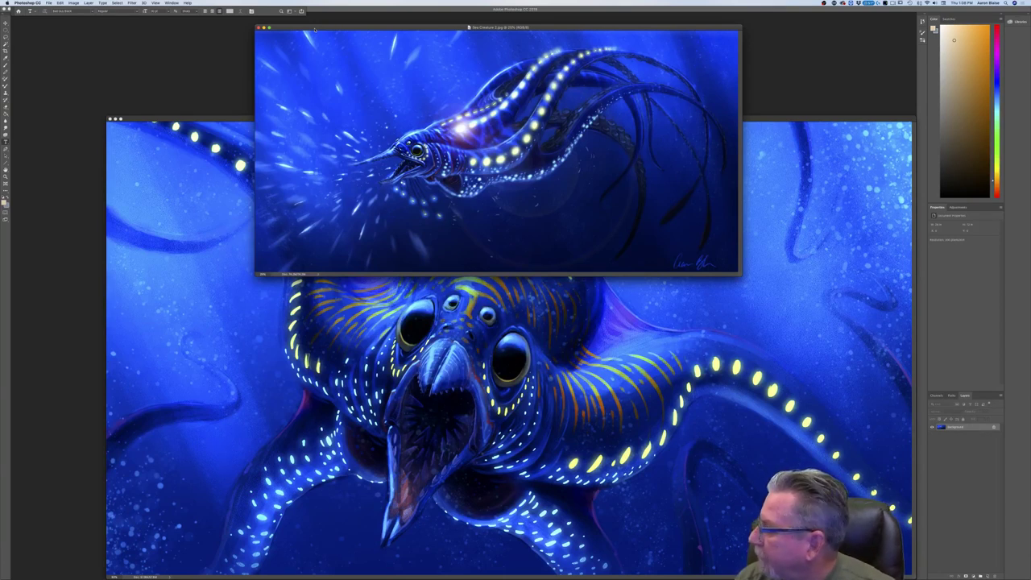
key("super+minus")
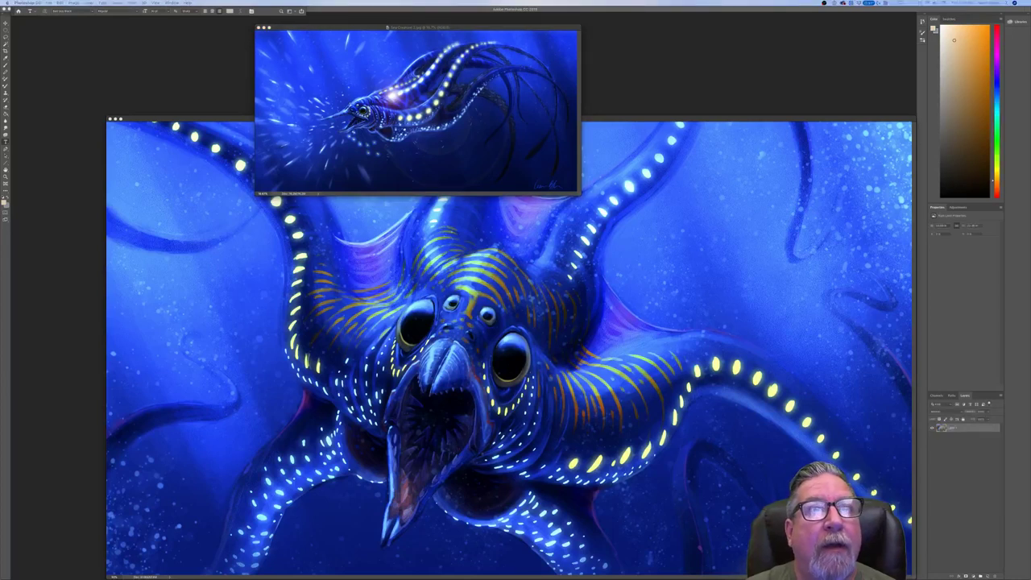
left_click(418, 27)
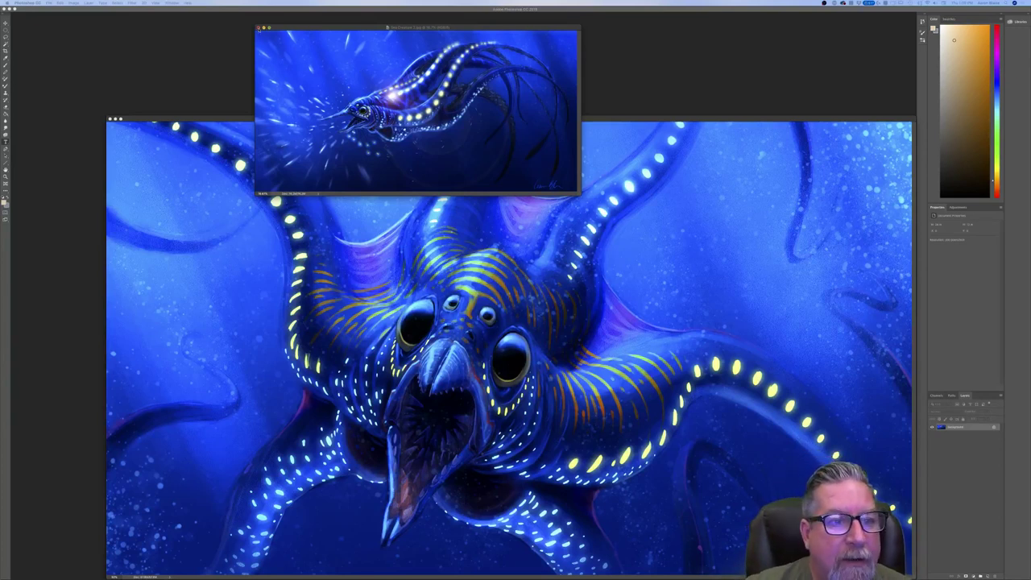
Close the Sea Creature 2 and Sea Creature 3 images.
left_click(259, 28)
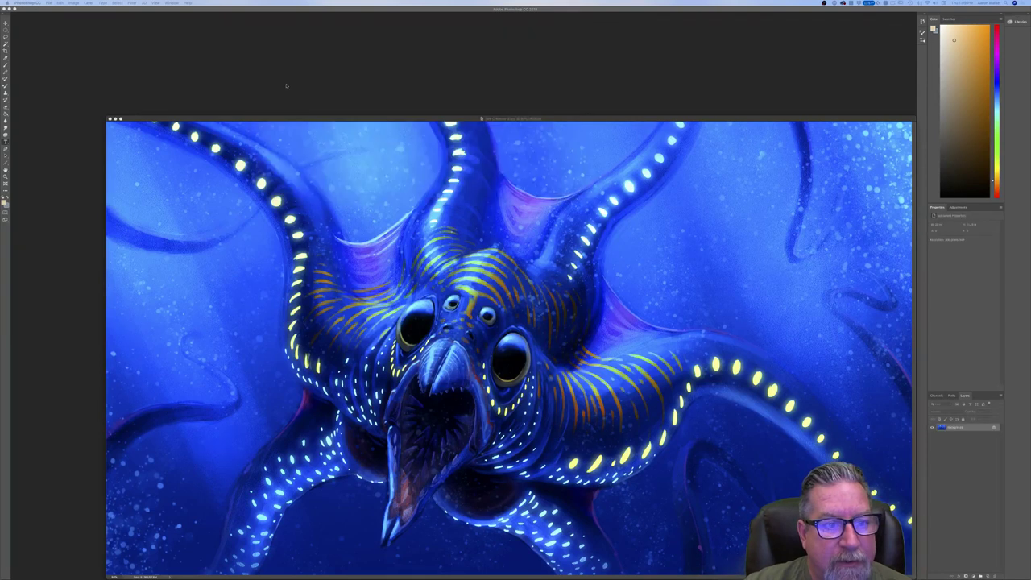
left_click_drag(326, 115, 263, 50)
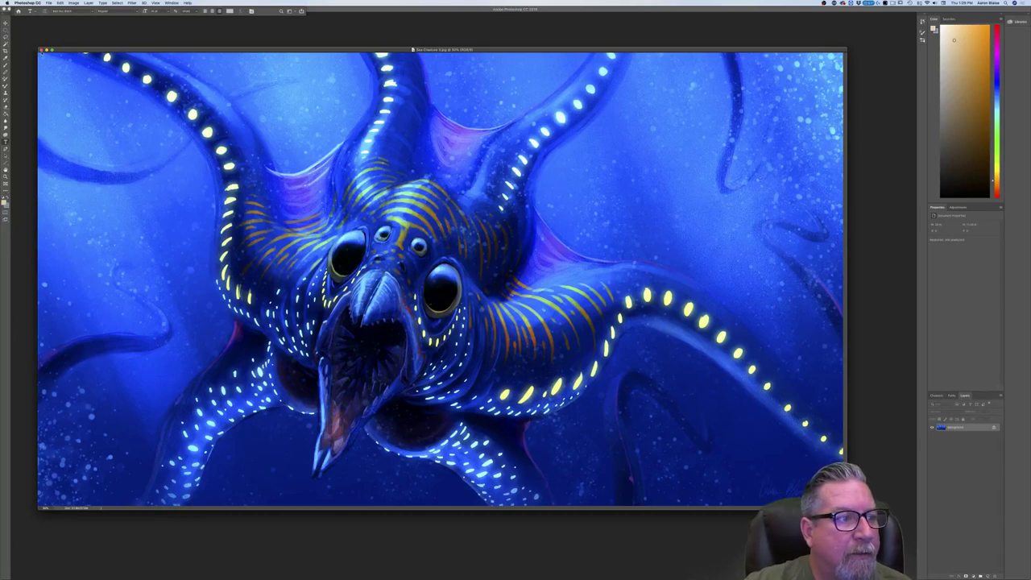
left_click(41, 50)
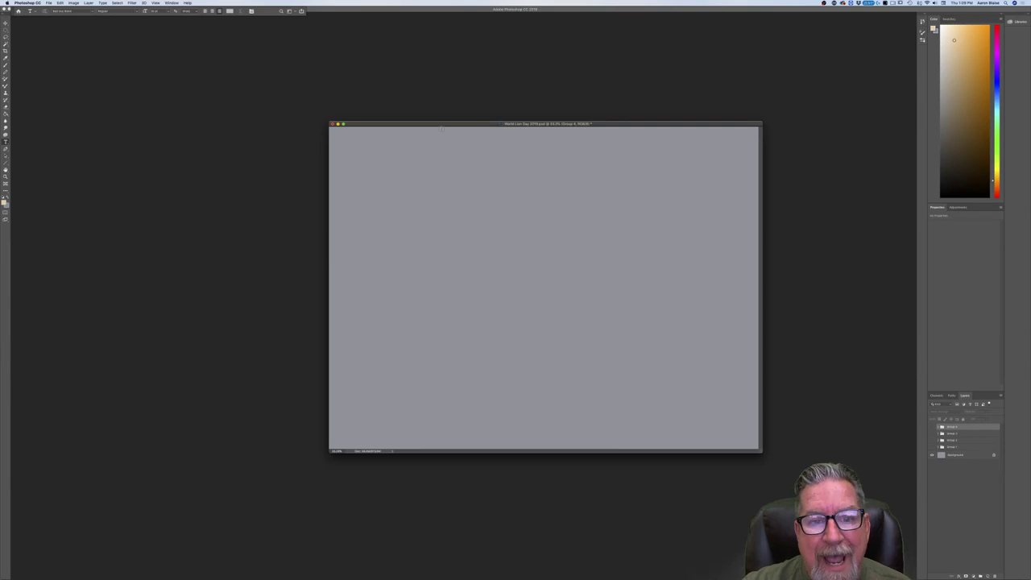
Rotate the World Lion Day canvas 90° clockwise and fit it to the screen.
left_click_drag(444, 125, 372, 109)
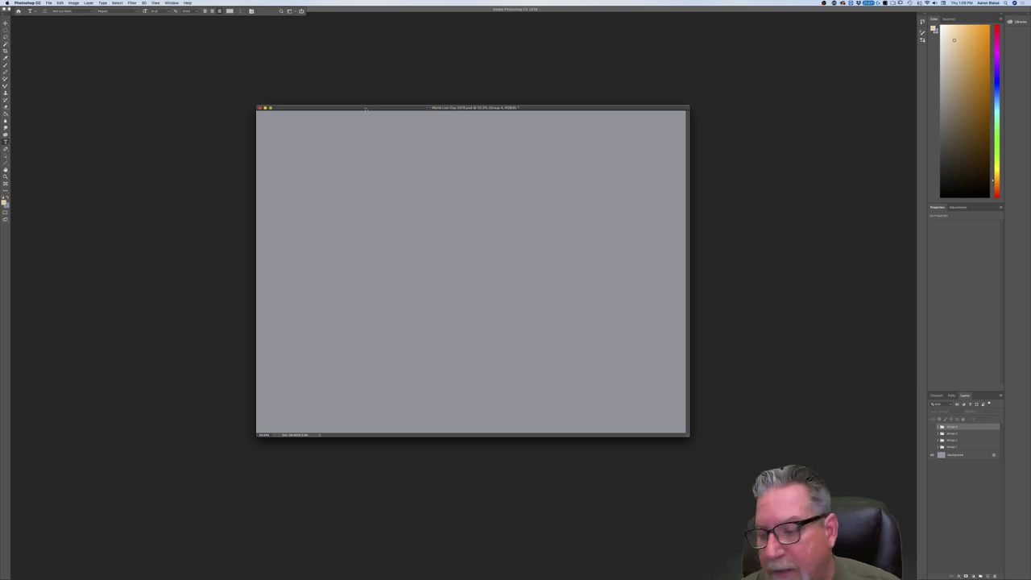
left_click(48, 3)
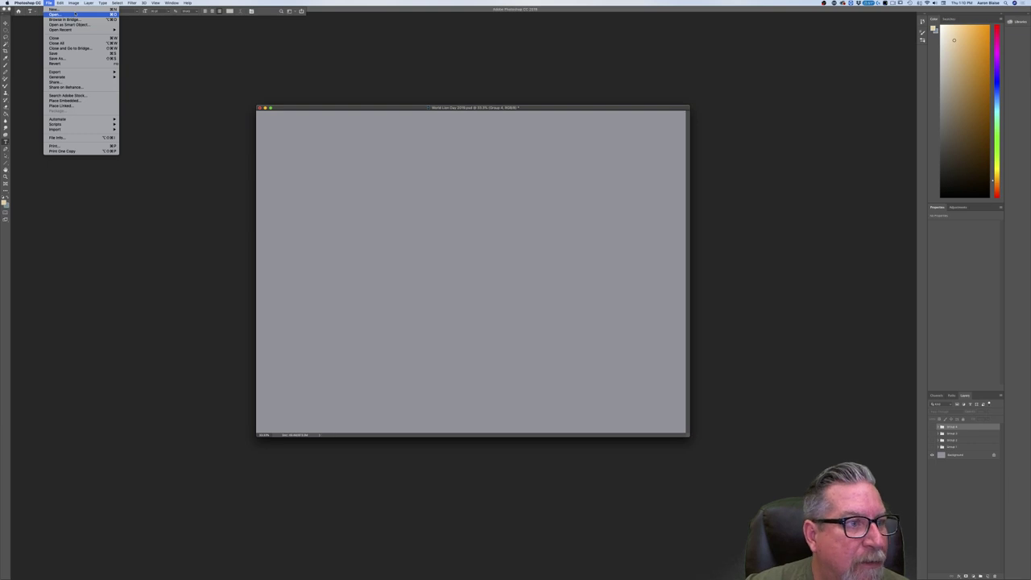
mouse_move(73, 3)
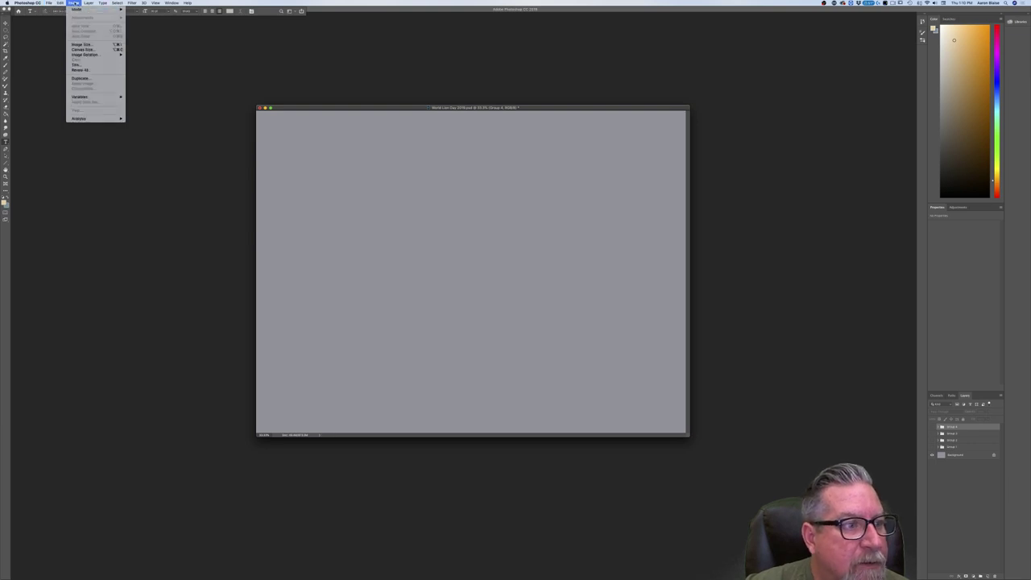
mouse_move(83, 54)
left_click(142, 62)
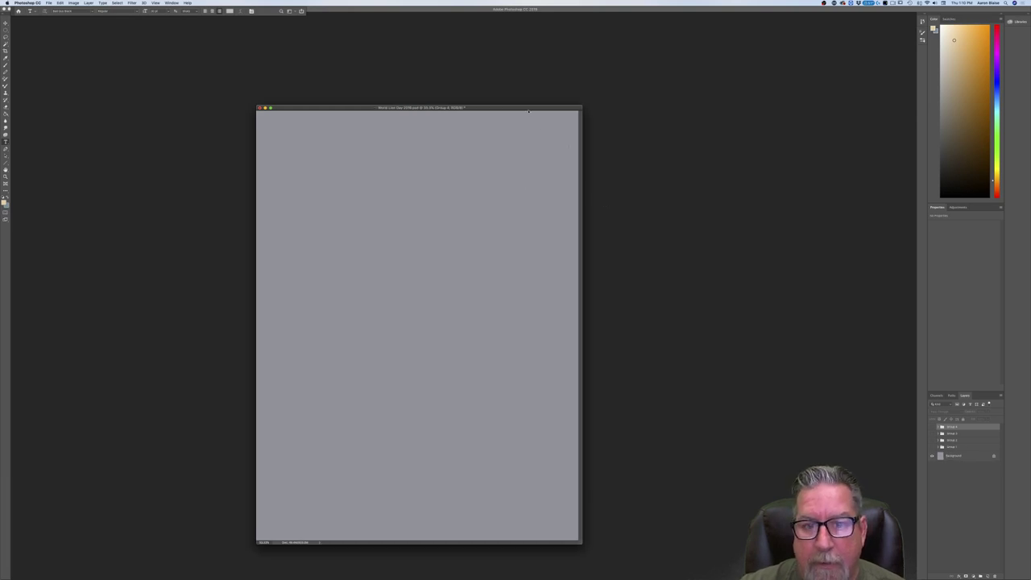
key("super+0")
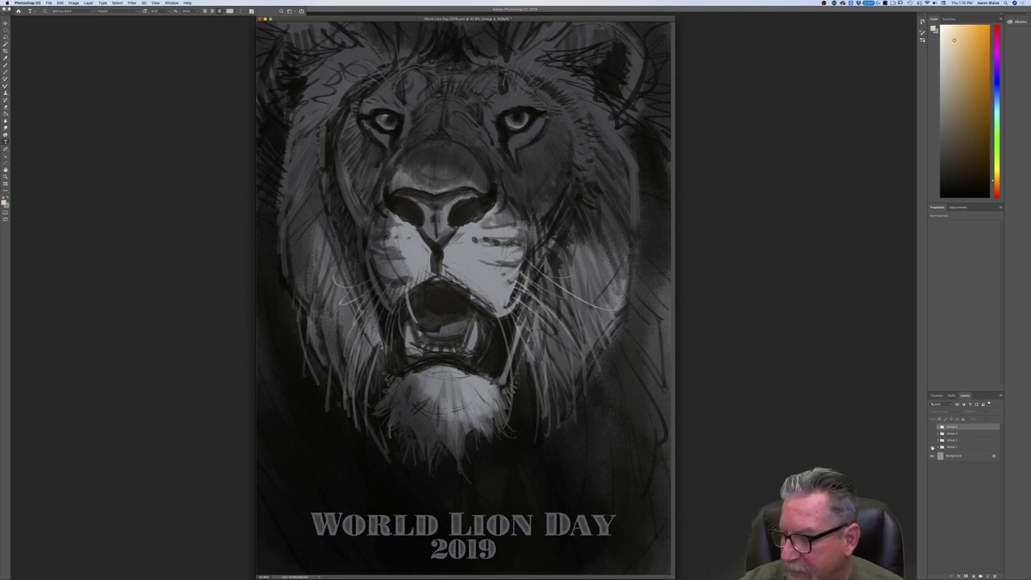
Review the lion sketches in Groups 1, 2 and 3 one at a time, leaving all three groups hidden.
left_click(931, 447)
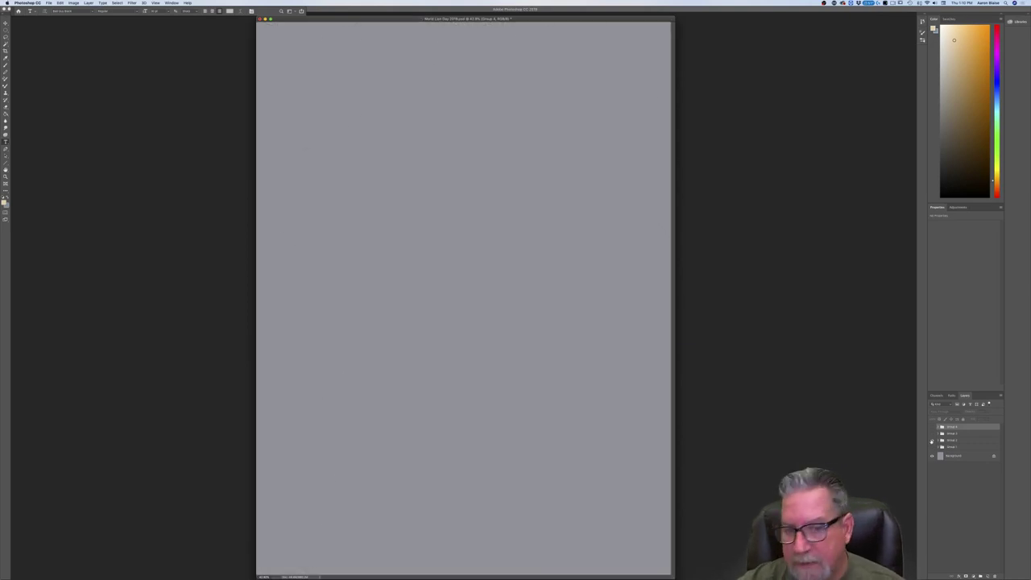
left_click(932, 441)
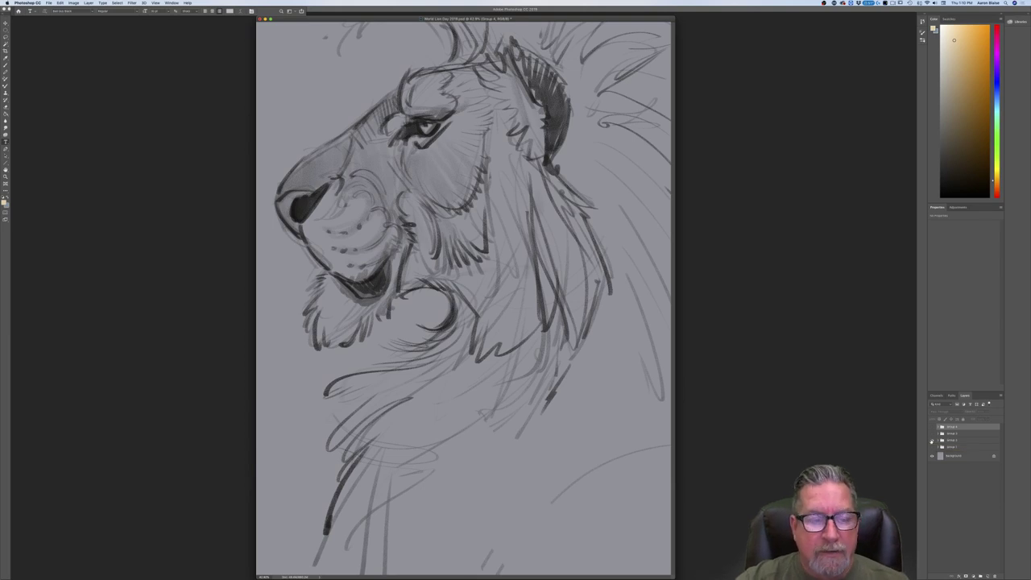
left_click(932, 442)
left_click(932, 435)
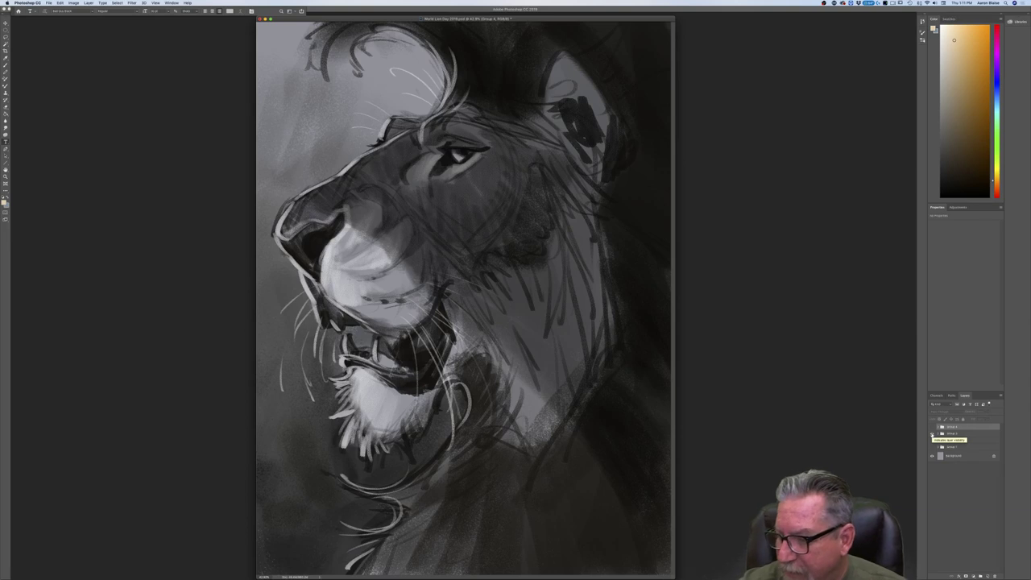
left_click(932, 435)
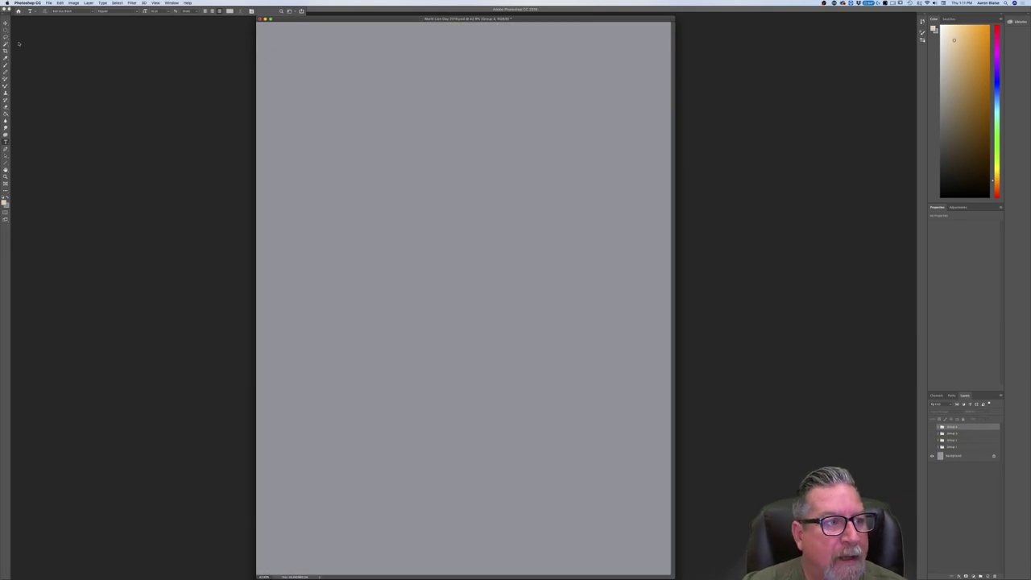
Try to rotate the World Lion Day canvas 90° counterclockwise.
left_click(73, 4)
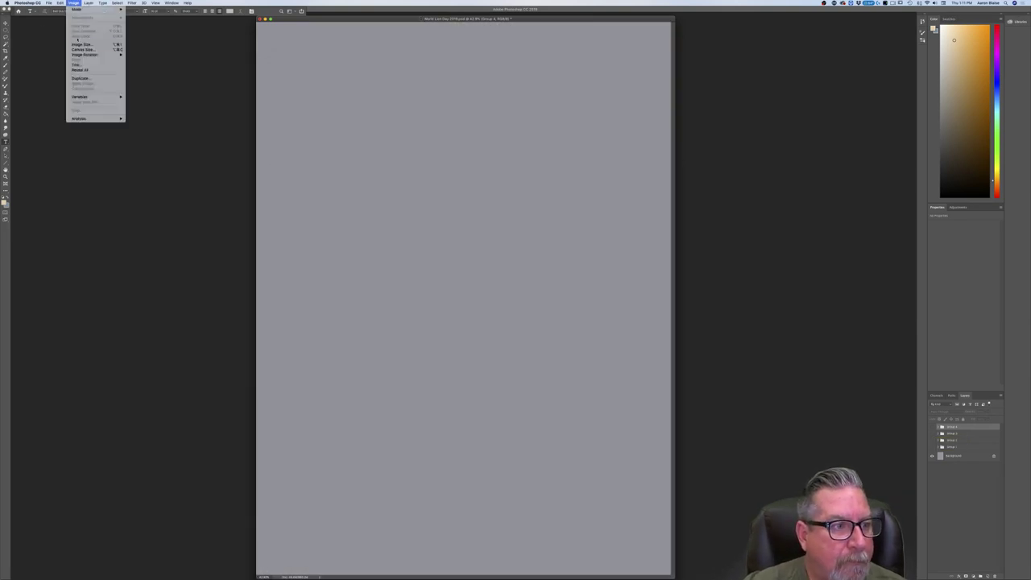
mouse_move(96, 55)
left_click(142, 66)
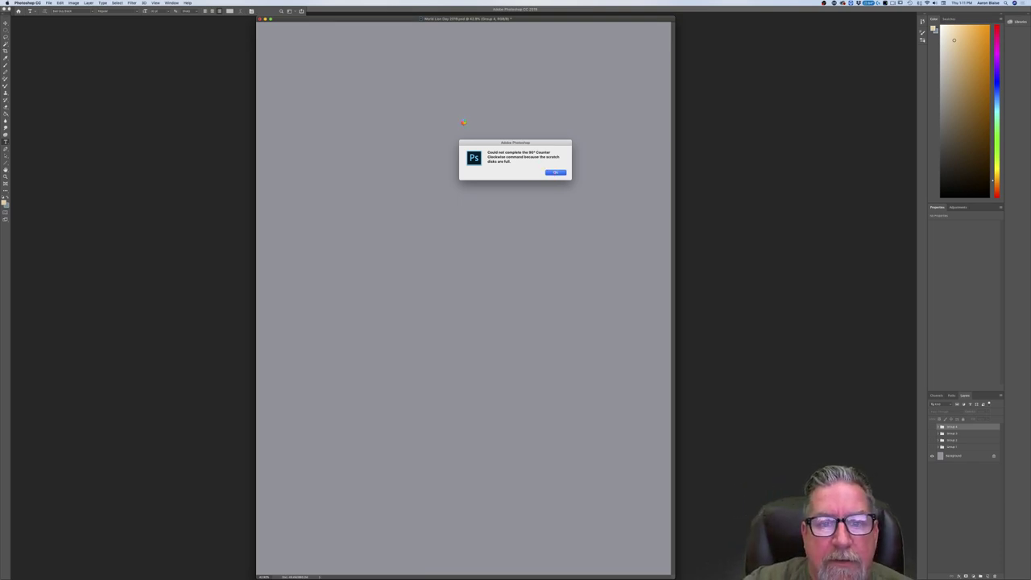
left_click(556, 172)
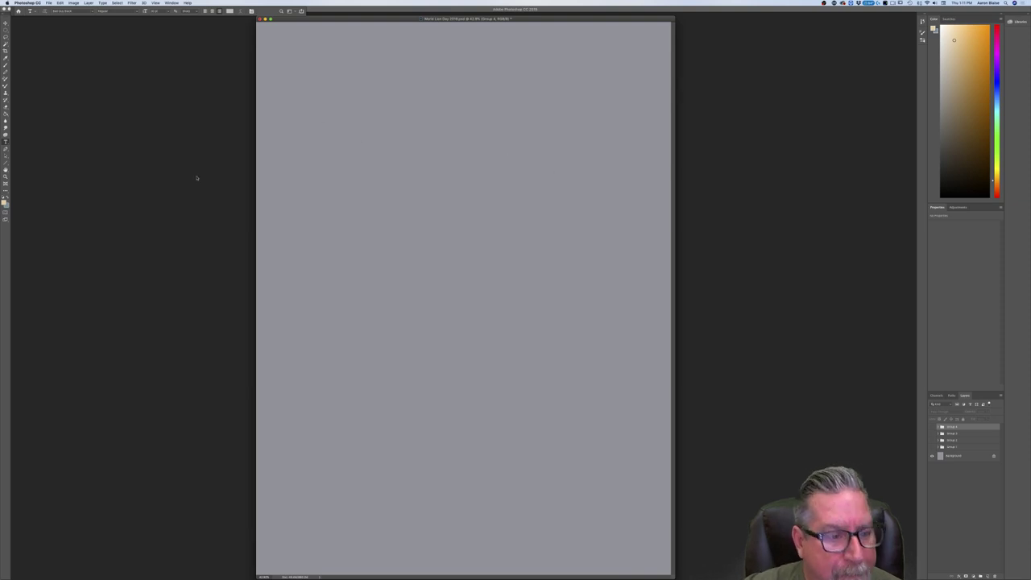
Switch to Finder and create a folder named "Desktop stuff 8-8-19" on the Desktop.
mouse_move(293, 576)
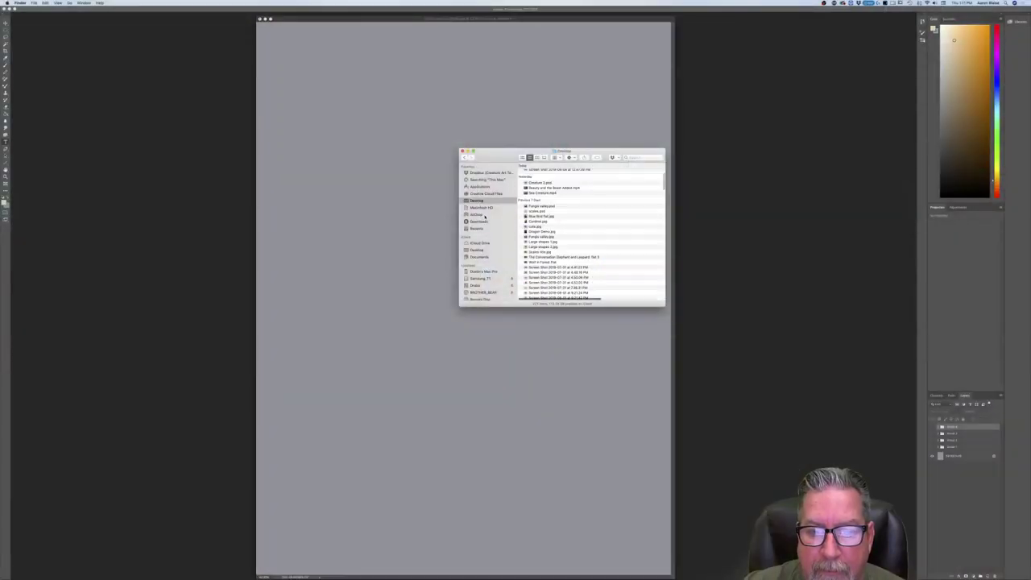
scroll(543, 225, "up", 4)
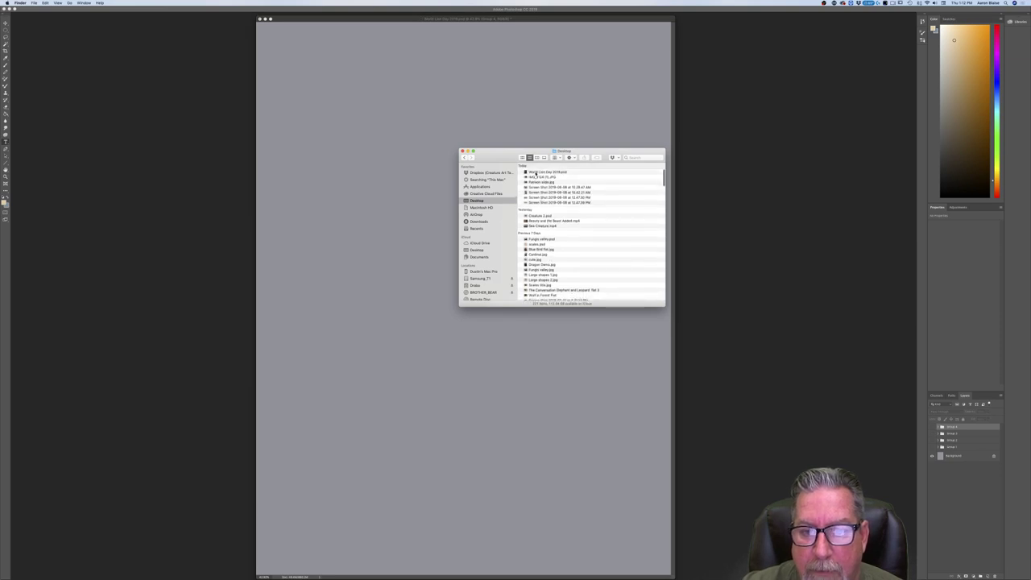
left_click(532, 173)
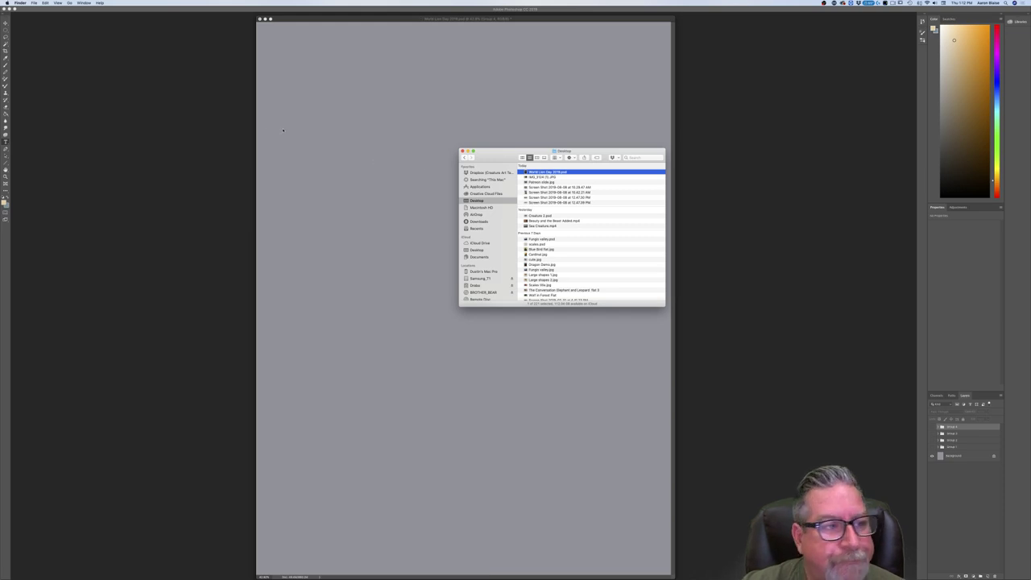
left_click(34, 4)
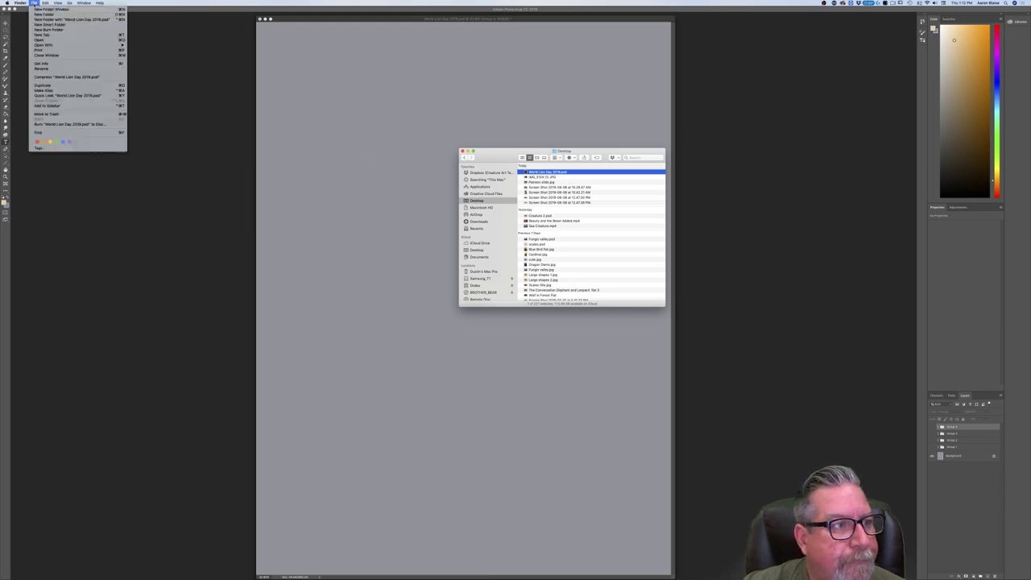
left_click(37, 14)
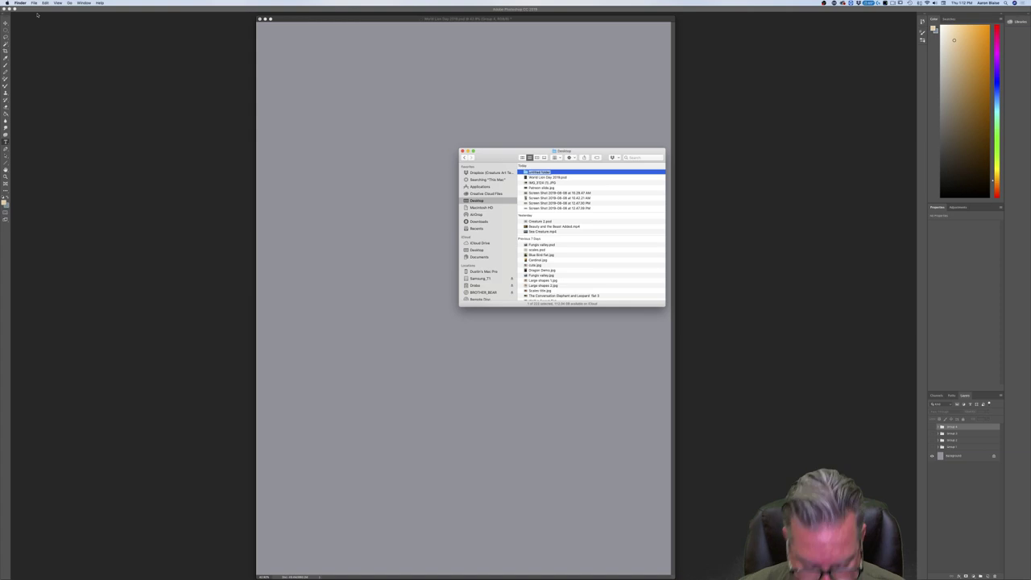
type("Li")
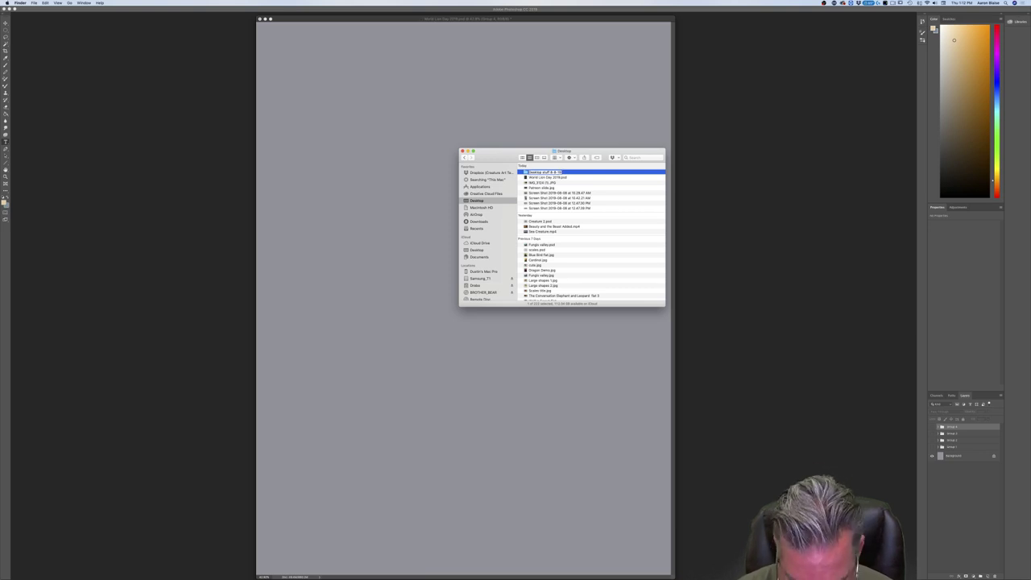
key("Return")
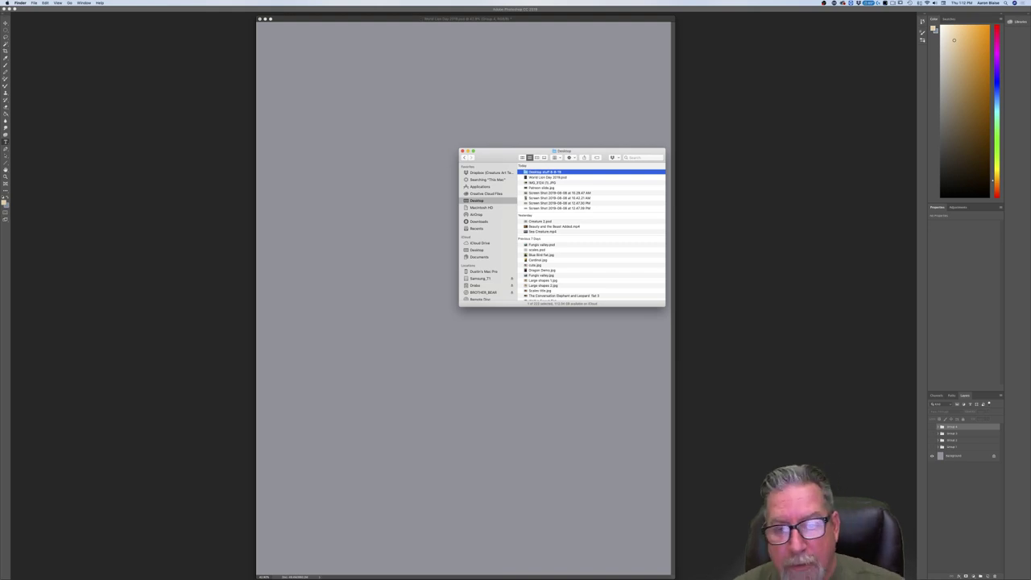
Move every Desktop file except World Lion Day 2019.psd into the "Desktop stuff 8-8-19" folder.
left_click(531, 178)
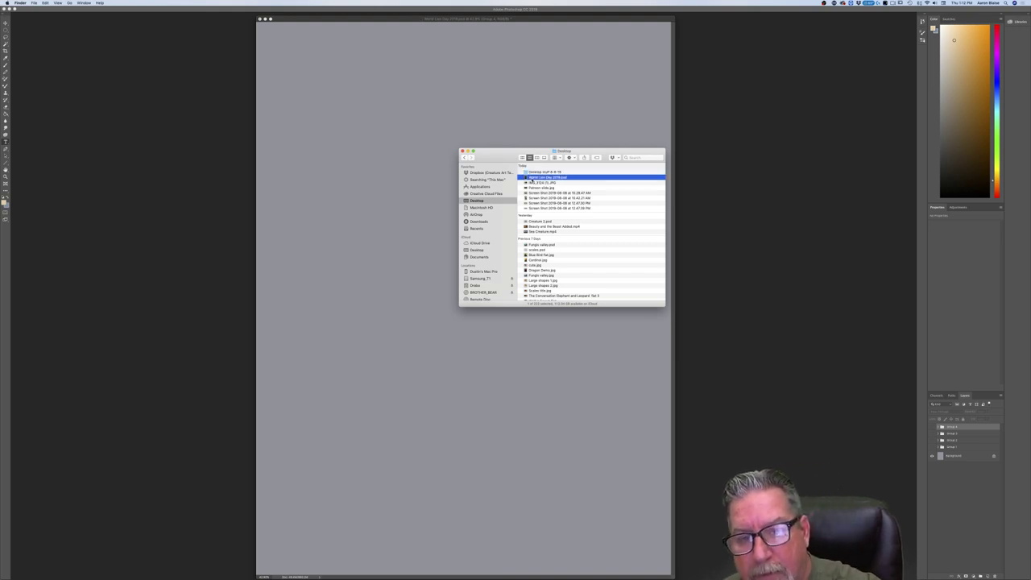
left_click(531, 183)
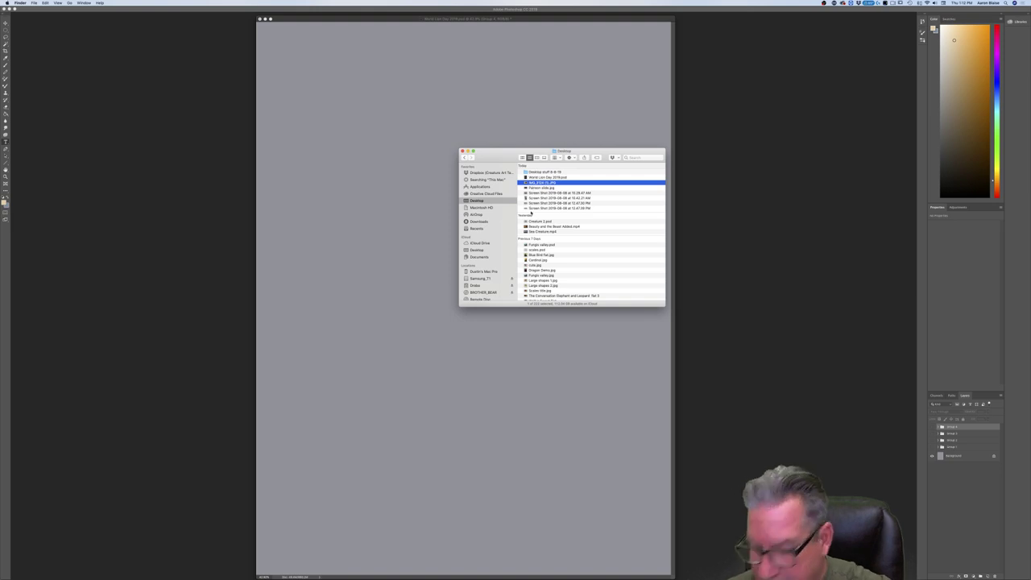
scroll(527, 217, "down", 15)
scroll(524, 242, "down", 10)
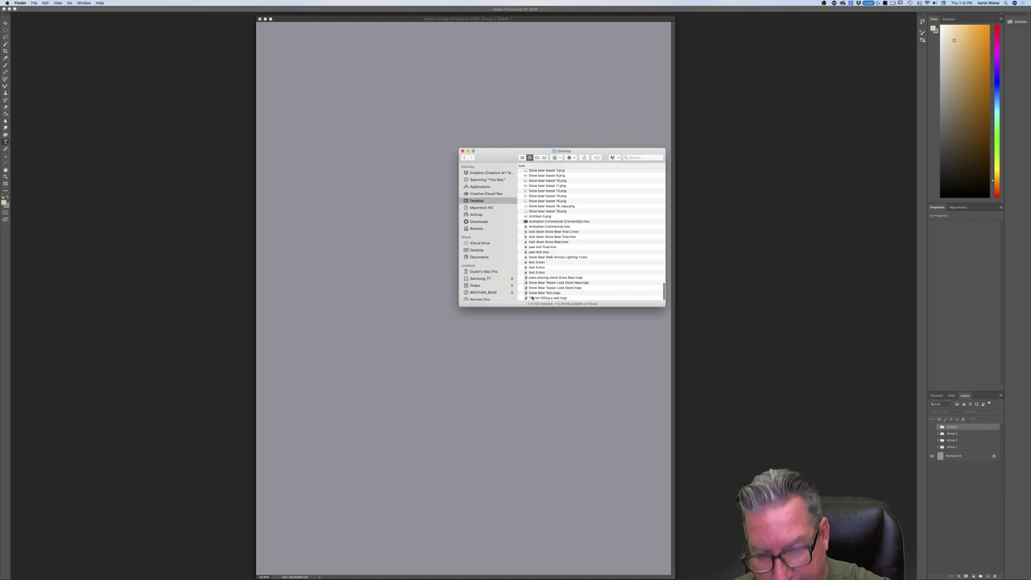
left_click(531, 298, "shift")
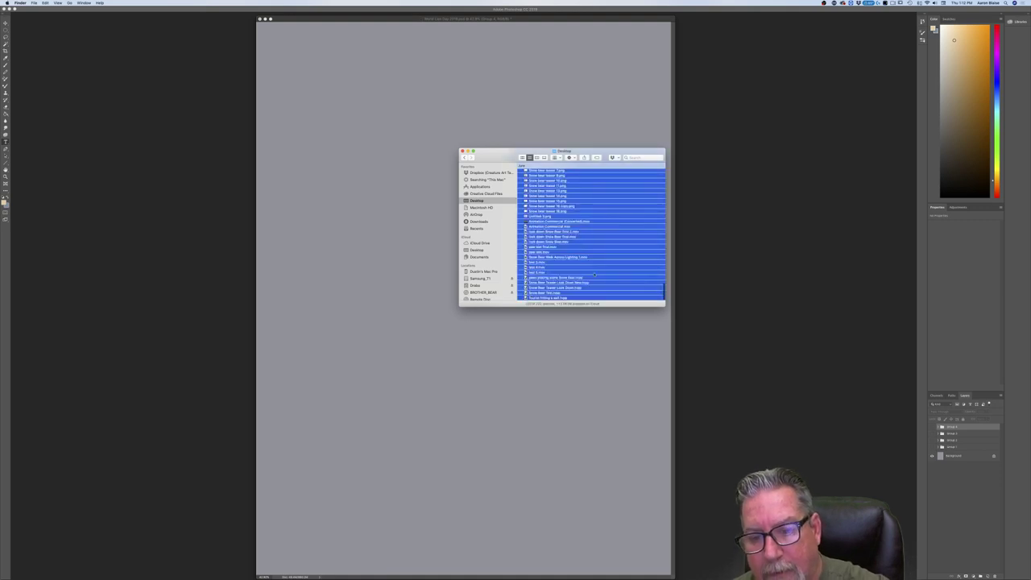
left_click_drag(664, 292, 662, 149)
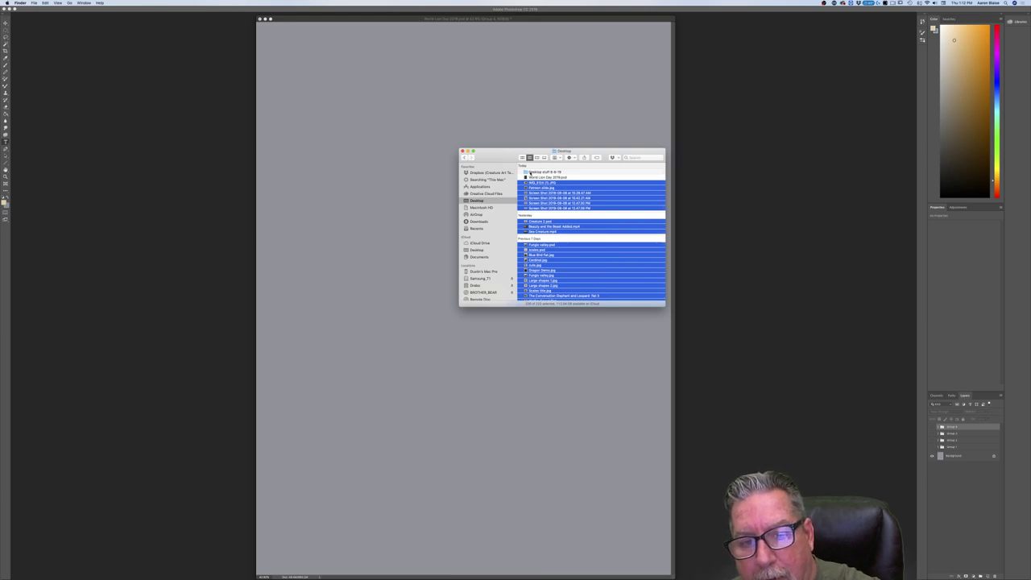
left_click_drag(530, 173, 532, 172)
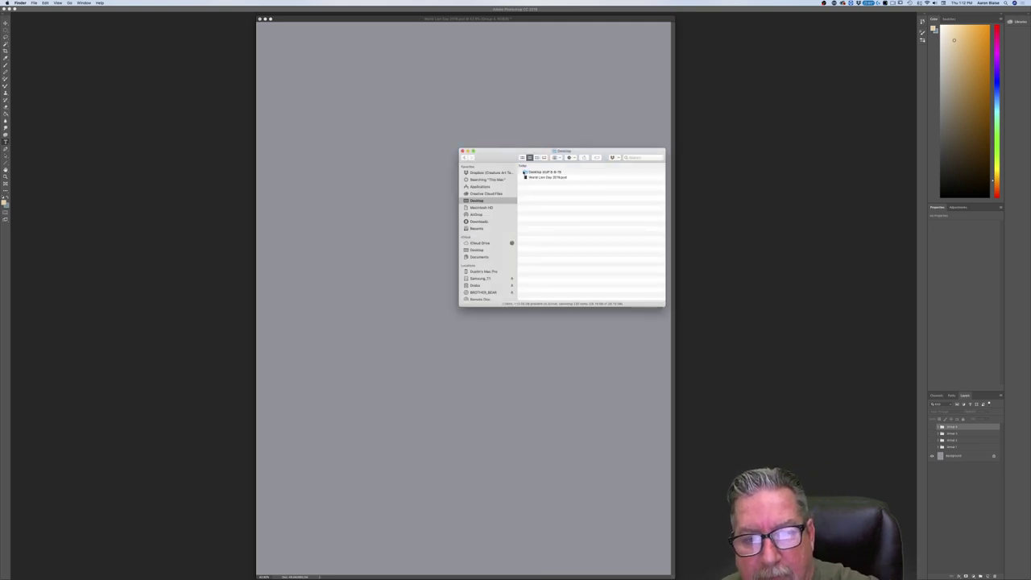
Copy the "Desktop stuff 8-8-19" folder to the Drobo drive and check the drive's contents before returning to the Desktop.
left_click_drag(525, 173, 480, 286)
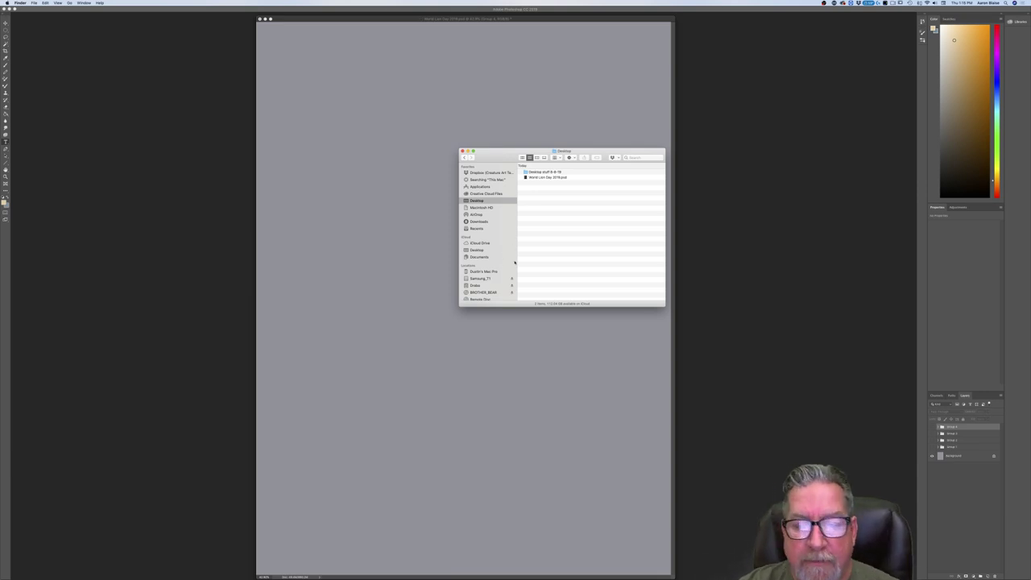
scroll(496, 266, "down", 3)
scroll(493, 270, "down", 1)
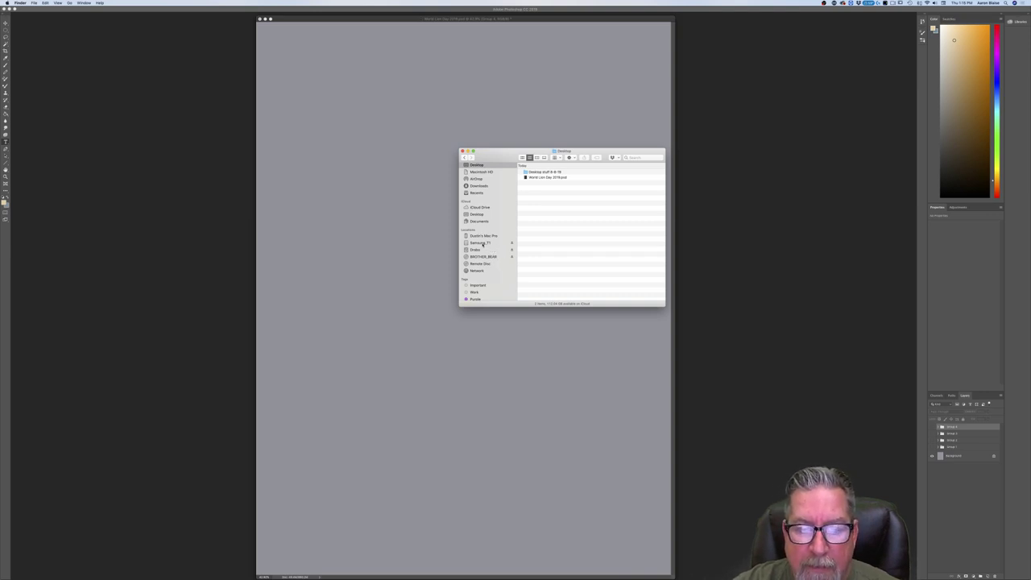
left_click(478, 250)
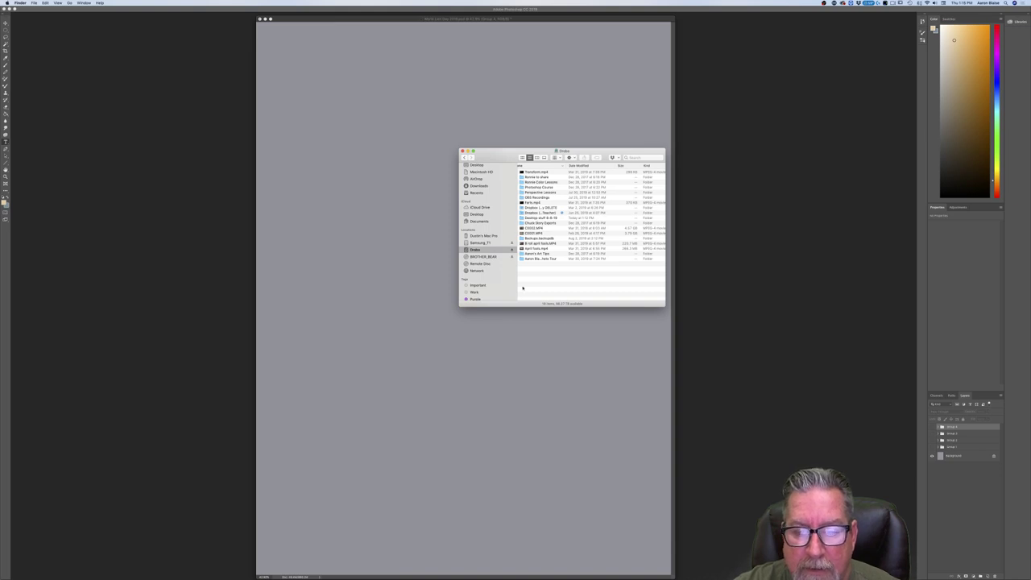
left_click(478, 214)
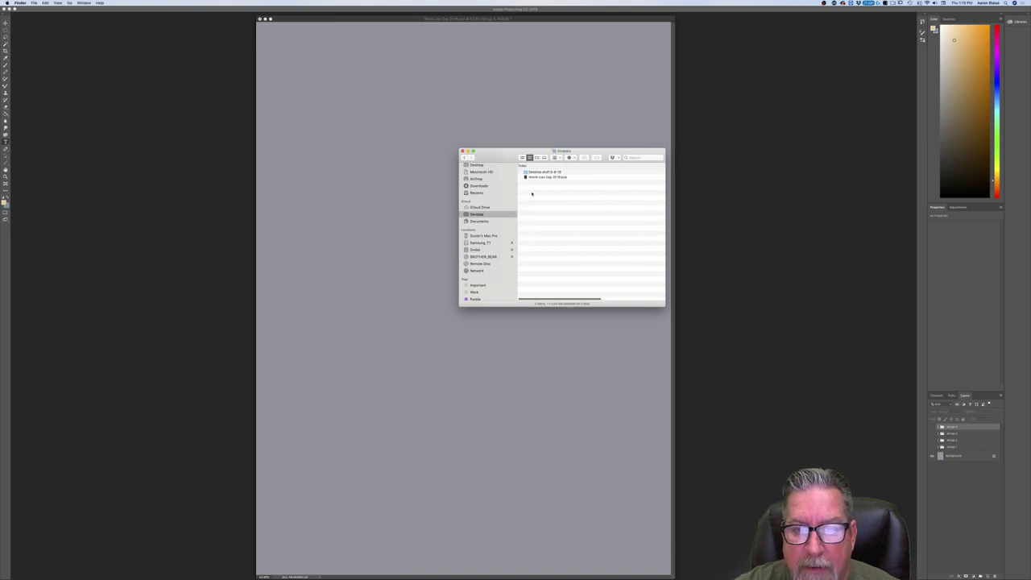
Move the Desktop's "Desktop stuff 8-8-19" folder to the Trash and permanently empty the Trash.
left_click_drag(536, 172, 739, 570)
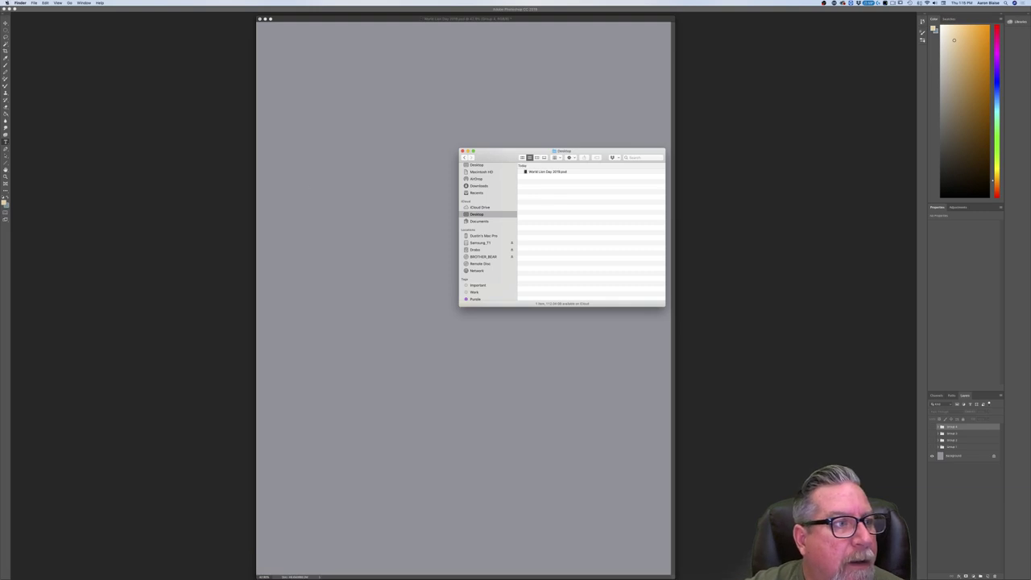
left_click(6, 3)
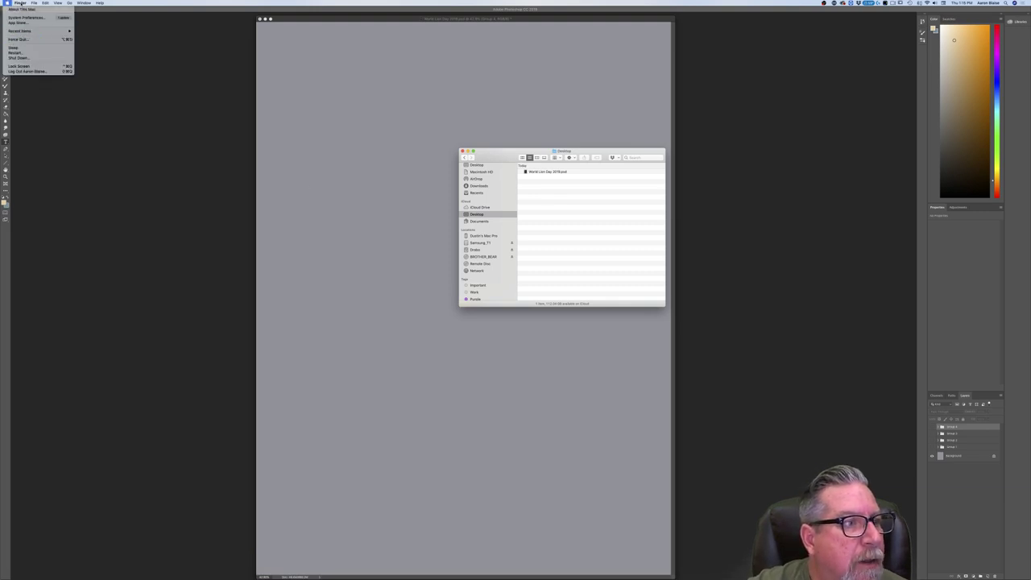
mouse_move(21, 4)
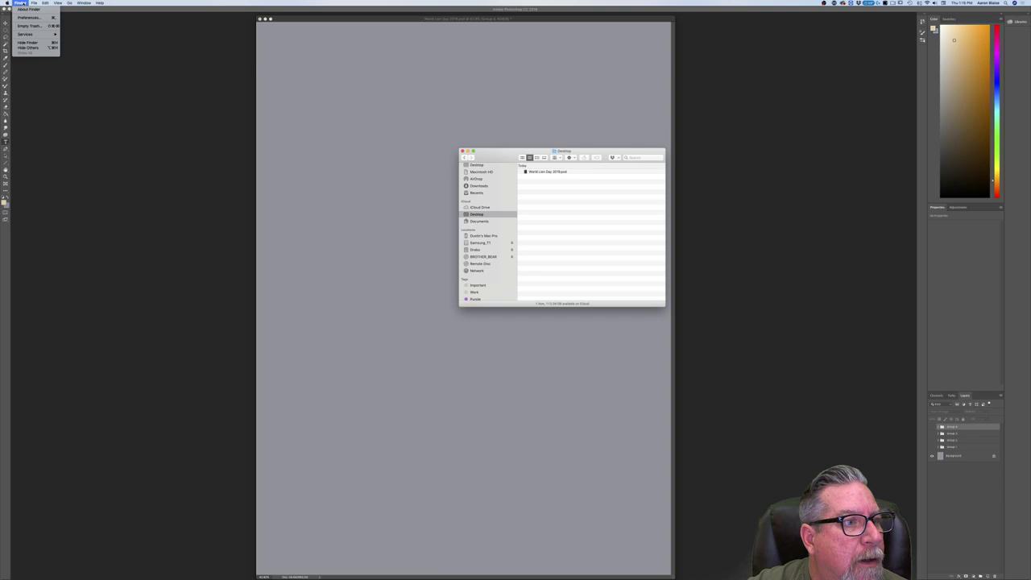
left_click(26, 25)
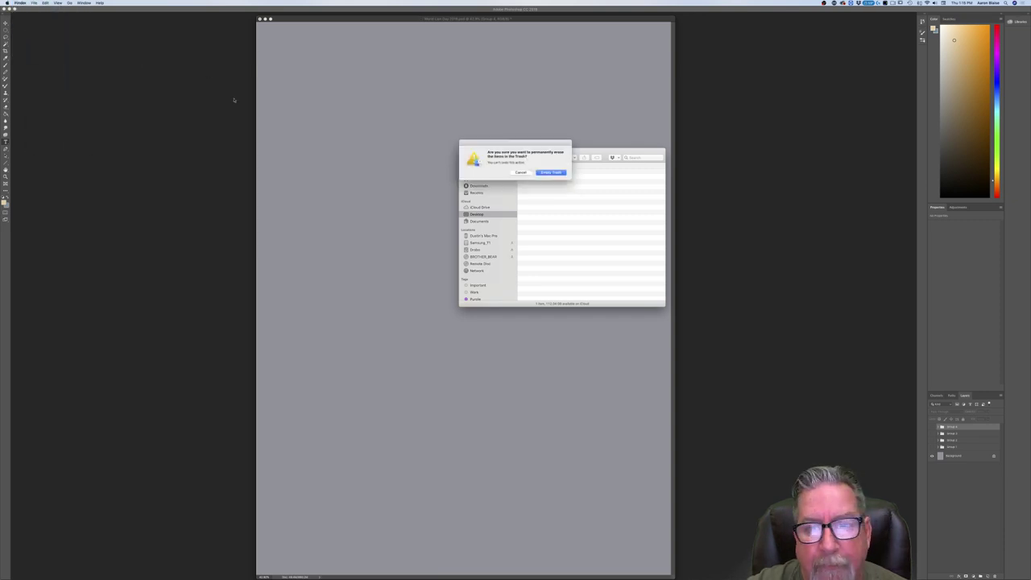
left_click(562, 172)
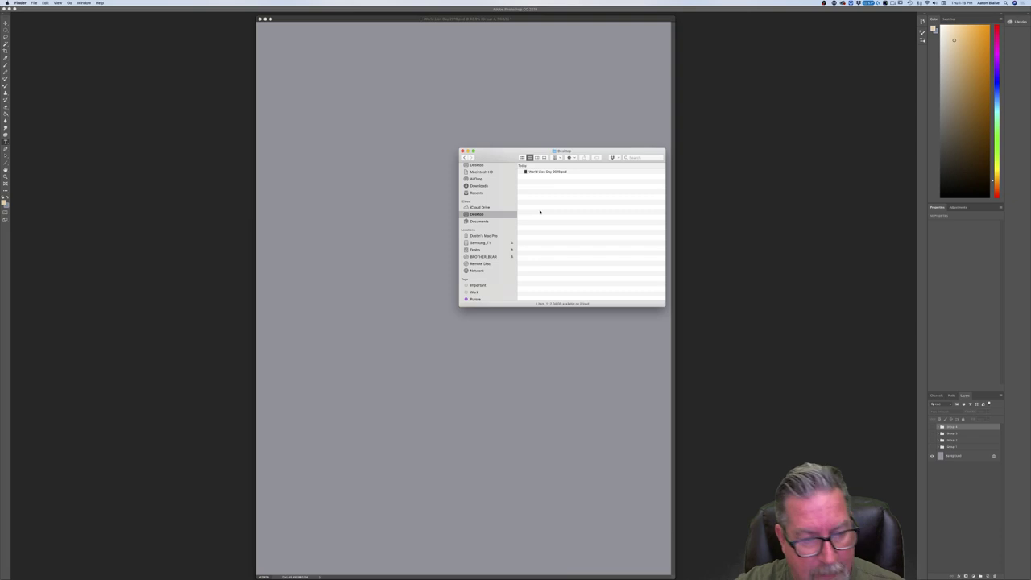
Switch back to Photoshop and rotate the World Lion Day canvas 90° counterclockwise.
left_click(292, 25)
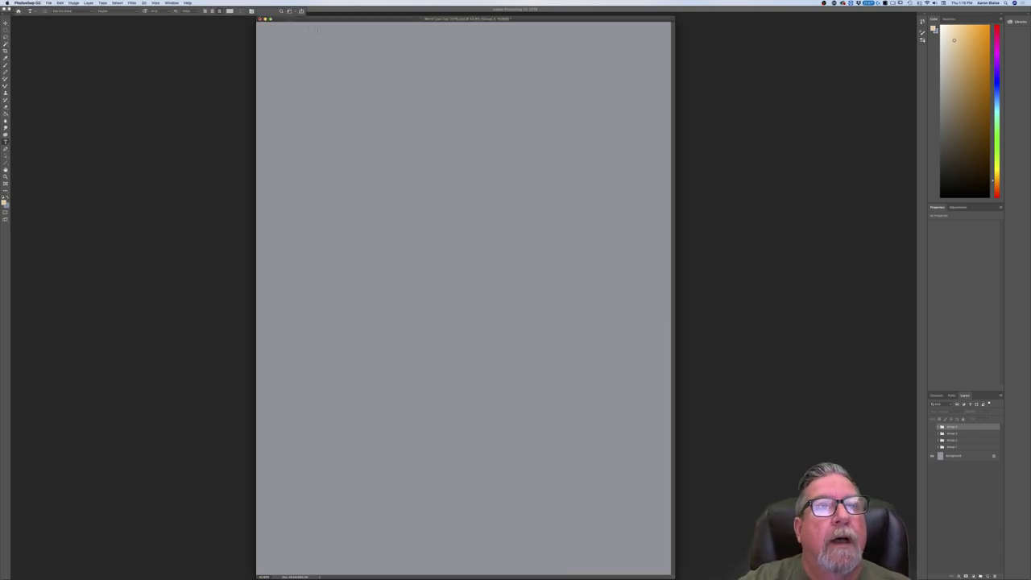
left_click_drag(322, 22, 389, 80)
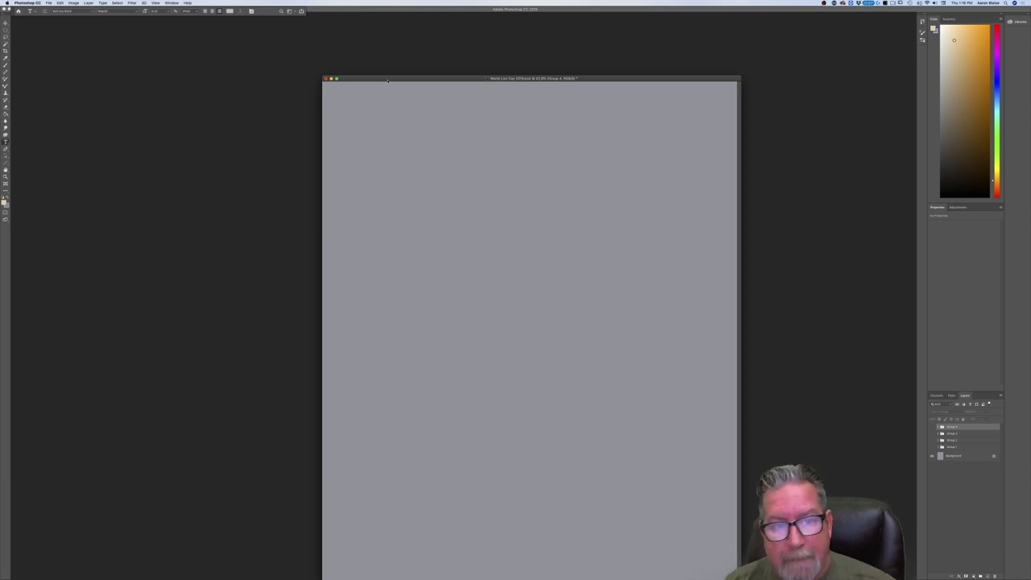
left_click(74, 3)
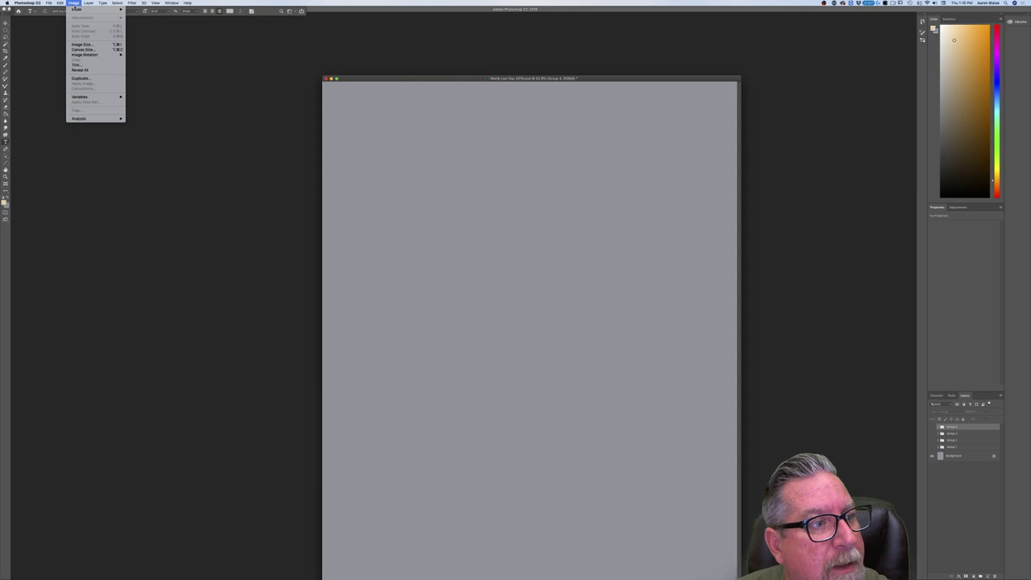
mouse_move(79, 55)
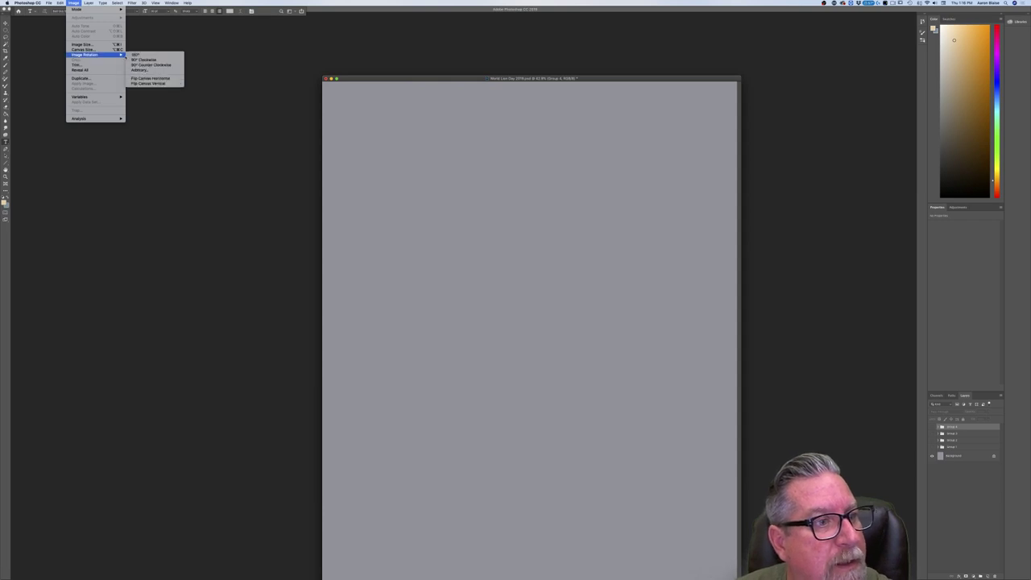
left_click(138, 65)
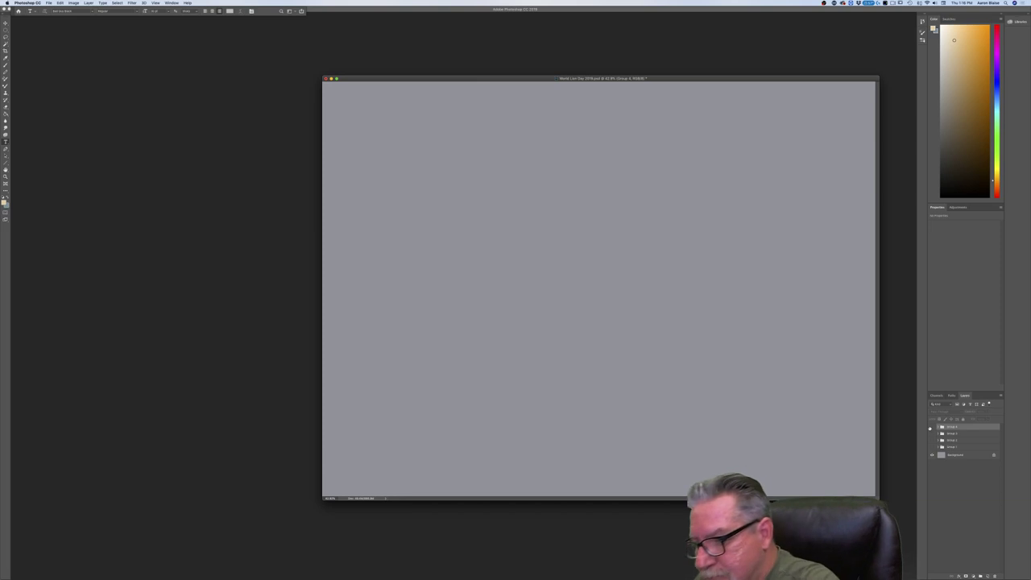
Make Group 4 visible and display the whole lion sketch enlarged in full screen without the panels.
left_click(932, 427)
left_click_drag(443, 79, 330, 71)
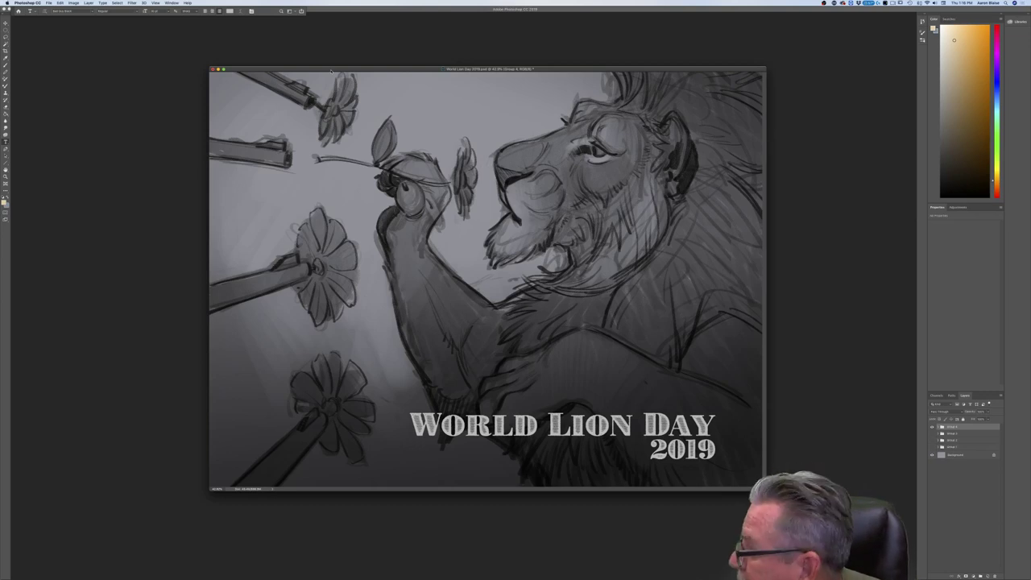
key("super+equal")
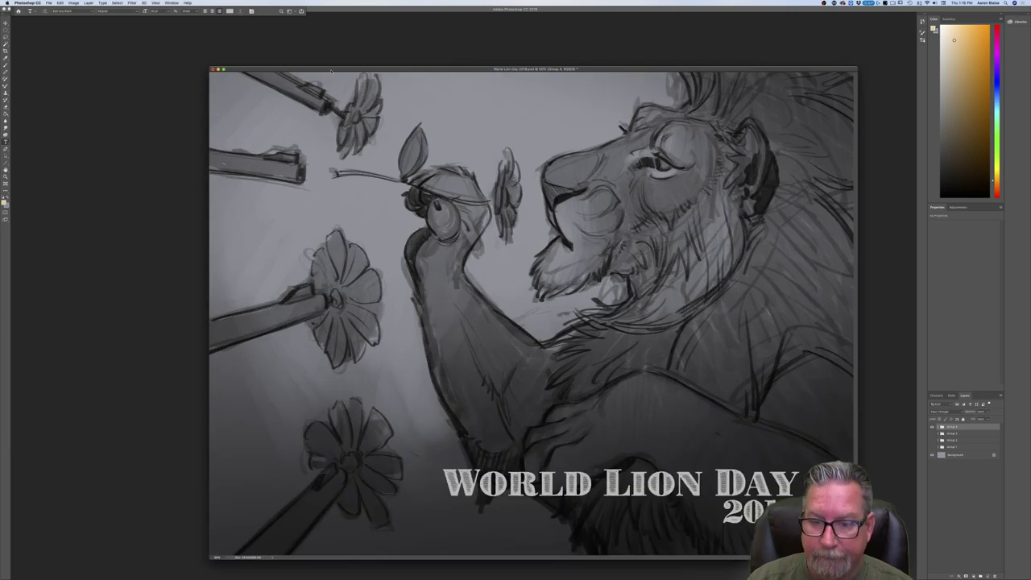
key("super+equal")
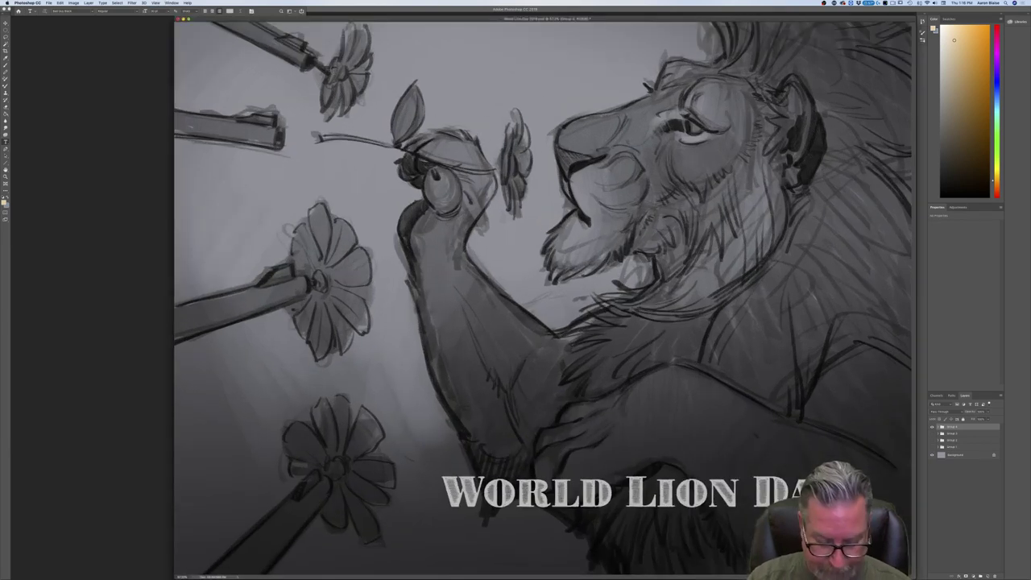
key("Tab")
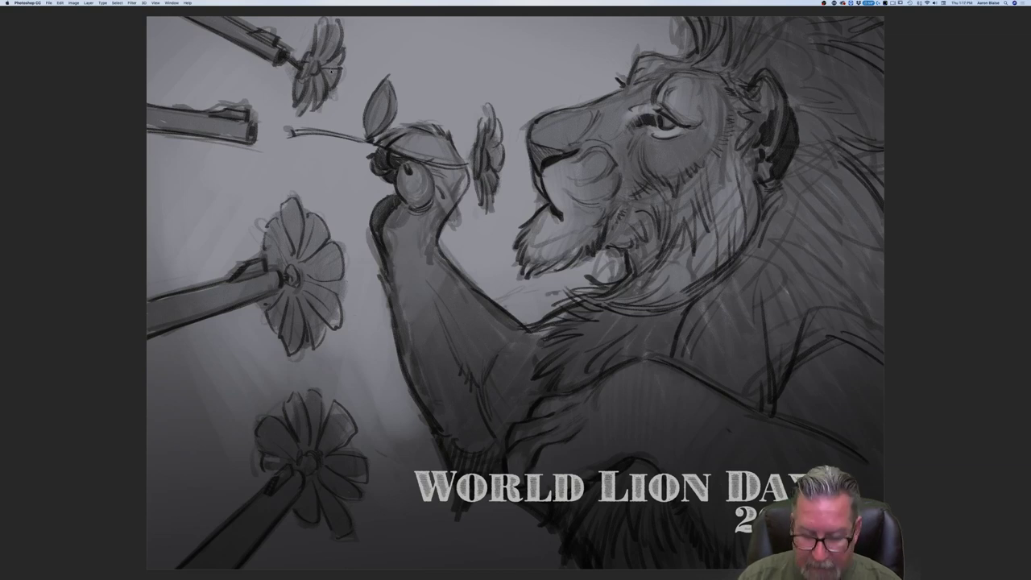
key("super+minus")
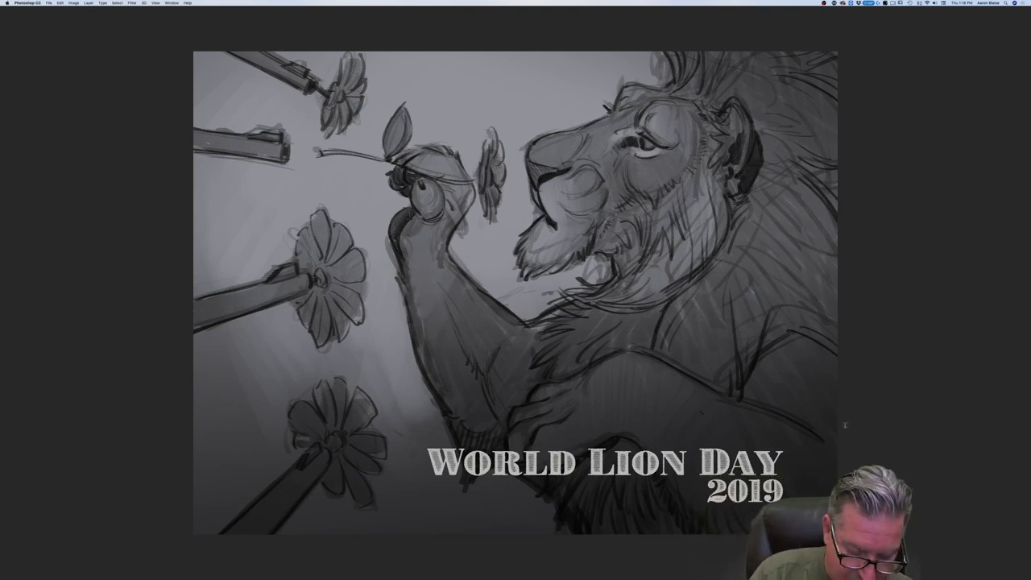
Bring back the panels, delete the stray text layer above Group 4 and expand that group.
key("Tab")
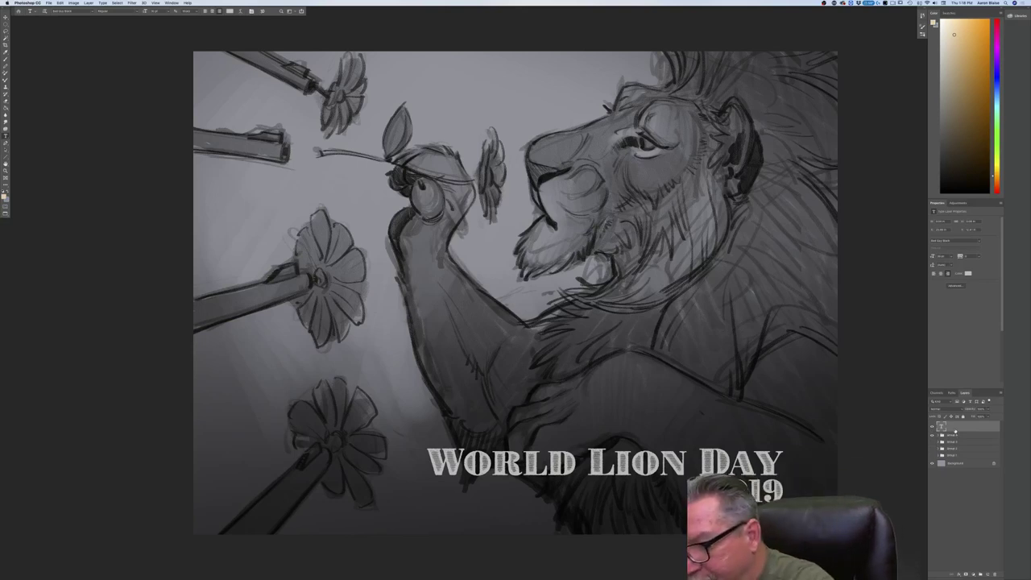
left_click_drag(958, 429, 994, 574)
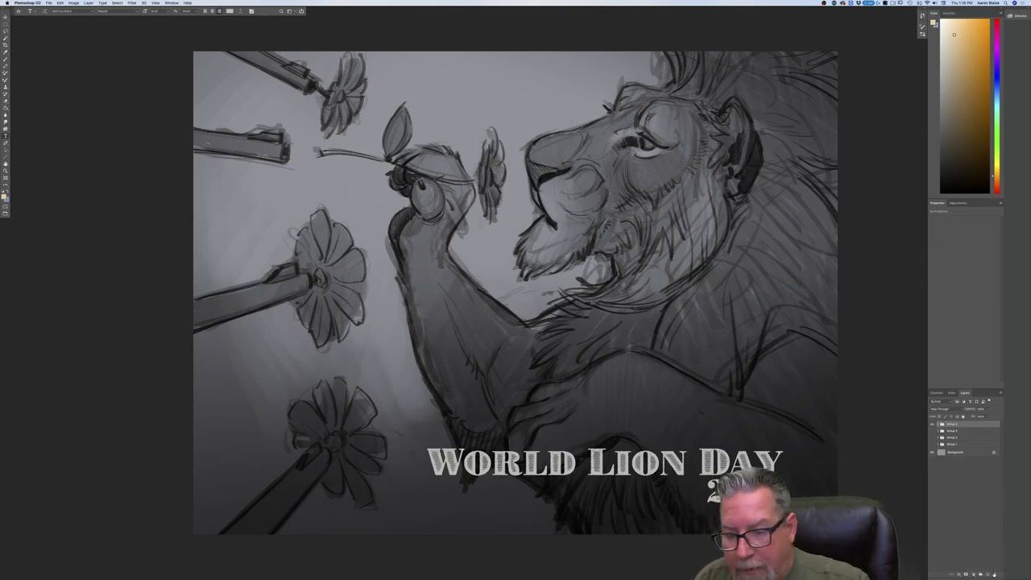
left_click(940, 425)
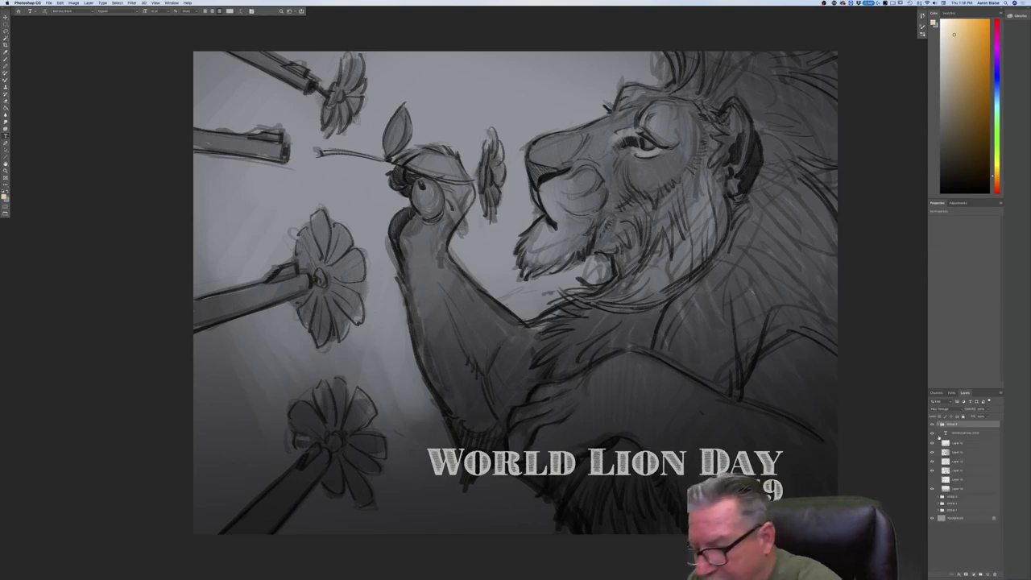
Hide the shading and gradient layers and the World Lion Day text in Group 4, leaving only the line art visible.
left_click(932, 489)
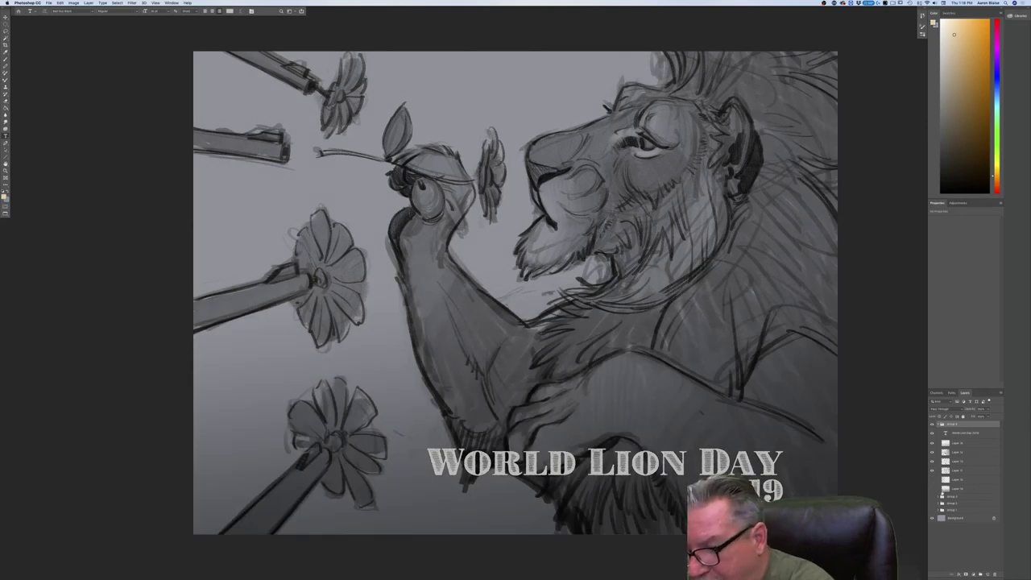
left_click(933, 454)
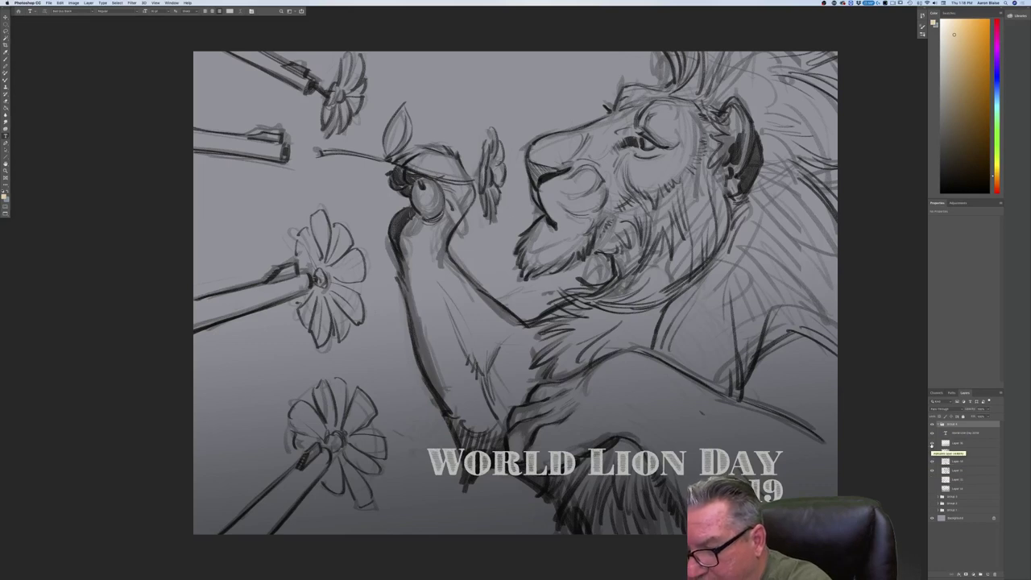
left_click(932, 445)
left_click(932, 444)
left_click(932, 445)
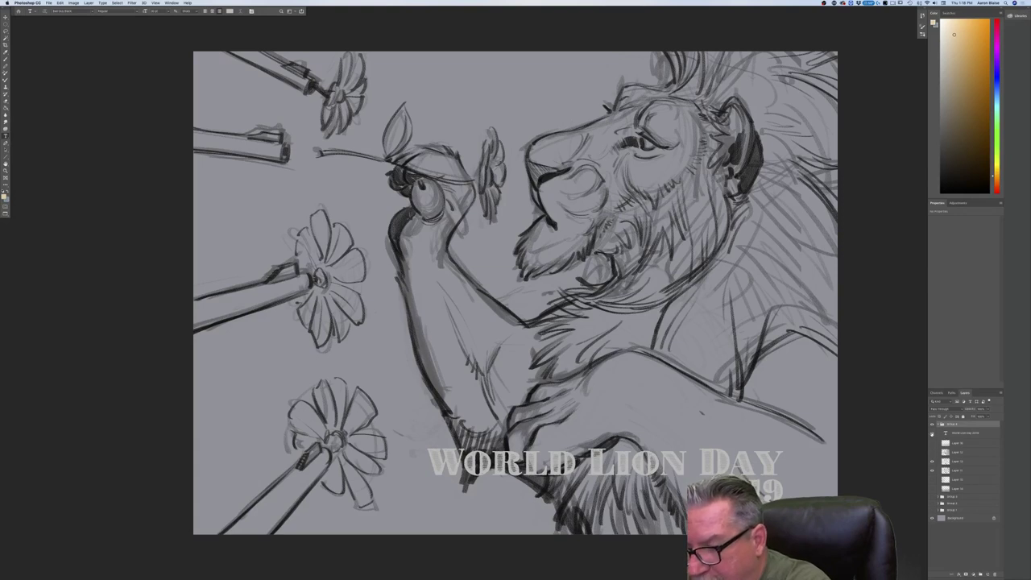
left_click(932, 433)
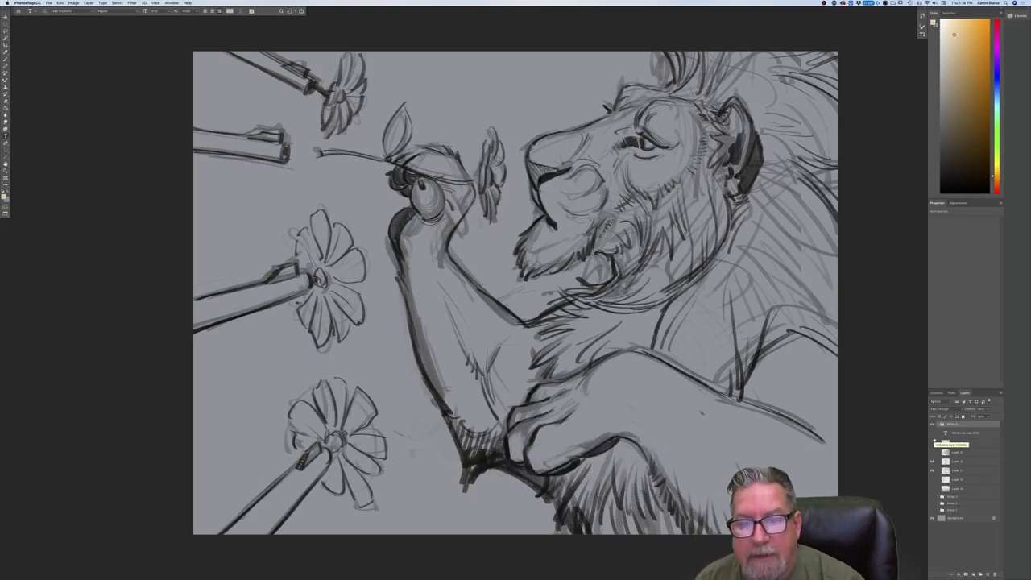
Lower the opacity of the lion line-art layers in Group 4 to lighten the sketch lines.
left_click(956, 471)
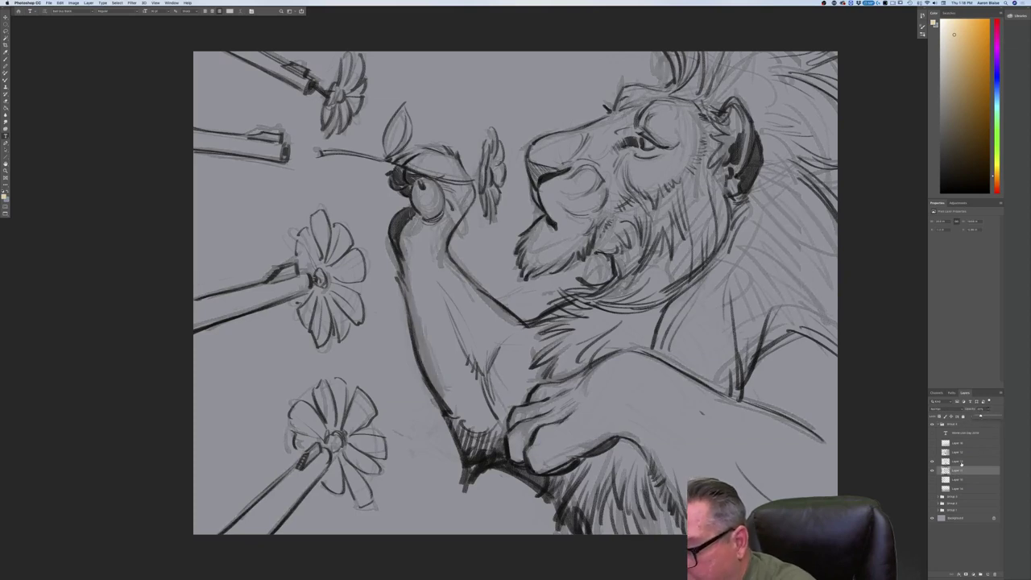
left_click(960, 462)
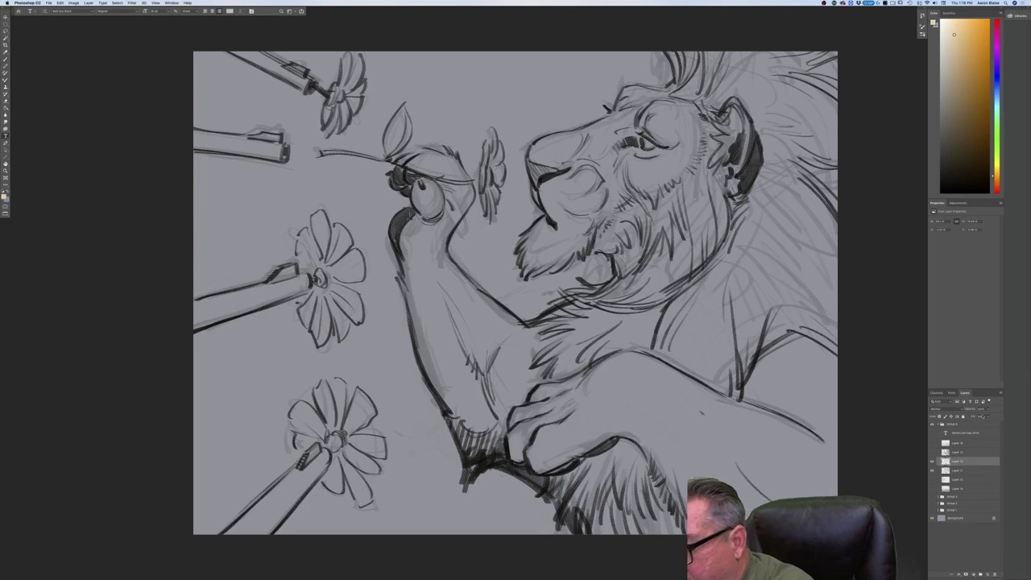
left_click_drag(981, 416, 980, 416)
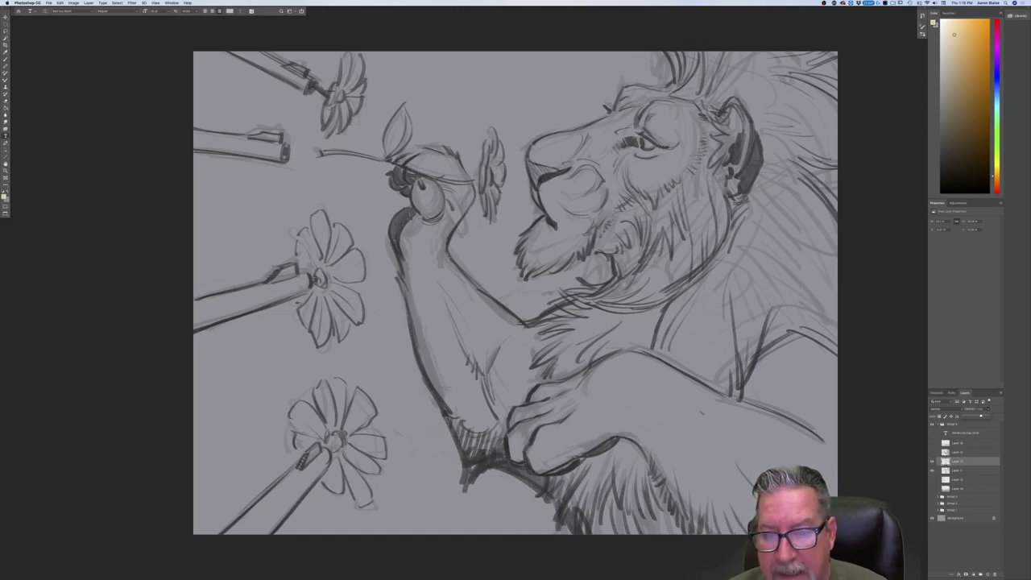
Set the foreground colour to a muted medium golden brown for the lion's base colour.
left_click(5, 197)
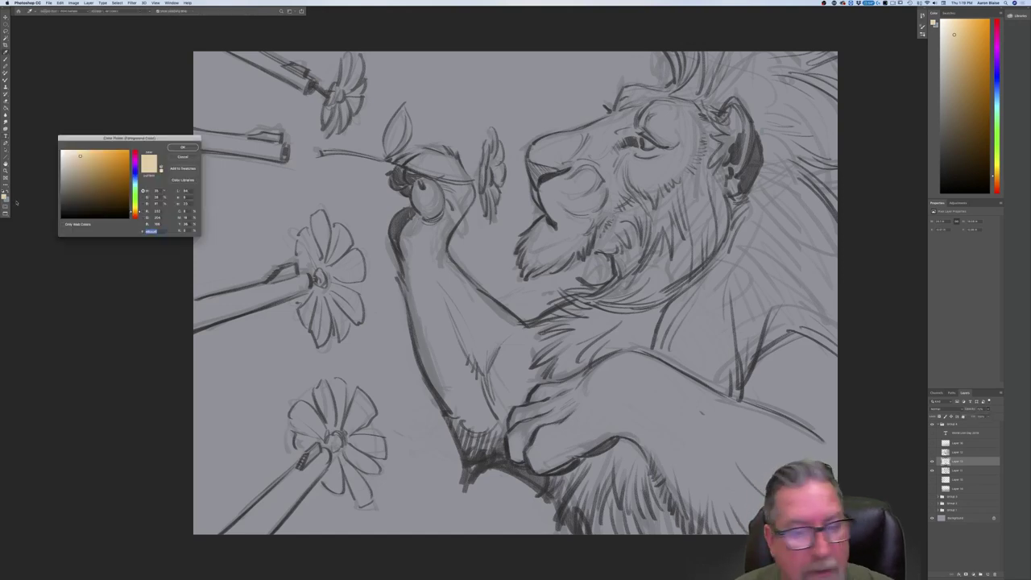
left_click(640, 398)
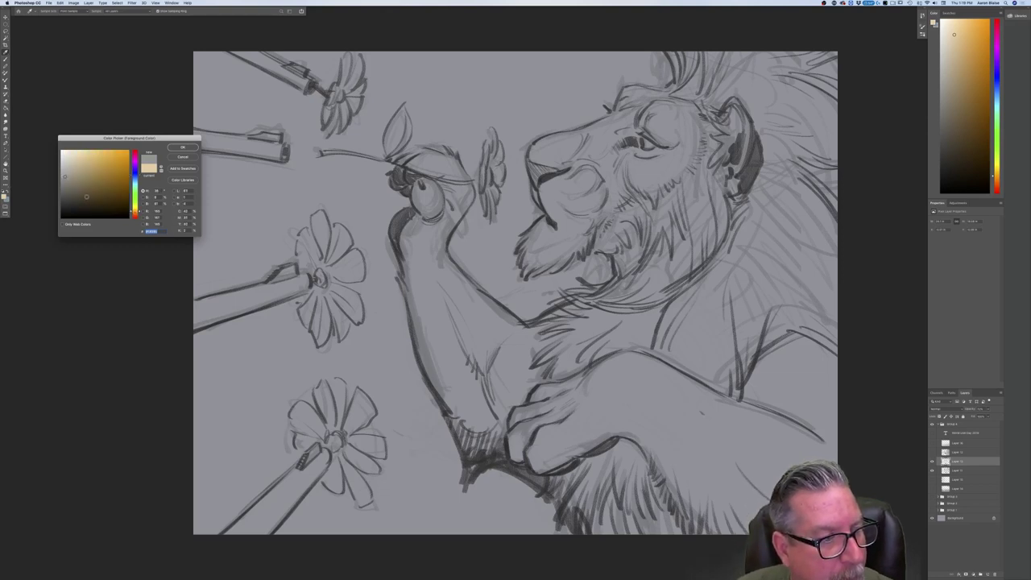
left_click_drag(86, 196, 88, 194)
left_click(176, 149)
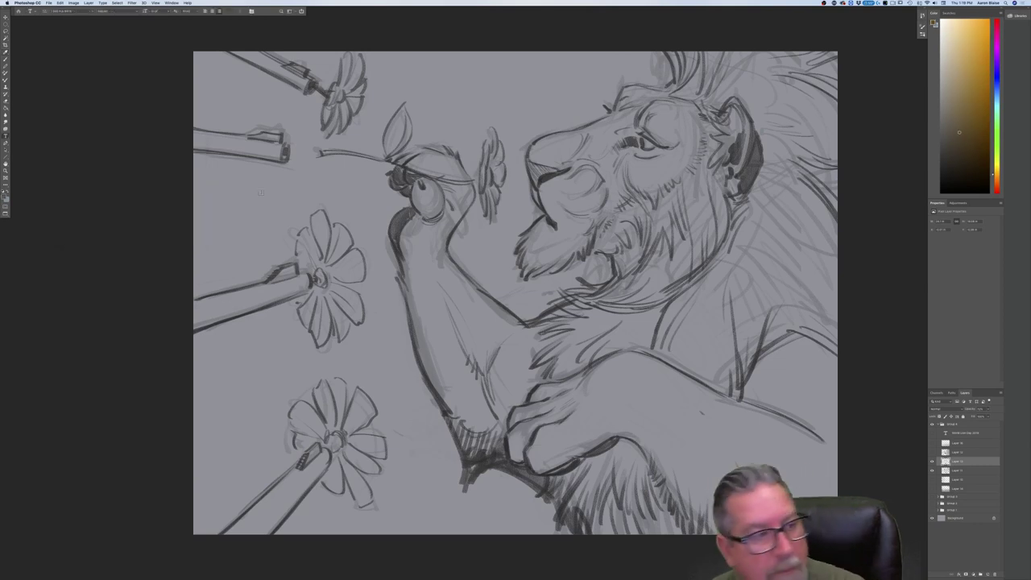
left_click(4, 197)
left_click_drag(87, 194, 94, 183)
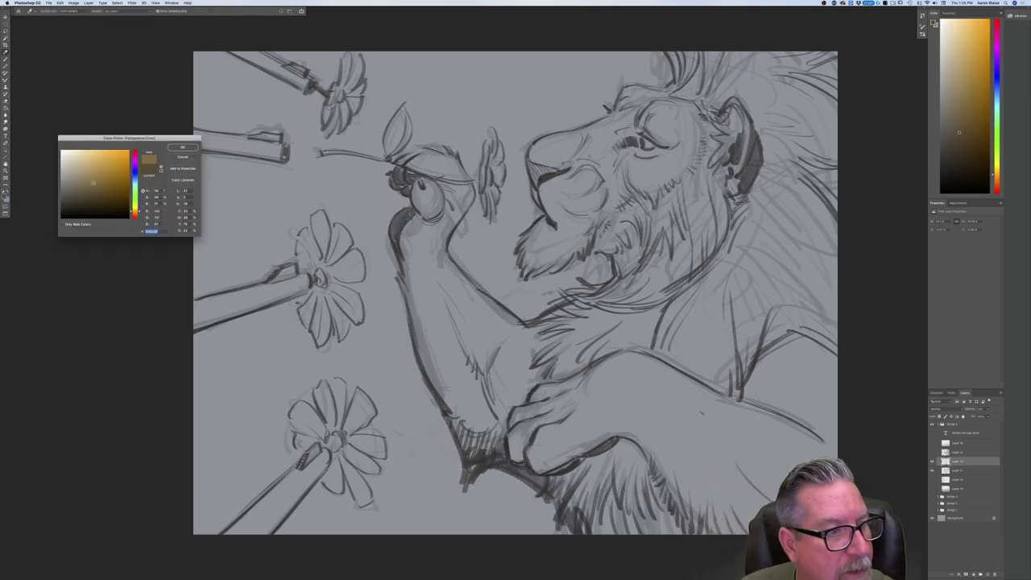
key("Return")
key("t")
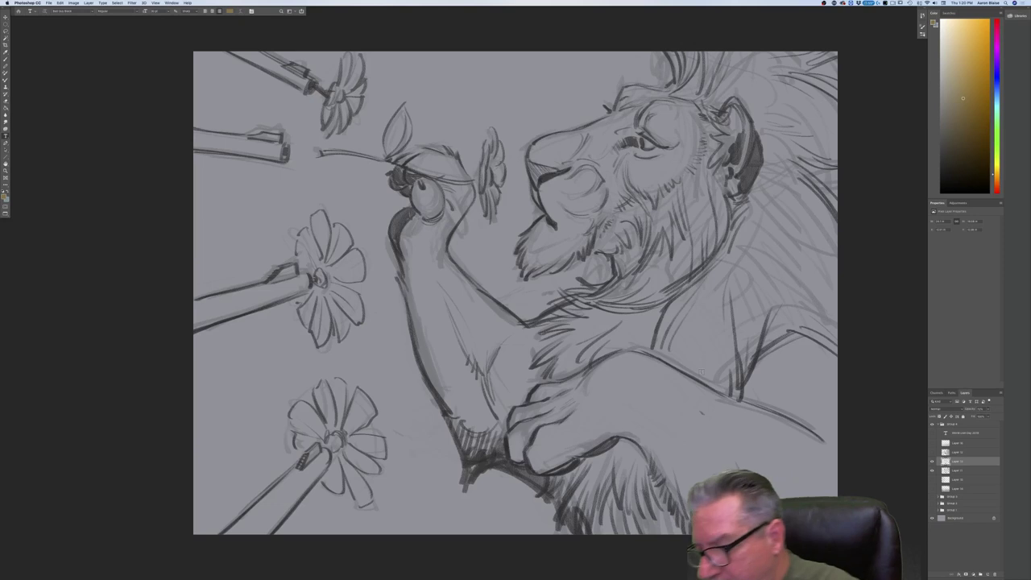
Add a new layer beneath the line-art layers in Group 4 and choose the Hard Round brush.
left_click(962, 480)
left_click(987, 574)
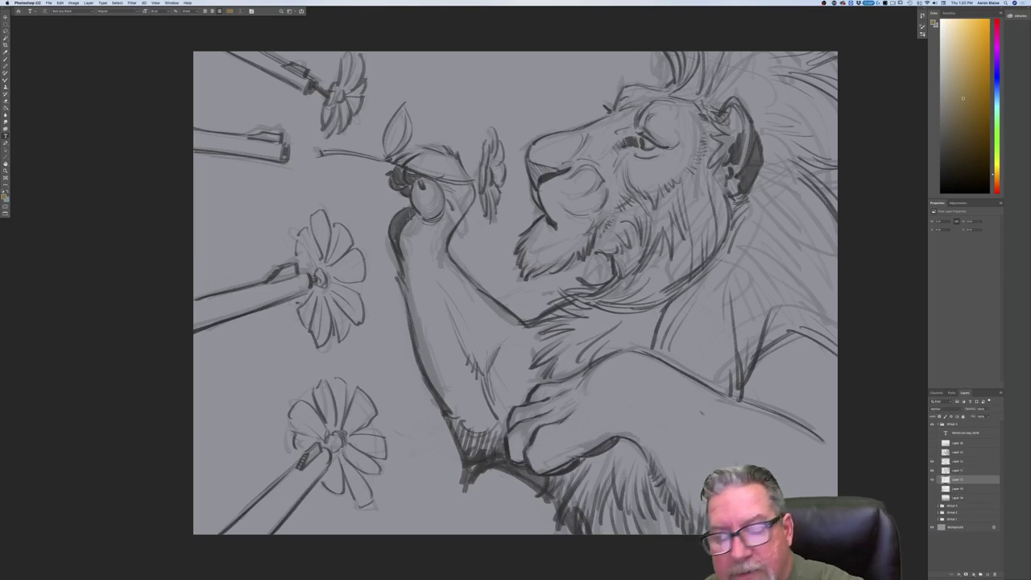
key("b")
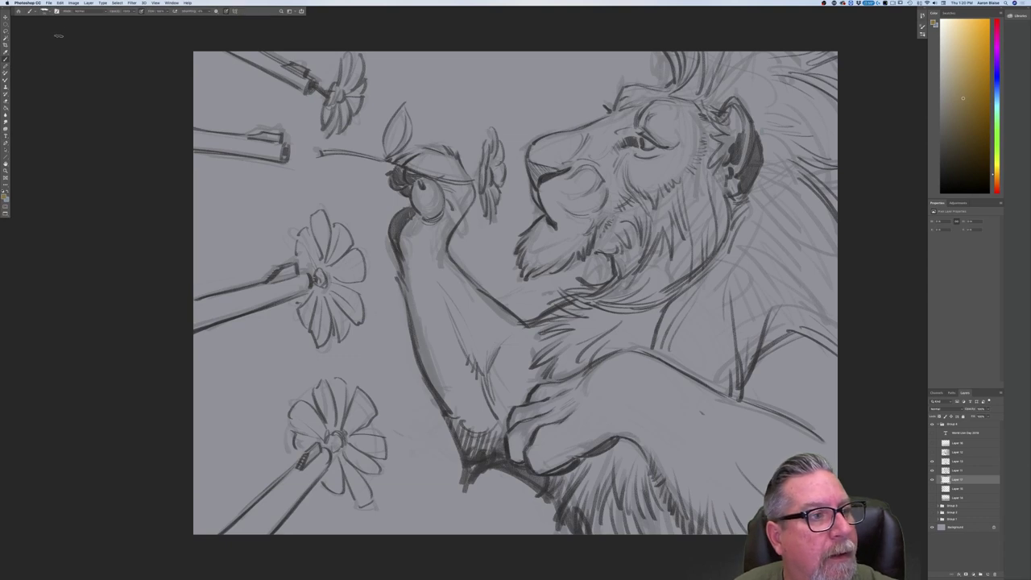
left_click(45, 11)
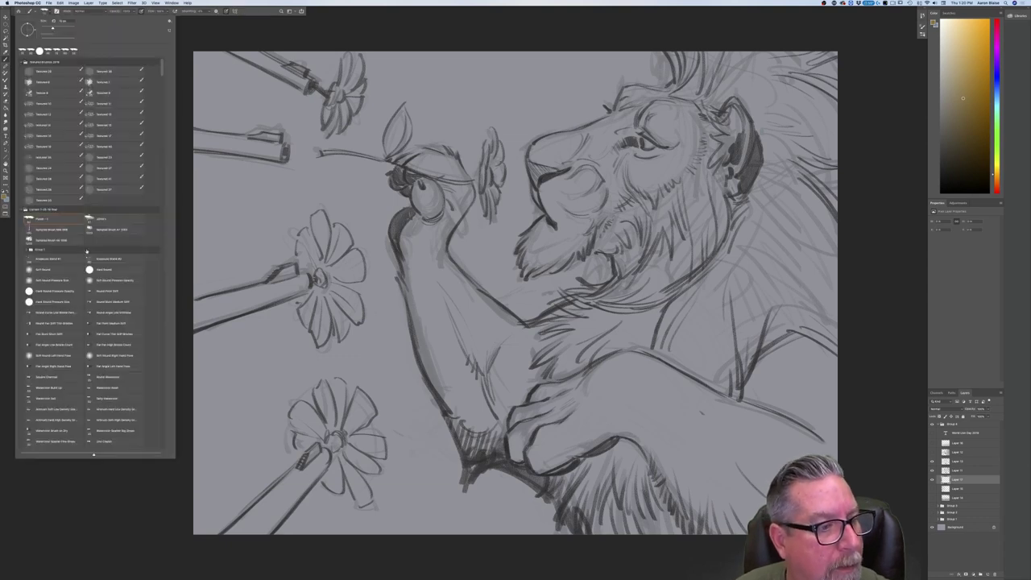
left_click(91, 271)
Block in the lion's shoulder and the base of the neck with flat golden brown on the new layer.
mouse_move(718, 308)
left_mouse_down()
mouse_move(680, 348)
mouse_move(672, 341)
left_mouse_up()
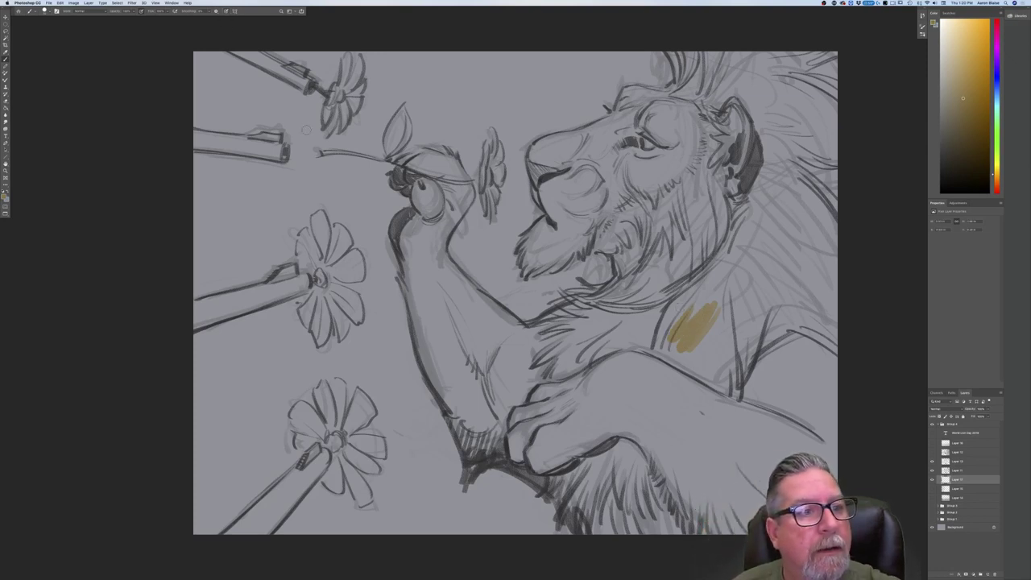
mouse_move(705, 288)
left_mouse_down()
mouse_move(685, 358)
mouse_move(719, 270)
mouse_move(729, 355)
left_mouse_up()
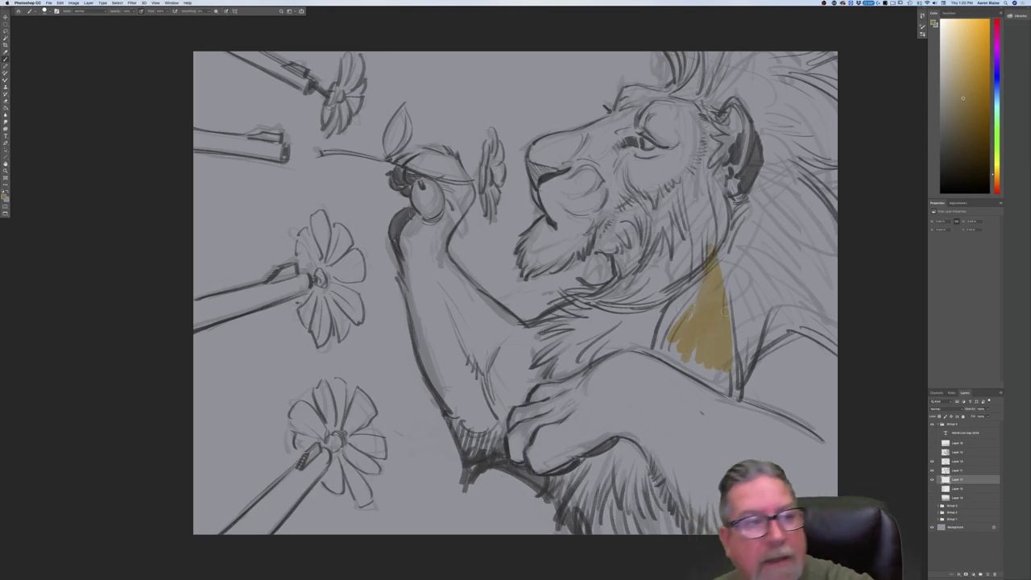
mouse_move(720, 267)
left_mouse_down()
mouse_move(735, 366)
mouse_move(748, 379)
left_mouse_up()
mouse_move(708, 250)
left_mouse_down()
mouse_move(681, 375)
mouse_move(648, 258)
mouse_move(620, 370)
mouse_move(591, 366)
left_mouse_up()
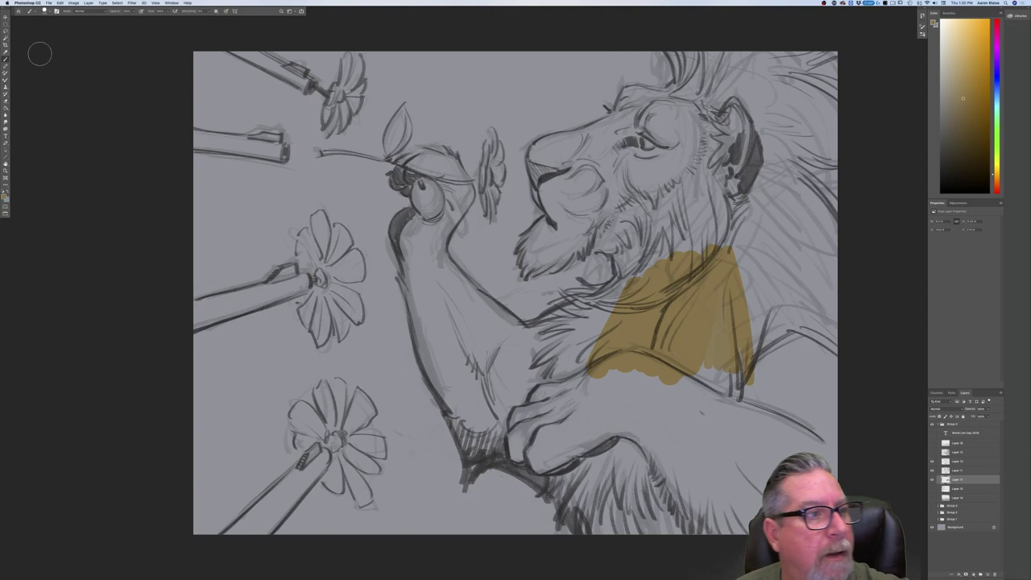
Reduce the Hard Round brush's spacing to its minimum in the brush settings.
key("F5")
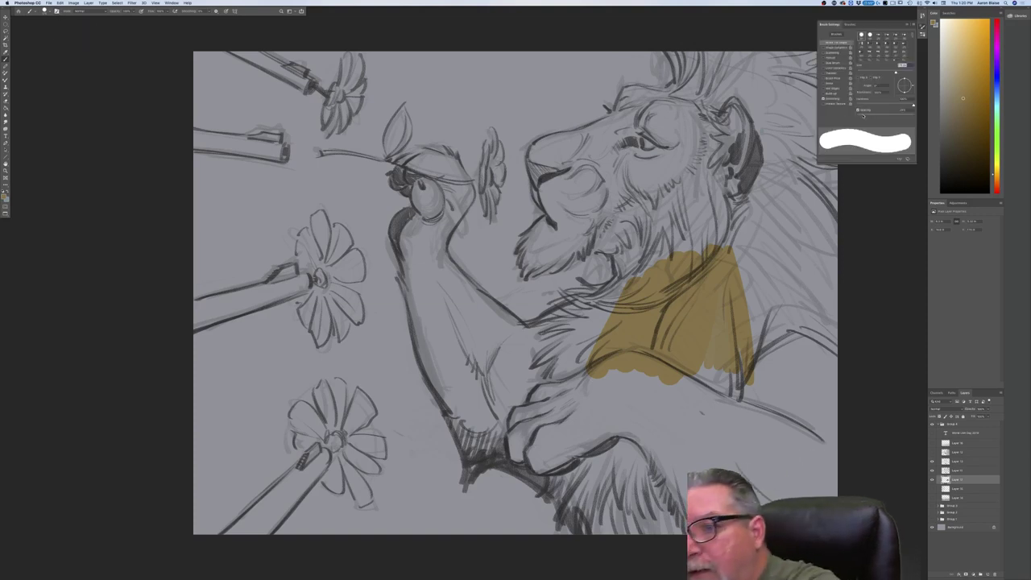
left_click_drag(863, 117, 859, 118)
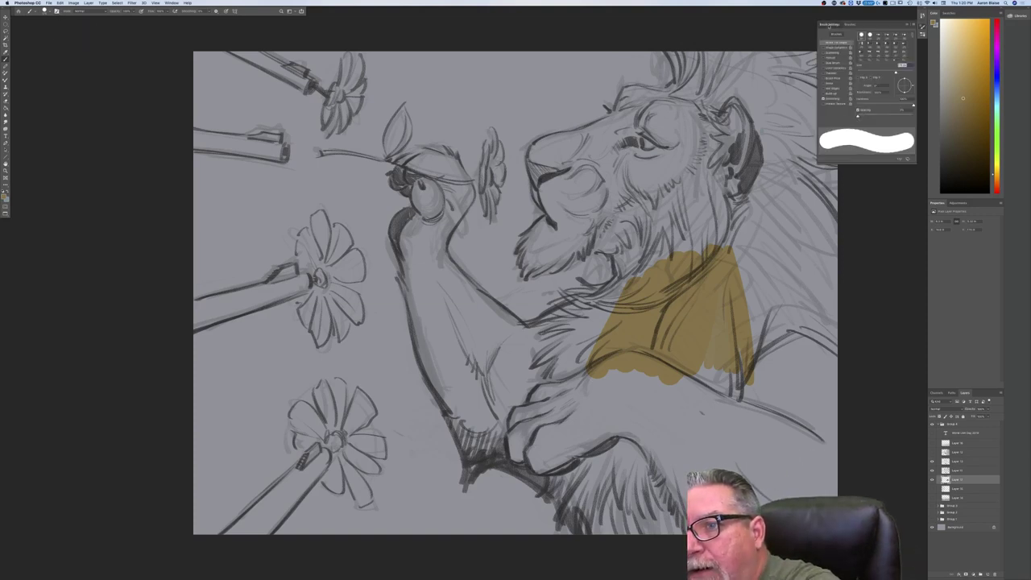
key("F5")
Paint the lion's back, chest, raised forearm, resting paw and belly fur in flat golden brown.
mouse_move(736, 251)
left_mouse_down()
mouse_move(761, 375)
mouse_move(837, 242)
mouse_move(830, 427)
mouse_move(757, 427)
mouse_move(670, 338)
mouse_move(645, 451)
mouse_move(588, 379)
mouse_move(572, 306)
mouse_move(536, 342)
mouse_move(564, 306)
mouse_move(519, 342)
mouse_move(427, 262)
mouse_move(451, 265)
mouse_move(427, 237)
mouse_move(444, 231)
mouse_move(420, 227)
mouse_move(412, 278)
mouse_move(415, 218)
mouse_move(396, 227)
left_mouse_up()
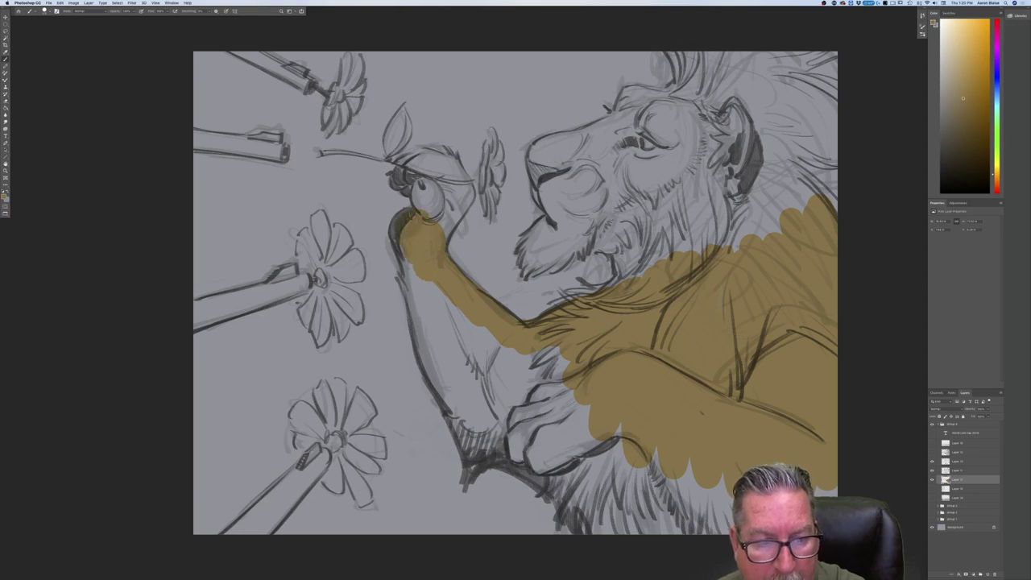
mouse_move(411, 262)
left_mouse_down()
mouse_move(433, 352)
mouse_move(426, 342)
mouse_move(423, 325)
mouse_move(438, 377)
mouse_move(435, 363)
mouse_move(473, 429)
left_mouse_up()
mouse_move(453, 346)
left_mouse_down()
mouse_move(579, 406)
mouse_move(500, 393)
mouse_move(499, 435)
mouse_move(563, 427)
mouse_move(612, 475)
mouse_move(531, 467)
mouse_move(488, 435)
mouse_move(455, 451)
mouse_move(481, 451)
mouse_move(475, 463)
mouse_move(497, 460)
mouse_move(556, 488)
mouse_move(525, 466)
mouse_move(574, 525)
mouse_move(605, 516)
left_mouse_up()
mouse_move(600, 447)
left_mouse_down()
mouse_move(632, 508)
mouse_move(656, 476)
mouse_move(665, 492)
mouse_move(669, 455)
left_mouse_up()
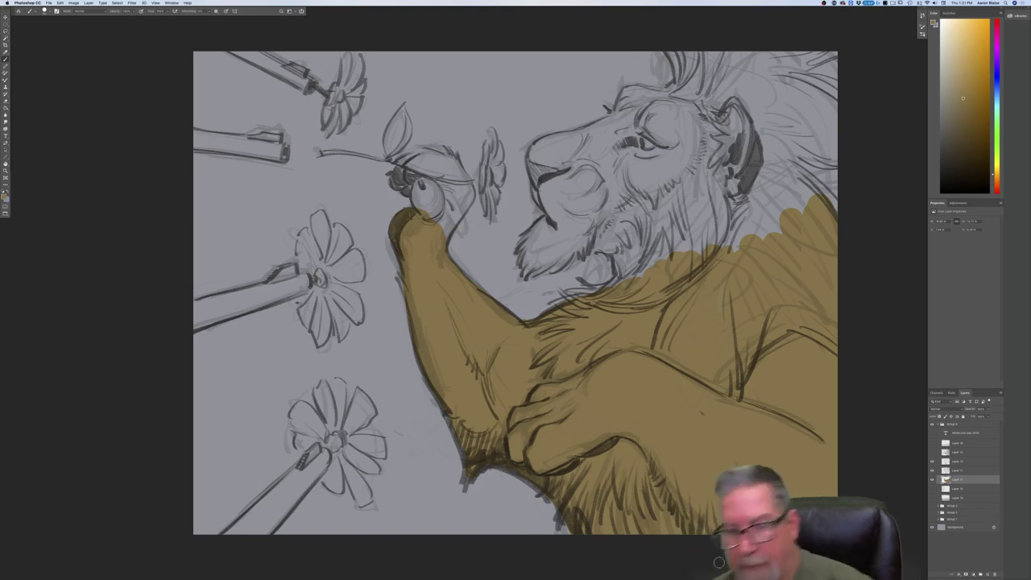
Extend the flat golden brown over the lion's throat, cheek, ear and the mane behind the ear.
mouse_move(635, 211)
left_mouse_down()
mouse_move(621, 278)
mouse_move(615, 233)
left_mouse_up()
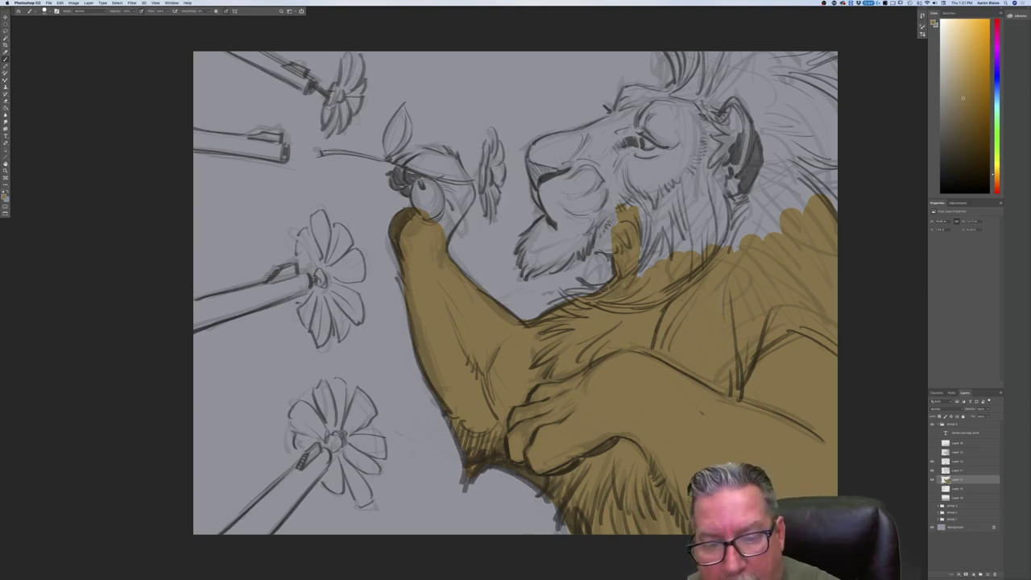
left_click_drag(595, 286, 595, 296)
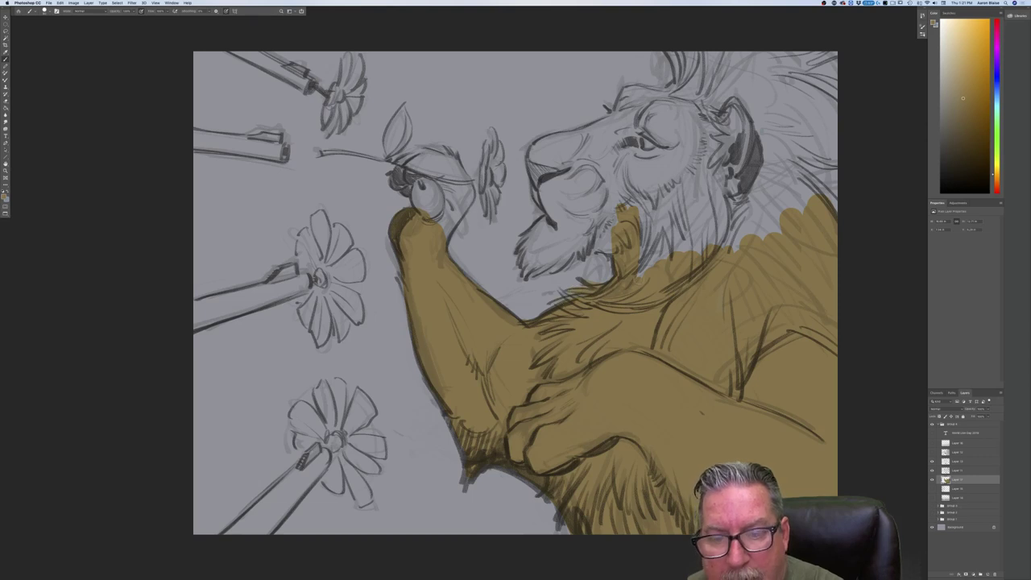
left_click(141, 11)
mouse_move(647, 243)
left_mouse_down()
mouse_move(641, 194)
mouse_move(672, 191)
mouse_move(687, 242)
mouse_move(701, 240)
mouse_move(717, 153)
left_mouse_up()
mouse_move(721, 251)
left_mouse_down()
mouse_move(733, 143)
mouse_move(747, 114)
left_mouse_up()
left_click_drag(749, 202, 757, 77)
left_click_drag(797, 205, 785, 85)
mouse_move(793, 186)
left_mouse_down()
mouse_move(777, 233)
mouse_move(748, 182)
mouse_move(753, 234)
left_mouse_up()
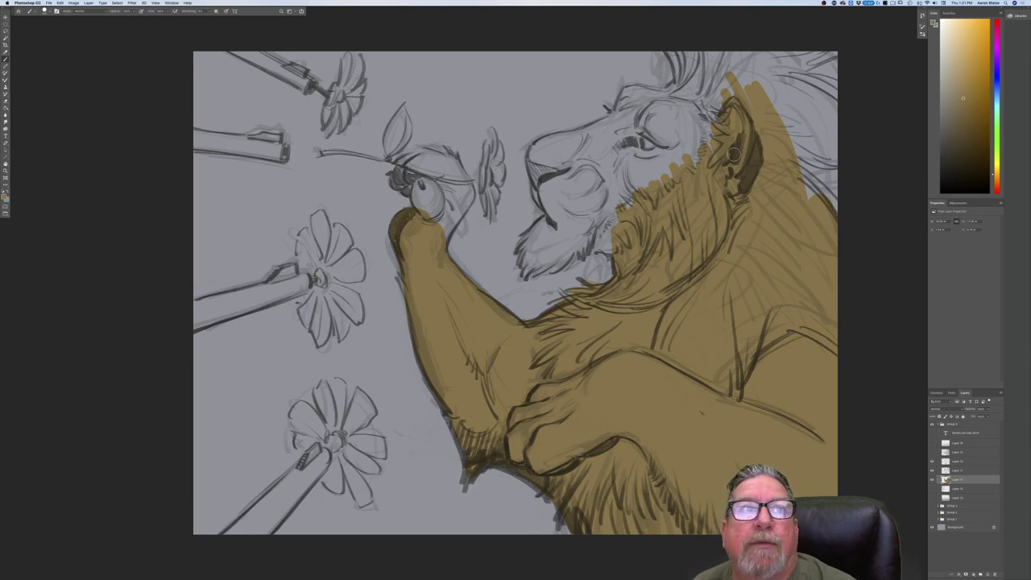
Fill the rest of the mane, the eye area, lower muzzle and chin beard with flat golden brown.
mouse_move(793, 85)
left_mouse_down()
mouse_move(805, 189)
mouse_move(820, 104)
left_mouse_up()
mouse_move(829, 193)
left_mouse_down()
mouse_move(836, 127)
mouse_move(822, 80)
mouse_move(834, 44)
mouse_move(810, 65)
mouse_move(806, 103)
mouse_move(798, 60)
mouse_move(776, 45)
mouse_move(751, 77)
mouse_move(748, 43)
mouse_move(658, 37)
mouse_move(679, 103)
mouse_move(672, 95)
mouse_move(682, 79)
mouse_move(654, 105)
mouse_move(717, 113)
left_mouse_up()
mouse_move(681, 161)
left_mouse_down()
mouse_move(640, 162)
mouse_move(592, 197)
mouse_move(576, 185)
mouse_move(572, 202)
mouse_move(614, 228)
mouse_move(604, 240)
mouse_move(561, 246)
mouse_move(564, 216)
mouse_move(524, 251)
left_mouse_up()
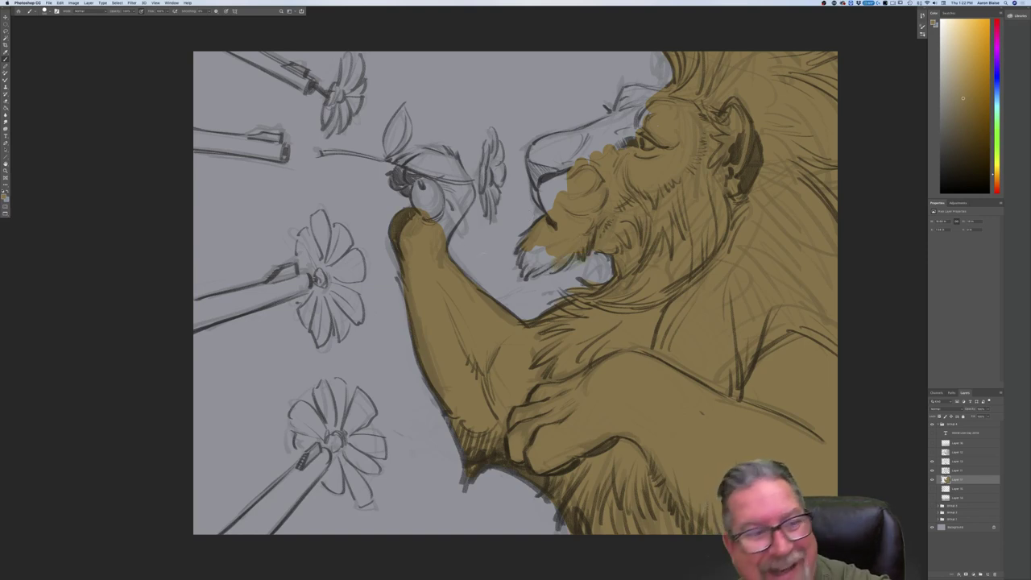
mouse_move(557, 252)
left_mouse_down()
mouse_move(547, 267)
mouse_move(532, 263)
mouse_move(538, 237)
left_mouse_up()
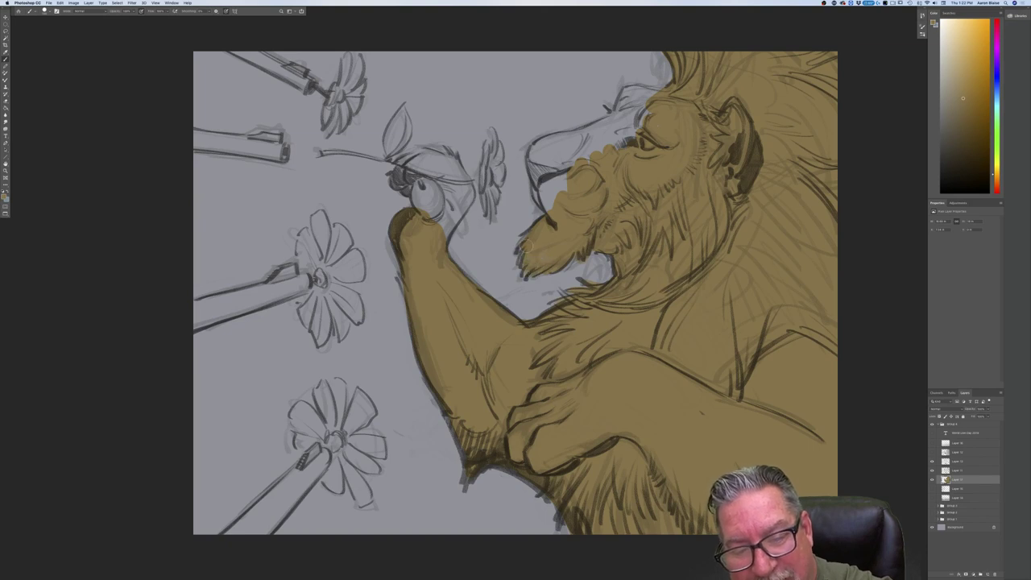
left_click_drag(531, 260, 529, 271)
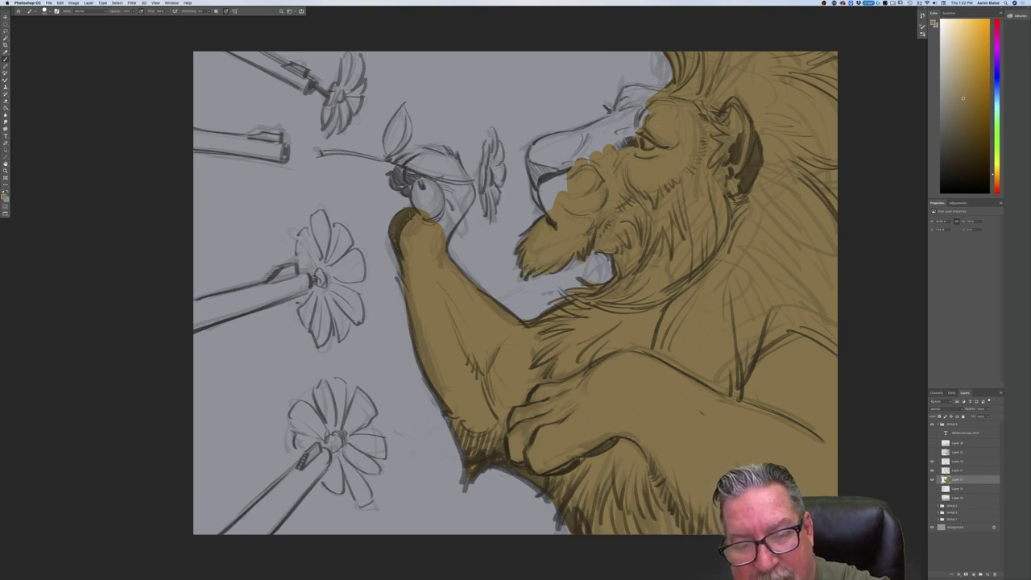
Complete the lion's flat golden brown base on the lips, nose, brow, bridge of the muzzle and raised paw.
mouse_move(565, 171)
left_mouse_down()
mouse_move(552, 193)
mouse_move(541, 182)
mouse_move(538, 203)
left_mouse_up()
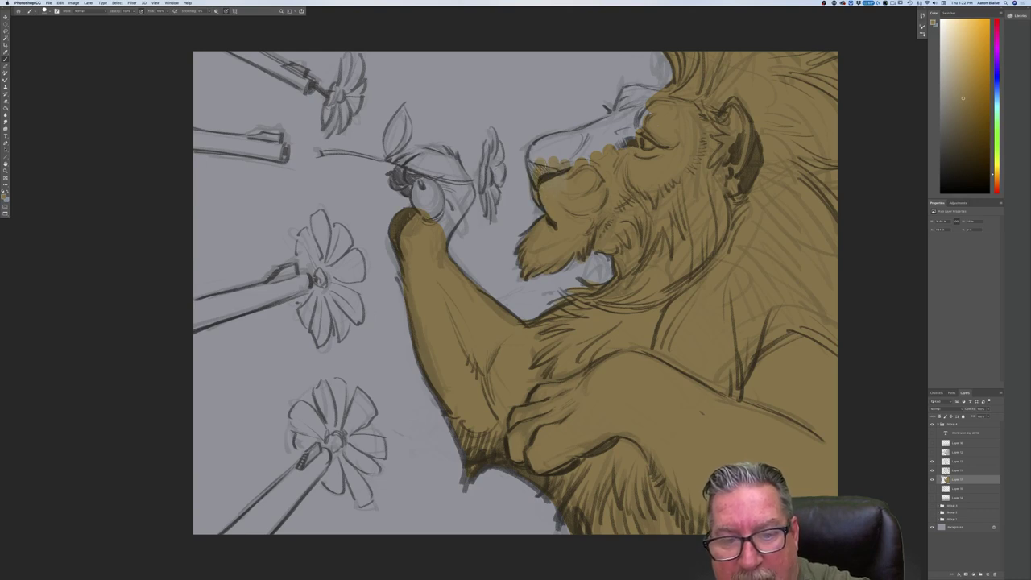
mouse_move(562, 176)
left_mouse_down()
mouse_move(564, 160)
mouse_move(577, 177)
left_mouse_up()
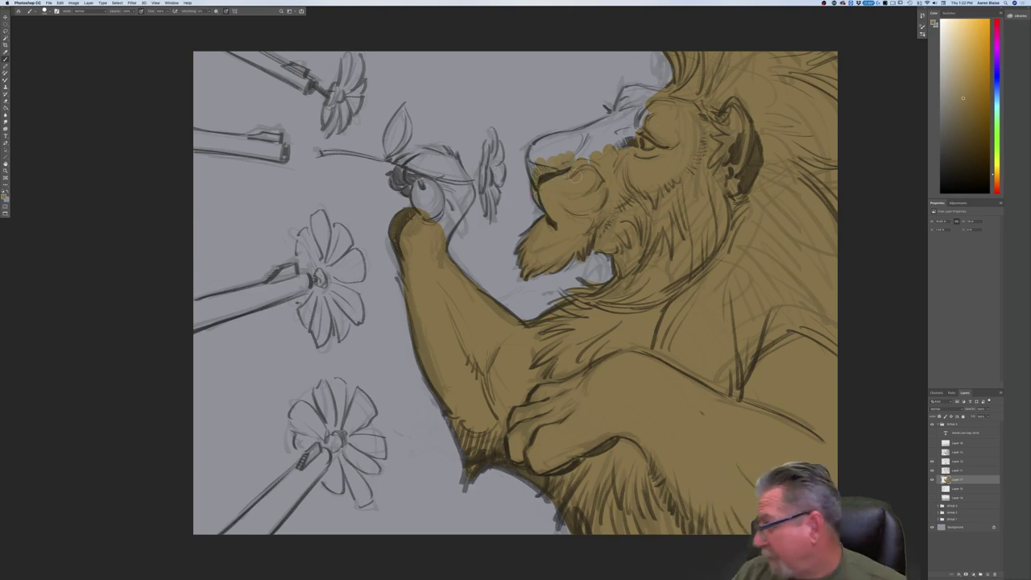
left_click_drag(642, 113, 630, 140)
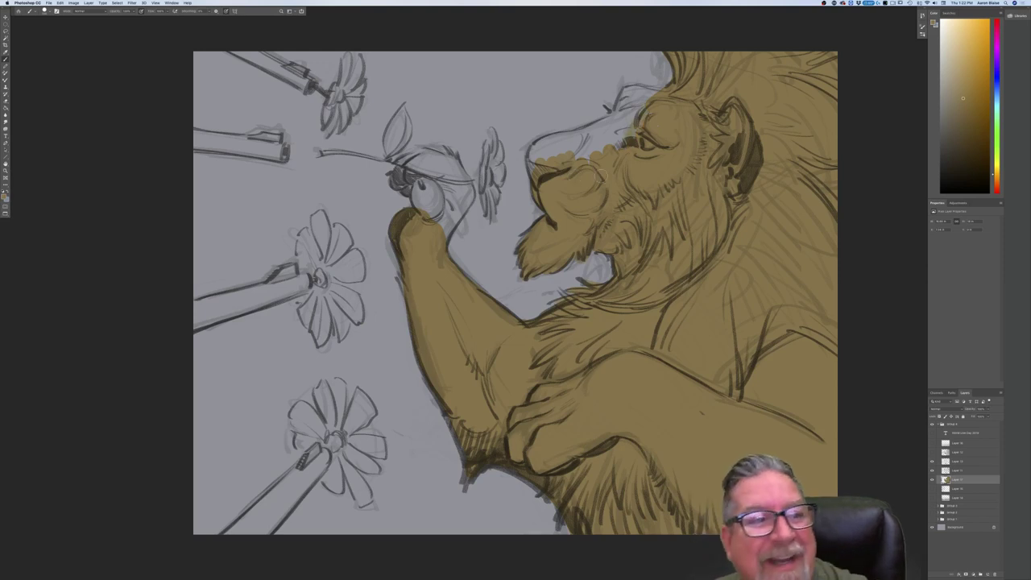
mouse_move(642, 100)
left_mouse_down()
mouse_move(615, 135)
mouse_move(619, 103)
left_mouse_up()
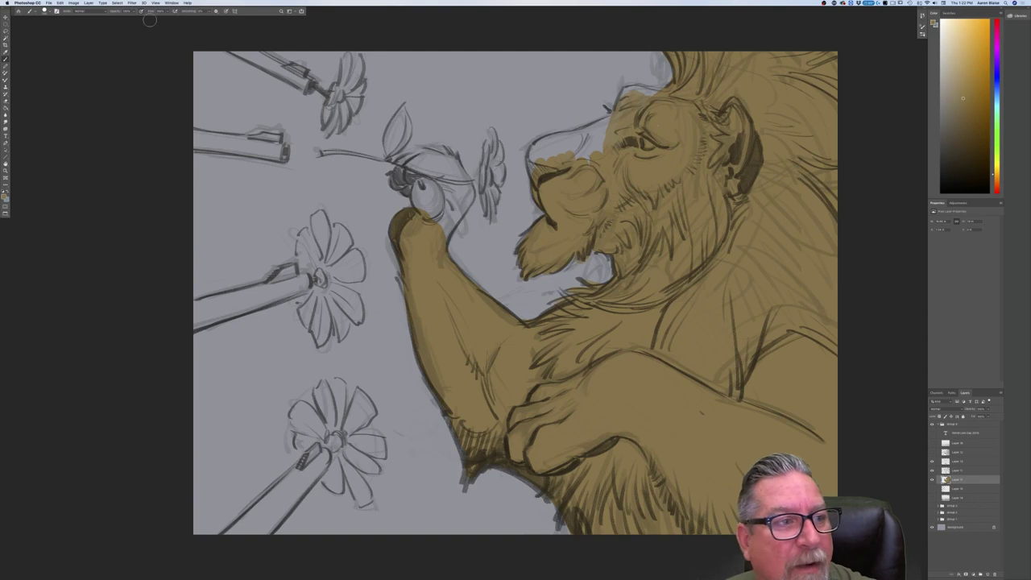
left_click_drag(625, 99, 654, 96)
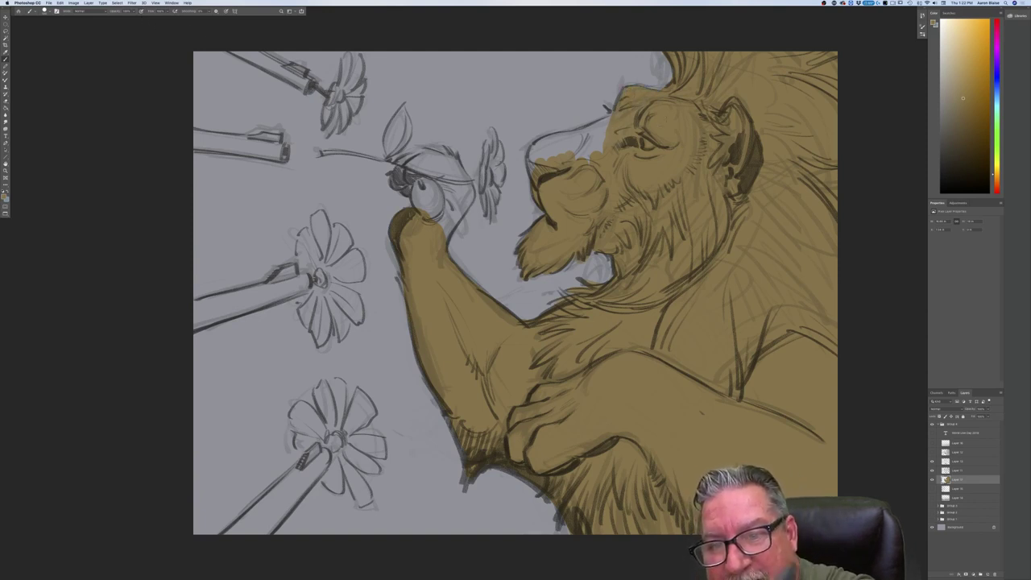
mouse_move(606, 132)
left_mouse_down()
mouse_move(581, 136)
mouse_move(622, 116)
mouse_move(540, 146)
mouse_move(531, 171)
mouse_move(586, 148)
left_mouse_up()
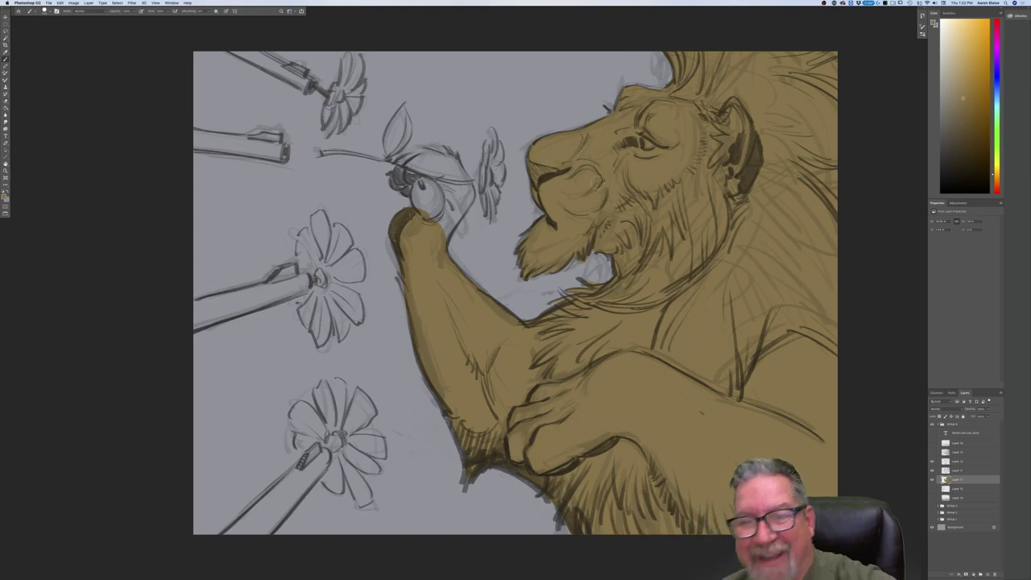
mouse_move(426, 178)
left_mouse_down()
mouse_move(437, 213)
mouse_move(417, 179)
mouse_move(459, 235)
mouse_move(466, 188)
mouse_move(456, 165)
mouse_move(443, 183)
mouse_move(412, 166)
mouse_move(400, 189)
mouse_move(413, 159)
mouse_move(429, 158)
mouse_move(405, 171)
left_mouse_up()
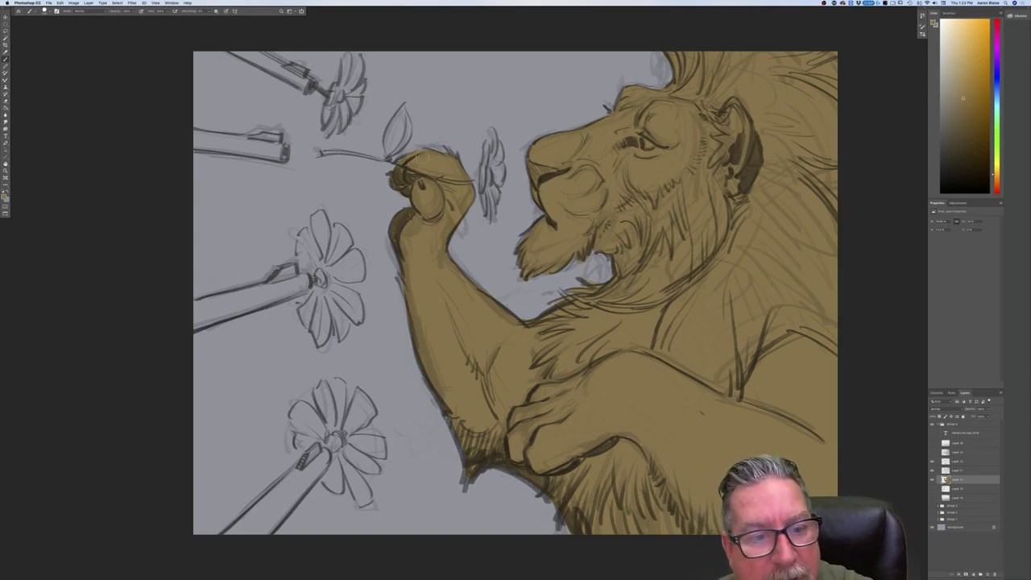
Touch up the raised paw's golden brown base and paint the lion's chin beard and lower lip in pale cream.
left_click_drag(431, 155, 448, 164)
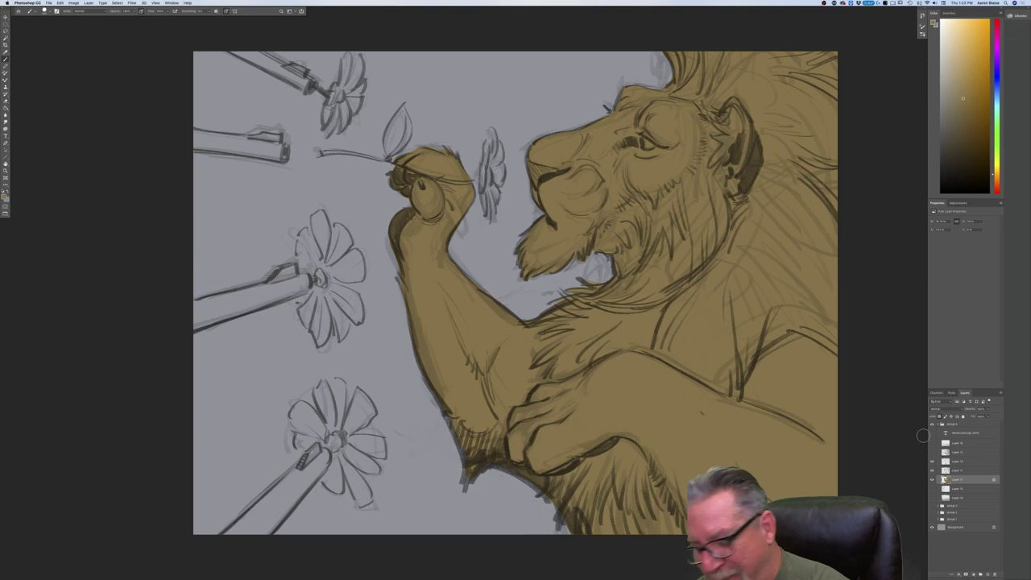
left_click(4, 197)
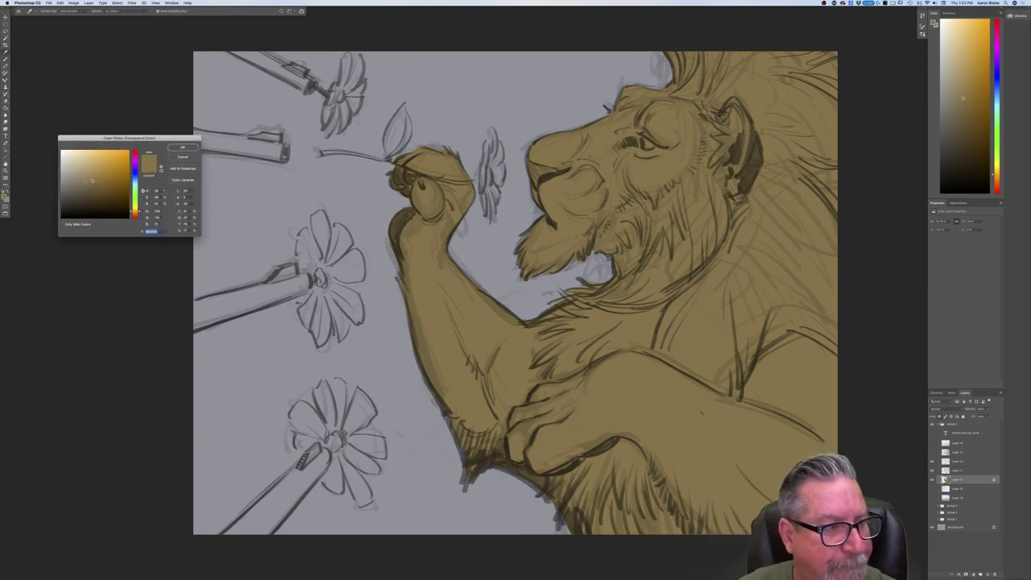
left_click(72, 162)
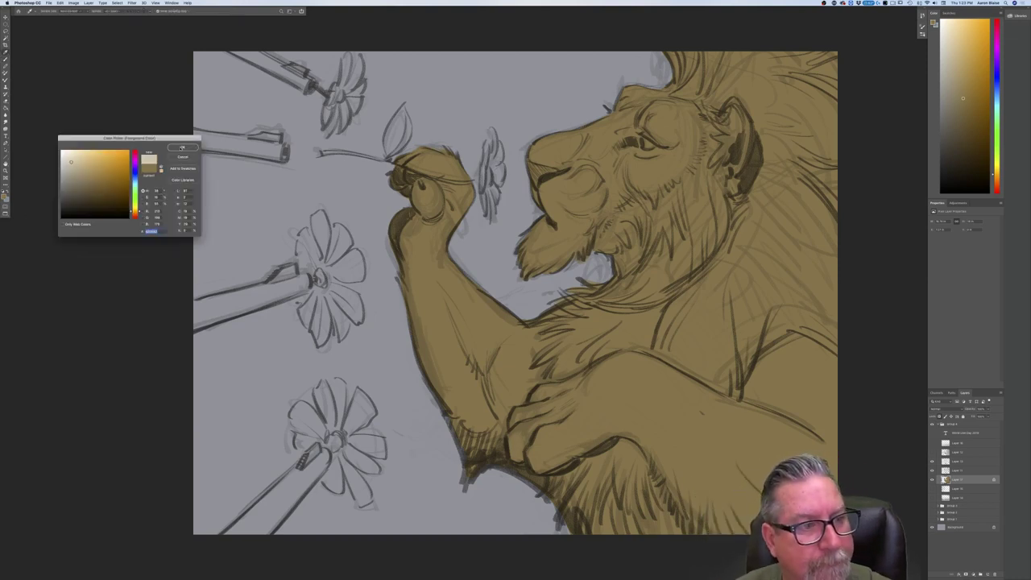
key("Return")
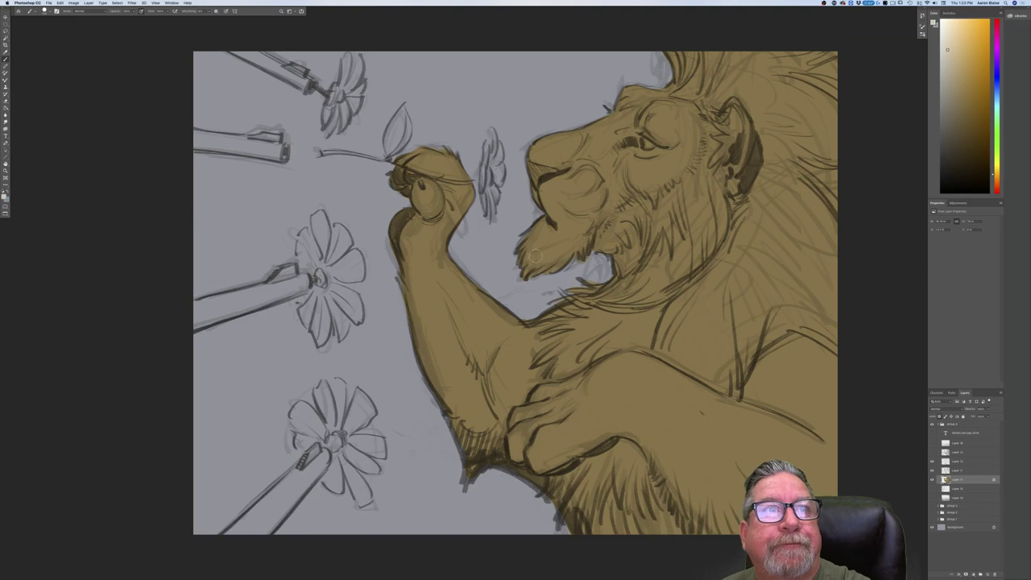
mouse_move(529, 273)
left_mouse_down()
mouse_move(547, 230)
mouse_move(555, 256)
mouse_move(568, 242)
mouse_move(561, 256)
mouse_move(549, 260)
mouse_move(564, 230)
left_mouse_up()
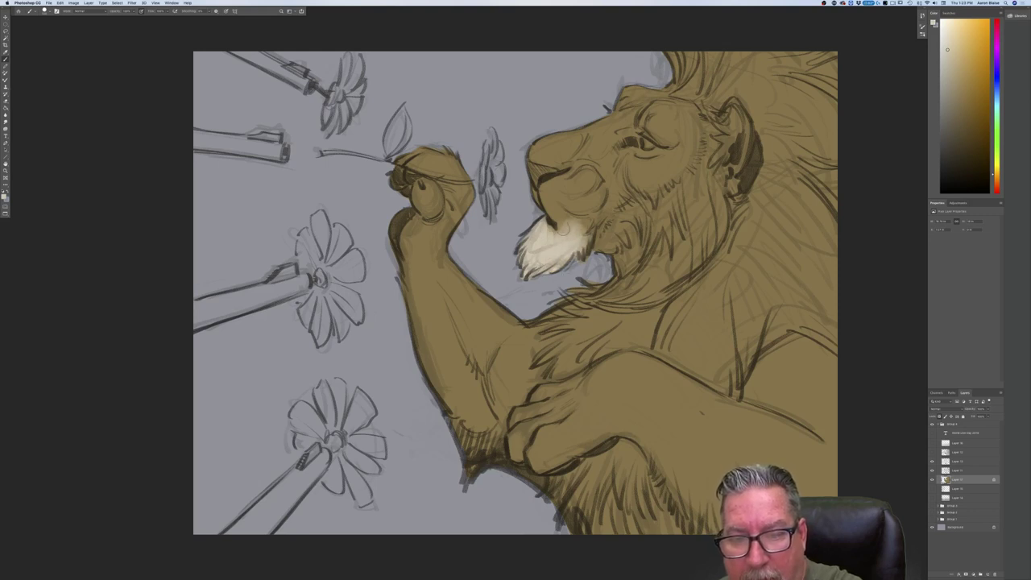
left_click_drag(547, 197, 557, 227)
left_click_drag(539, 191, 564, 222)
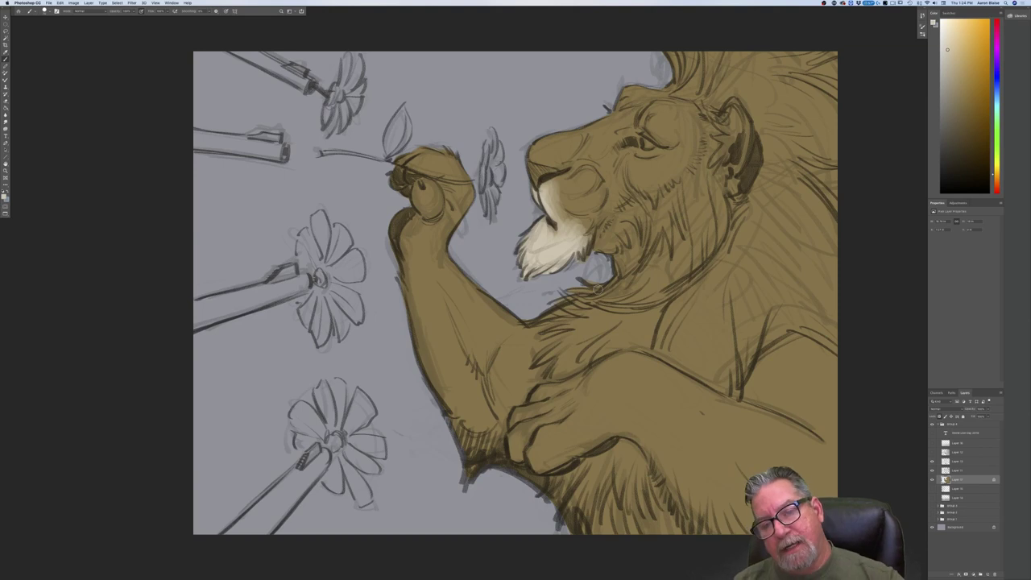
Paint pale cream on the muzzle pad, jaw tuft, upper edge of the nose, eye surround and far brow.
mouse_move(561, 196)
left_mouse_down()
mouse_move(581, 187)
mouse_move(581, 171)
mouse_move(550, 186)
mouse_move(586, 206)
mouse_move(545, 203)
mouse_move(550, 190)
mouse_move(558, 218)
mouse_move(591, 210)
mouse_move(617, 254)
left_mouse_up()
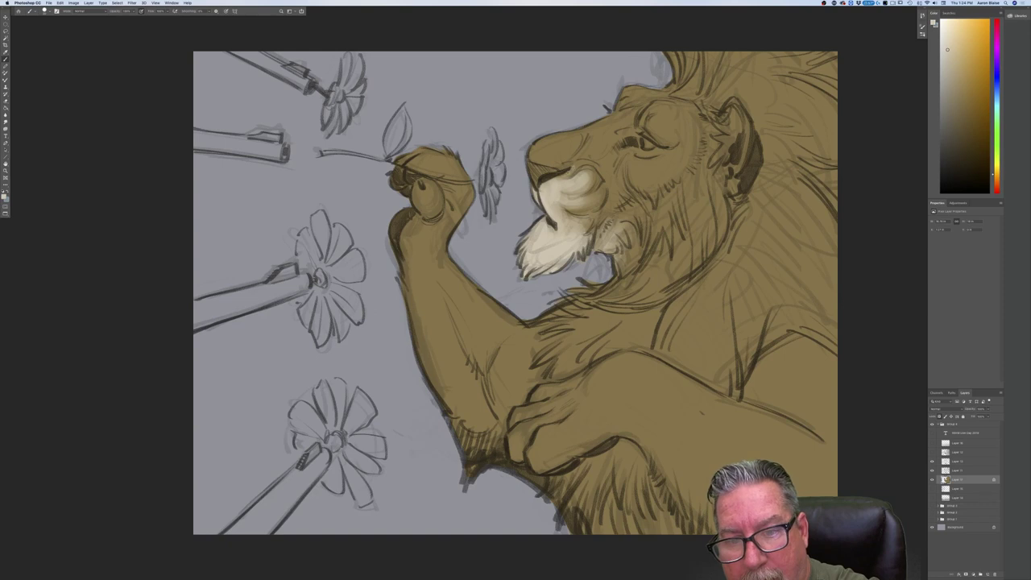
left_click_drag(571, 165, 535, 171)
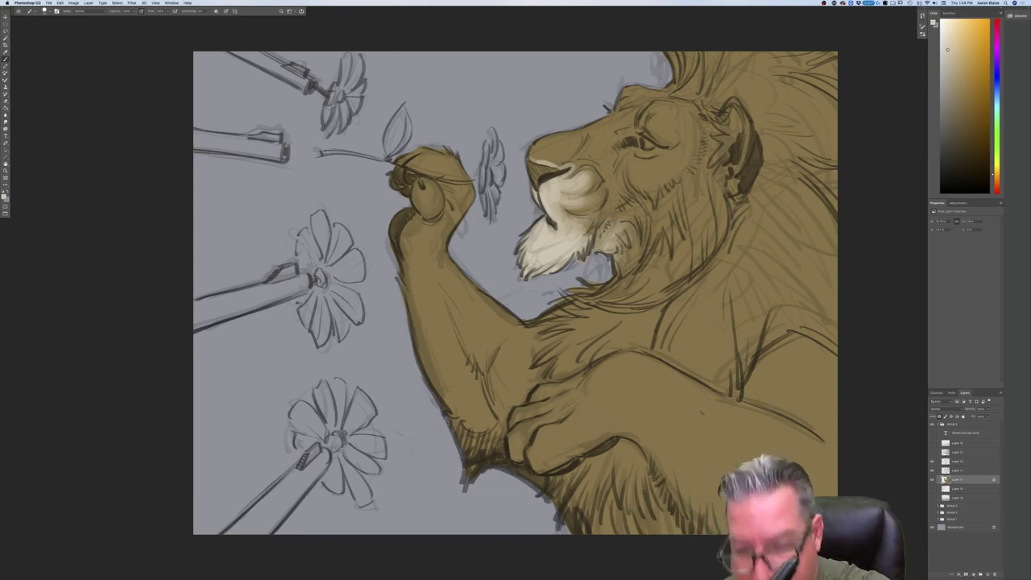
mouse_move(661, 150)
left_mouse_down()
mouse_move(622, 150)
mouse_move(627, 132)
mouse_move(607, 143)
mouse_move(654, 108)
mouse_move(660, 137)
mouse_move(666, 109)
mouse_move(670, 142)
left_mouse_up()
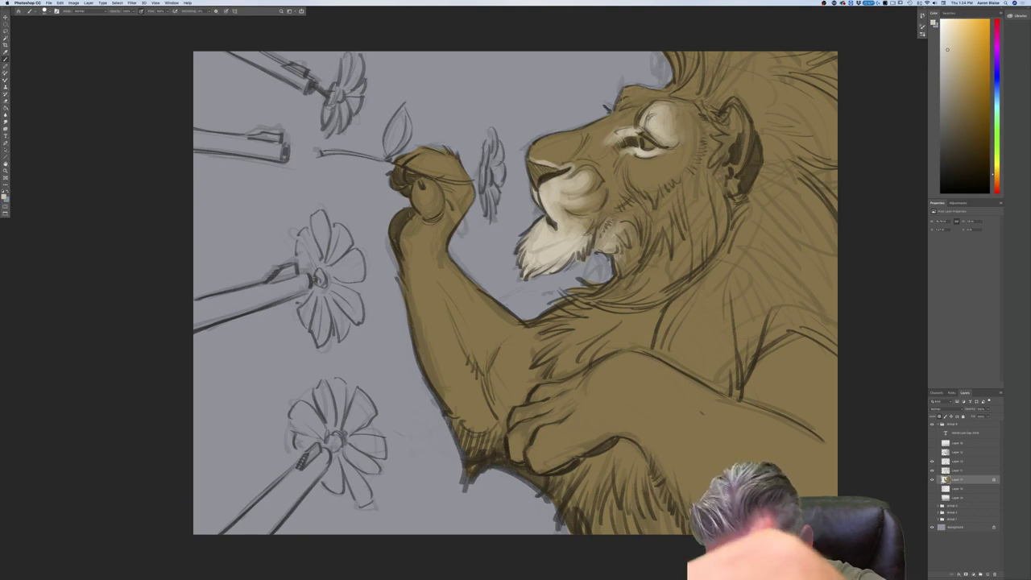
mouse_move(622, 98)
left_mouse_down()
mouse_move(633, 88)
mouse_move(641, 95)
mouse_move(615, 109)
mouse_move(651, 92)
left_mouse_up()
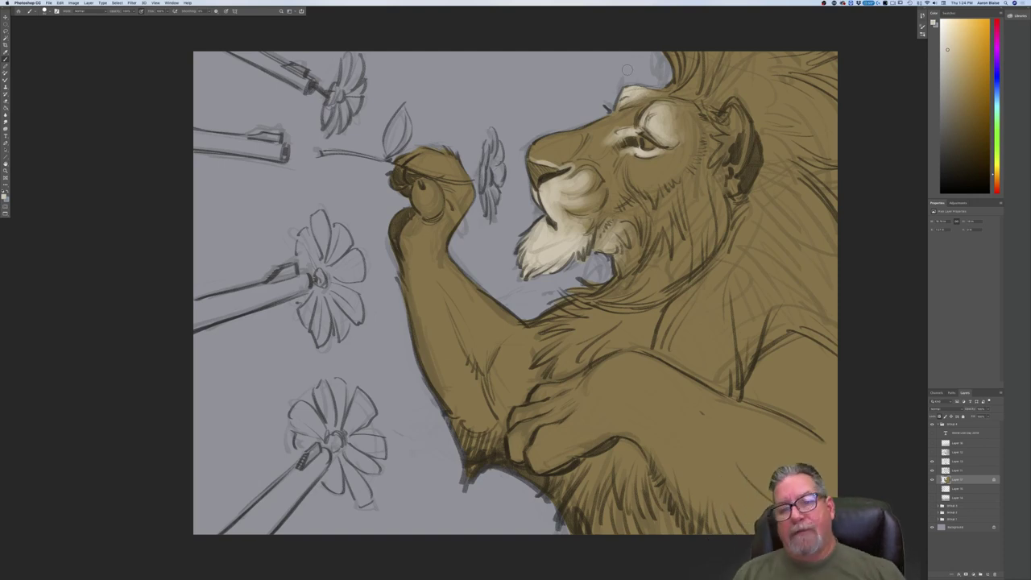
Paint the lion's nose in muted red and deepen it with a darker brownish red.
left_click(4, 197)
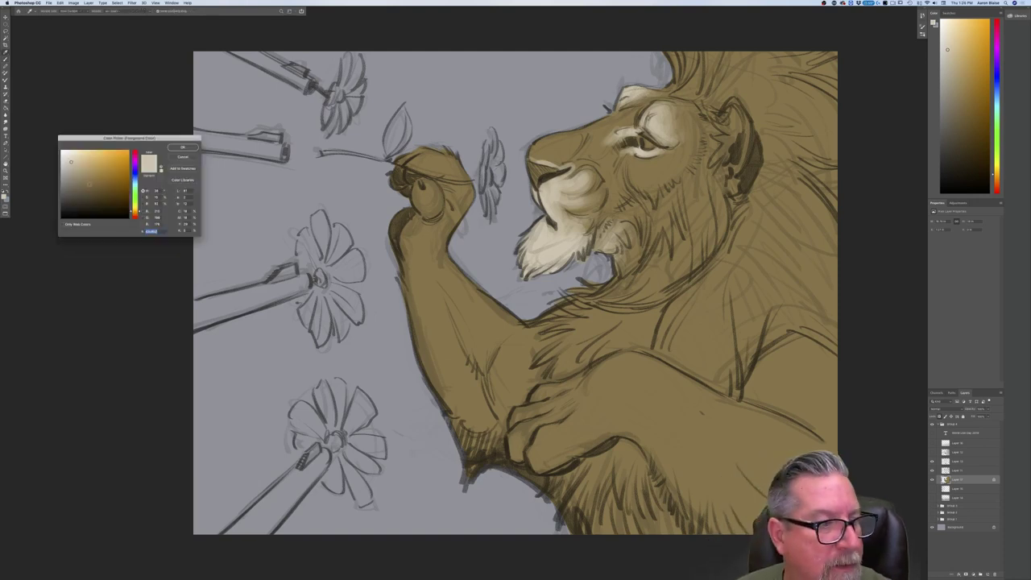
left_click_drag(134, 212, 134, 217)
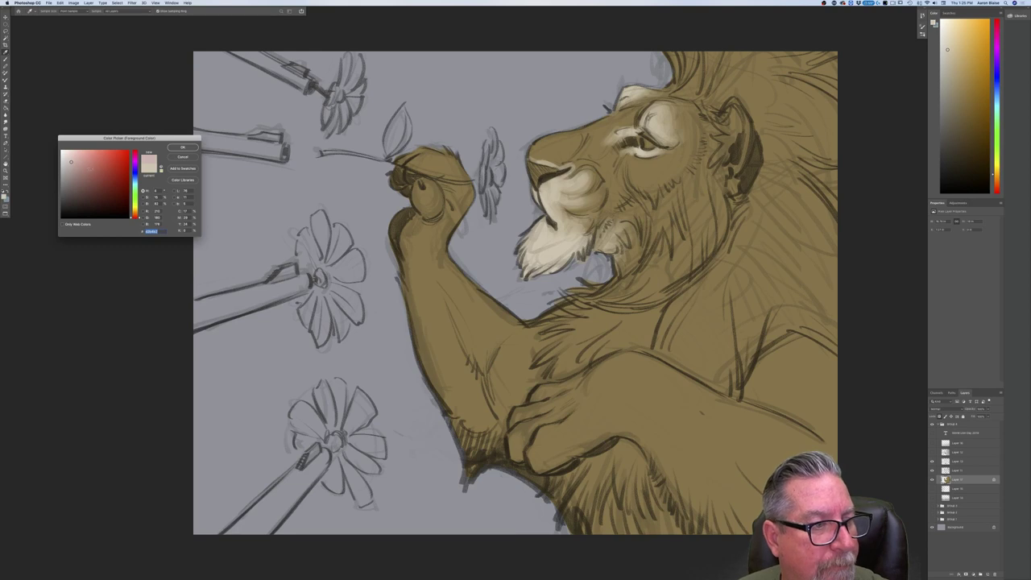
key("Return")
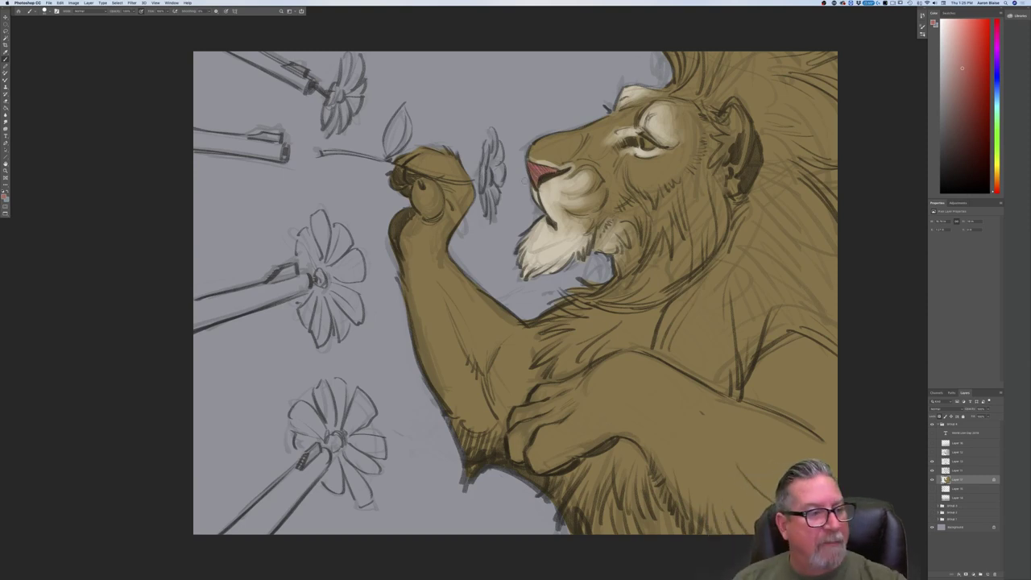
left_click(4, 197)
left_click(91, 184)
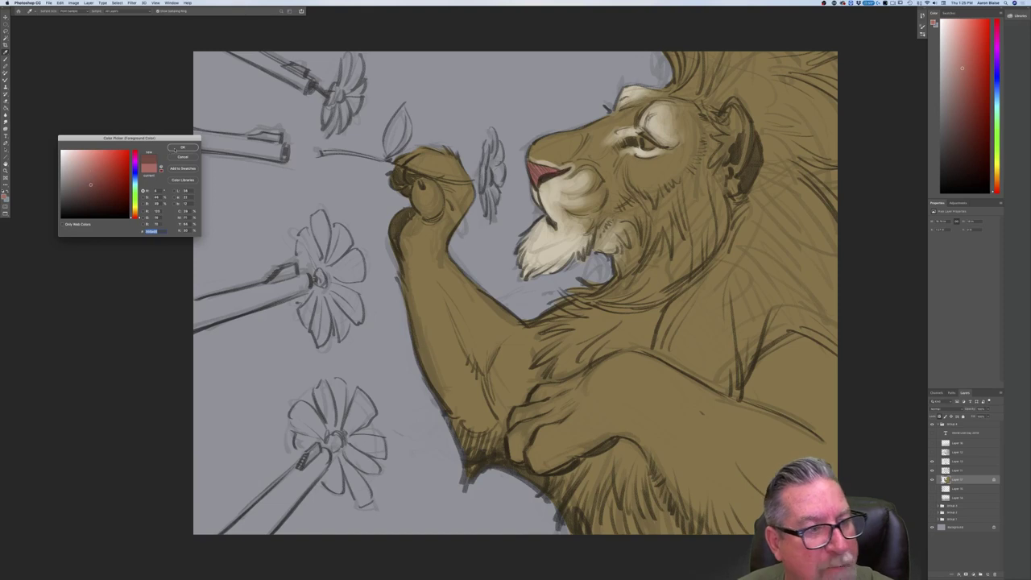
key("Return")
key("b")
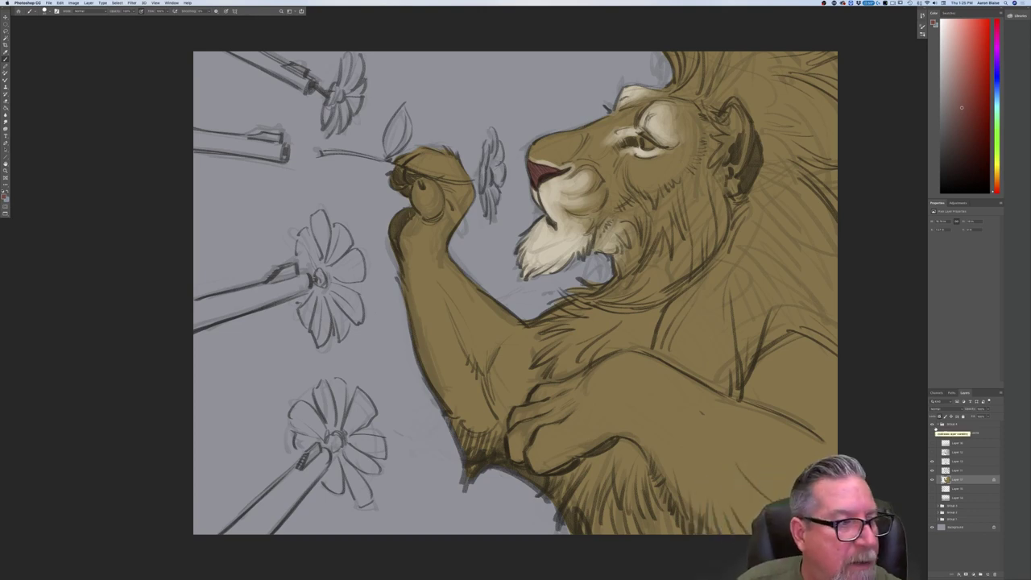
Choose a bright golden yellow and paint the iris of the lion's eye.
left_click(4, 196)
left_click_drag(135, 214, 135, 211)
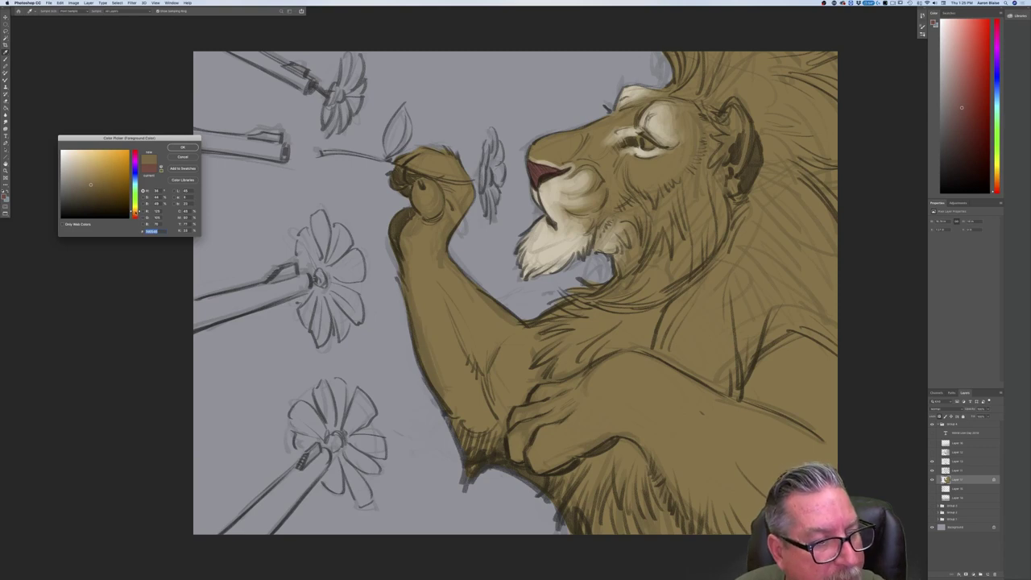
left_click(94, 158)
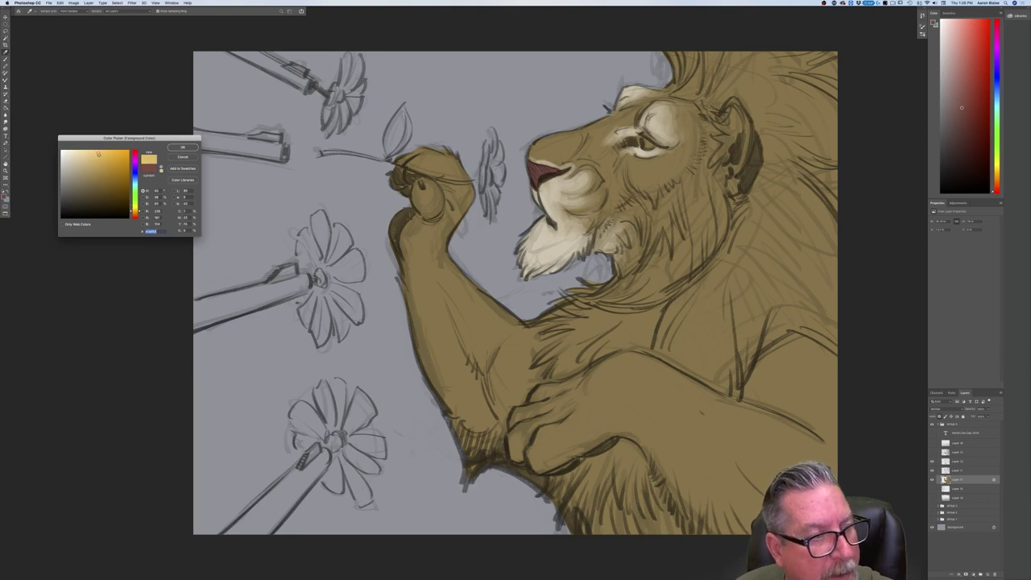
left_click(182, 148)
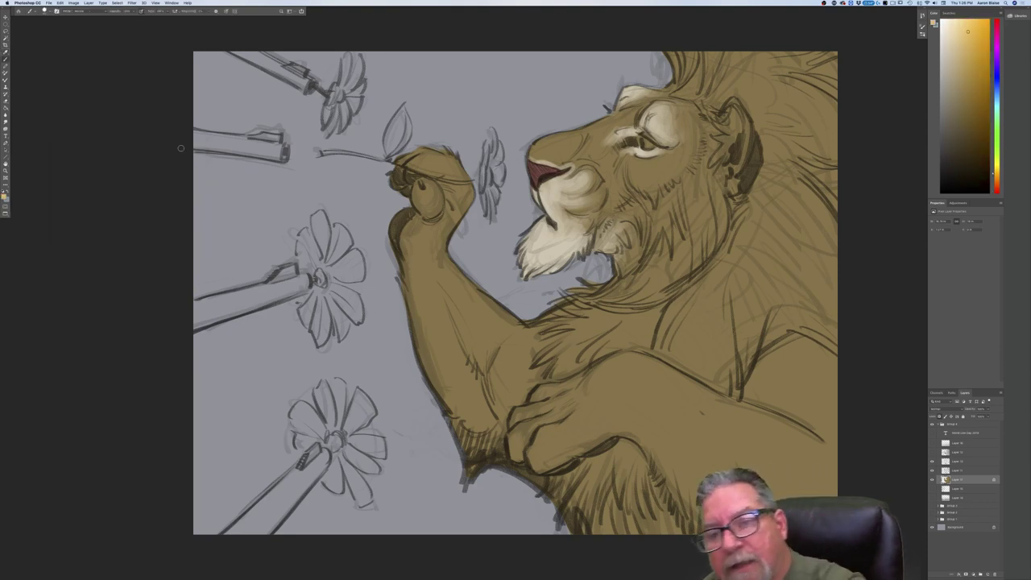
left_click(647, 143)
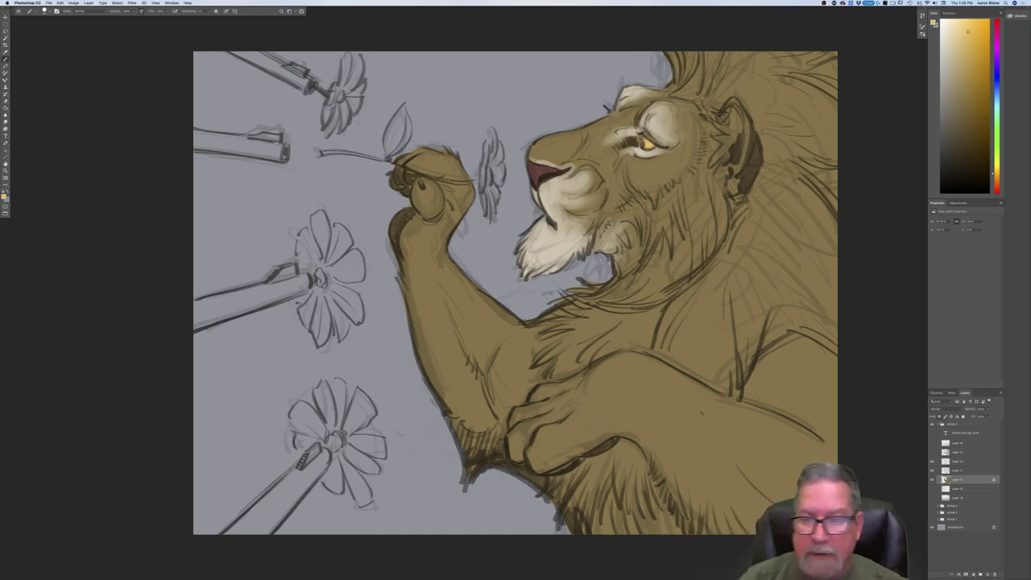
Sample the cream from the chin beard and lighten the raised paw, wrist and adjoining forearm with it.
left_click(4, 196)
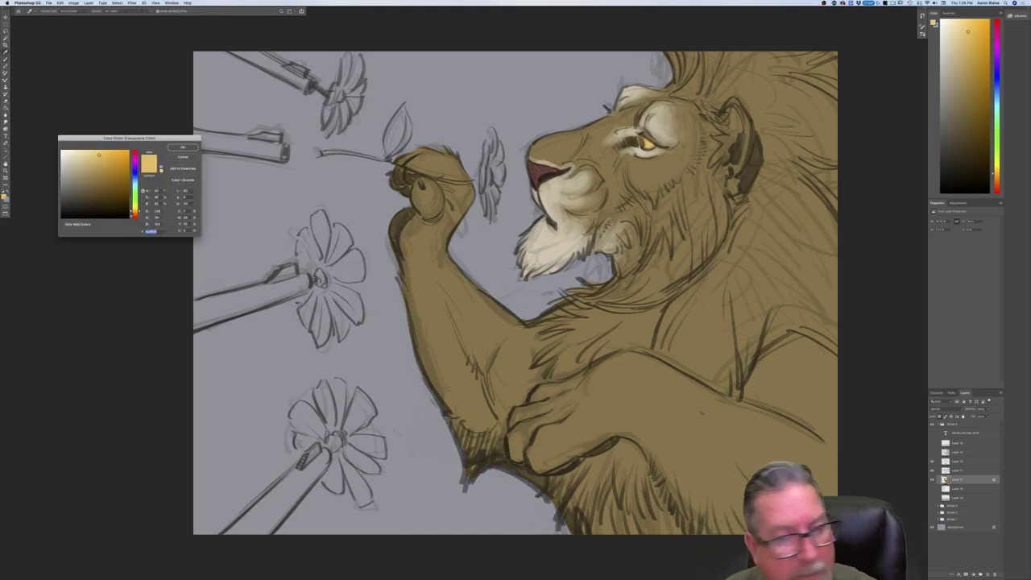
left_click(552, 256)
key("Return")
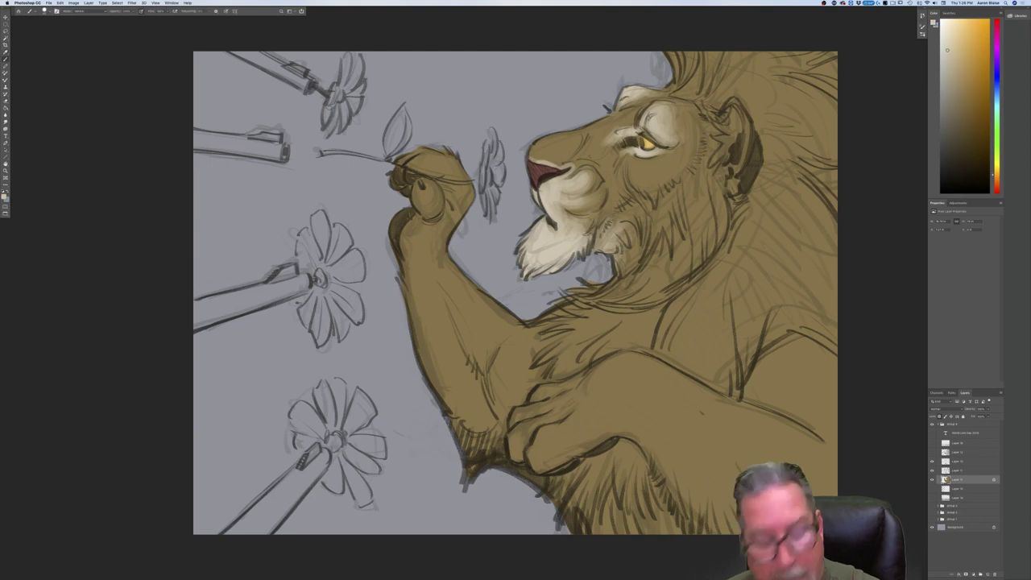
mouse_move(417, 183)
left_mouse_down()
mouse_move(420, 203)
mouse_move(437, 187)
mouse_move(403, 171)
mouse_move(435, 158)
mouse_move(449, 171)
mouse_move(427, 214)
mouse_move(456, 178)
mouse_move(454, 211)
left_mouse_up()
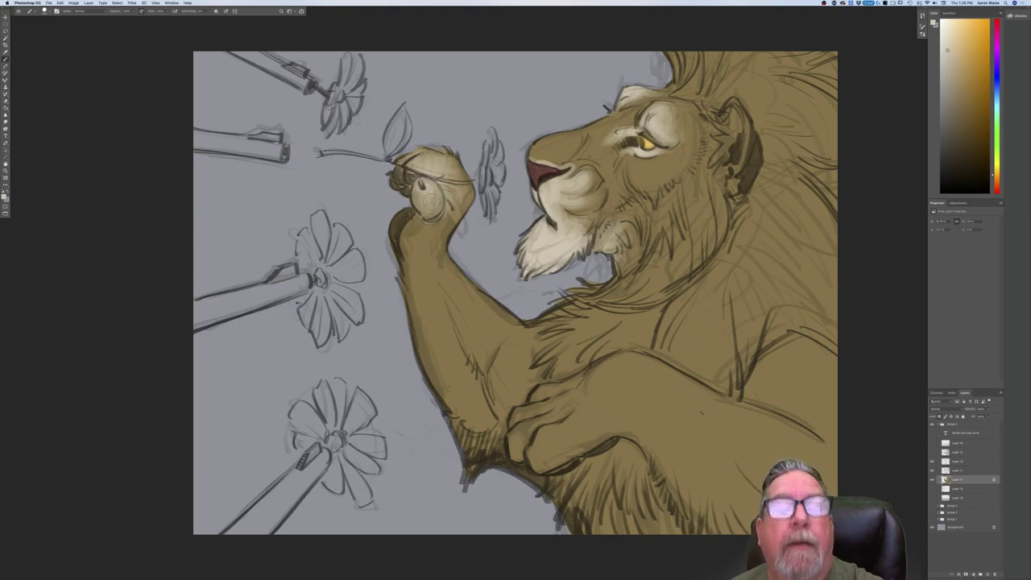
left_click_drag(459, 174, 451, 204)
mouse_move(421, 235)
left_mouse_down()
mouse_move(399, 238)
mouse_move(433, 230)
mouse_move(422, 253)
left_mouse_up()
left_click_drag(461, 206, 452, 182)
mouse_move(439, 229)
left_mouse_down()
mouse_move(419, 271)
mouse_move(449, 304)
left_mouse_up()
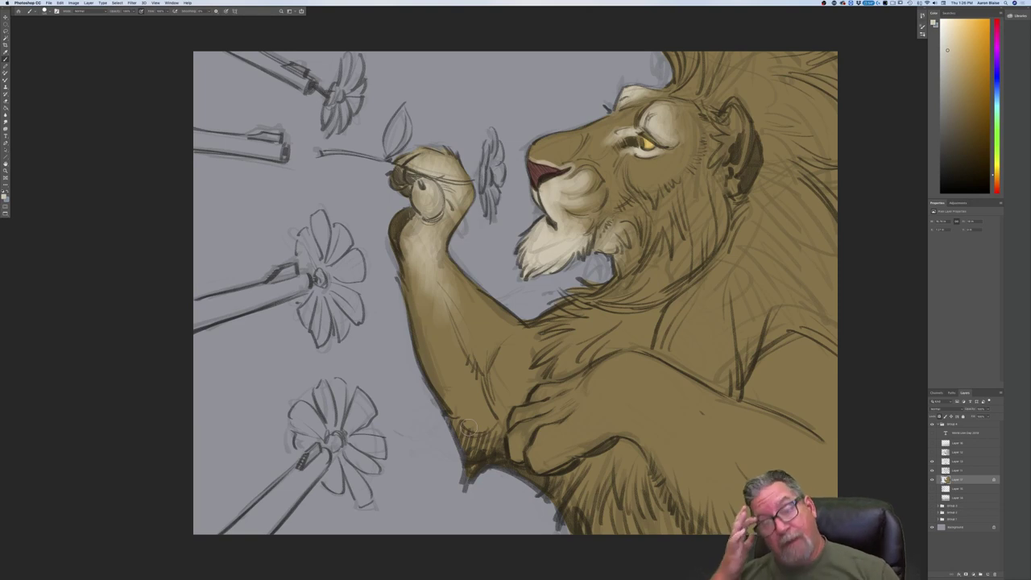
Reduce the brush opacity and lighten the resting paw and its forearm with pale cream.
mouse_move(556, 418)
left_mouse_down()
mouse_move(555, 447)
mouse_move(528, 441)
mouse_move(519, 412)
mouse_move(554, 390)
mouse_move(563, 435)
mouse_move(587, 380)
mouse_move(585, 435)
mouse_move(597, 409)
mouse_move(640, 388)
mouse_move(659, 395)
mouse_move(657, 423)
mouse_move(620, 403)
mouse_move(592, 429)
mouse_move(574, 420)
mouse_move(552, 435)
left_mouse_up()
left_click(134, 11)
left_click_drag(135, 18, 122, 17)
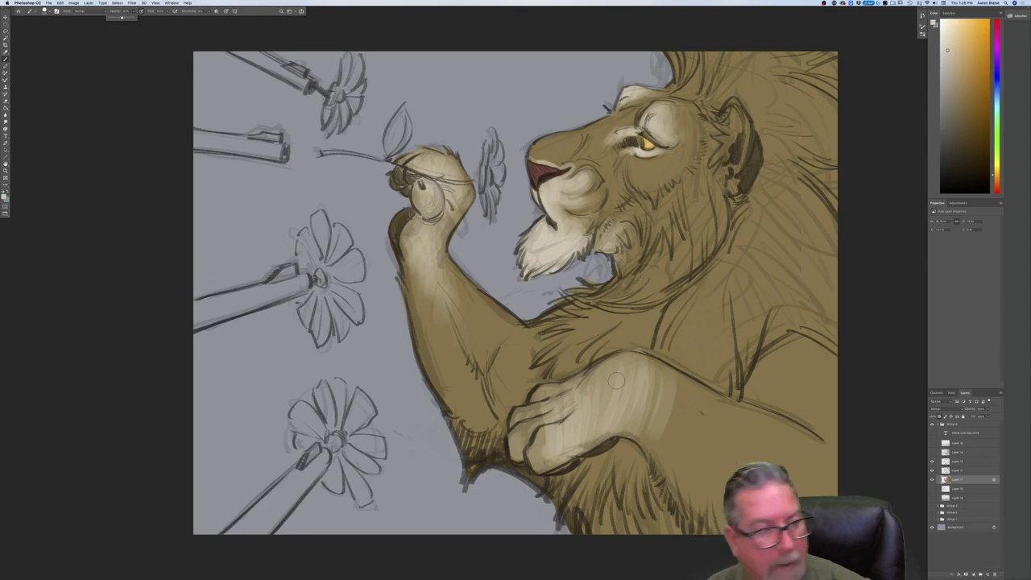
Blend golden brown back over the cream on the resting forearm and paw and the raised wrist and paw.
left_click(4, 196)
left_click(91, 182)
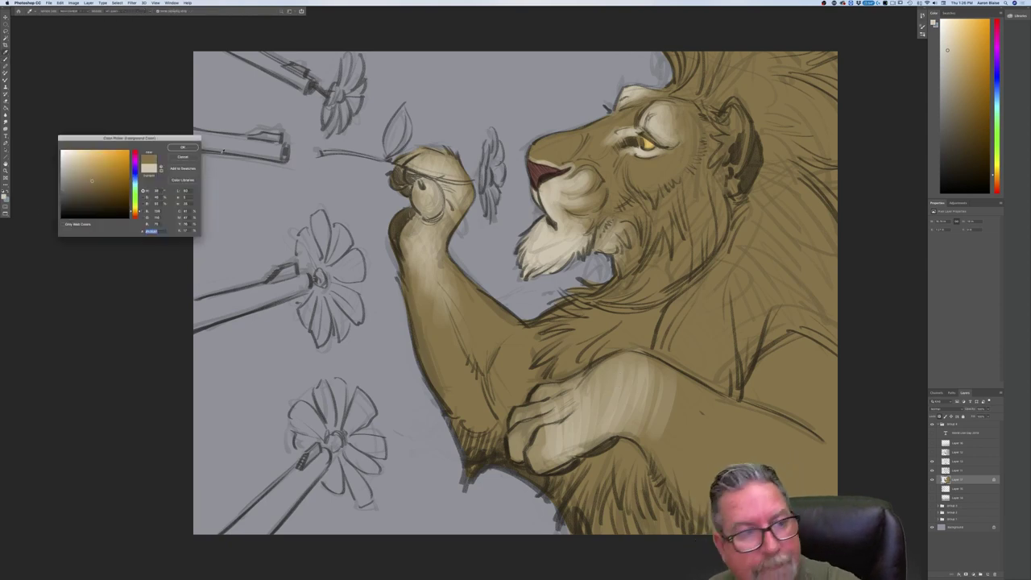
left_click(183, 148)
mouse_move(647, 380)
left_mouse_down()
mouse_move(649, 407)
mouse_move(621, 399)
mouse_move(630, 417)
mouse_move(613, 361)
left_mouse_up()
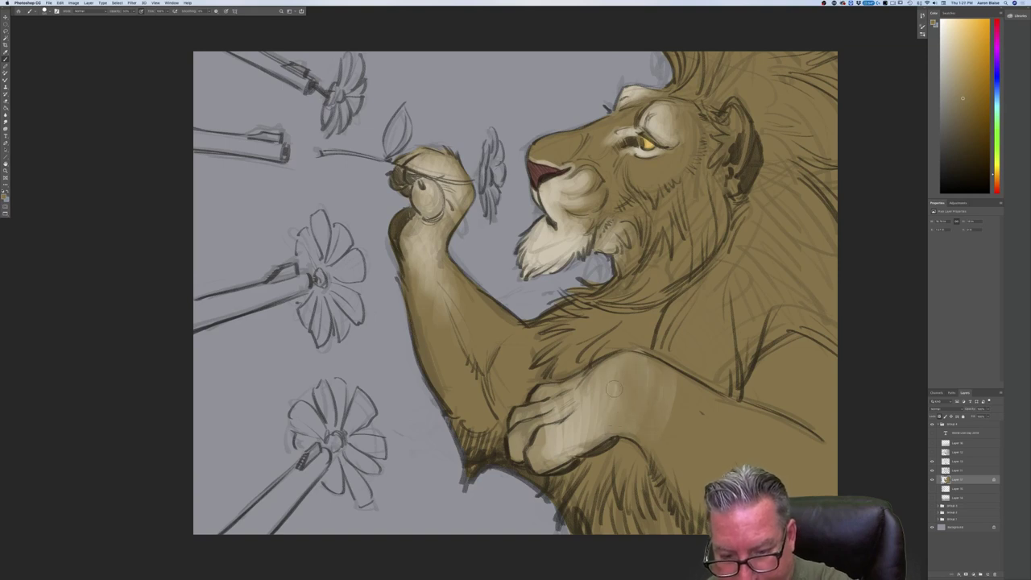
mouse_move(644, 399)
left_mouse_down()
mouse_move(596, 385)
mouse_move(580, 398)
mouse_move(580, 430)
mouse_move(618, 389)
mouse_move(587, 422)
mouse_move(586, 392)
mouse_move(562, 426)
mouse_move(556, 403)
mouse_move(569, 429)
left_mouse_up()
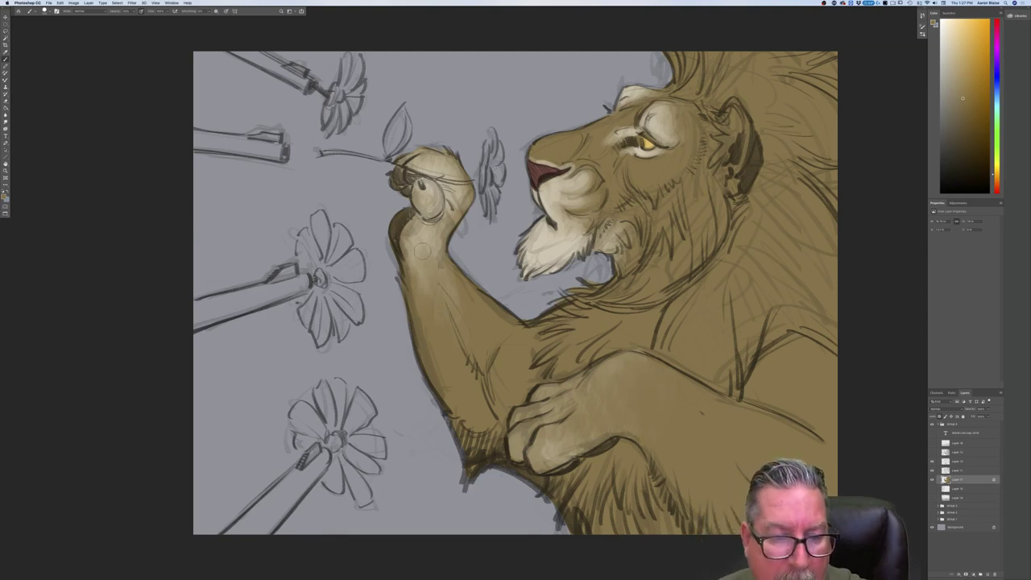
mouse_move(429, 269)
left_mouse_down()
mouse_move(421, 235)
mouse_move(414, 239)
mouse_move(455, 198)
mouse_move(452, 172)
mouse_move(448, 190)
mouse_move(446, 171)
mouse_move(423, 154)
left_mouse_up()
mouse_move(439, 197)
left_mouse_down()
mouse_move(430, 209)
mouse_move(432, 191)
mouse_move(427, 232)
left_mouse_up()
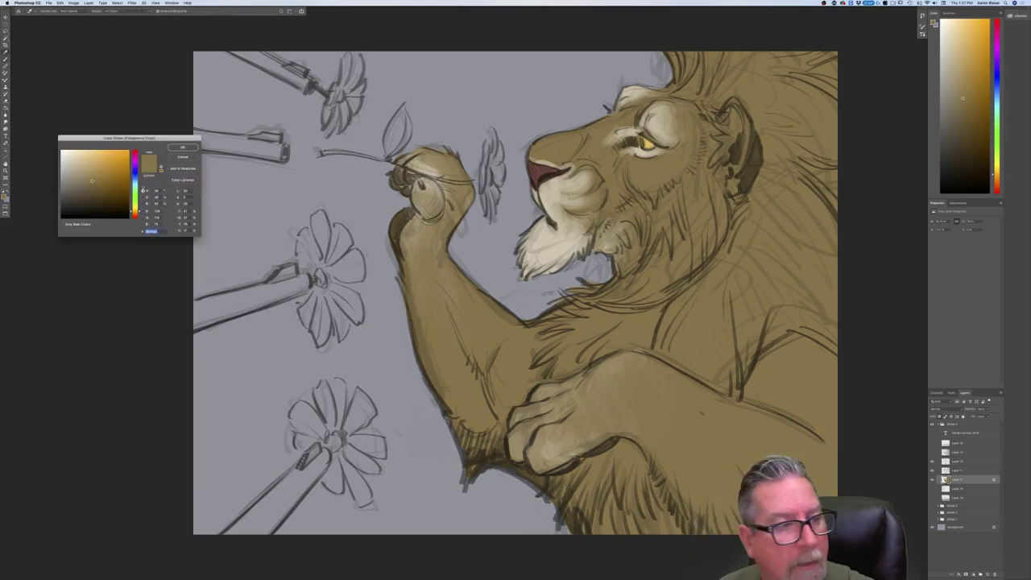
Choose a burnt orange and paint the mane around the forehead, in front of the ear, cheek and throat.
left_click(135, 214)
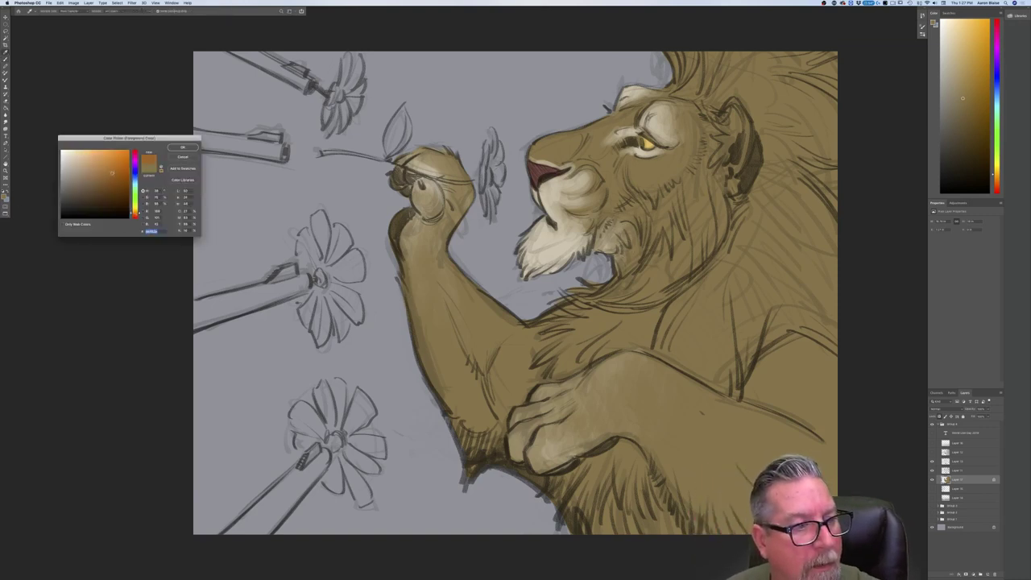
key("Return")
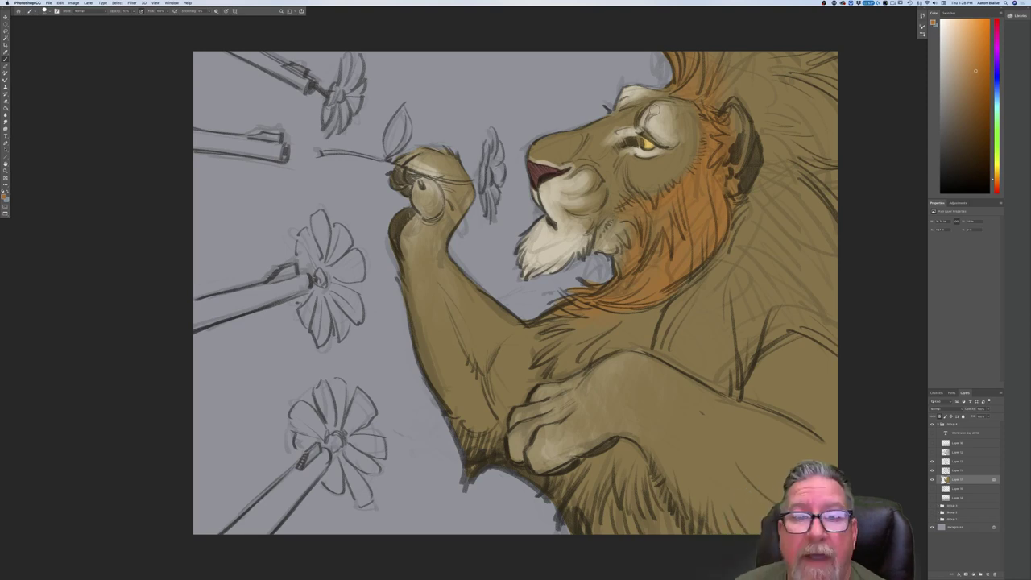
Choose a dark reddish brown and paint the inside of the lion's ear.
left_click(5, 196)
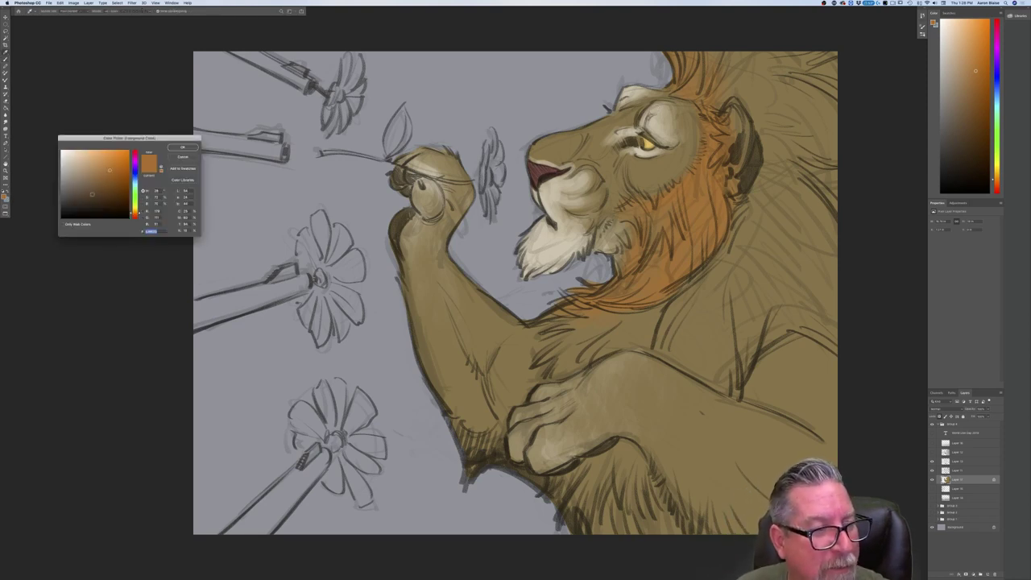
left_click(134, 217)
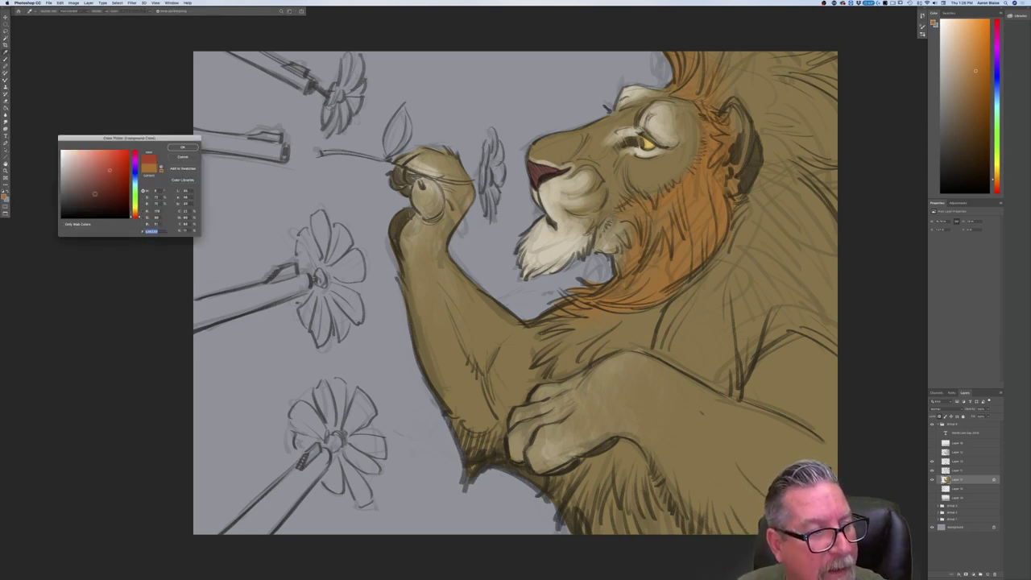
left_click_drag(89, 191, 87, 196)
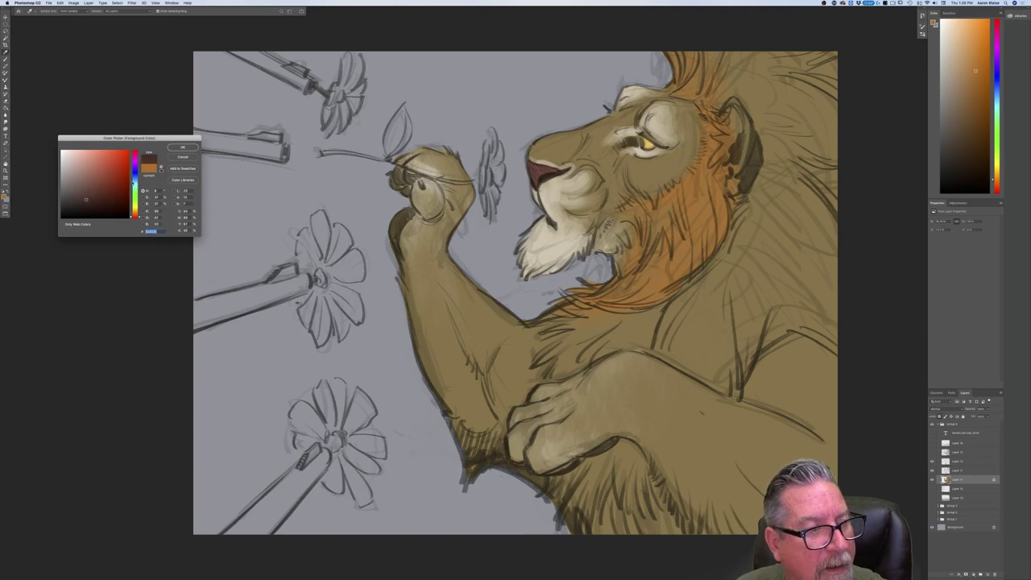
key("Return")
key("b")
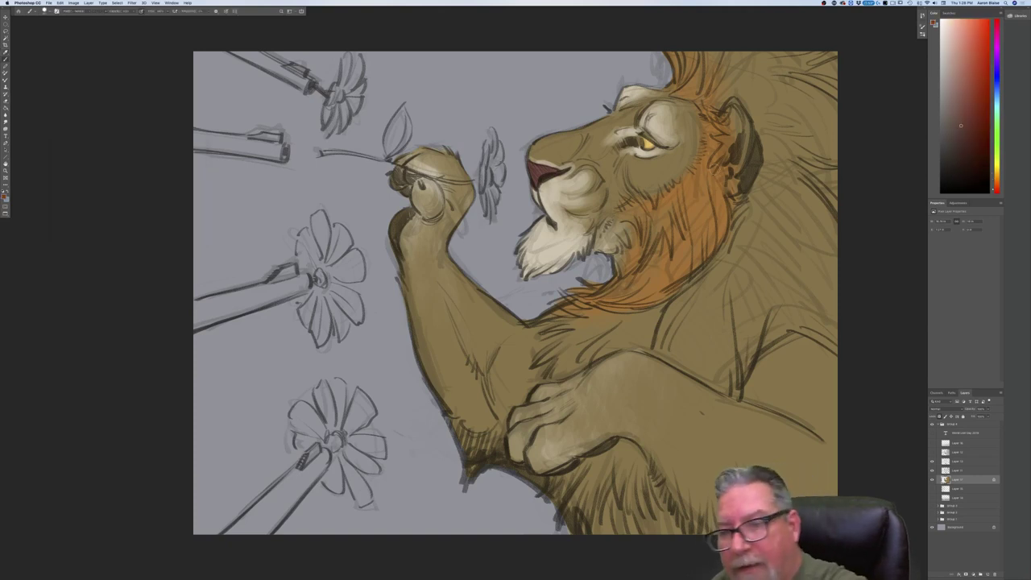
left_click_drag(758, 146, 747, 113)
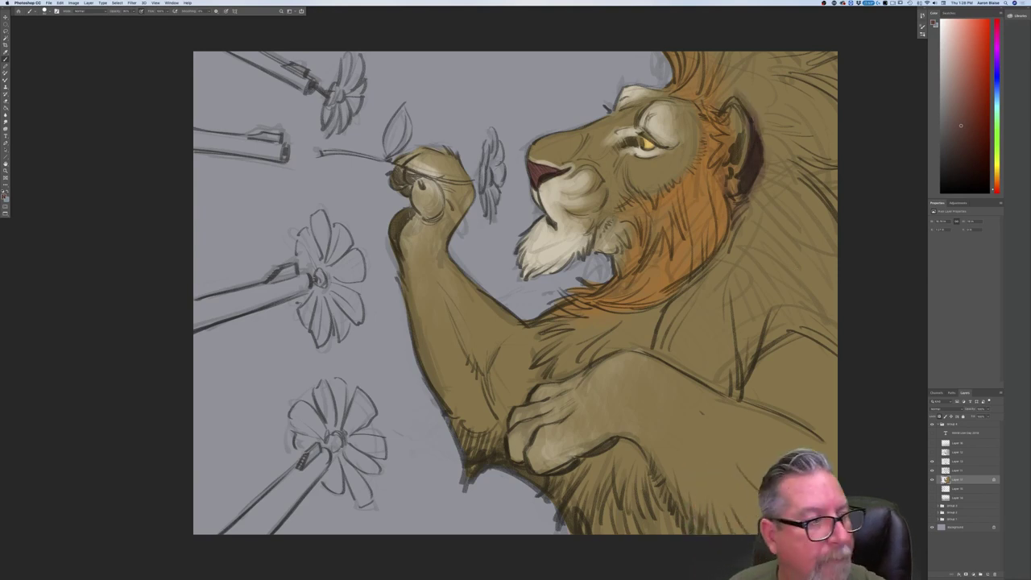
Choose a dark navy blue and lay the first strokes on the mane above the lion's ear.
left_click(8, 198)
left_click(84, 199)
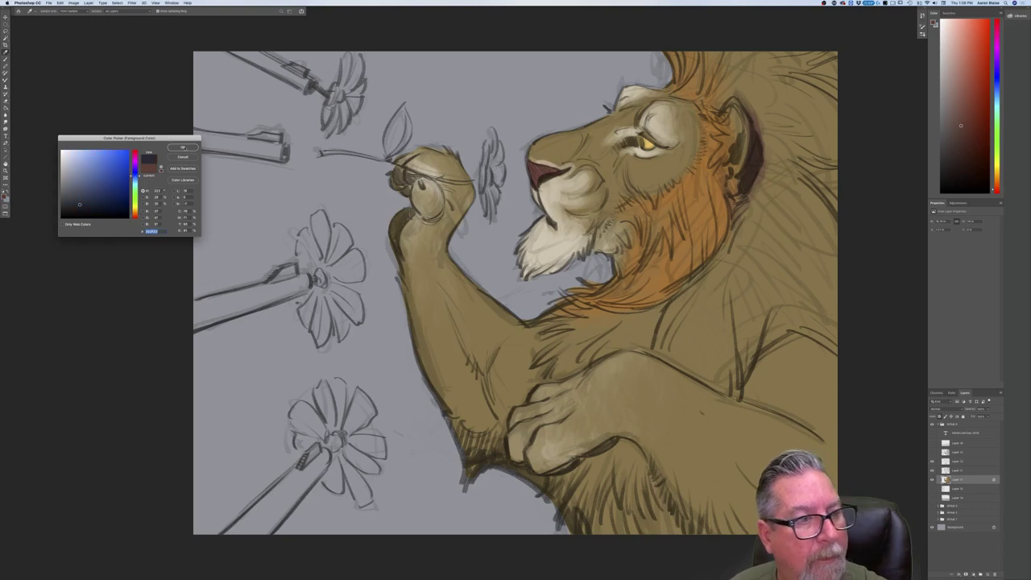
left_click(183, 147)
left_click_drag(751, 50, 722, 55)
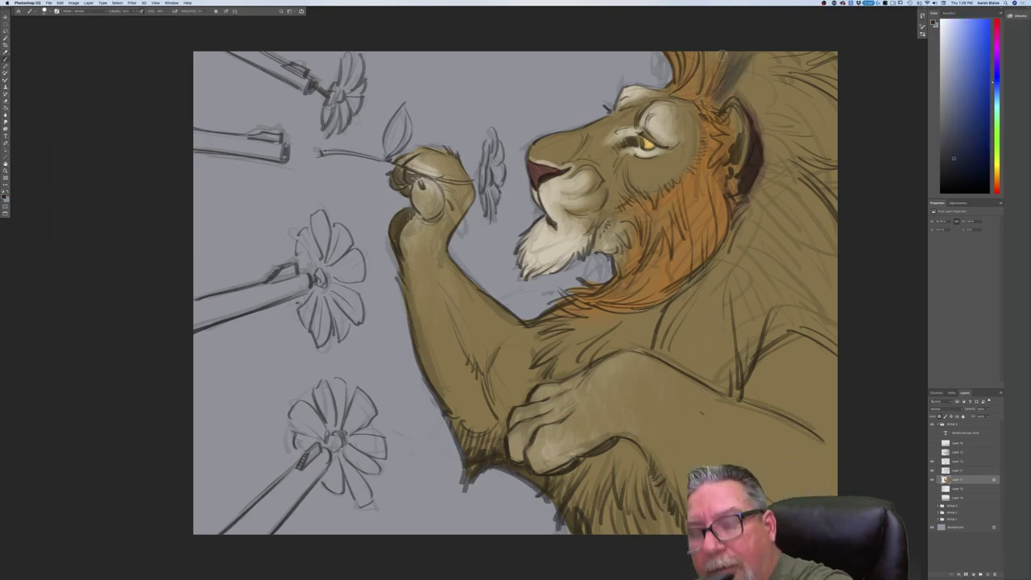
Switch to a textured brush and fill the upper mane above and behind the ear with dark navy.
left_click(45, 12)
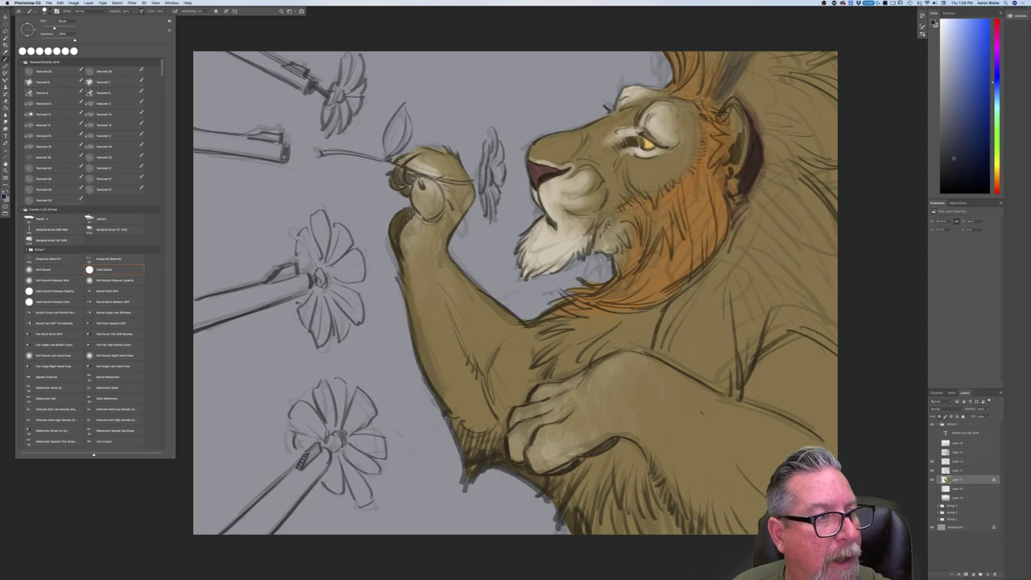
left_click(49, 72)
key("Return")
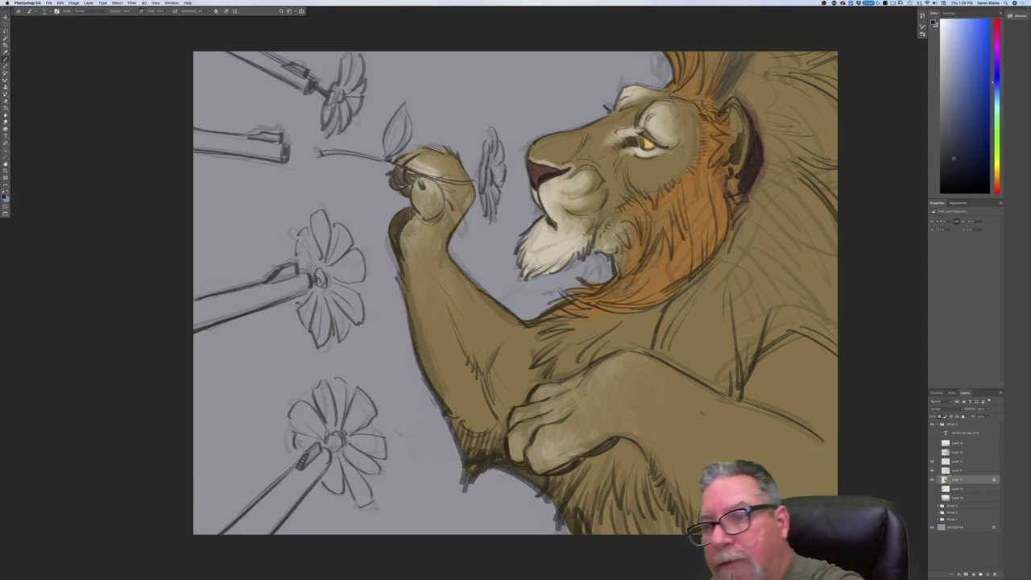
mouse_move(757, 50)
left_mouse_down()
mouse_move(765, 104)
mouse_move(739, 50)
mouse_move(741, 58)
mouse_move(718, 50)
mouse_move(701, 81)
mouse_move(699, 68)
mouse_move(733, 56)
mouse_move(722, 87)
mouse_move(740, 83)
mouse_move(778, 143)
mouse_move(739, 83)
mouse_move(762, 55)
mouse_move(821, 107)
mouse_move(815, 44)
mouse_move(819, 87)
left_mouse_up()
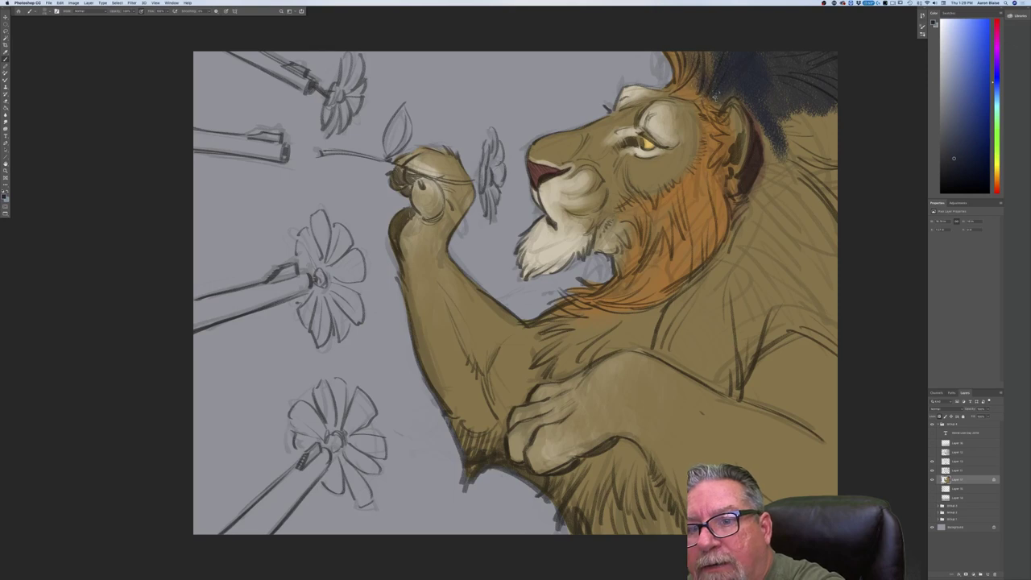
mouse_move(780, 114)
left_mouse_down()
mouse_move(769, 192)
mouse_move(761, 165)
mouse_move(753, 170)
left_mouse_up()
mouse_move(785, 101)
left_mouse_down()
mouse_move(786, 73)
mouse_move(838, 121)
mouse_move(844, 164)
mouse_move(820, 104)
mouse_move(809, 130)
mouse_move(771, 103)
left_mouse_up()
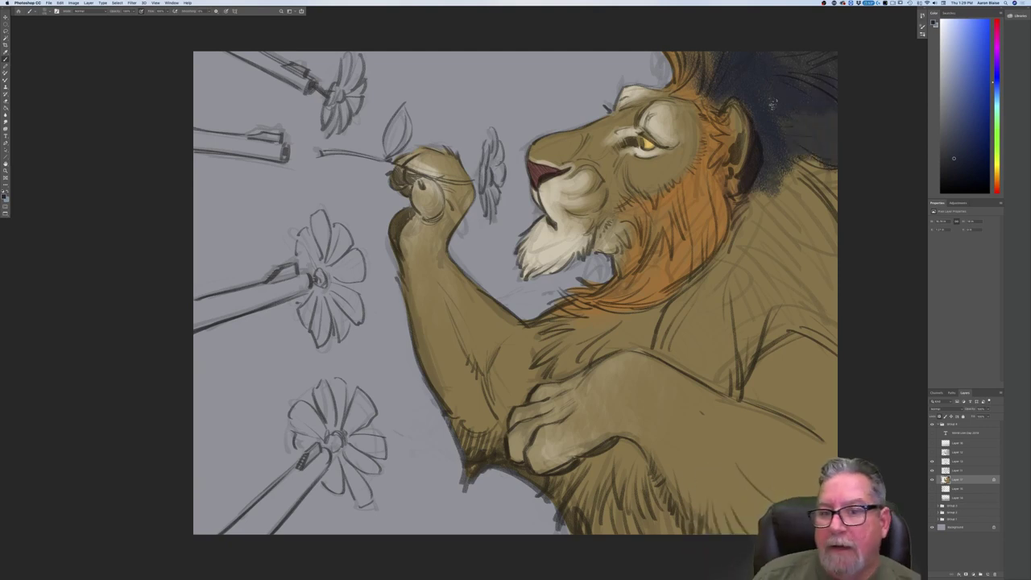
mouse_move(772, 103)
left_mouse_down()
mouse_move(807, 114)
mouse_move(833, 158)
mouse_move(827, 99)
left_mouse_up()
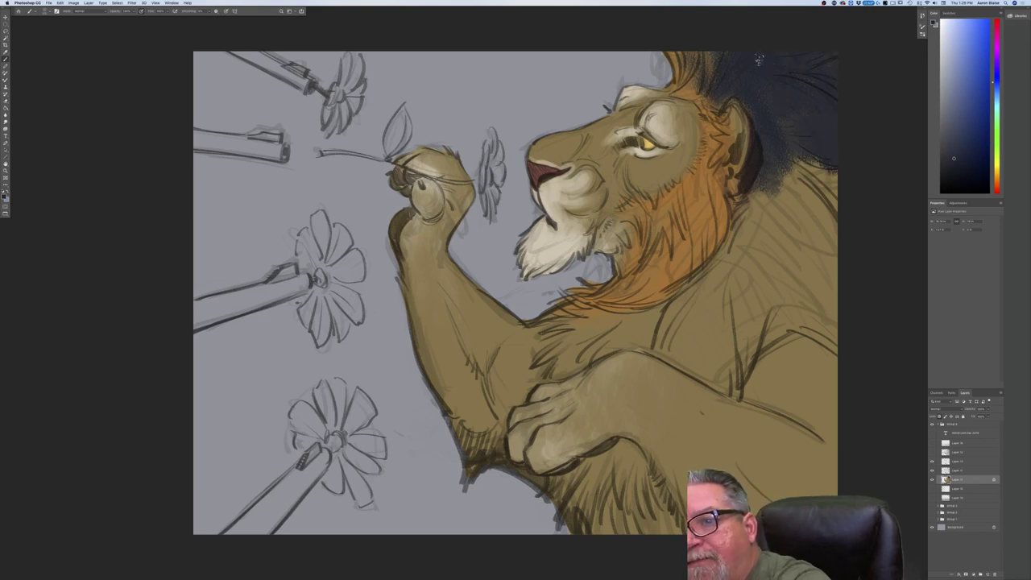
left_click_drag(774, 98, 803, 187)
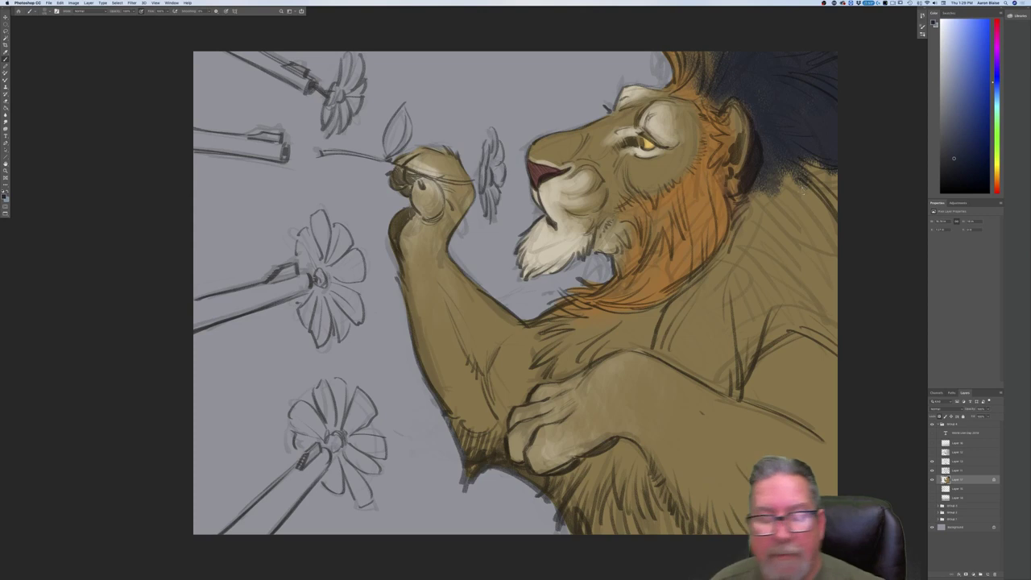
Choose a slightly greyer dark navy and switch to a flat, bristle-shaped brush.
left_click(4, 197)
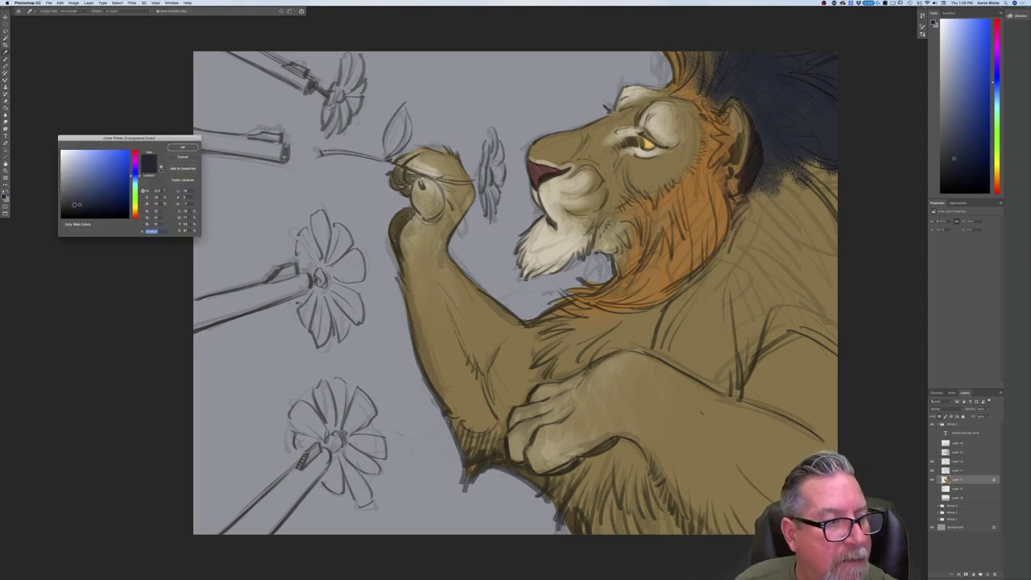
left_click(182, 147)
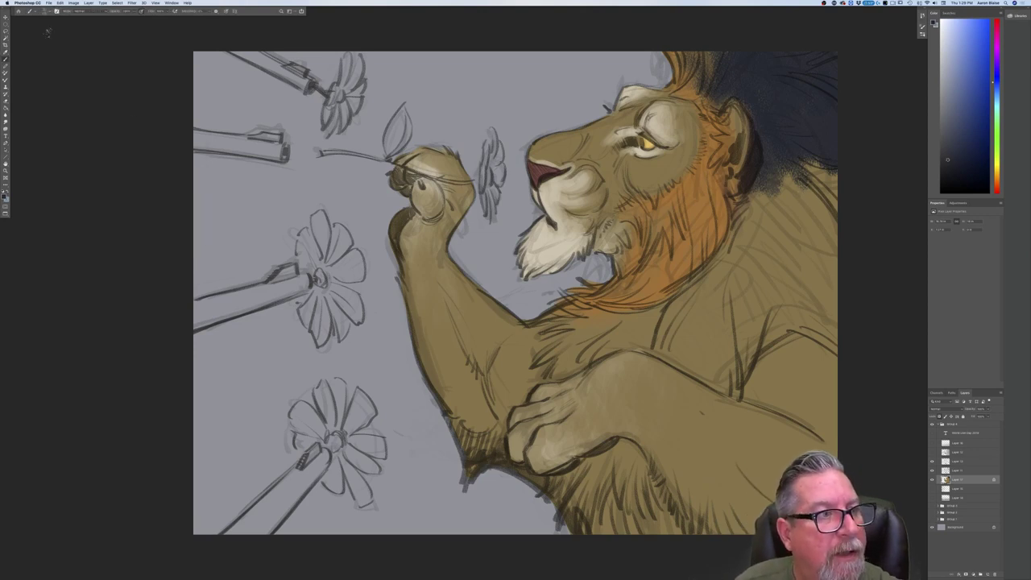
left_click(31, 10)
left_click(103, 223)
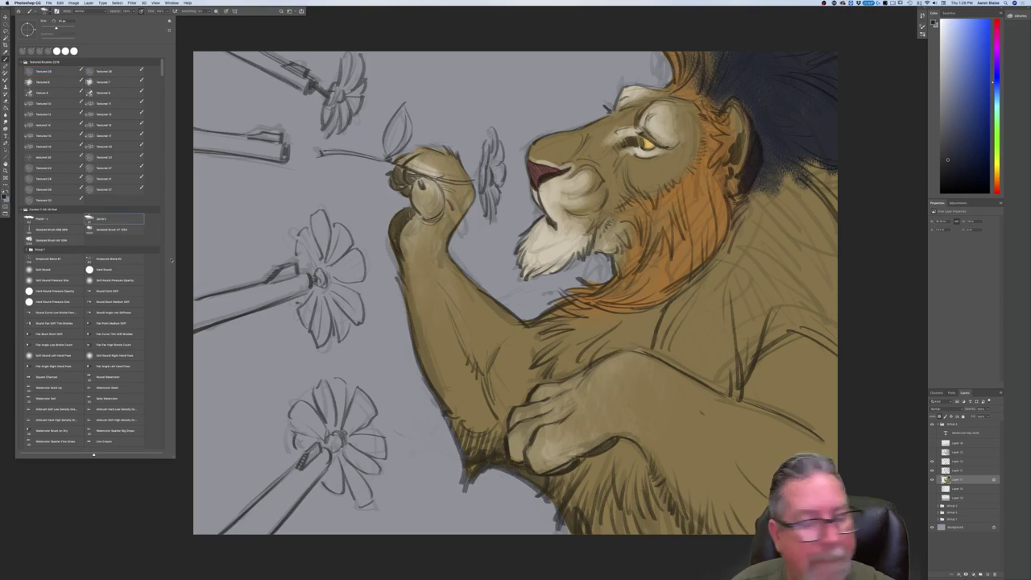
left_click(767, 258)
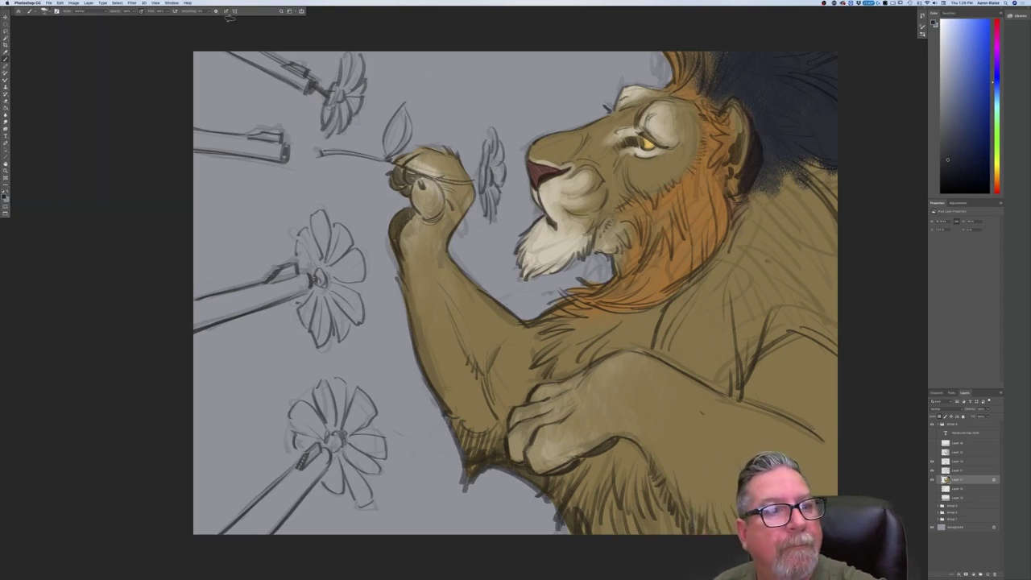
Try the brush with a short vertical stroke on the mane over the shoulder and turn off its Shape Dynamics.
left_click_drag(794, 231, 794, 280)
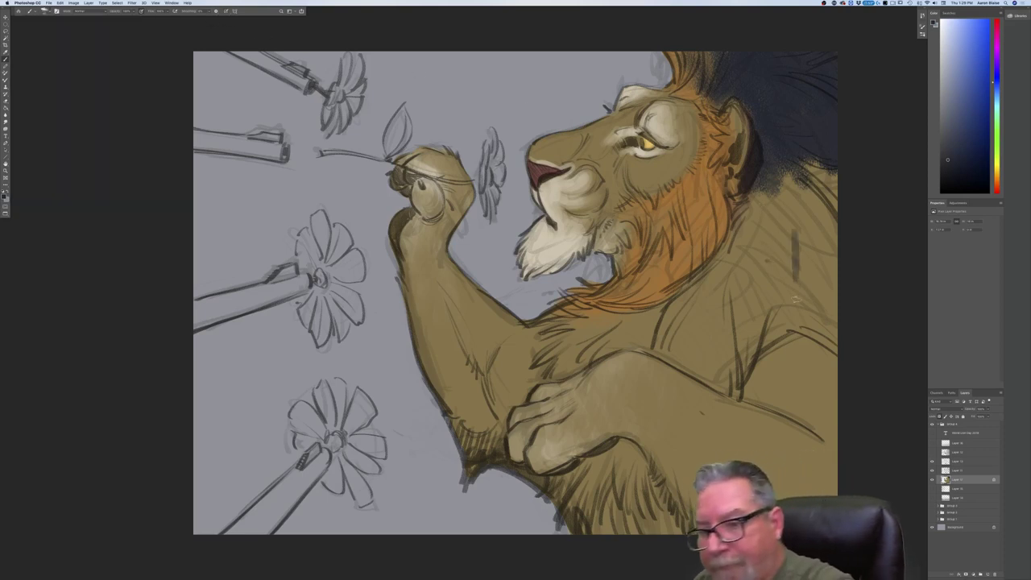
left_click(56, 12)
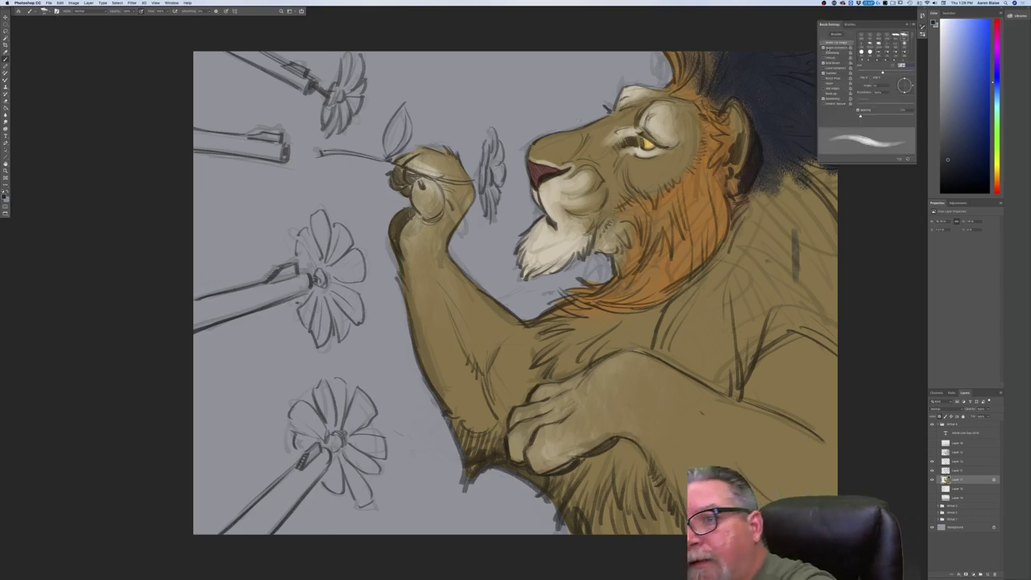
left_click(823, 48)
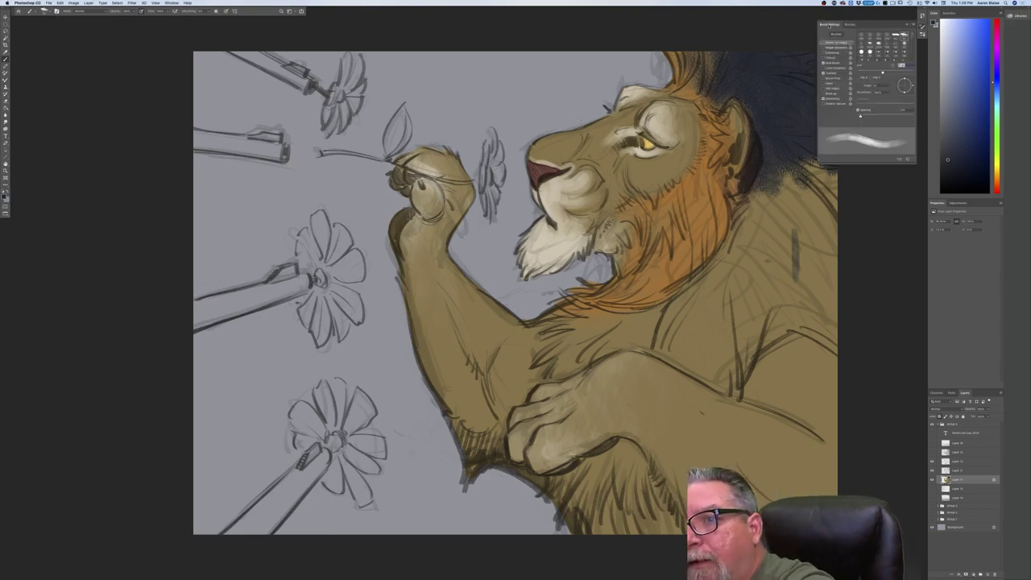
left_click(829, 25)
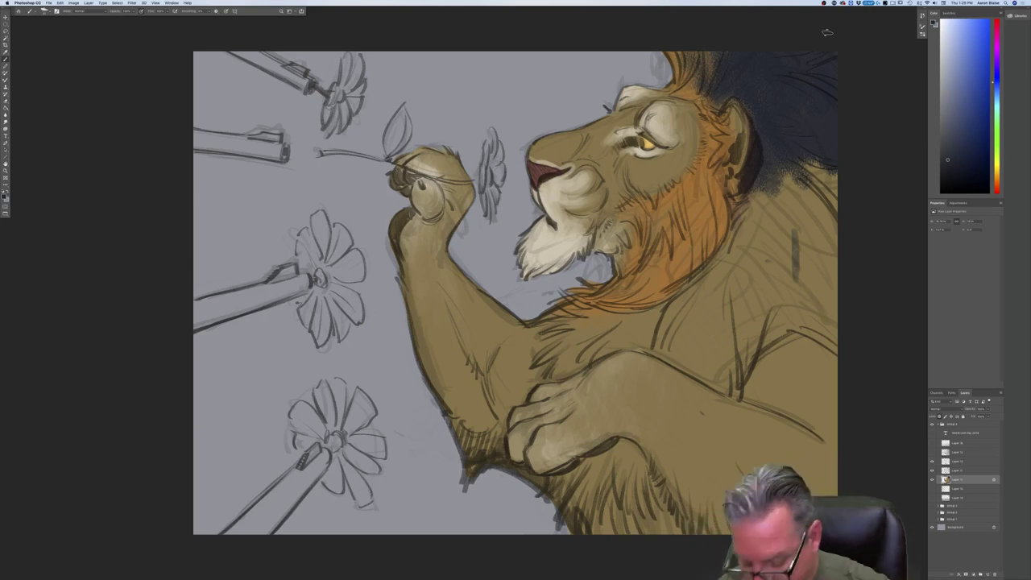
Extend the dark navy over the mane behind and below the ear.
mouse_move(793, 168)
left_mouse_down()
mouse_move(795, 204)
mouse_move(776, 222)
mouse_move(771, 198)
left_mouse_up()
mouse_move(787, 154)
left_mouse_down()
mouse_move(765, 223)
mouse_move(779, 164)
mouse_move(762, 194)
mouse_move(772, 206)
mouse_move(816, 201)
mouse_move(819, 214)
mouse_move(841, 202)
left_mouse_up()
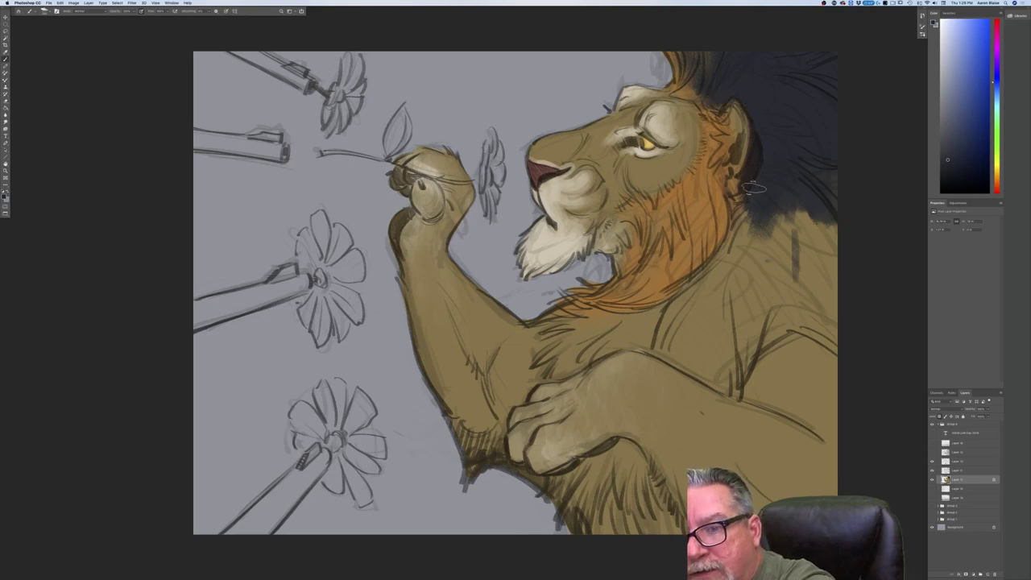
mouse_move(745, 187)
left_mouse_down()
mouse_move(750, 233)
mouse_move(747, 195)
mouse_move(740, 206)
mouse_move(770, 210)
mouse_move(788, 246)
mouse_move(811, 189)
left_mouse_up()
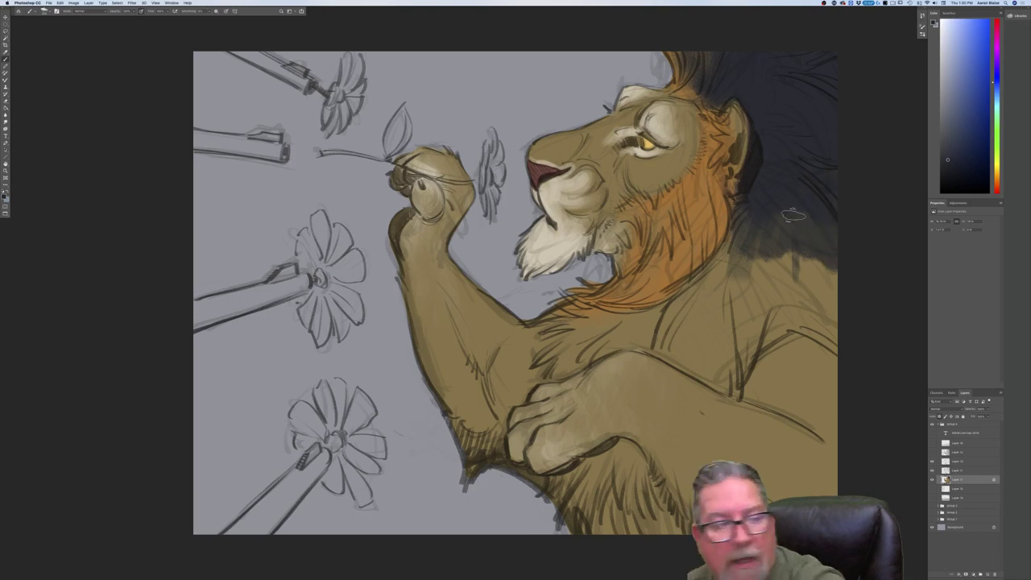
Shift the navy slightly towards violet and paint the back mane down to the shoulder line.
left_click(5, 196)
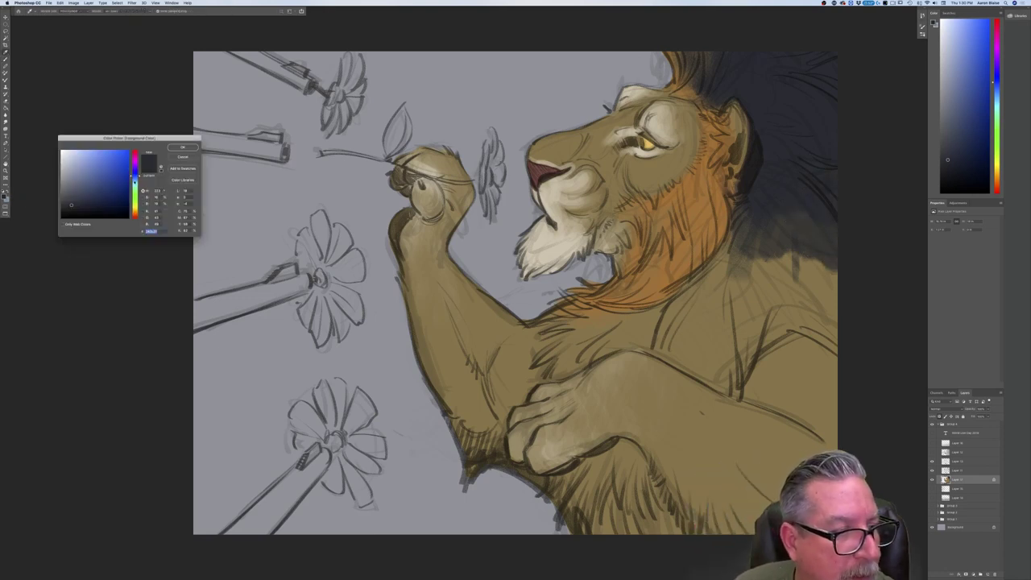
left_click(136, 172)
left_click(183, 147)
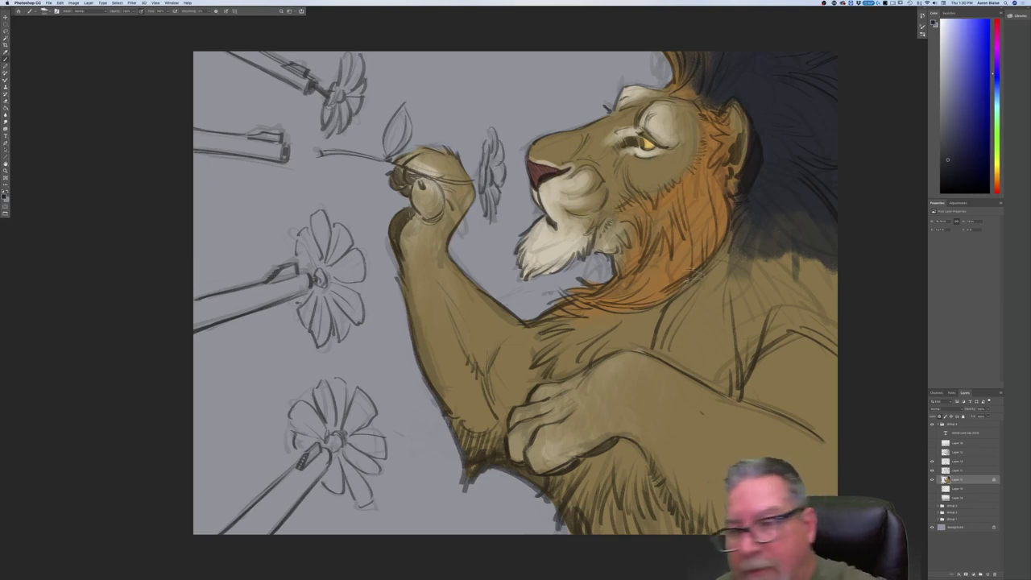
left_click_drag(803, 171, 827, 275)
mouse_move(796, 192)
left_mouse_down()
mouse_move(815, 278)
mouse_move(774, 242)
mouse_move(810, 234)
left_mouse_up()
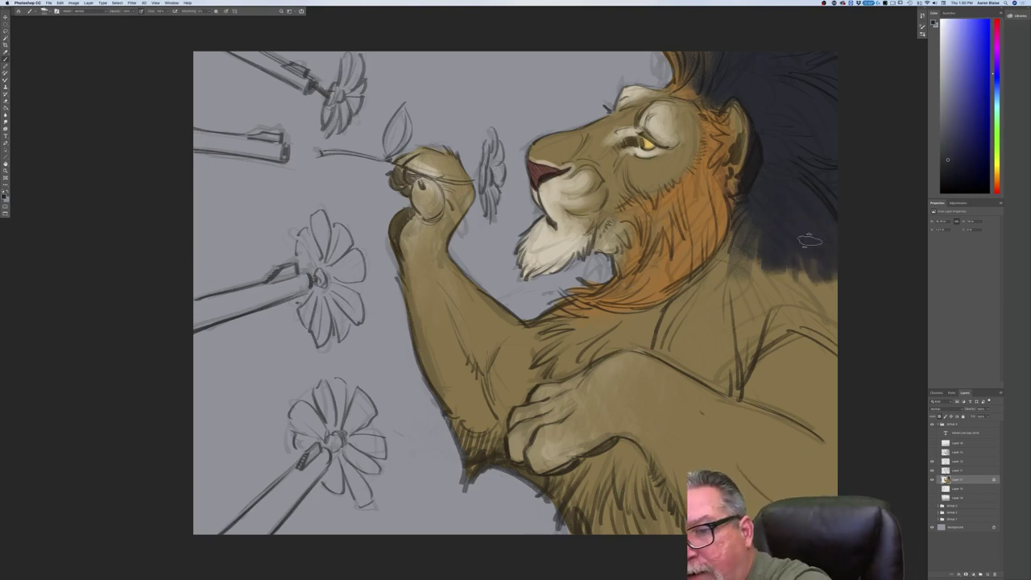
mouse_move(836, 297)
left_mouse_down()
mouse_move(829, 320)
mouse_move(800, 299)
mouse_move(788, 245)
mouse_move(812, 244)
mouse_move(804, 225)
mouse_move(772, 293)
mouse_move(777, 310)
mouse_move(814, 295)
mouse_move(767, 339)
mouse_move(759, 263)
mouse_move(741, 284)
mouse_move(761, 223)
mouse_move(753, 208)
mouse_move(728, 262)
mouse_move(700, 295)
mouse_move(672, 305)
mouse_move(729, 317)
mouse_move(768, 248)
left_mouse_up()
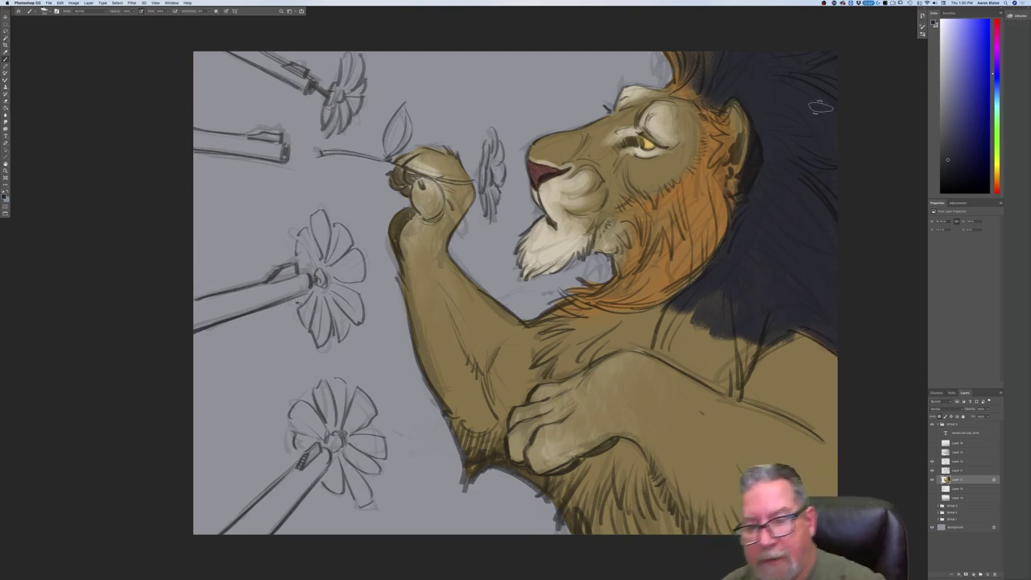
Continue the dark navy under the orange mane and across the chest fur to the raised arm.
mouse_move(647, 328)
left_mouse_down()
mouse_move(632, 326)
mouse_move(683, 310)
left_mouse_up()
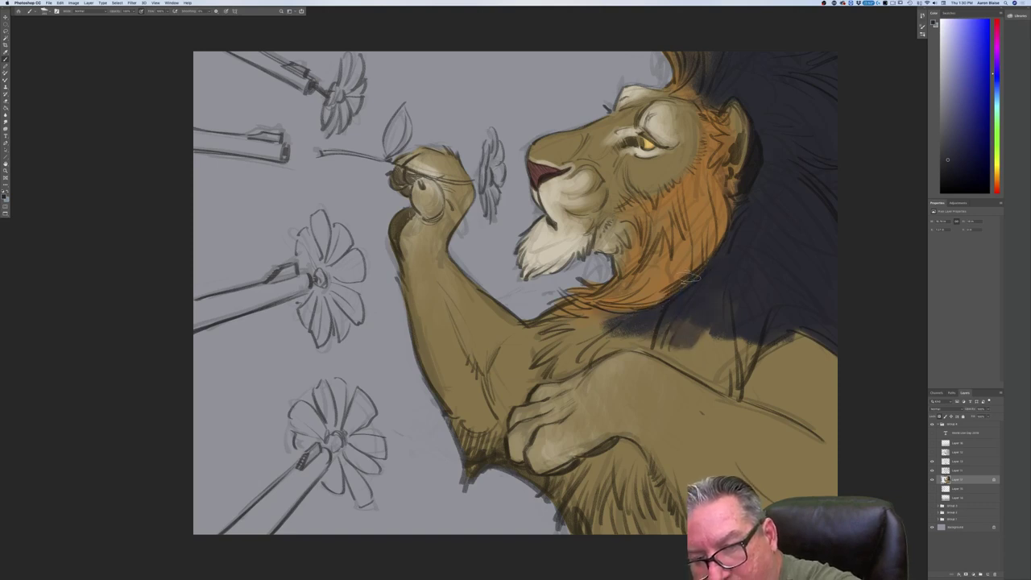
mouse_move(651, 310)
left_mouse_down()
mouse_move(616, 317)
mouse_move(649, 311)
mouse_move(666, 343)
mouse_move(708, 339)
mouse_move(742, 319)
mouse_move(730, 365)
mouse_move(793, 320)
mouse_move(732, 366)
mouse_move(741, 357)
mouse_move(732, 337)
mouse_move(728, 363)
mouse_move(699, 369)
mouse_move(640, 344)
left_mouse_up()
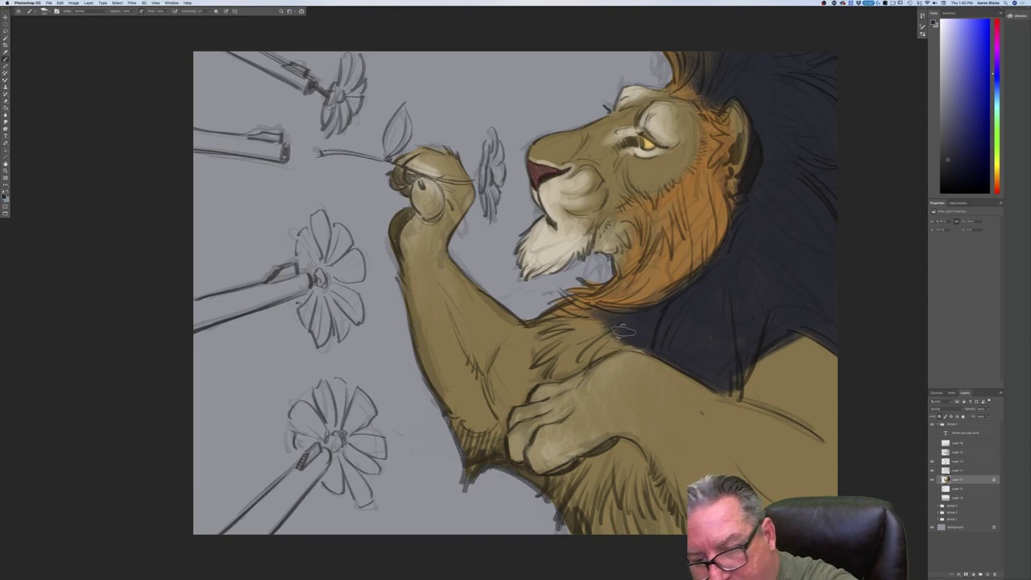
mouse_move(639, 325)
left_mouse_down()
mouse_move(600, 345)
mouse_move(644, 334)
mouse_move(587, 352)
mouse_move(605, 326)
mouse_move(582, 343)
mouse_move(558, 316)
mouse_move(547, 332)
left_mouse_up()
mouse_move(603, 314)
left_mouse_down()
mouse_move(555, 334)
mouse_move(544, 363)
mouse_move(588, 355)
mouse_move(554, 377)
mouse_move(578, 334)
mouse_move(527, 362)
left_mouse_up()
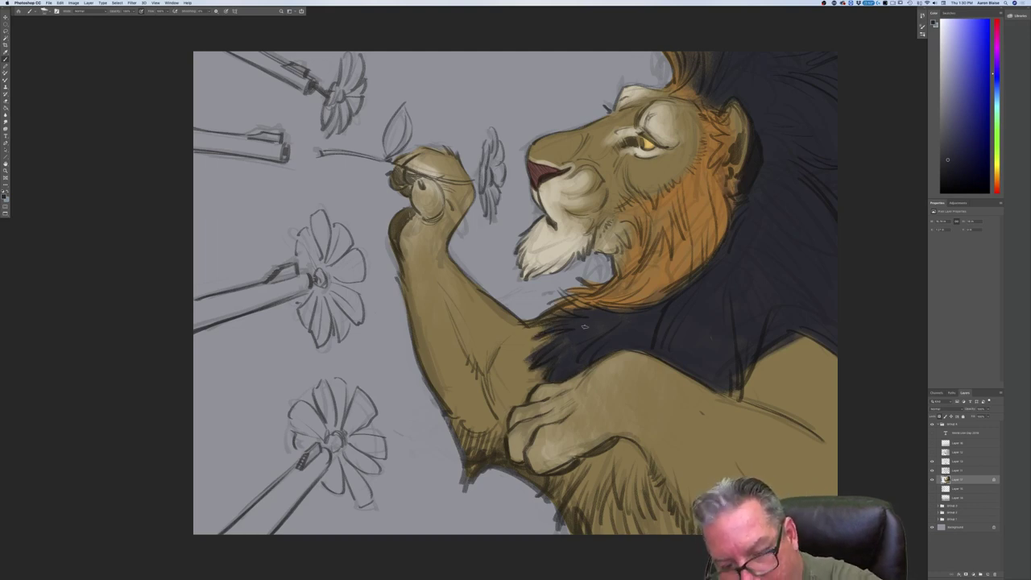
Paint fine dark strands into the orange mane below the cheek and throat.
key("super+minus")
key("super+minus")
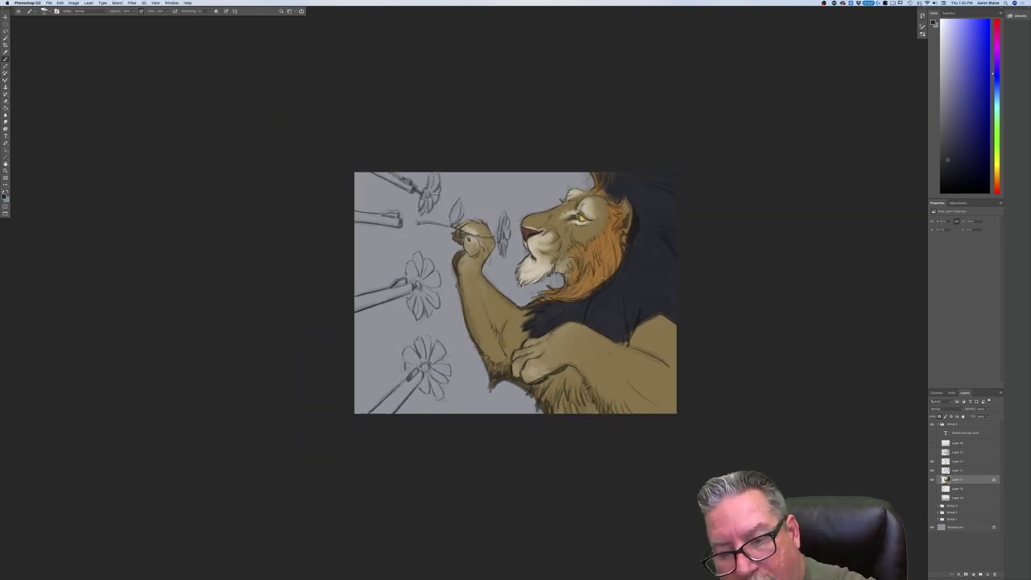
mouse_move(602, 272)
left_mouse_down()
mouse_move(569, 299)
mouse_move(547, 297)
left_mouse_up()
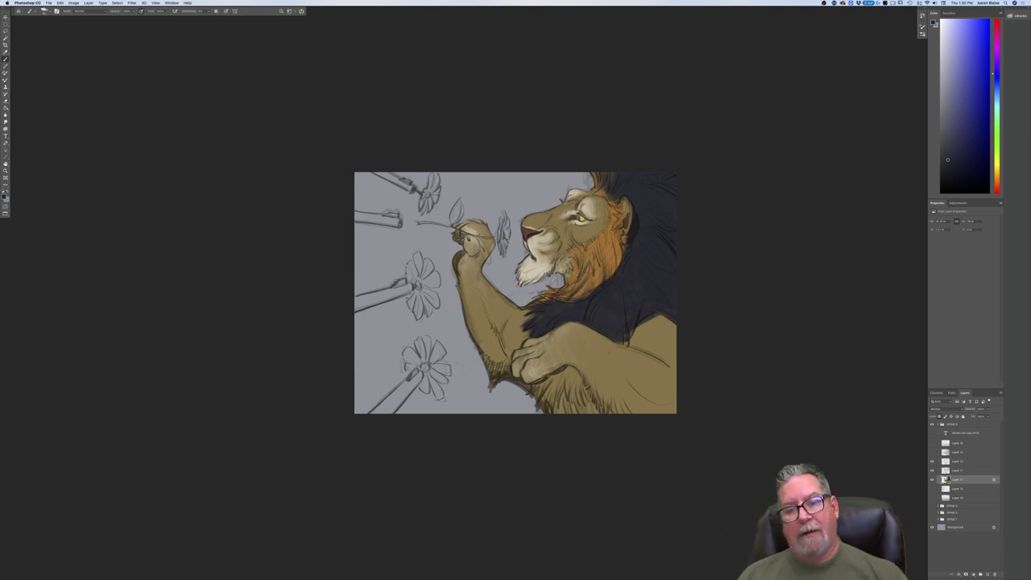
Choose a dark orange-brown and paint strands through the mane at the cheek, throat and forehead, overlapping the navy mane's edge.
left_click(4, 197)
left_click(136, 212)
left_click(106, 178)
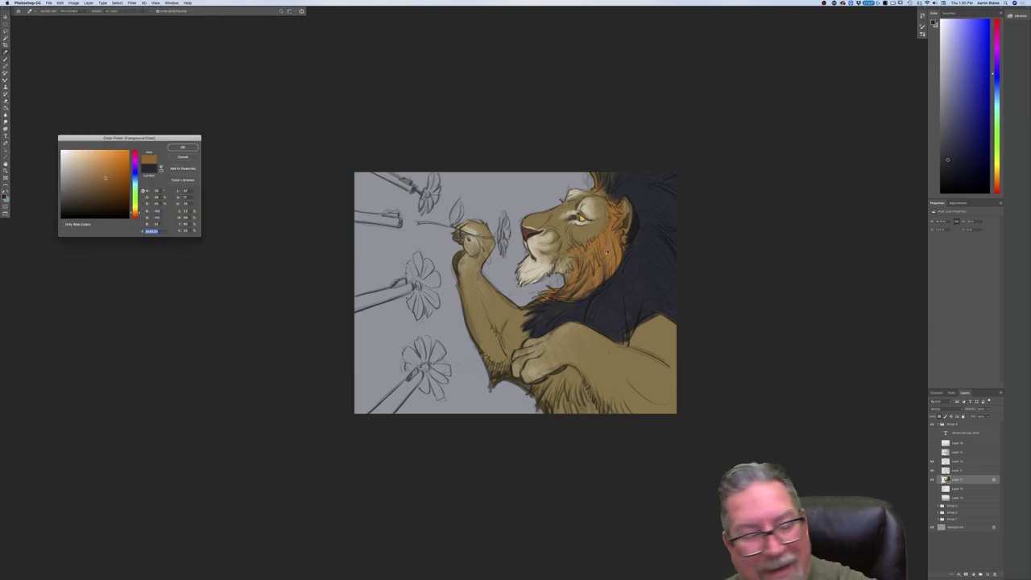
left_click(115, 186)
left_click(183, 148)
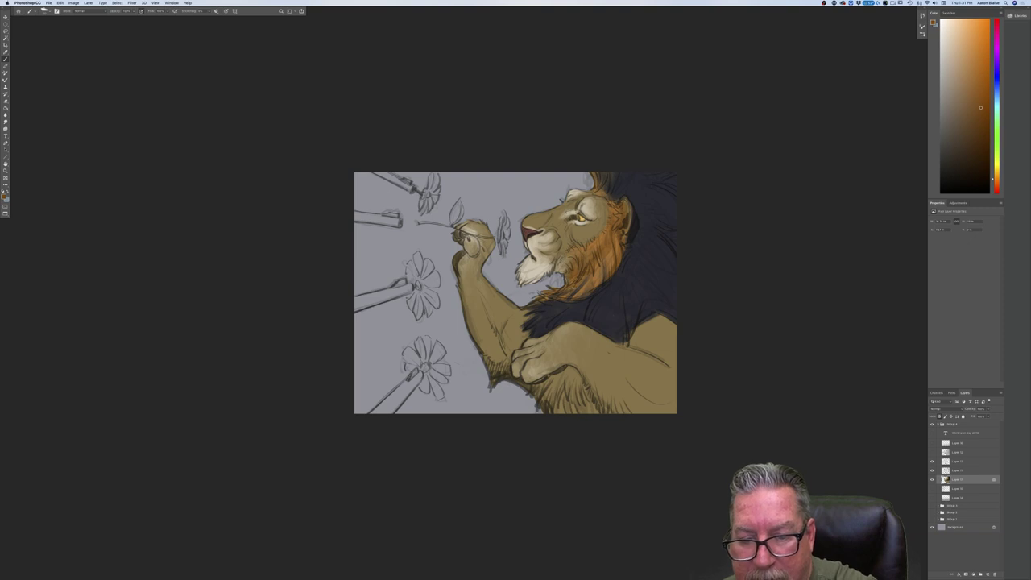
key("super+equal")
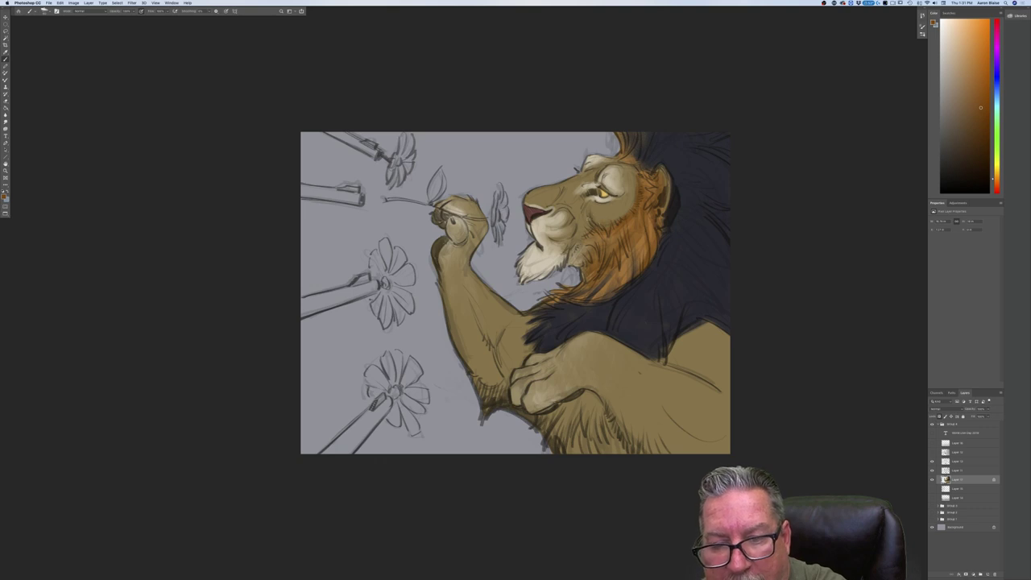
mouse_move(599, 235)
left_mouse_down()
mouse_move(594, 249)
mouse_move(606, 246)
left_mouse_up()
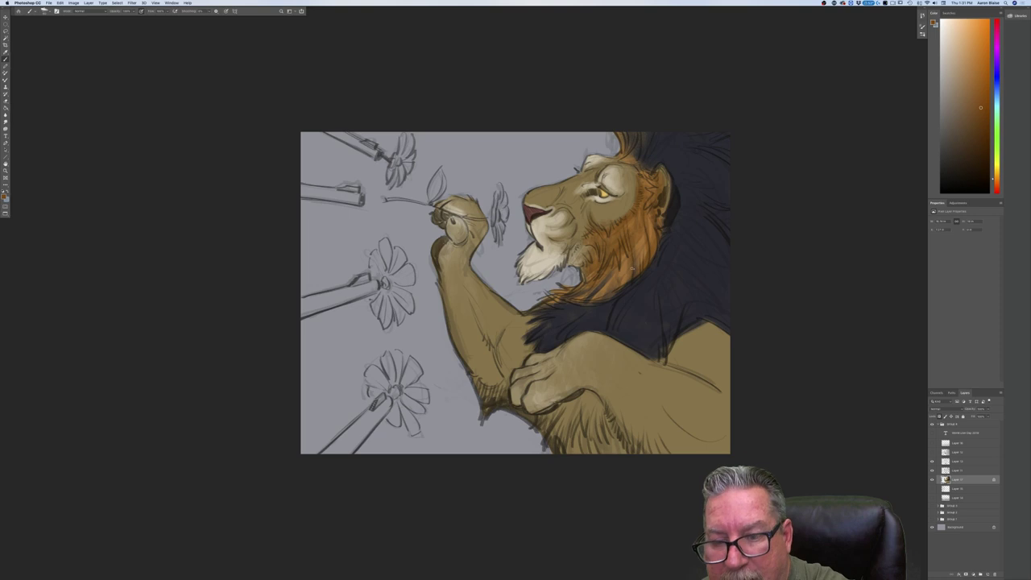
left_click_drag(641, 236, 645, 255)
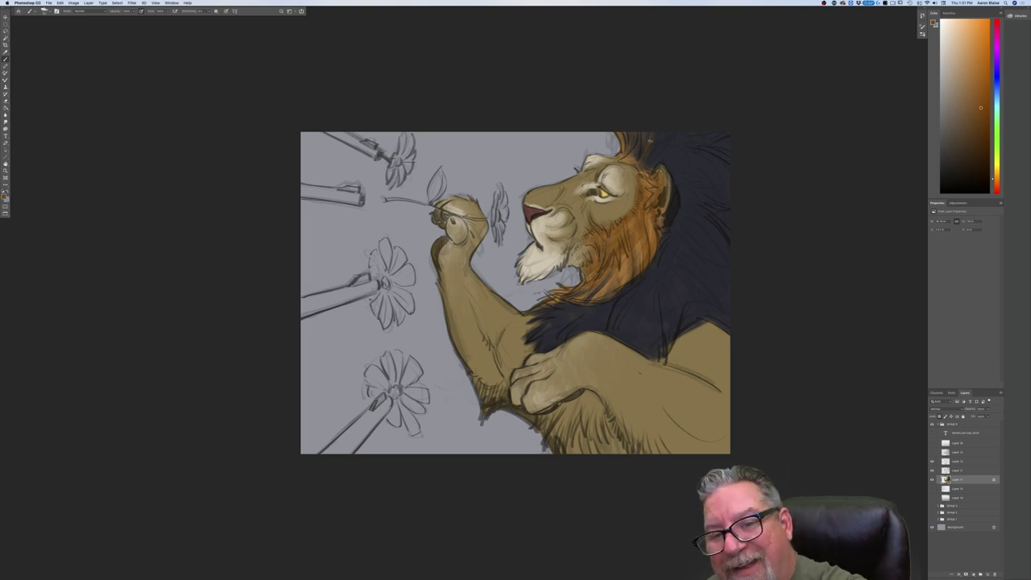
left_click_drag(636, 141, 630, 158)
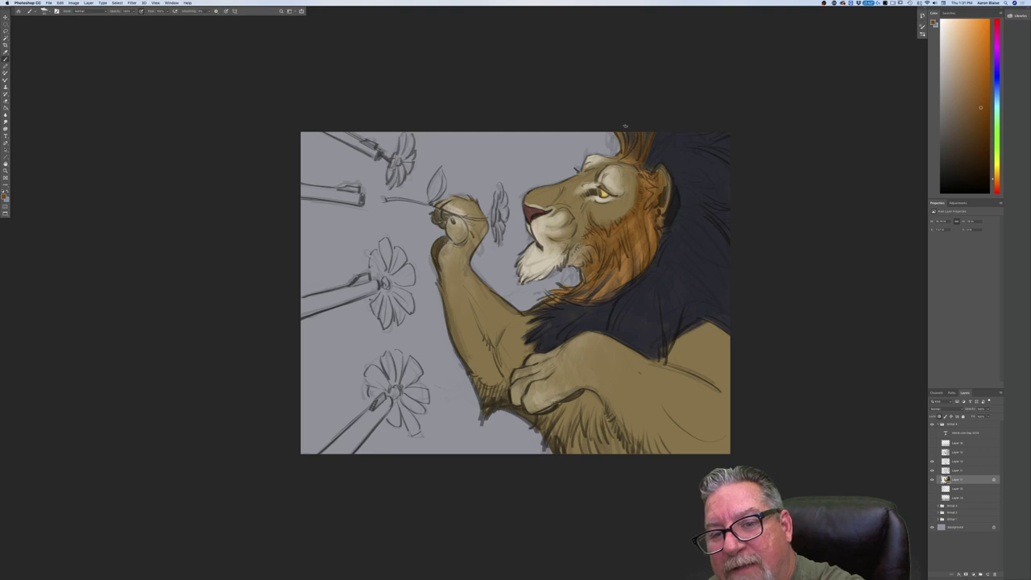
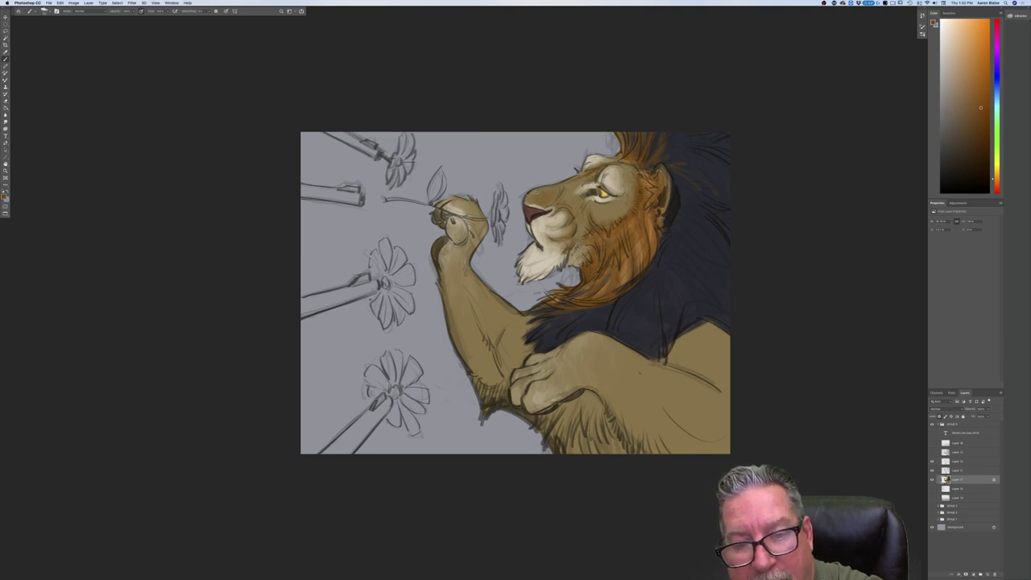
Choose progressively darker browns for the brush and darken the inner corner and upper edge of the lion's eye.
left_click(4, 196)
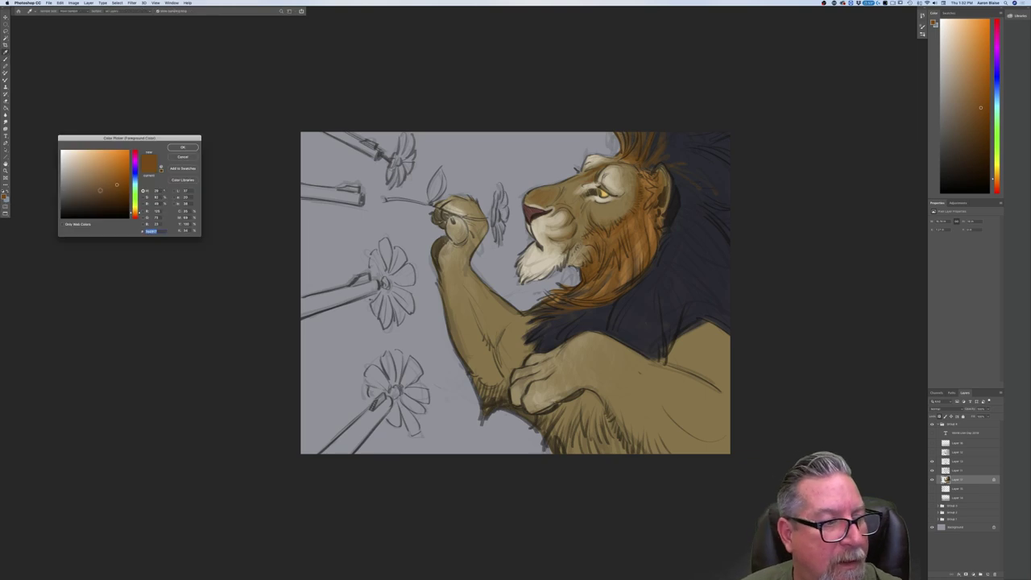
left_click(183, 147)
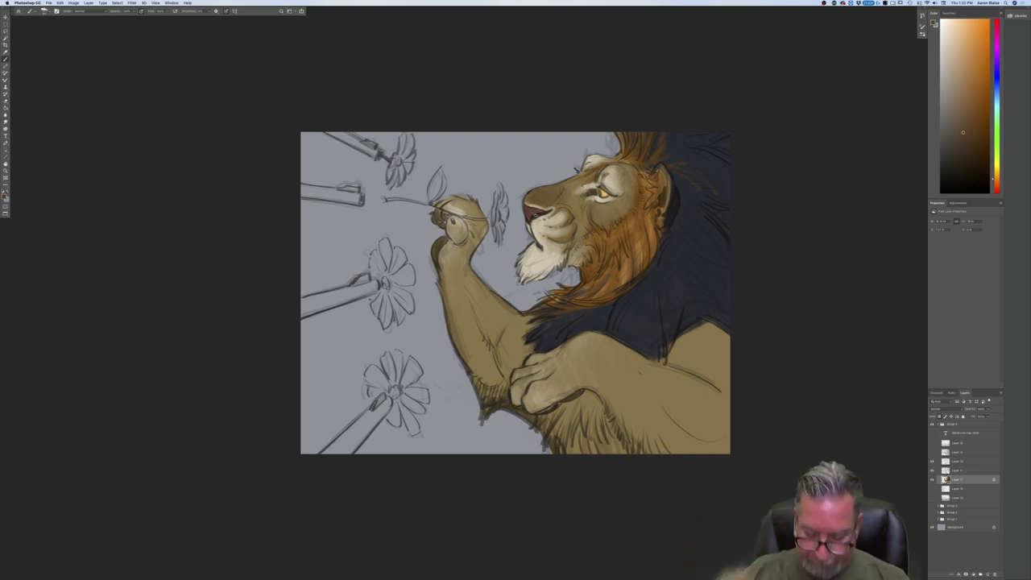
key("super+equal")
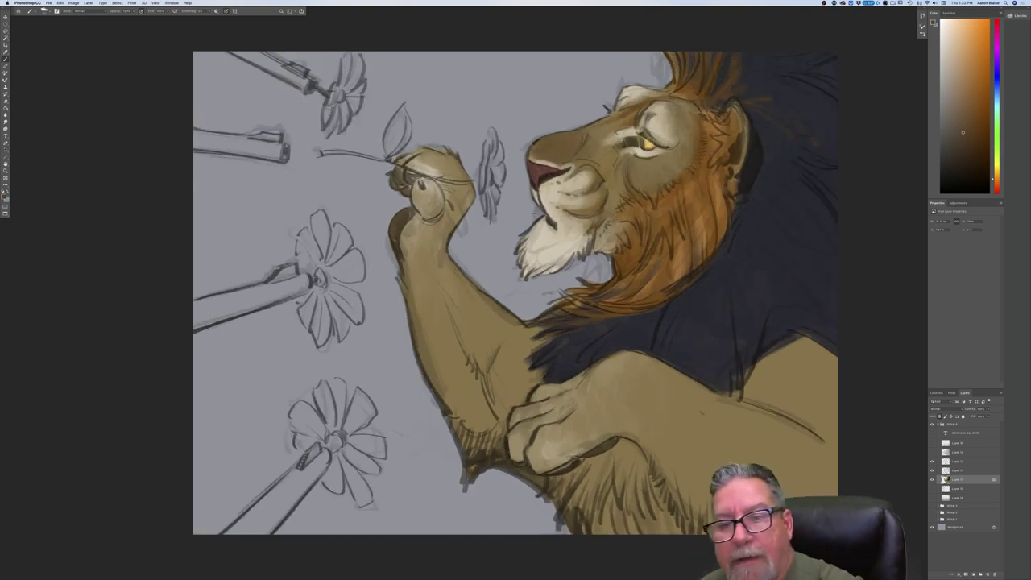
left_click(4, 196)
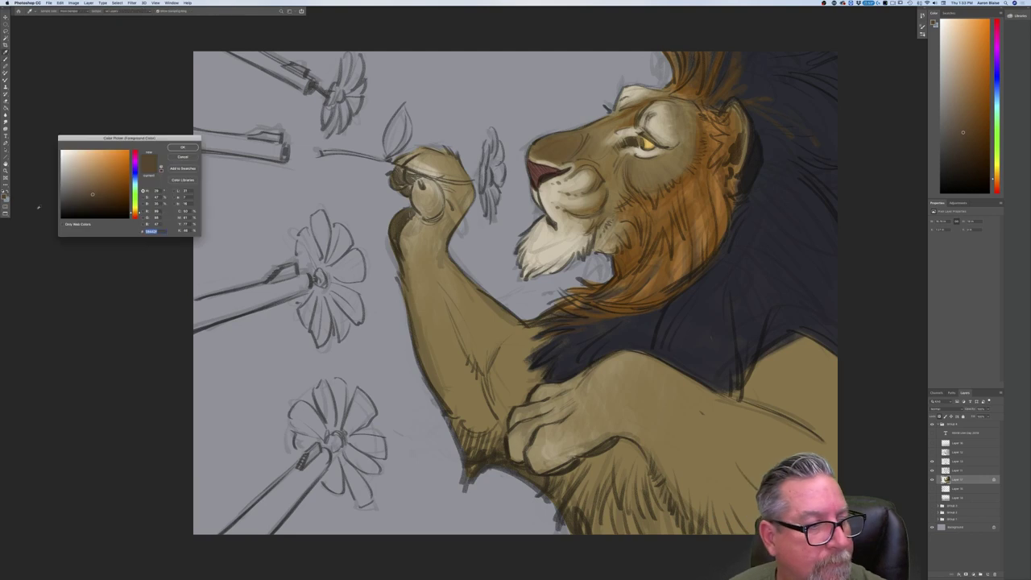
left_click(85, 209)
key("Return")
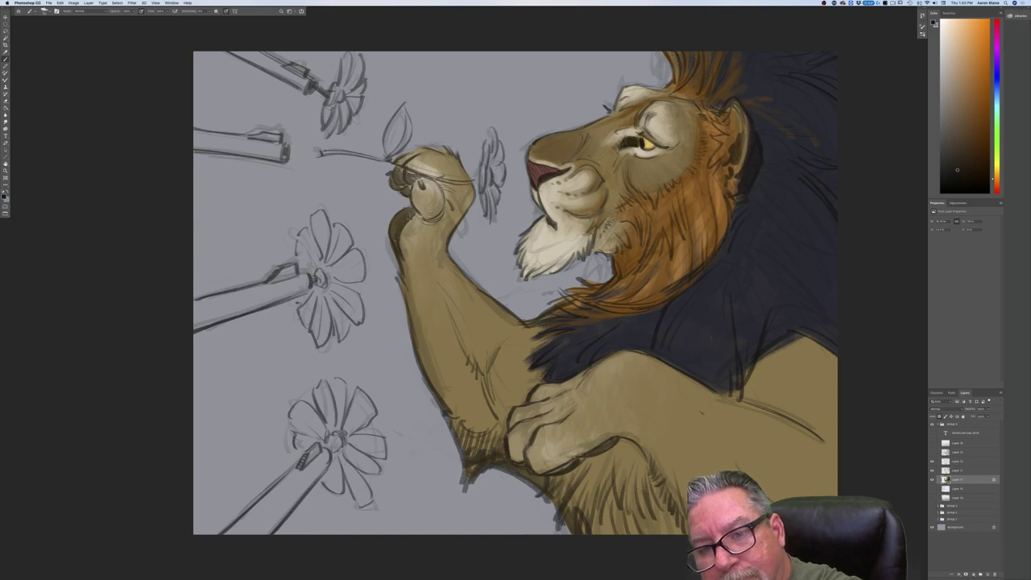
Choose a near-black brown and paint the rim of the eye and its inner corner down towards the muzzle.
left_click(4, 197)
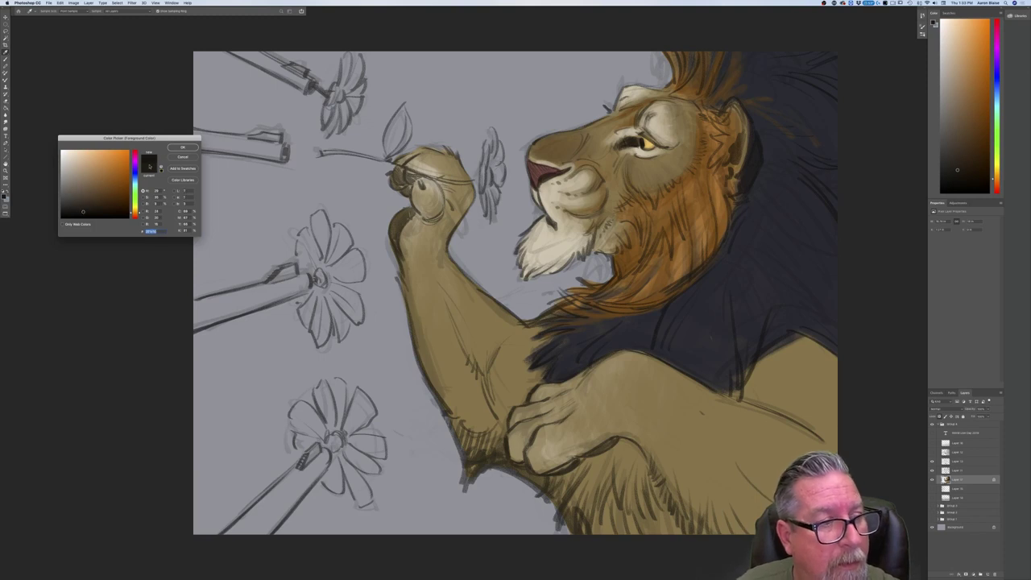
left_click(183, 147)
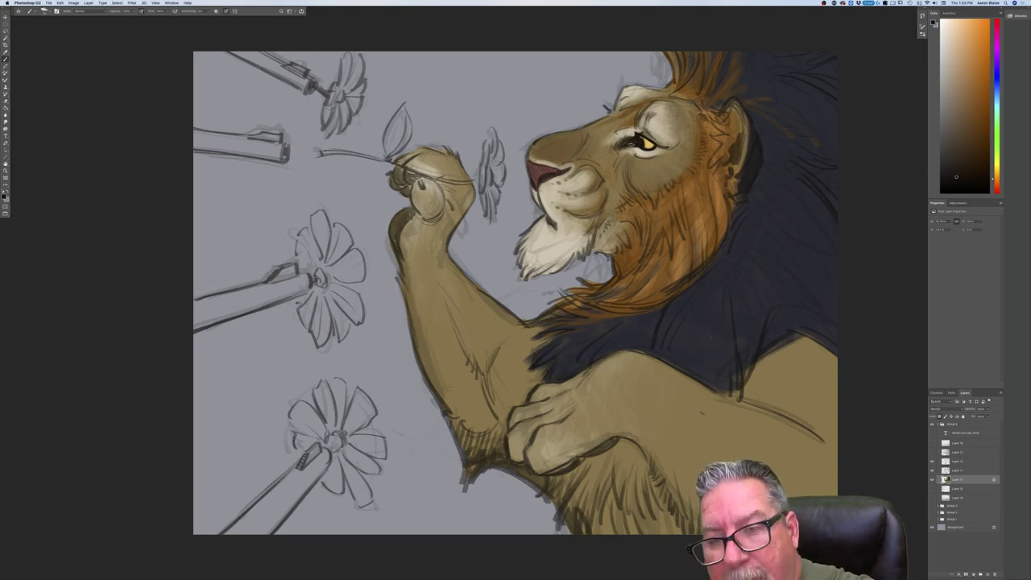
left_click_drag(626, 145, 617, 154)
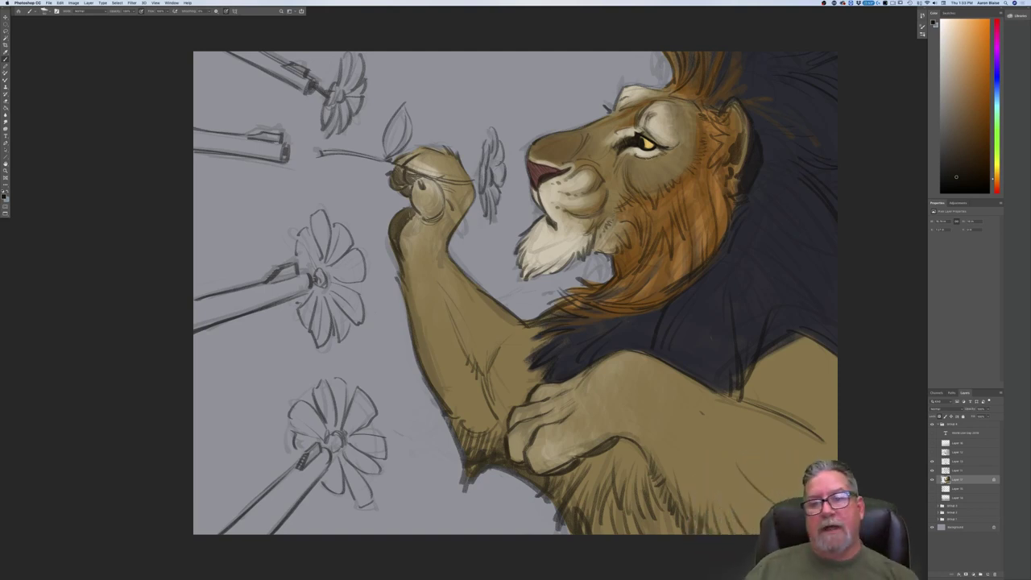
Choose a golden tan and then a darker golden brown, and paint the crease on the brow above the eye.
left_click(4, 192)
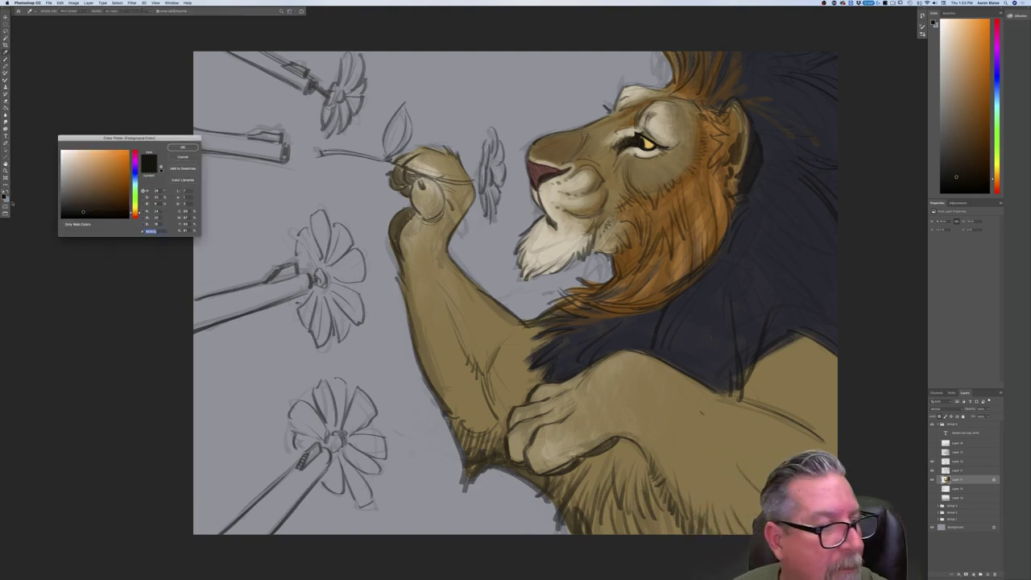
left_click(103, 169)
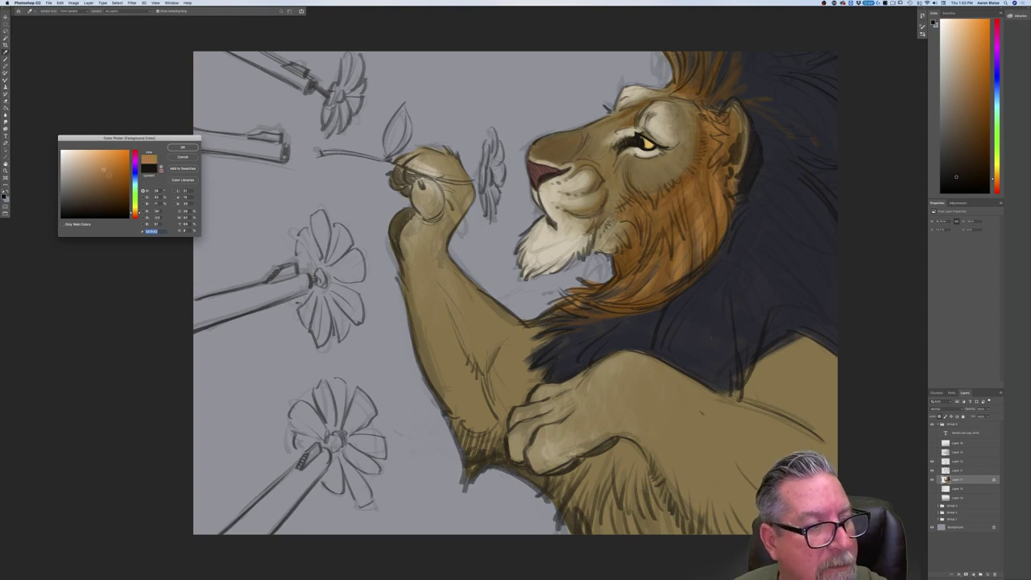
left_click(110, 179)
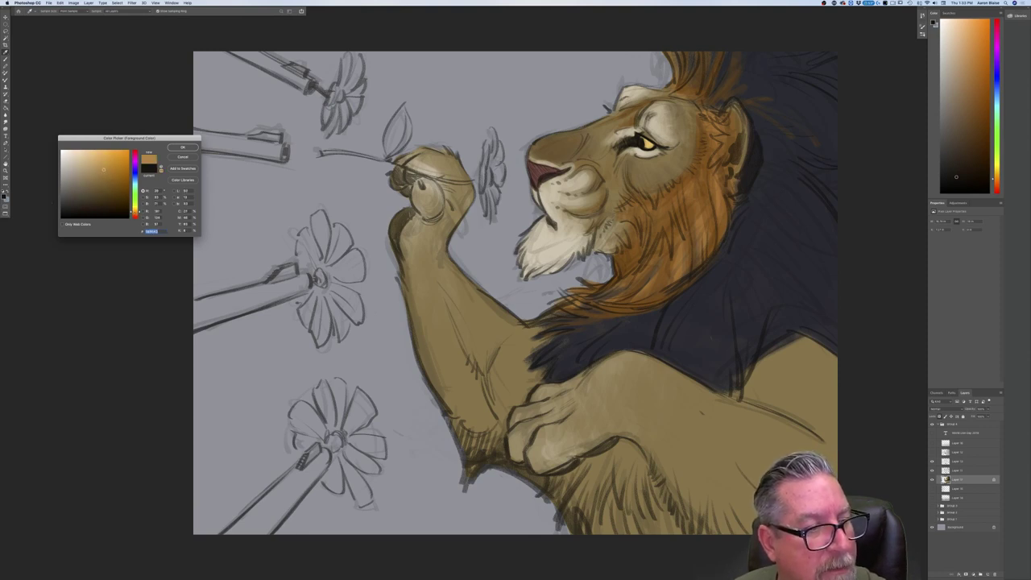
key("Return")
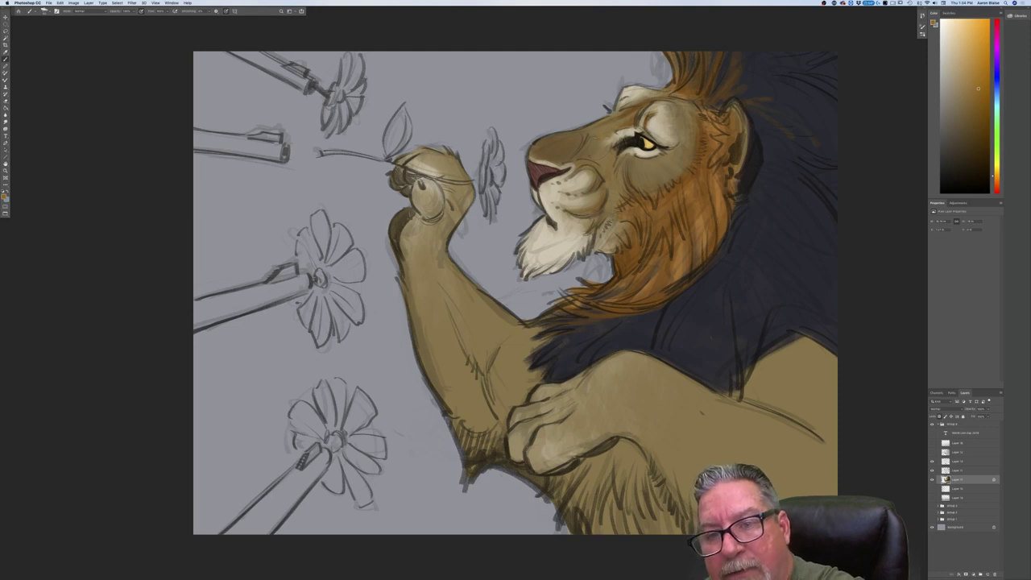
left_click(4, 197)
left_click(103, 188)
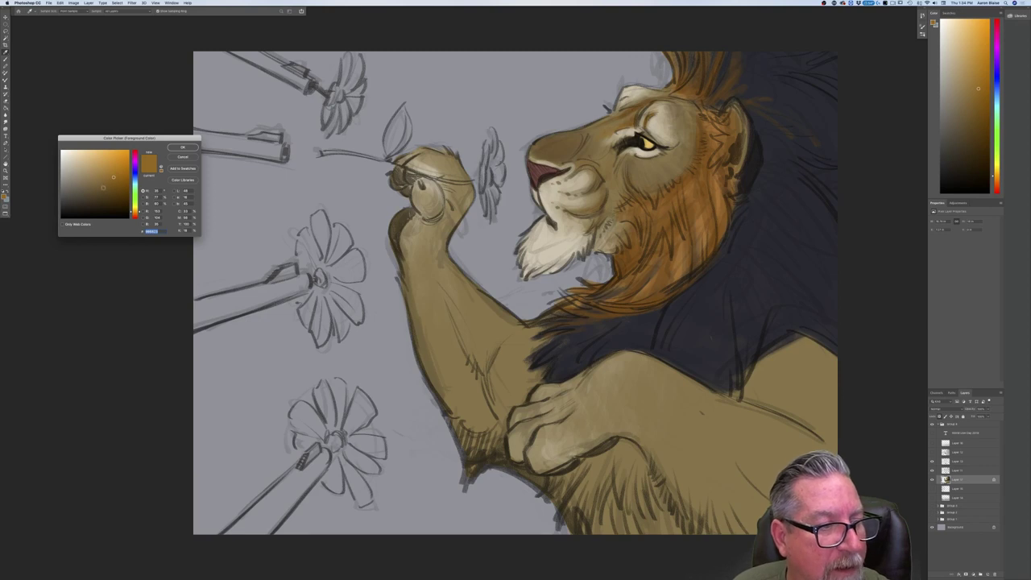
key("Return")
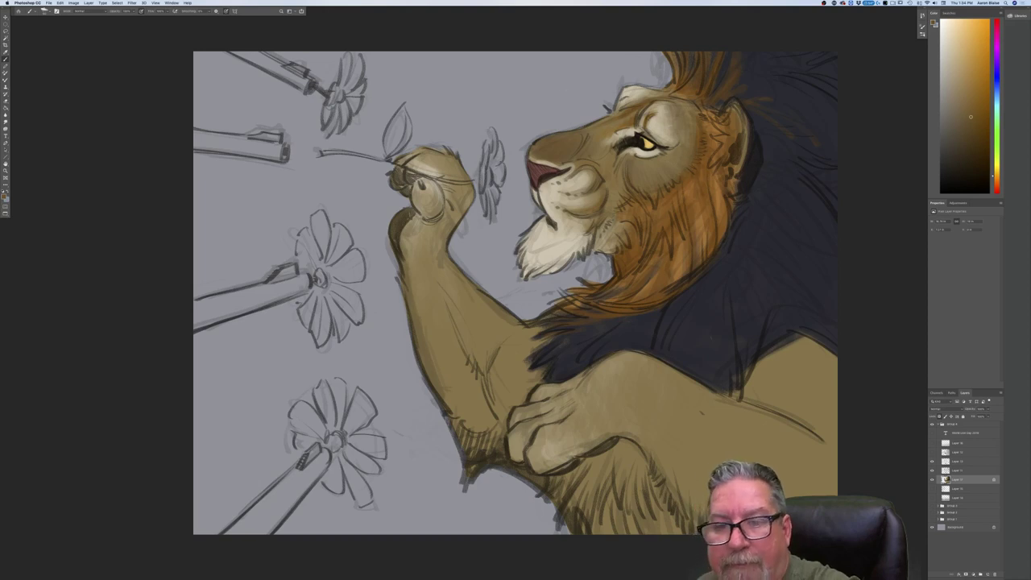
Choose a pale greyish beige and then a muted blue-grey, and shade the cheek fur below the eye.
left_click(4, 196)
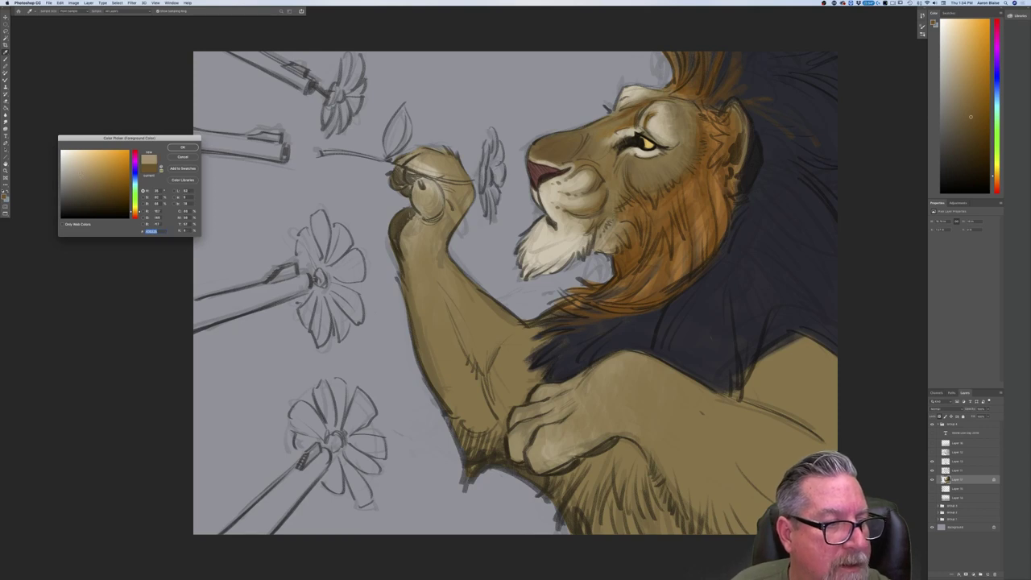
key("Return")
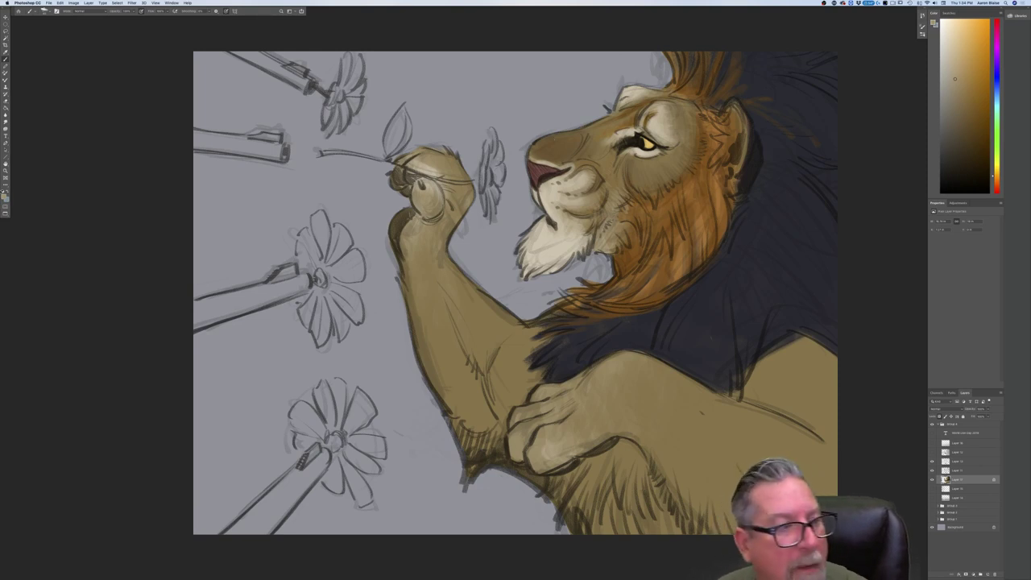
left_click(6, 196)
left_click_drag(135, 182, 136, 176)
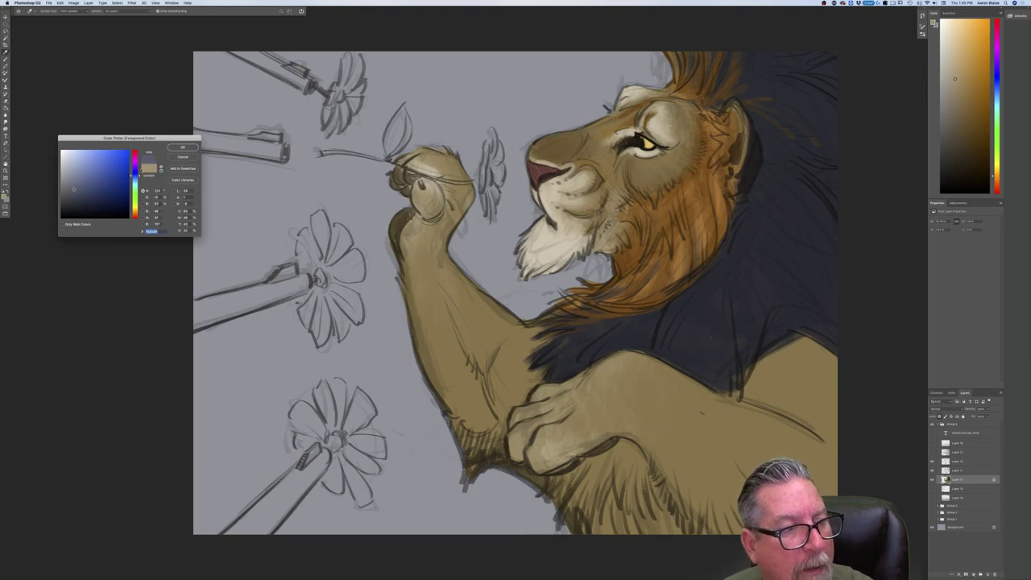
key("Return")
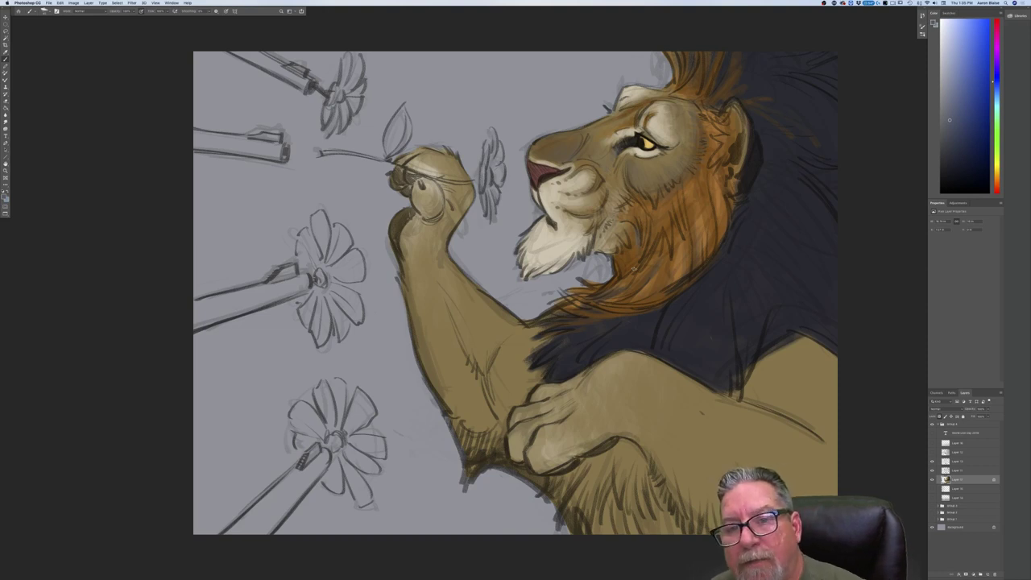
Sample a dark orange-brown from the lion's mane as the brush colour.
key("n")
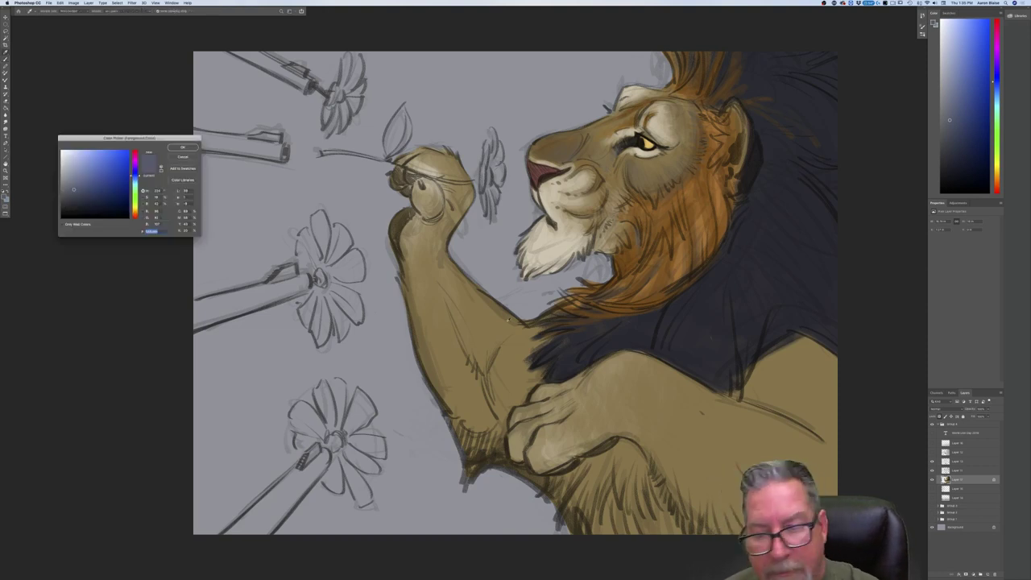
left_click(632, 259)
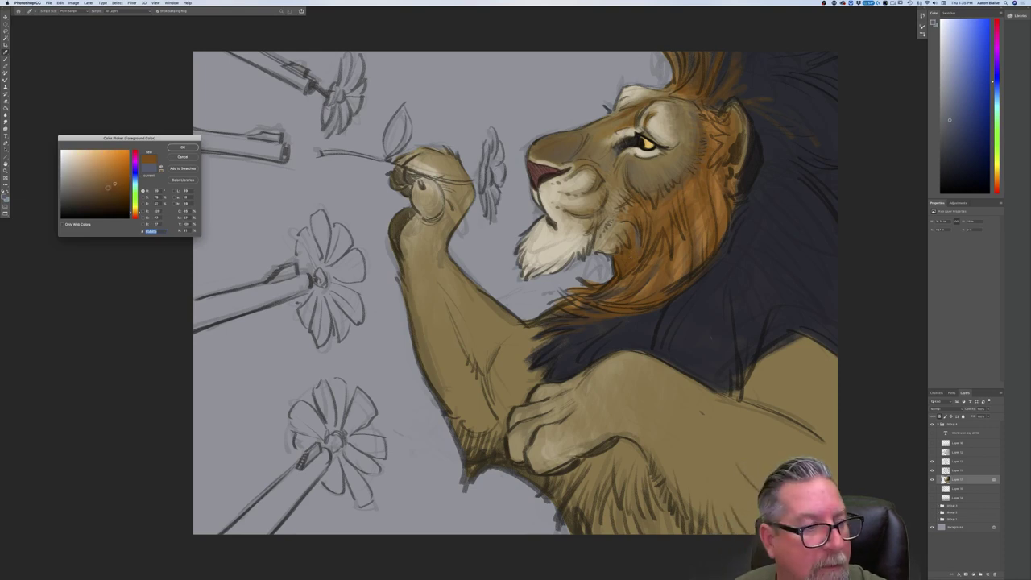
left_click(176, 148)
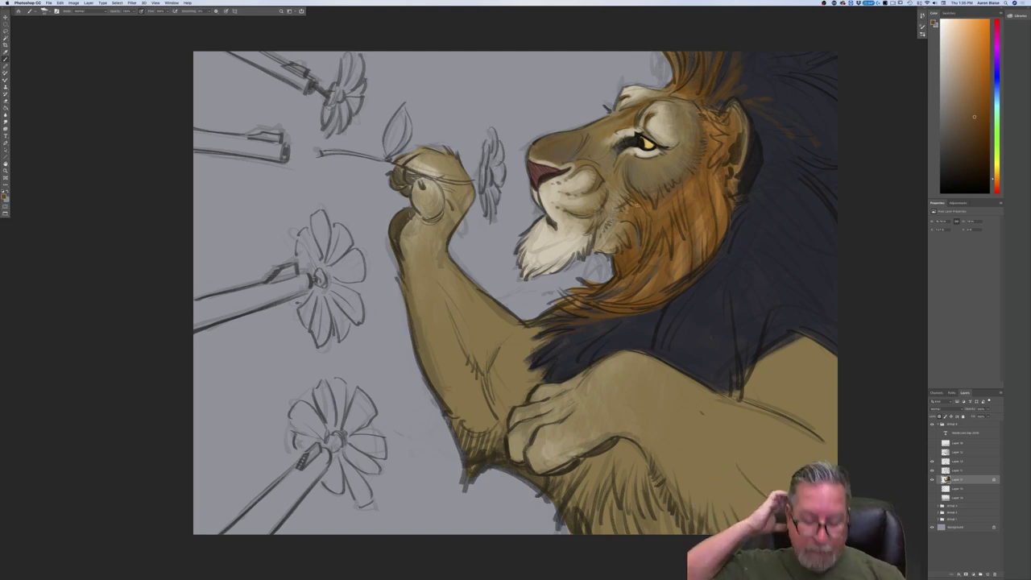
key("super+minus")
key("super+minus")
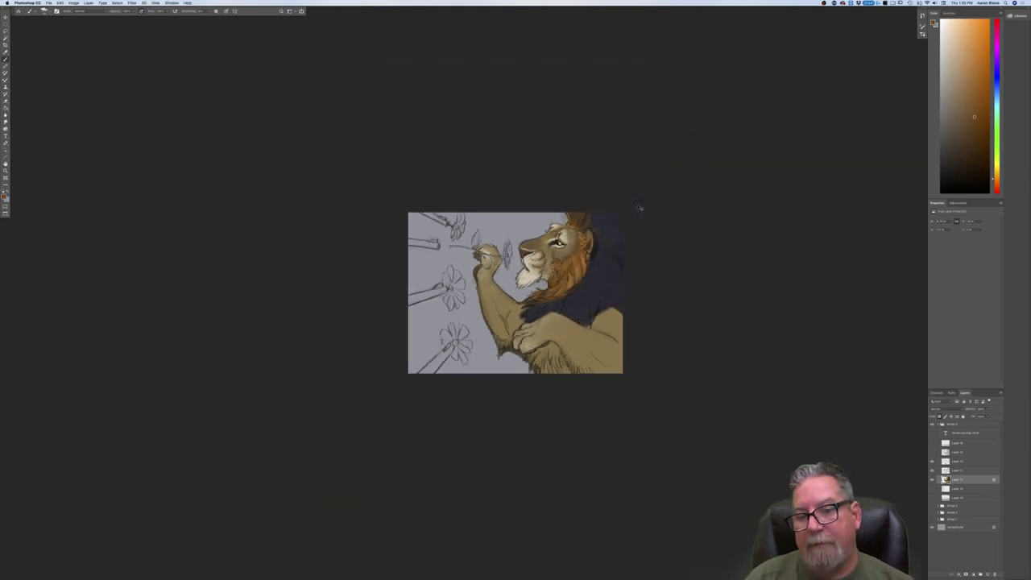
key("super+plus")
key("super+plus")
key("super+plus")
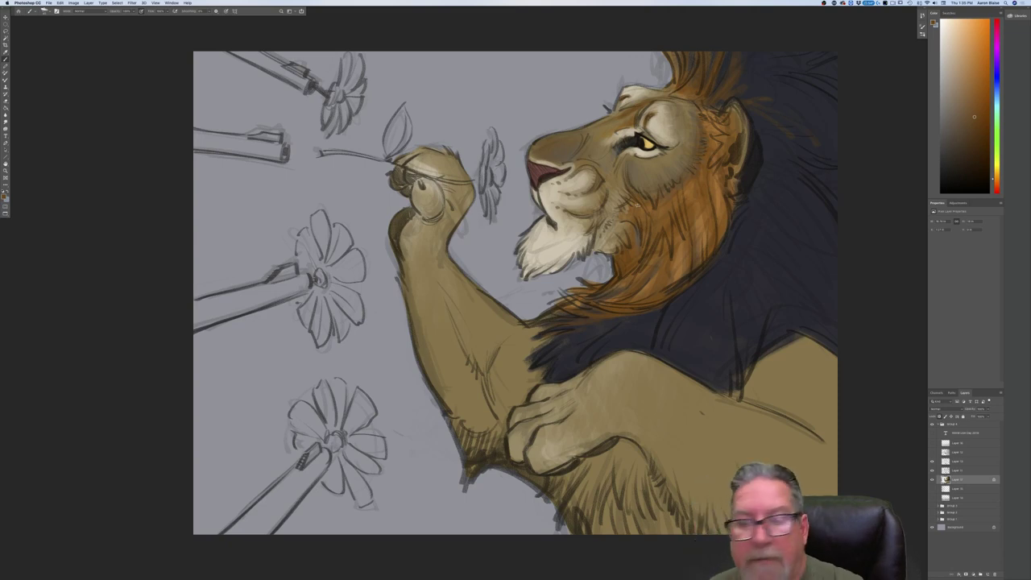
Lighten the brush colour to a pale golden tan and paint highlights along the ear's rim and inner fur tufts.
left_click(4, 197)
left_click(108, 171)
left_click(107, 180)
left_click(183, 147)
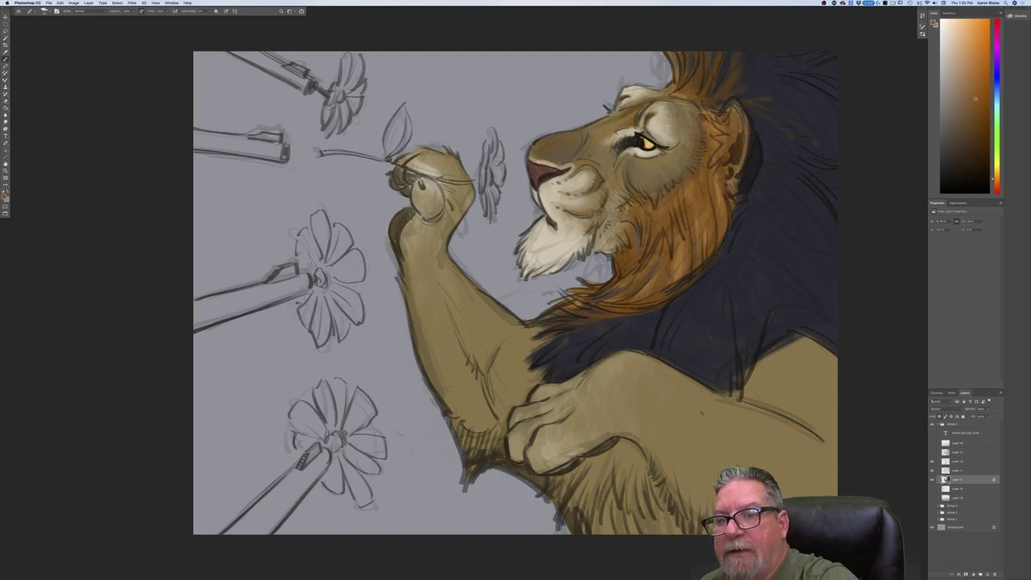
left_click(4, 197)
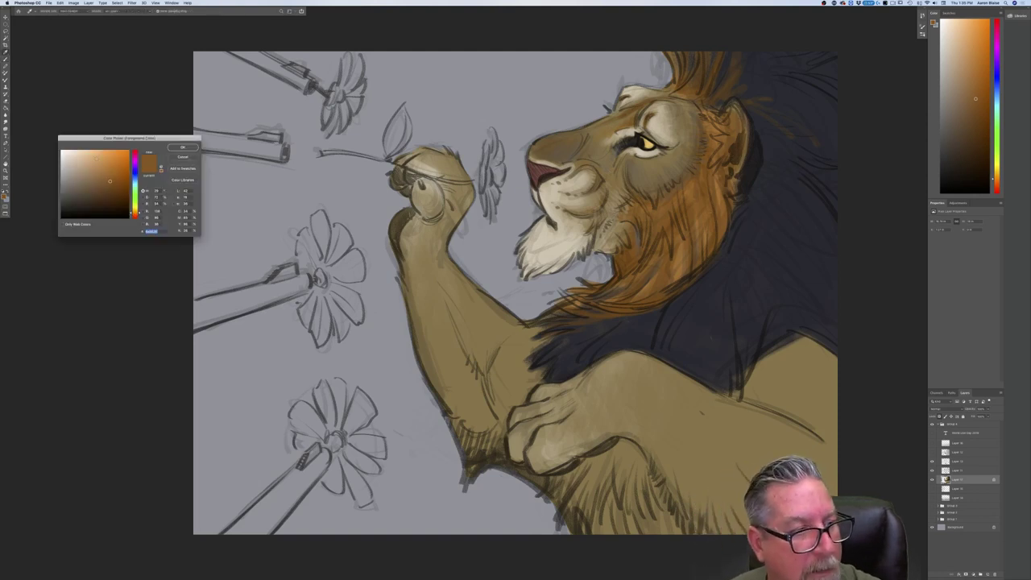
left_click(94, 157)
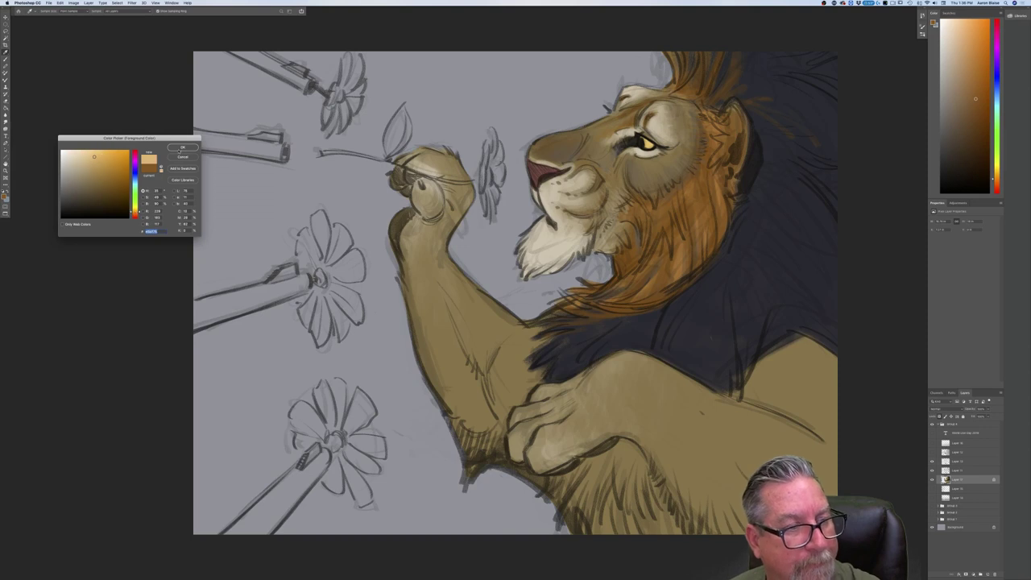
left_click(183, 147)
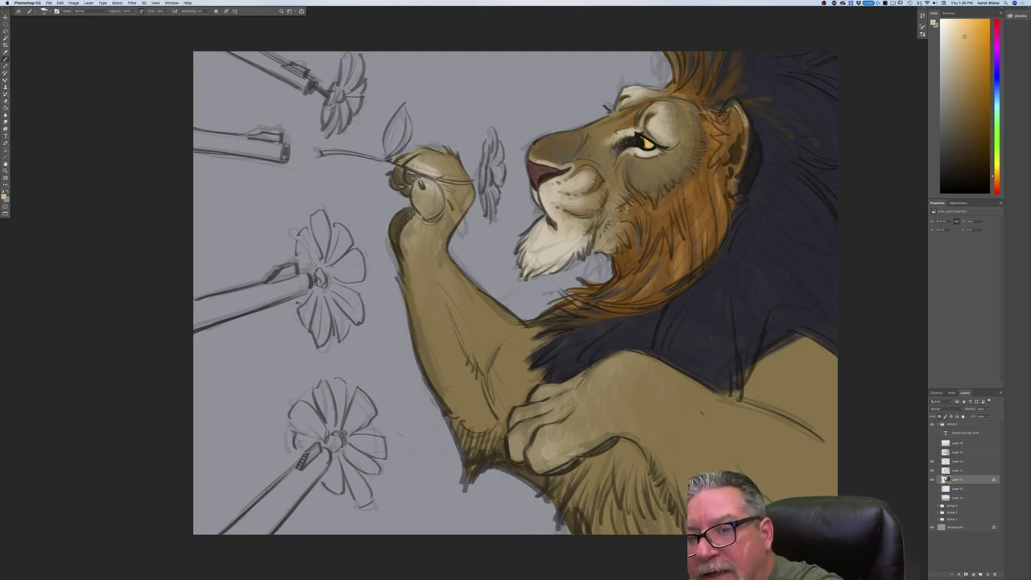
left_click_drag(745, 129, 730, 211)
left_click_drag(732, 98, 724, 119)
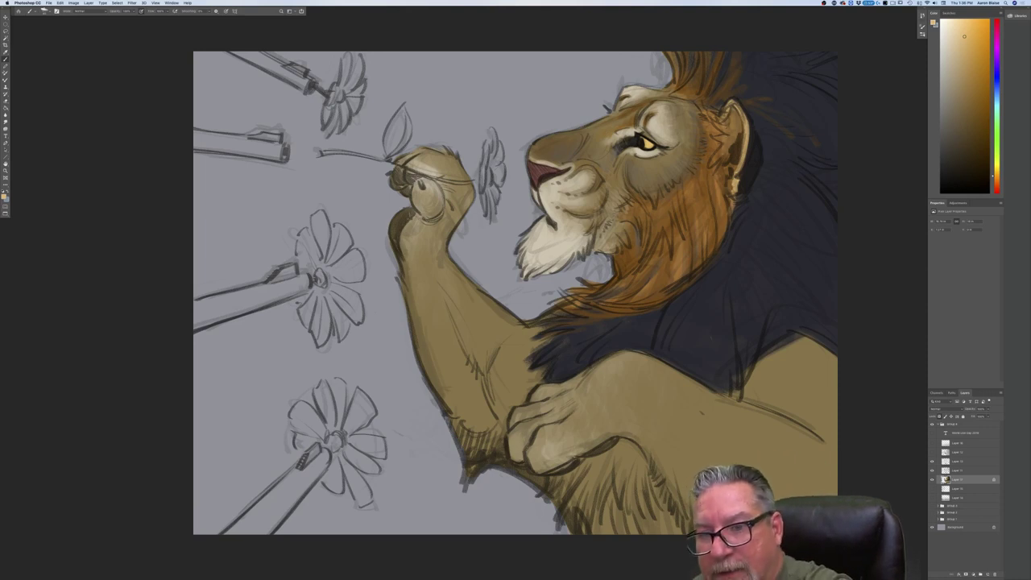
left_click_drag(731, 133, 717, 147)
mouse_move(726, 145)
left_mouse_down()
mouse_move(713, 160)
mouse_move(721, 181)
left_mouse_up()
left_click_drag(731, 176, 727, 188)
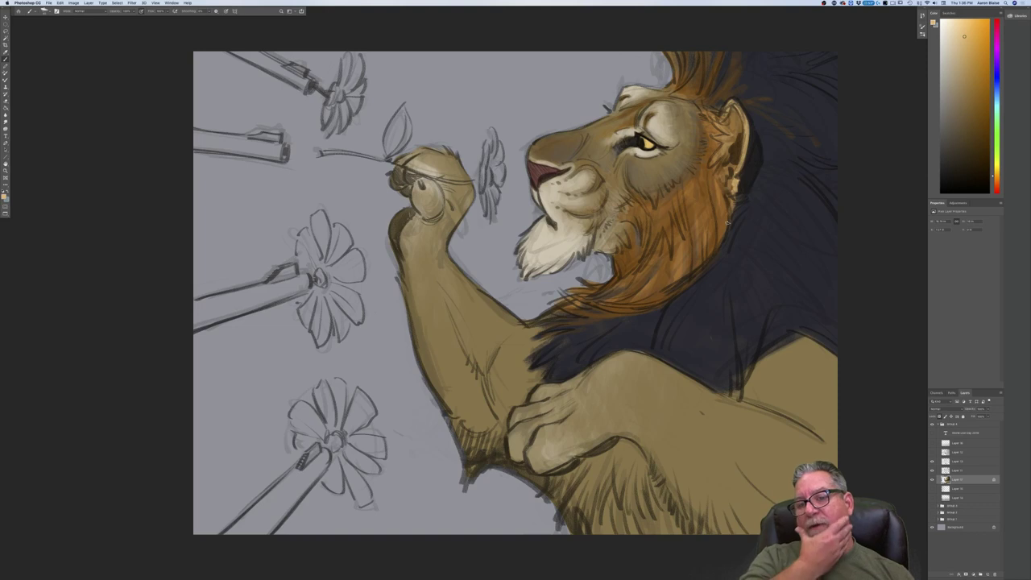
Examine the painted eye, ear and mane up close and compare them with the whole picture.
key("super+equal")
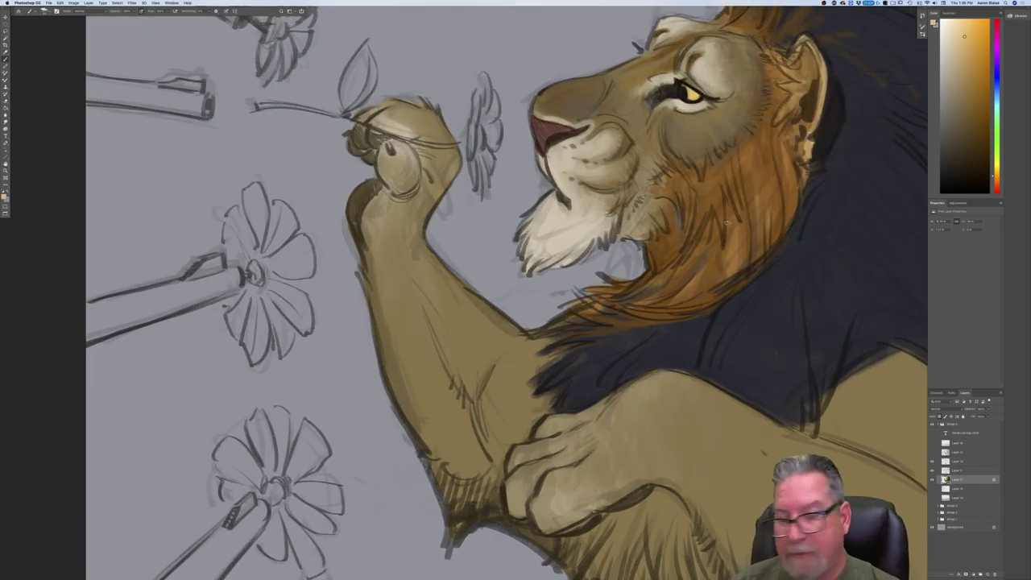
left_click_drag(401, 355, 257, 465)
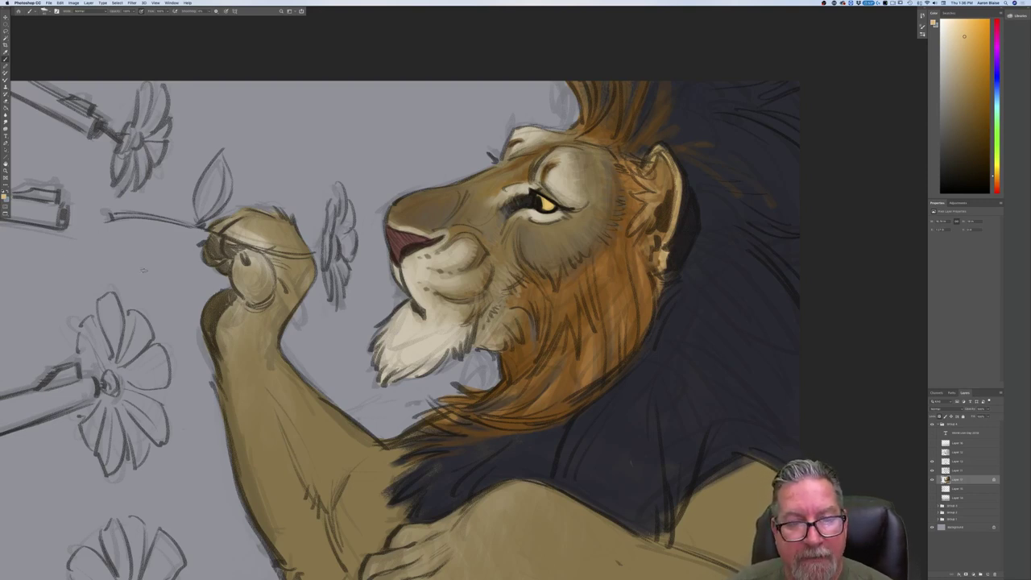
key("super+plus")
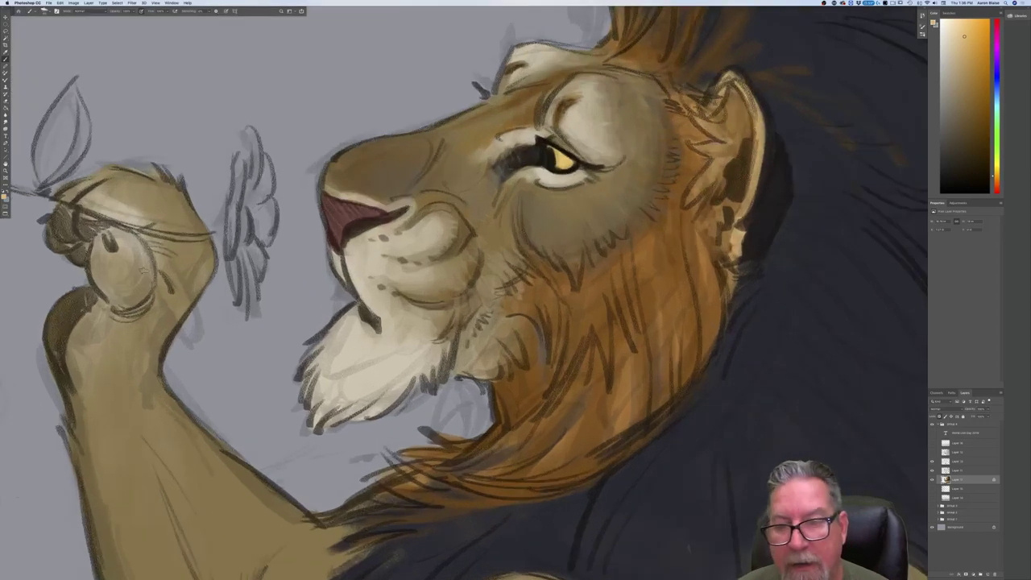
key("super+minus")
key("super+minus")
key("super+minus")
key("super+minus")
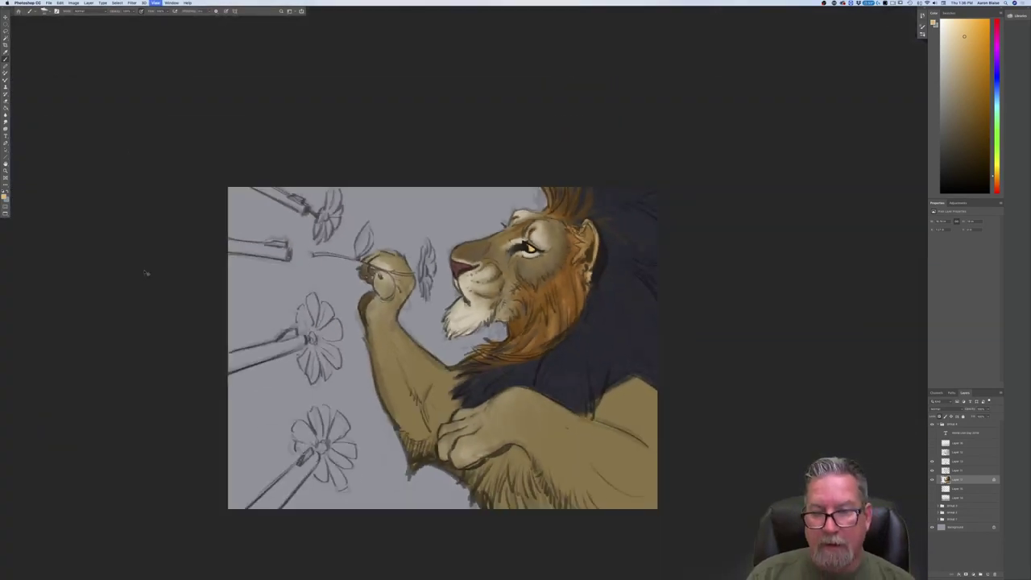
key("super+plus")
key("super+plus")
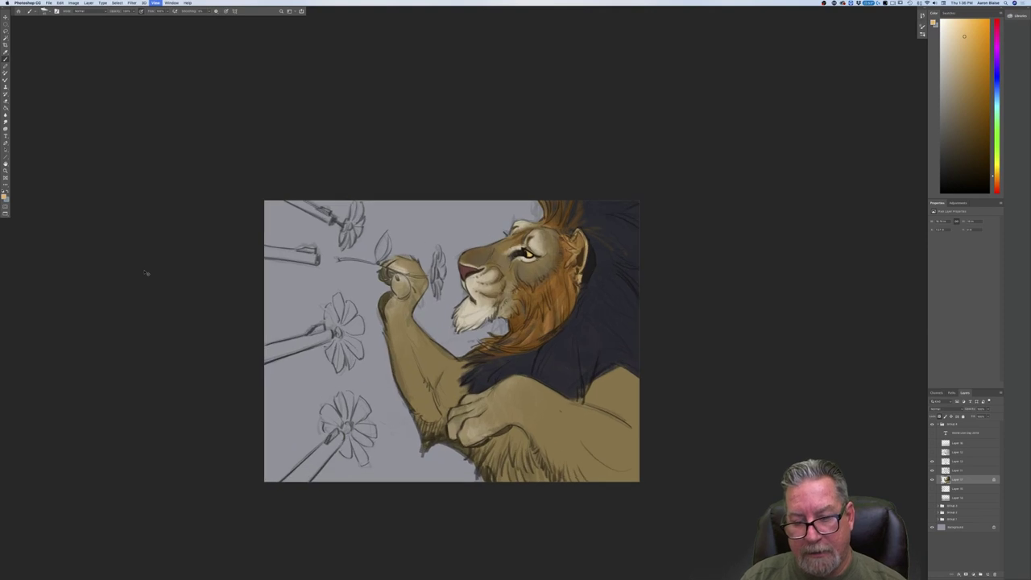
Choose a warm mid brown and shade the lion's flank and resting foreleg, checking the paint with the line art hidden.
left_click(4, 196)
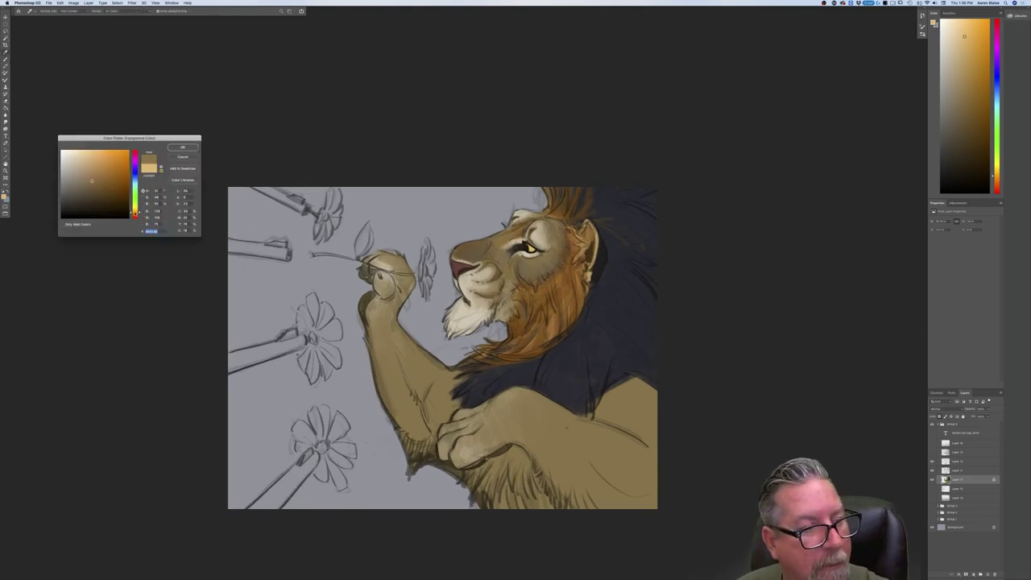
left_click(100, 183)
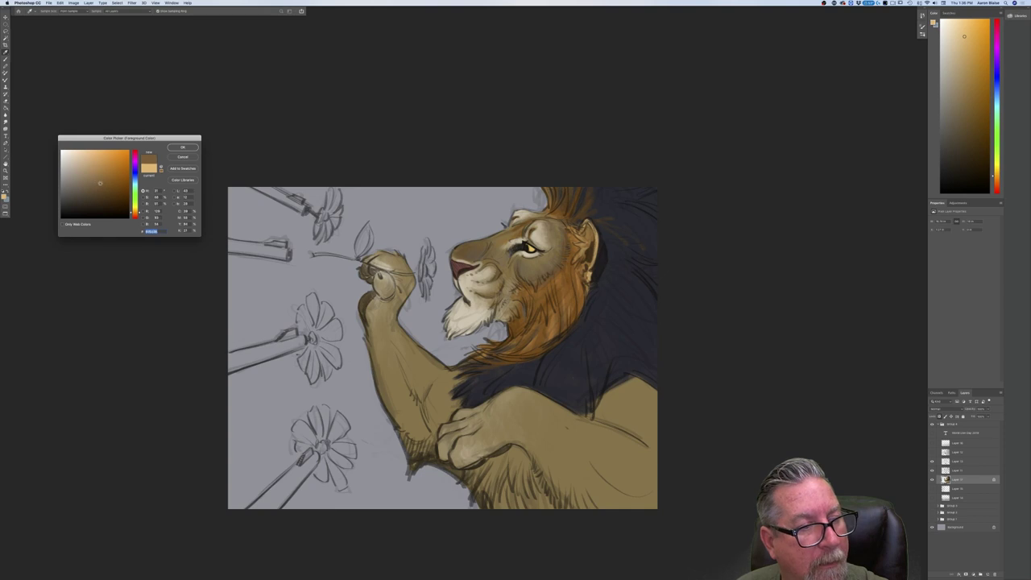
left_click(171, 149)
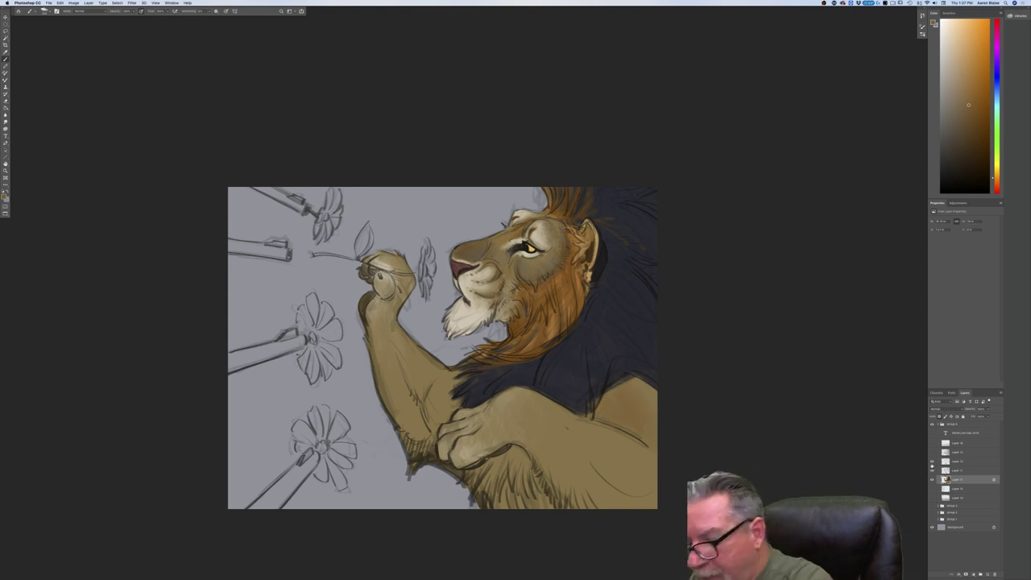
left_click(932, 470)
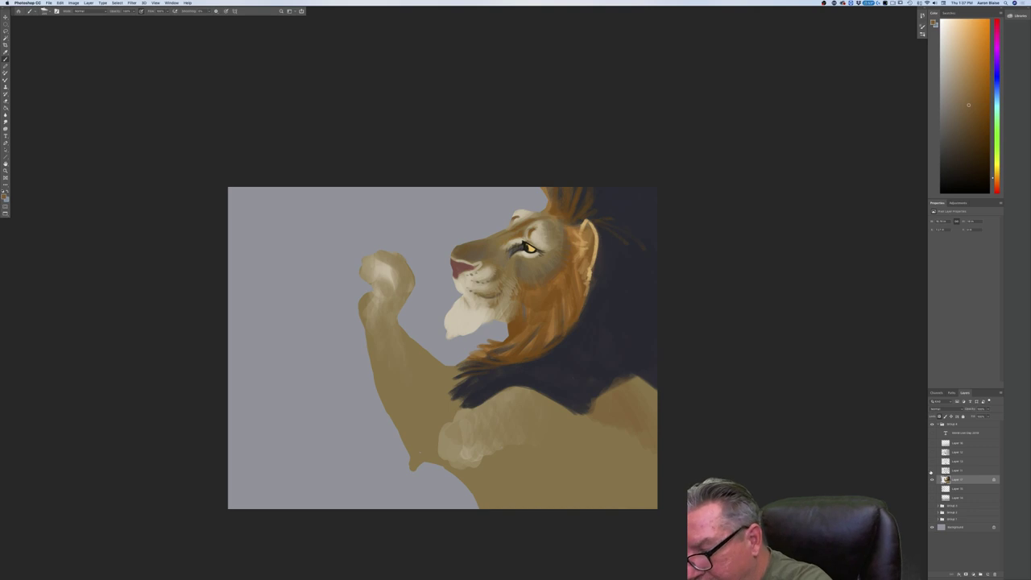
left_click(931, 471)
left_click(932, 463)
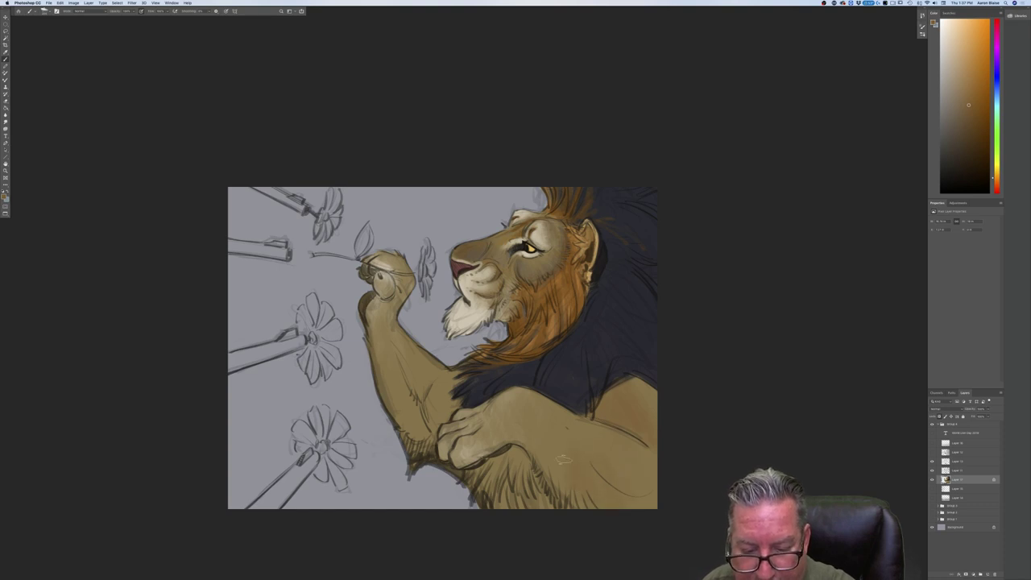
left_click_drag(574, 439, 572, 433)
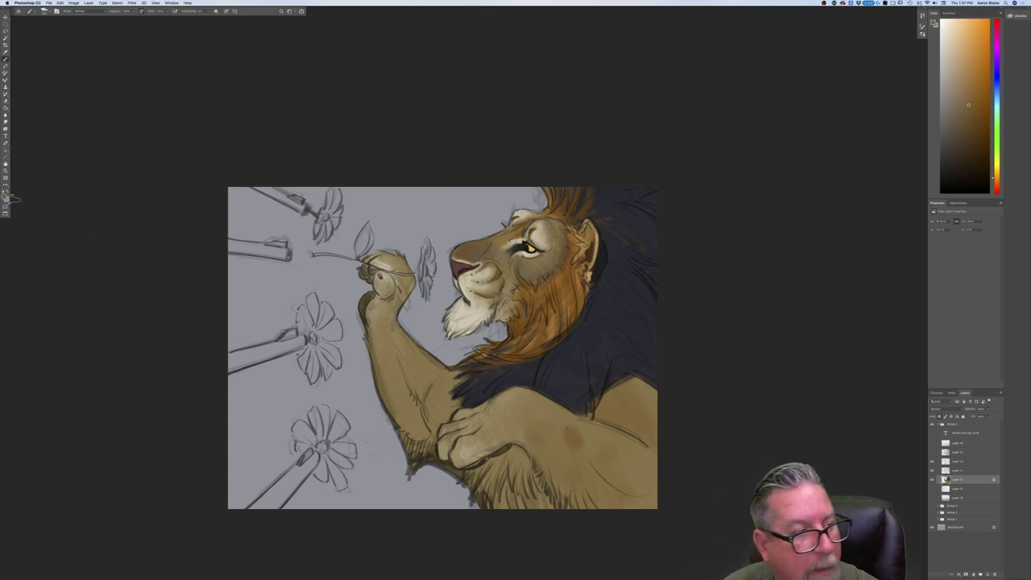
Choose a pale greyish tan and paint highlights along the lion's raised forearm and elbow.
left_click(4, 196)
left_click(136, 210)
left_click(78, 171)
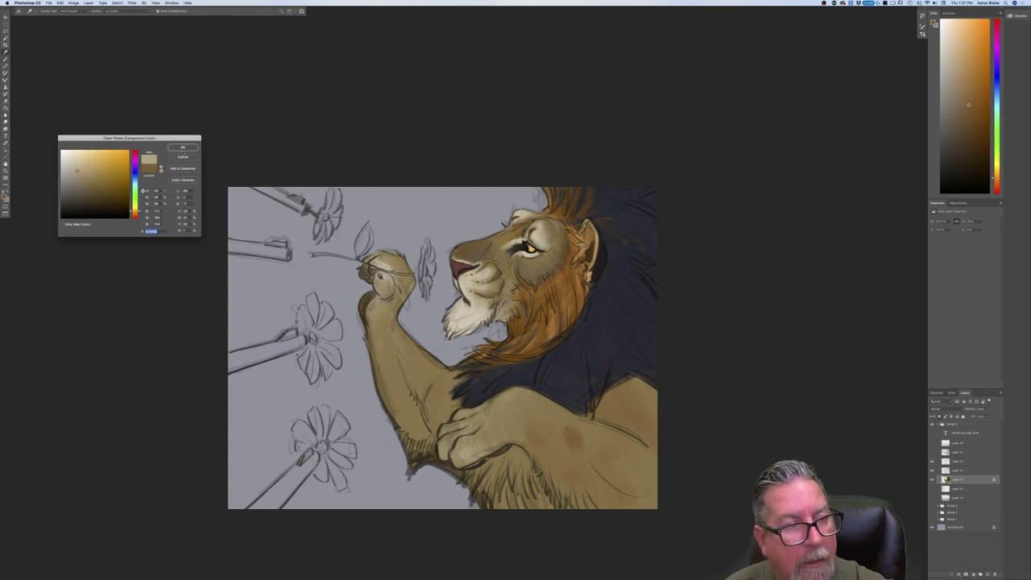
left_click(183, 148)
mouse_move(440, 389)
left_mouse_down()
mouse_move(433, 422)
mouse_move(415, 412)
mouse_move(405, 347)
mouse_move(389, 355)
mouse_move(382, 331)
left_mouse_up()
mouse_move(425, 393)
left_mouse_down()
mouse_move(415, 381)
mouse_move(413, 429)
left_mouse_up()
mouse_move(433, 414)
left_mouse_down()
mouse_move(422, 429)
mouse_move(455, 390)
left_mouse_up()
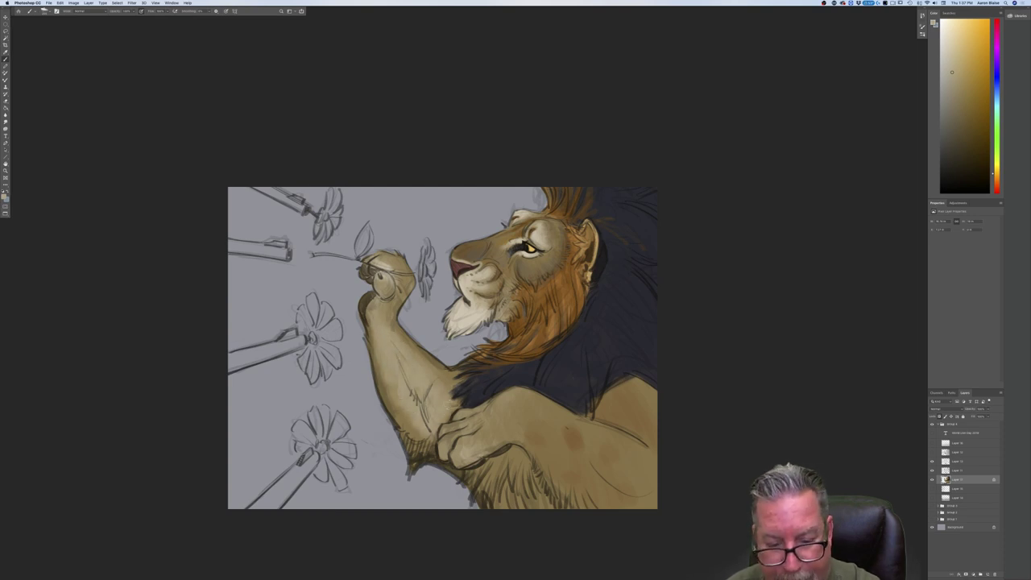
Sample the dark navy from the mane and paint the belly fur and the fur tuft under the raised elbow.
left_click(4, 197)
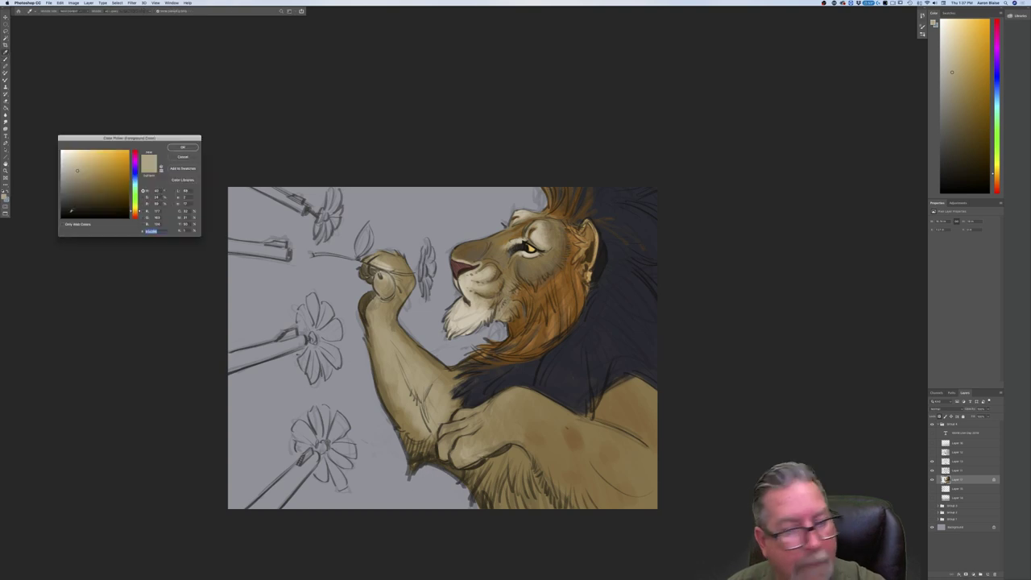
left_click(573, 375)
left_click(183, 147)
mouse_move(517, 449)
left_mouse_down()
mouse_move(556, 517)
mouse_move(544, 483)
mouse_move(501, 459)
mouse_move(524, 507)
mouse_move(506, 499)
mouse_move(485, 459)
mouse_move(493, 499)
mouse_move(483, 471)
mouse_move(476, 493)
mouse_move(468, 474)
left_mouse_up()
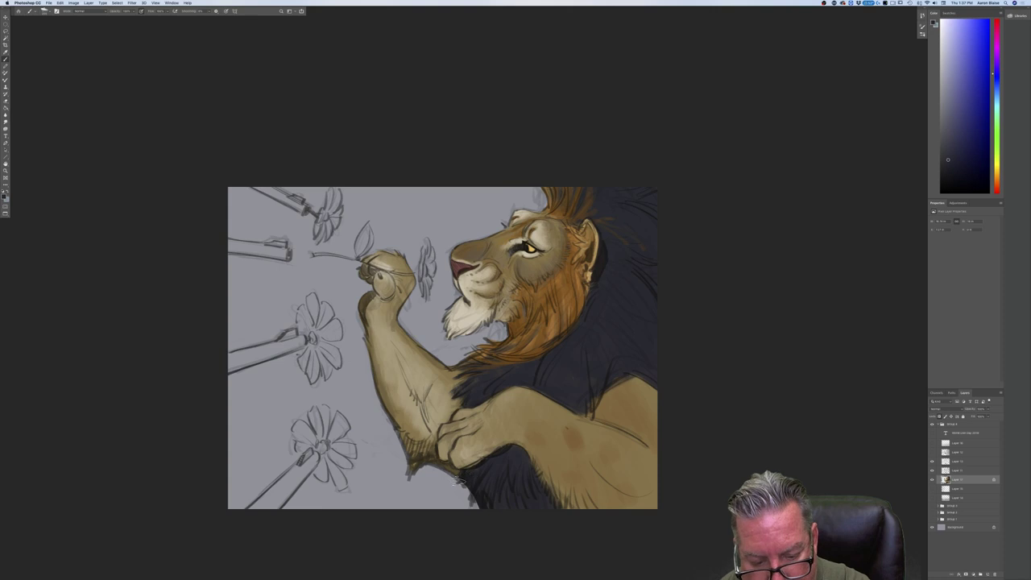
mouse_move(461, 475)
left_mouse_down()
mouse_move(415, 449)
mouse_move(419, 465)
mouse_move(413, 445)
mouse_move(431, 449)
mouse_move(412, 465)
left_mouse_up()
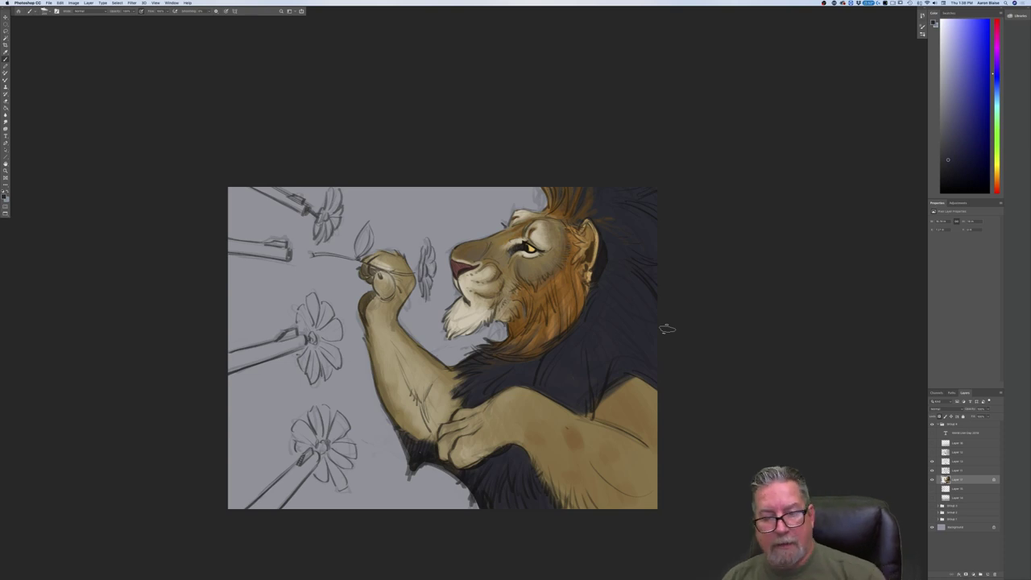
Sample the golden brown from the lion's body and blend it over the blotches on the resting foreleg and flank.
left_click(4, 196)
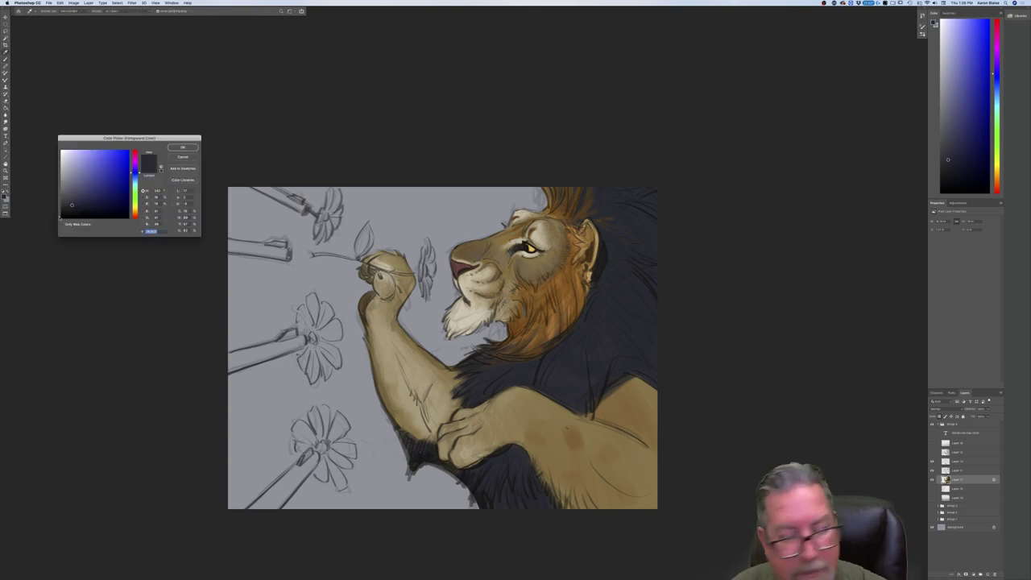
left_click(622, 457)
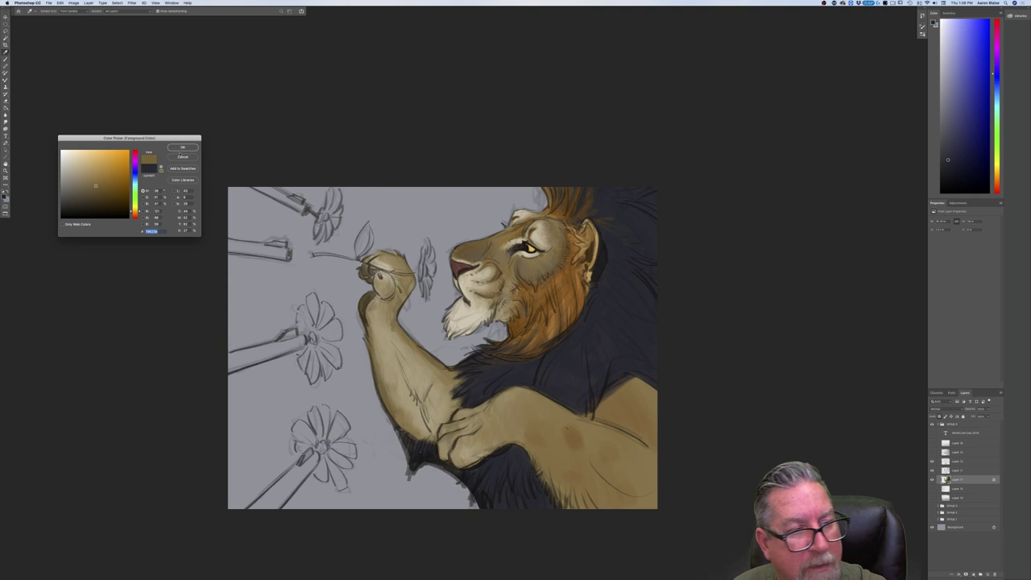
left_click(176, 149)
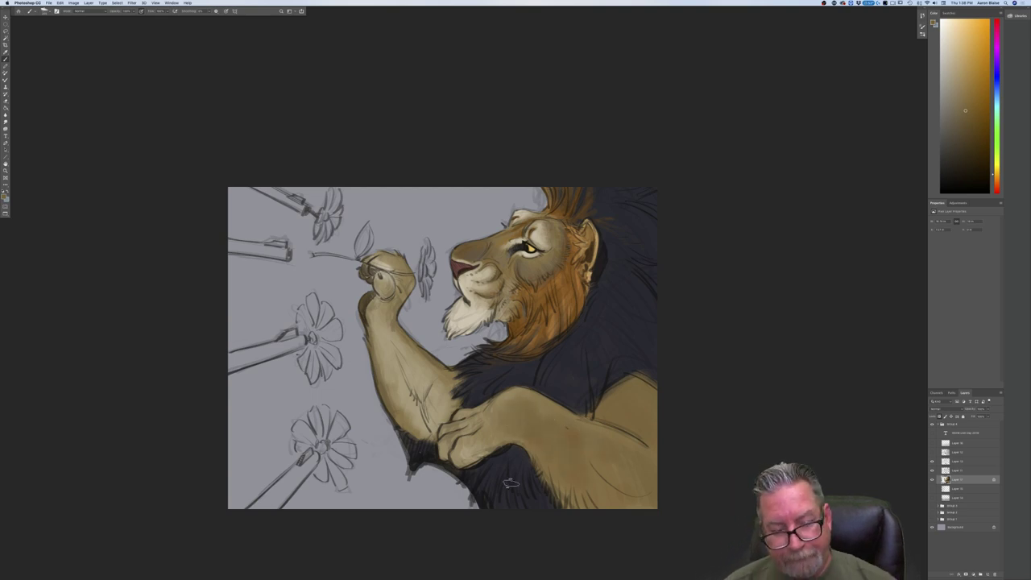
Lighten the brush colour to a pale greyish beige and paint highlights on the resting paw and wrist.
left_click(6, 196)
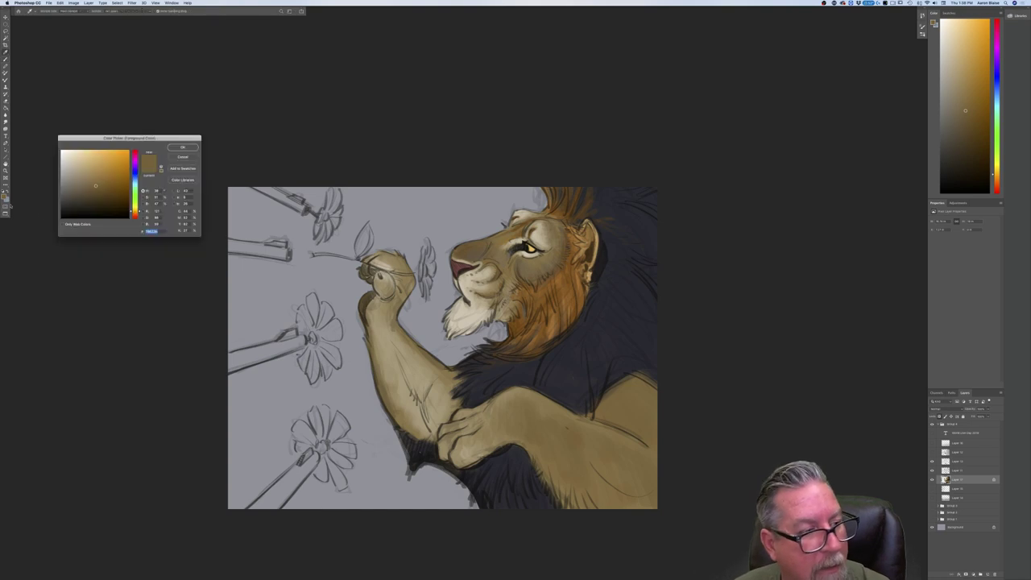
left_click(78, 169)
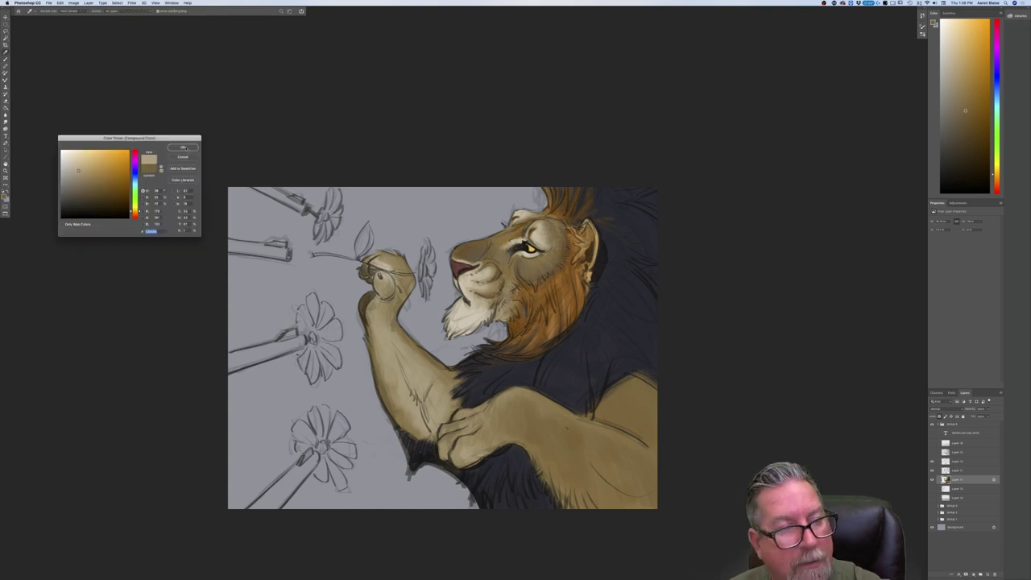
left_click(183, 147)
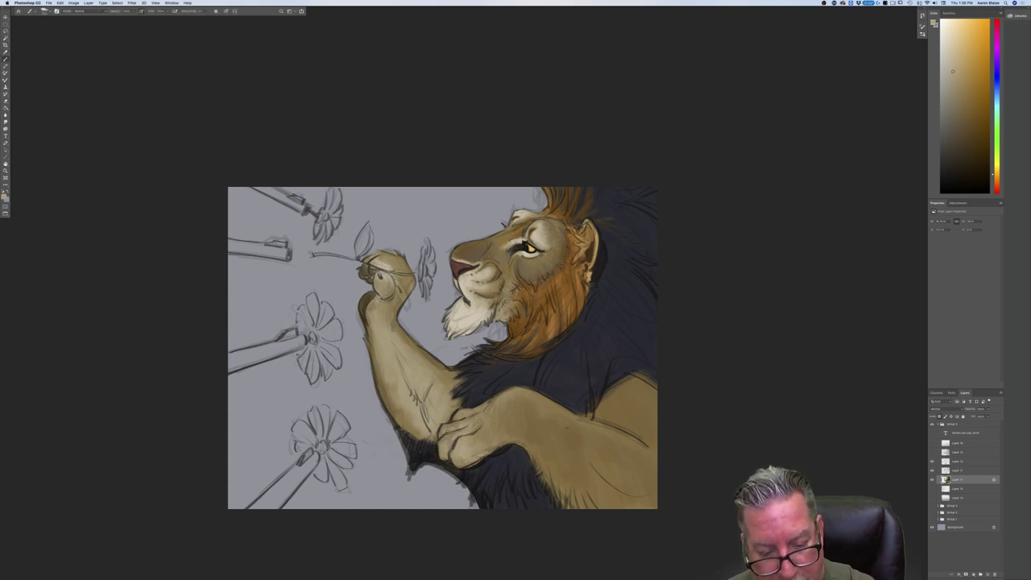
mouse_move(460, 451)
left_mouse_down()
mouse_move(492, 423)
mouse_move(498, 432)
left_mouse_up()
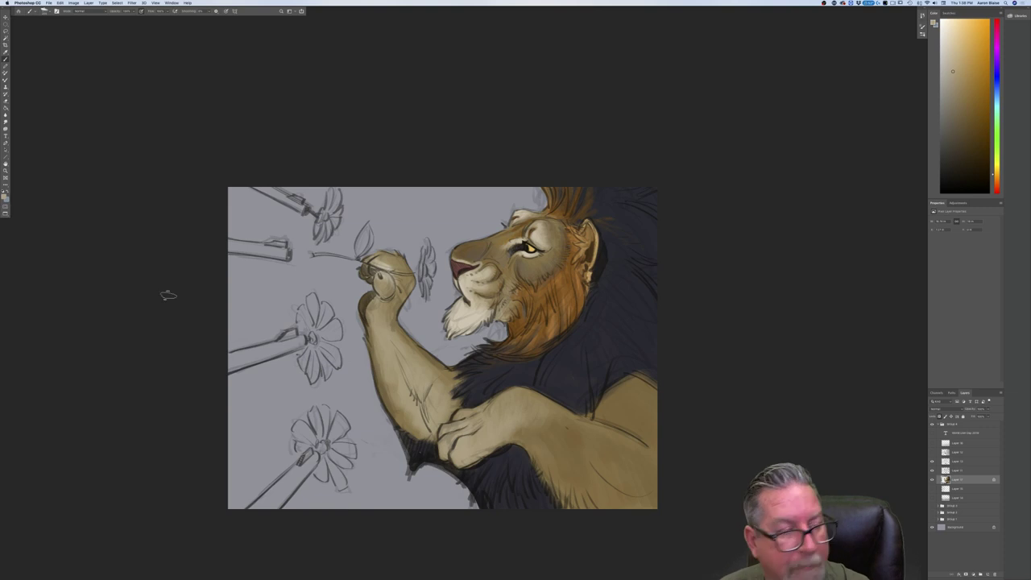
Sample the brown from the resting foreleg and shade around the resting paw's toes and the arms.
left_click(4, 197)
left_click(519, 428)
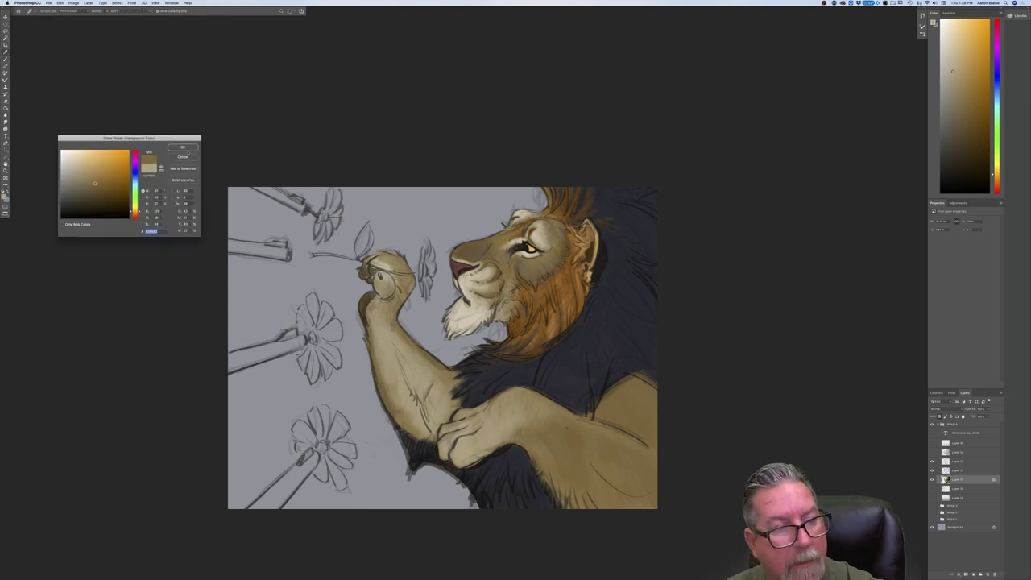
key("Return")
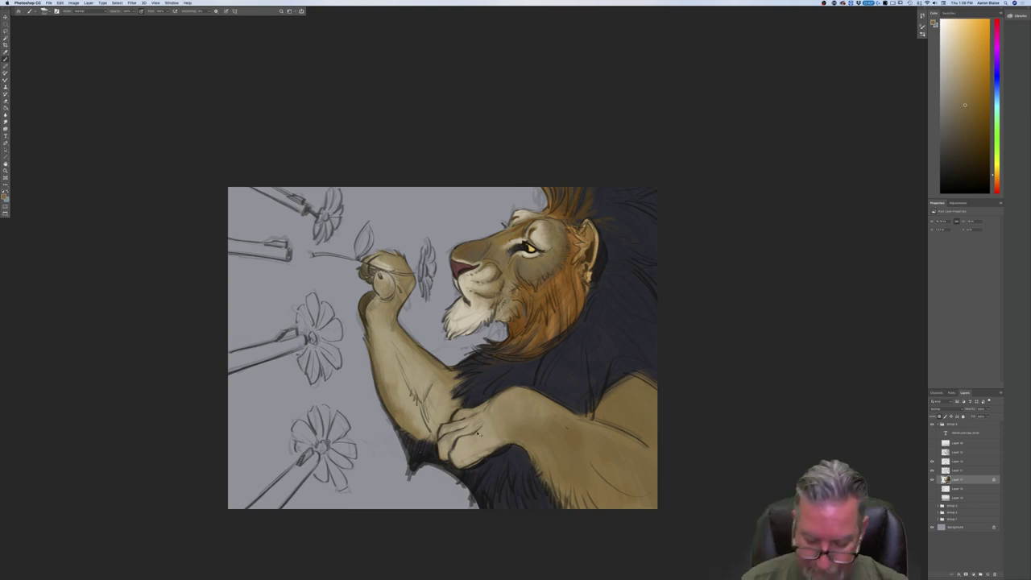
key("super+equal")
left_click_drag(476, 433, 564, 305)
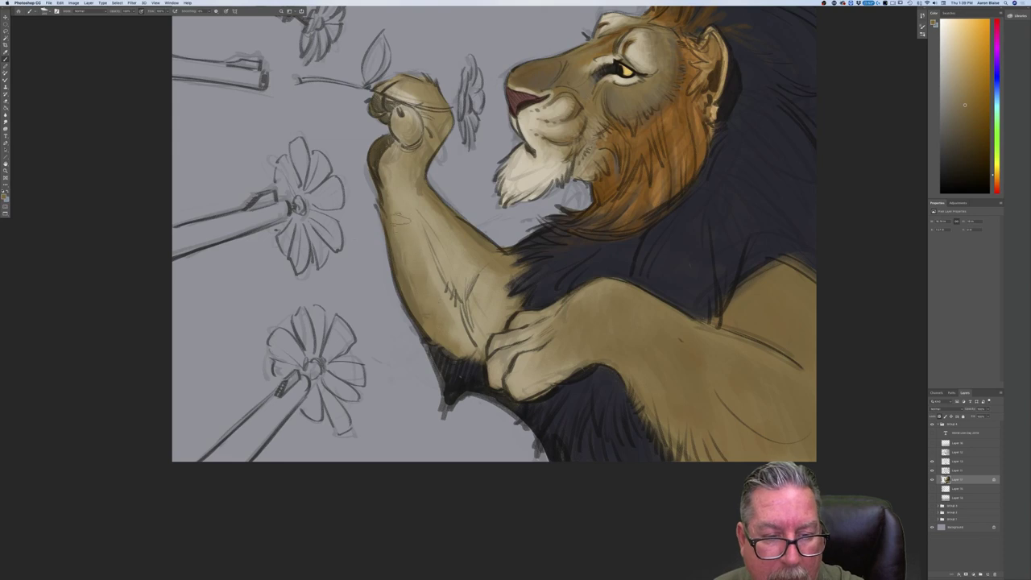
Sample the pale tan from the raised forearm, blend the arm's lighter areas, and check them against the whole picture.
left_click(5, 194)
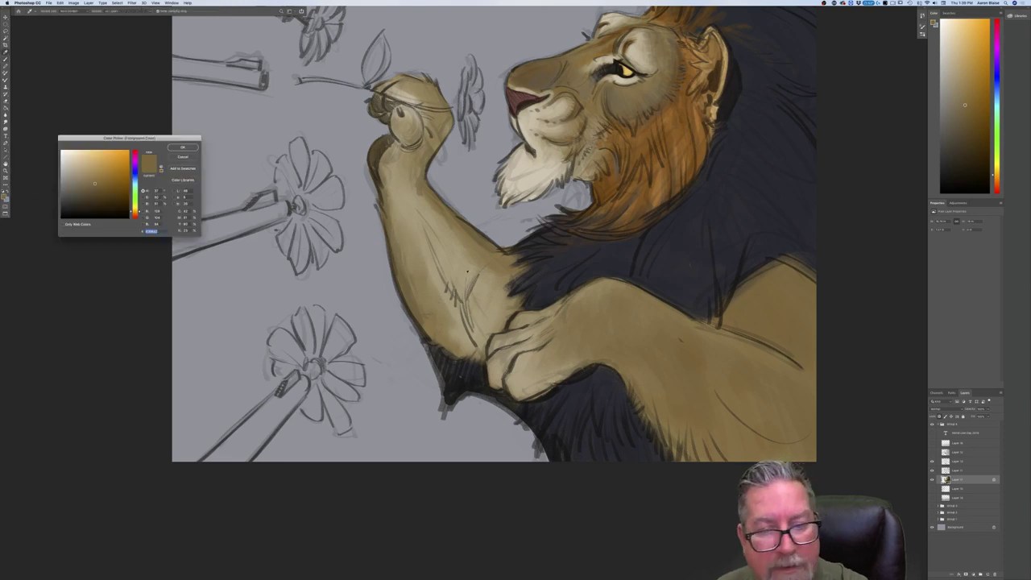
left_click(191, 148)
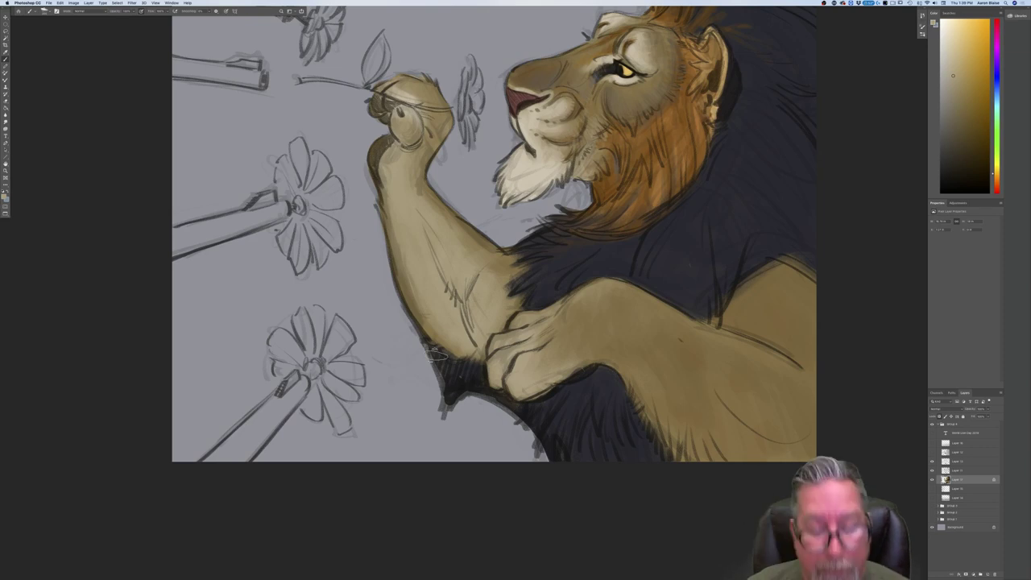
key("super+minus")
key("super+minus")
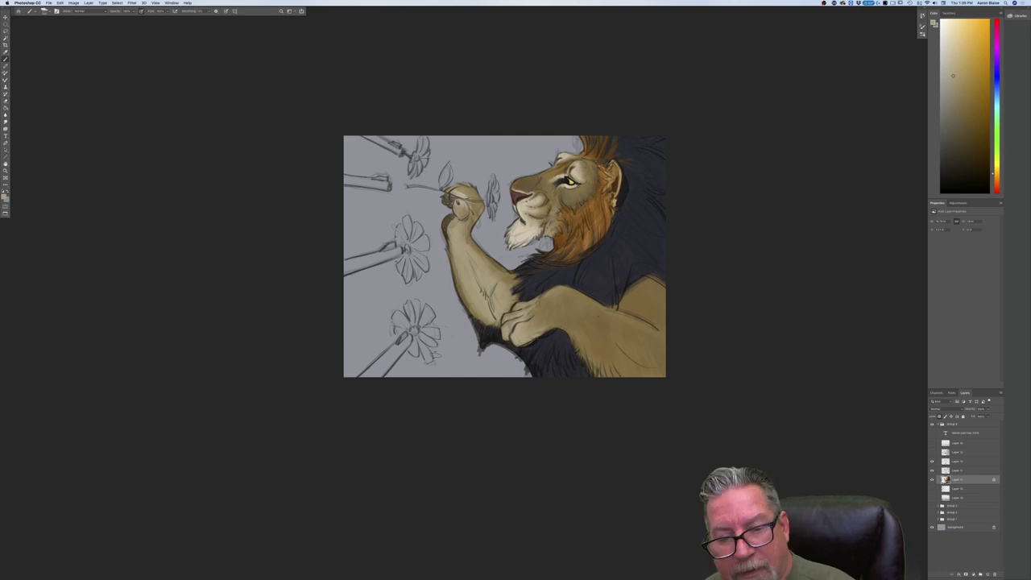
key("super+plus")
key("super+plus")
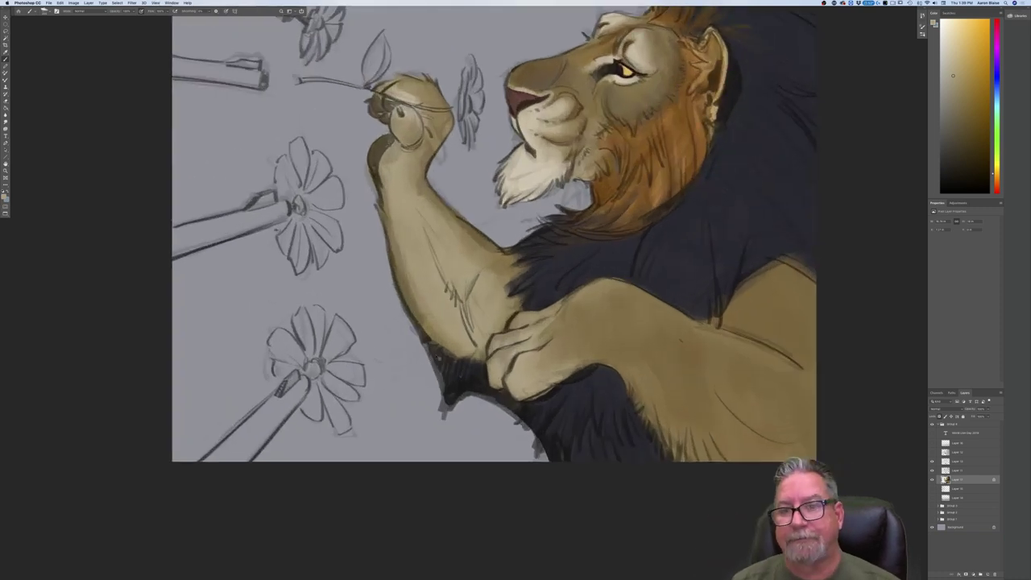
key("super+minus")
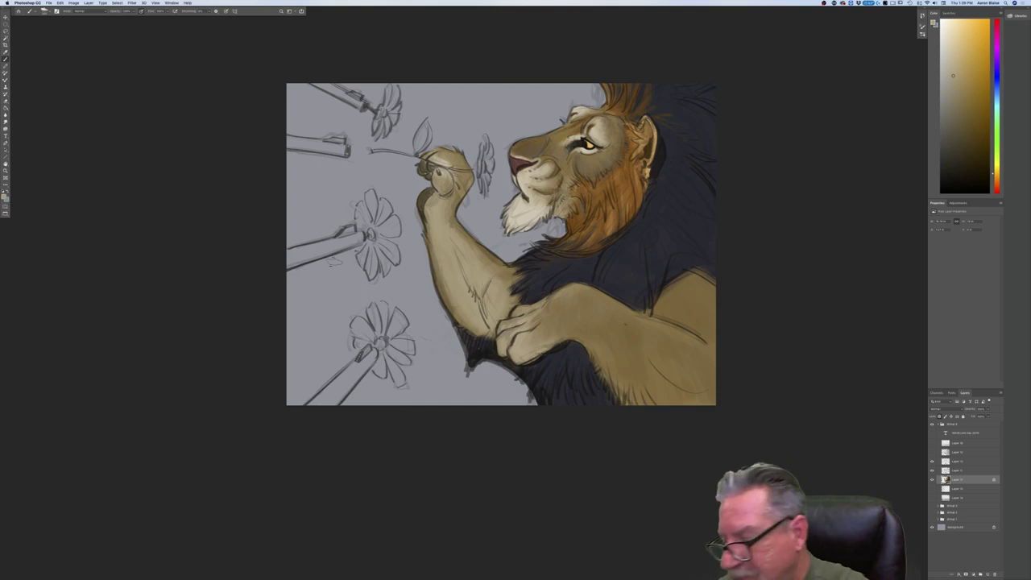
Add a new layer between the lion colours and the line art, and set the brush colour to pale cream.
left_click(987, 575)
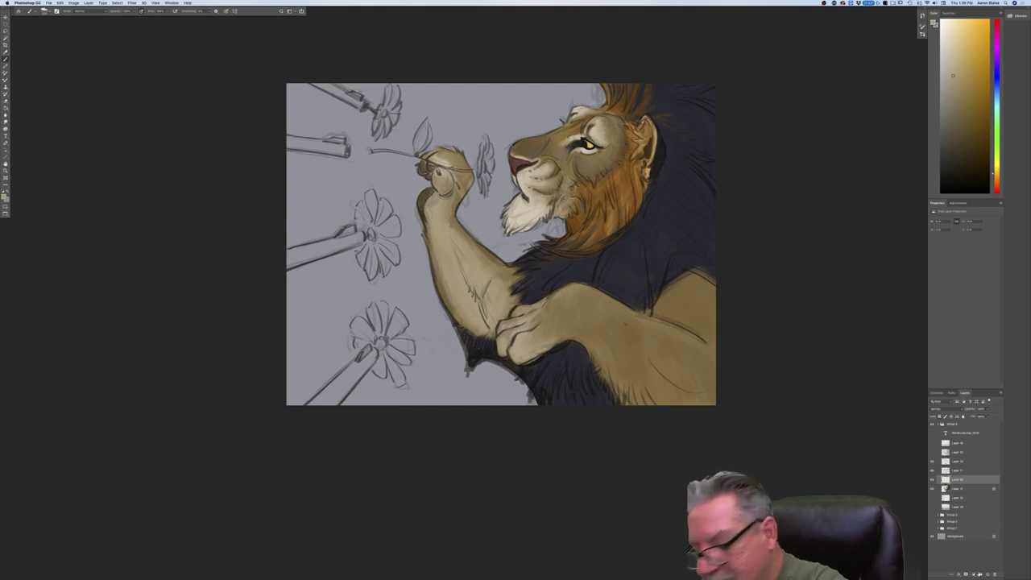
left_click(4, 196)
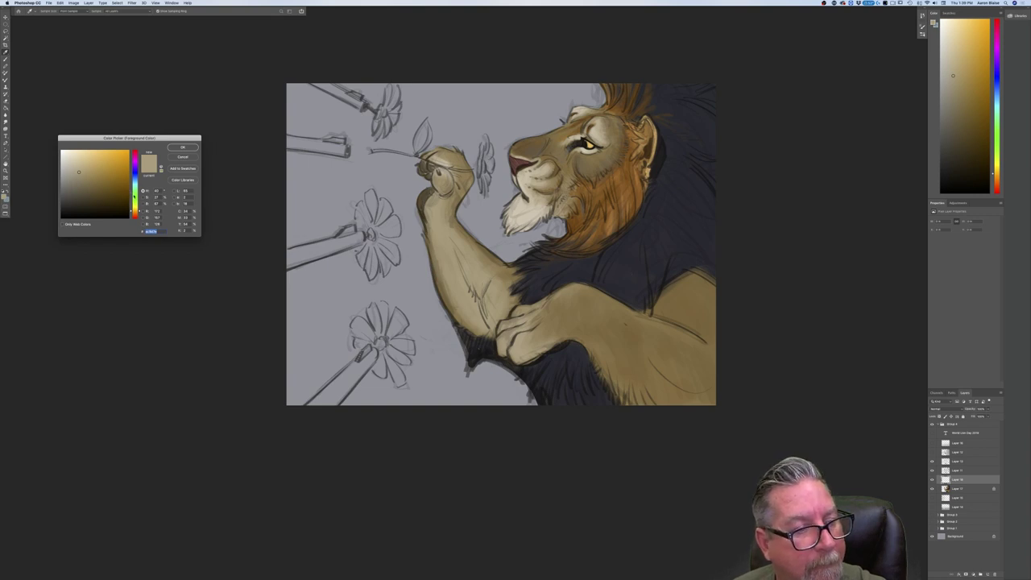
left_click_drag(135, 211, 134, 212)
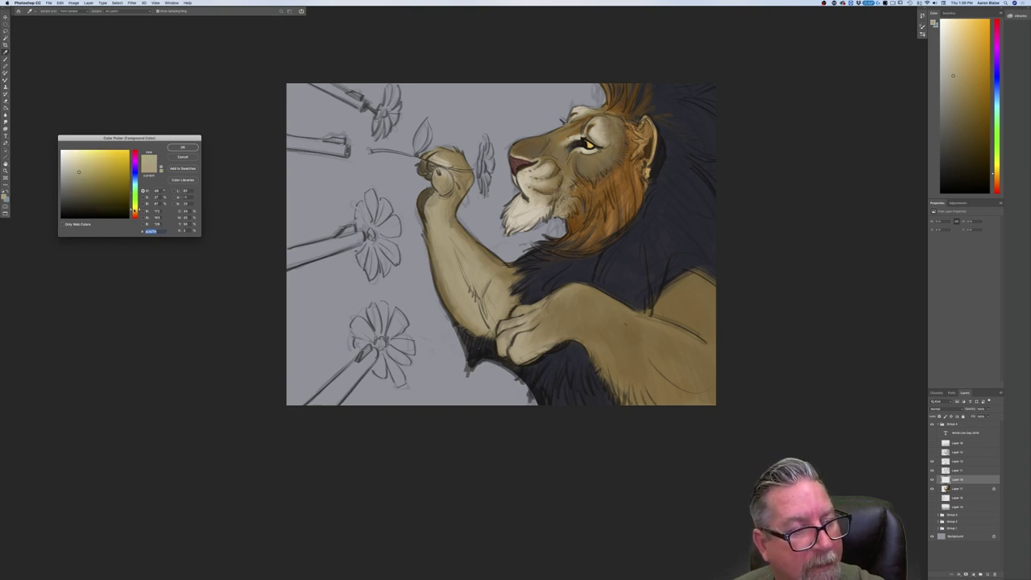
left_click(69, 151)
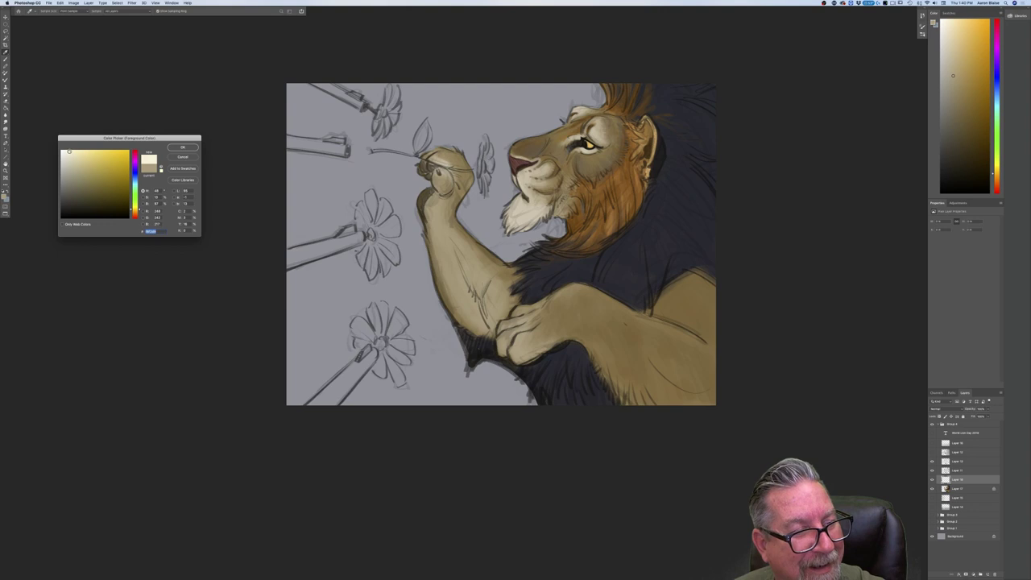
left_click_drag(70, 152, 70, 153)
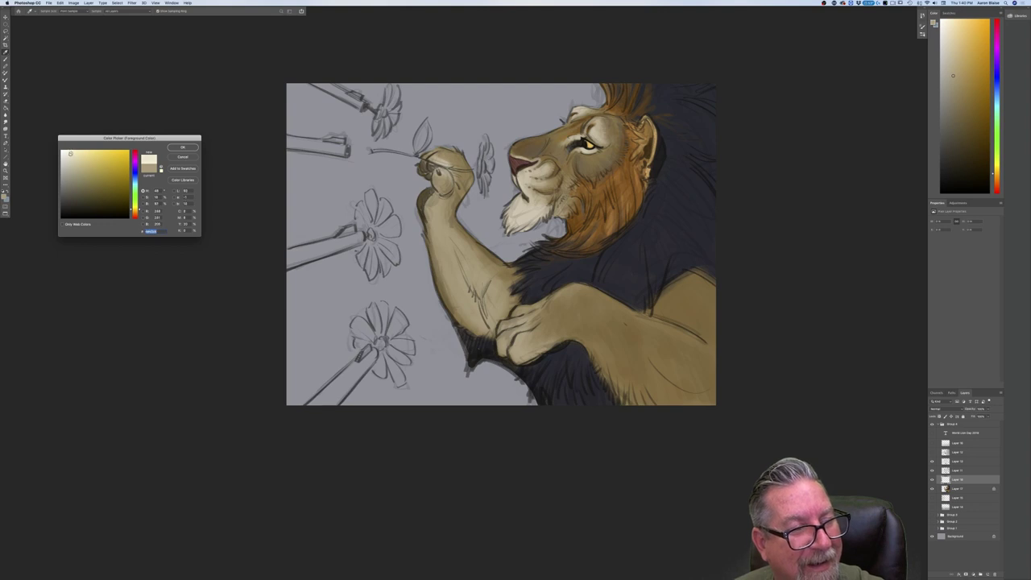
left_click(177, 149)
Choose a different brush preset and fill the petals of the daisy near the lion's nose with pale cream.
left_click(46, 11)
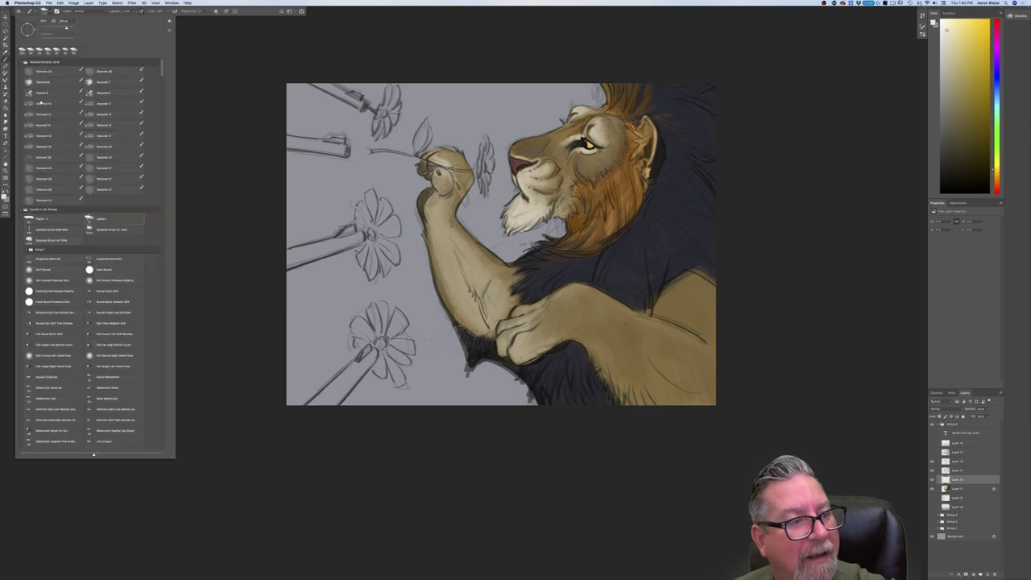
left_click(38, 219)
left_click(484, 158)
mouse_move(484, 145)
left_mouse_down()
mouse_move(487, 174)
mouse_move(486, 160)
left_mouse_up()
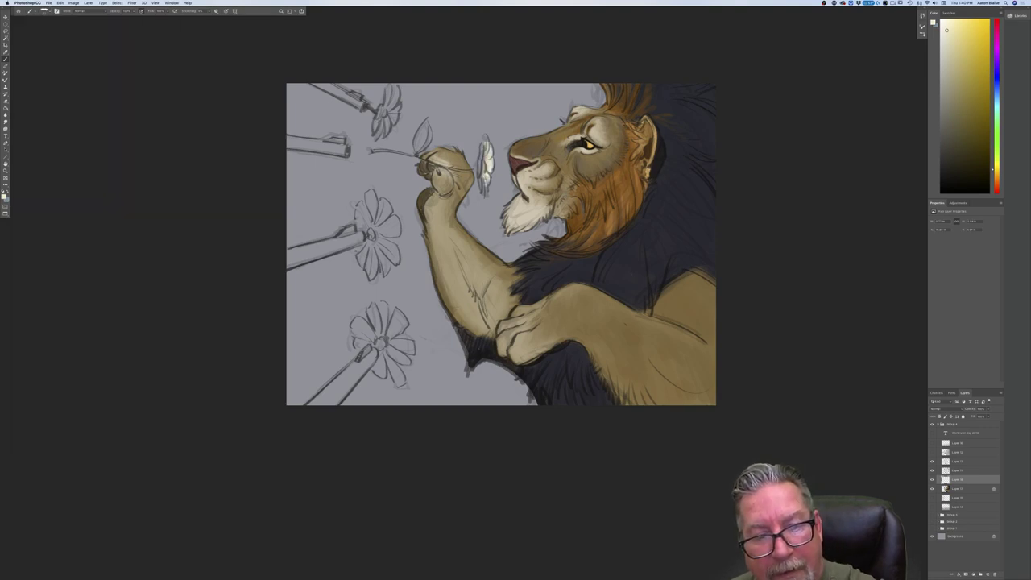
mouse_move(484, 158)
left_mouse_down()
mouse_move(481, 182)
mouse_move(480, 170)
left_mouse_up()
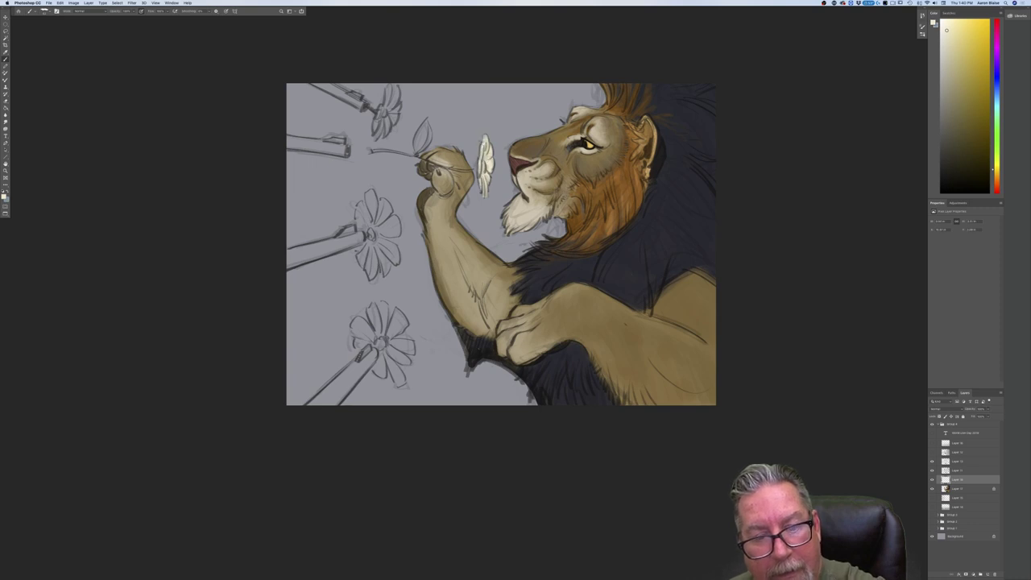
Fill all the petals of the lowest daisy with pale cream.
mouse_move(396, 311)
left_mouse_down()
mouse_move(404, 333)
mouse_move(389, 337)
left_mouse_up()
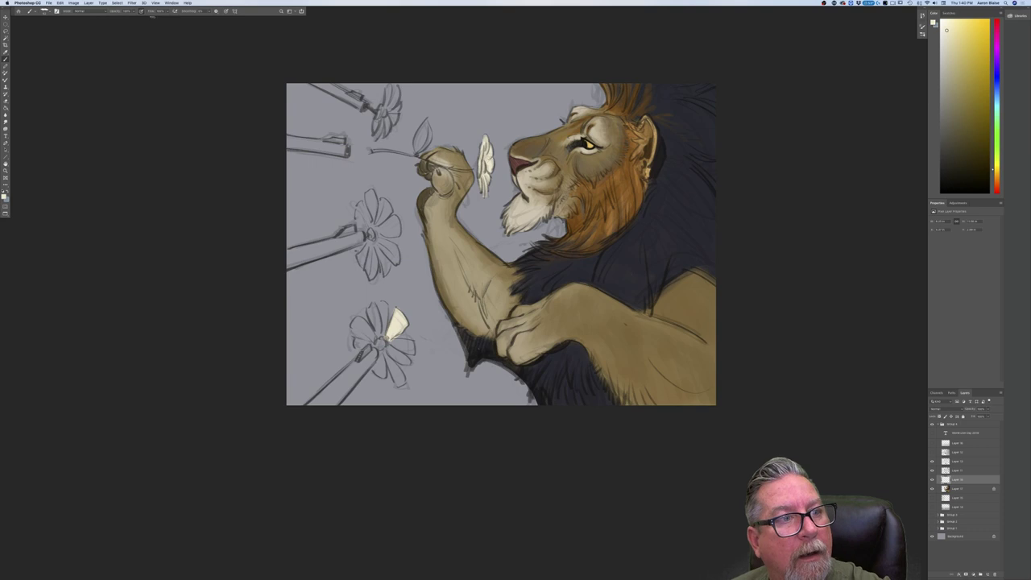
mouse_move(385, 306)
left_mouse_down()
mouse_move(387, 331)
mouse_move(375, 334)
mouse_move(375, 315)
mouse_move(373, 332)
left_mouse_up()
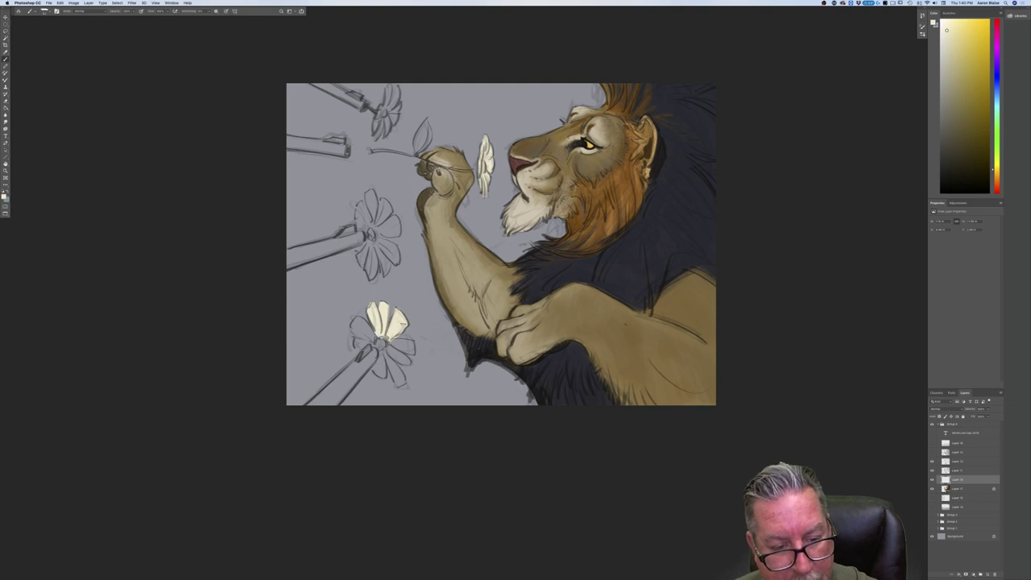
mouse_move(408, 341)
left_mouse_down()
mouse_move(412, 353)
mouse_move(398, 343)
left_mouse_up()
left_click_drag(401, 349, 395, 341)
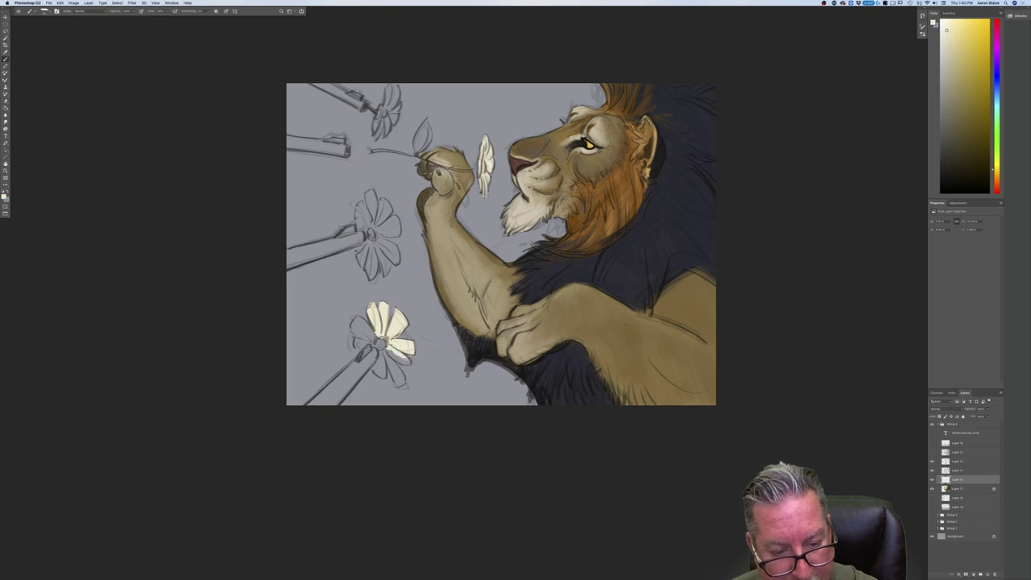
left_click_drag(388, 349, 403, 360)
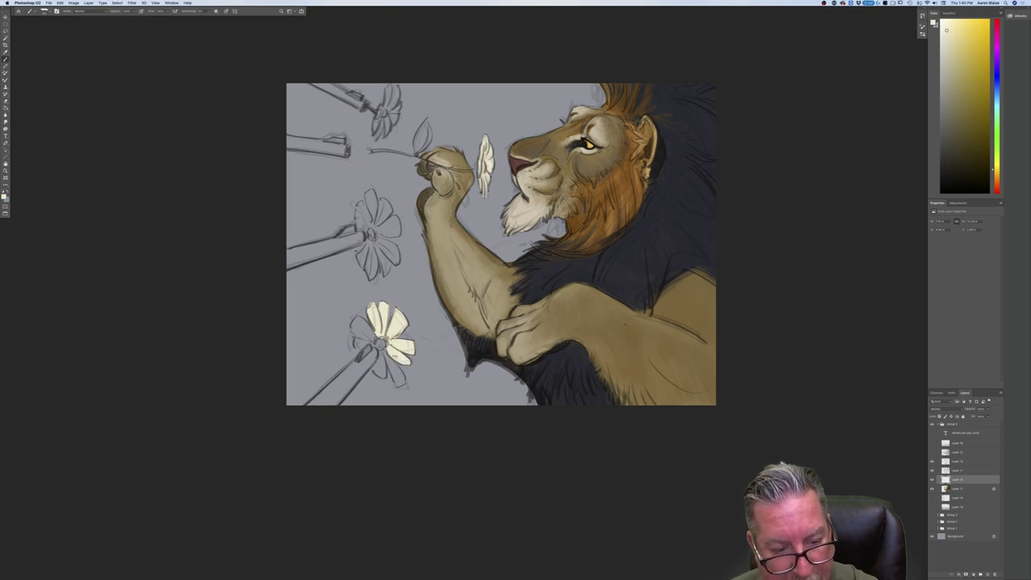
mouse_move(390, 356)
left_mouse_down()
mouse_move(402, 378)
mouse_move(377, 375)
left_mouse_up()
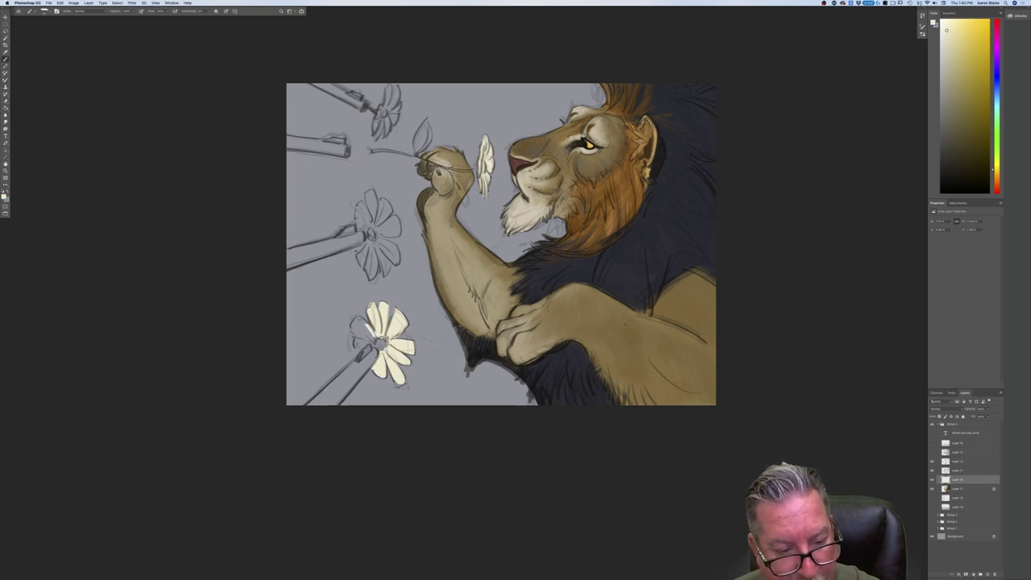
mouse_move(352, 326)
left_mouse_down()
mouse_move(371, 339)
mouse_move(359, 324)
mouse_move(356, 347)
mouse_move(367, 344)
left_mouse_up()
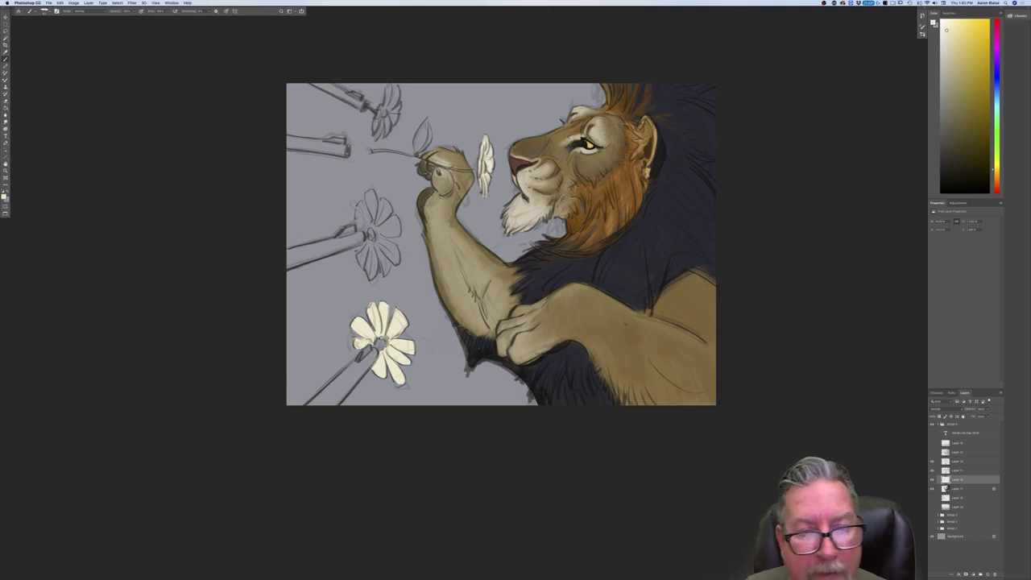
Set the brush colour to golden yellow and fill the petals of the middle and uppermost daisies.
left_click(4, 196)
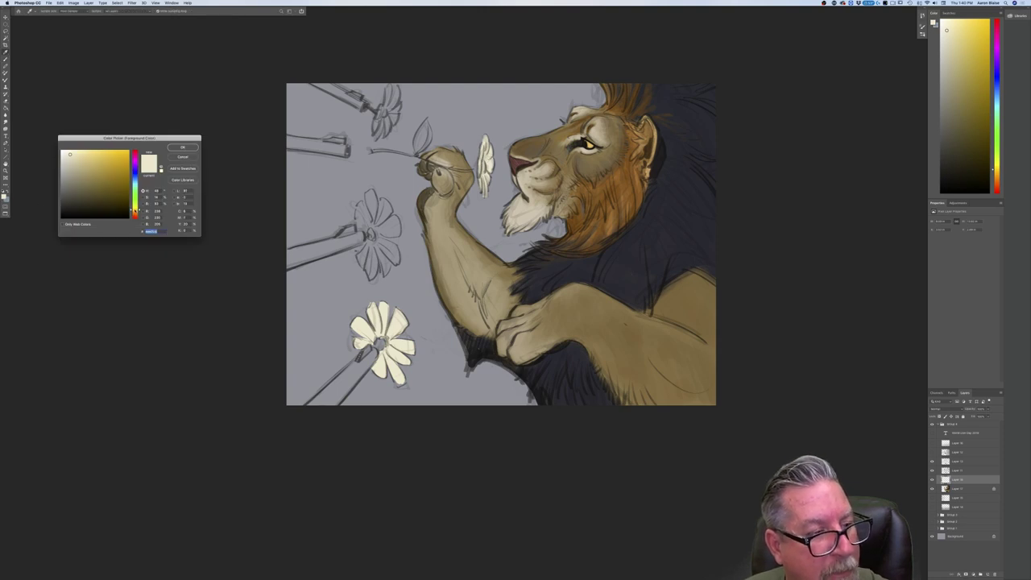
left_click(118, 153)
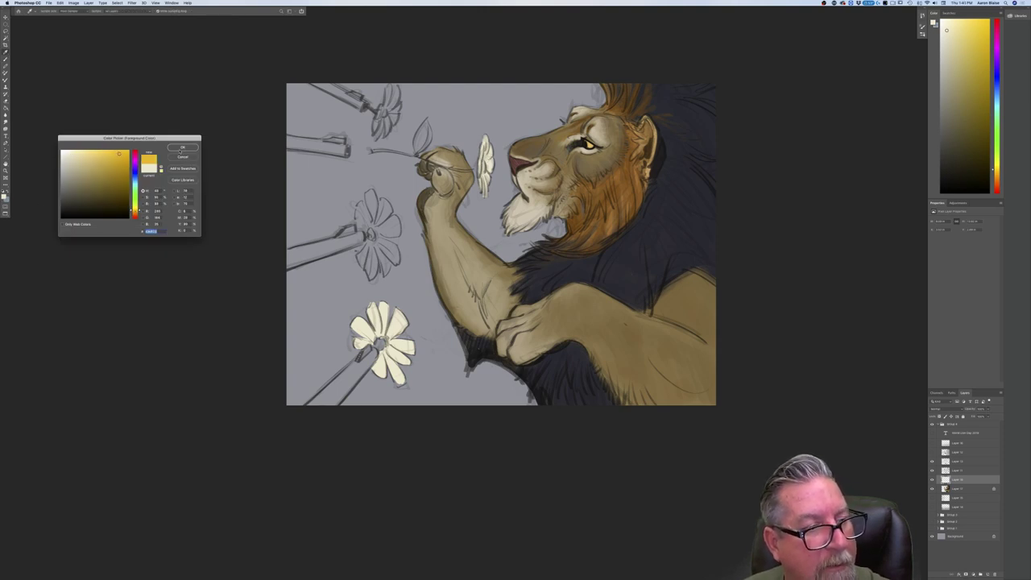
left_click(180, 148)
mouse_move(393, 219)
left_mouse_down()
mouse_move(395, 235)
mouse_move(379, 230)
mouse_move(388, 203)
mouse_move(367, 195)
mouse_move(370, 226)
mouse_move(360, 222)
mouse_move(396, 261)
mouse_move(388, 246)
mouse_move(378, 252)
mouse_move(385, 273)
mouse_move(374, 255)
mouse_move(367, 270)
mouse_move(361, 255)
mouse_move(365, 265)
left_mouse_up()
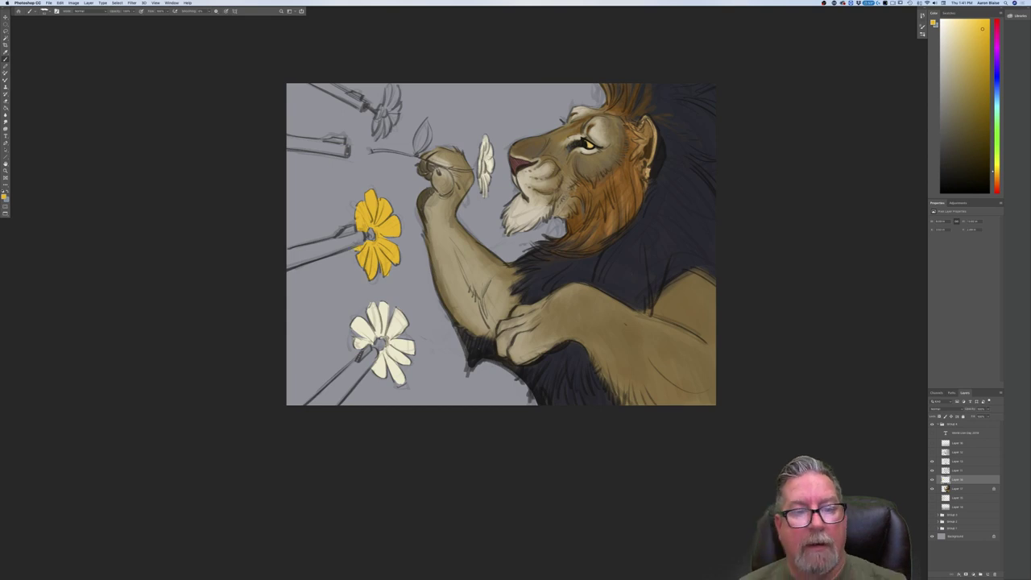
mouse_move(388, 86)
left_mouse_down()
mouse_move(387, 109)
mouse_move(397, 94)
mouse_move(387, 128)
left_mouse_up()
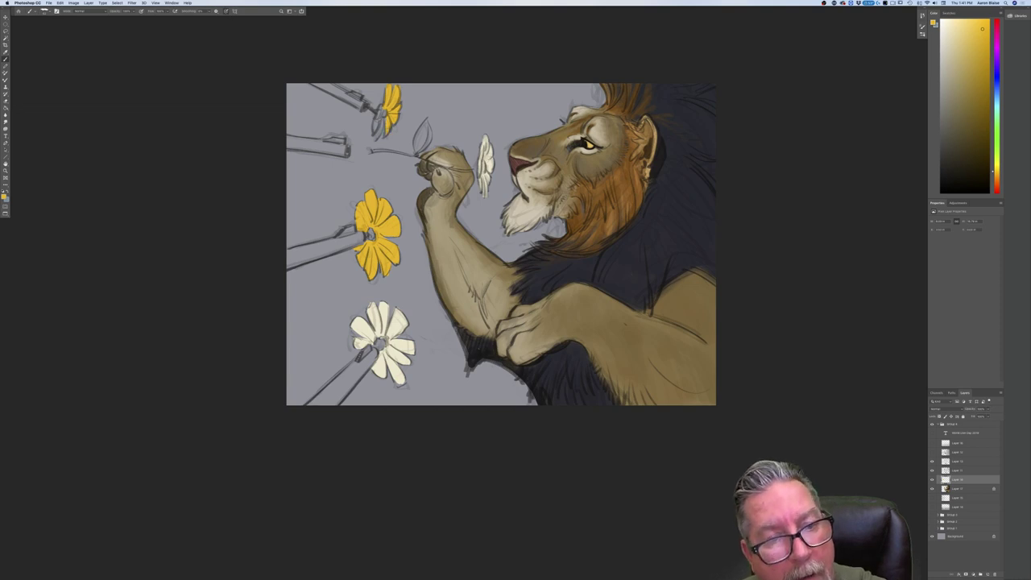
mouse_move(384, 120)
left_mouse_down()
mouse_move(376, 135)
mouse_move(379, 117)
left_mouse_up()
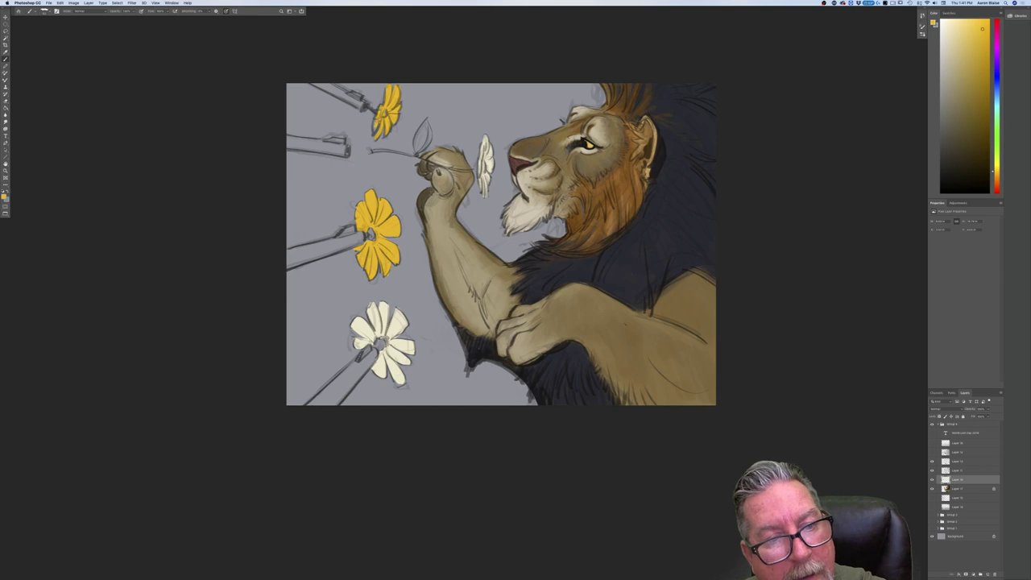
left_click_drag(397, 89, 396, 94)
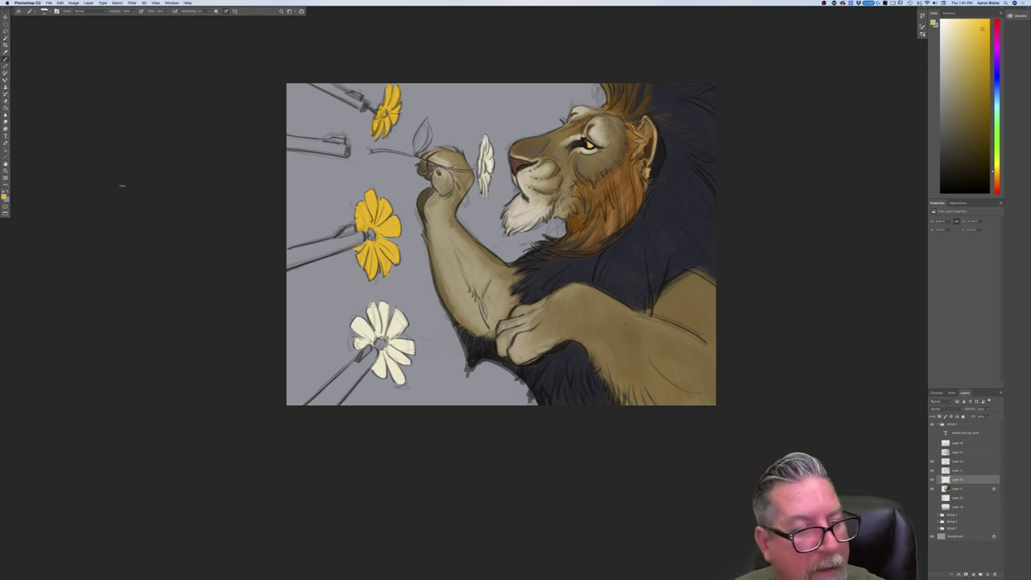
Set the brush colour to dark olive brown and paint the centre of the daisy the lion holds.
left_click(4, 195)
left_click(111, 189)
left_click(176, 148)
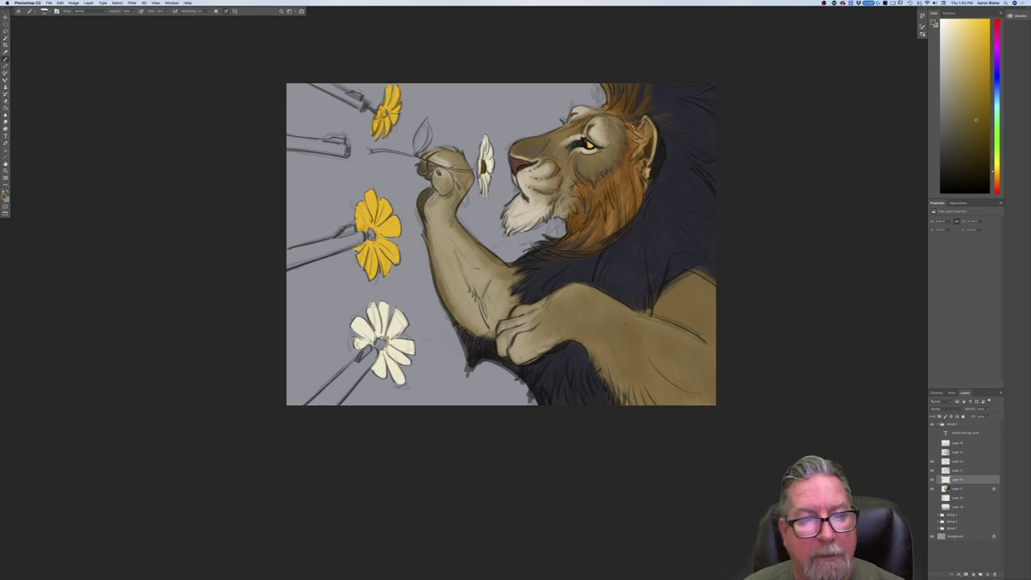
Set the brush colour to dark reddish orange and paint the centre of the uppermost yellow daisy.
left_click(5, 196)
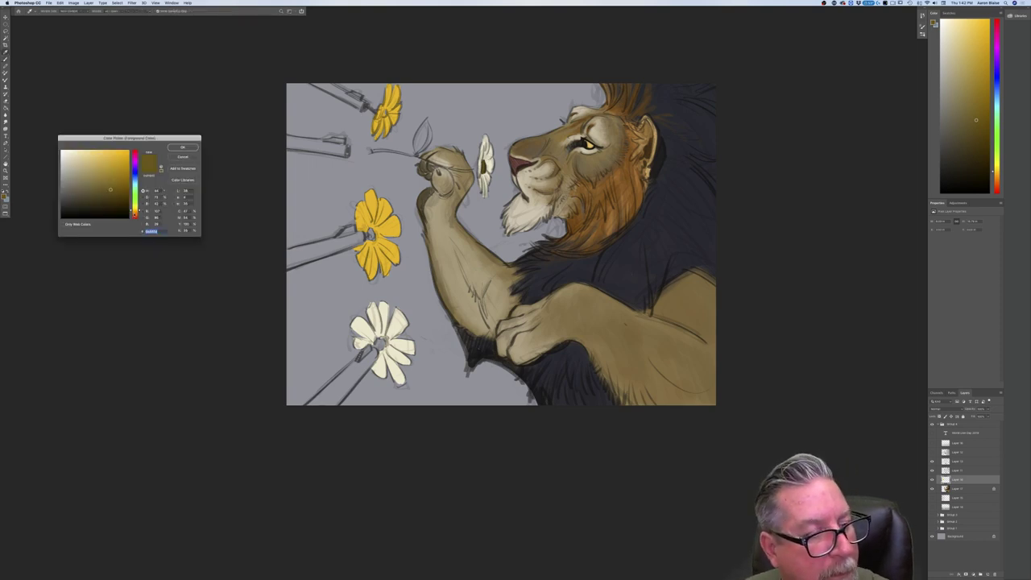
left_click(135, 214)
left_click(124, 177)
left_click(177, 148)
left_click_drag(382, 112, 383, 115)
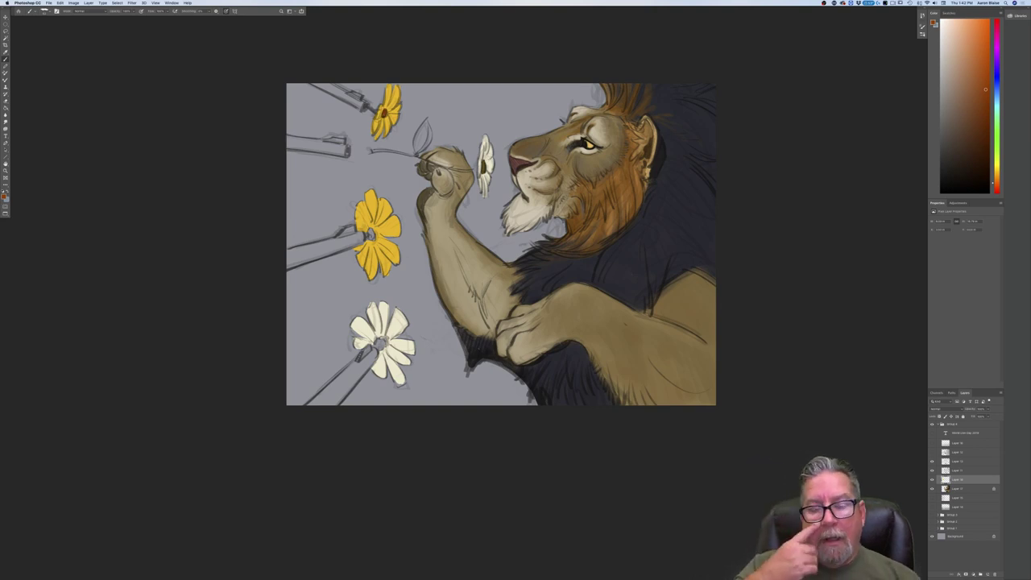
Set the brush colour to leaf green and paint the held daisy's stem and leaf and the two lower daisies' centres.
left_click(4, 196)
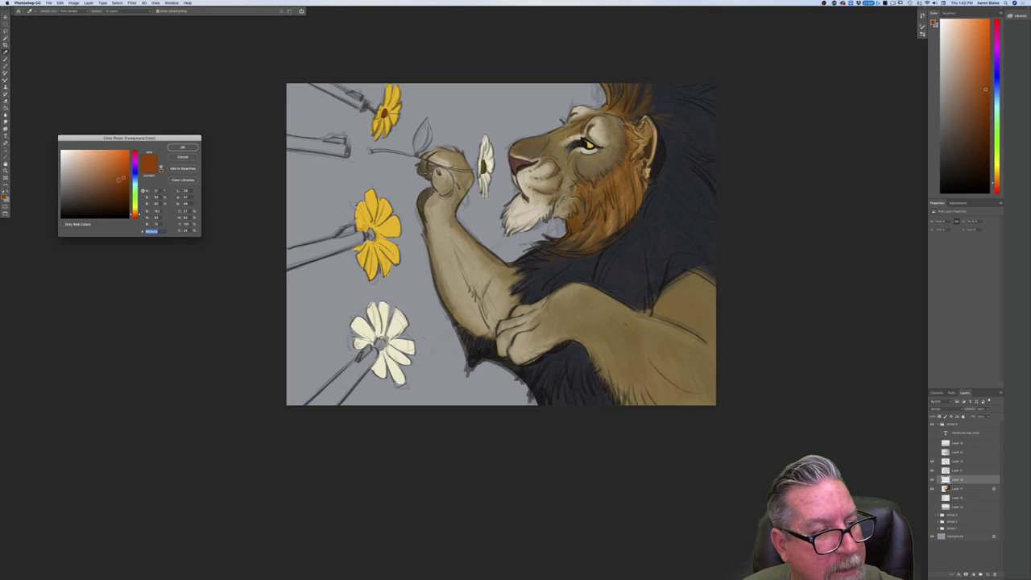
left_click(136, 203)
left_click(106, 173)
left_click(178, 147)
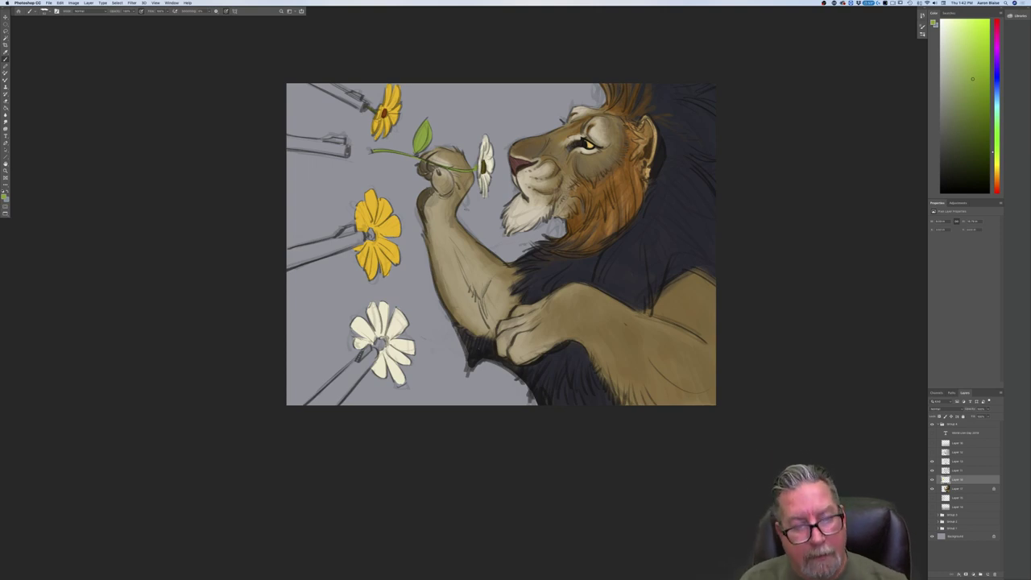
left_click_drag(382, 339, 384, 349)
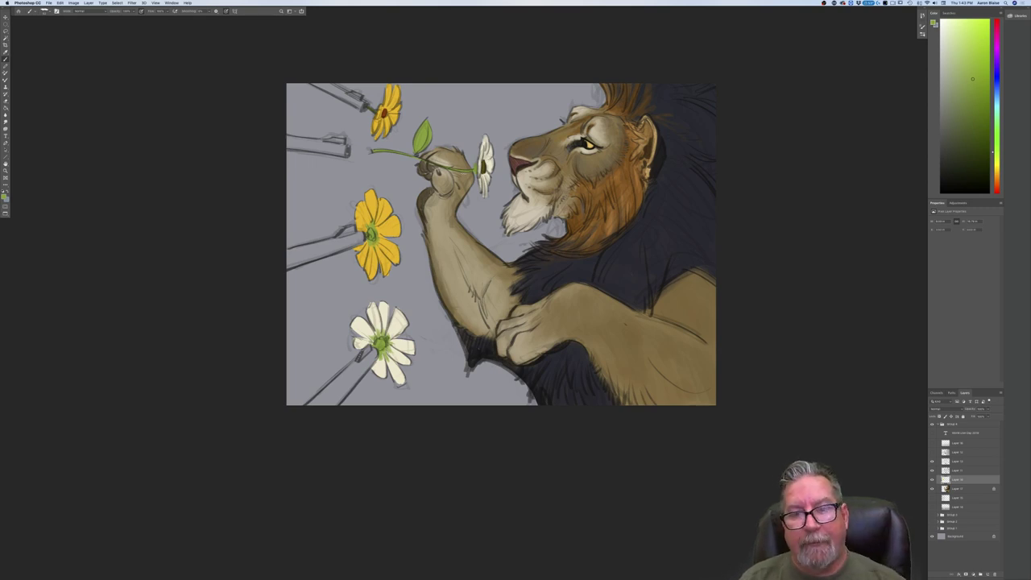
Set the brush colour to dark slate blue and fill the lowest gun barrel up to the white daisy's centre.
left_click(5, 196)
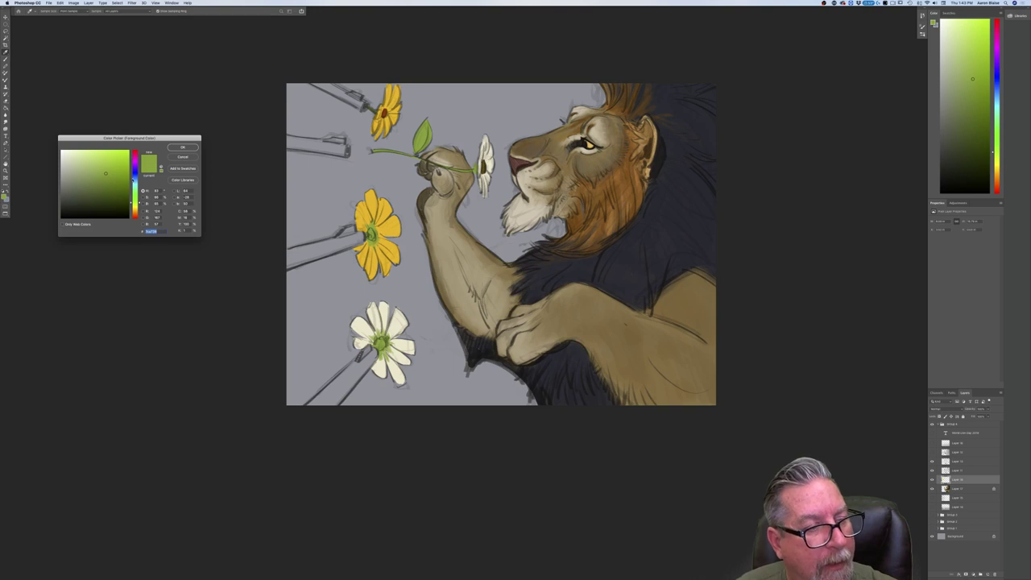
left_click(135, 180)
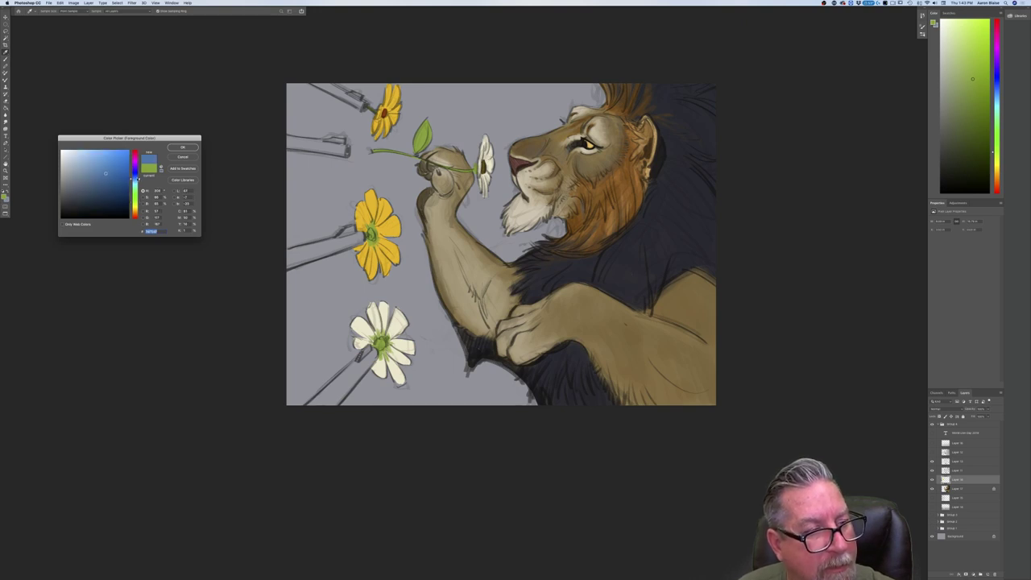
left_click(136, 177)
left_click(79, 194)
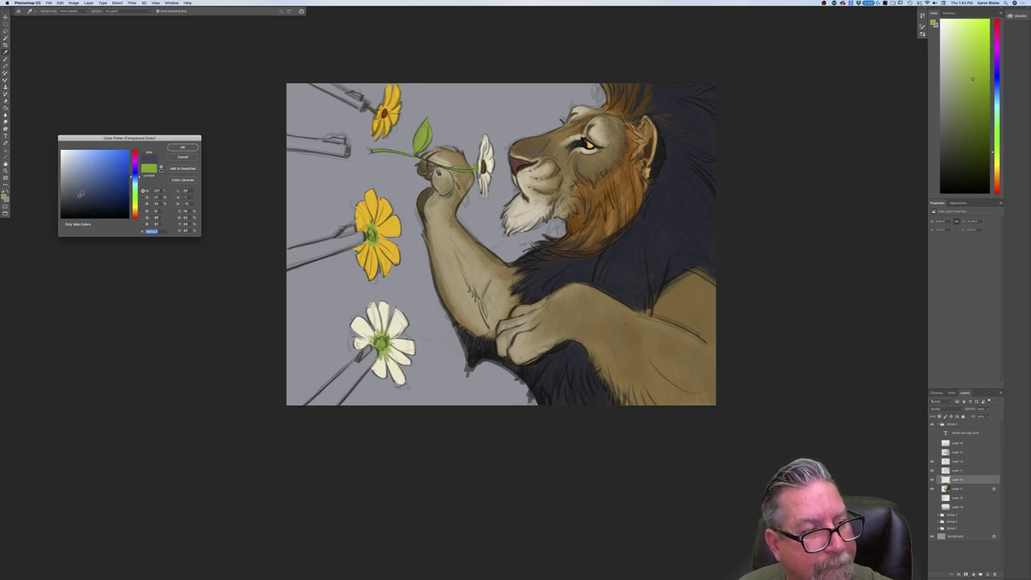
key("Return")
left_click_drag(371, 359, 340, 392)
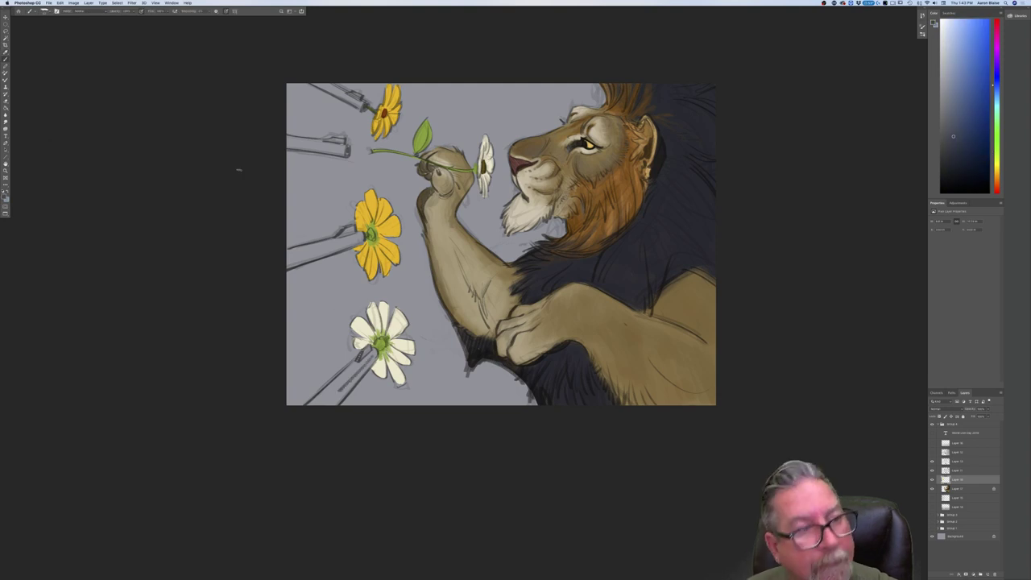
left_click(141, 12)
left_click_drag(370, 358, 333, 408)
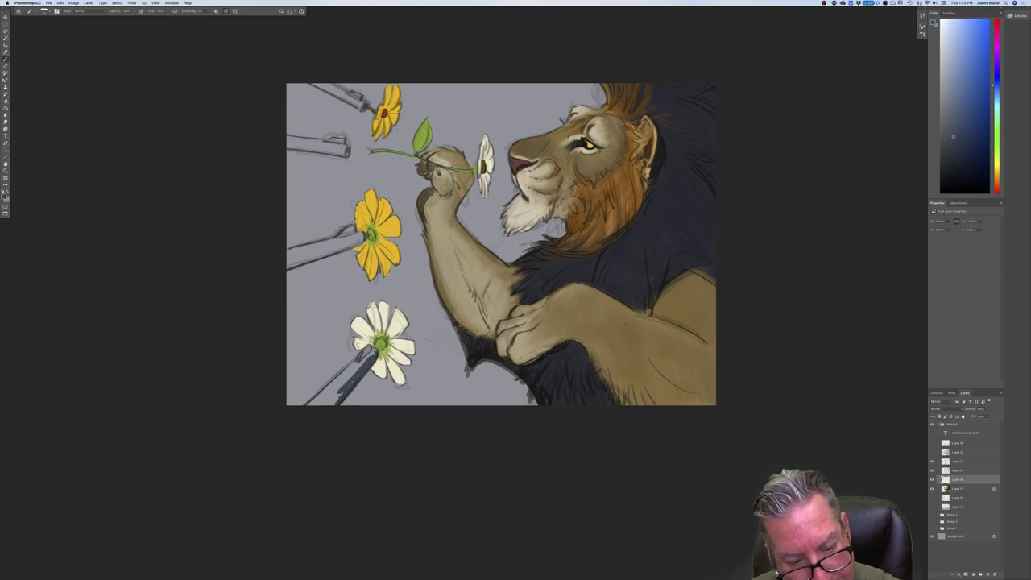
left_click_drag(377, 351, 373, 358)
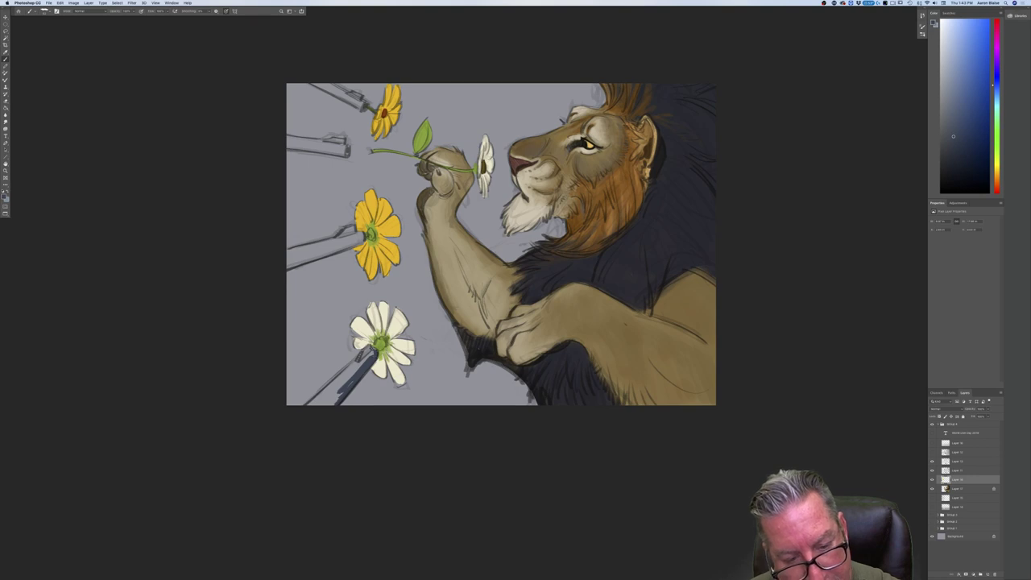
mouse_move(370, 347)
left_mouse_down()
mouse_move(356, 362)
mouse_move(370, 354)
left_mouse_up()
left_click_drag(344, 389, 330, 405)
mouse_move(364, 356)
left_mouse_down()
mouse_move(307, 406)
mouse_move(333, 398)
mouse_move(348, 374)
mouse_move(340, 385)
left_mouse_up()
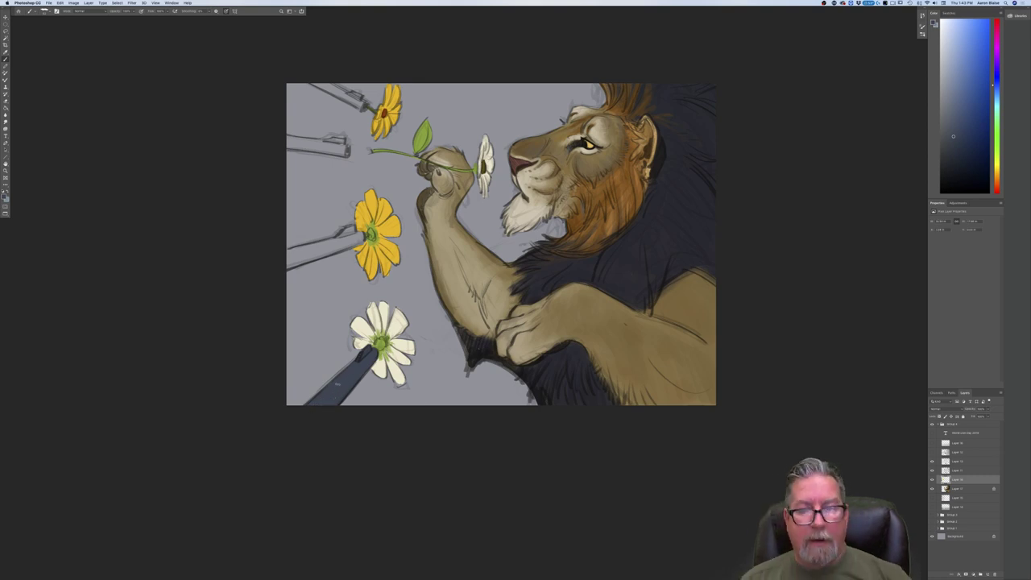
Fill the gun barrel behind the middle yellow daisy with the same dark slate blue.
left_click_drag(361, 232, 363, 240)
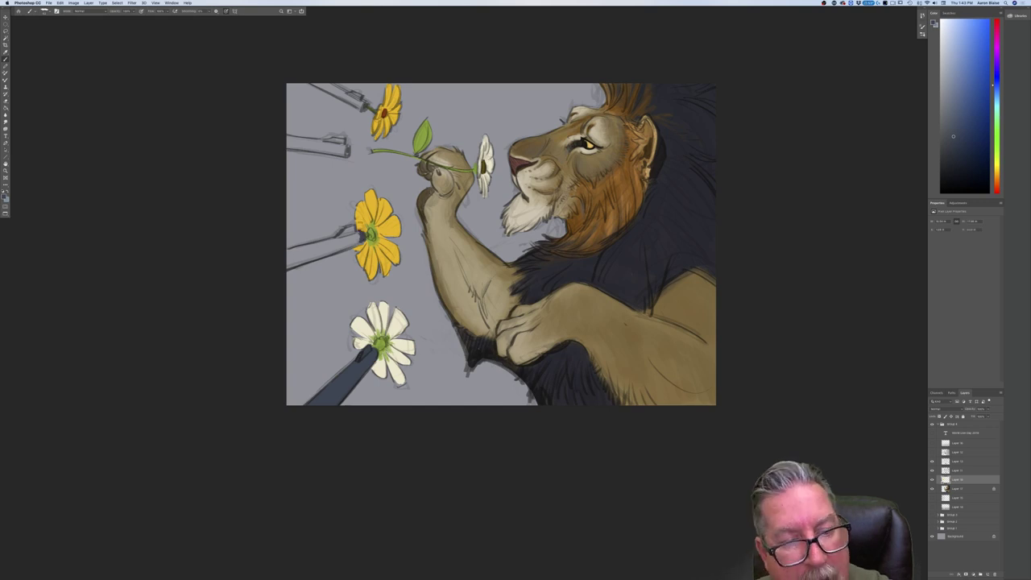
mouse_move(358, 233)
left_mouse_down()
mouse_move(360, 244)
mouse_move(288, 269)
mouse_move(344, 246)
mouse_move(356, 229)
mouse_move(311, 258)
mouse_move(323, 249)
mouse_move(293, 249)
left_mouse_up()
left_click_drag(335, 238, 282, 256)
left_click_drag(319, 253, 289, 261)
left_click_drag(312, 253, 284, 261)
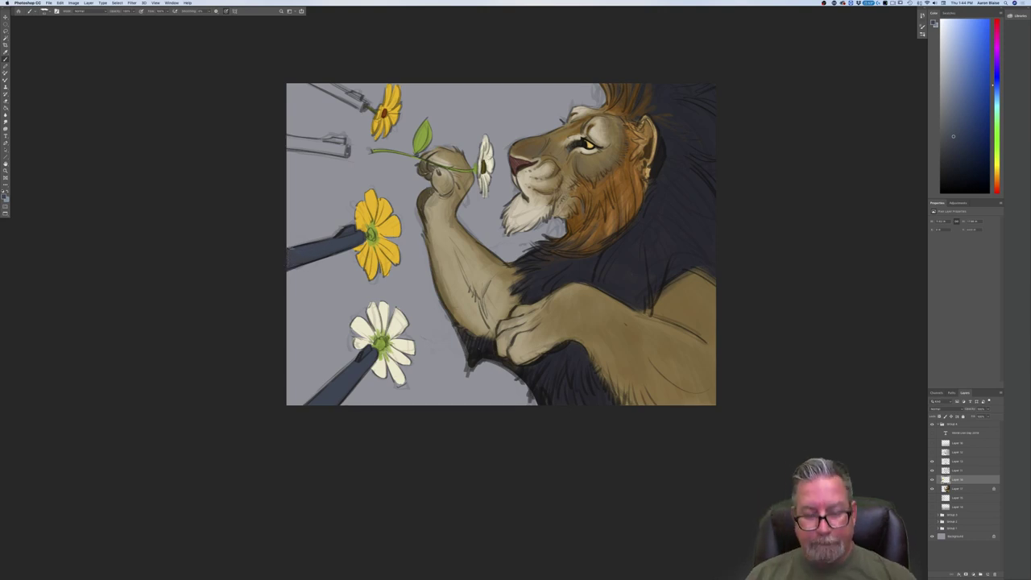
Fill the empty gun barrel facing the held daisy's stem, including its front sight, with dark slate blue.
key("super+equal")
left_click_drag(113, 397, 161, 445)
left_click_drag(360, 240, 361, 240)
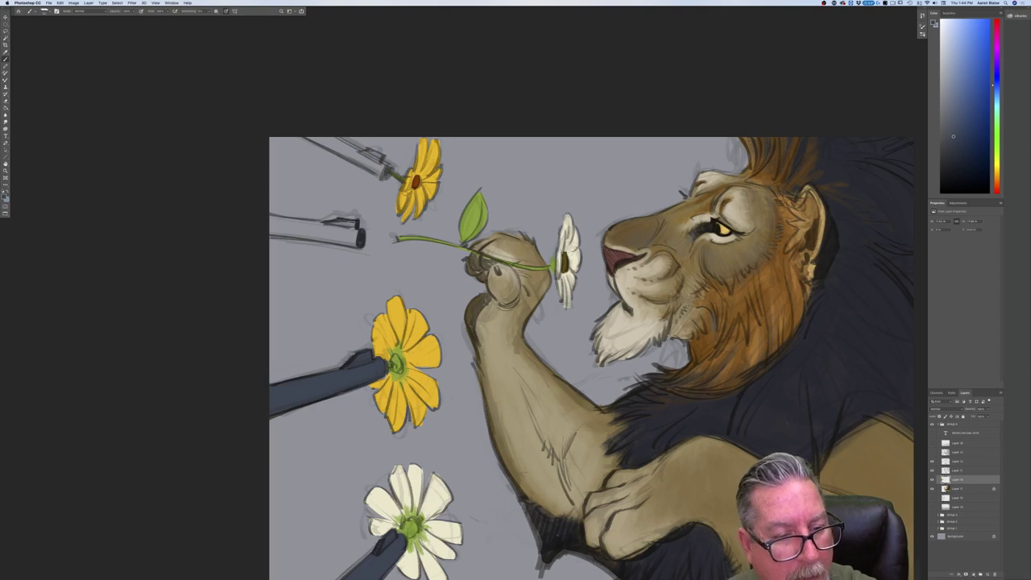
mouse_move(357, 226)
left_mouse_down()
mouse_move(261, 214)
mouse_move(338, 225)
mouse_move(266, 215)
mouse_move(355, 241)
mouse_move(262, 237)
mouse_move(355, 245)
mouse_move(259, 231)
mouse_move(347, 238)
mouse_move(269, 229)
left_mouse_up()
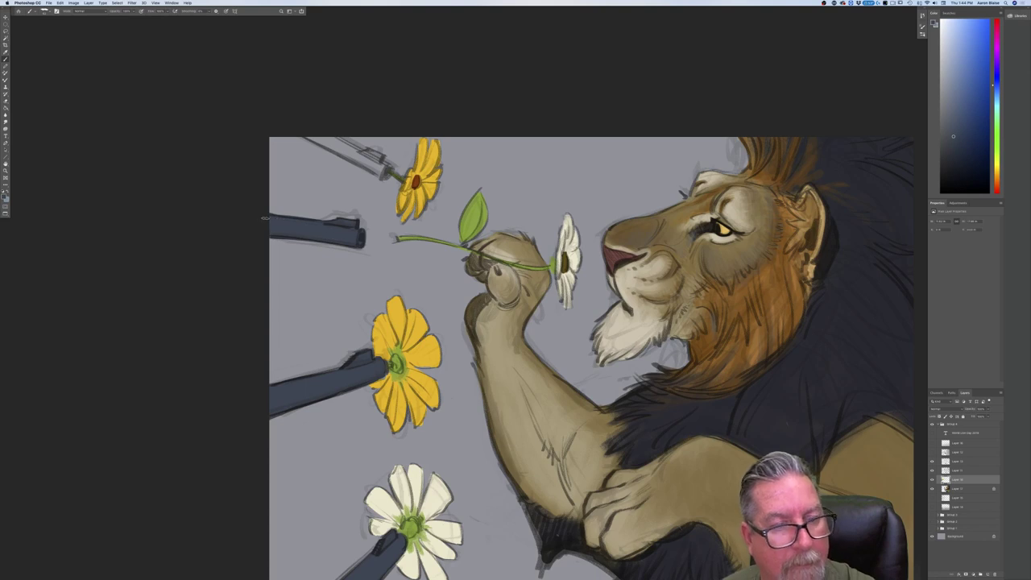
Fill the uppermost gun barrel and its sight with dark slate blue up to the canvas edge.
left_click_drag(387, 168, 338, 138)
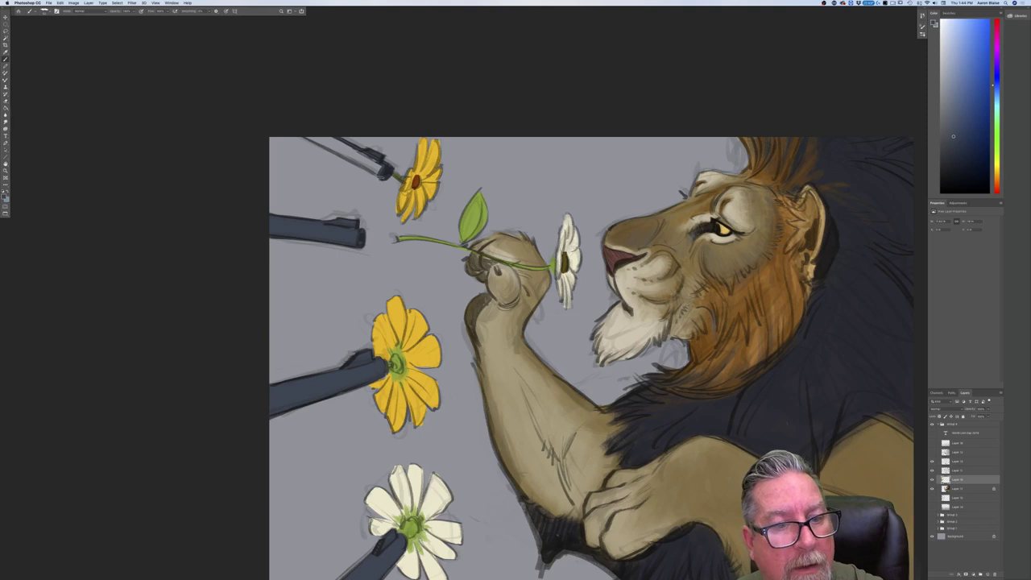
mouse_move(382, 177)
left_mouse_down()
mouse_move(295, 134)
mouse_move(382, 173)
mouse_move(309, 135)
left_mouse_up()
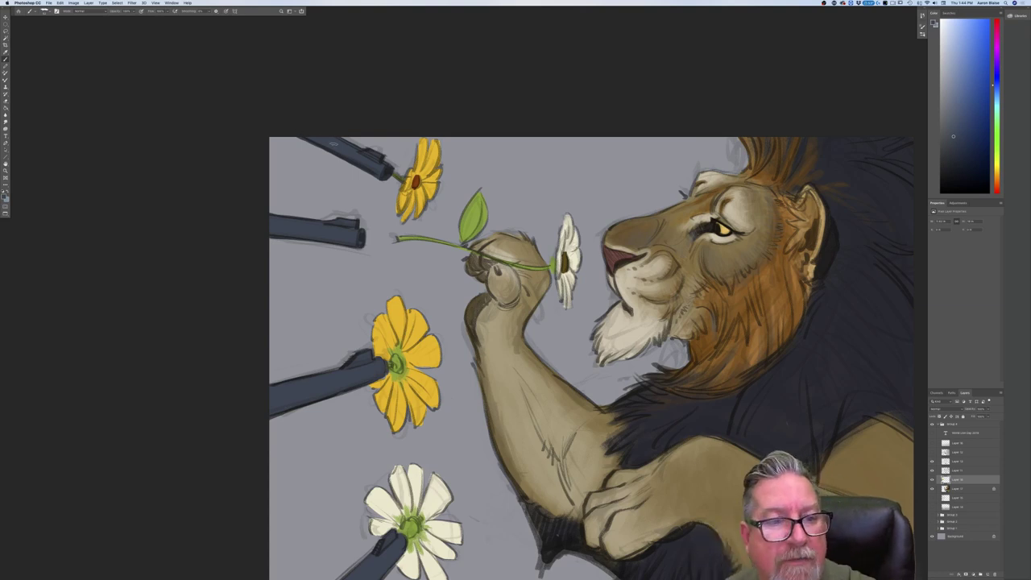
left_click_drag(364, 149, 334, 133)
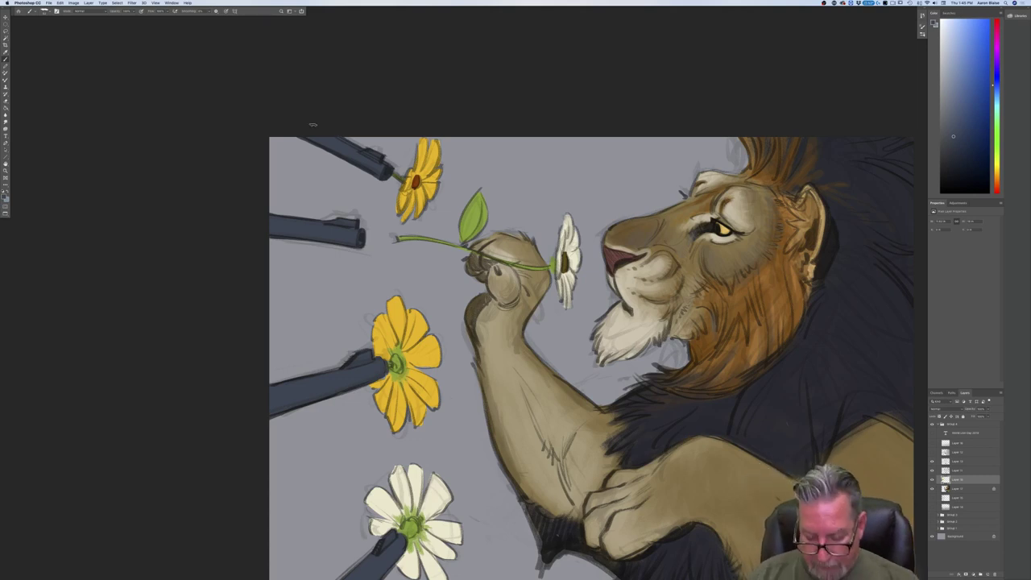
key("super+minus")
key("super+minus")
key("super+plus")
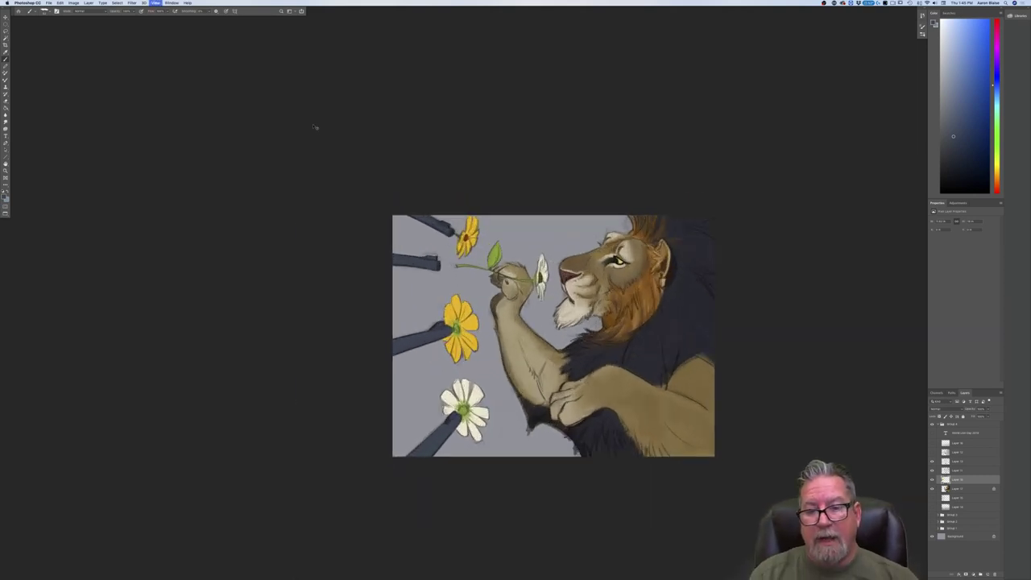
key("super+plus")
key("super+minus")
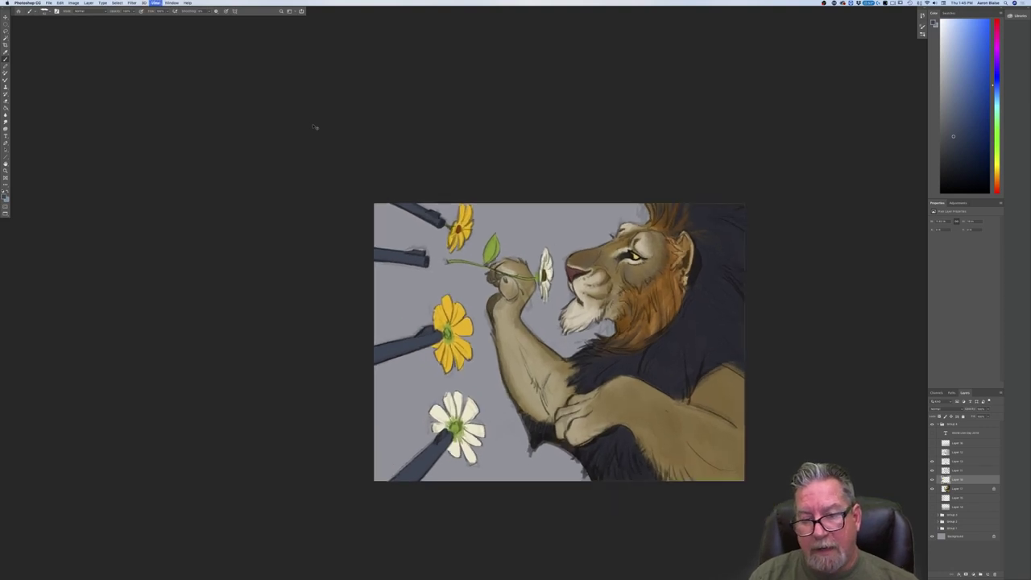
key("super+plus")
key("super+plus")
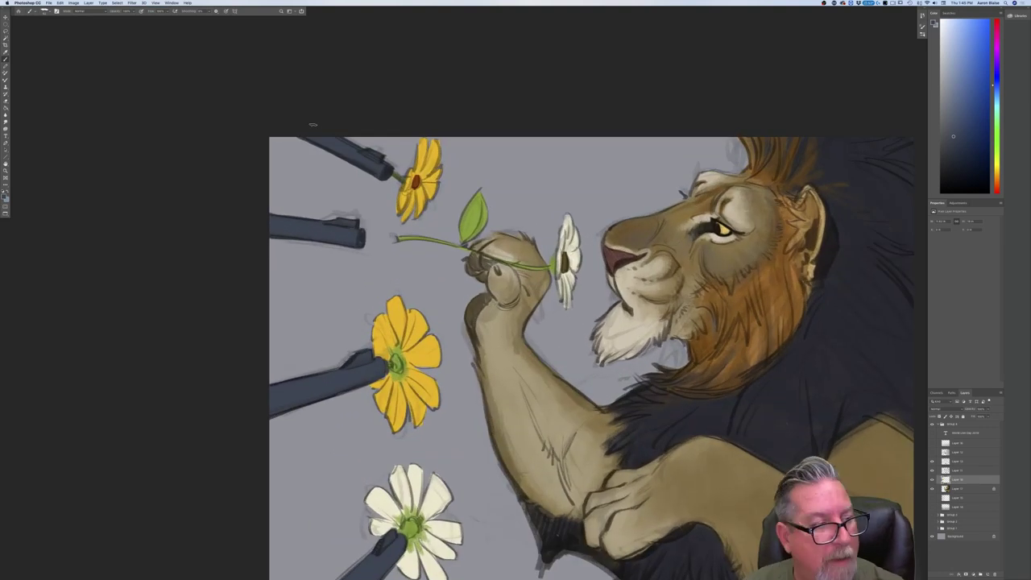
Set the brush colour to very dark brown and darken the raised paw's pads and the fur behind its wrist on the lion's colour layer.
left_click(5, 197)
left_click_drag(134, 214, 135, 211)
left_click(89, 204)
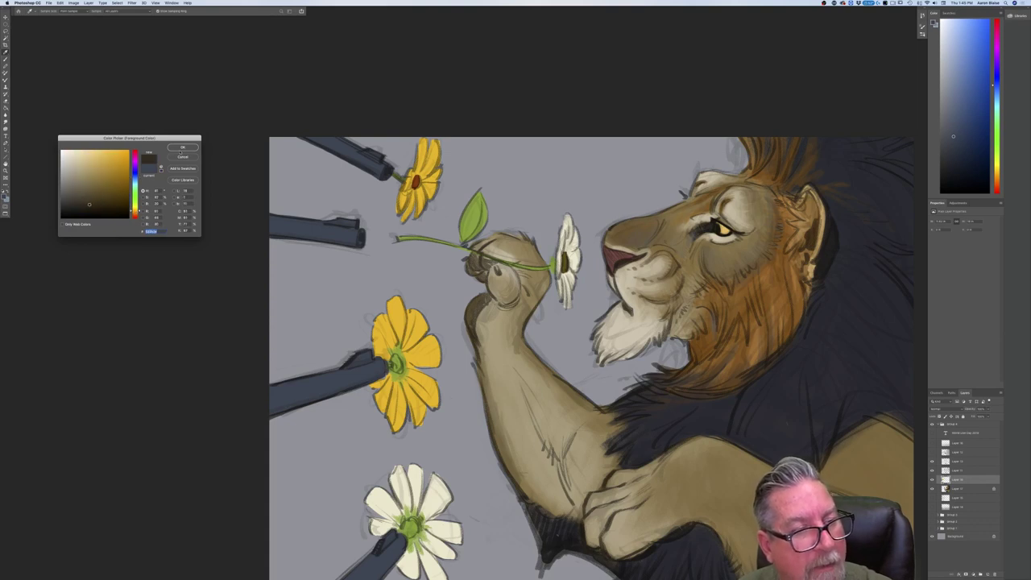
left_click(182, 148)
key("b")
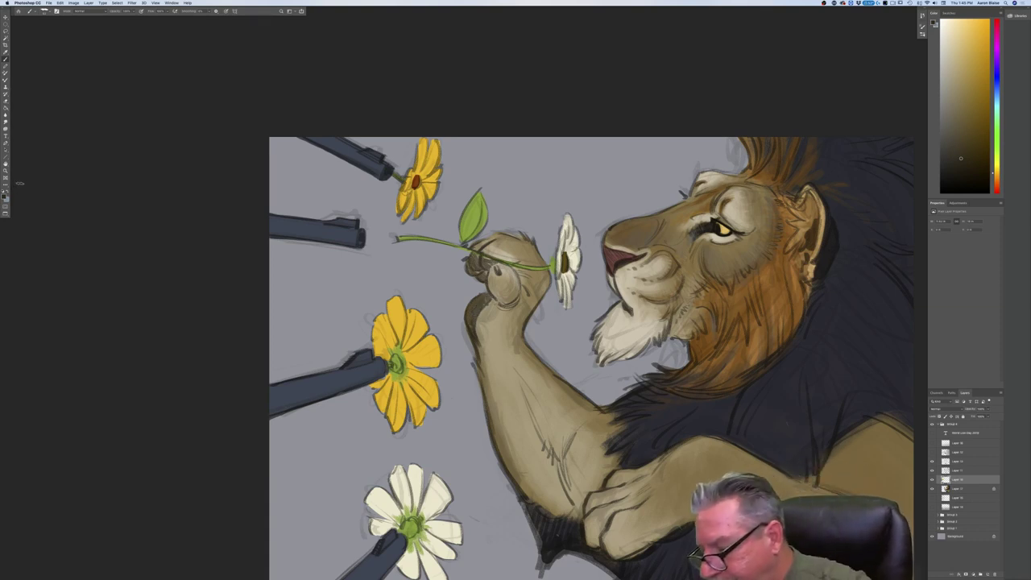
left_click(950, 490)
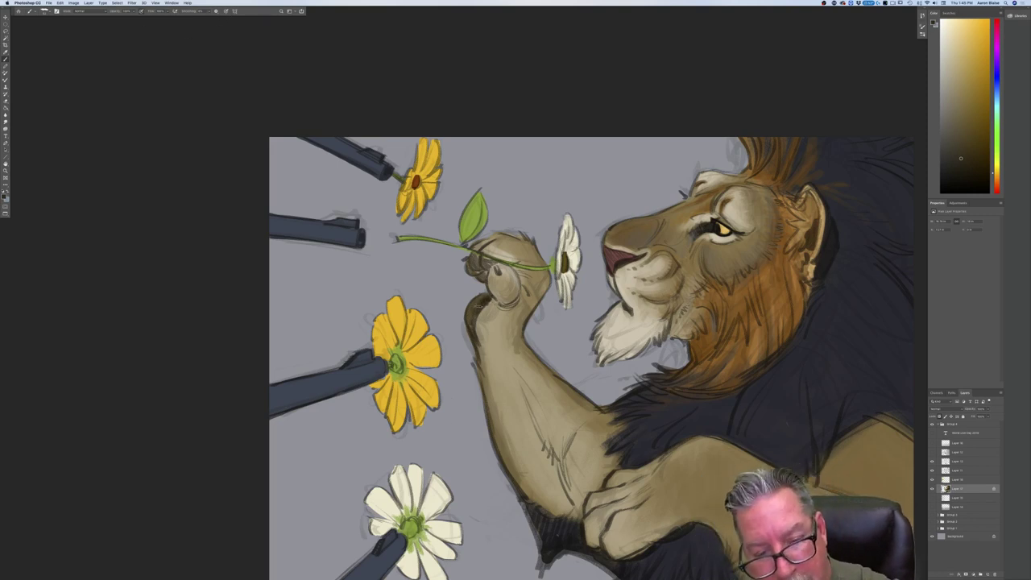
left_click_drag(474, 306, 472, 332)
mouse_move(488, 266)
left_mouse_down()
mouse_move(480, 280)
mouse_move(478, 260)
mouse_move(471, 265)
mouse_move(472, 275)
mouse_move(482, 271)
left_mouse_up()
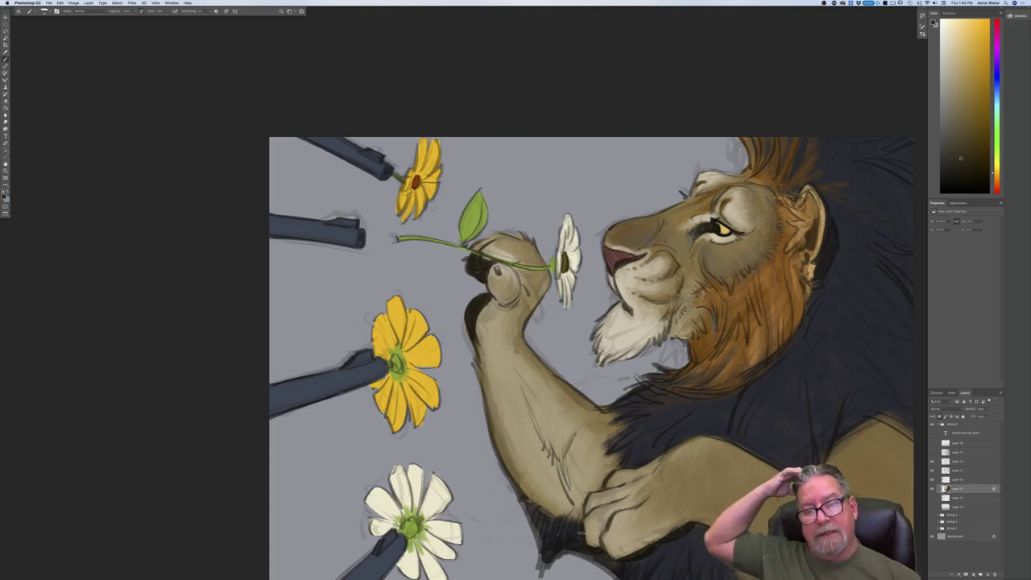
key("super+minus")
key("super+minus")
key("super+minus")
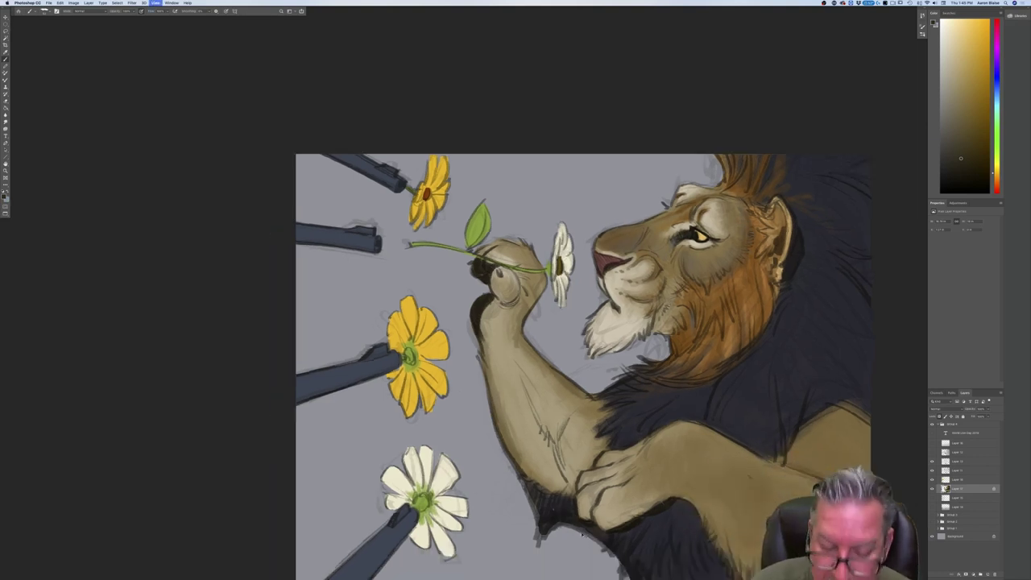
key("super+plus")
key("super+plus")
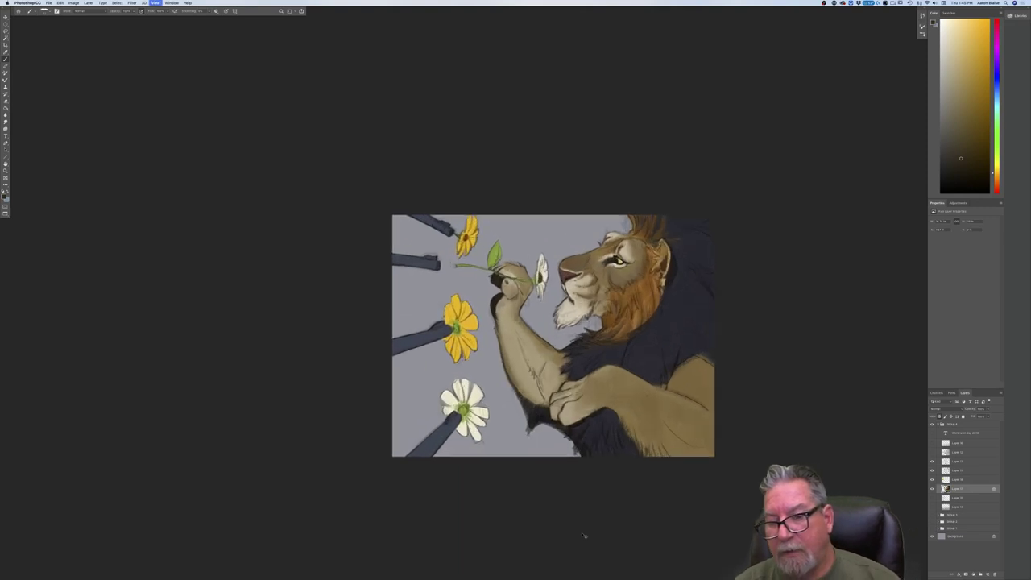
Set the brush colour to a dark reddish brown and, with a different textured brush, work warmer strokes over the lion's navy mane.
left_click_drag(210, 397, 157, 420)
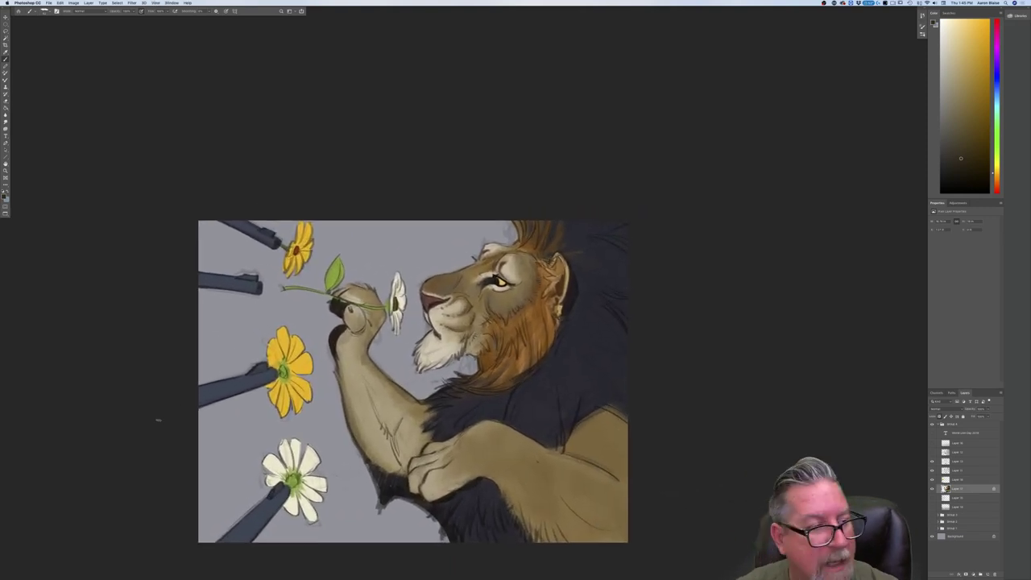
left_click(4, 197)
left_click(574, 396)
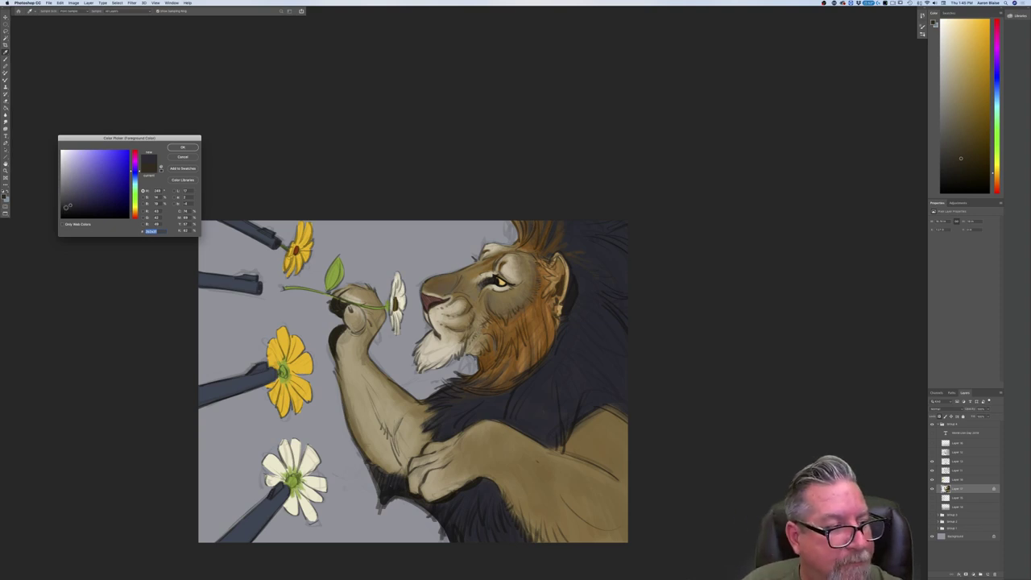
left_click(64, 200)
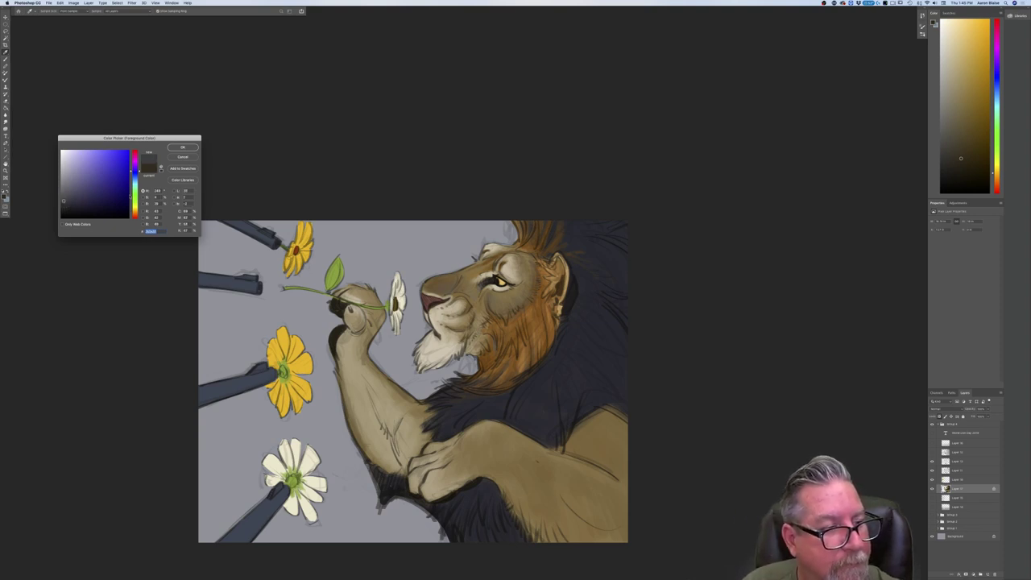
left_click(134, 213)
left_click_drag(67, 203, 73, 205)
left_click(182, 148)
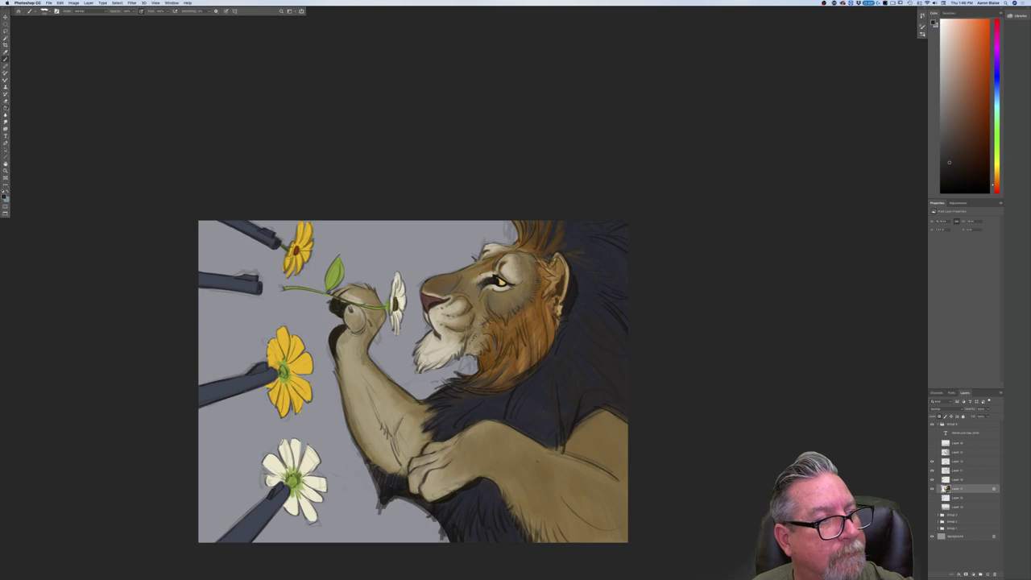
left_click(46, 10)
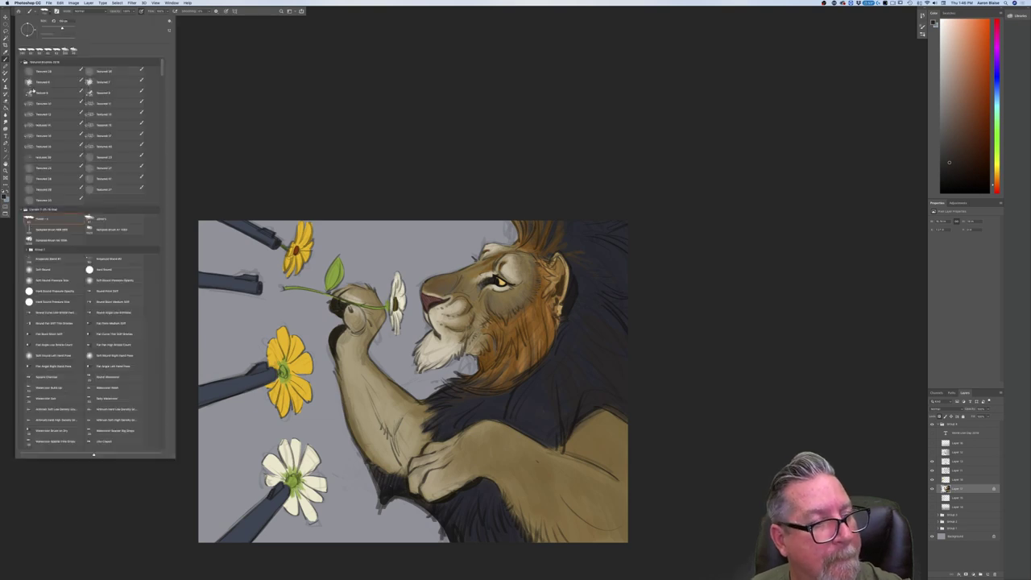
left_click(99, 220)
left_click(555, 434)
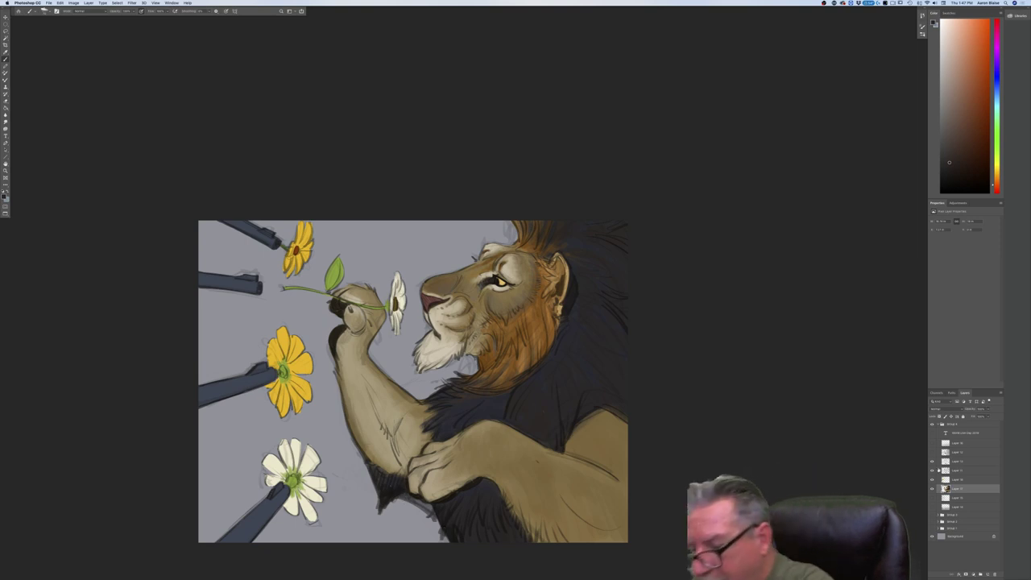
Tidy the ragged edge of the dark fur beneath the lion's arms, alternating between the line-art and colour layers.
left_click(950, 471)
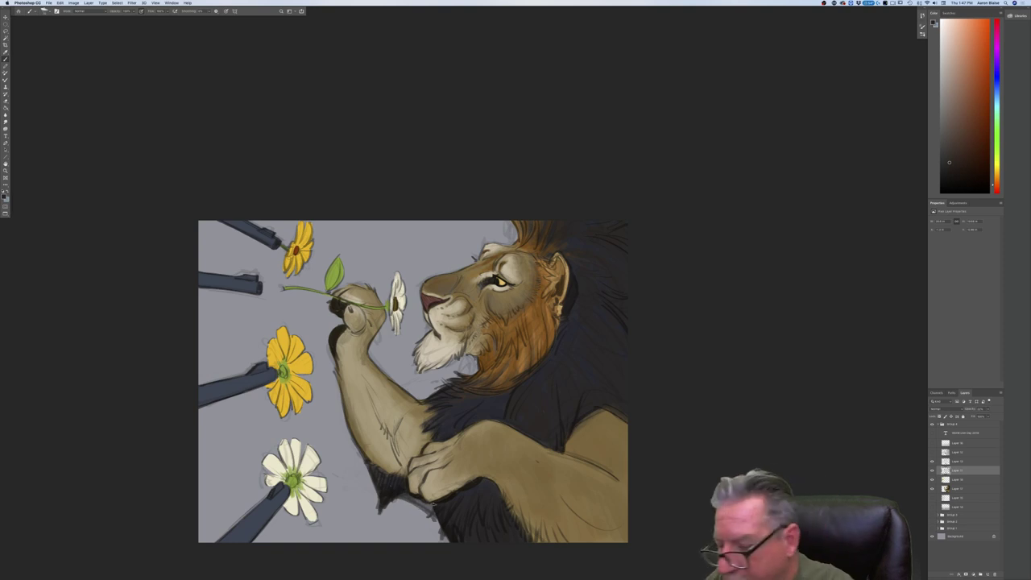
left_click(958, 461)
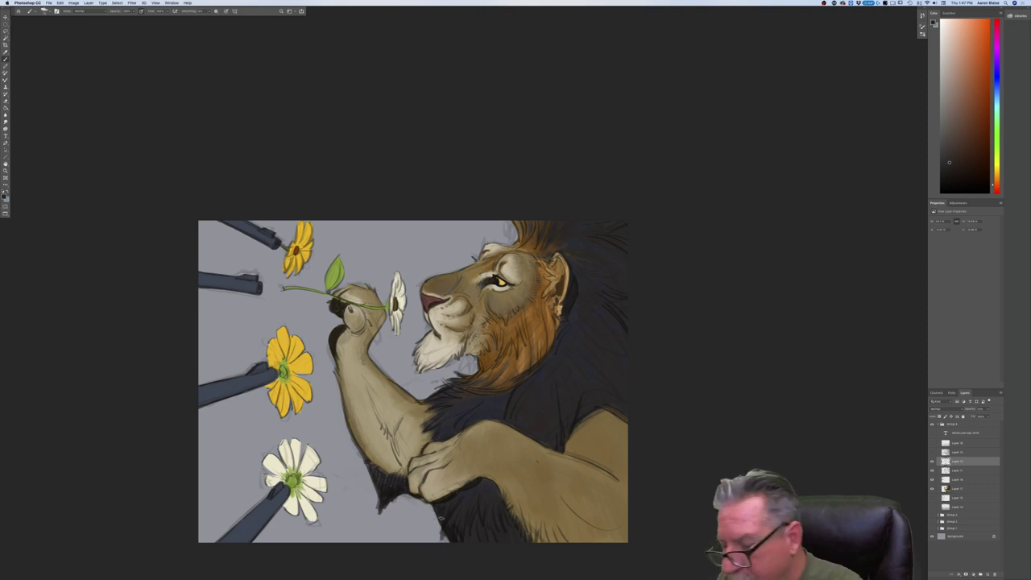
left_click(954, 489)
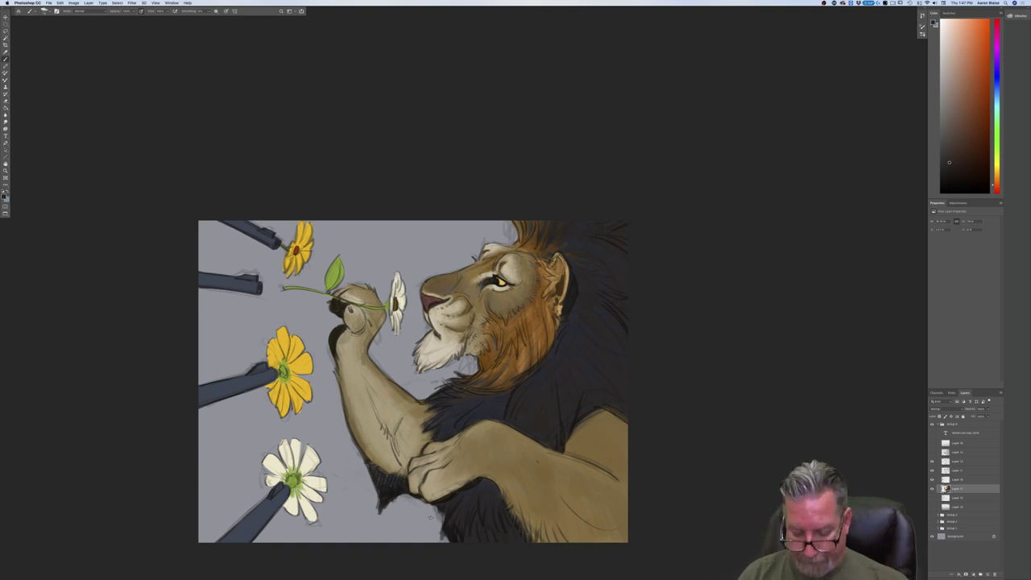
key("super+minus")
key("super+minus")
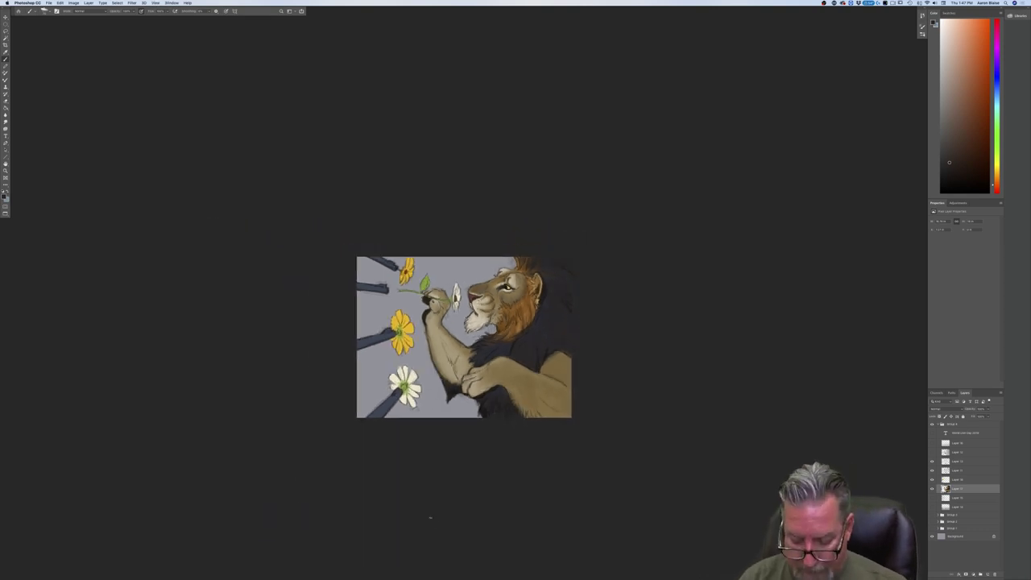
key("super+plus")
key("super+plus")
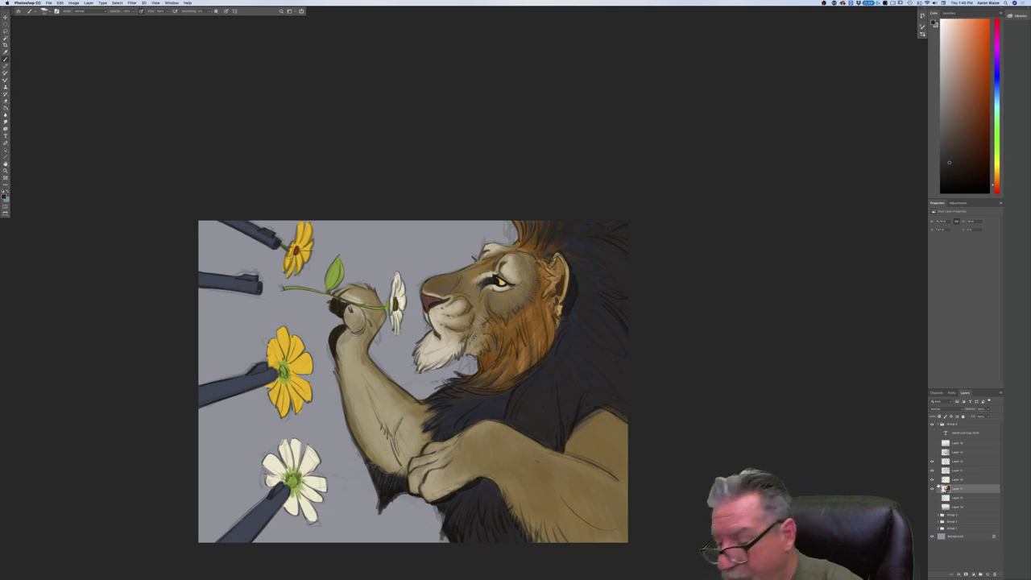
left_click(947, 462)
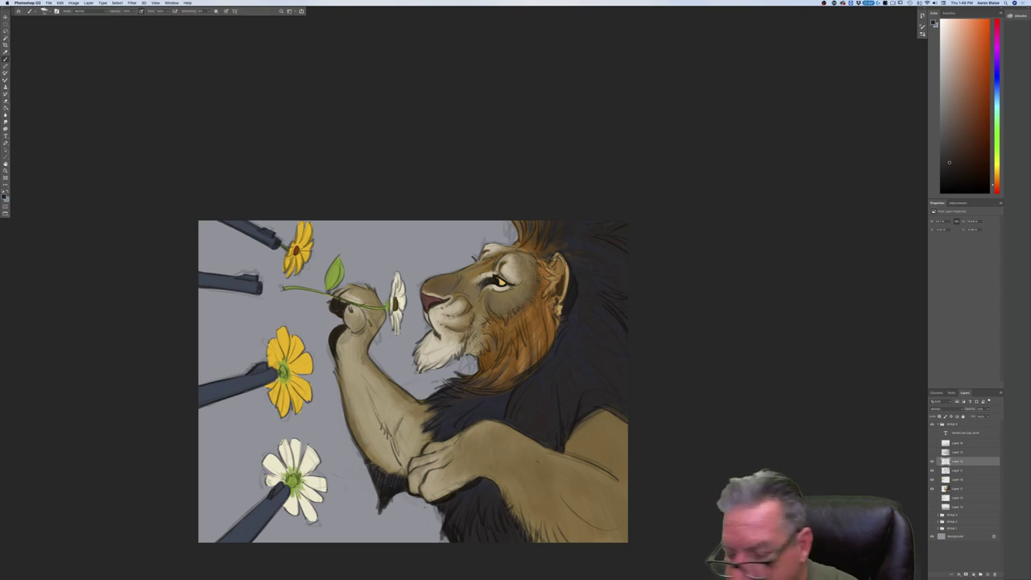
left_click(955, 488)
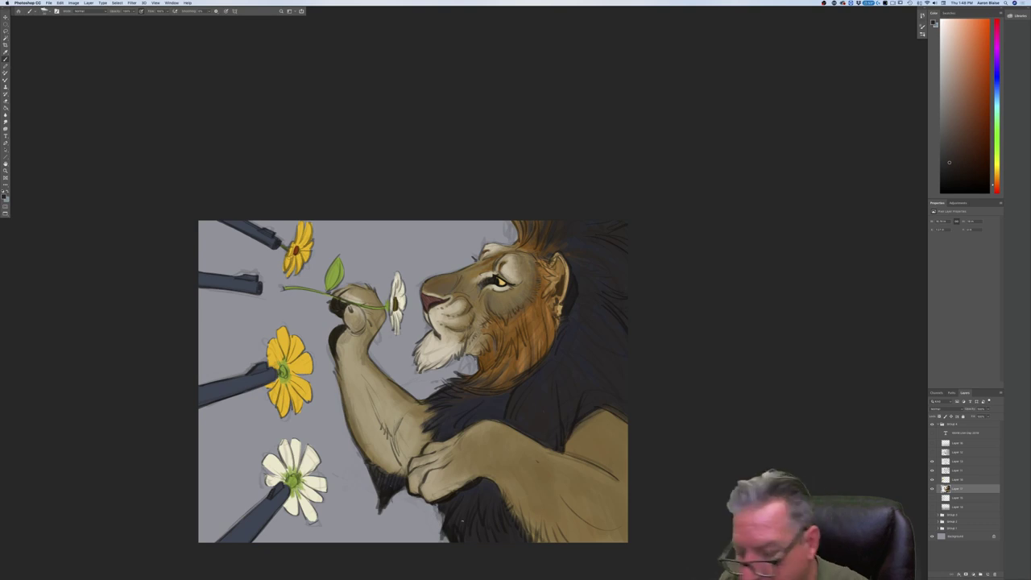
Remove the stray sketch lines near the chin and the hatch marks on the raised forearm from the line-art layers.
left_click(957, 470)
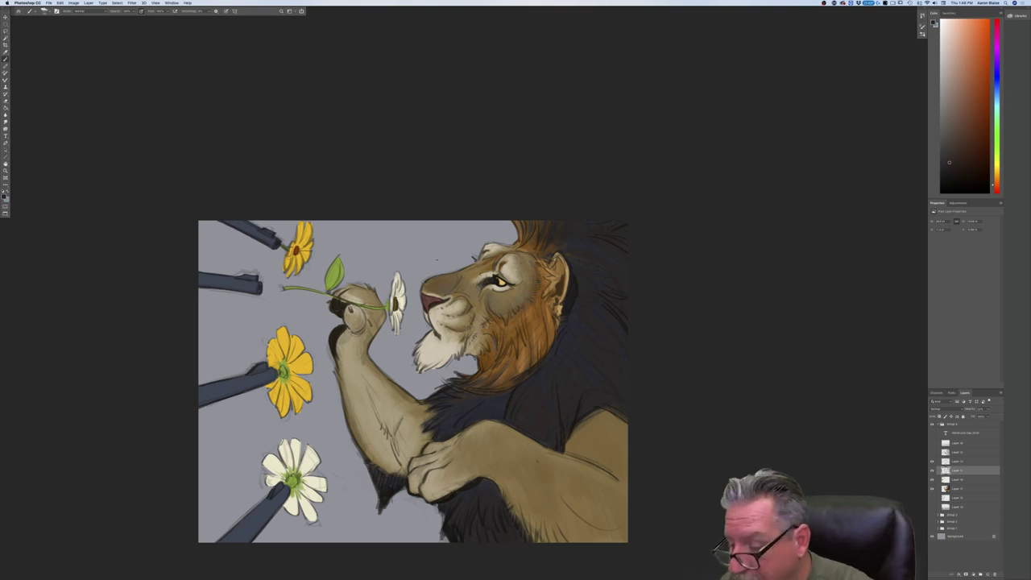
left_click(956, 462)
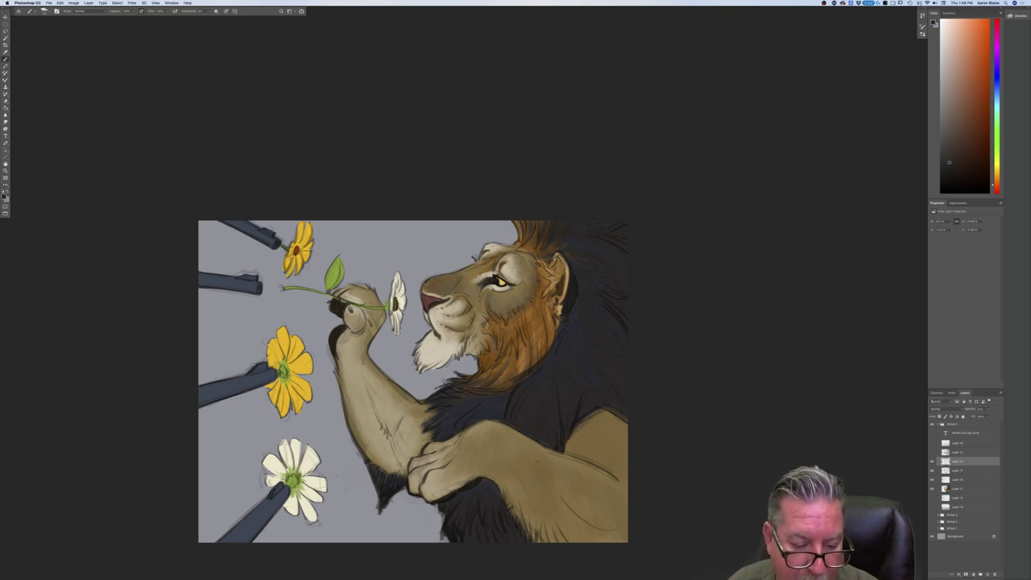
left_click(957, 471)
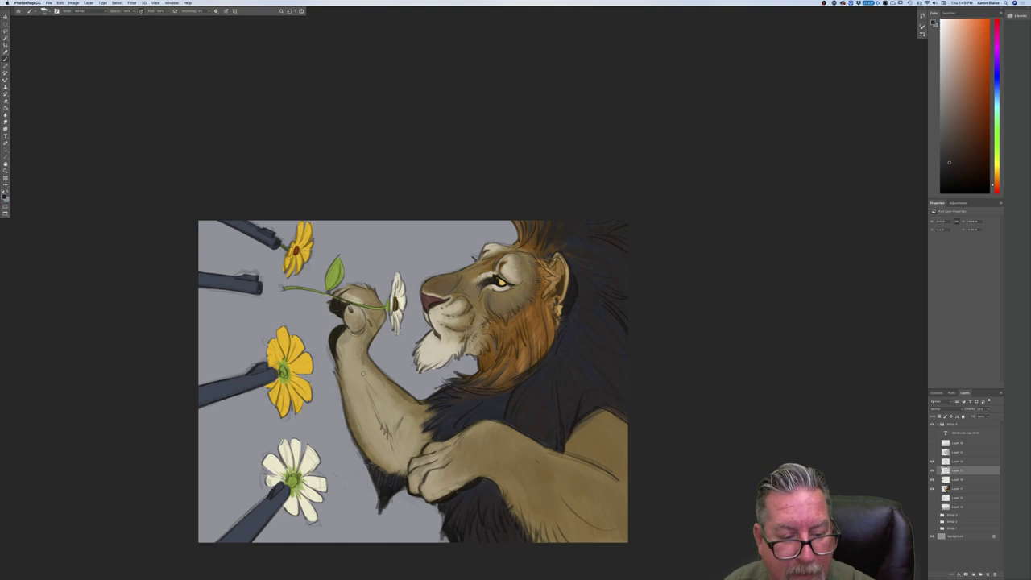
key("alt+bracketright")
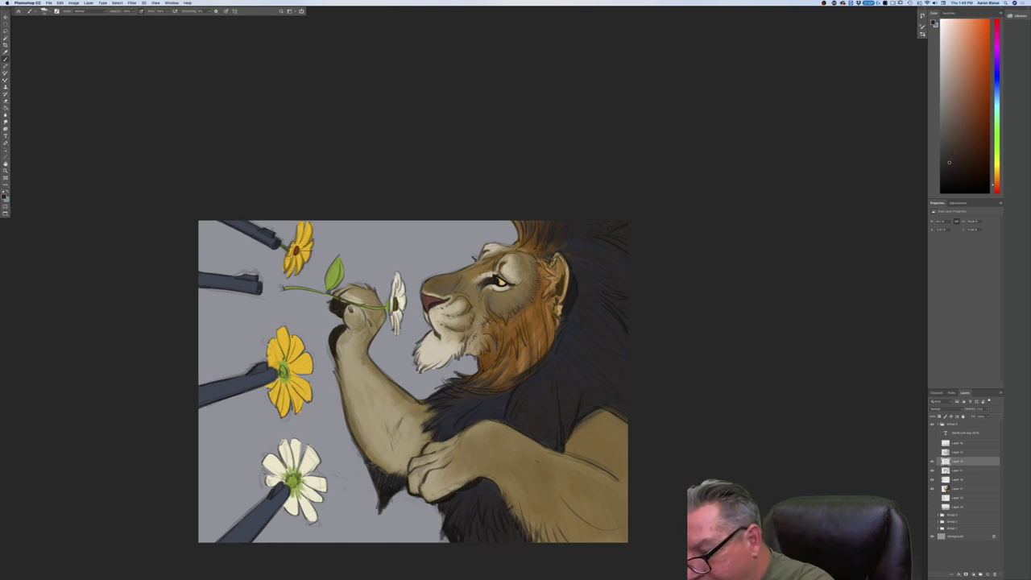
left_click(957, 470)
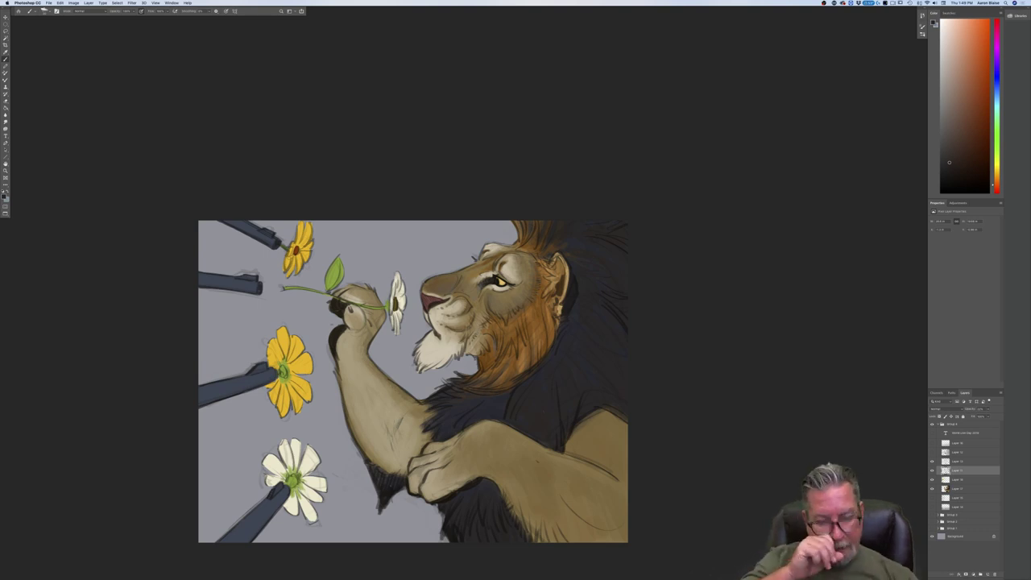
key("super+minus")
key("super+minus")
key("super+minus")
key("super+equal")
key("super+equal")
key("super+equal")
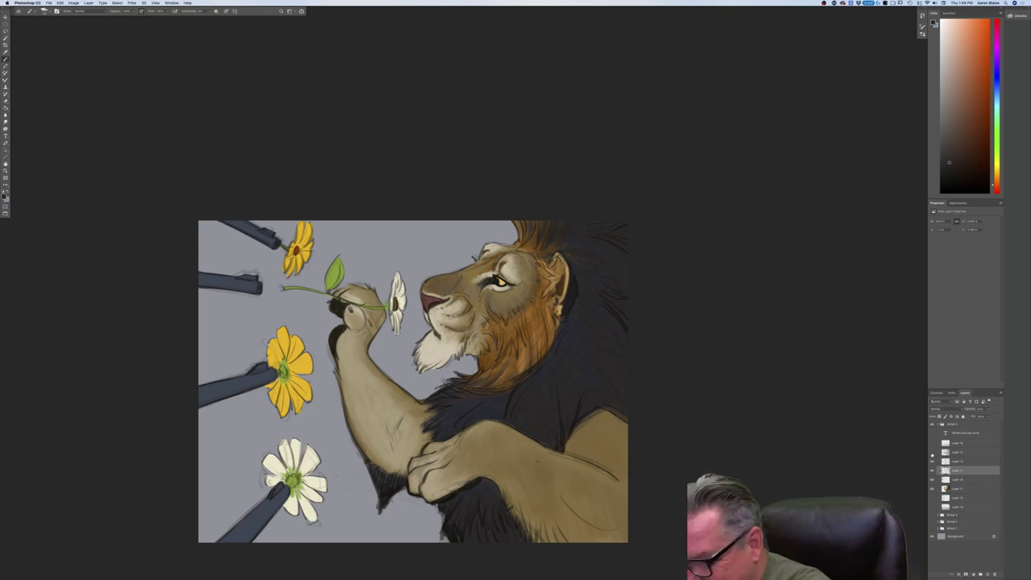
Add a new empty layer directly above the uppermost visible line-art layer.
left_click(958, 460)
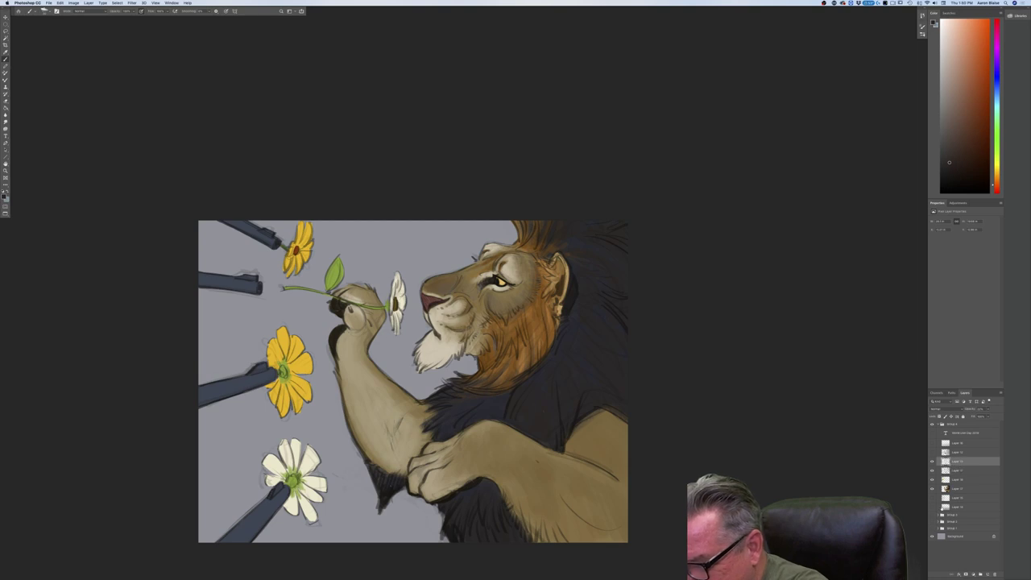
left_click(932, 452)
left_click(932, 452)
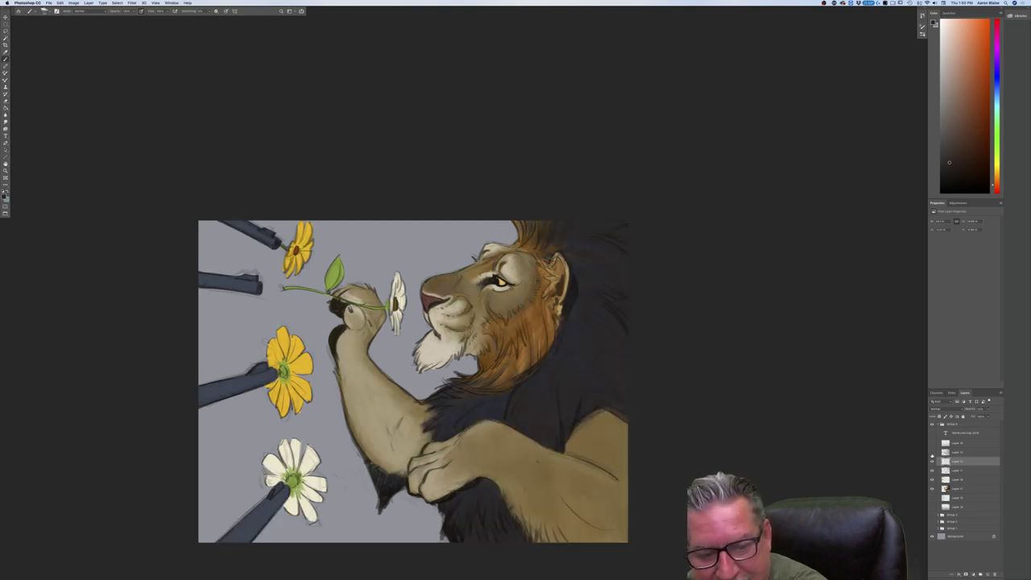
left_click(986, 574)
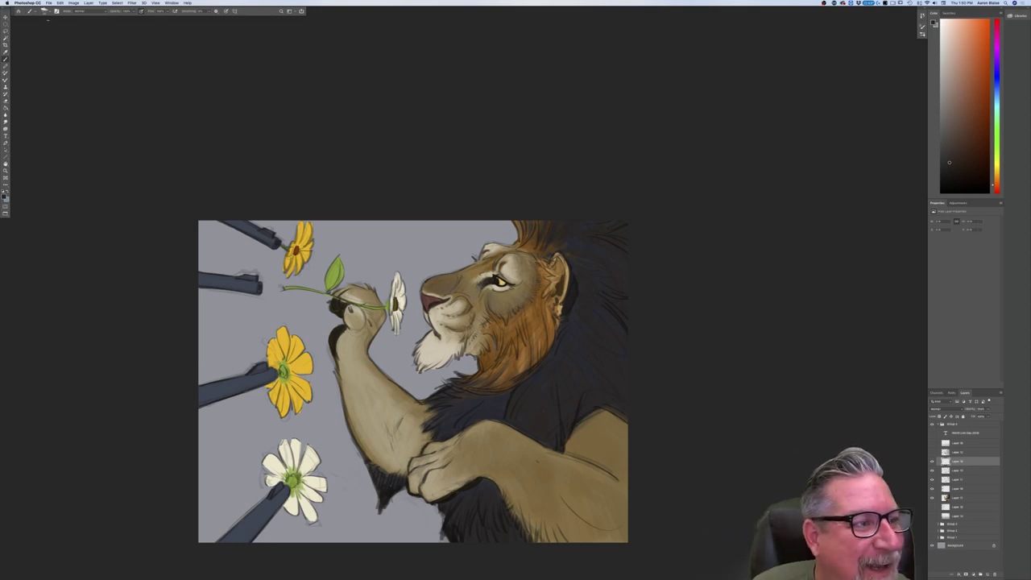
Choose the Hard Round brush and review its brush settings.
right_click(49, 22)
left_click(84, 269)
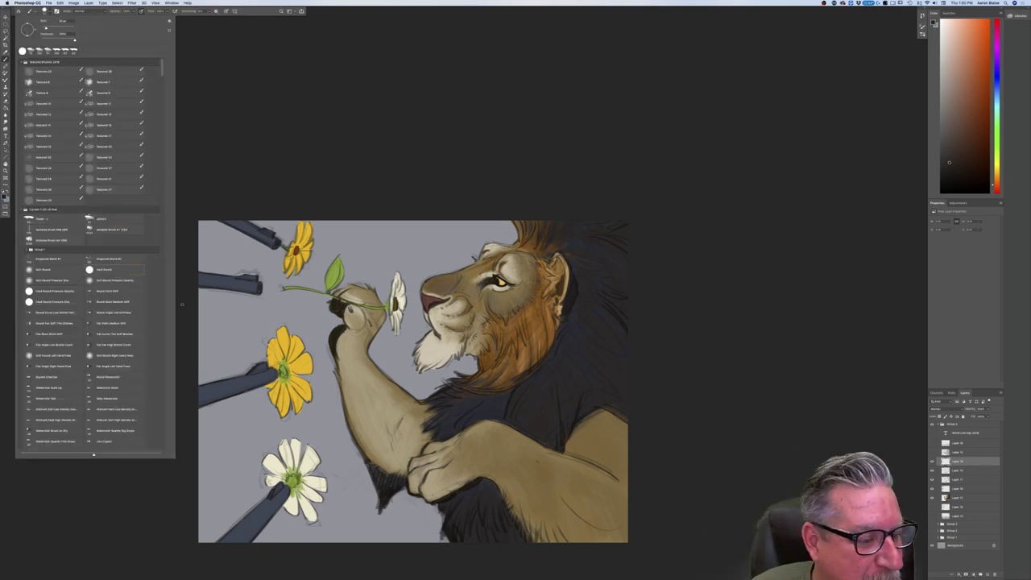
left_click(252, 177)
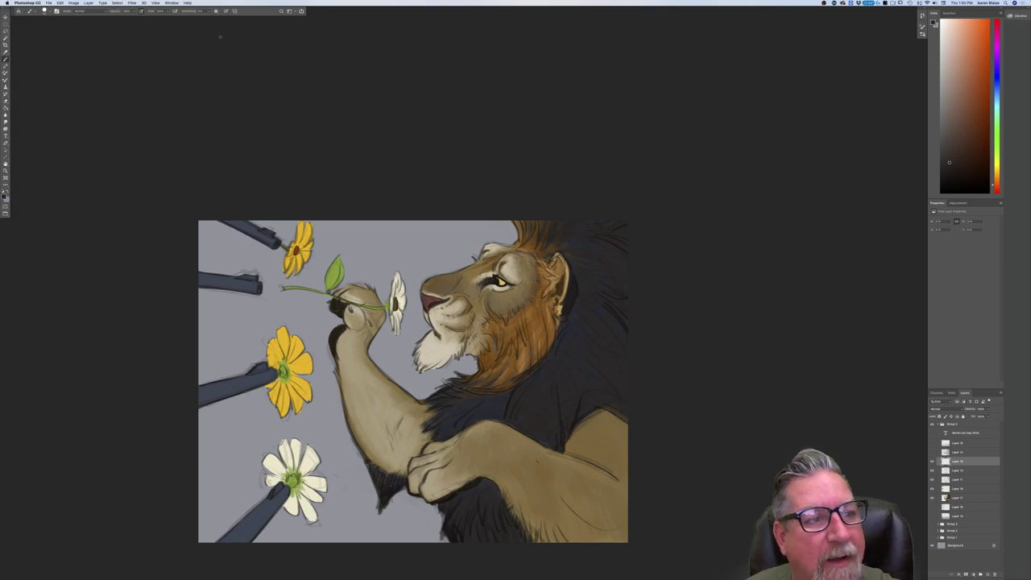
left_click(57, 10)
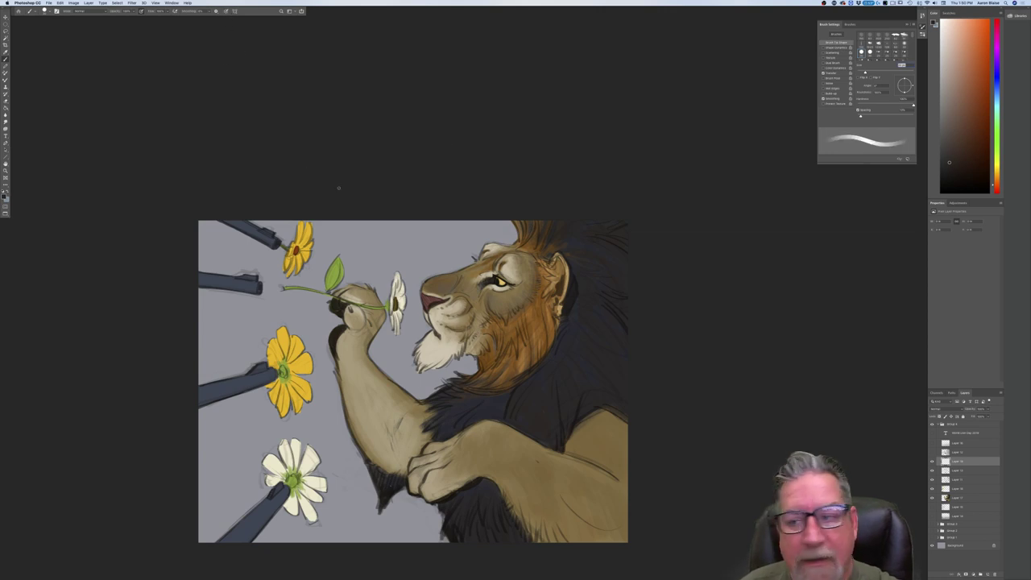
key("F5")
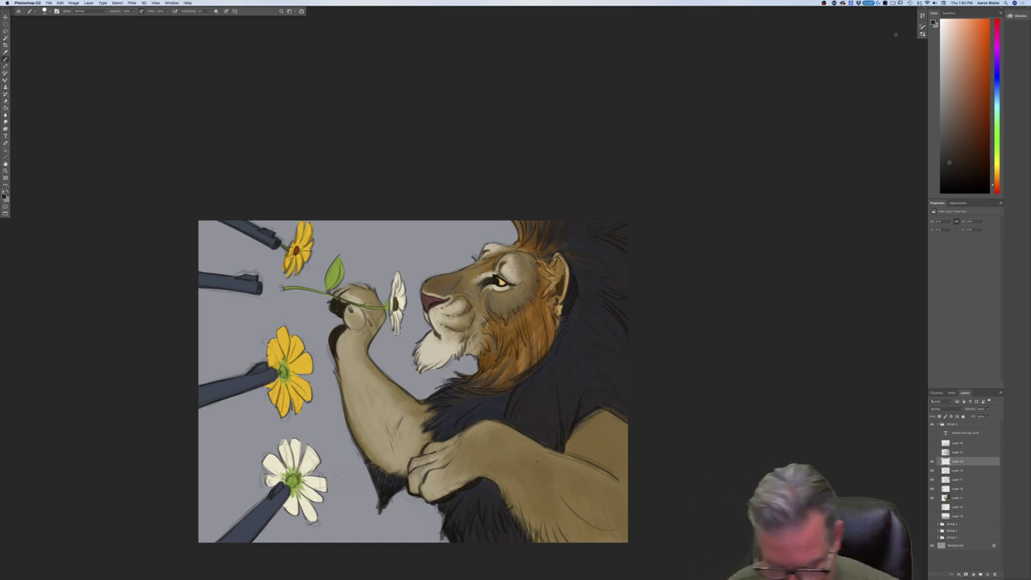
Set the foreground colour to a mid-tone warm grey for painting shadows.
key("super+plus")
left_click(5, 195)
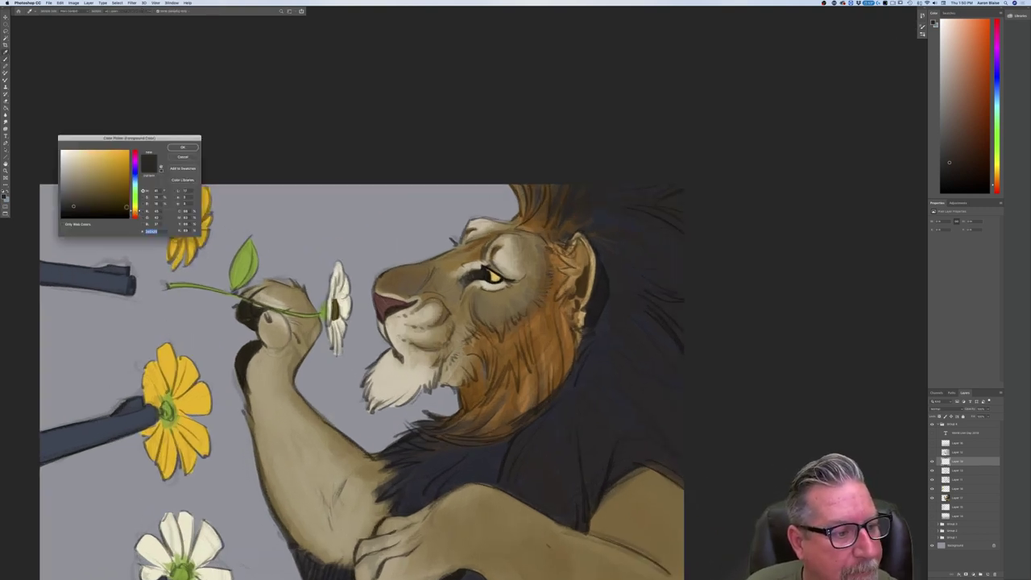
left_click(75, 178)
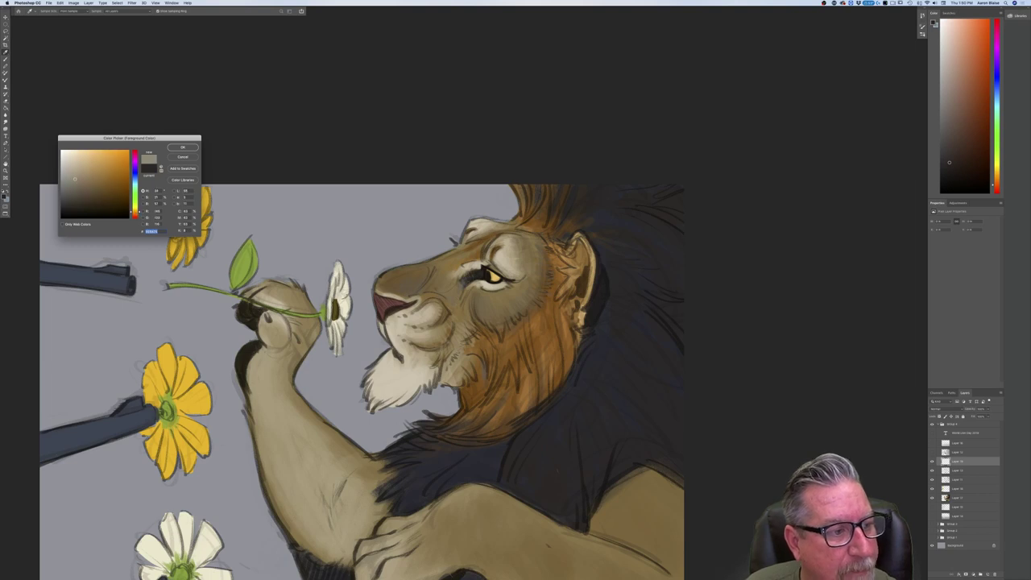
left_click(183, 147)
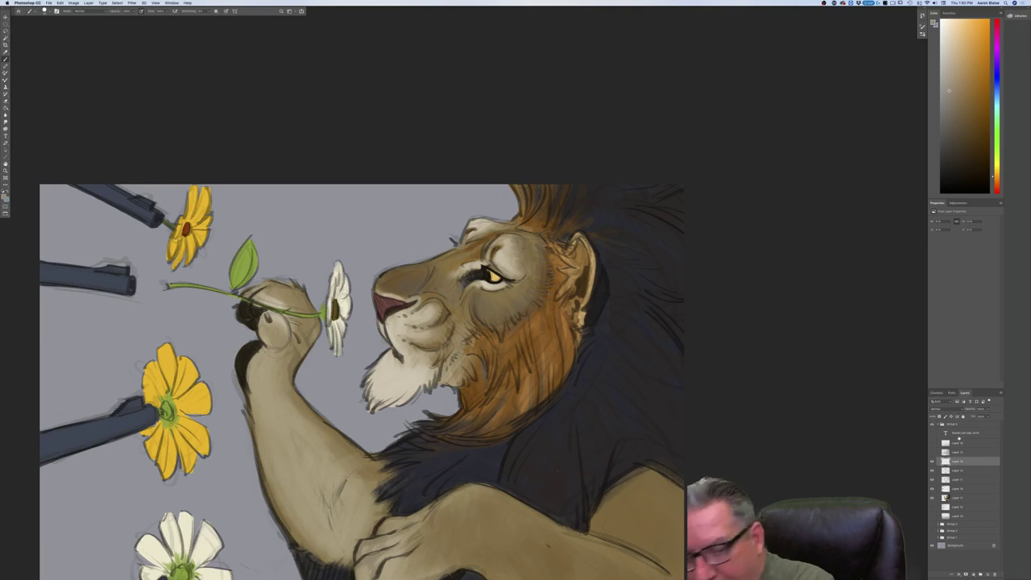
Set the new empty layer's blend mode to Multiply.
mouse_move(211, 579)
left_mouse_down()
mouse_move(249, 563)
mouse_move(369, 462)
mouse_move(319, 473)
left_mouse_up()
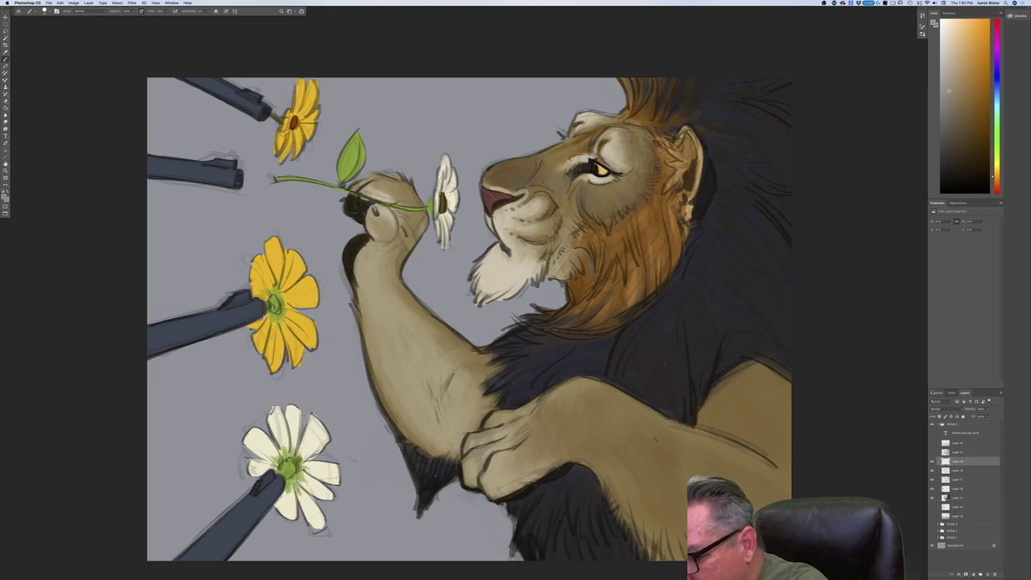
left_click(939, 408)
left_click(929, 425)
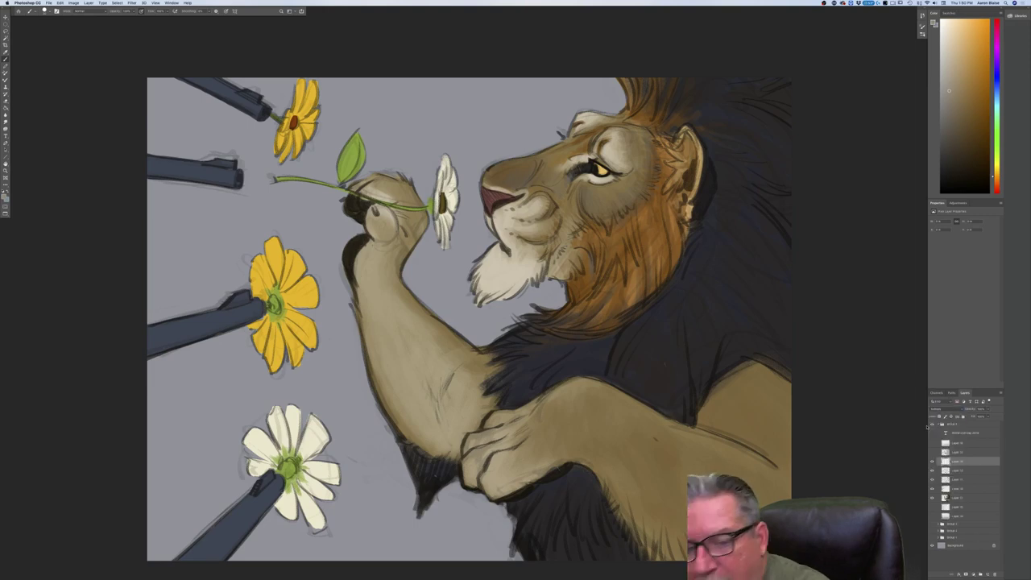
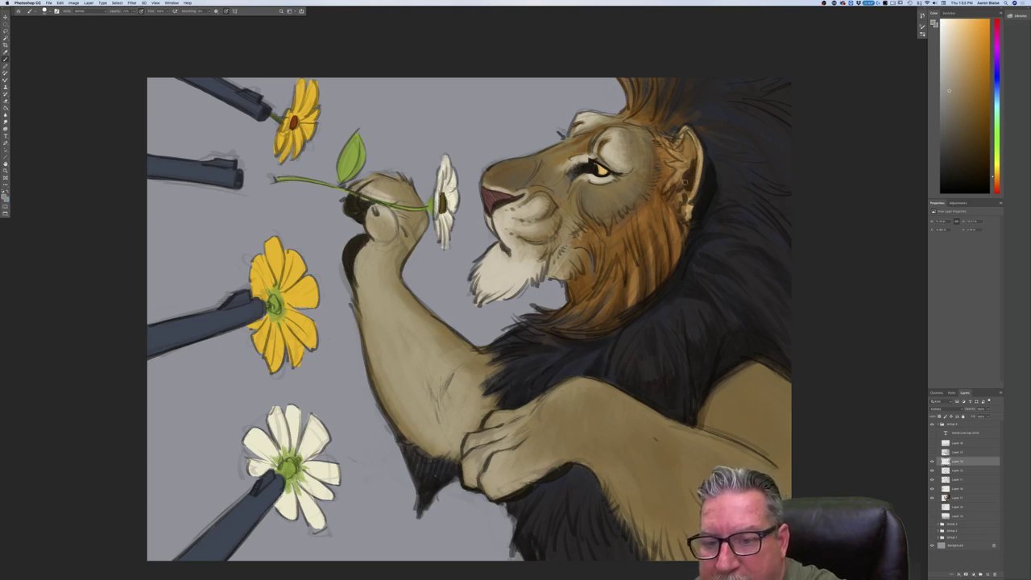
Choose a slightly darker warm grey and shade the orange fur between the lion's cheek and ear.
left_click(4, 196)
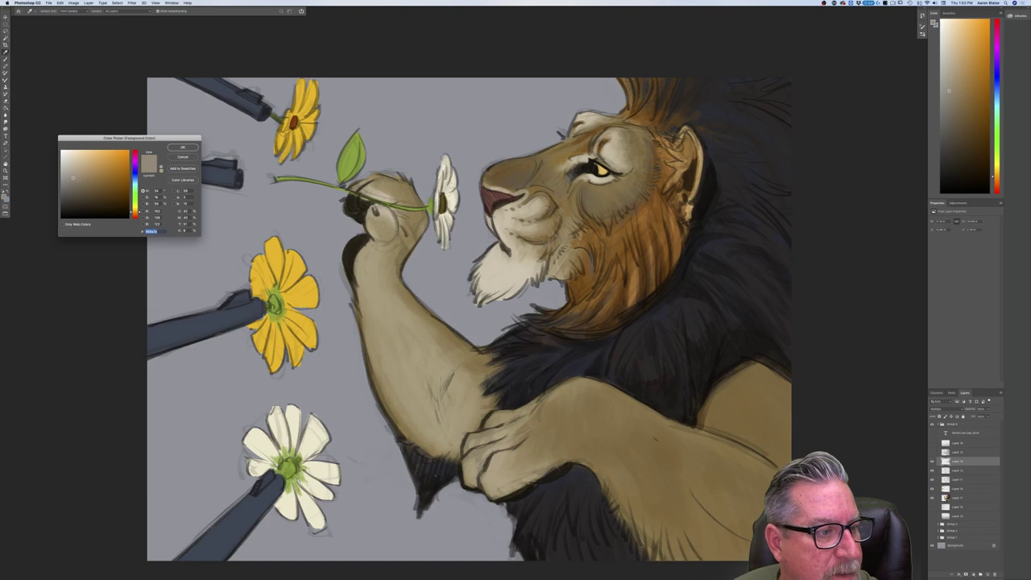
left_click(184, 147)
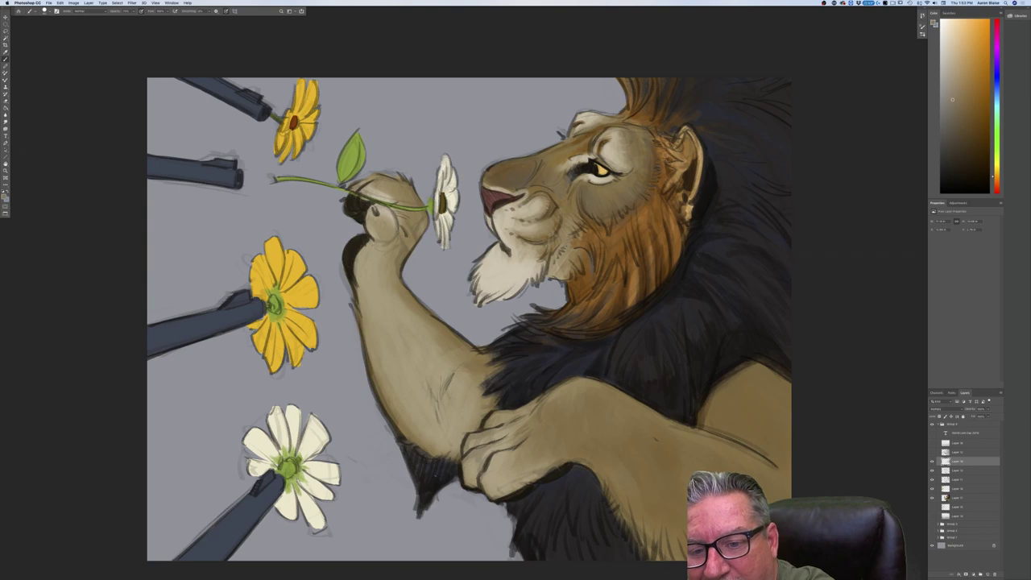
mouse_move(668, 171)
left_mouse_down()
mouse_move(661, 217)
mouse_move(658, 185)
mouse_move(644, 202)
left_mouse_up()
left_click_drag(646, 195, 640, 206)
left_click_drag(640, 198, 636, 208)
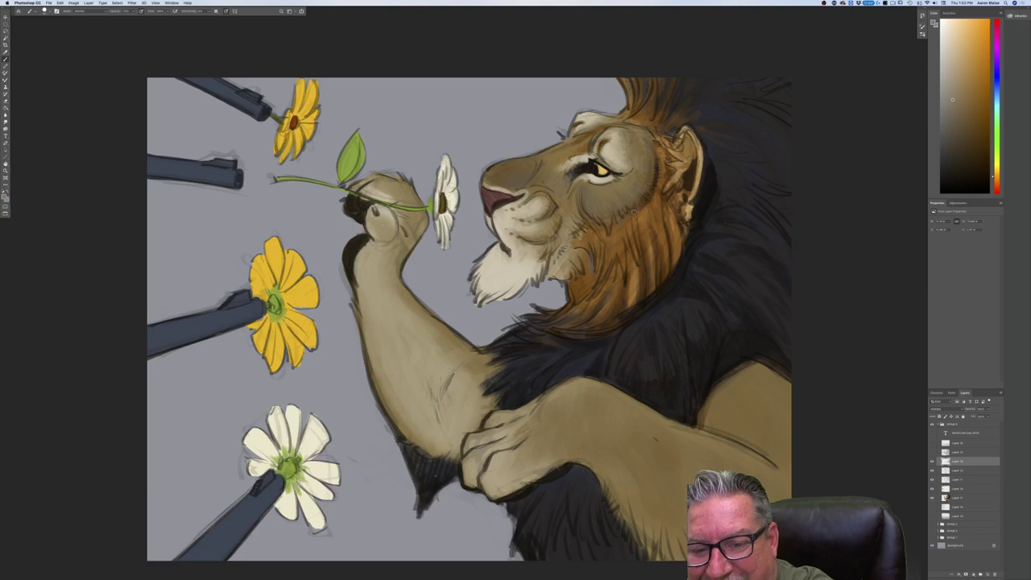
left_click_drag(655, 195, 652, 205)
mouse_move(657, 178)
left_mouse_down()
mouse_move(652, 192)
mouse_move(654, 167)
left_mouse_up()
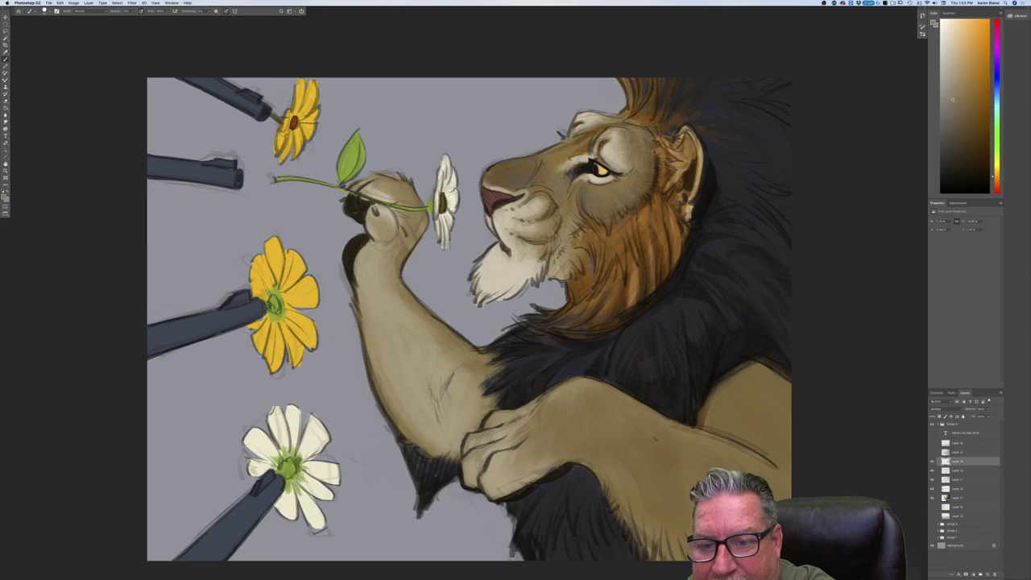
left_click_drag(636, 215, 641, 230)
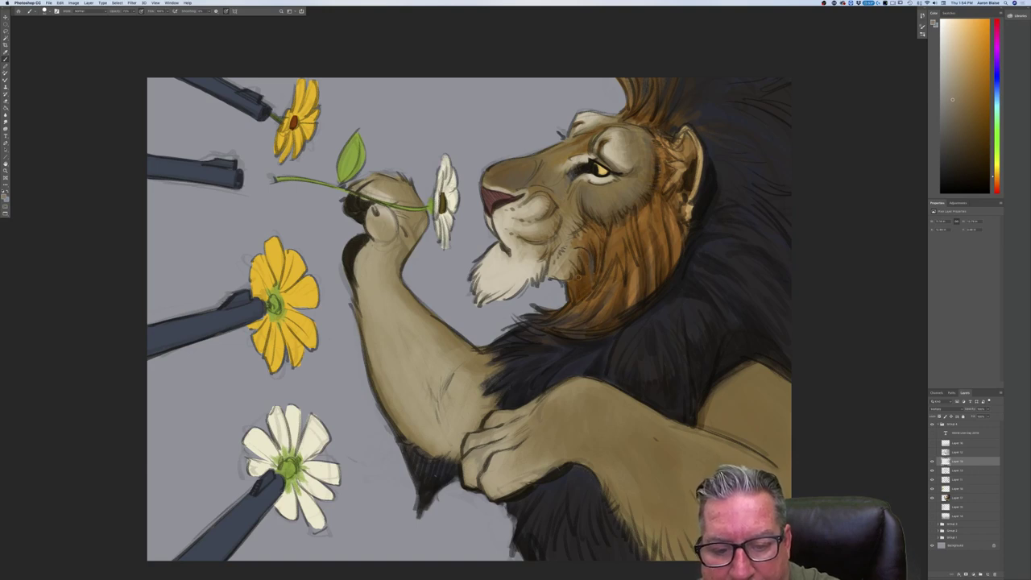
Shade the jaw and the orange mane below the cheek with strokes that follow the strands of fur.
mouse_move(566, 248)
left_mouse_down()
mouse_move(562, 277)
mouse_move(554, 264)
mouse_move(549, 273)
mouse_move(573, 297)
left_mouse_up()
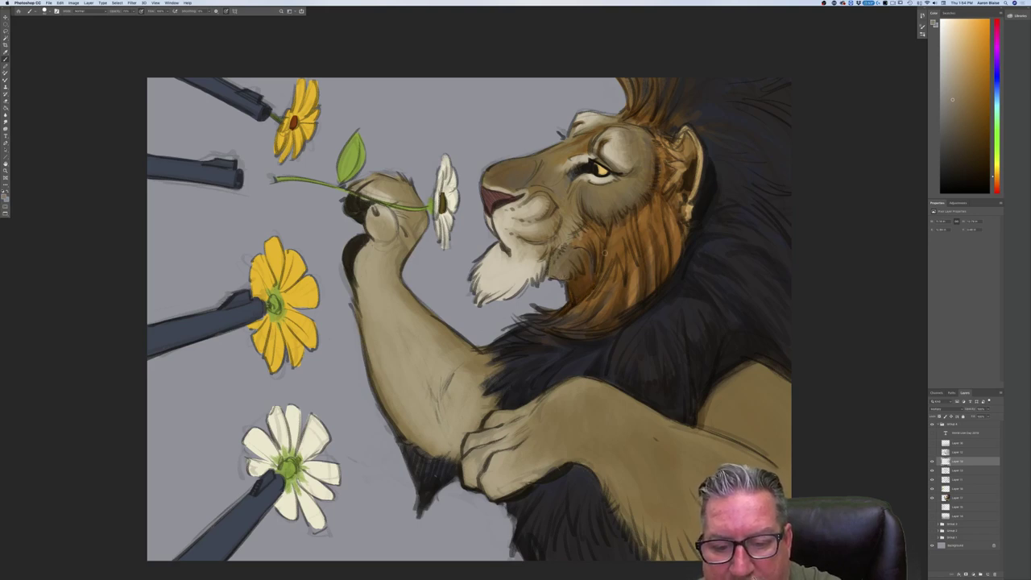
mouse_move(616, 256)
left_mouse_down()
mouse_move(594, 296)
mouse_move(618, 264)
left_mouse_up()
mouse_move(616, 299)
left_mouse_down()
mouse_move(612, 308)
mouse_move(597, 297)
left_mouse_up()
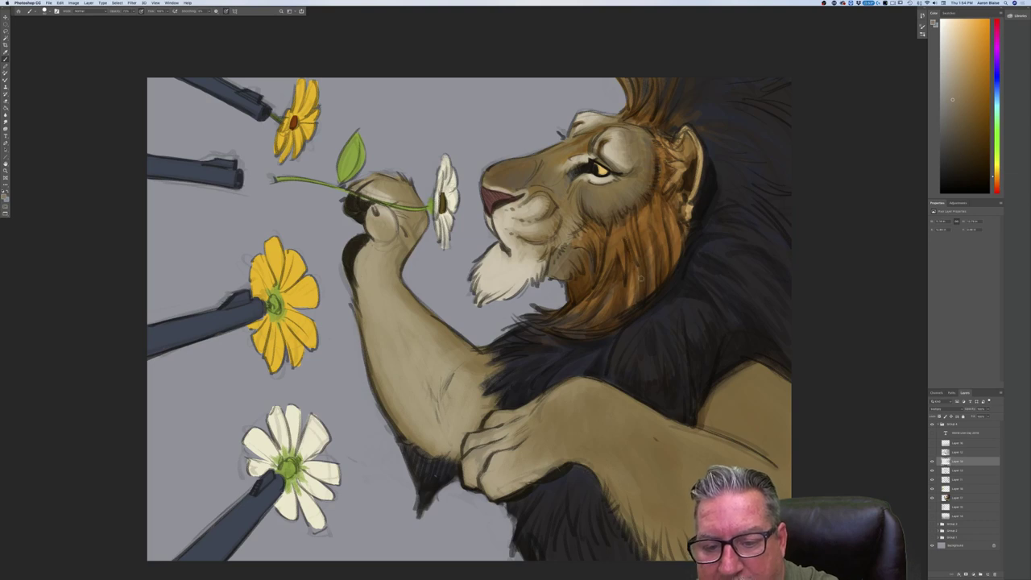
left_click_drag(647, 212, 652, 254)
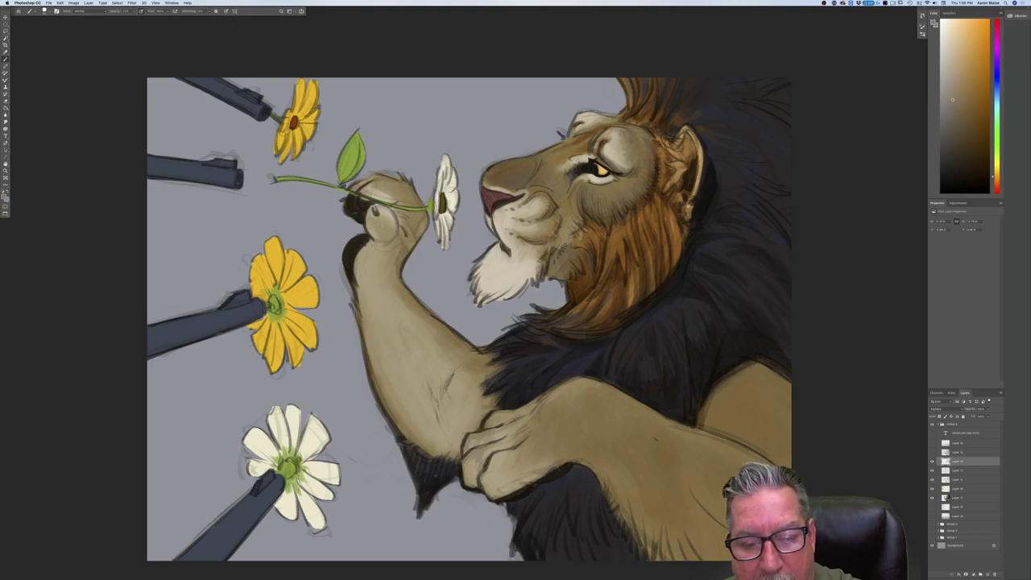
Shade the white chin beard and the fur along the lower jaw with short strokes.
mouse_move(524, 265)
left_mouse_down()
mouse_move(495, 293)
mouse_move(514, 289)
mouse_move(482, 298)
mouse_move(508, 299)
left_mouse_up()
mouse_move(556, 237)
left_mouse_down()
mouse_move(539, 251)
mouse_move(531, 241)
mouse_move(560, 229)
mouse_move(556, 254)
mouse_move(578, 227)
left_mouse_up()
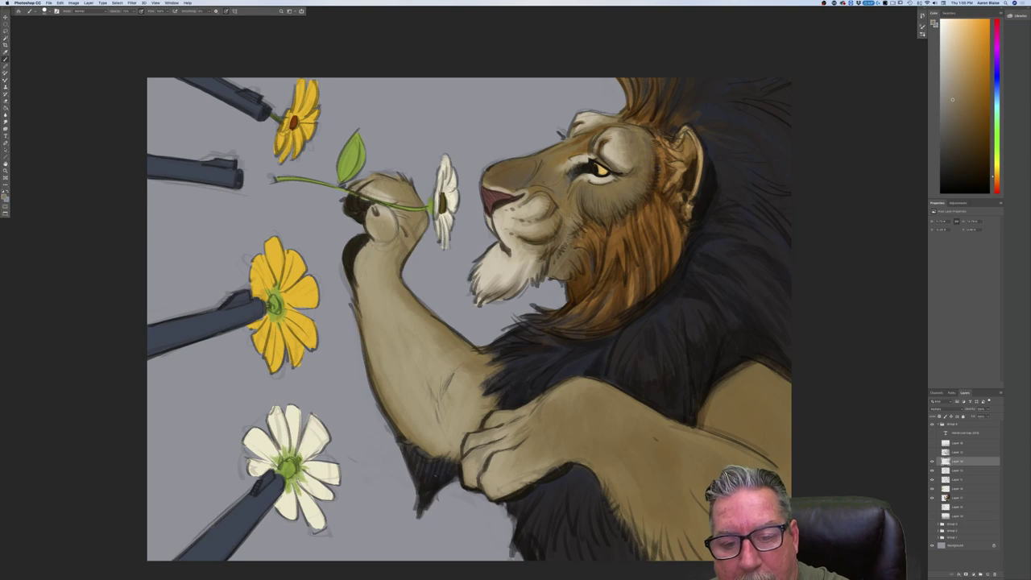
left_click_drag(568, 245, 571, 232)
mouse_move(556, 250)
left_mouse_down()
mouse_move(563, 232)
mouse_move(550, 248)
left_mouse_up()
mouse_move(536, 254)
left_mouse_down()
mouse_move(542, 240)
mouse_move(542, 250)
left_mouse_up()
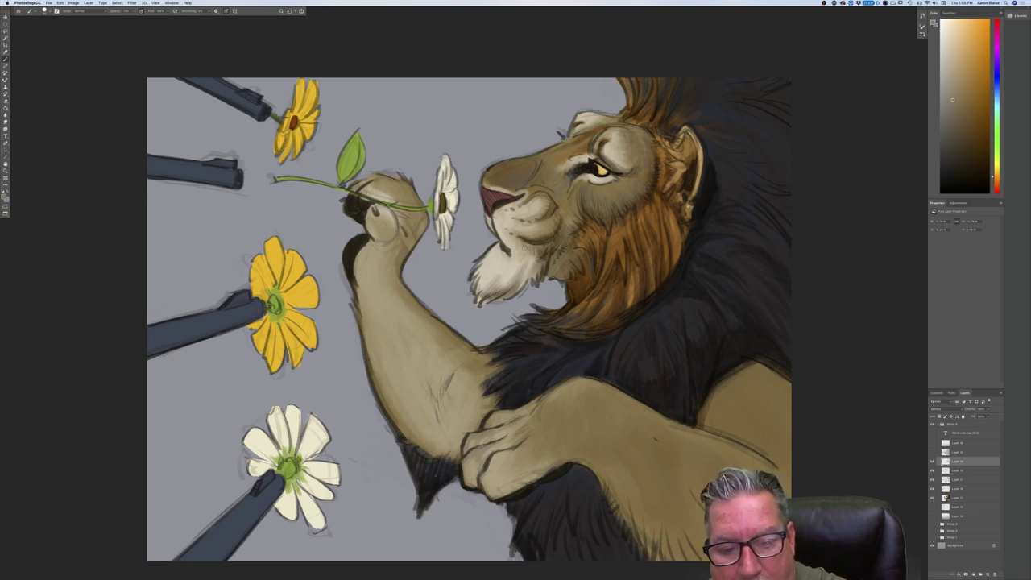
left_click_drag(535, 282, 527, 257)
mouse_move(525, 281)
left_mouse_down()
mouse_move(523, 262)
mouse_move(522, 273)
left_mouse_up()
mouse_move(519, 295)
left_mouse_down()
mouse_move(520, 276)
mouse_move(508, 270)
left_mouse_up()
left_click_drag(505, 287, 507, 272)
mouse_move(499, 287)
left_mouse_down()
mouse_move(480, 290)
mouse_move(479, 278)
left_mouse_up()
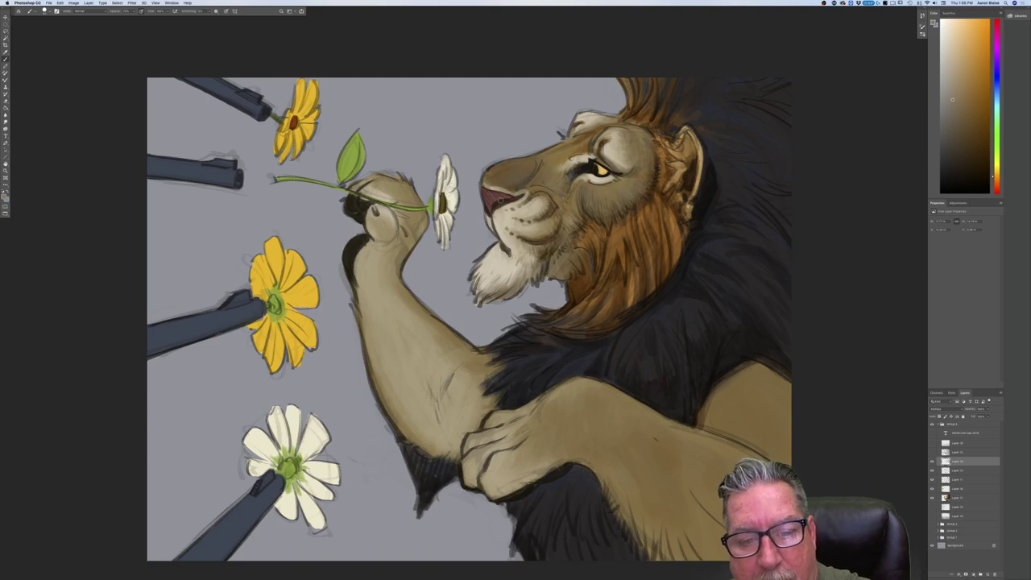
Shade the nose, the mouth area and the jaw fur behind the muzzle.
mouse_move(494, 198)
left_mouse_down()
mouse_move(504, 243)
mouse_move(517, 253)
left_mouse_up()
left_click_drag(490, 216, 530, 257)
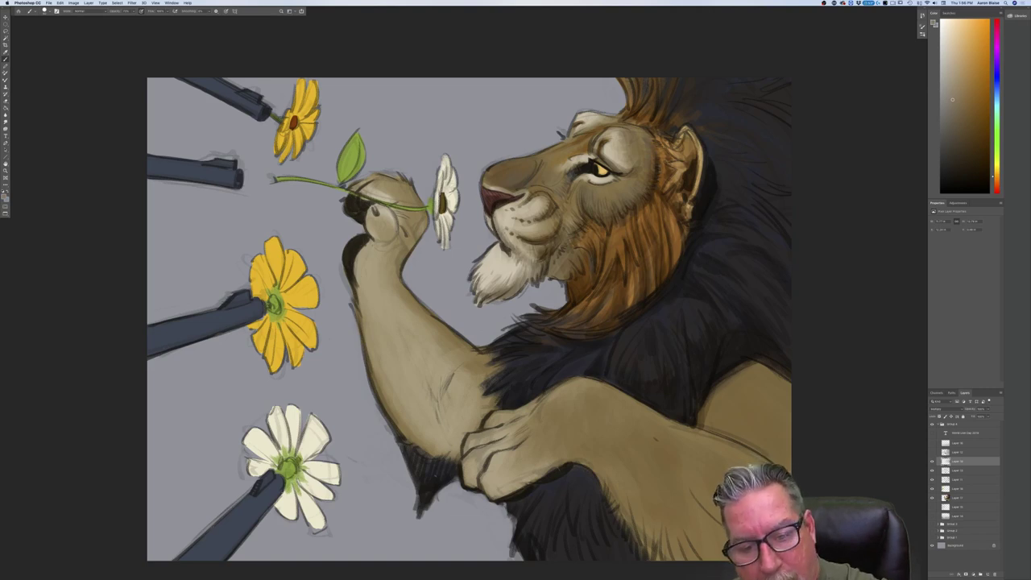
mouse_move(565, 256)
left_mouse_down()
mouse_move(556, 273)
mouse_move(583, 247)
left_mouse_up()
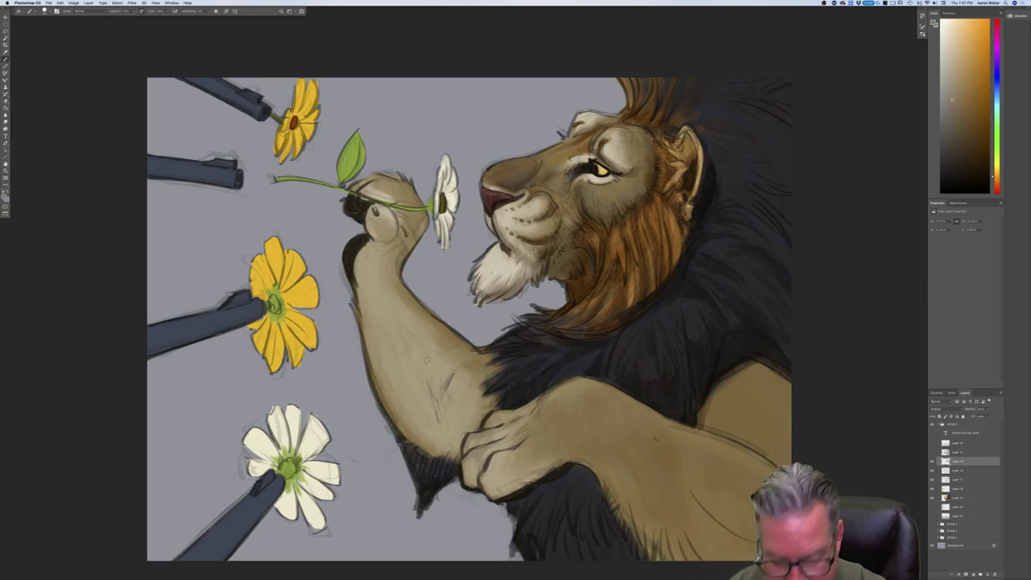
Shade the raised forearm, modelling the muscles, the elbow and the outer edge with soft shadow strokes.
left_click_drag(447, 381, 433, 399)
mouse_move(417, 361)
left_mouse_down()
mouse_move(434, 386)
mouse_move(441, 452)
left_mouse_up()
left_click_drag(454, 402, 441, 426)
mouse_move(483, 409)
left_mouse_down()
mouse_move(451, 425)
mouse_move(460, 437)
left_mouse_up()
left_click_drag(407, 390, 390, 416)
left_click_drag(444, 441, 430, 453)
mouse_move(426, 416)
left_mouse_down()
mouse_move(417, 450)
mouse_move(411, 443)
left_mouse_up()
left_click_drag(410, 412, 401, 437)
left_click_drag(381, 388, 401, 423)
left_click_drag(362, 305, 403, 417)
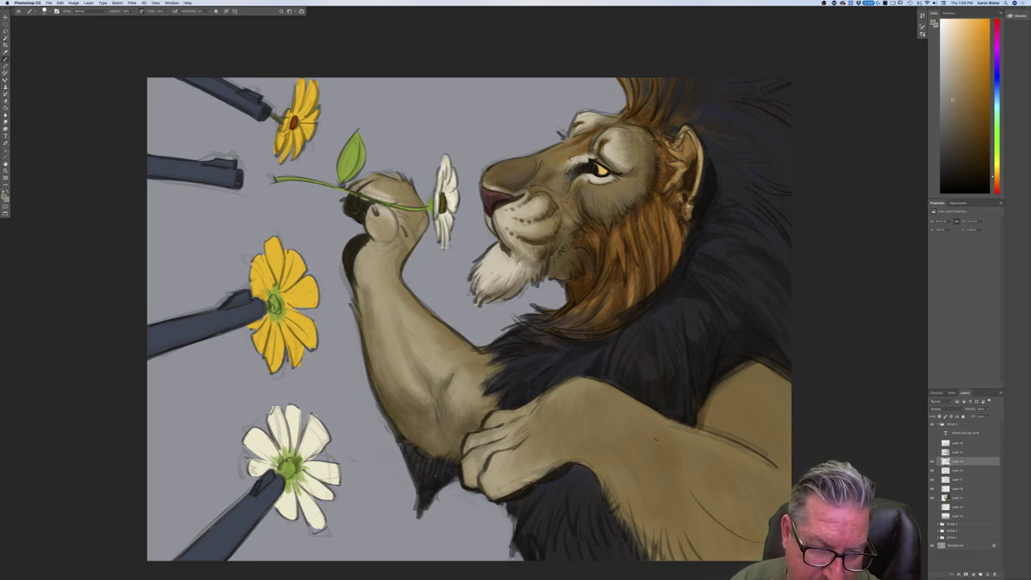
mouse_move(370, 307)
left_mouse_down()
mouse_move(389, 387)
mouse_move(402, 398)
left_mouse_up()
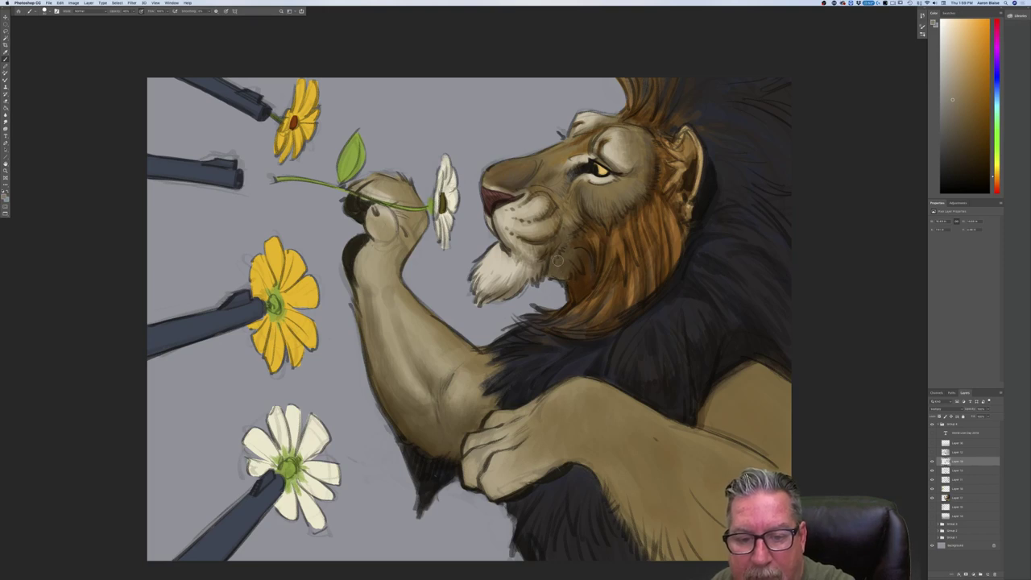
Deepen the shadow under the chin and shade the fingers and wrist of the raised paw.
mouse_move(541, 257)
left_mouse_down()
mouse_move(505, 278)
mouse_move(505, 266)
left_mouse_up()
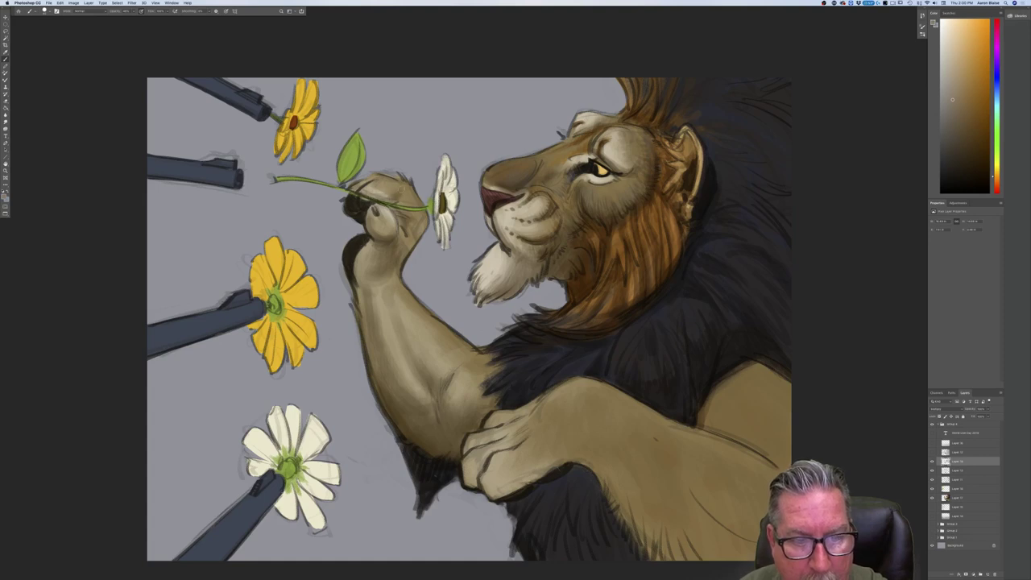
mouse_move(400, 195)
left_mouse_down()
mouse_move(405, 207)
mouse_move(386, 205)
left_mouse_up()
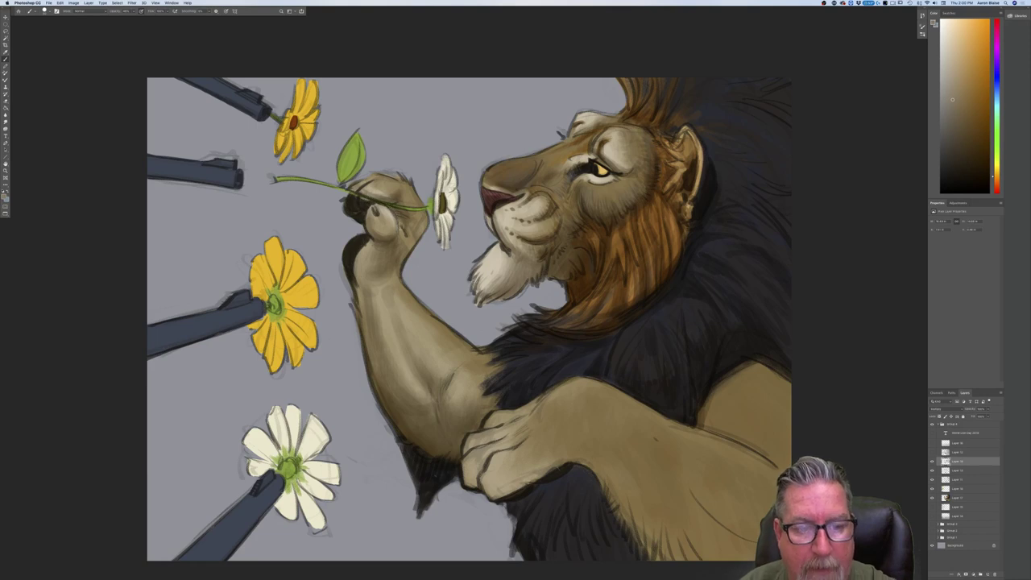
mouse_move(424, 227)
left_mouse_down()
mouse_move(404, 253)
mouse_move(408, 240)
left_mouse_up()
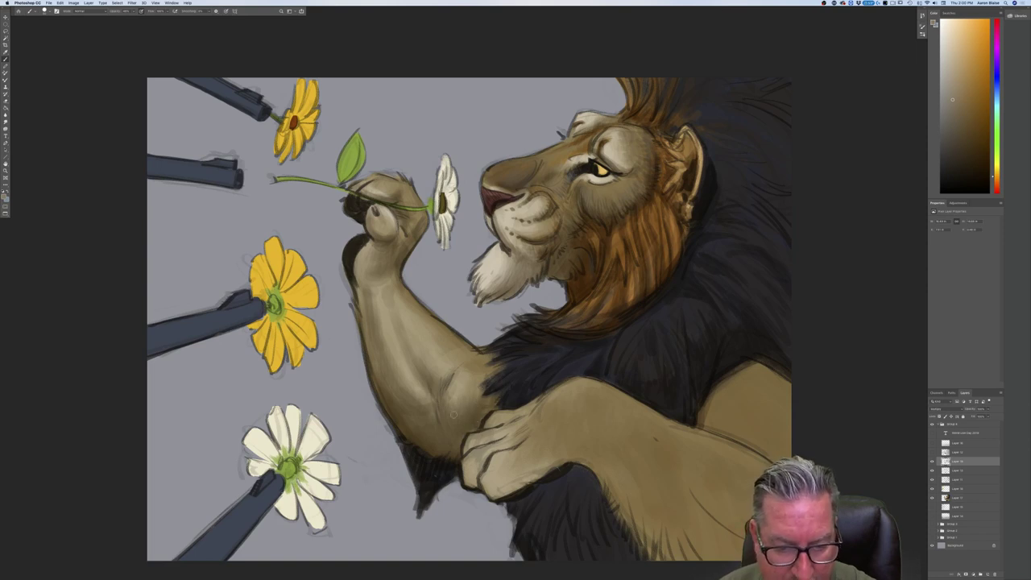
Shade the resting arm, darkening the upper leg behind it, its underside and the fur at the elbow.
key("super+minus")
key("super+minus")
key("super+minus")
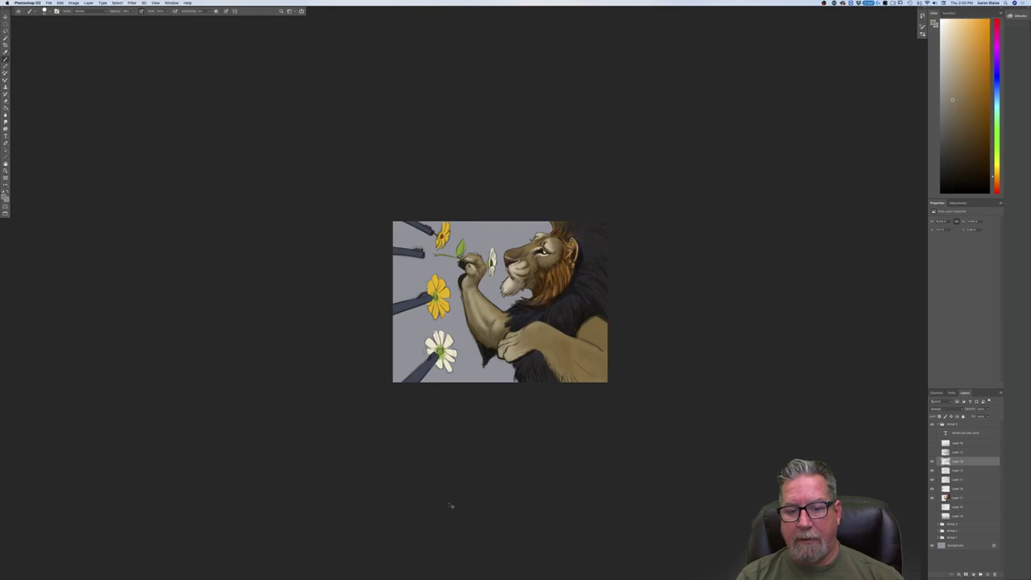
key("super+equal")
key("super+equal")
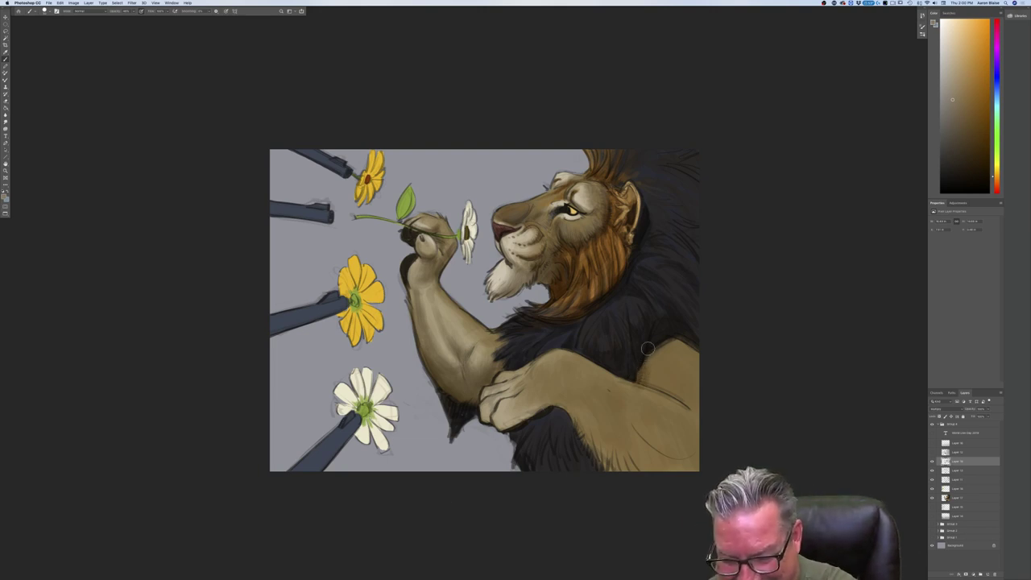
left_click_drag(653, 383, 686, 406)
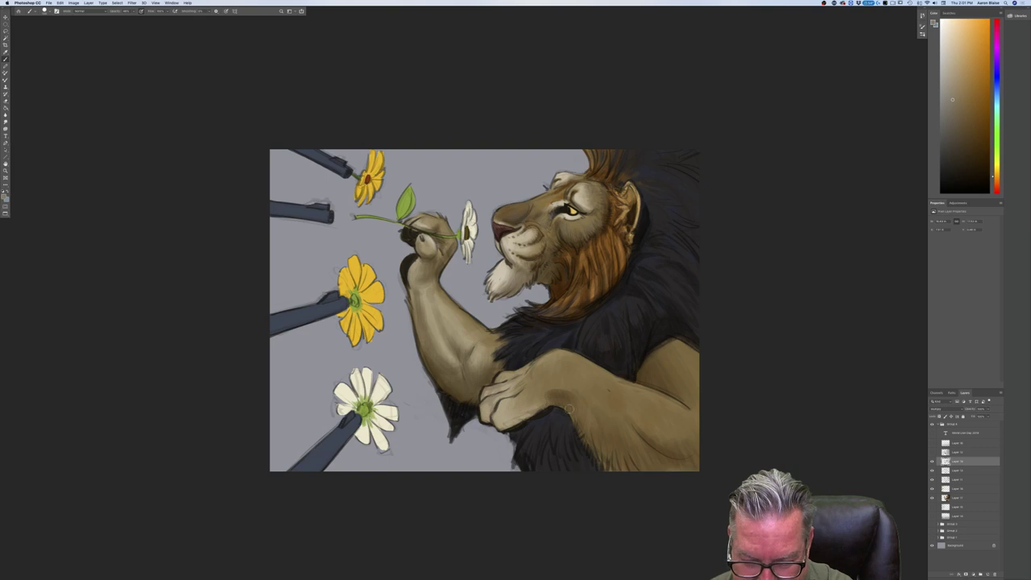
left_click_drag(580, 404, 591, 448)
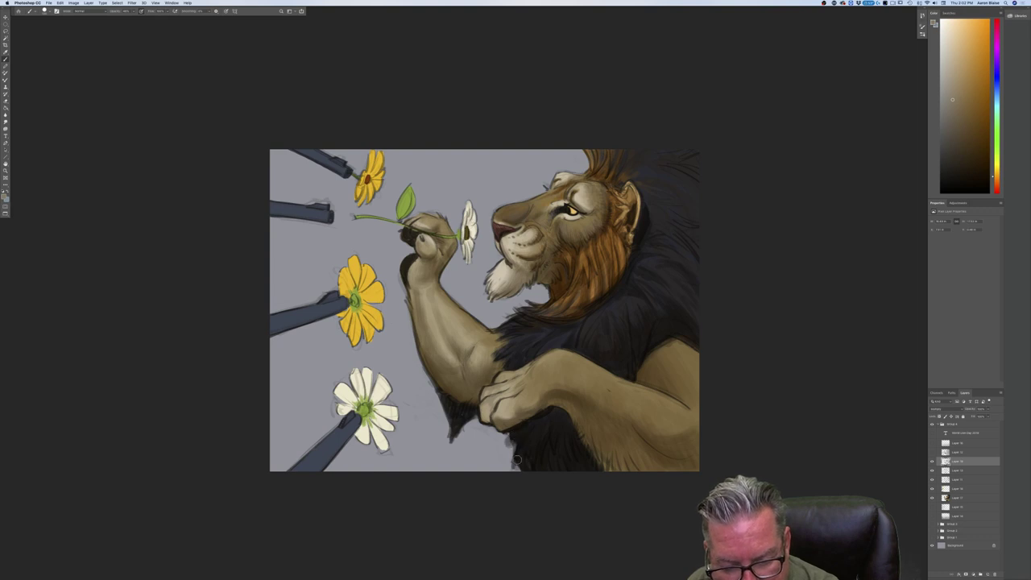
Darken the dark fur beneath the arms, including the pointed tuft under the raised elbow.
left_click_drag(515, 447, 512, 472)
left_click_drag(468, 419, 456, 449)
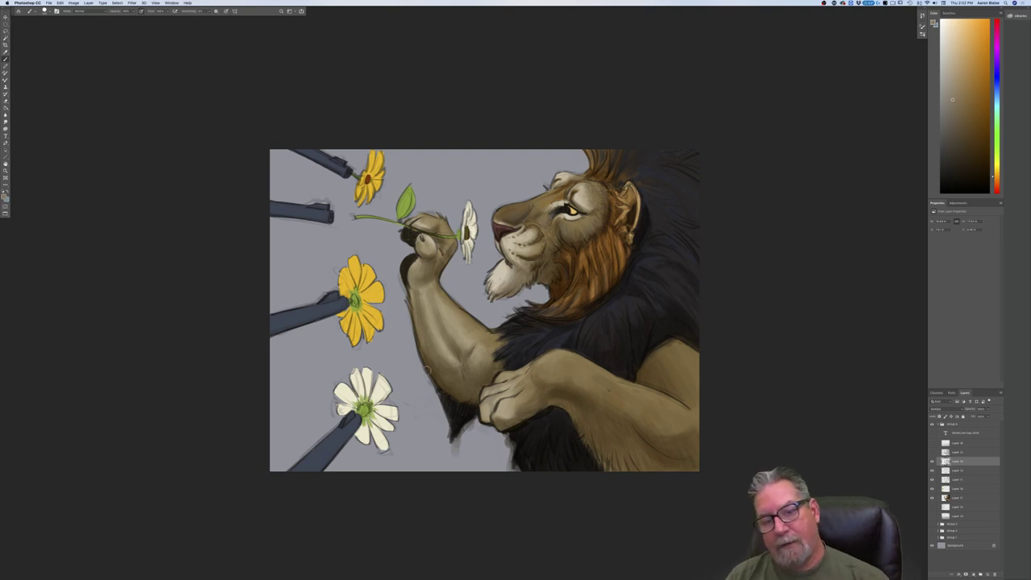
key("super+equal")
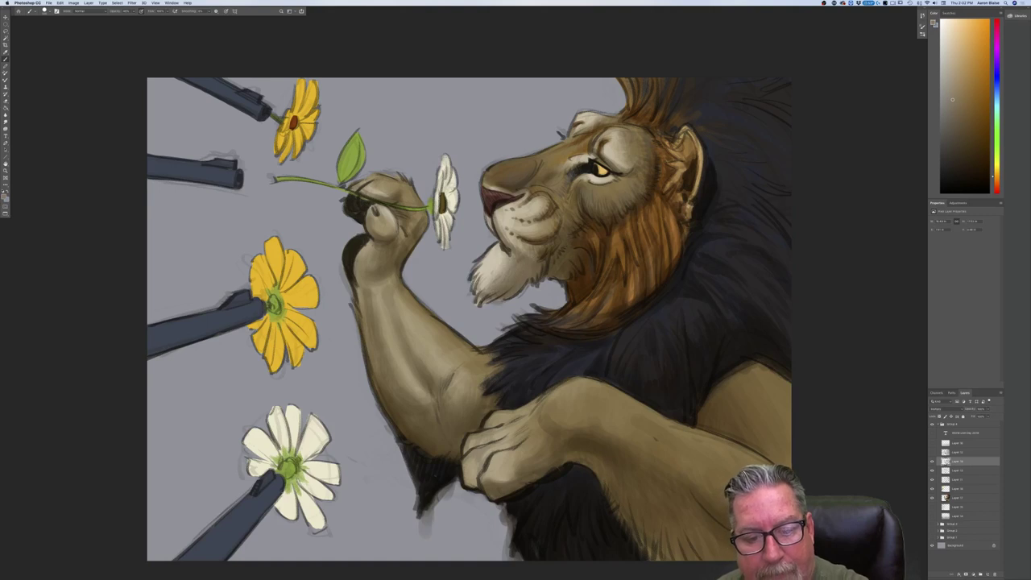
key("super+minus")
key("super+minus")
key("super+minus")
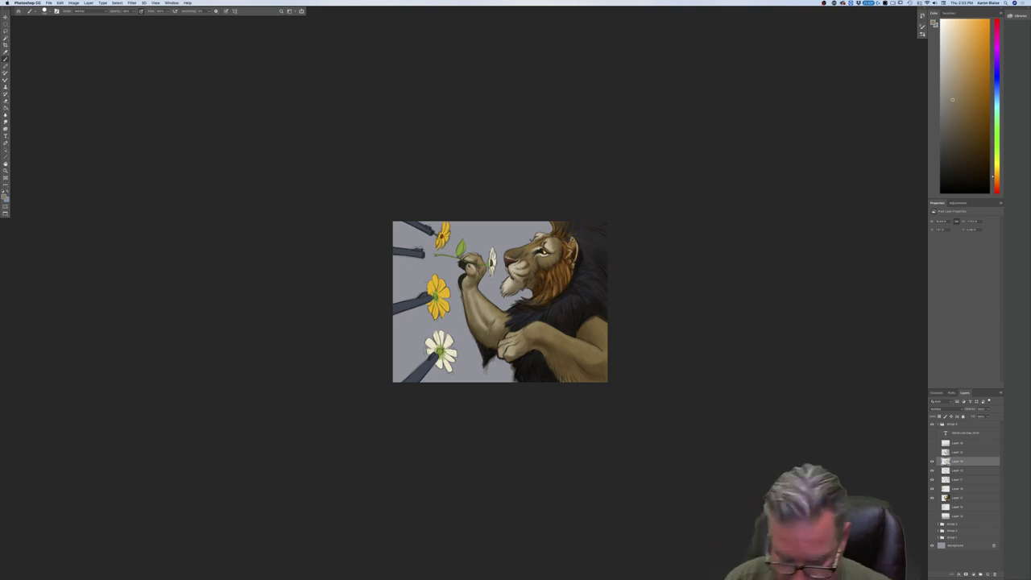
Shade the dark mane behind the lion's head and ear with strand-shaped shadows.
key("super+equal")
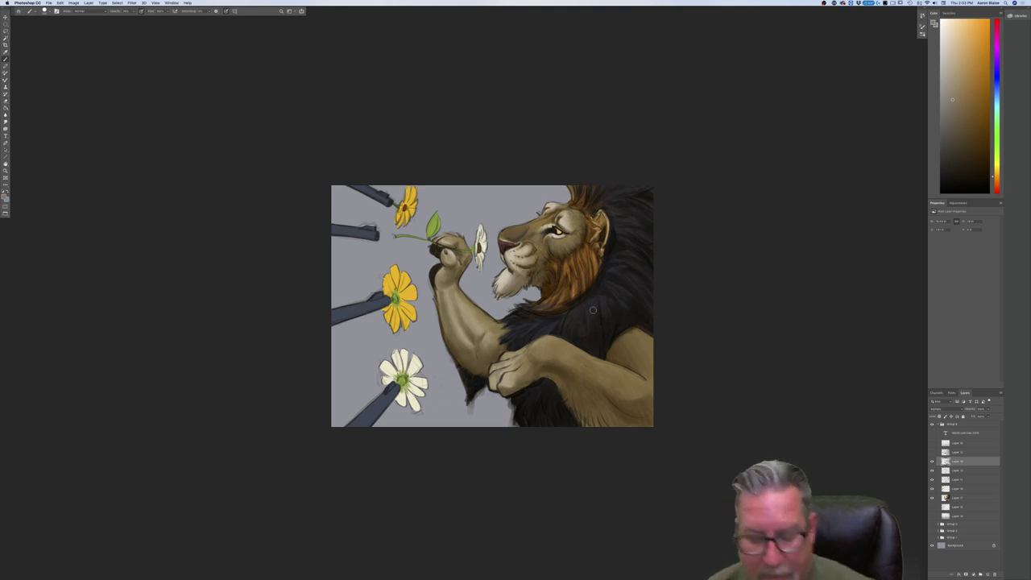
scroll(592, 310, "up", 3)
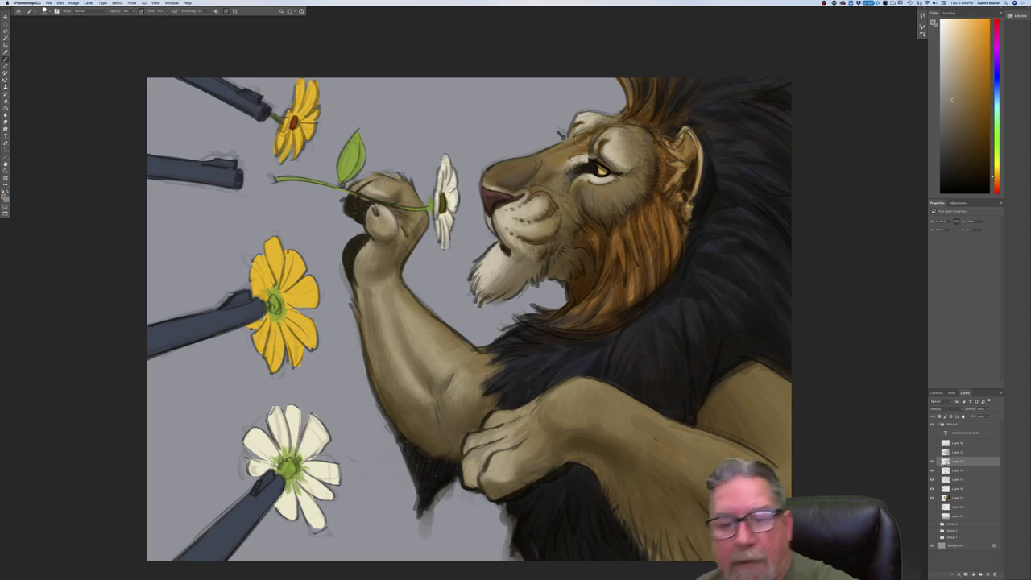
key("super+minus")
key("super+minus")
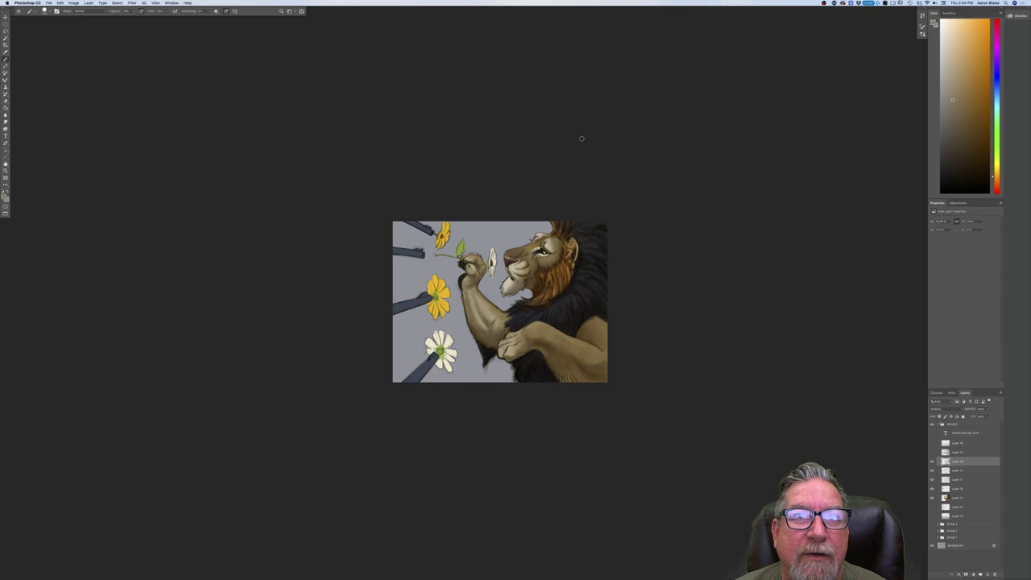
key("super+equal")
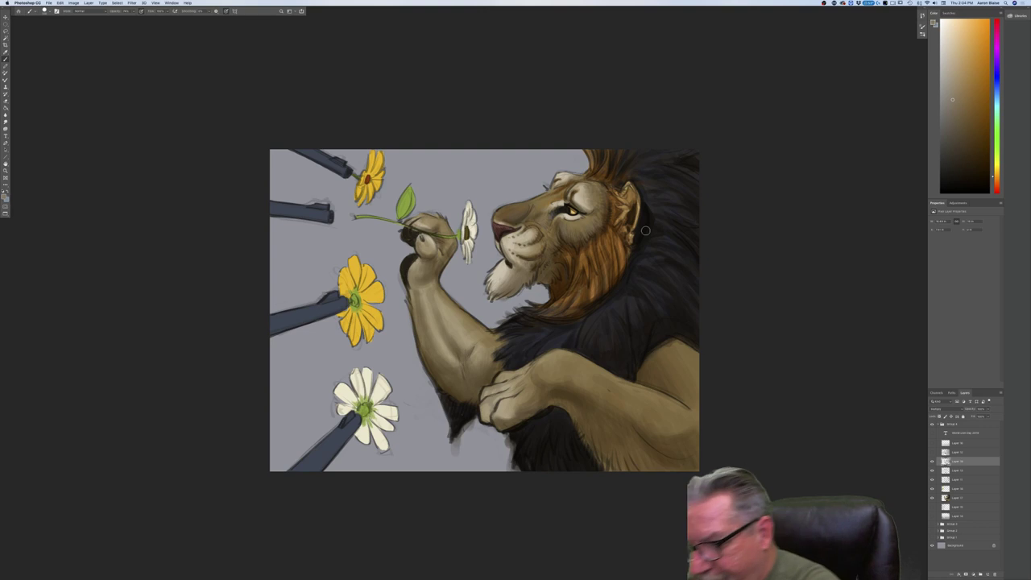
Set the new layer above the shadows to Overlay blending and choose a lighter tan as the brush colour.
left_click(938, 408)
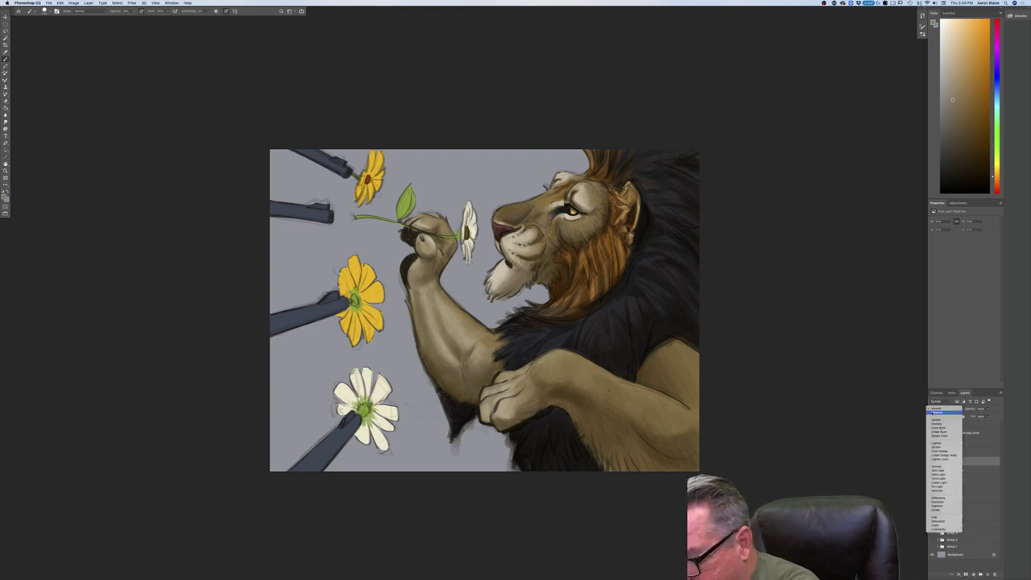
left_click(930, 467)
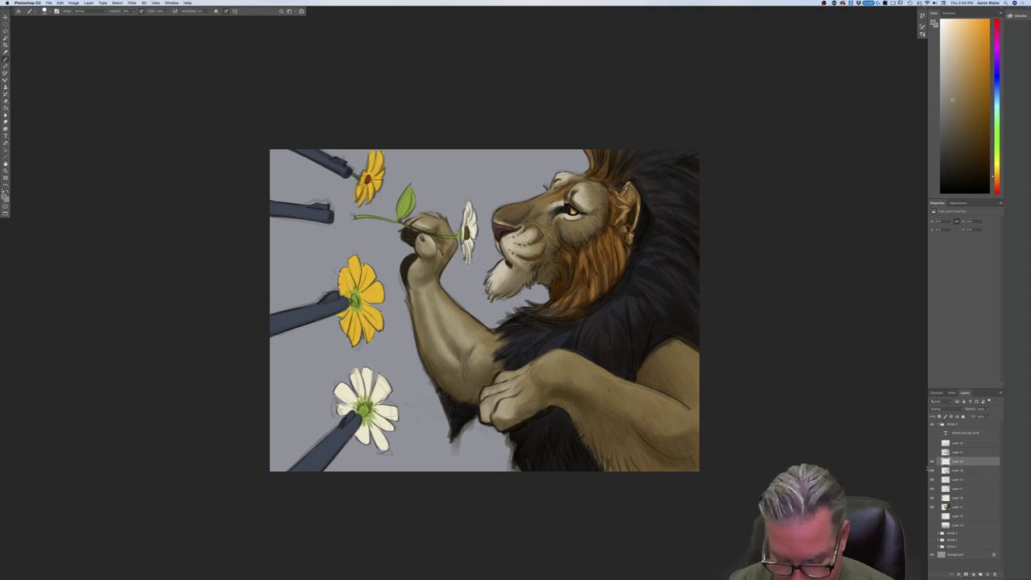
key("super+plus")
left_click_drag(342, 328, 290, 400)
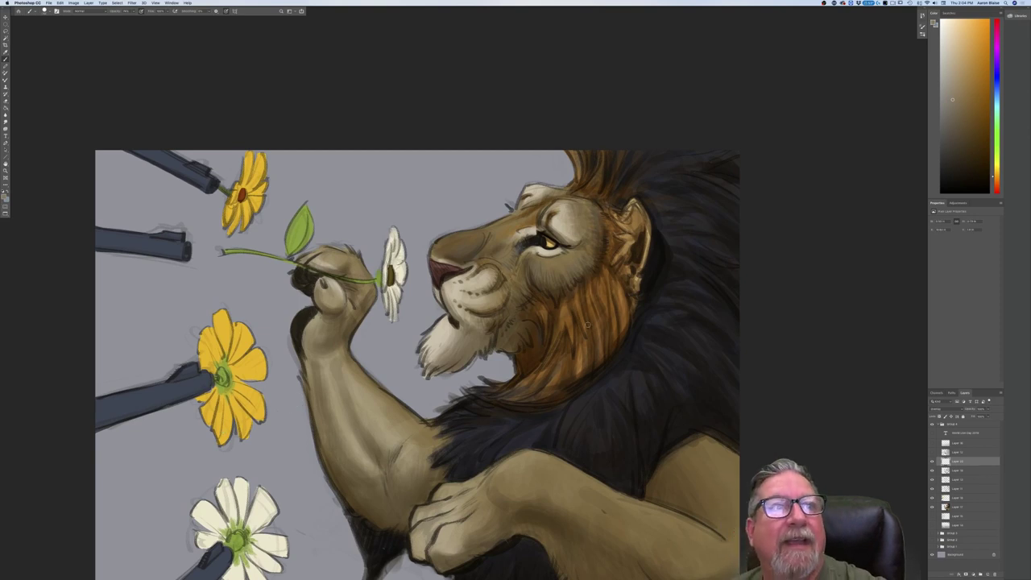
left_click_drag(576, 271, 577, 267)
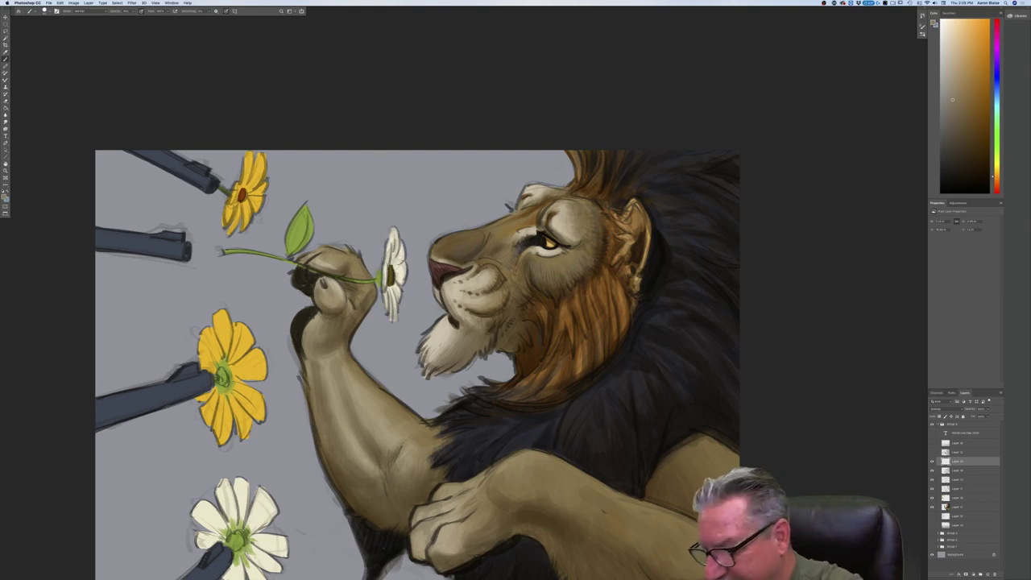
left_click(4, 197)
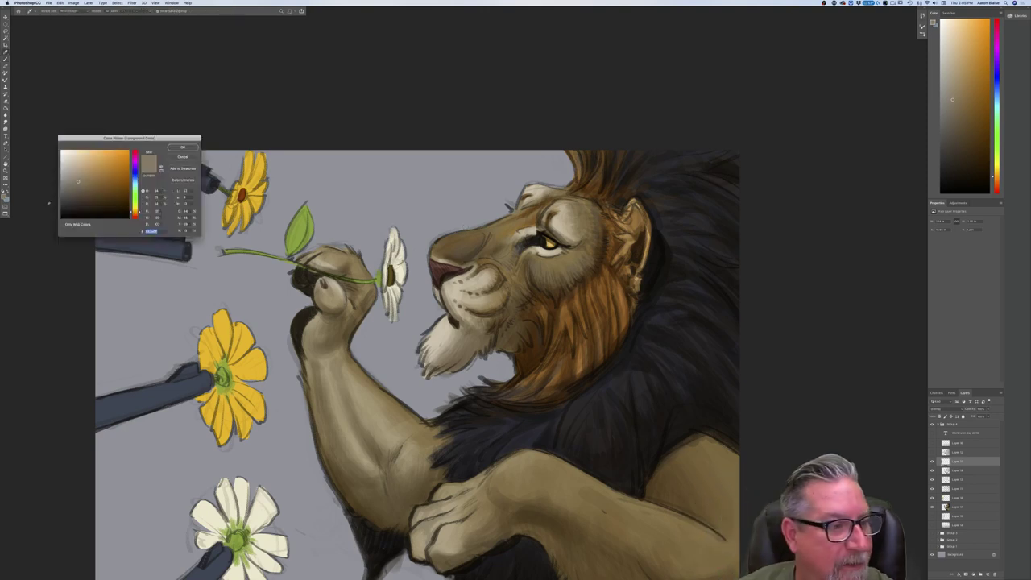
left_click(80, 166)
left_click(184, 148)
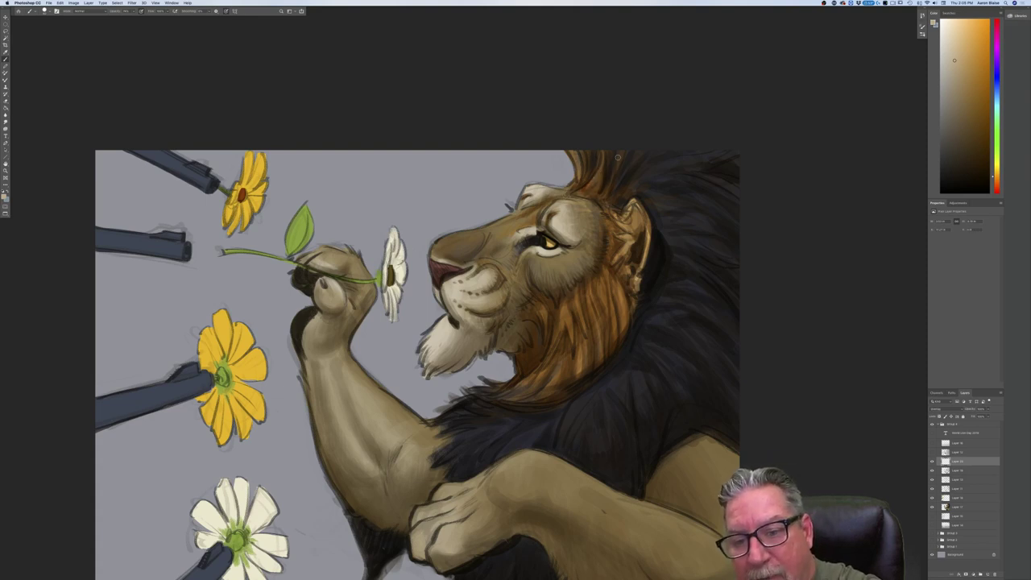
Paint warm highlights over the lion's ear, orange mane, face and nose, and along the raised arm and paw.
left_click_drag(635, 199, 648, 256)
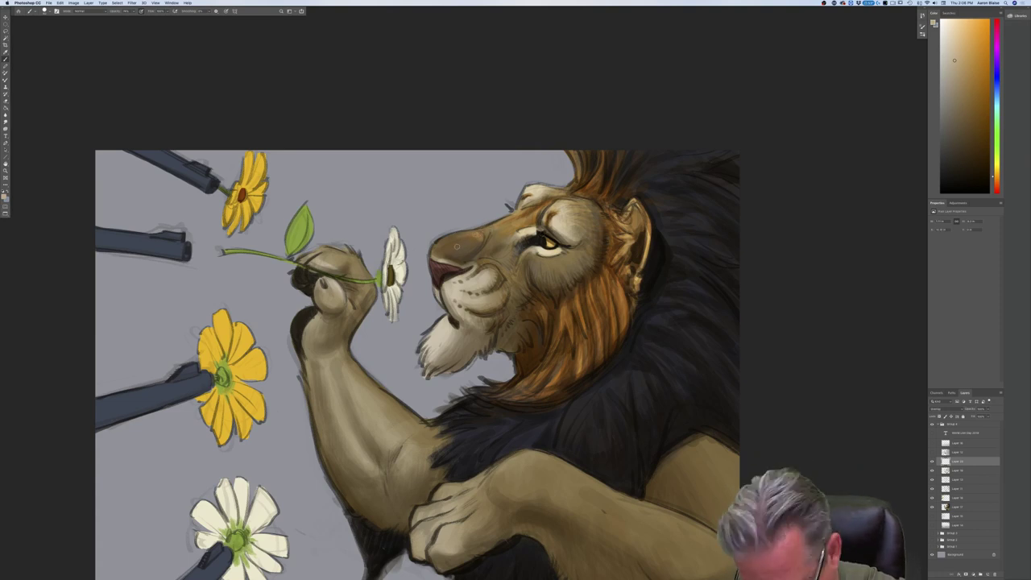
left_click_drag(470, 242, 440, 251)
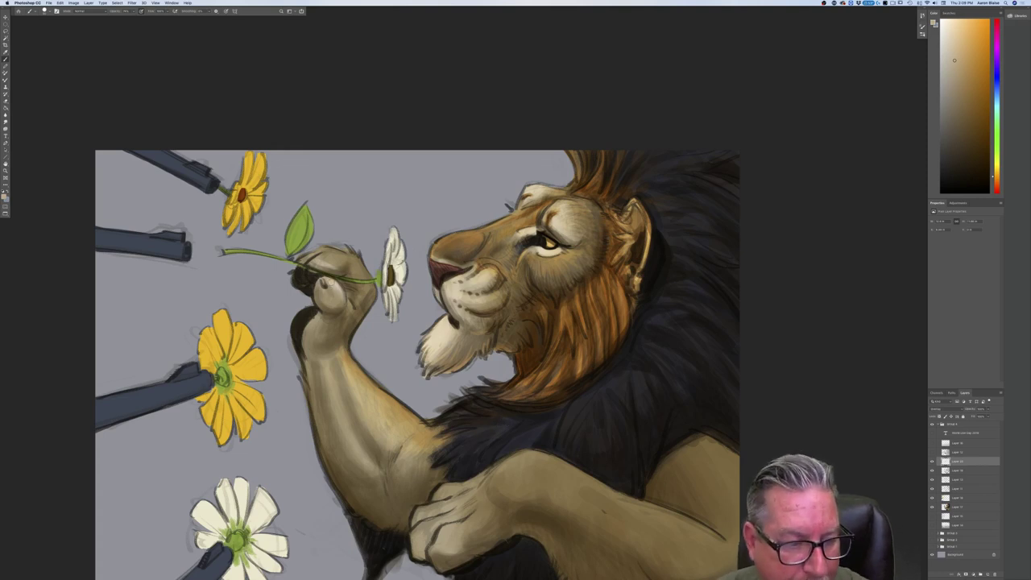
mouse_move(315, 262)
left_mouse_down()
mouse_move(347, 253)
mouse_move(367, 277)
mouse_move(301, 264)
left_mouse_up()
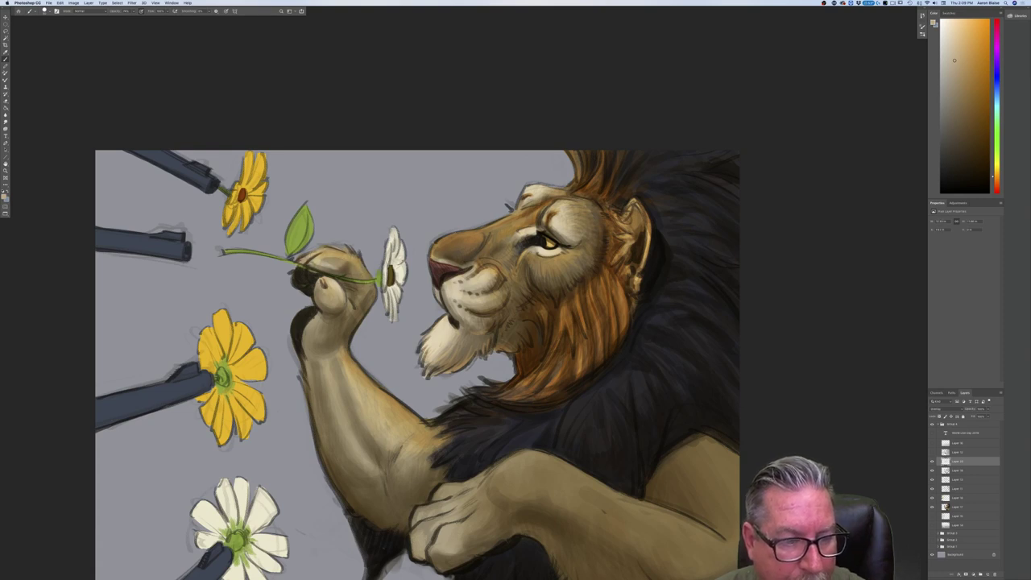
left_click_drag(314, 316, 312, 330)
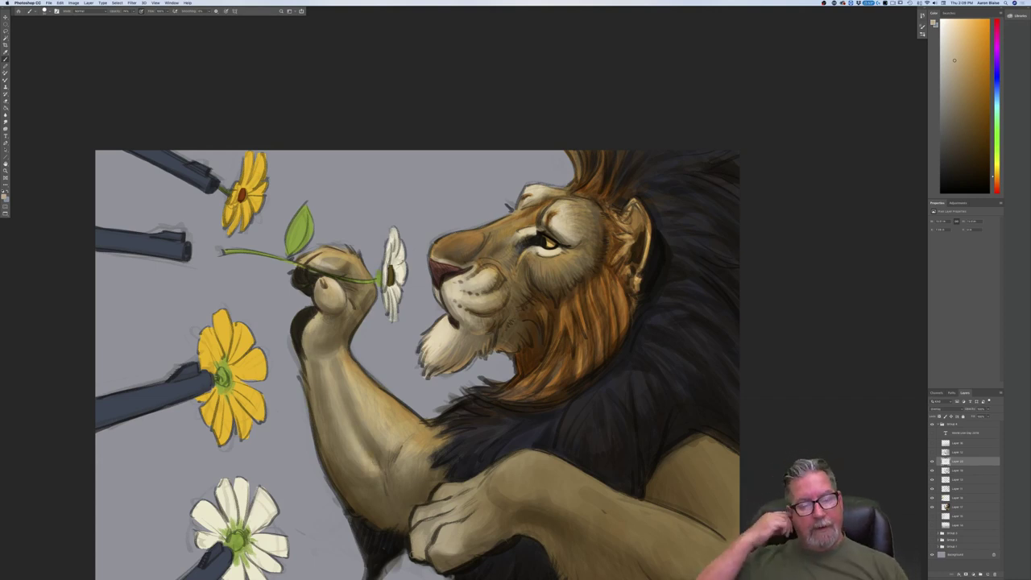
Brighten the resting arm, its paw and the upper leg behind it with warm Overlay highlights.
left_click_drag(603, 512, 529, 345)
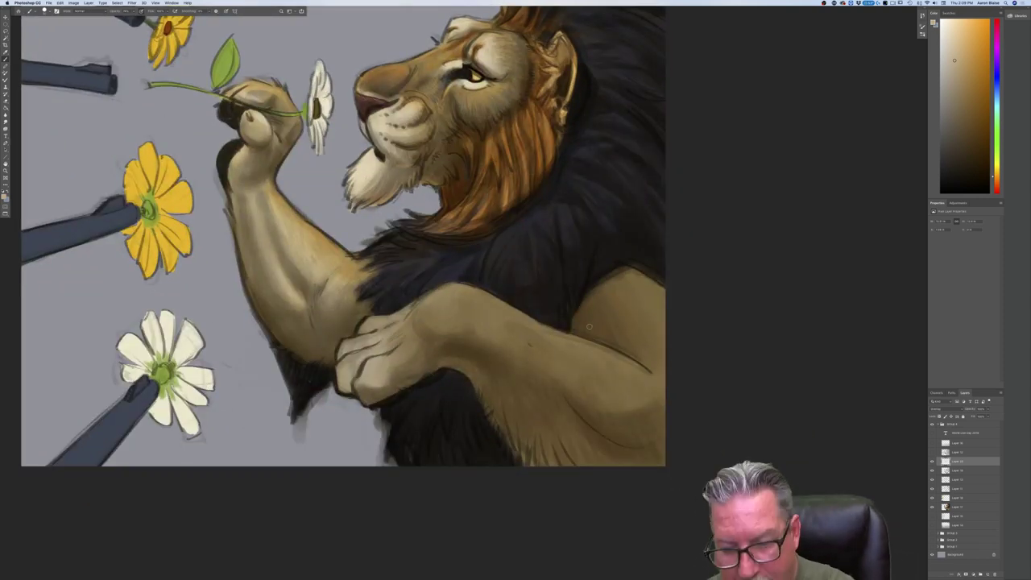
mouse_move(622, 278)
left_mouse_down()
mouse_move(659, 300)
mouse_move(623, 291)
mouse_move(656, 315)
mouse_move(626, 314)
mouse_move(602, 291)
mouse_move(622, 310)
left_mouse_up()
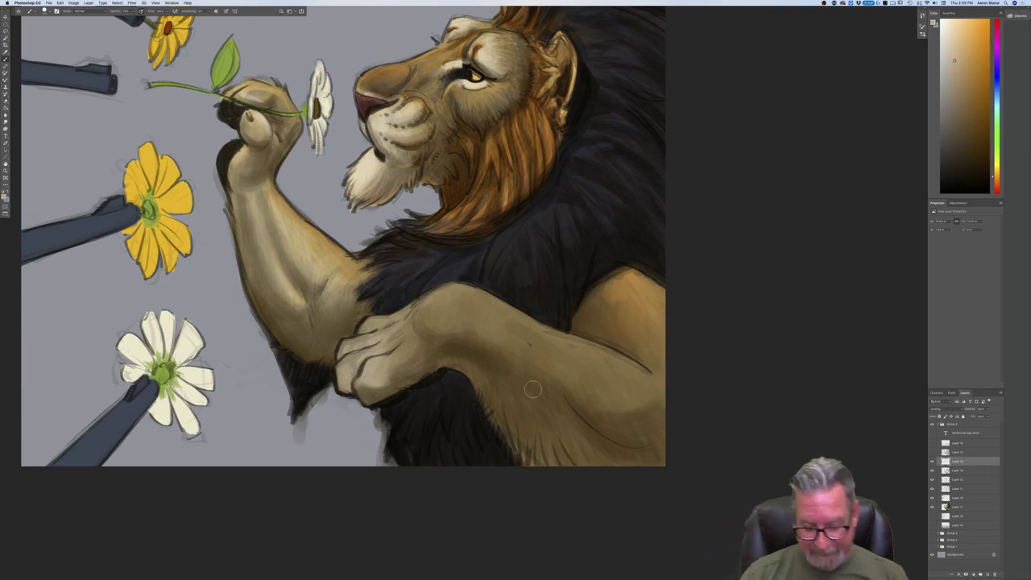
key("super+minus")
key("super+minus")
key("super+plus")
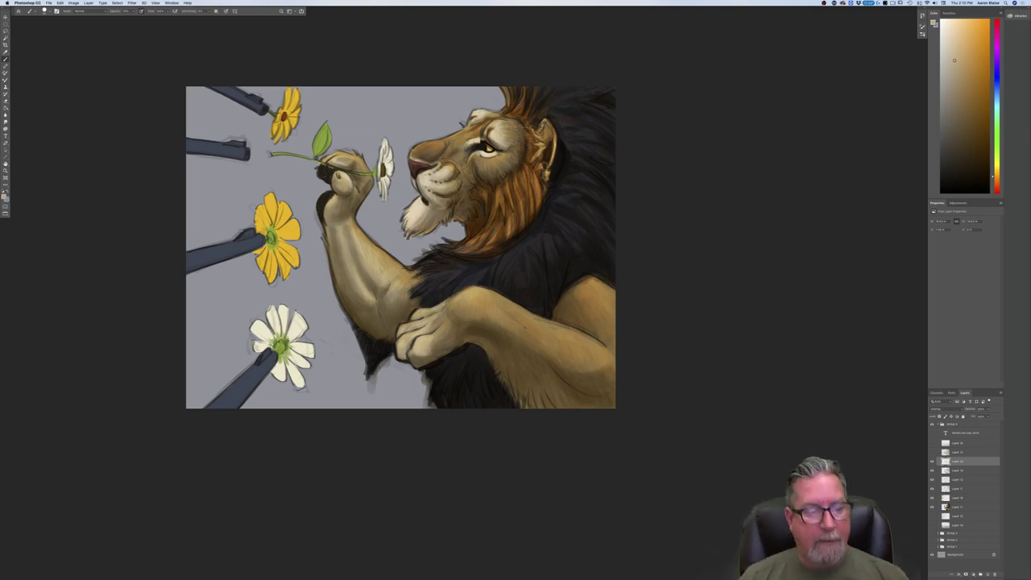
scroll(419, 314, "down", 3)
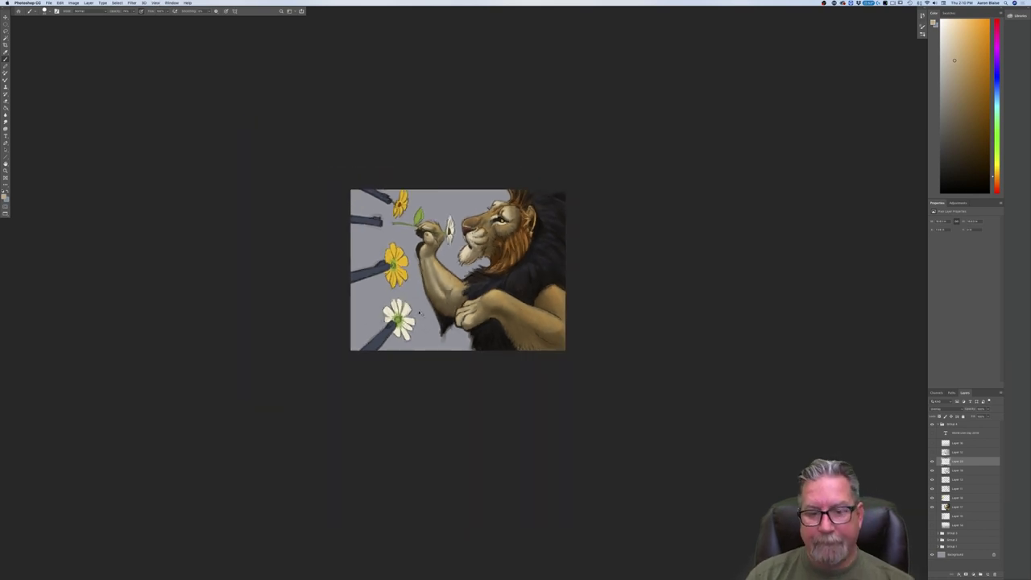
scroll(514, 293, "up", 3)
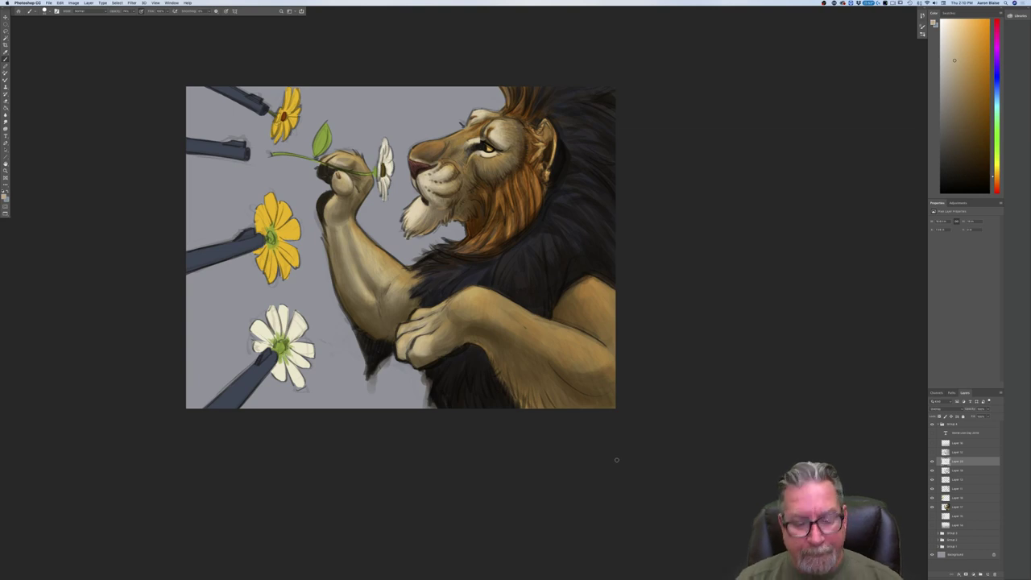
Return to the Multiply shadow layer, choose a darker greyish tan, and shade the white daisy held in the raised paw.
left_click_drag(323, 445, 415, 457)
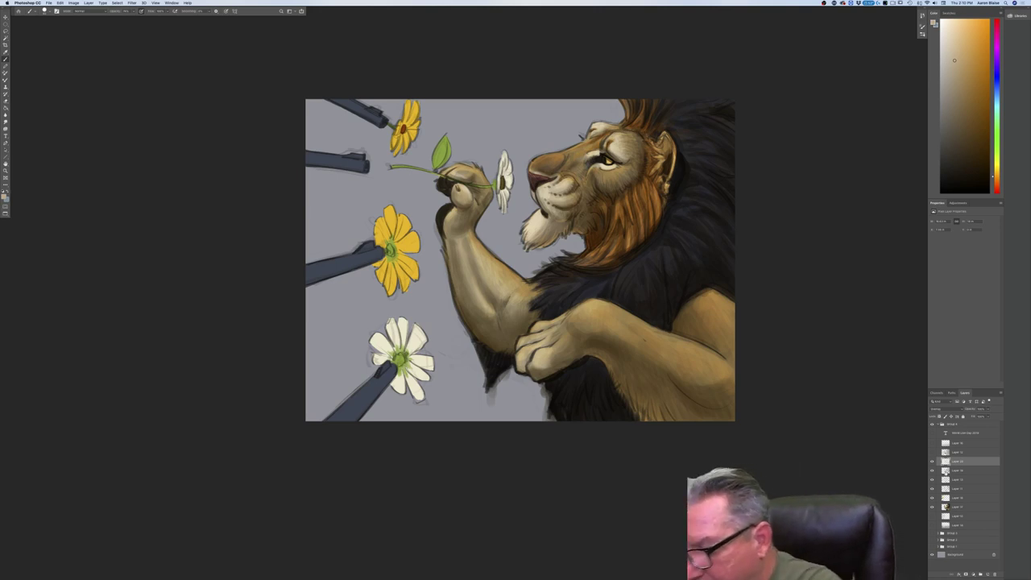
left_click(951, 472)
left_click(4, 197)
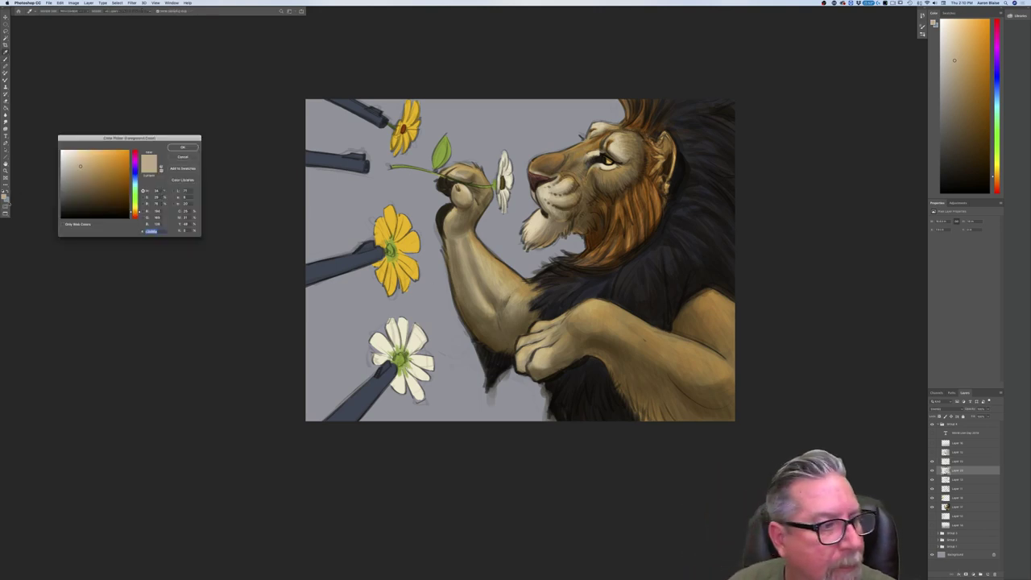
left_click(81, 181)
left_click(183, 148)
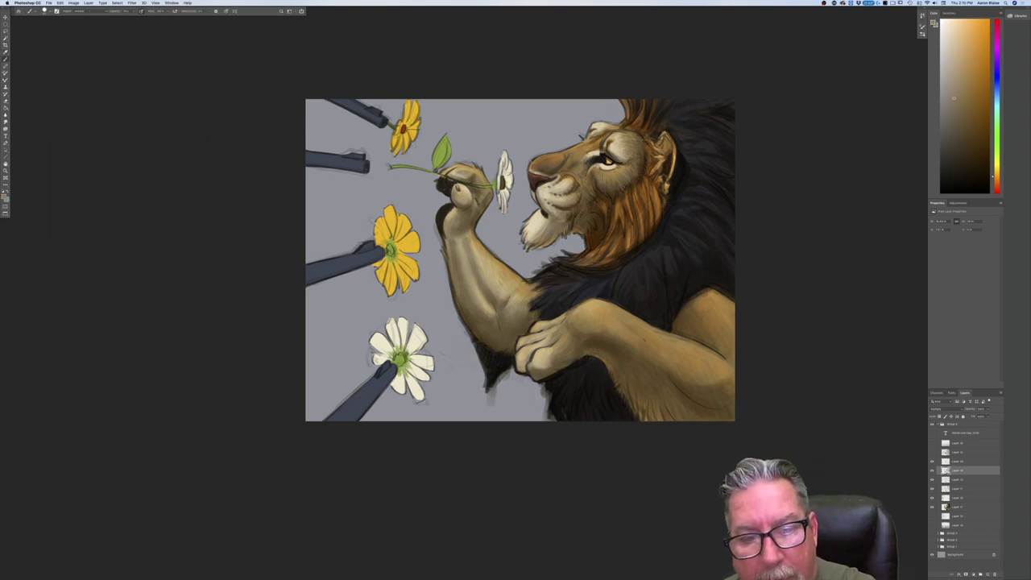
left_click_drag(504, 186, 506, 167)
left_click_drag(505, 183, 506, 161)
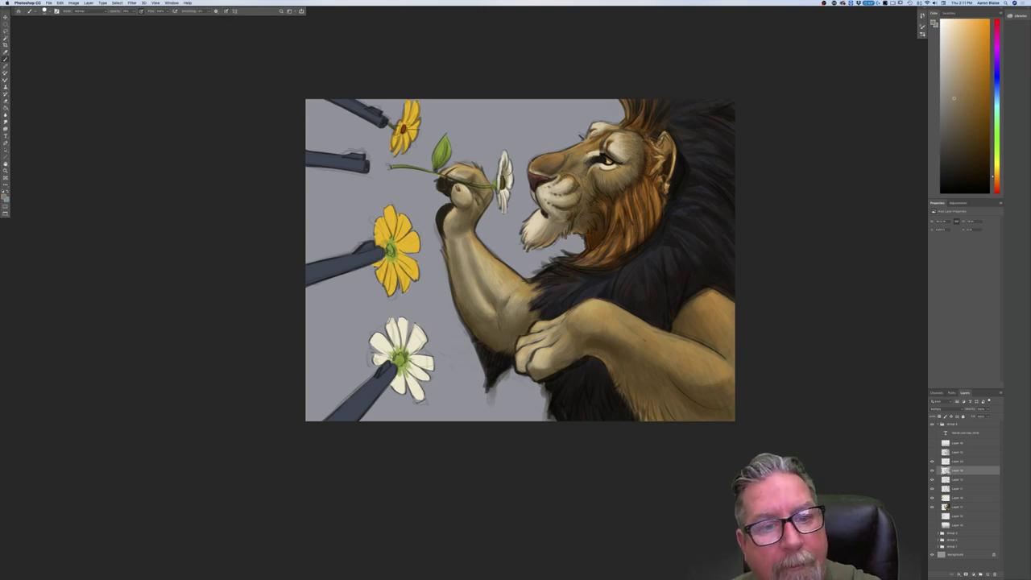
Shade the petals and centres of the two yellow flowers in the gun barrels.
left_click_drag(412, 110, 403, 125)
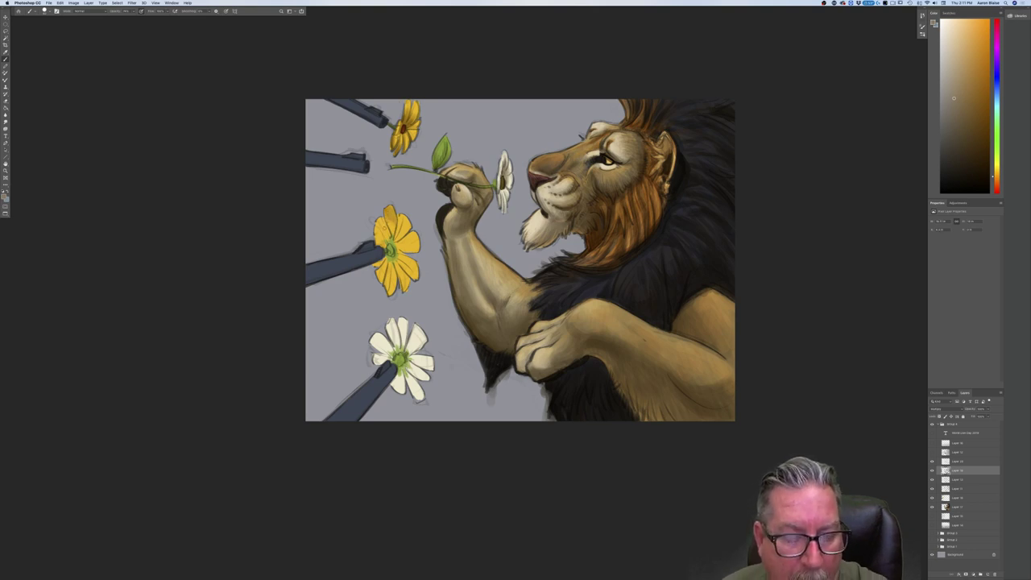
mouse_move(377, 226)
left_mouse_down()
mouse_move(406, 219)
mouse_move(400, 231)
mouse_move(413, 243)
mouse_move(392, 221)
mouse_move(390, 253)
left_mouse_up()
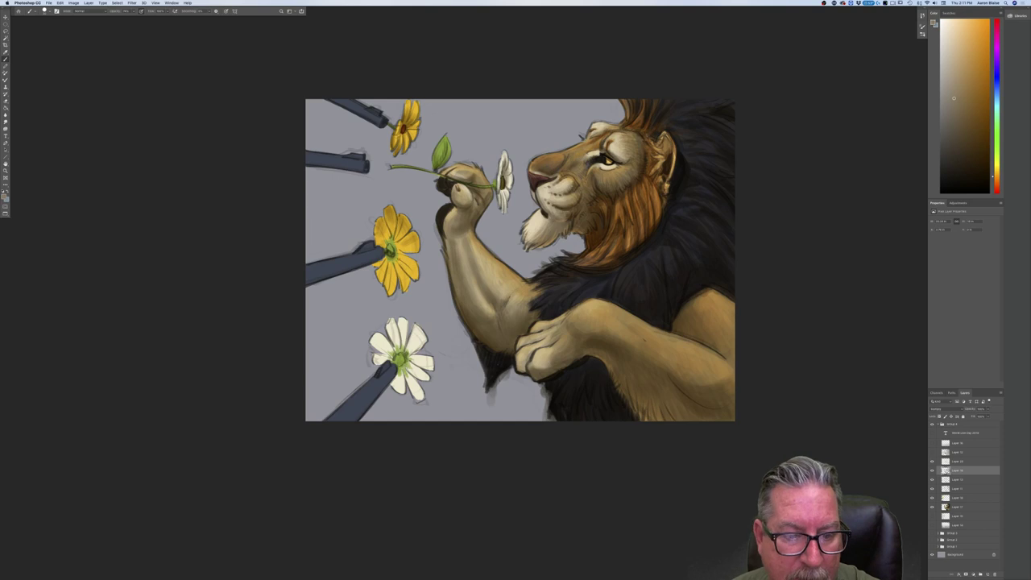
mouse_move(412, 262)
left_mouse_down()
mouse_move(399, 256)
mouse_move(416, 252)
mouse_move(396, 257)
mouse_move(397, 290)
mouse_move(406, 282)
left_mouse_up()
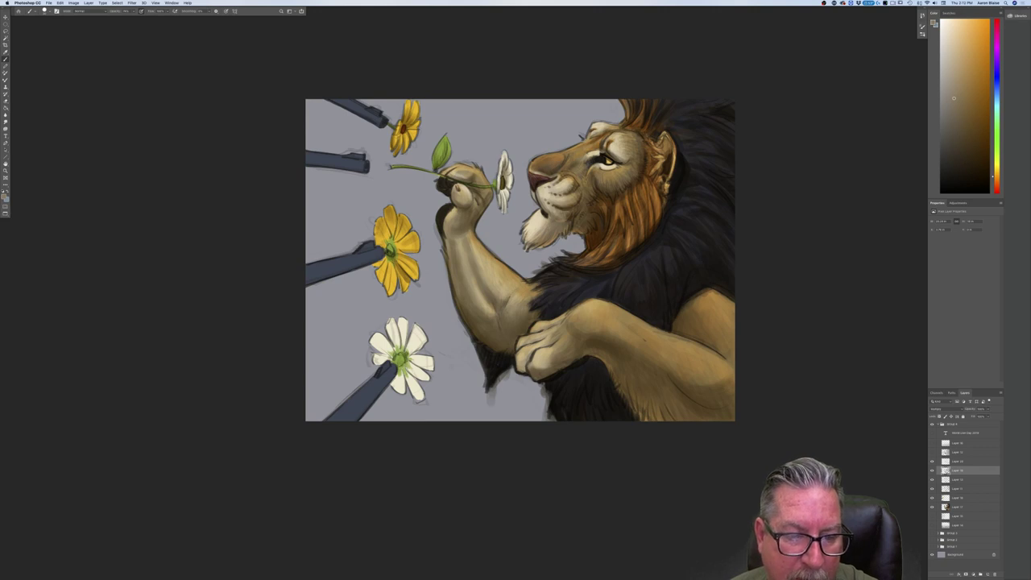
mouse_move(391, 269)
left_mouse_down()
mouse_move(390, 287)
mouse_move(395, 277)
mouse_move(384, 276)
left_mouse_up()
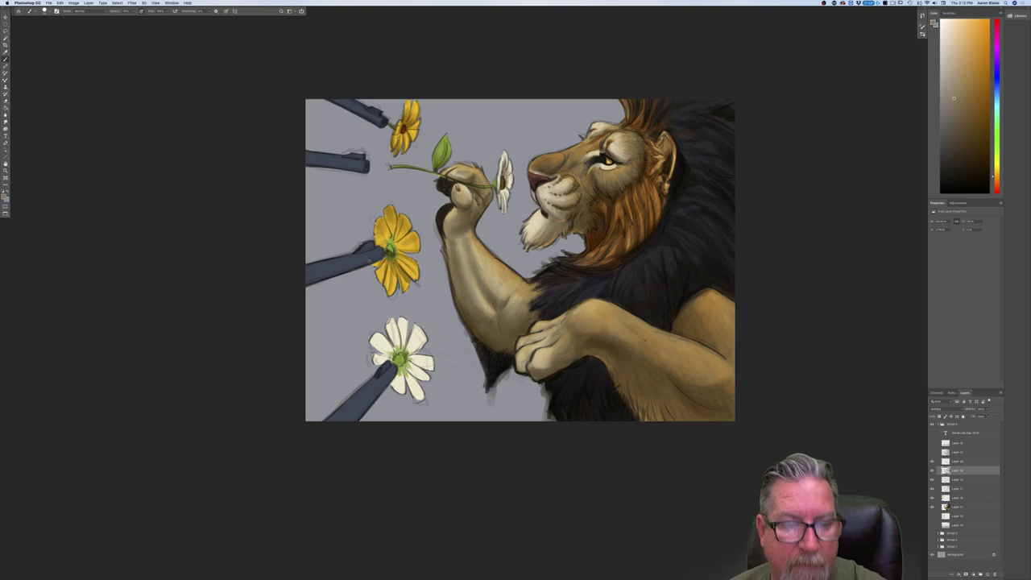
Paint darker shading over the yellow flowers, the gun barrels and the white daisy's petals on the Multiply layer.
left_click_drag(388, 243, 380, 226)
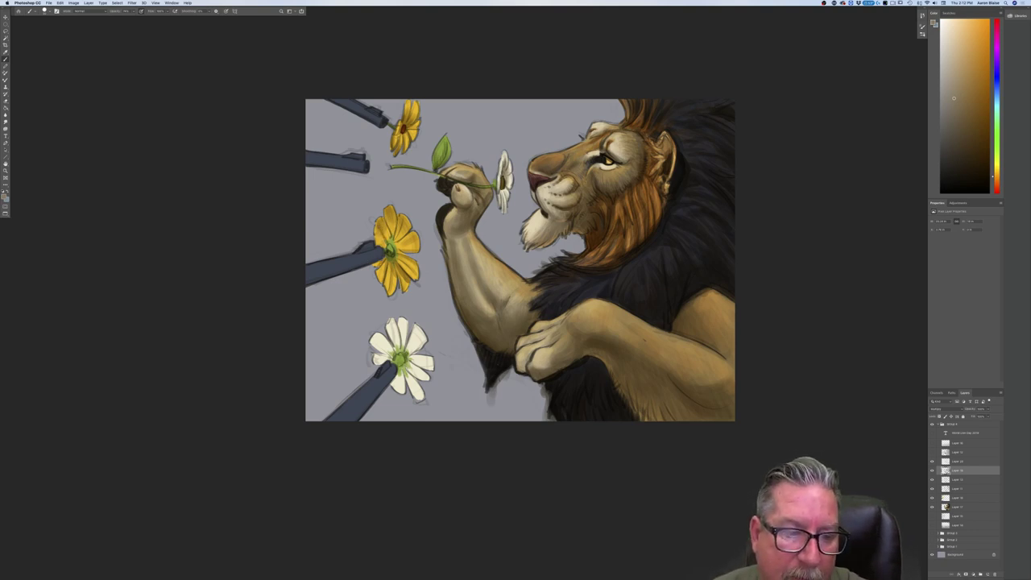
left_click_drag(385, 246, 375, 240)
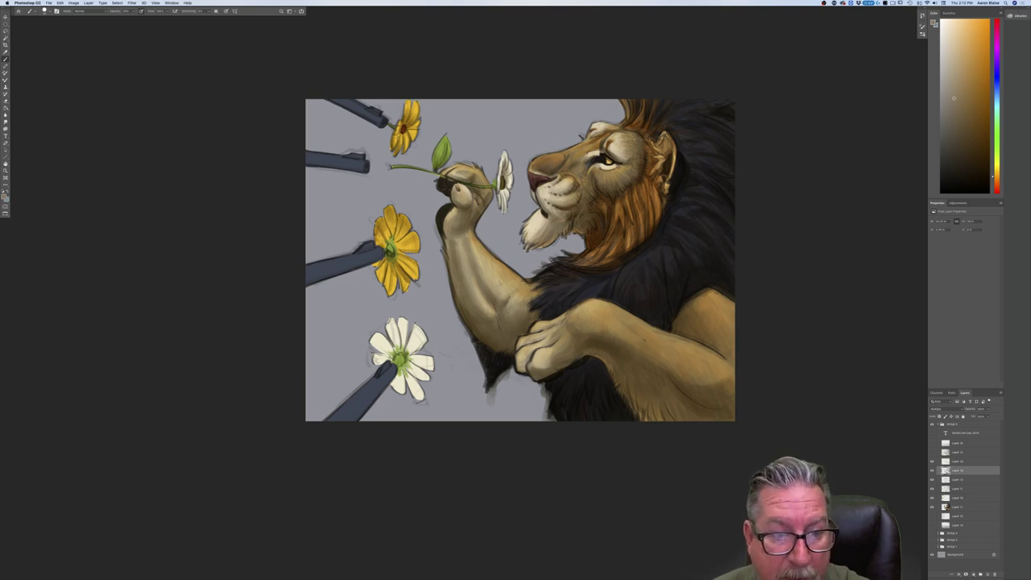
mouse_move(393, 241)
left_mouse_down()
mouse_move(398, 229)
mouse_move(404, 238)
left_mouse_up()
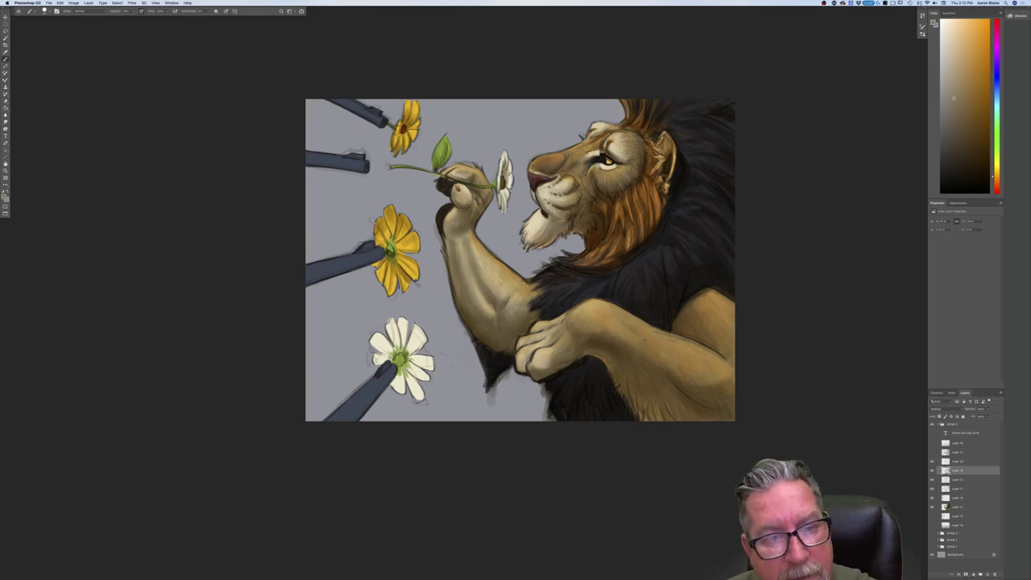
left_click_drag(404, 139, 408, 149)
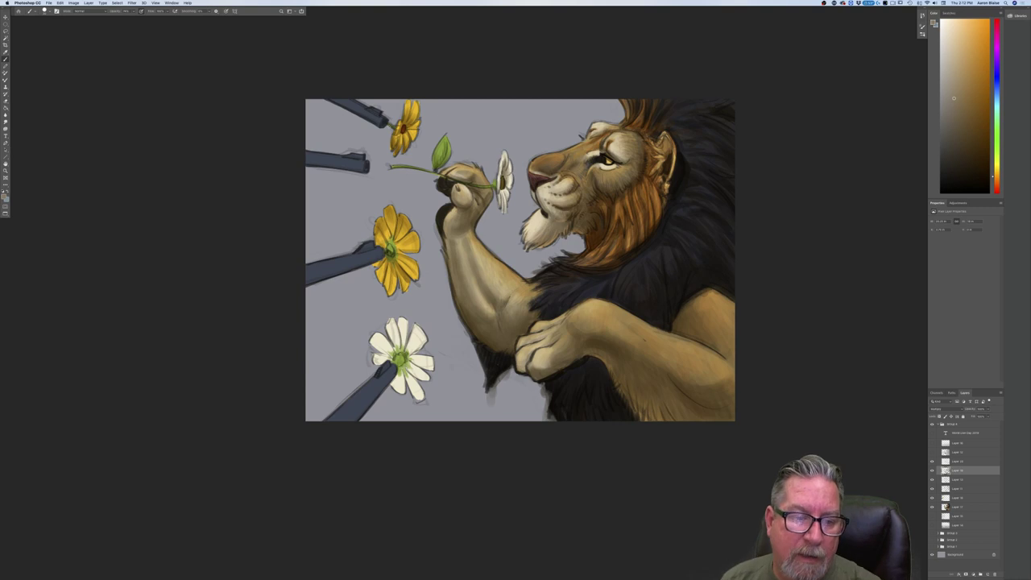
left_click_drag(391, 267, 395, 281)
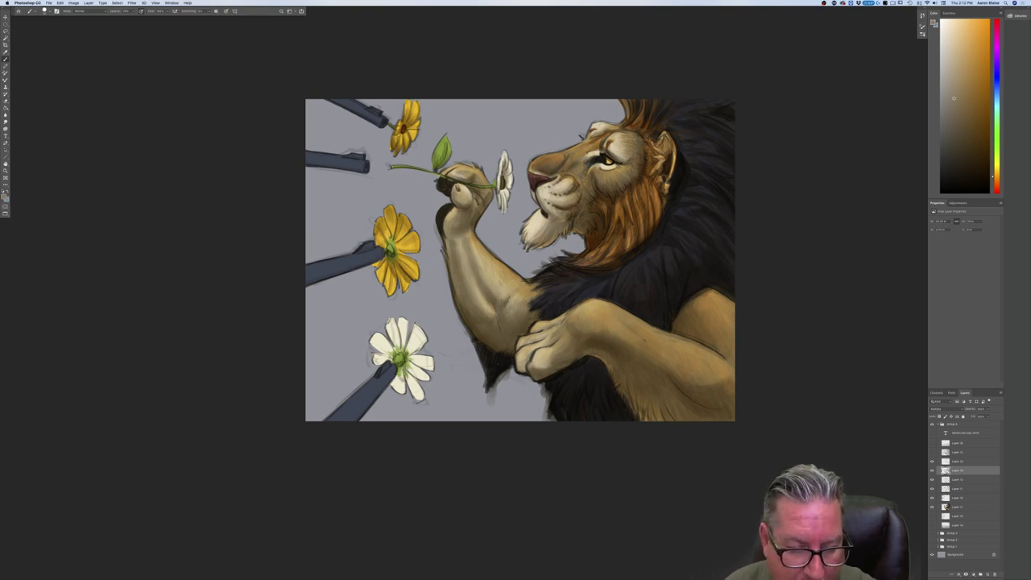
left_click(49, 3)
left_click(69, 59)
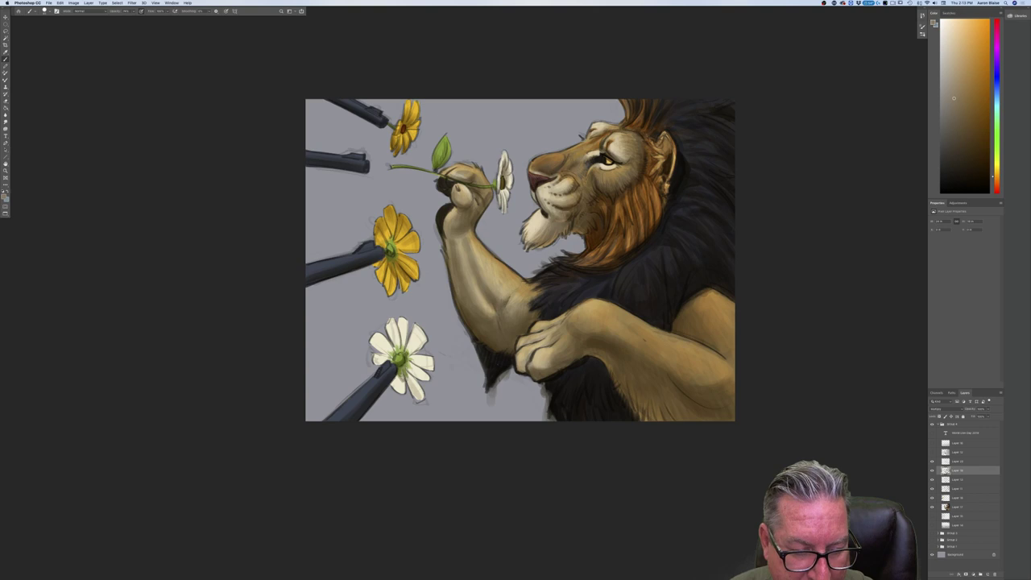
left_click_drag(407, 392, 402, 370)
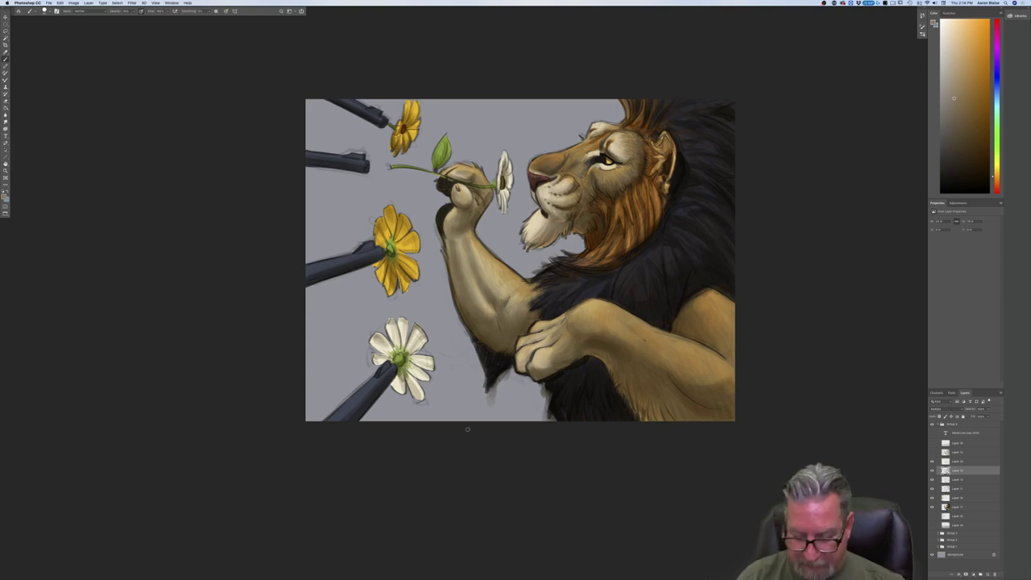
On the layer directly above the shading layer, paint pale cyan-blue highlights along the gun barrels.
key("super+minus")
key("super+minus")
key("super+minus")
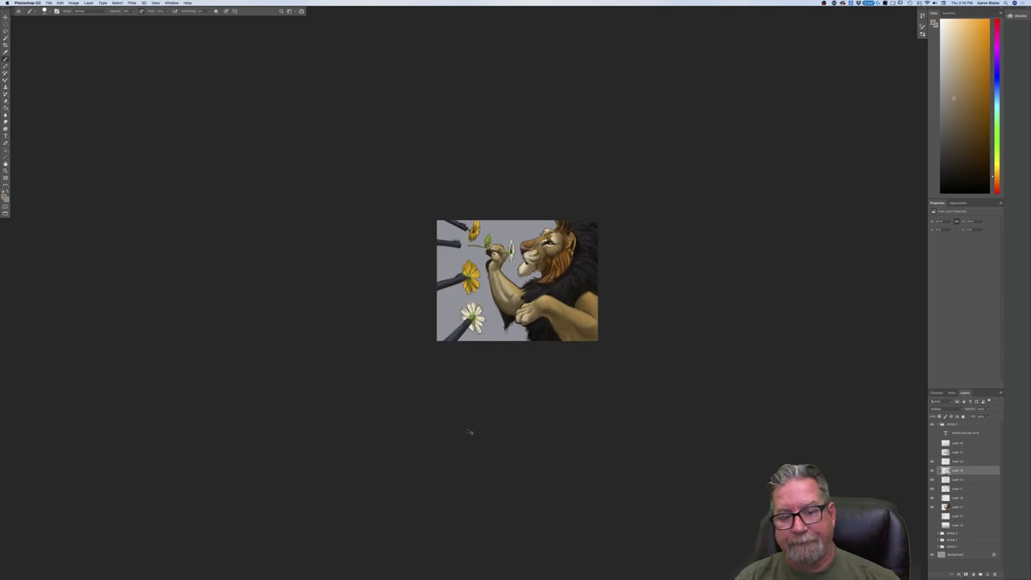
key("super+plus")
key("super+plus")
key("super+plus")
left_click(953, 461)
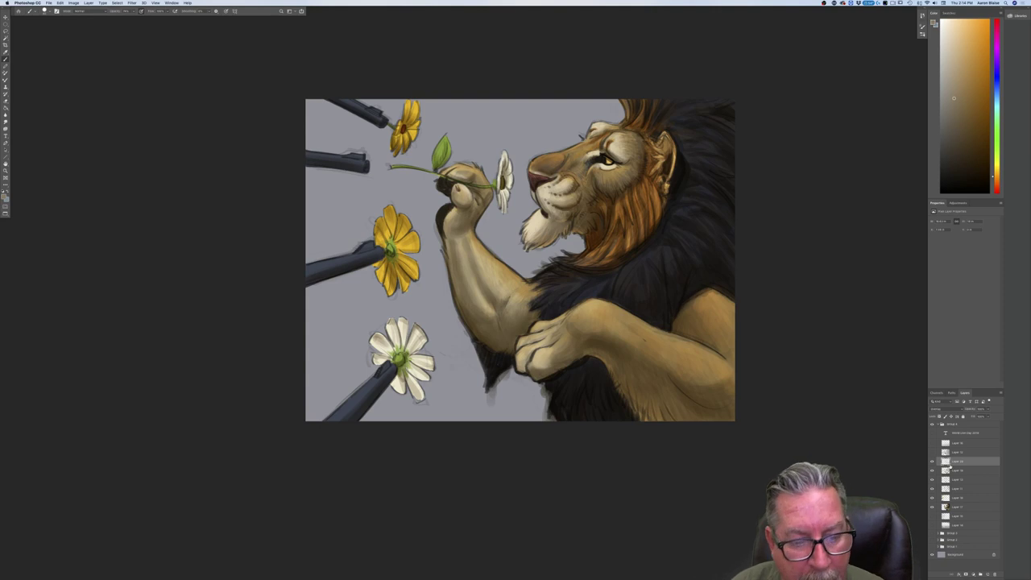
left_click(4, 196)
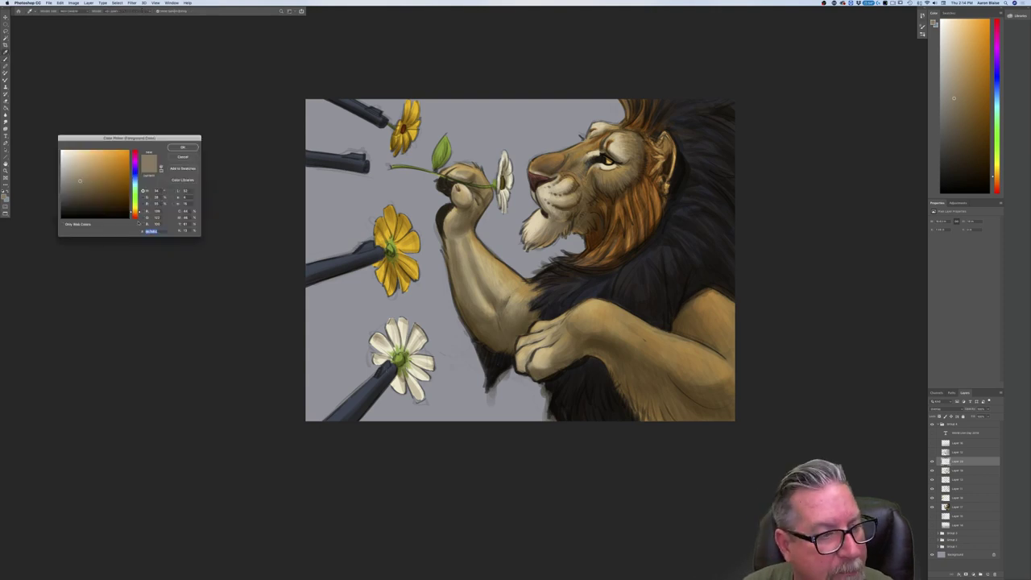
left_click(135, 184)
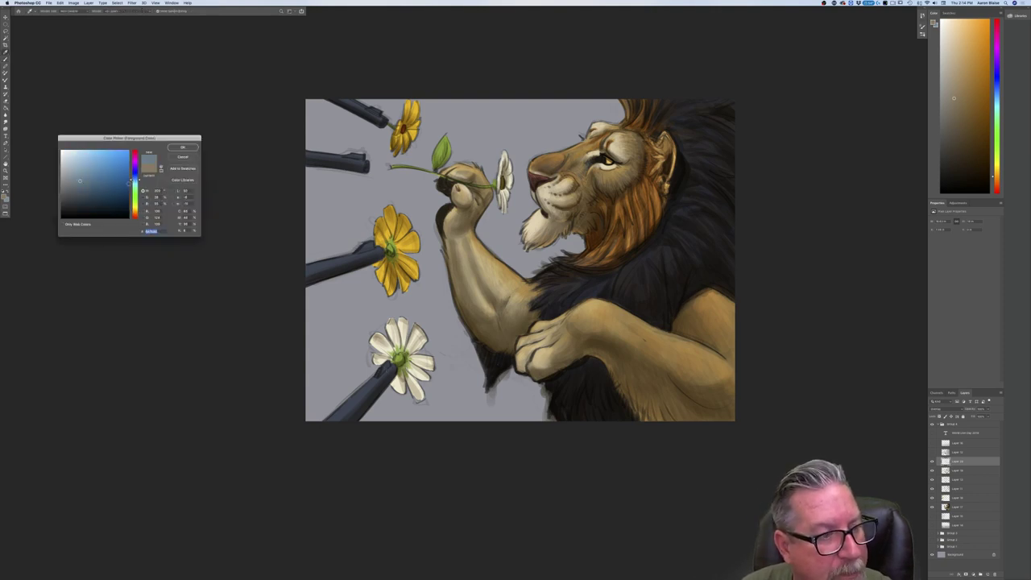
left_click_drag(134, 184, 135, 187)
left_click(72, 164)
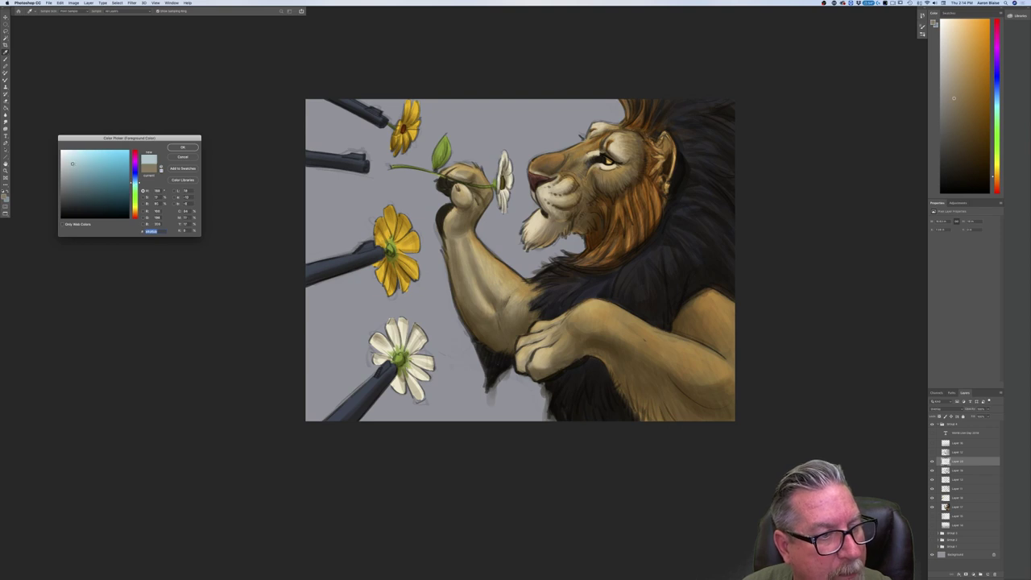
left_click(180, 148)
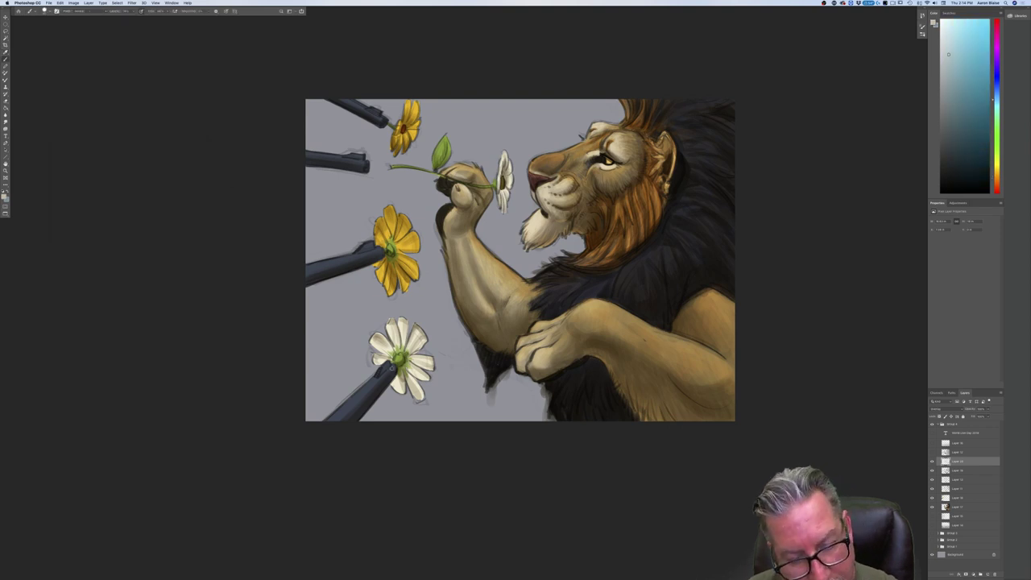
left_click_drag(381, 378, 332, 430)
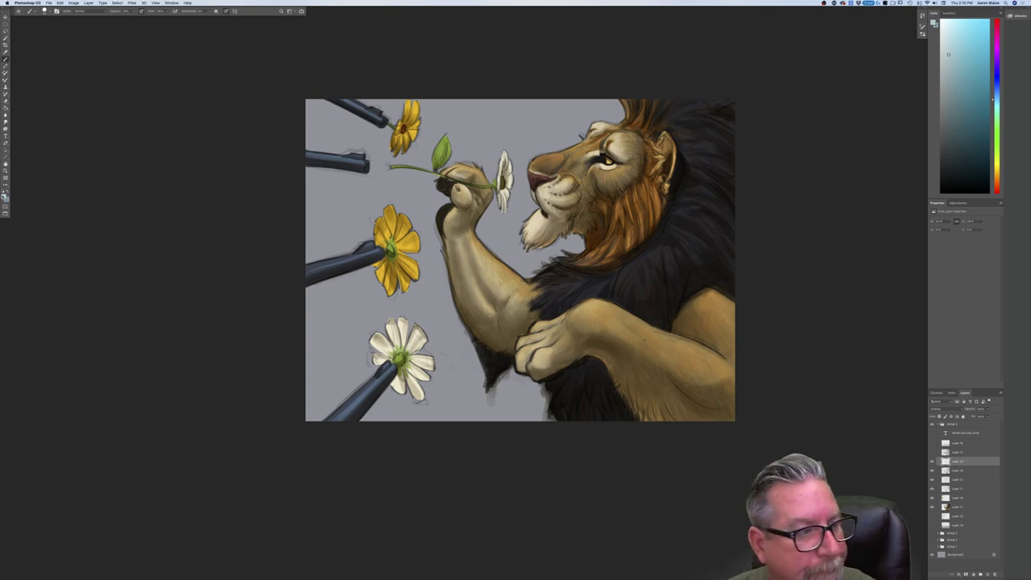
Set the foreground colour to a muted brown and make the layer two below the shading layer active.
left_click(5, 196)
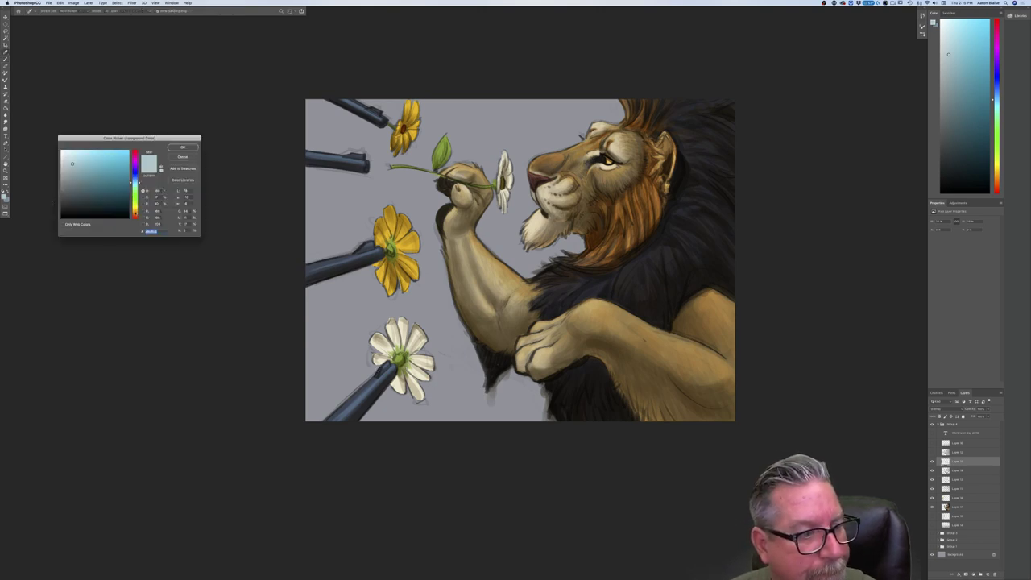
left_click(136, 213)
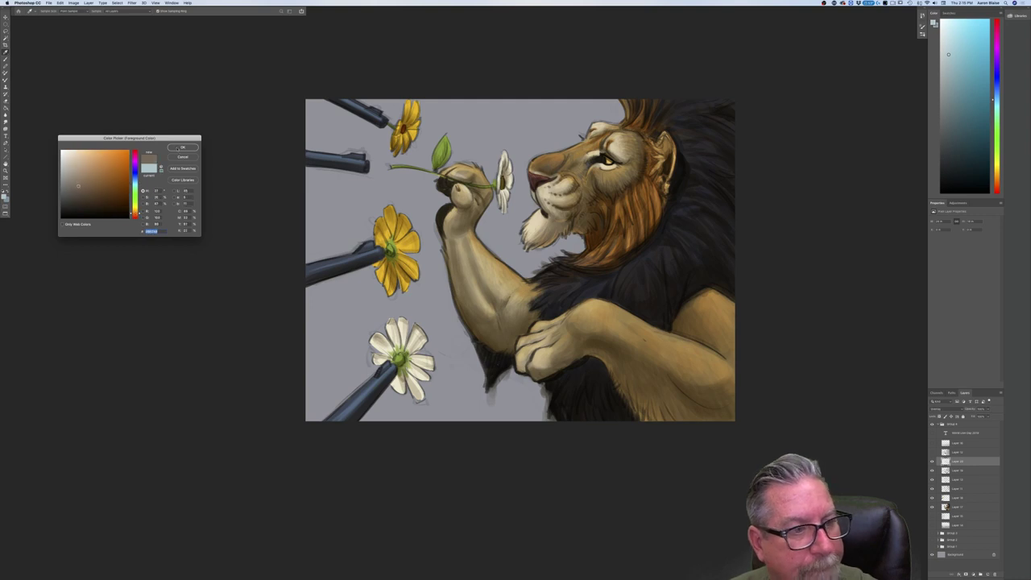
key("Return")
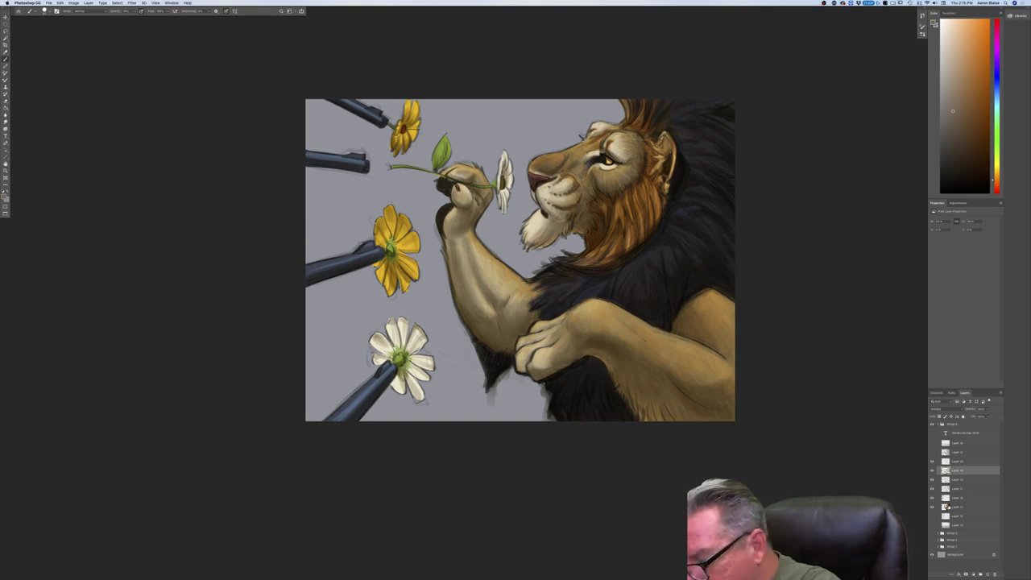
left_click(948, 489)
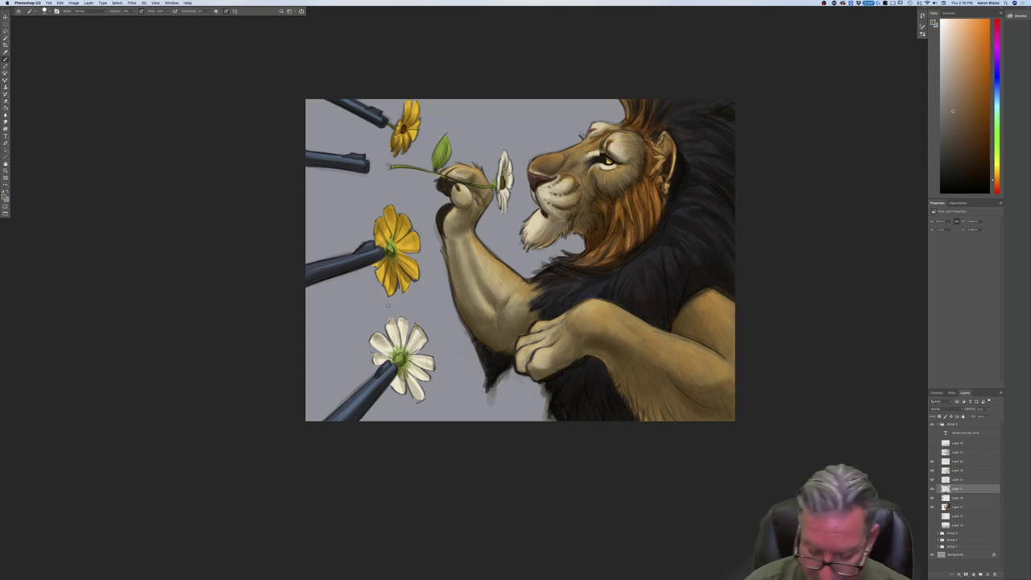
Add a new layer and place it at the bottom of the expanded layer group, beneath the lion artwork.
key("super+minus")
key("super+minus")
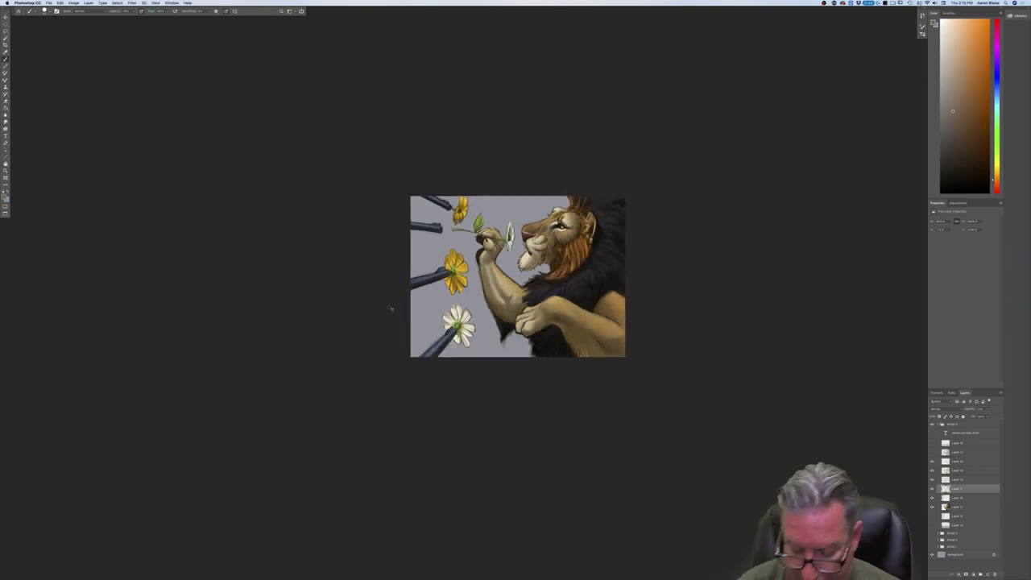
key("super+plus")
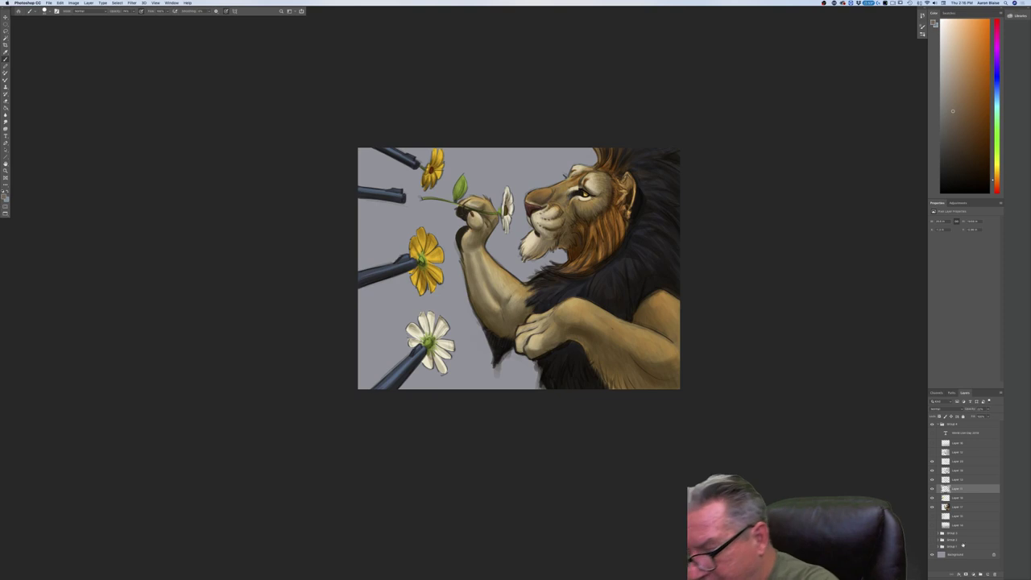
left_click(952, 533)
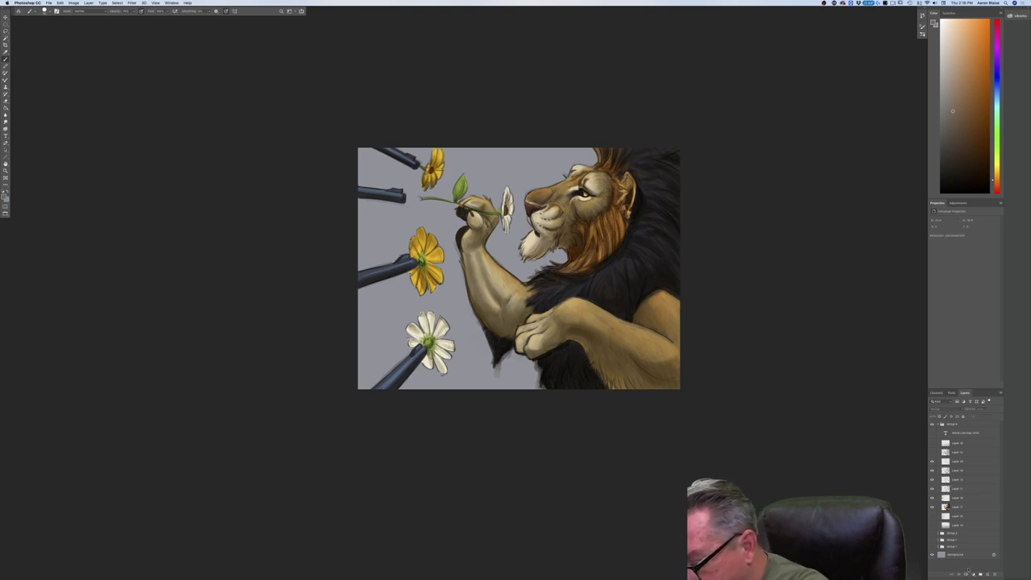
left_click(979, 573)
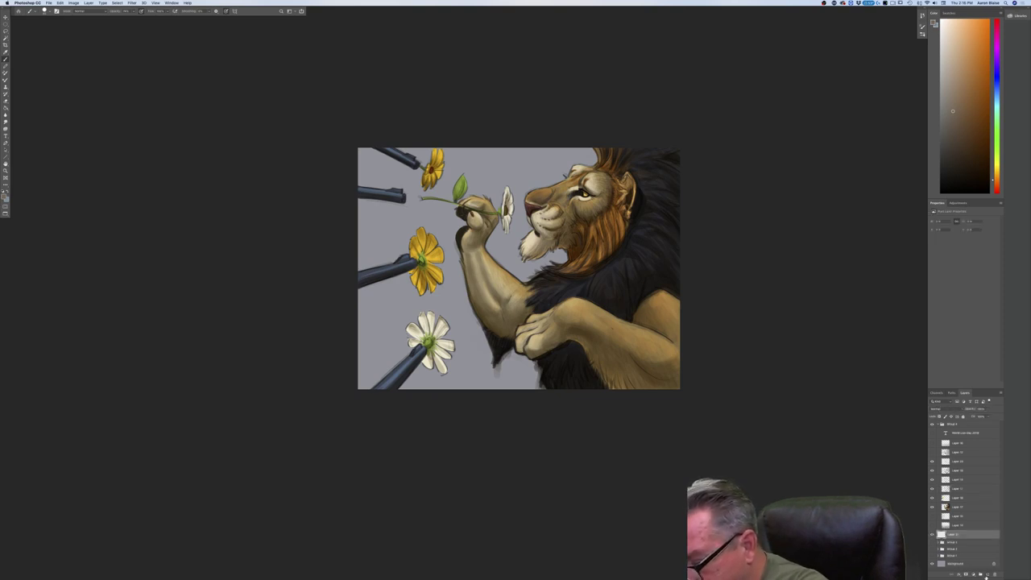
left_click_drag(967, 534, 966, 530)
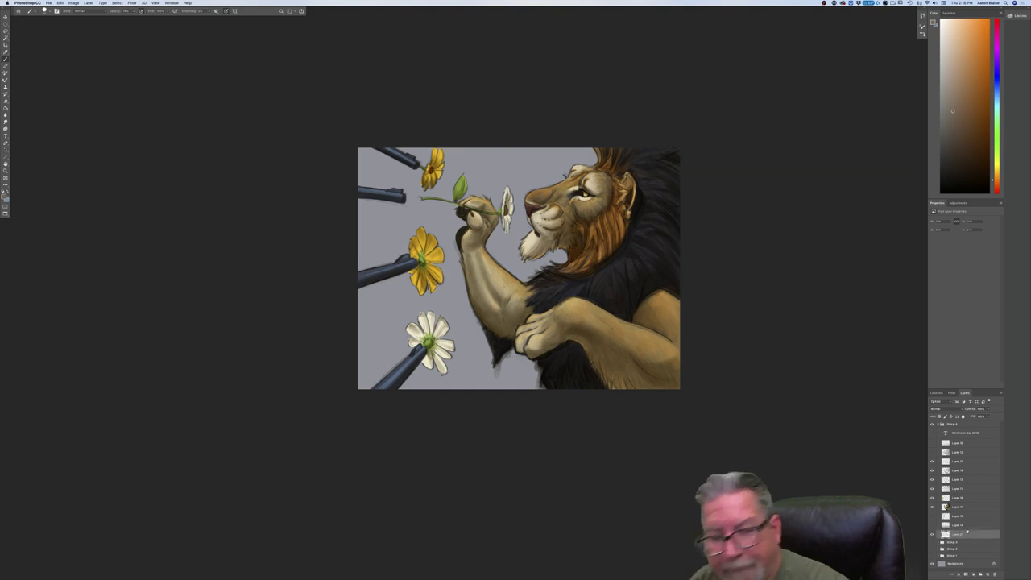
Fill the new layer with a muted grey-blue as the backdrop behind the lion, using the Paint Bucket.
left_click(5, 197)
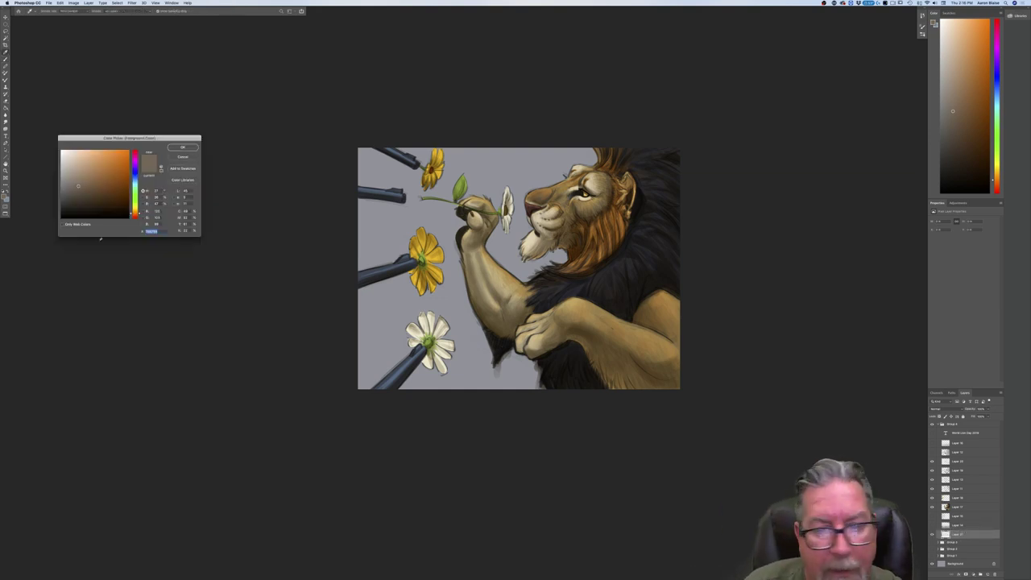
left_click_drag(135, 181, 135, 180)
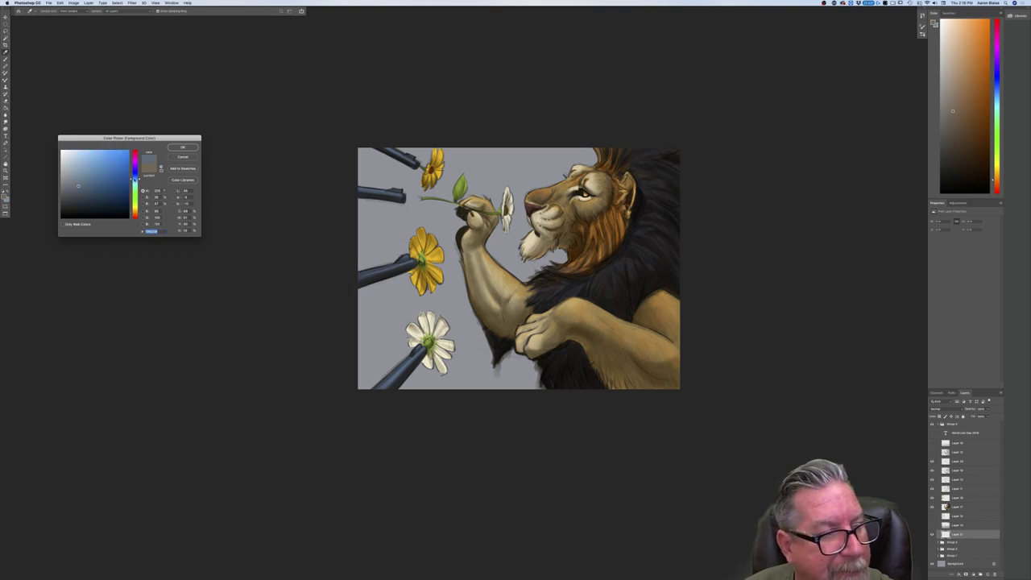
left_click(84, 188)
left_click(81, 187)
left_click(182, 148)
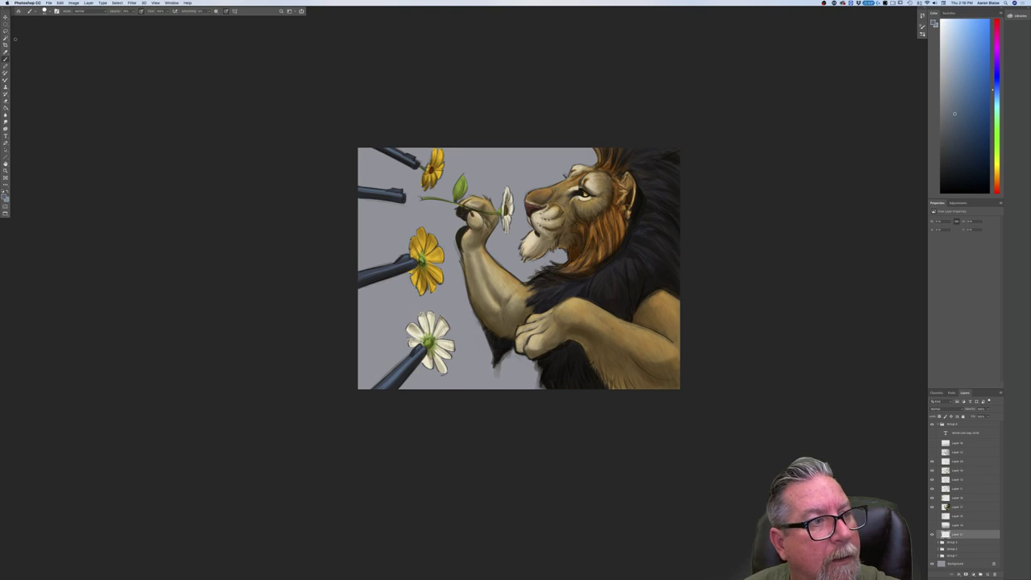
left_click(6, 110)
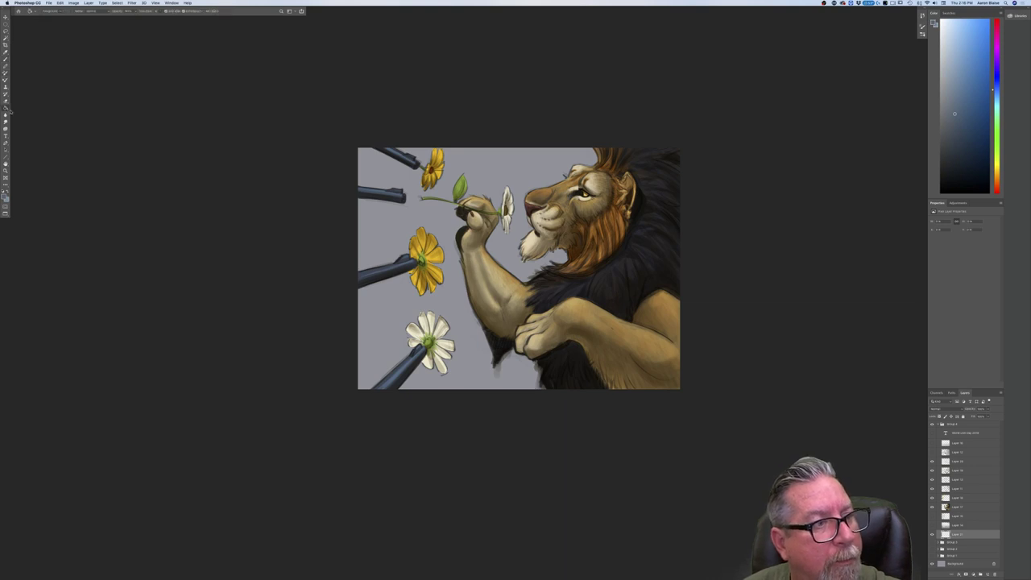
left_click(470, 352)
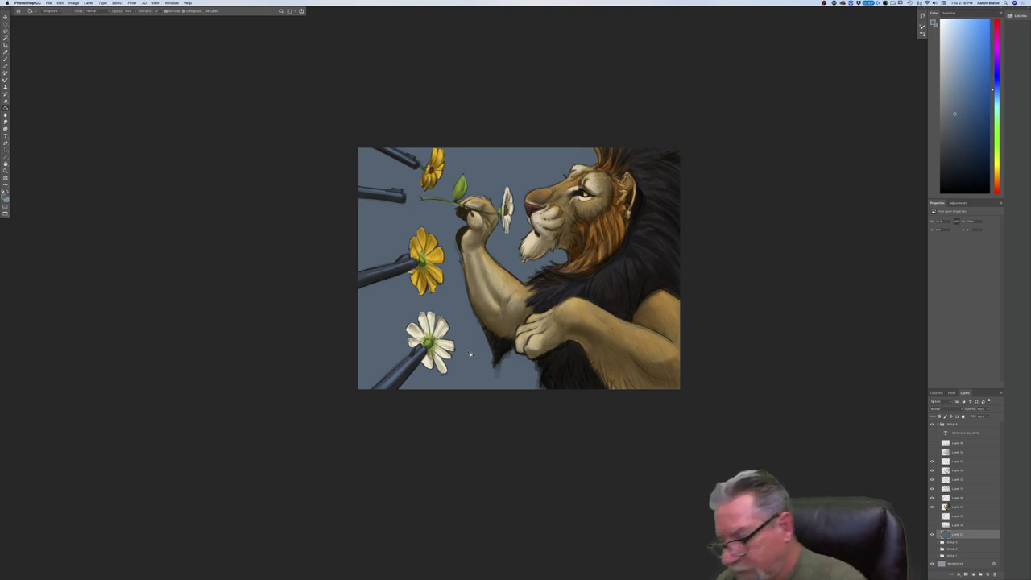
Add another layer above the blue backdrop and set the foreground to a slightly lighter, more saturated blue.
left_click(988, 575)
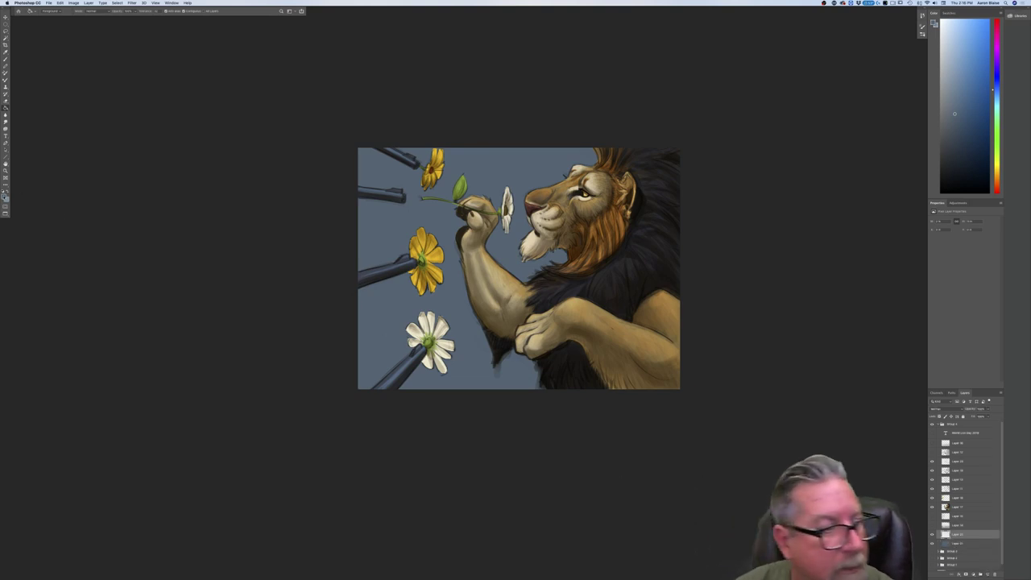
left_click(7, 199)
left_click_drag(134, 180, 92, 177)
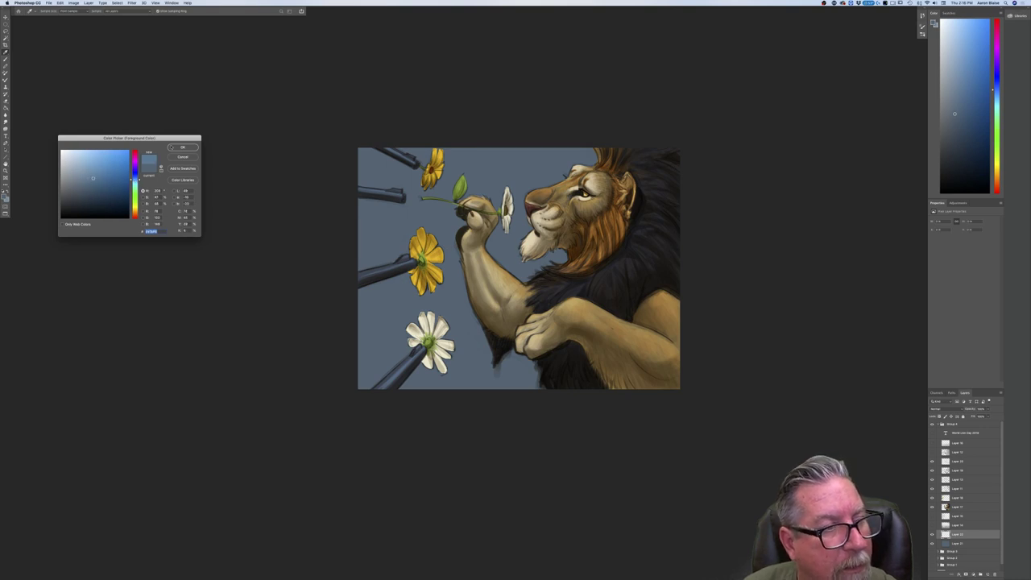
left_click(179, 148)
Switch to the Brush tool and choose a wide, flat textured brush preset for painting the background.
left_click(31, 12)
left_click(51, 145)
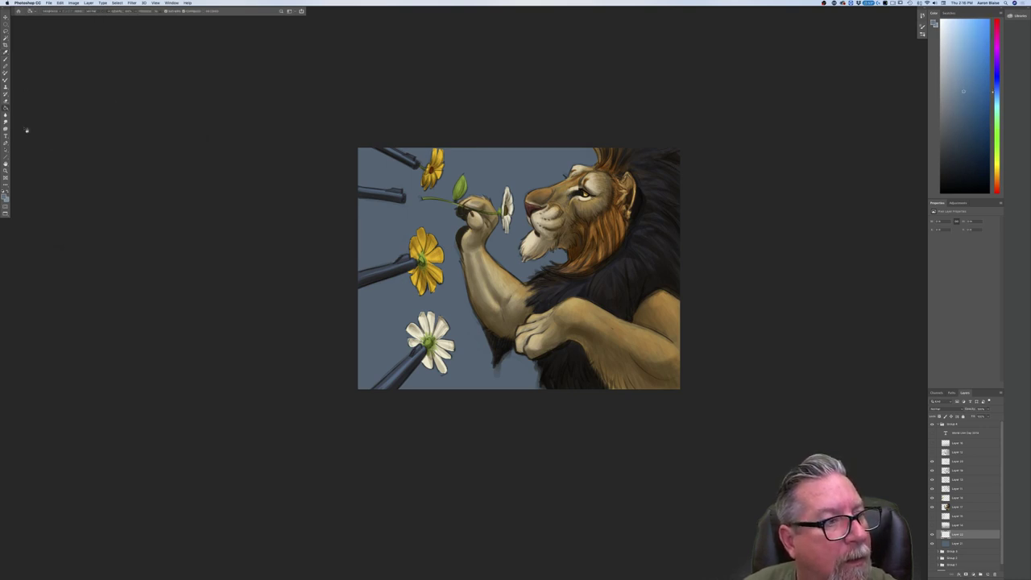
left_click(6, 60)
left_click(45, 11)
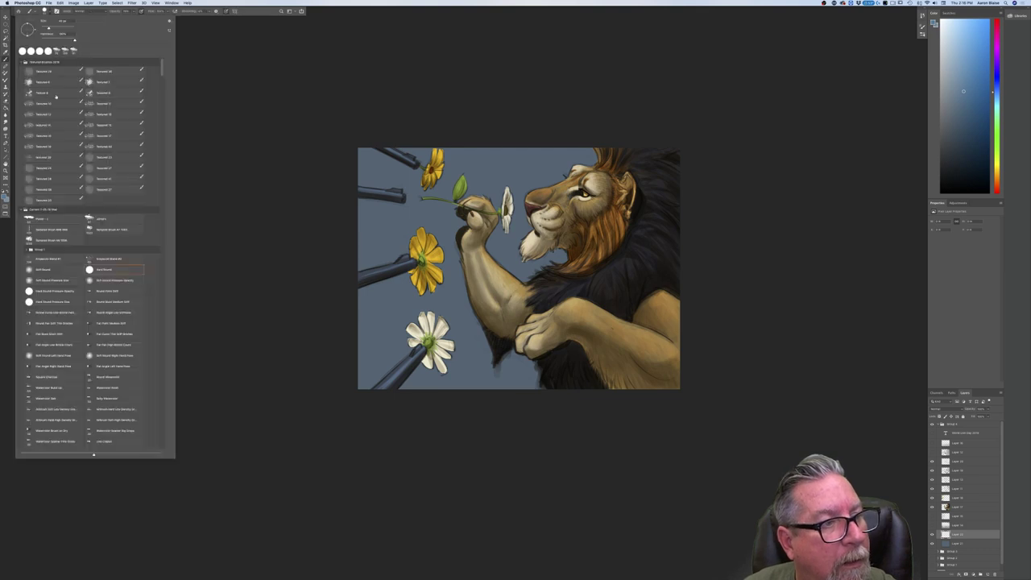
left_click(101, 220)
left_click(282, 277)
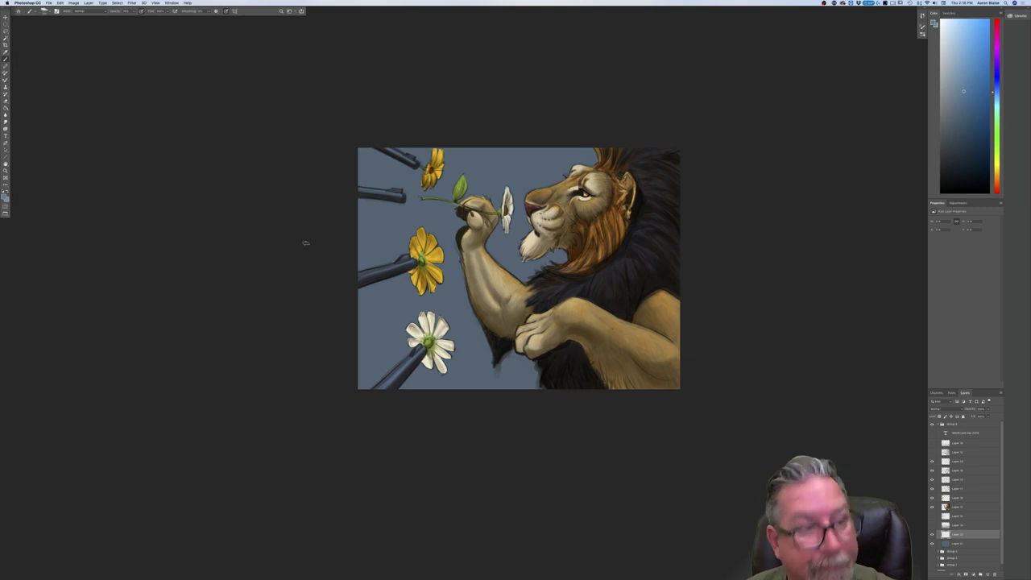
left_click(56, 11)
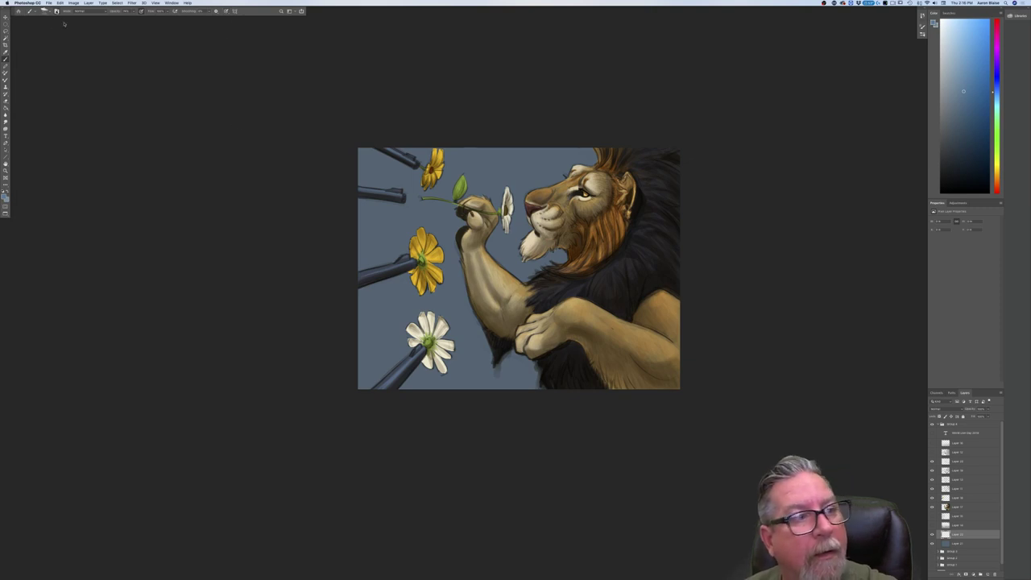
left_click(822, 23)
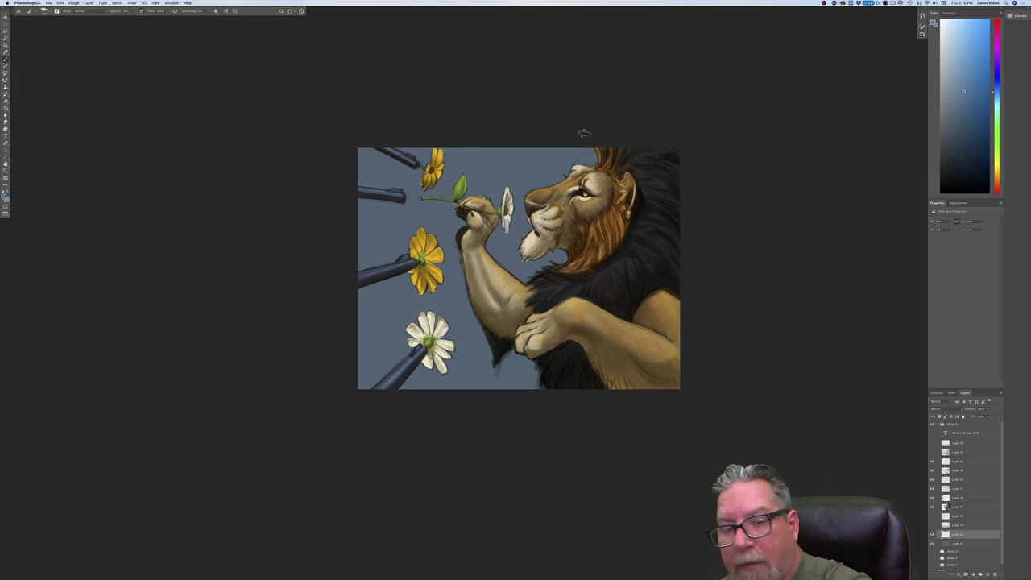
Brush textured blue strokes across the background, shifting the foreground colour to a lighter, more cyan blue for the upper area.
left_click_drag(589, 147, 588, 140)
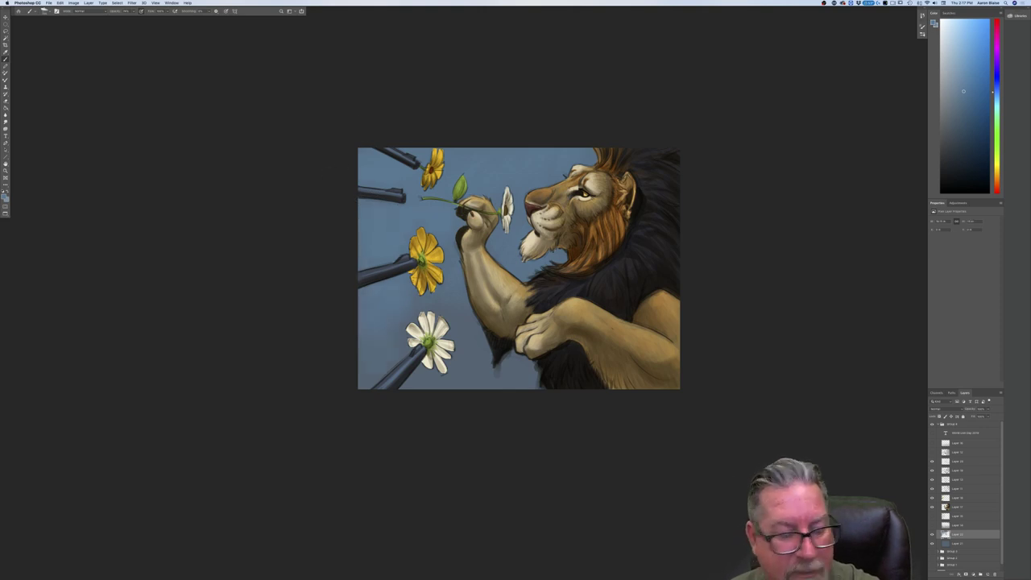
left_click(4, 196)
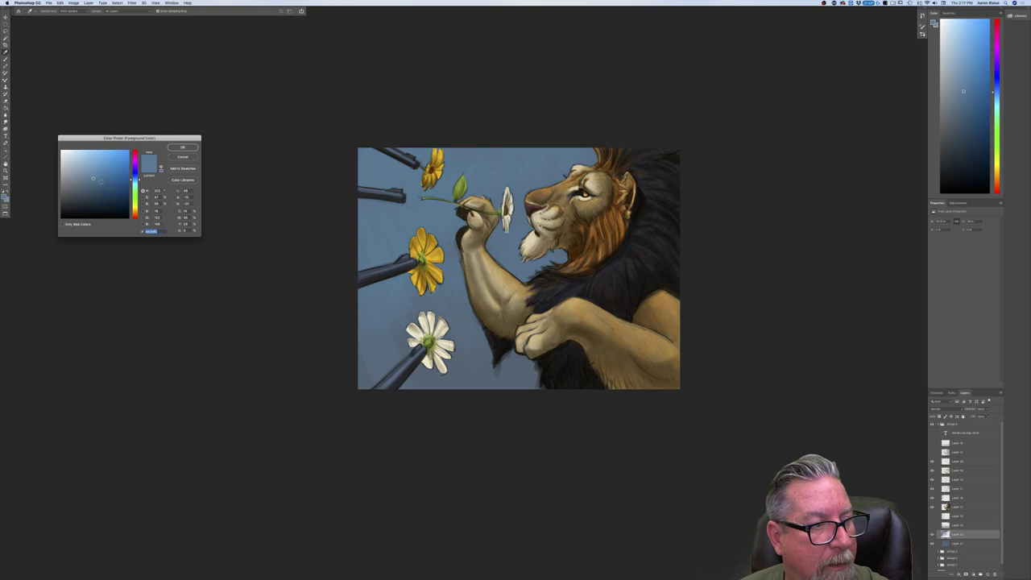
left_click(134, 182)
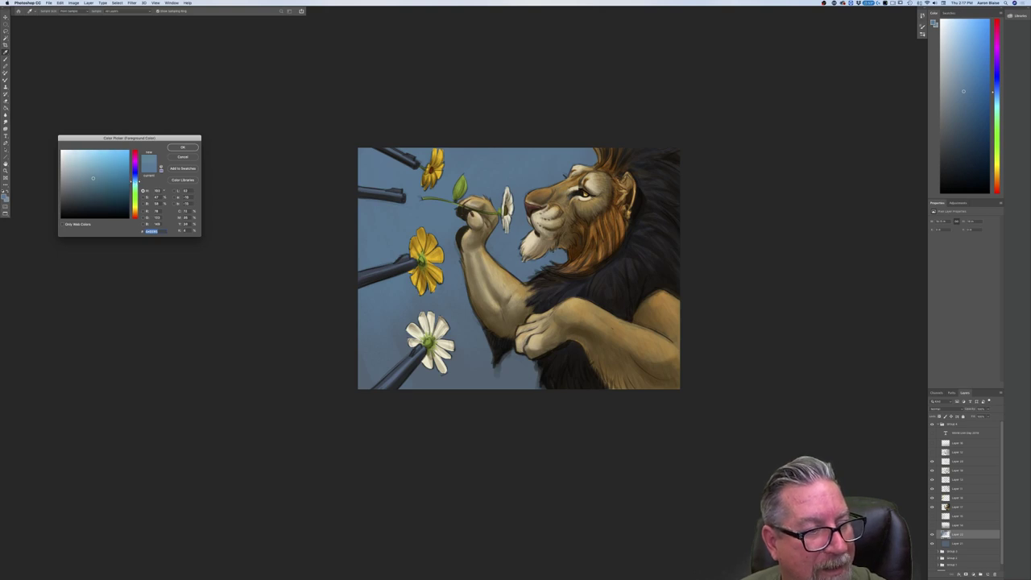
left_click(183, 147)
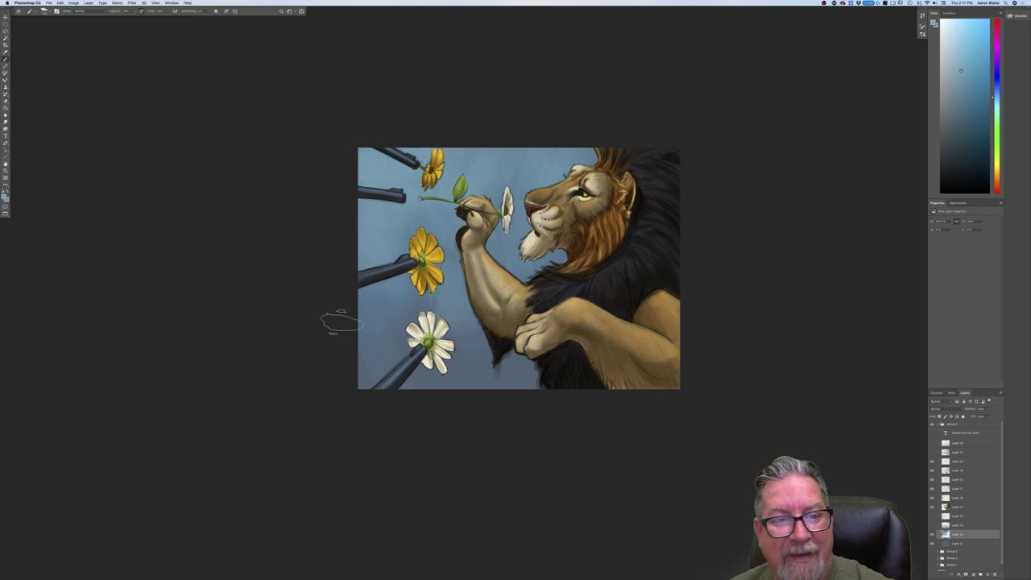
mouse_move(527, 269)
left_mouse_down()
mouse_move(557, 257)
mouse_move(495, 245)
left_mouse_up()
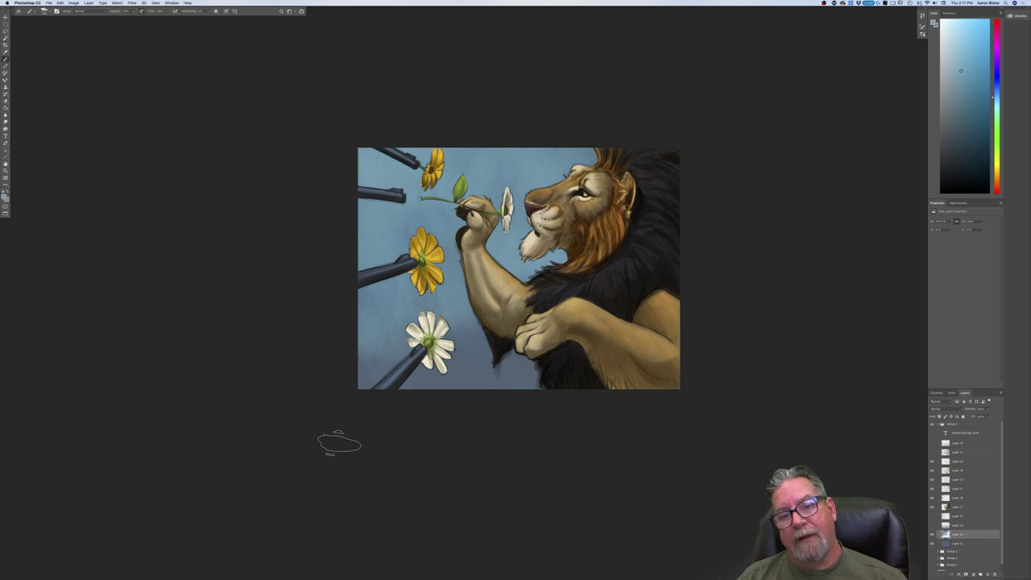
Brush a more saturated medium blue and a deeper royal blue over the lower background around the flowers and gun barrels.
left_click(5, 197)
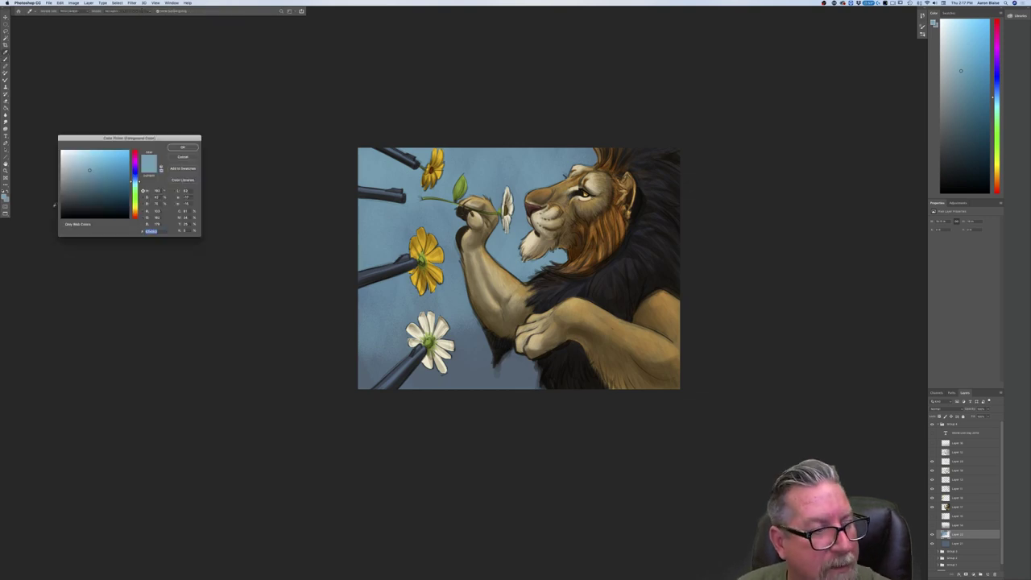
left_click_drag(136, 183, 102, 169)
left_click(182, 149)
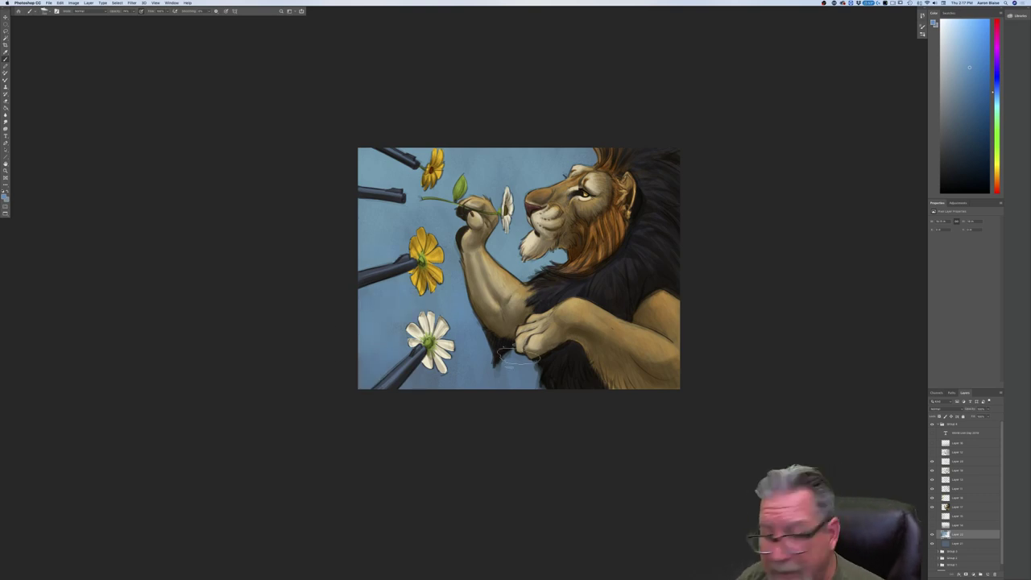
left_click(7, 199)
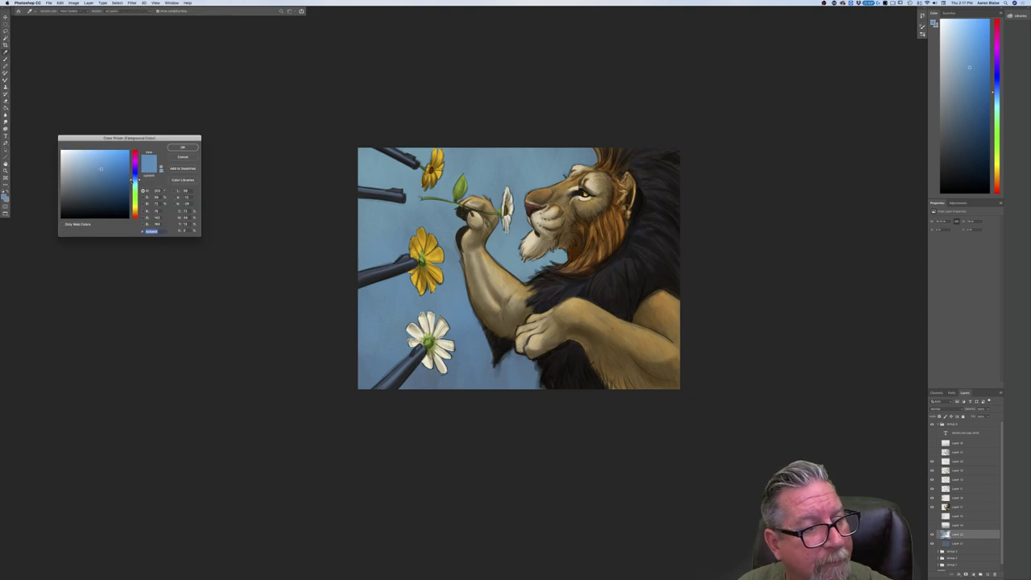
left_click_drag(101, 168, 111, 171)
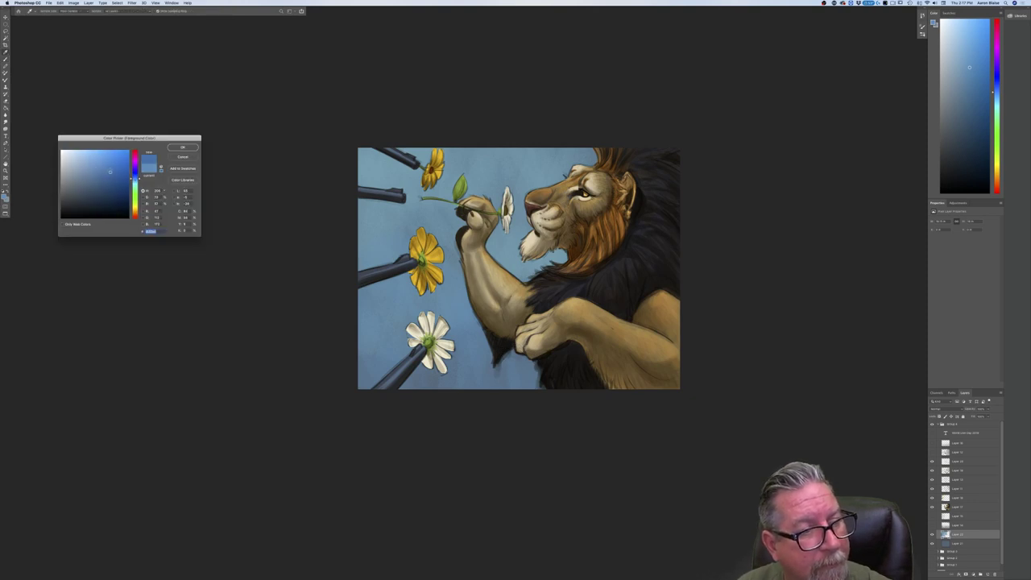
left_click(171, 150)
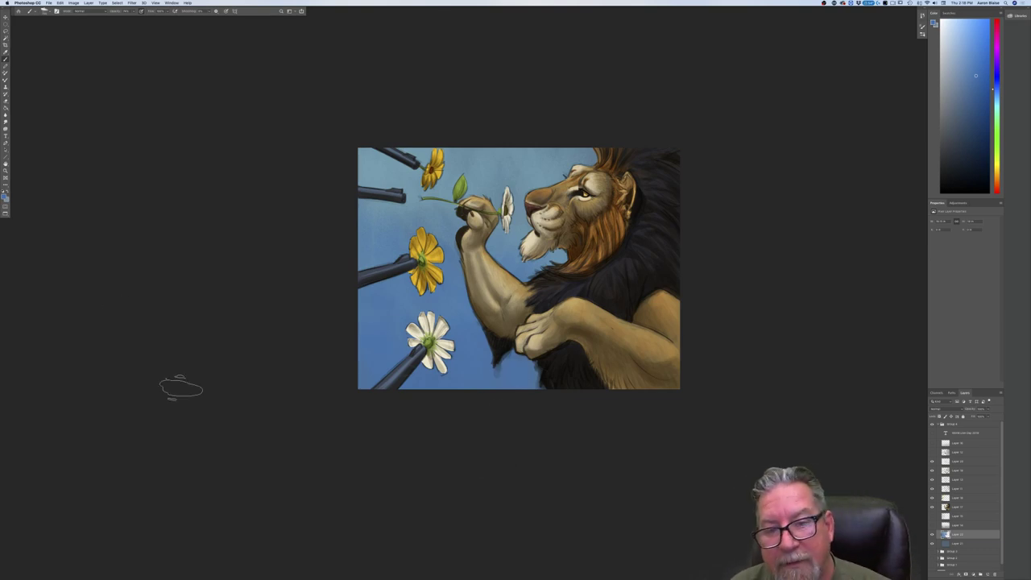
Pick a darker navy blue and brush it over the lower background to deepen the gradient.
left_click(5, 196)
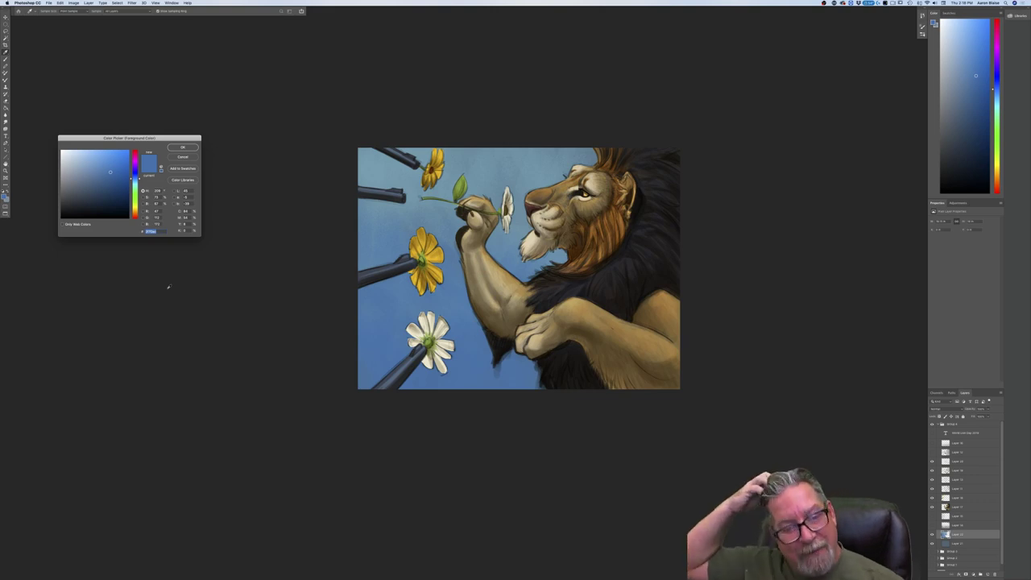
left_click(181, 157)
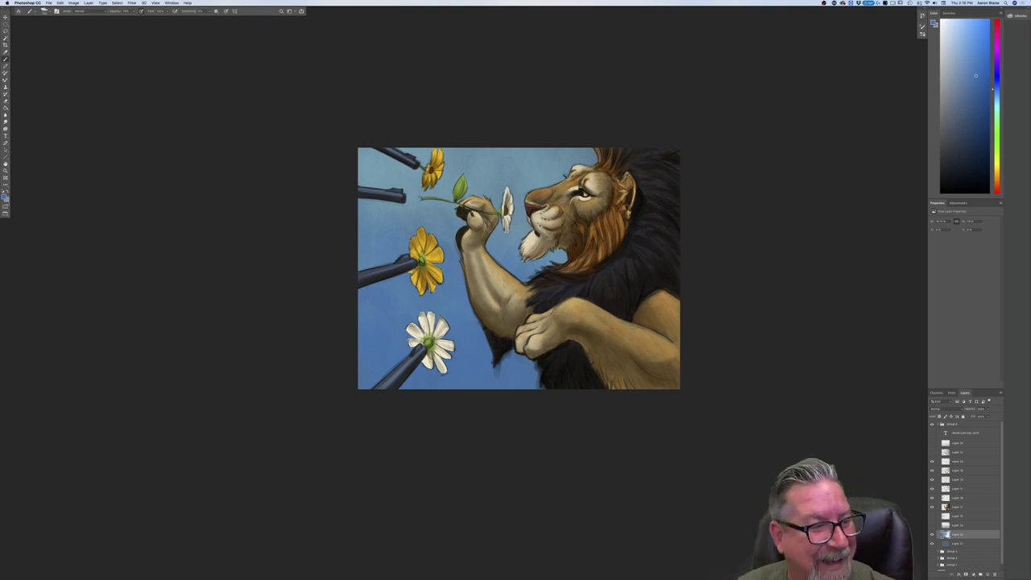
left_click(8, 199)
left_click(104, 189)
left_click(182, 148)
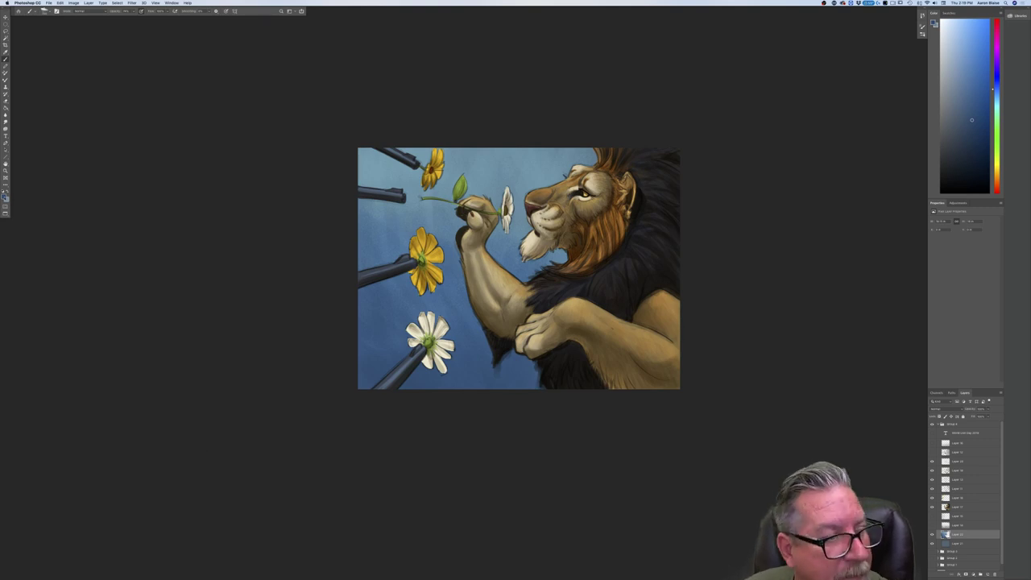
Darken the bottom of the background with a dark grey-teal and a dark muted green.
left_click(5, 195)
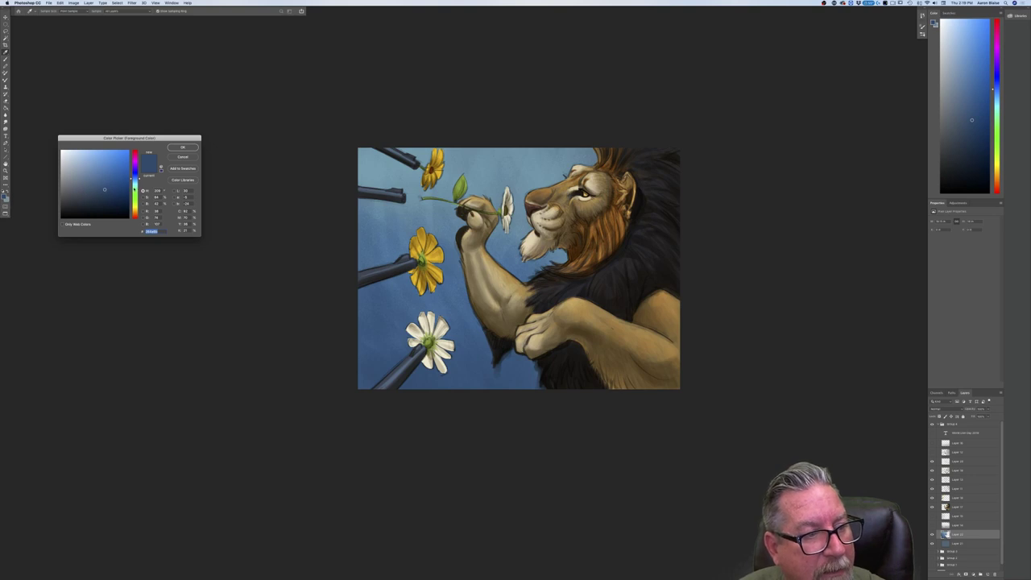
left_click_drag(134, 182, 134, 184)
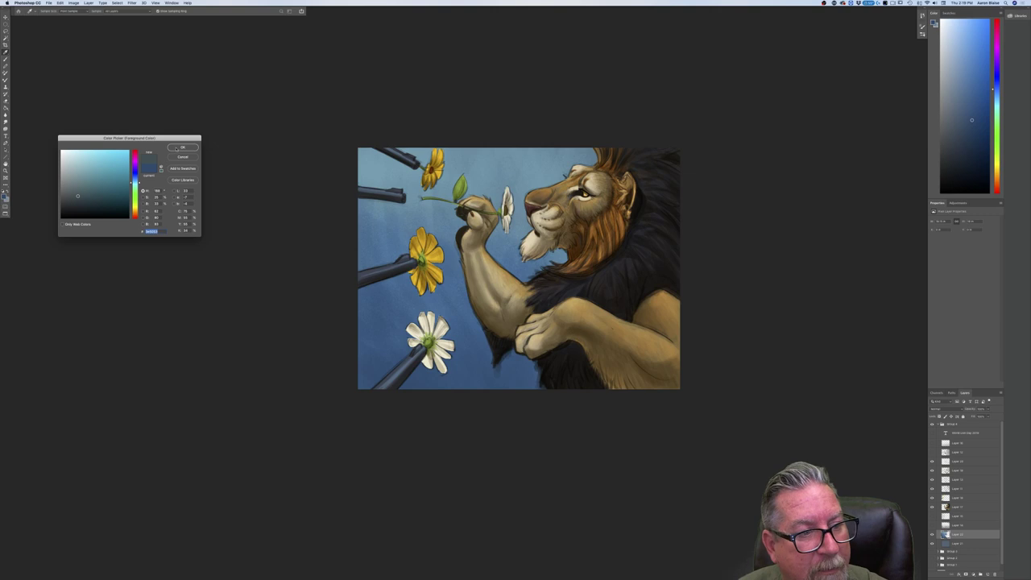
key("Return")
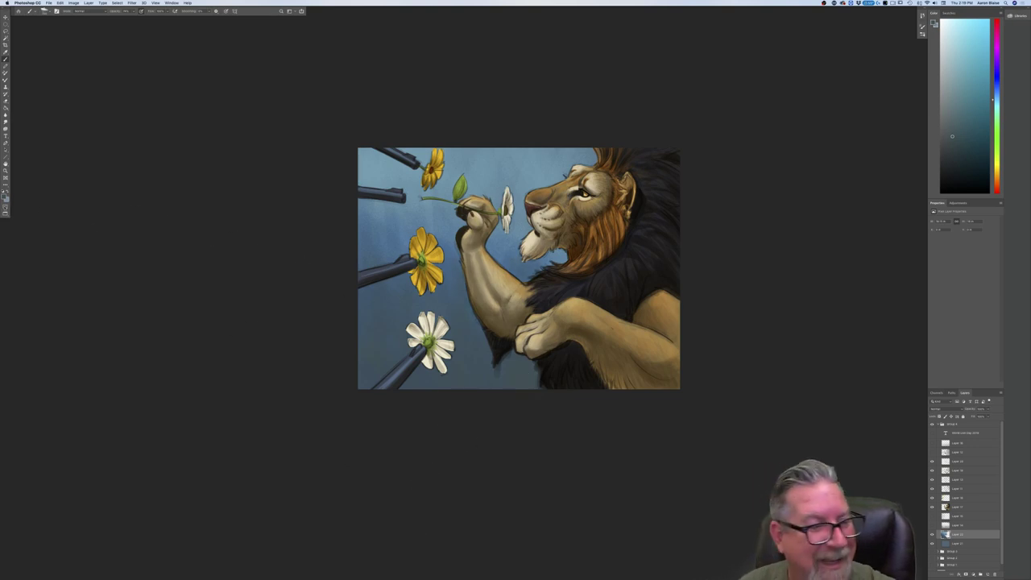
left_click(5, 195)
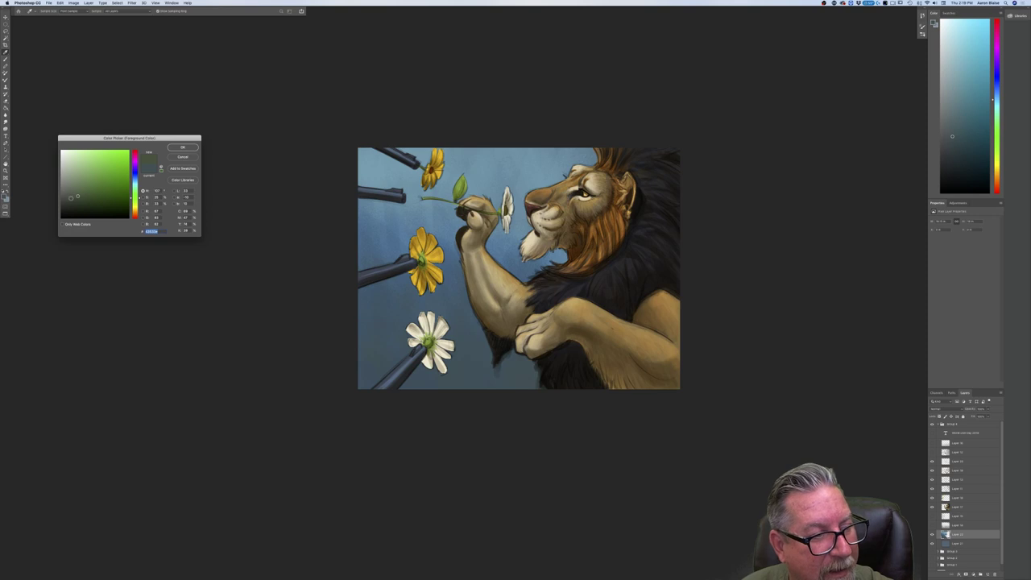
left_click(183, 149)
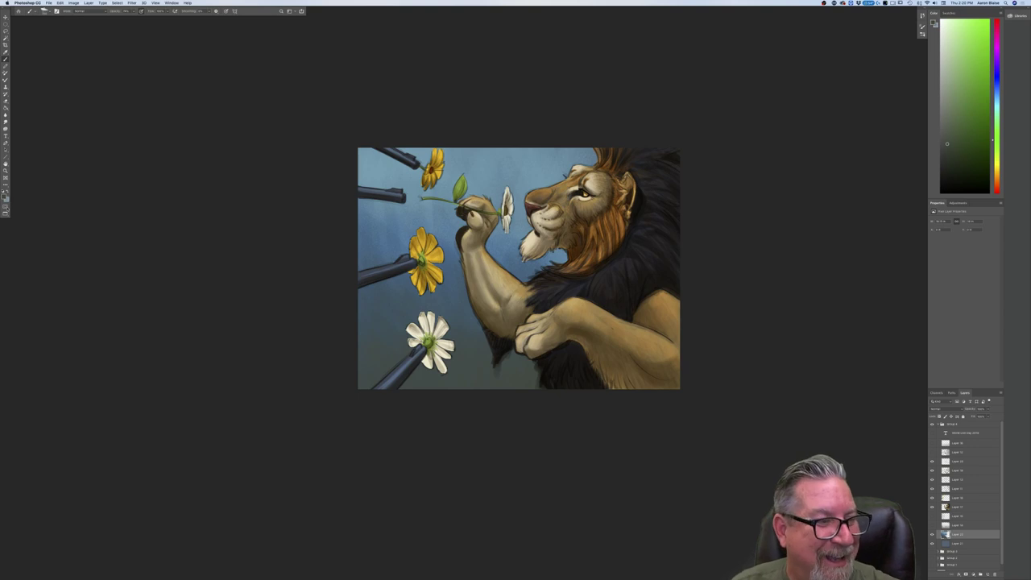
Sample the light blue near the upper gun barrels and brush brighter blue over the upper background.
left_click(5, 197)
left_click(383, 176)
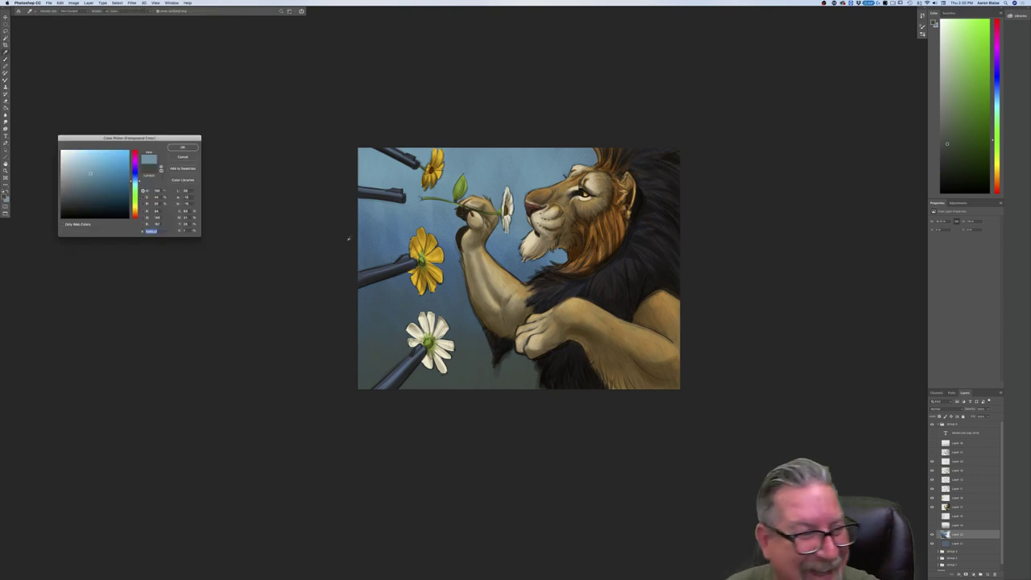
key("Return")
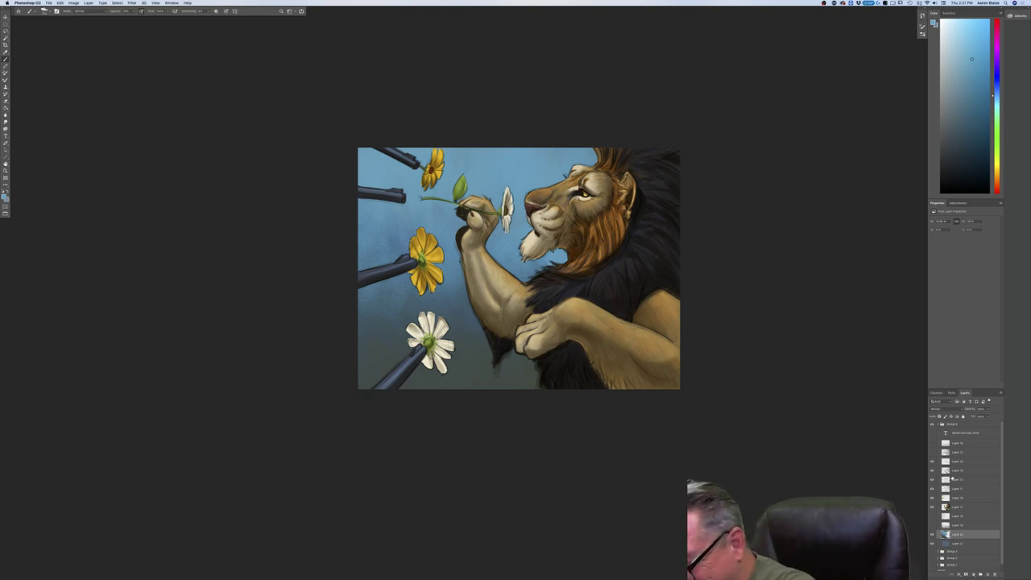
Add a new layer above the visible lion and flower layers and choose a hard round brush preset.
left_click(953, 461)
left_click(980, 574)
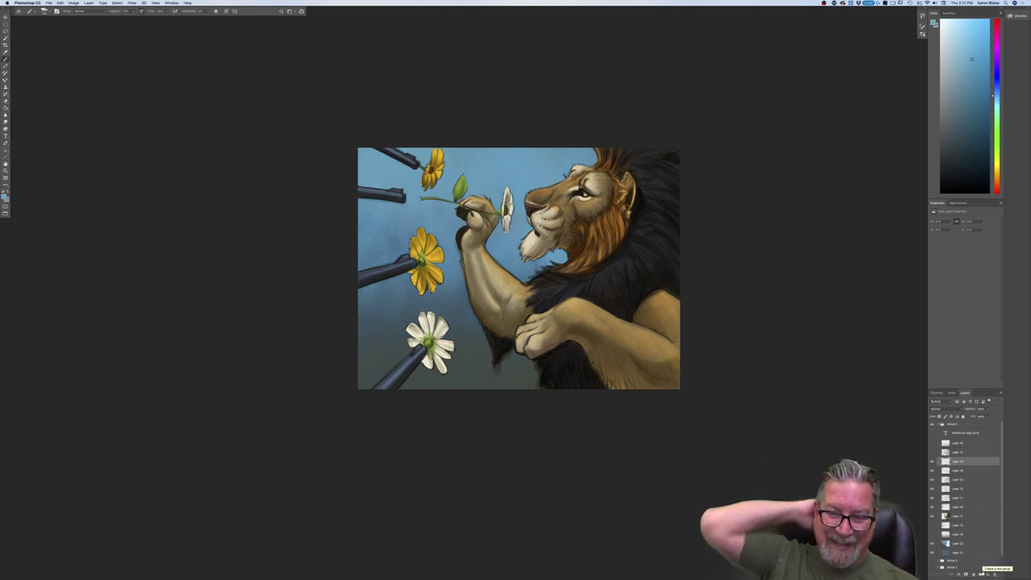
key("super+plus")
mouse_move(286, 267)
left_mouse_down()
mouse_move(200, 403)
mouse_move(258, 425)
left_mouse_up()
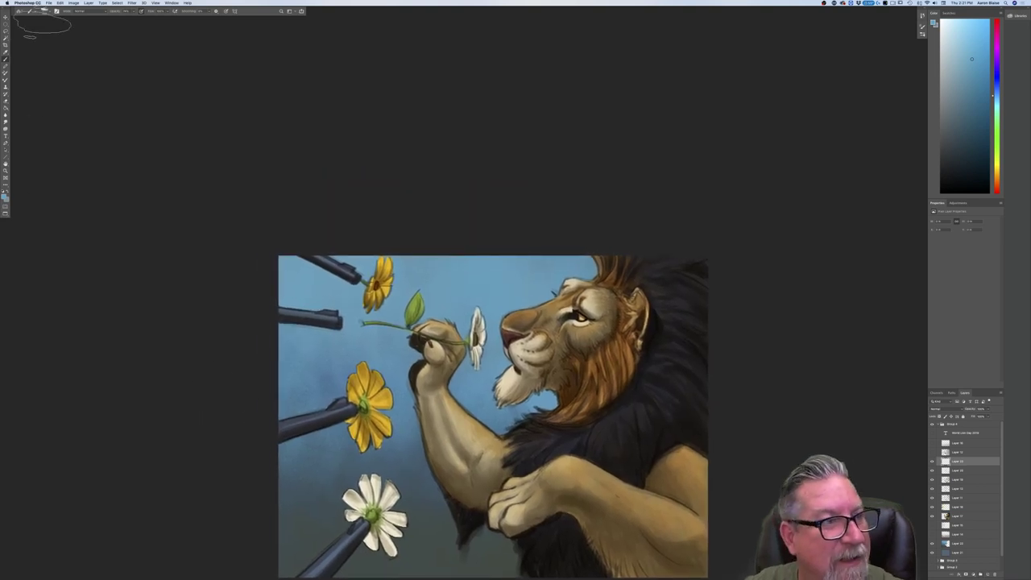
left_click(47, 12)
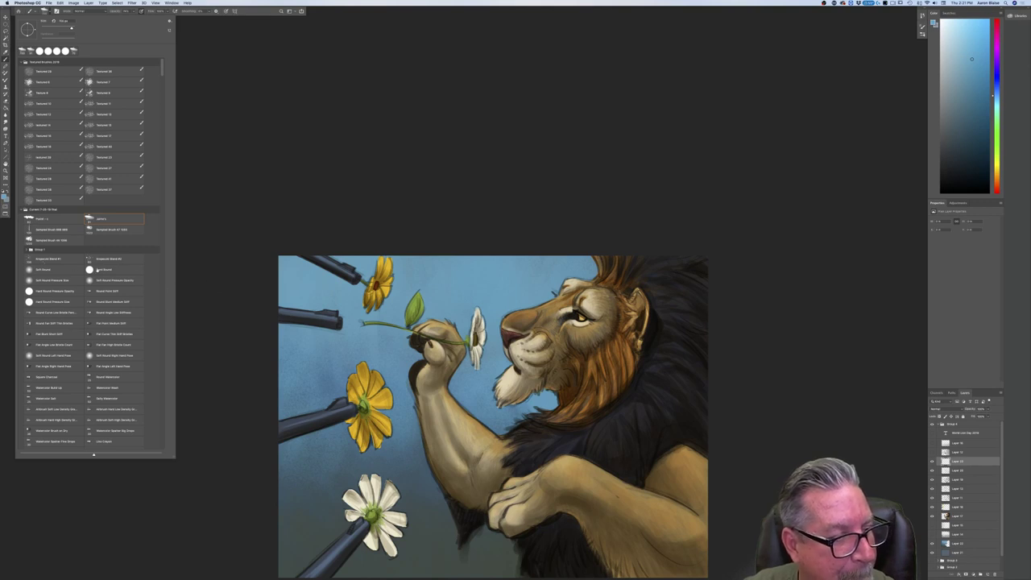
left_click(221, 290)
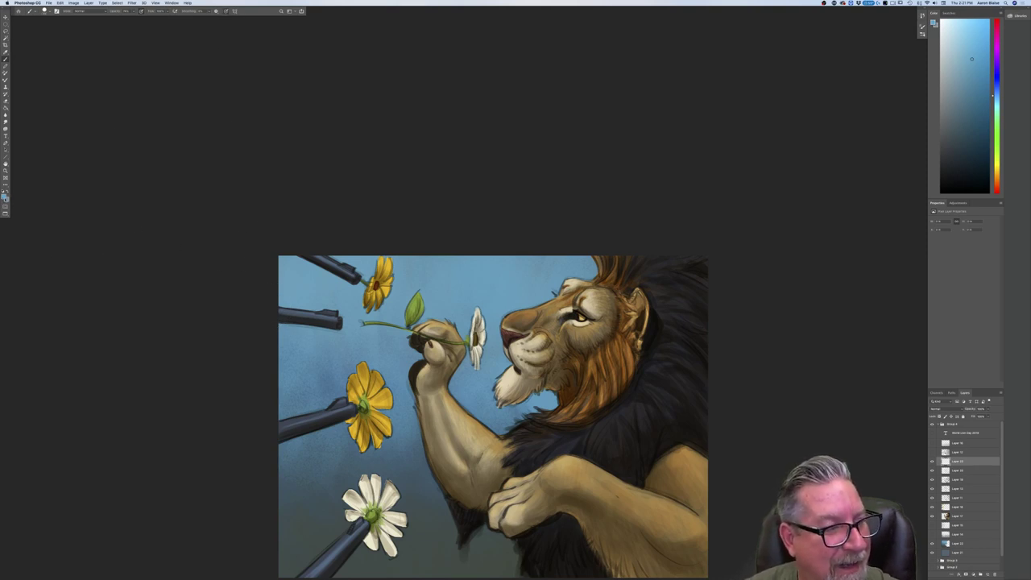
Set the foreground to a light tan based on a brown sampled from the lion's raised paw.
left_click(4, 197)
left_click(455, 326)
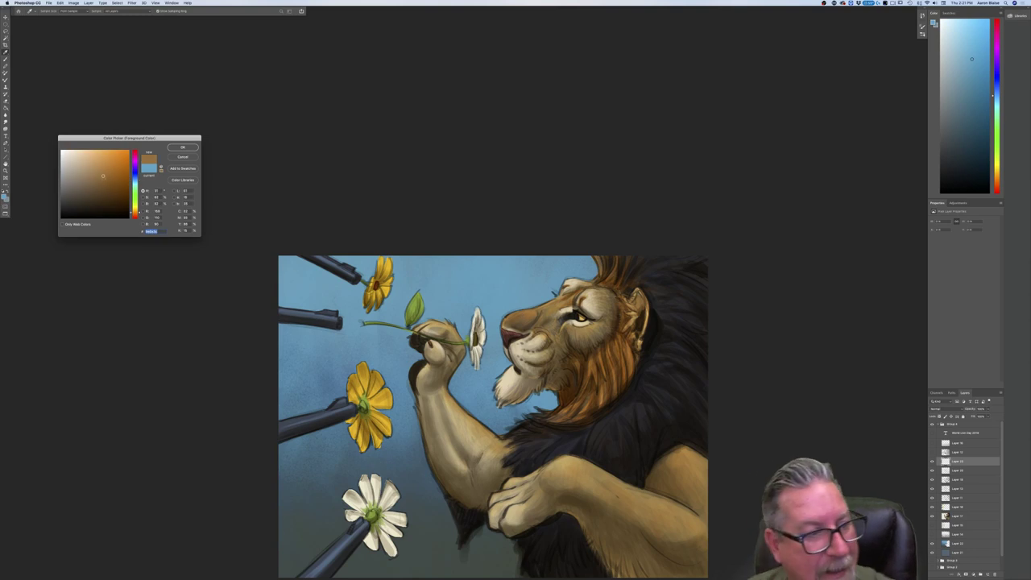
left_click(94, 165)
left_click(179, 148)
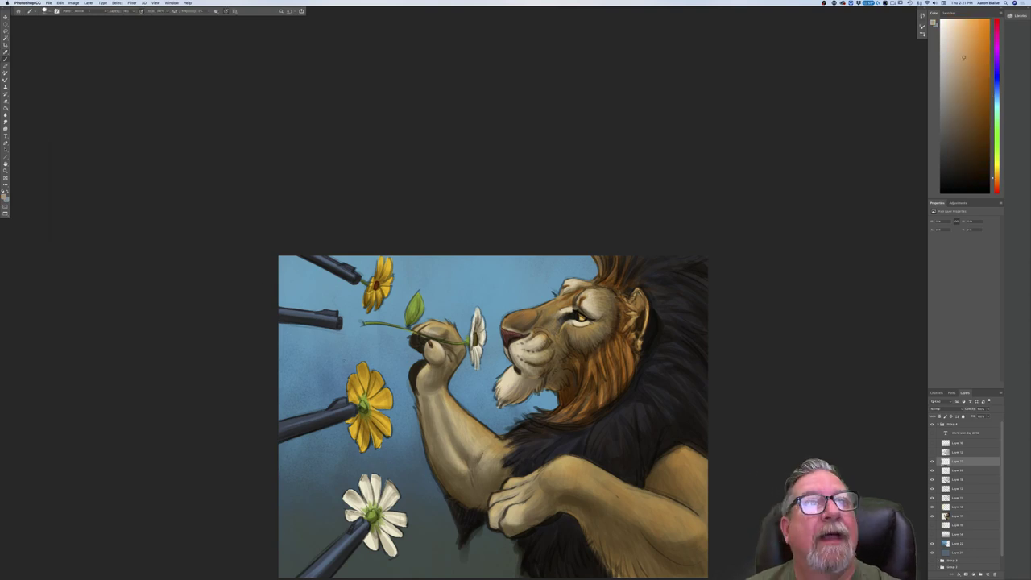
Set the new layer's blending mode to Multiply.
key("super+plus")
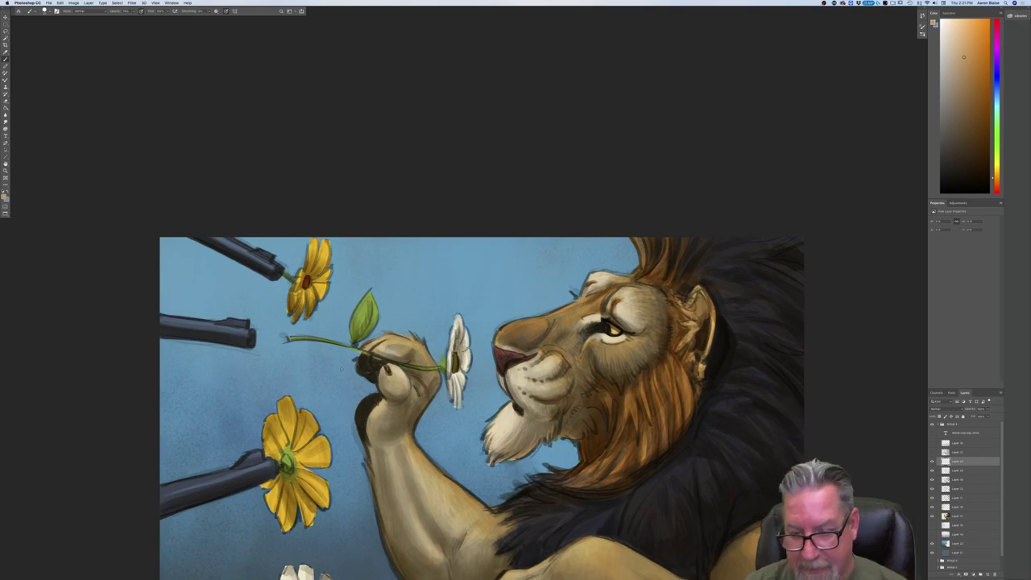
left_click_drag(342, 369, 328, 303)
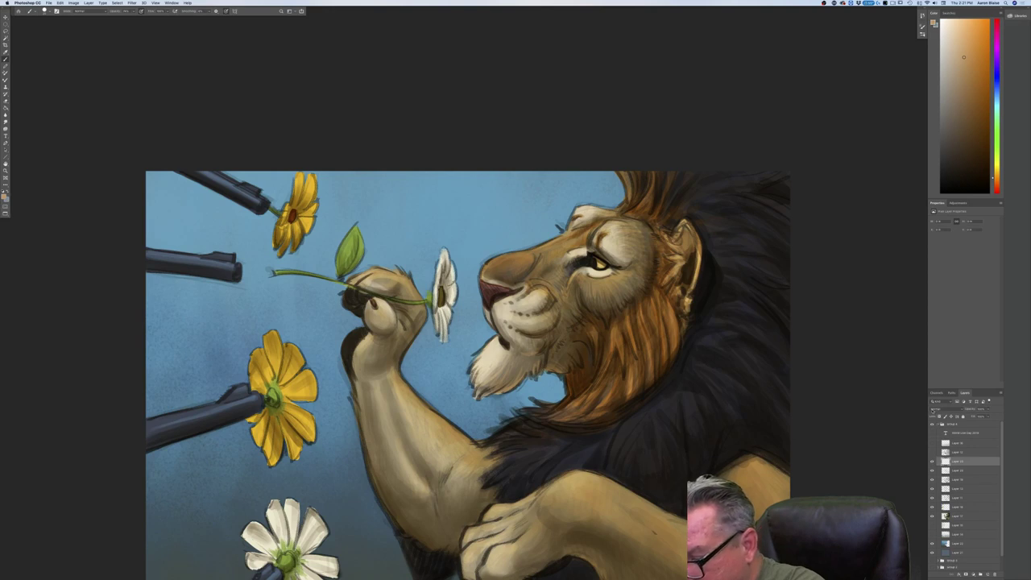
left_click(934, 409)
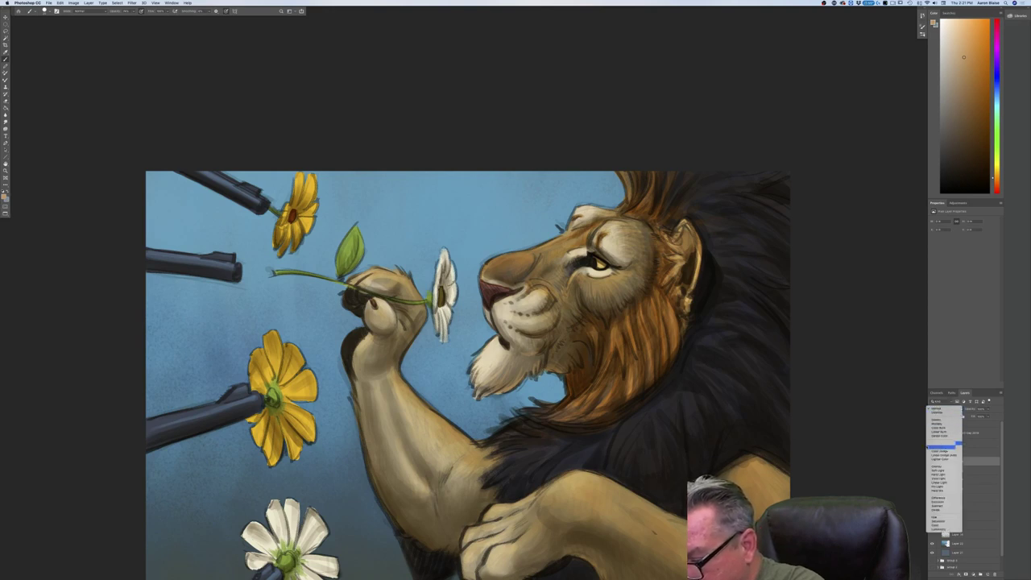
left_click(928, 427)
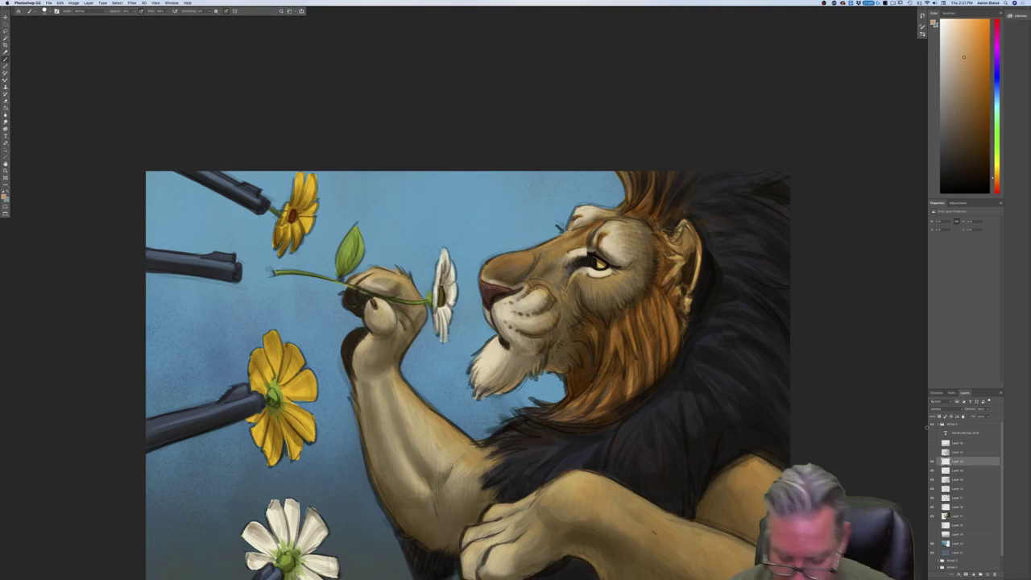
Pick a darker, muted grey-brown and brush shading onto the lion's face and mane, undoing the last stroke.
key("super+plus")
left_click_drag(277, 446, 221, 378)
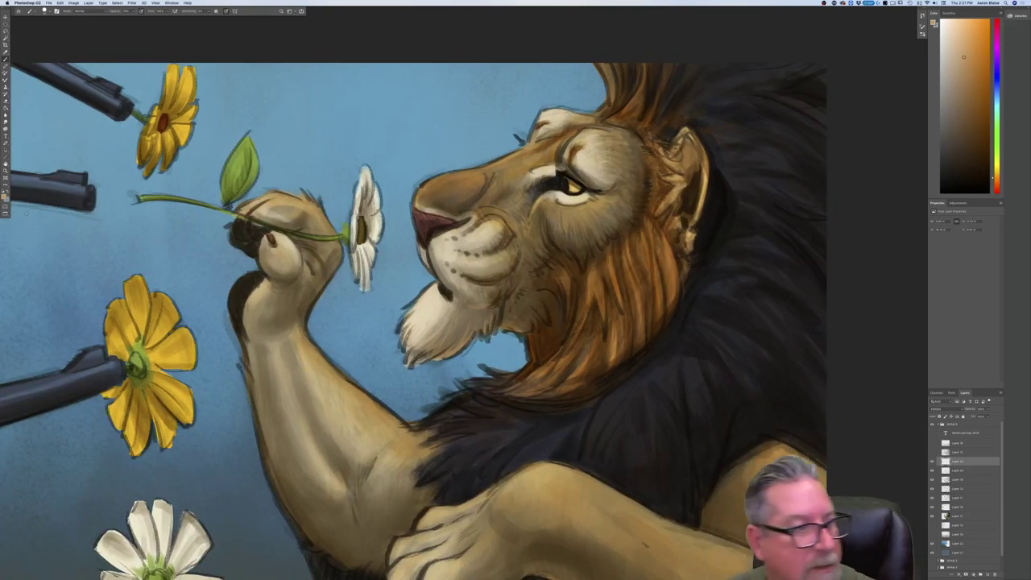
left_click(4, 197)
left_click(84, 180)
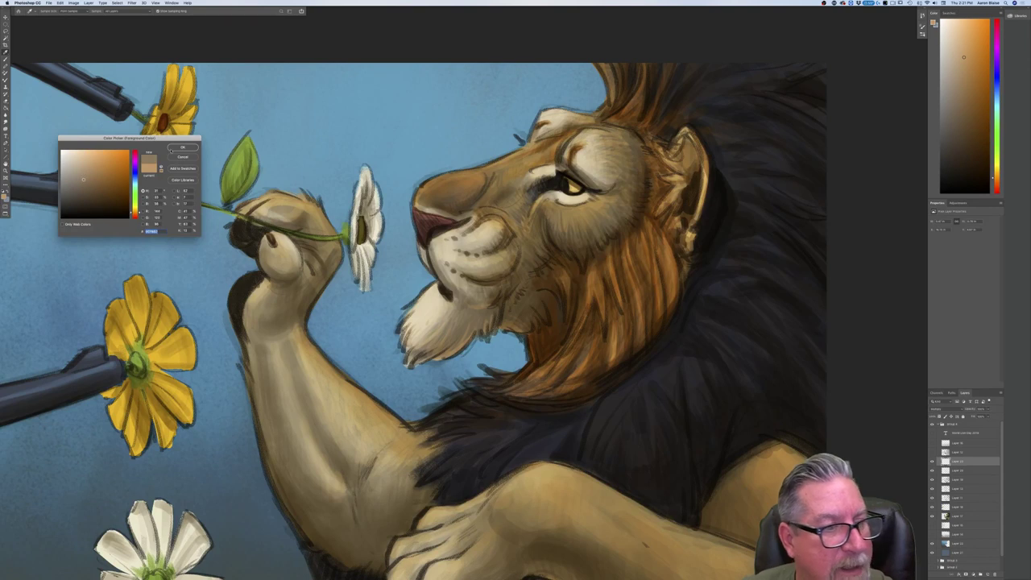
key("Return")
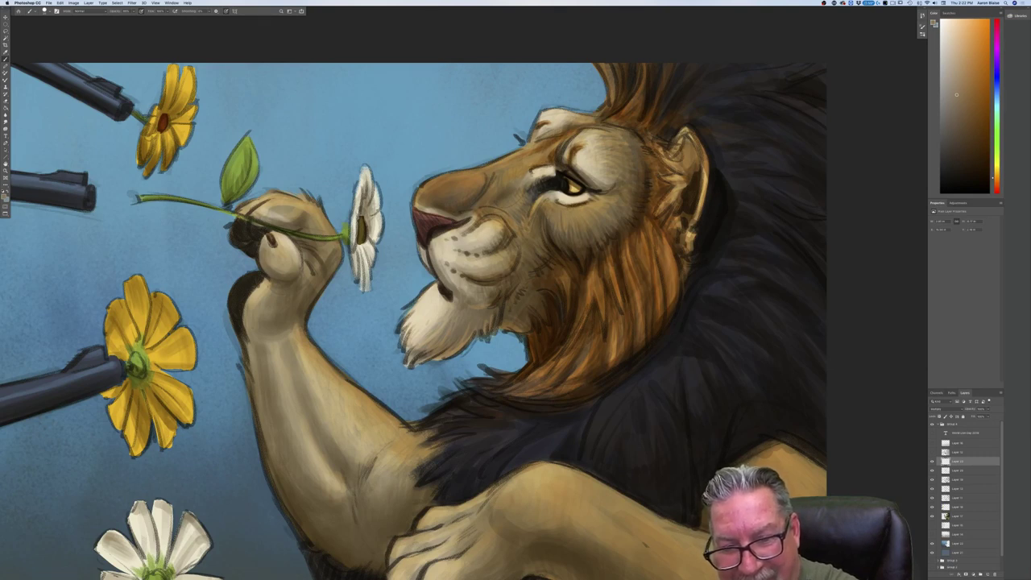
key("super+z")
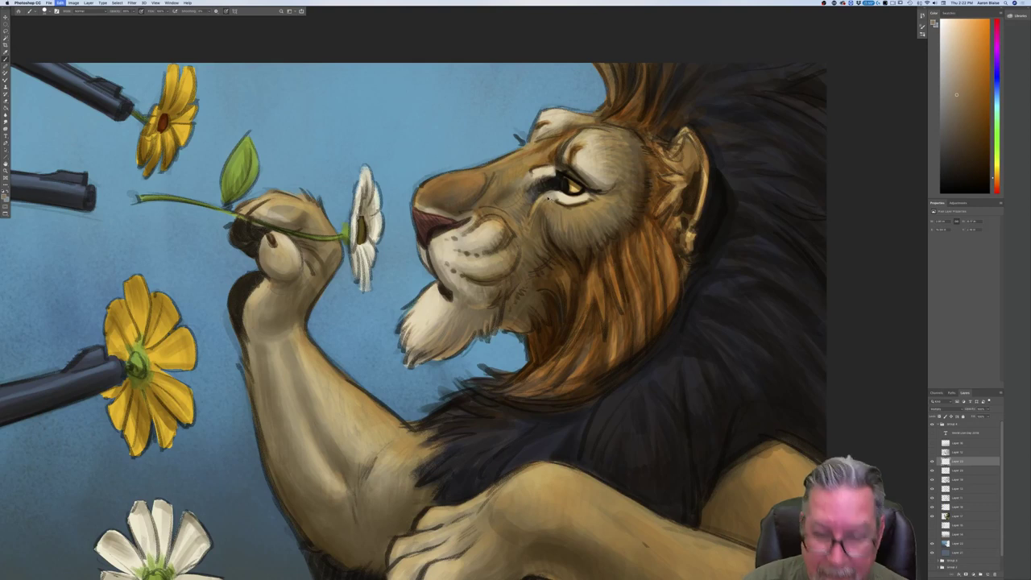
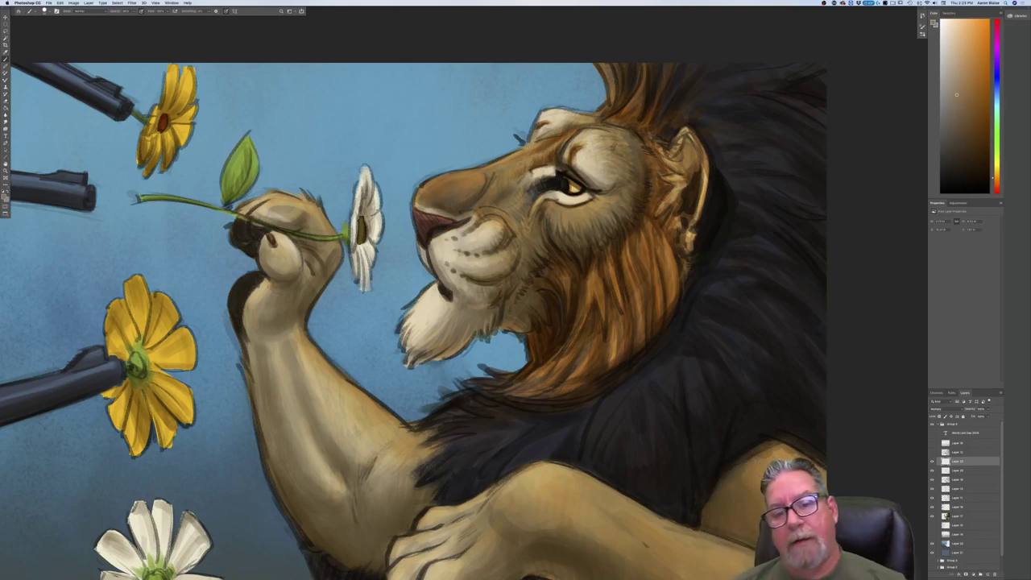
Brush Multiply shading in muted grey-brown onto the lion's muzzle, raised forearm, elbow and paw.
left_click_drag(469, 198, 485, 190)
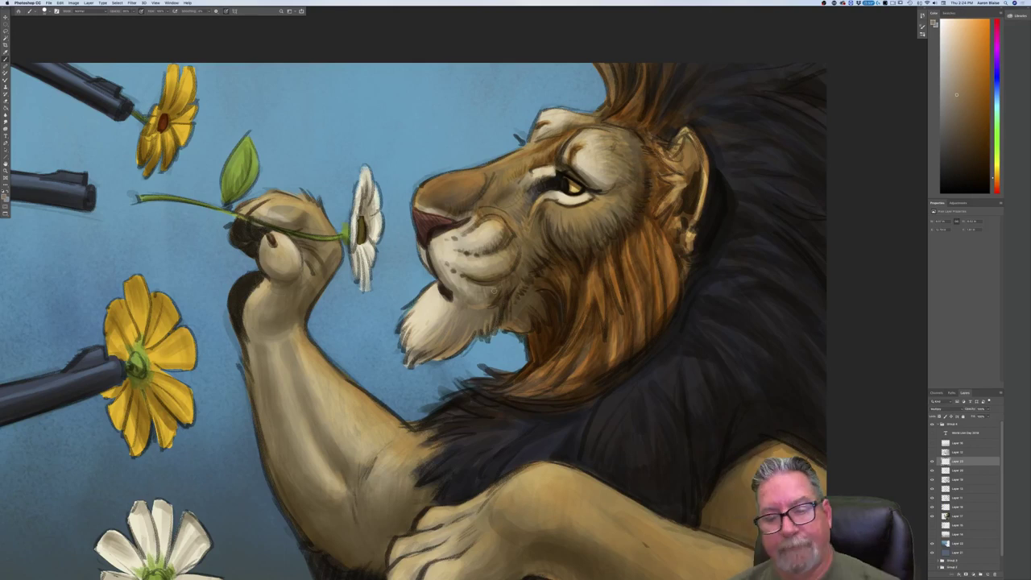
key("super+minus")
key("super+minus")
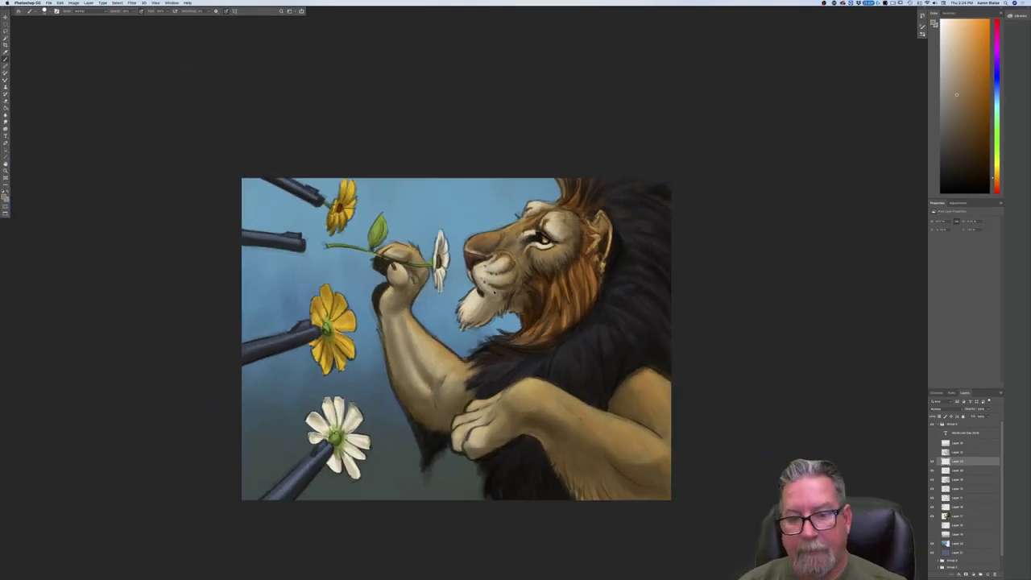
key("super+plus")
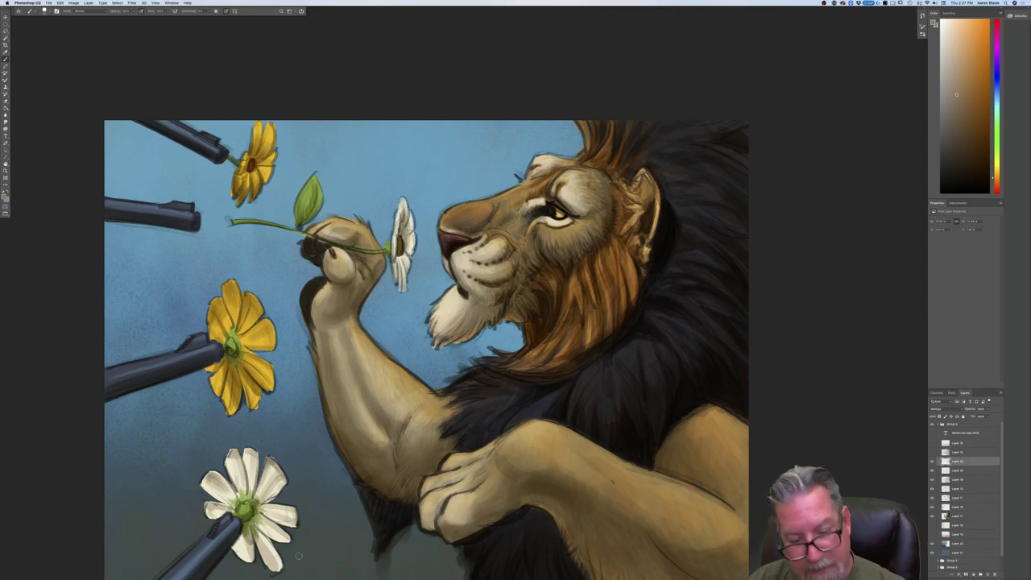
mouse_move(420, 534)
left_mouse_down()
mouse_move(470, 522)
mouse_move(549, 473)
left_mouse_up()
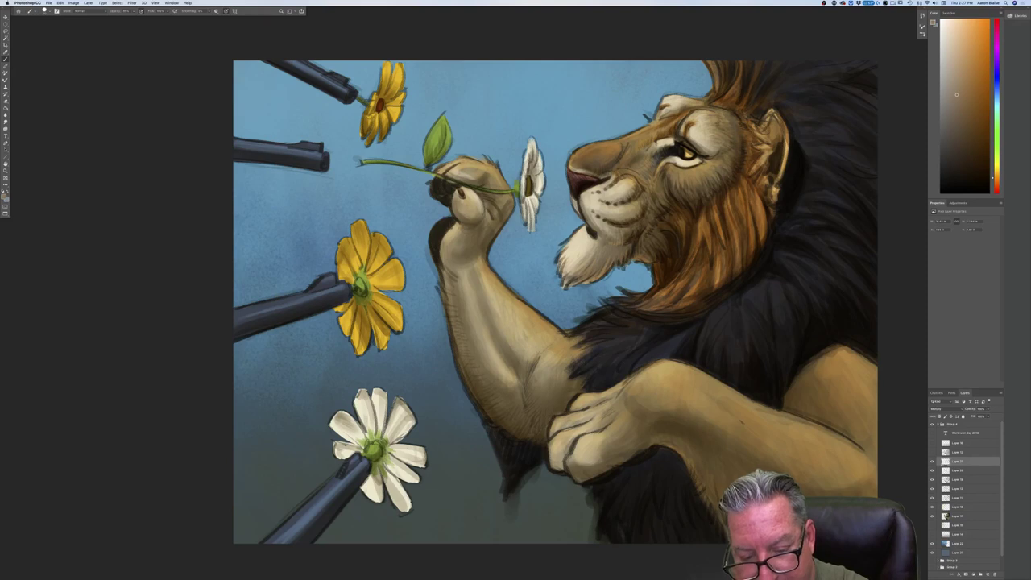
left_click_drag(529, 389, 510, 359)
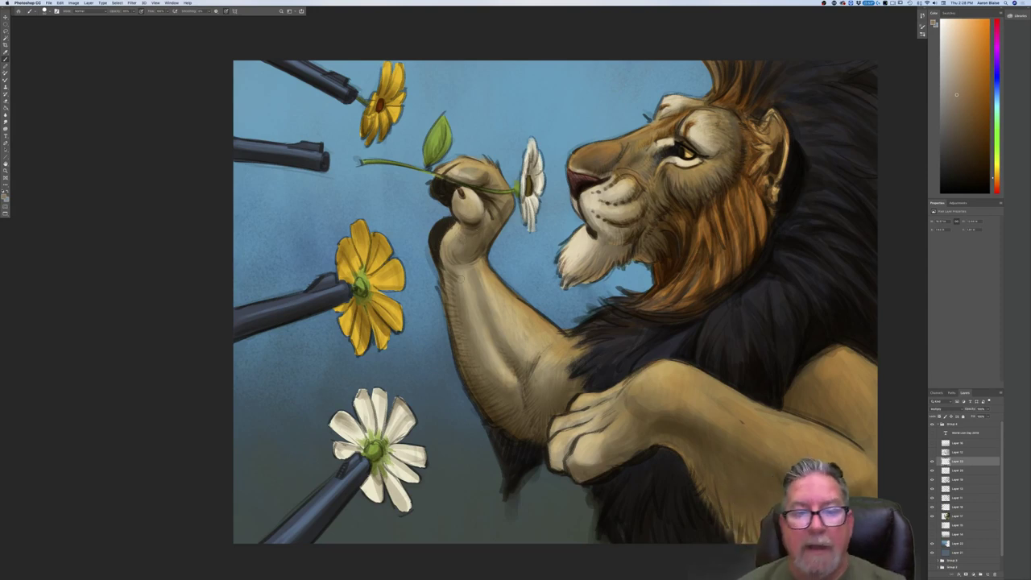
left_click_drag(488, 175, 483, 187)
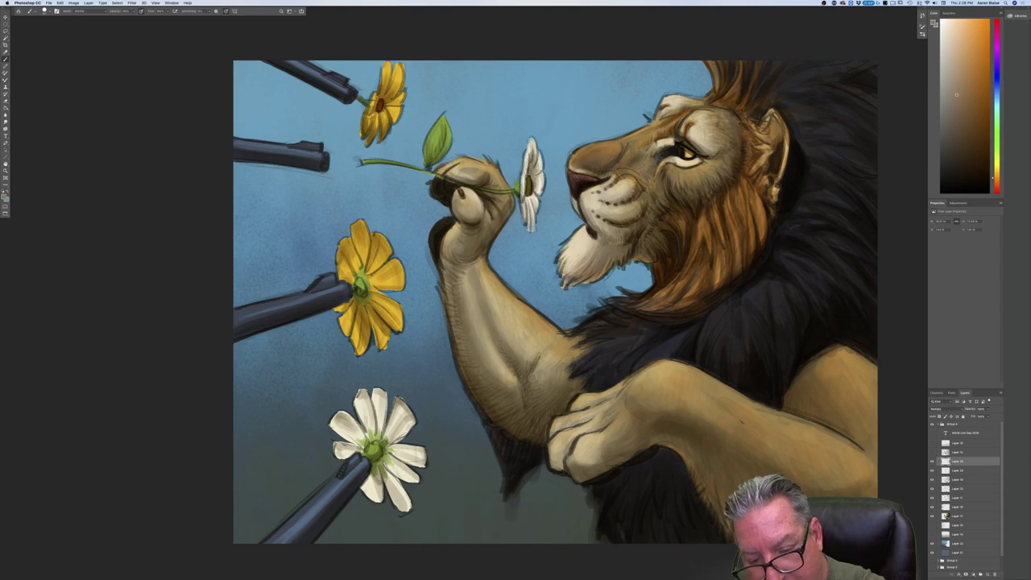
key("super+minus")
key("super+minus")
key("super+plus")
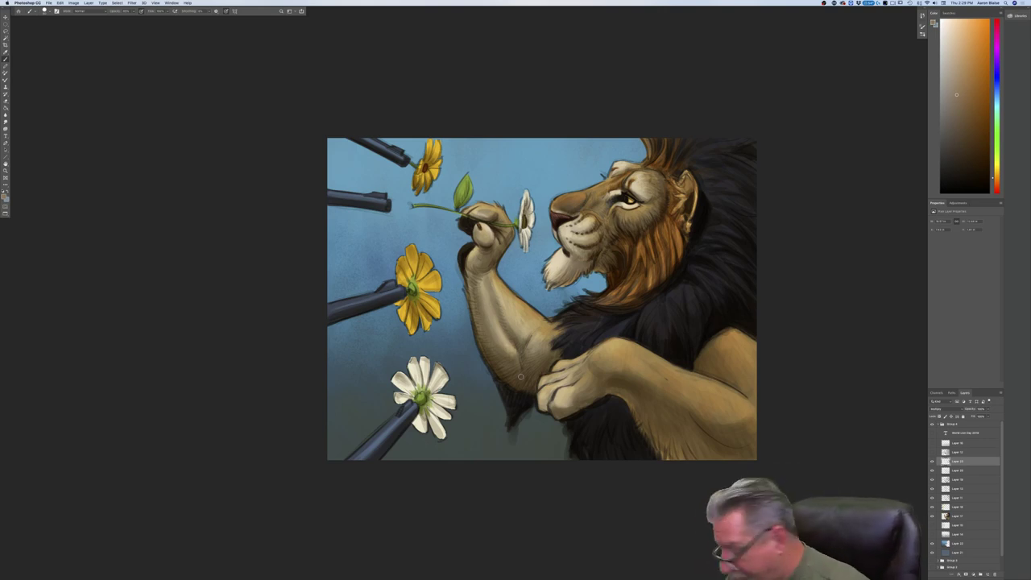
Add a new Normal-mode layer and brush light orange-tan highlights along the bridge and tip of the lion's nose.
key("super+equal")
key("super+equal")
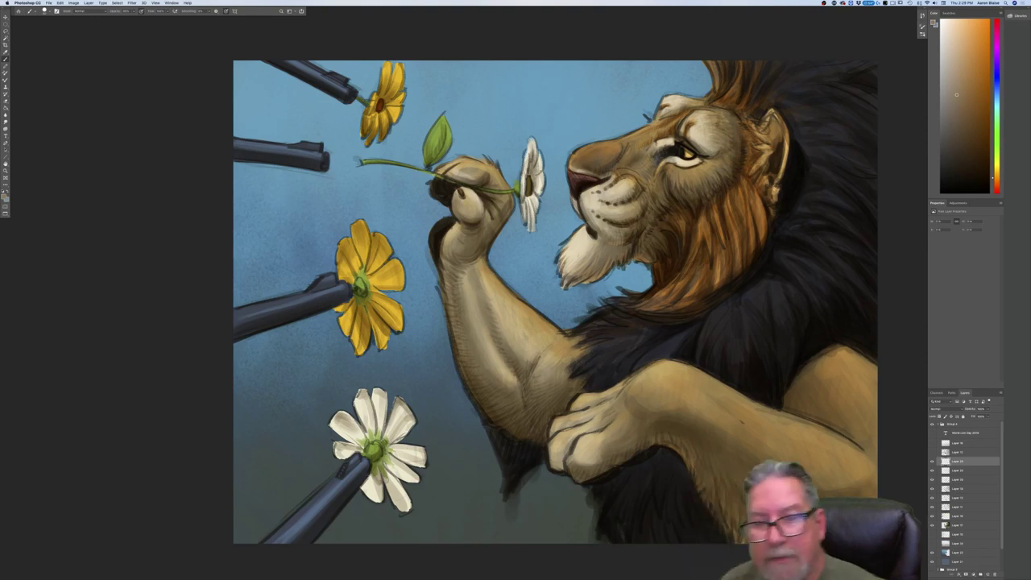
left_click_drag(216, 362, 196, 522)
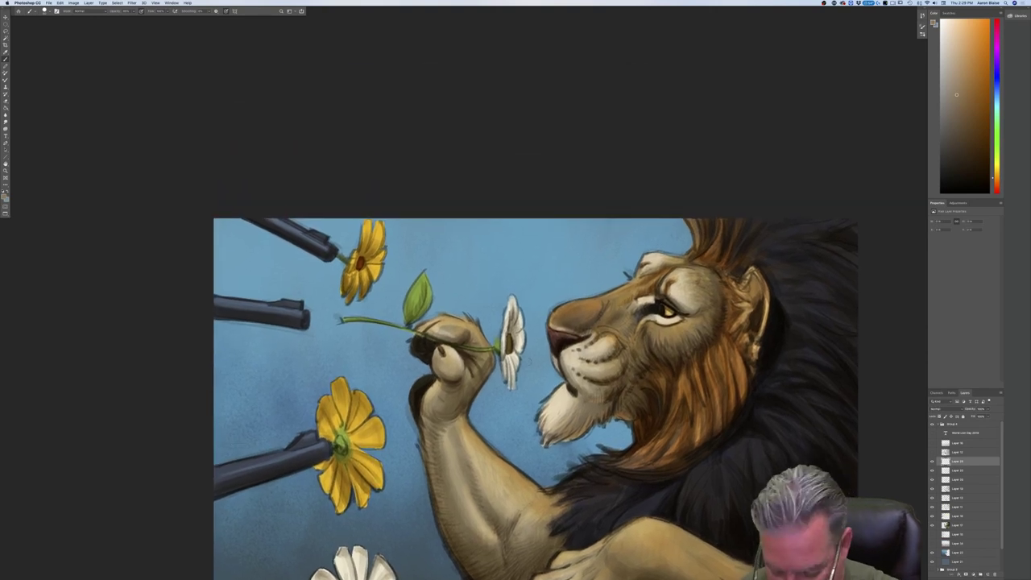
left_click(4, 197)
left_click(105, 175)
left_click(96, 165)
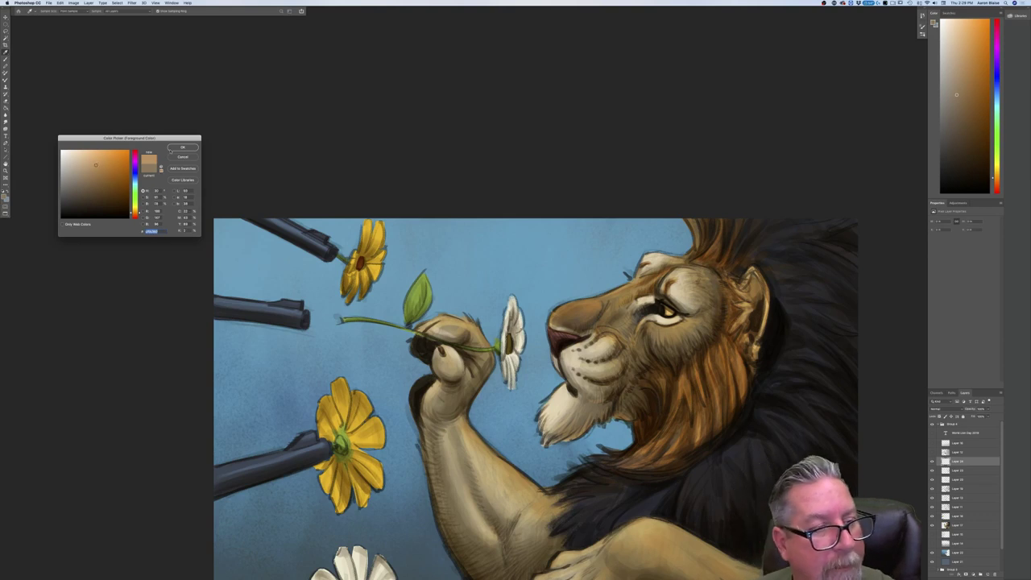
left_click(183, 148)
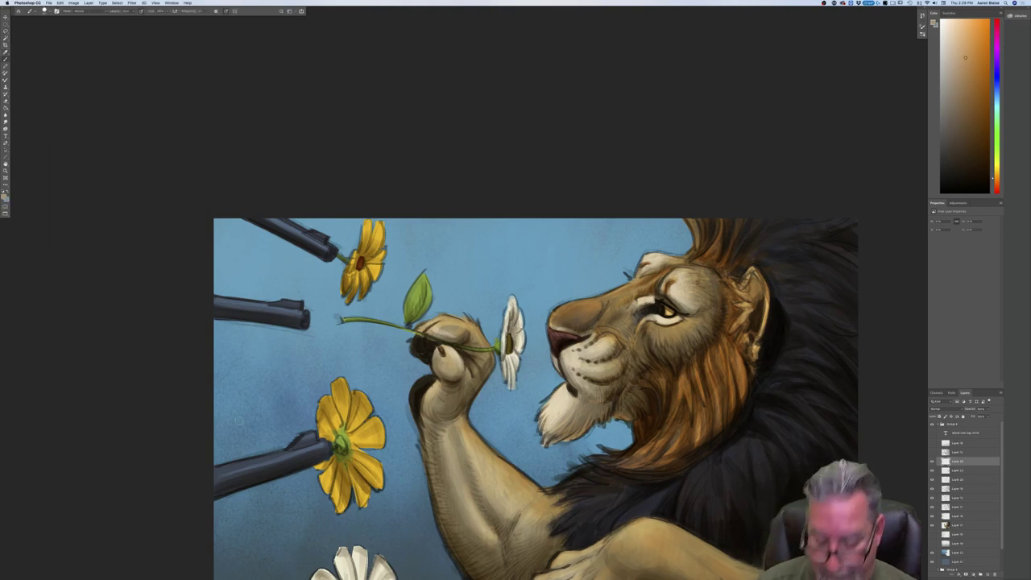
key("super+equal")
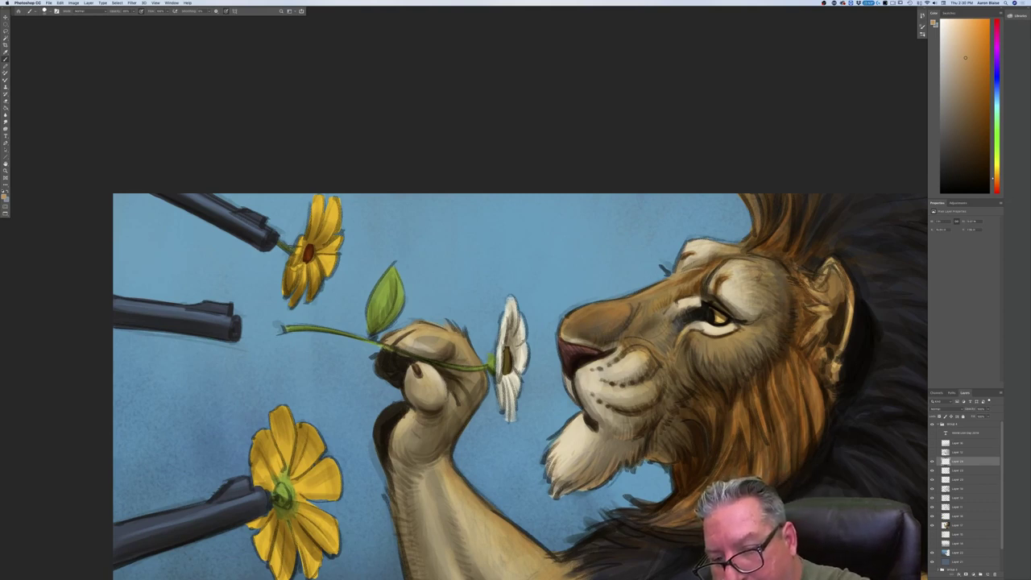
mouse_move(665, 281)
left_mouse_down()
mouse_move(583, 307)
mouse_move(562, 333)
left_mouse_up()
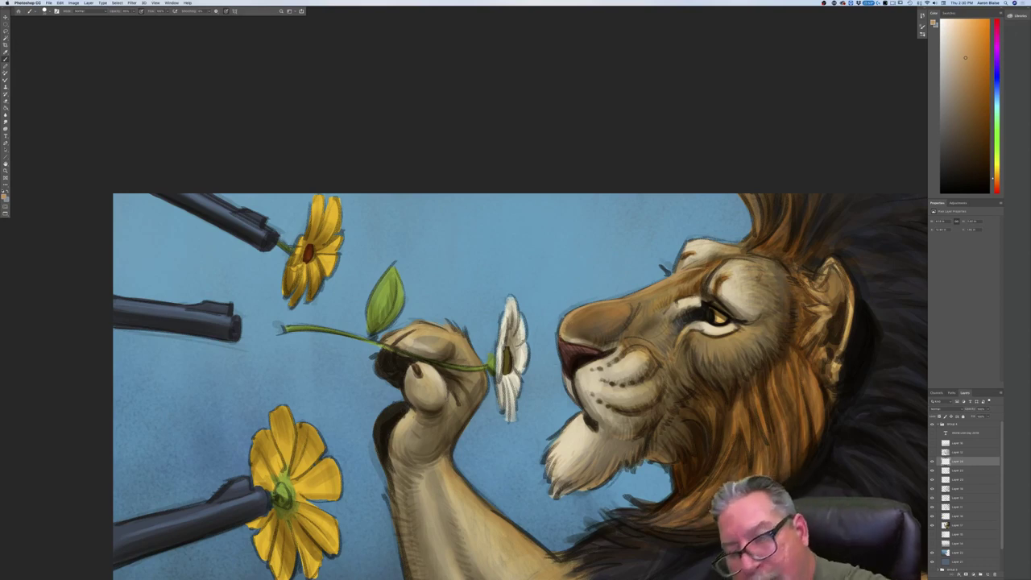
left_click_drag(638, 292, 620, 299)
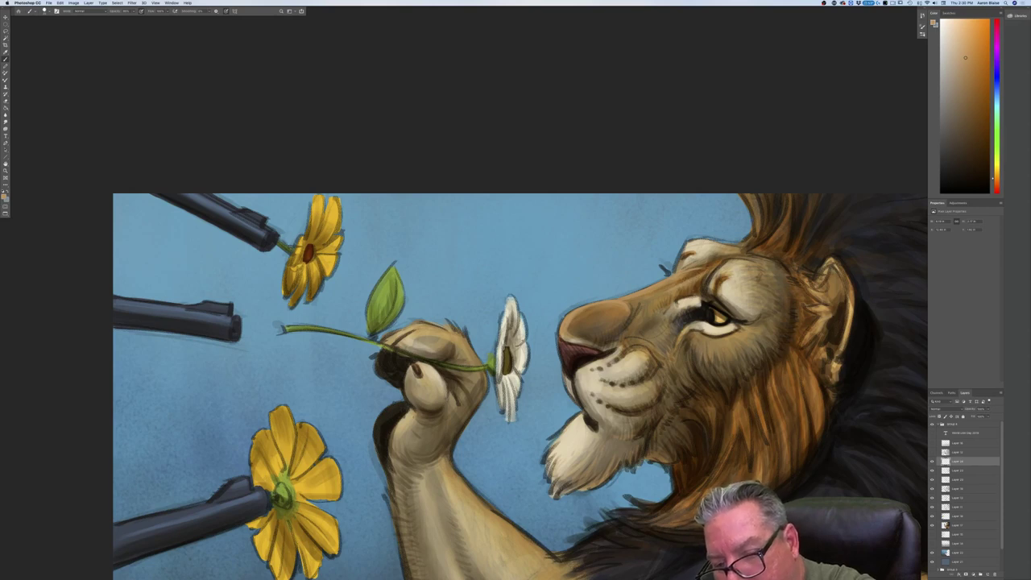
Pick a pale cream and brush fur highlights onto the brow above the lion's near eye.
left_click(4, 197)
left_click(136, 211)
left_click(75, 159)
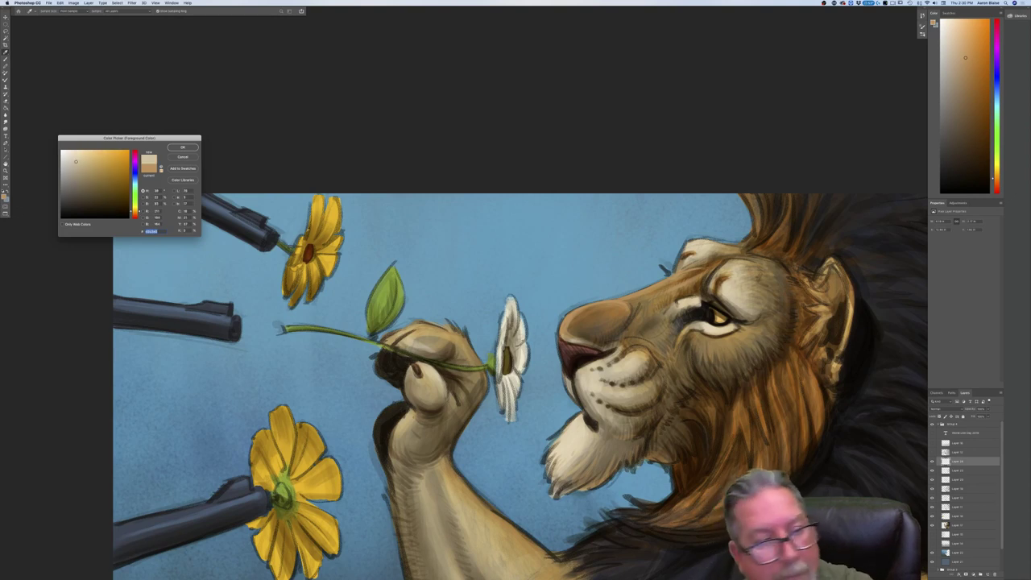
left_click(71, 154)
key("Return")
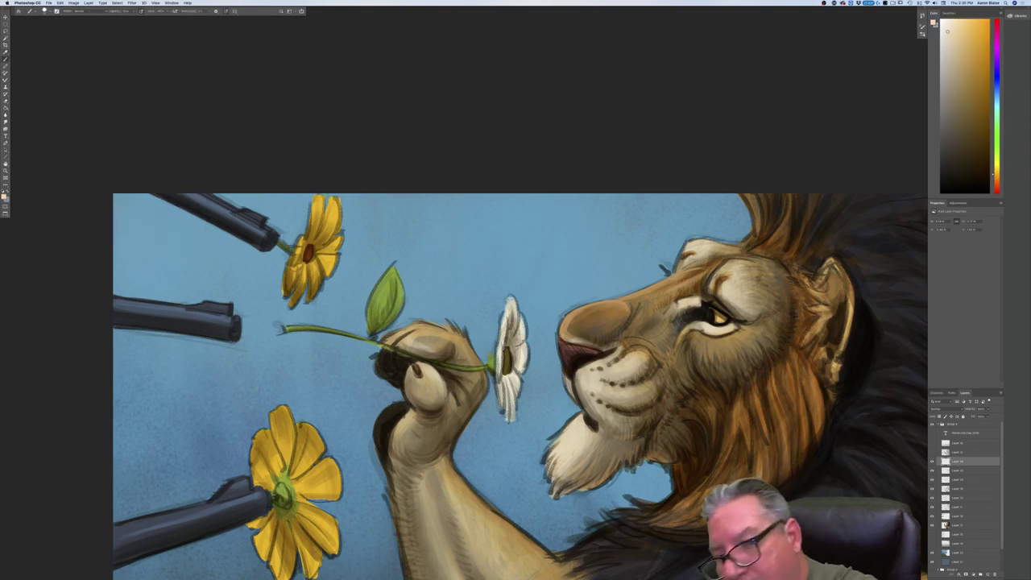
left_click_drag(732, 261, 711, 283)
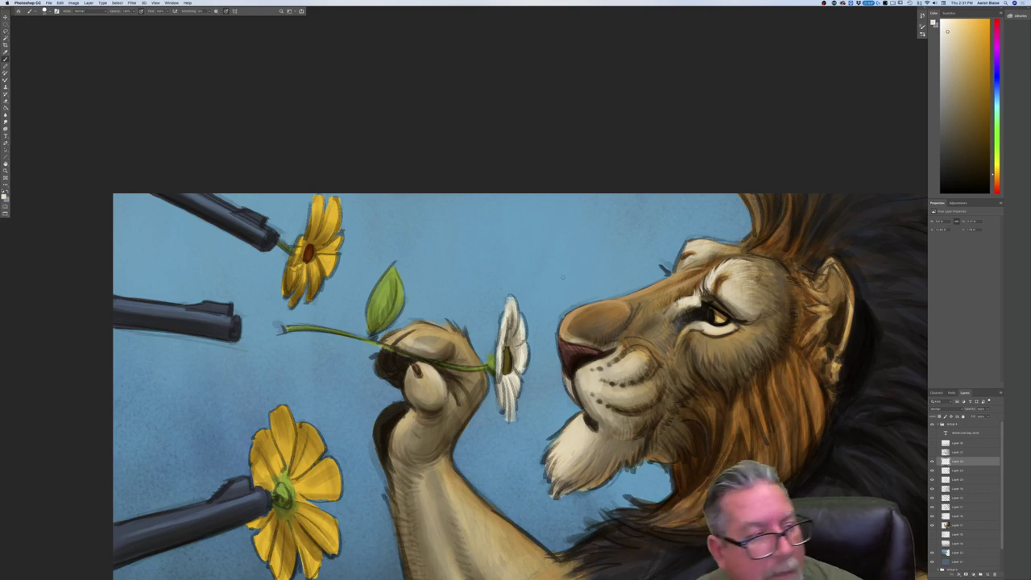
Pick a muted grey-brown based on a colour sampled from the face and brush fur detail onto the near eye's upper lid.
key("n")
left_click(617, 310)
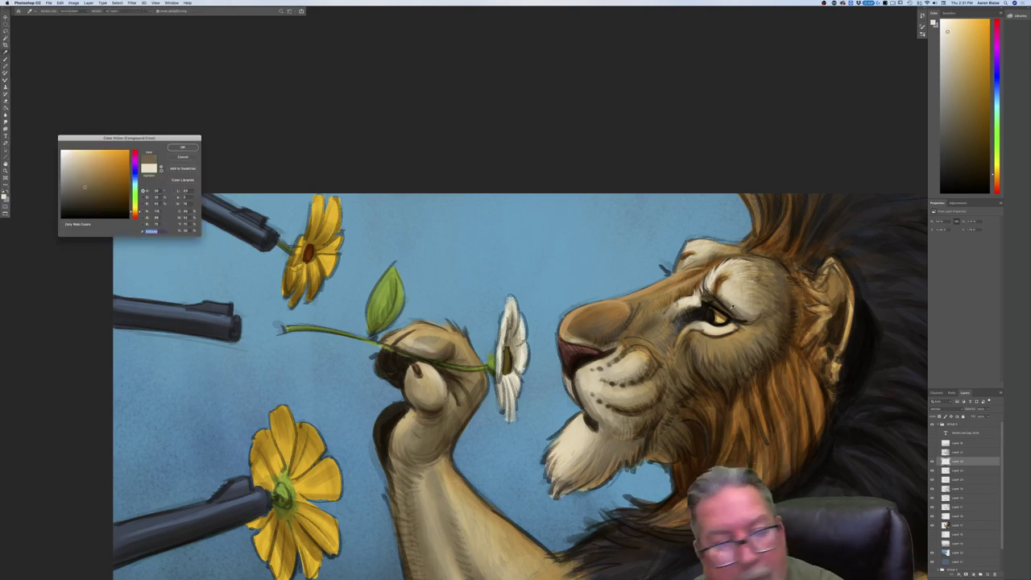
left_click(80, 176)
key("Return")
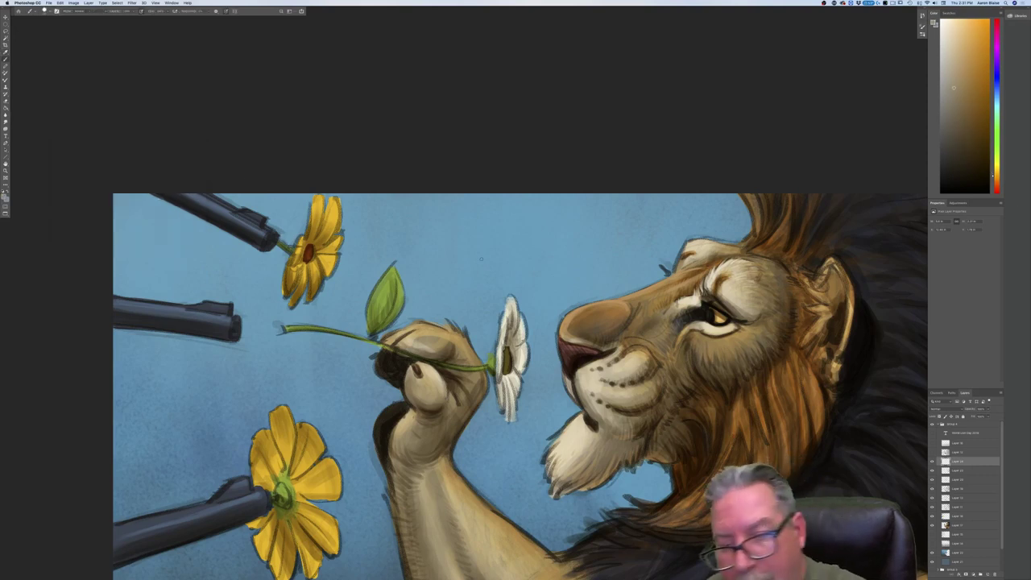
left_click_drag(717, 301, 745, 307)
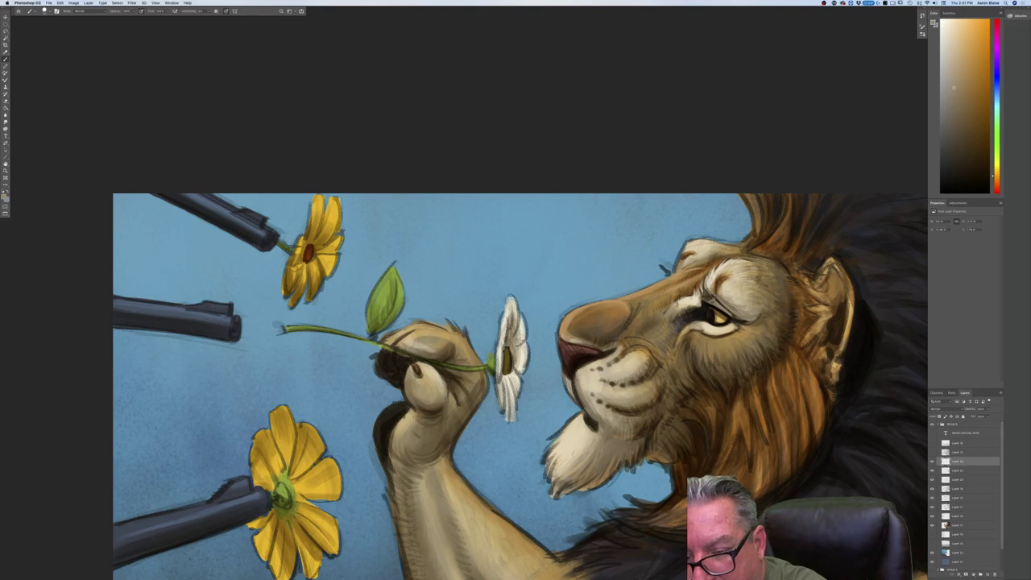
left_click_drag(714, 297, 724, 308)
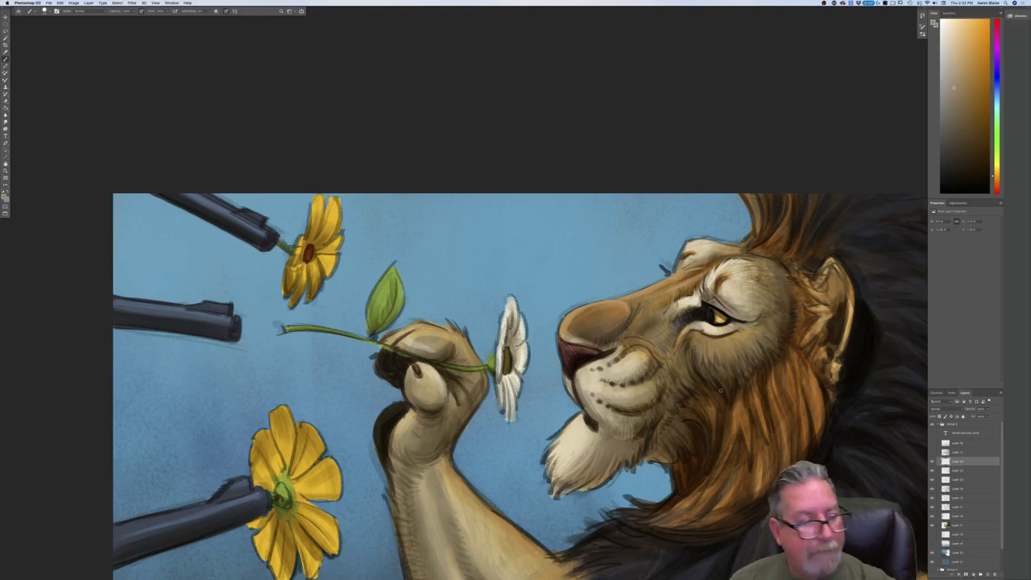
Pick a light cream and brush fine fur strokes along the top of the near eye's brow.
left_click(4, 196)
left_click(75, 157)
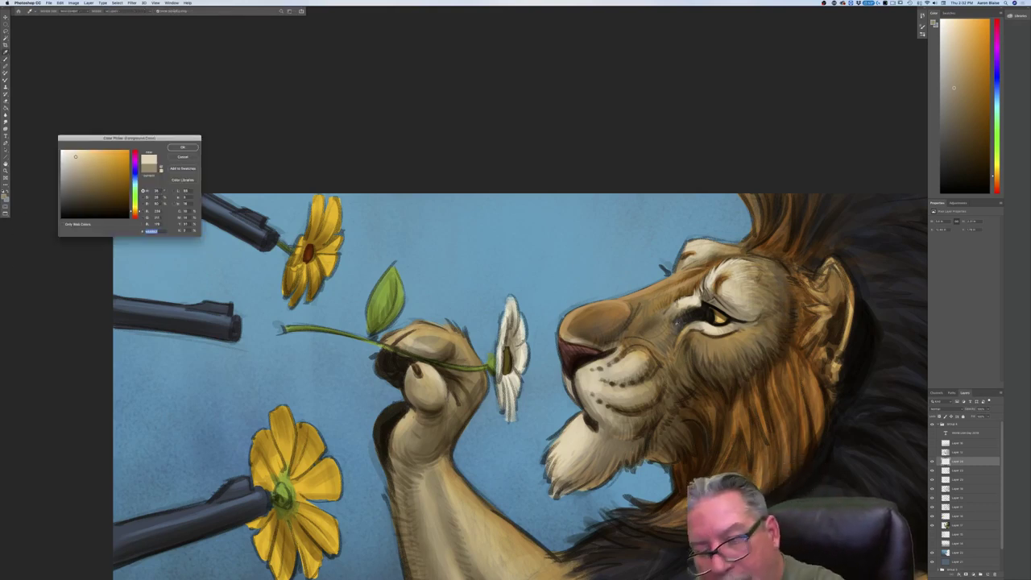
left_click(183, 147)
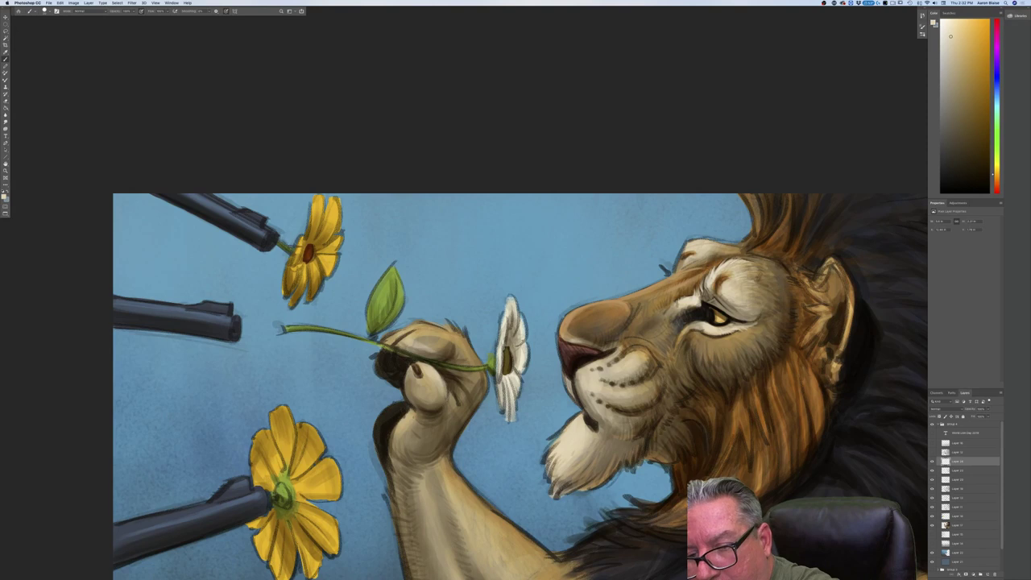
left_click_drag(736, 262, 752, 259)
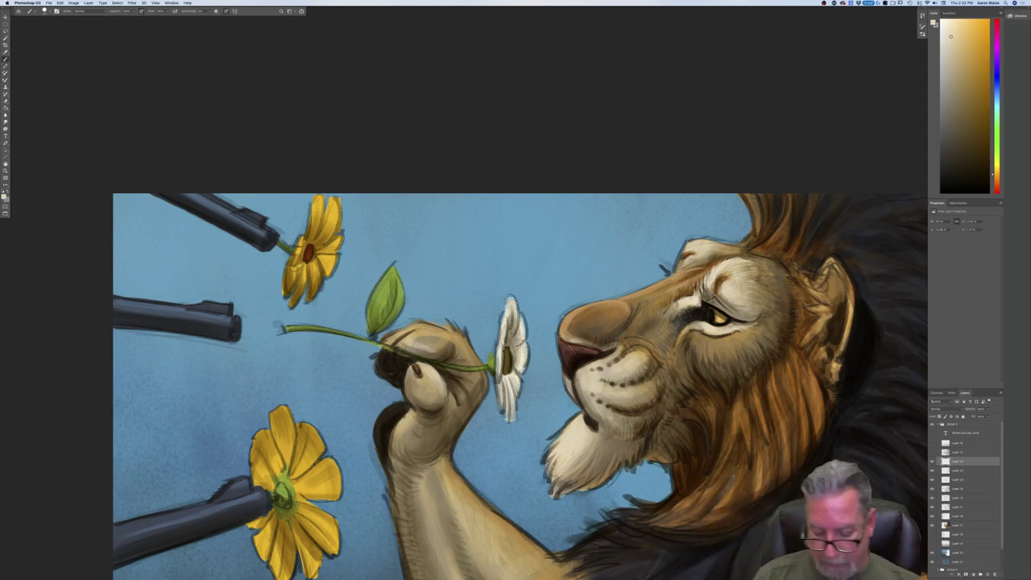
key("super+minus")
key("super+minus")
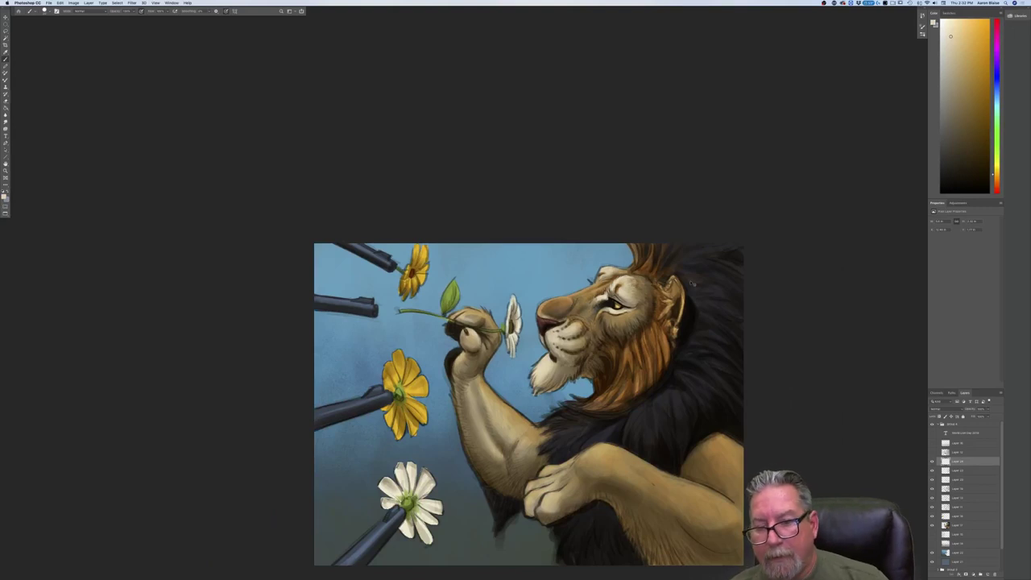
key("super+plus")
key("super+plus")
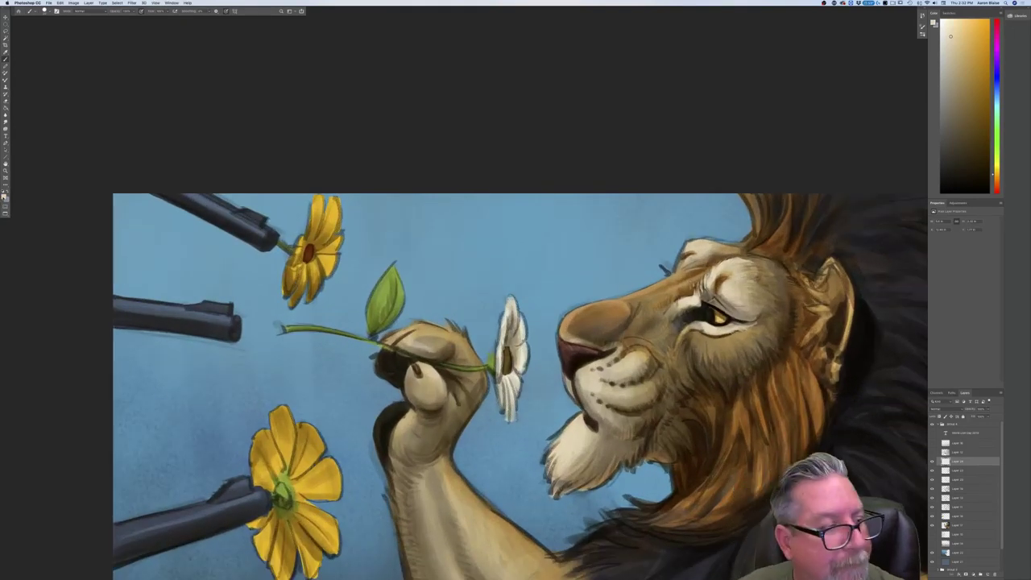
Choose a slightly darker cream and brush fur along the edge of the lion's far brow.
left_click(4, 196)
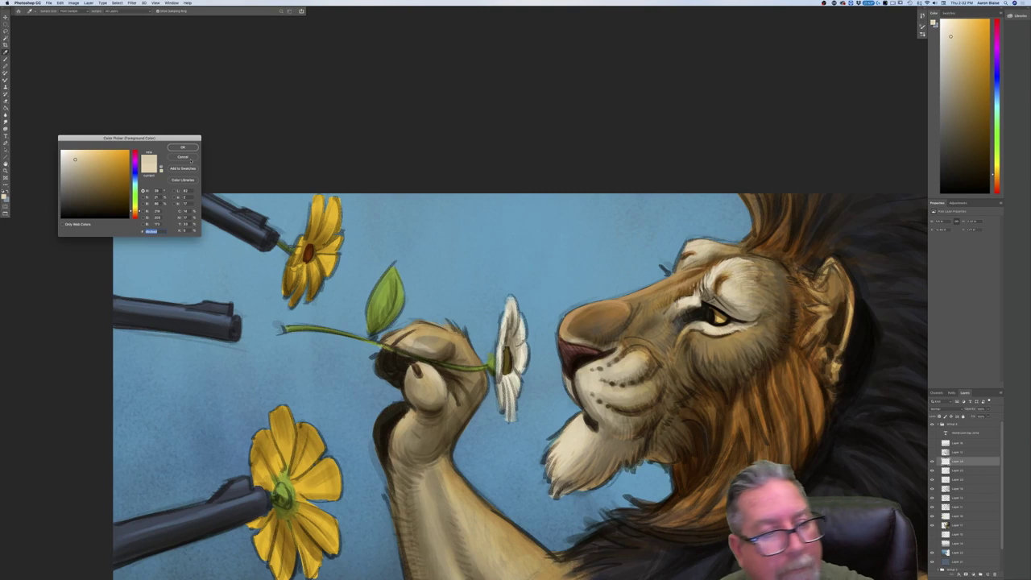
key("Return")
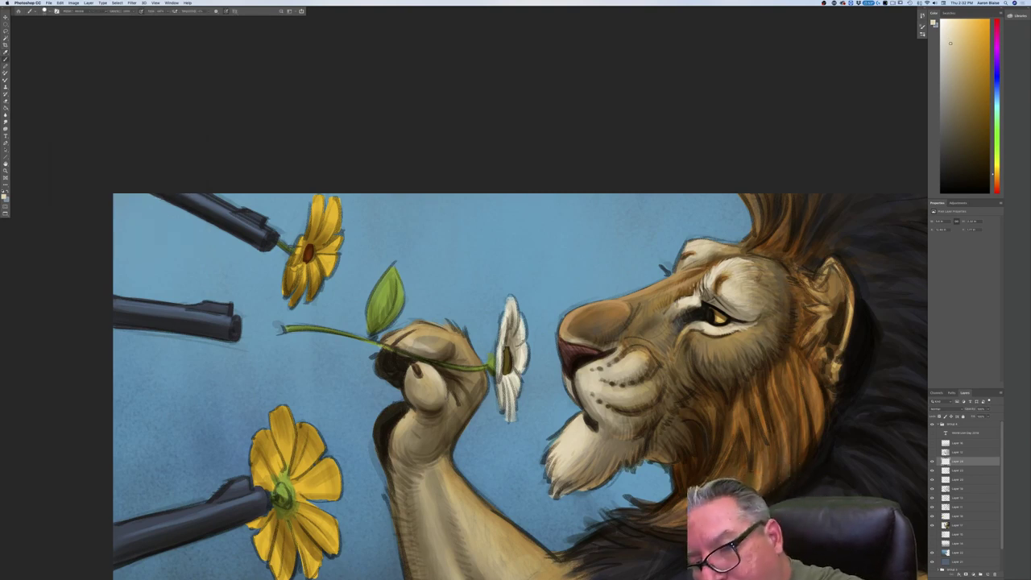
mouse_move(692, 242)
left_mouse_down()
mouse_move(702, 240)
mouse_move(684, 249)
mouse_move(686, 268)
left_mouse_up()
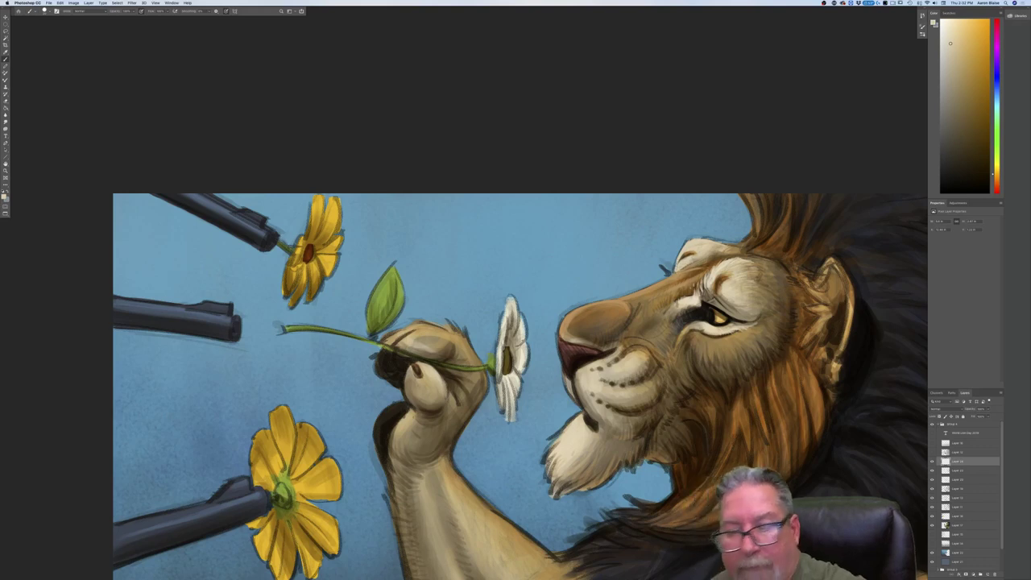
Sample near-black from the dark corner of the near eye and paint the far eye's lashes, undoing and redrawing the first strokes.
left_click(4, 196)
left_click(698, 315)
left_click(699, 313)
left_click(182, 148)
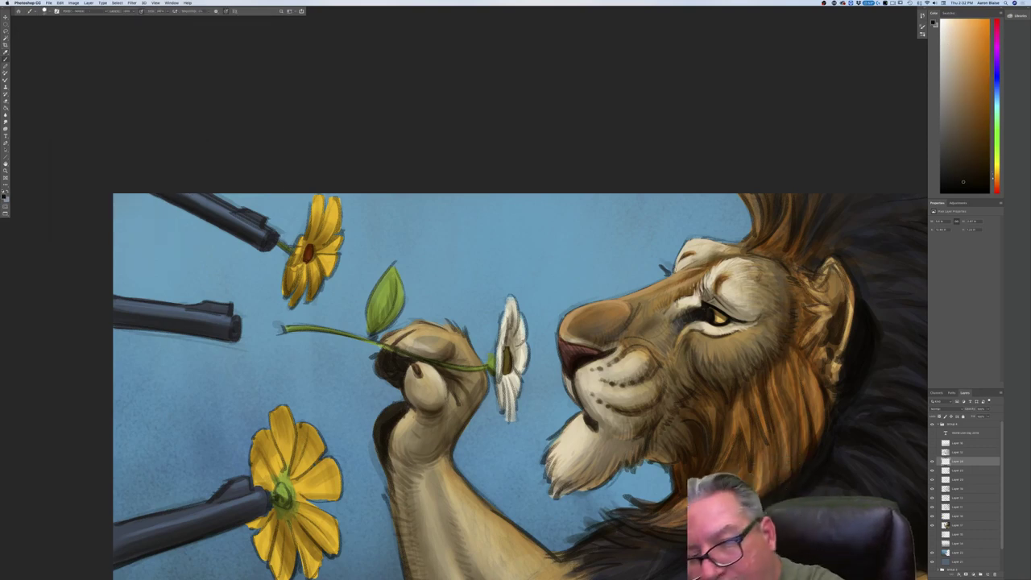
mouse_move(672, 273)
left_mouse_down()
mouse_move(660, 264)
mouse_move(673, 266)
left_mouse_up()
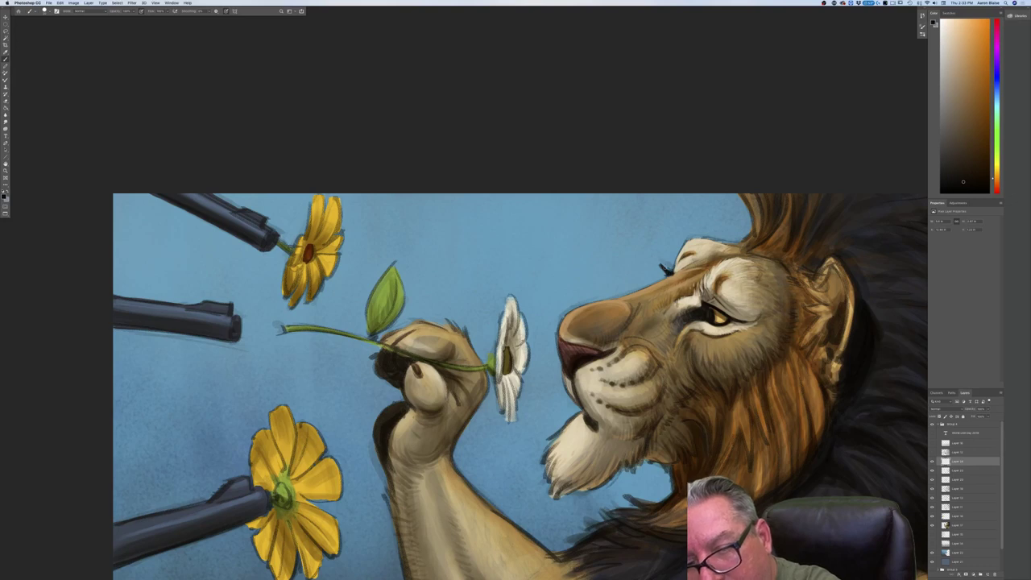
key("super+z")
key("super+z")
left_click_drag(663, 275, 675, 267)
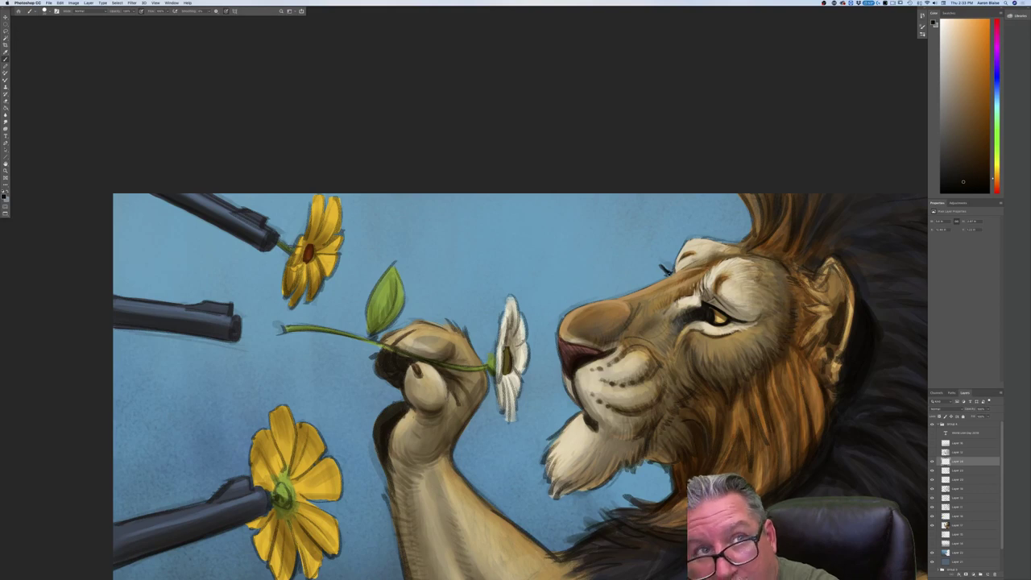
Pick a pale off-white based on a colour sampled from the far brow and brush a highlight beside the far eye's lashes.
left_click(4, 197)
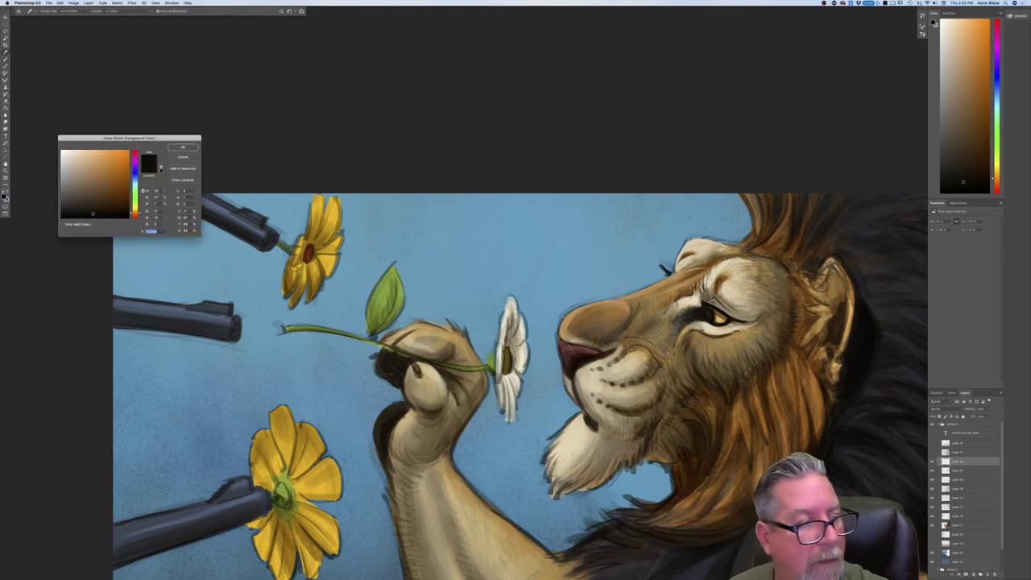
left_click(691, 244)
left_click(68, 156)
left_click(183, 148)
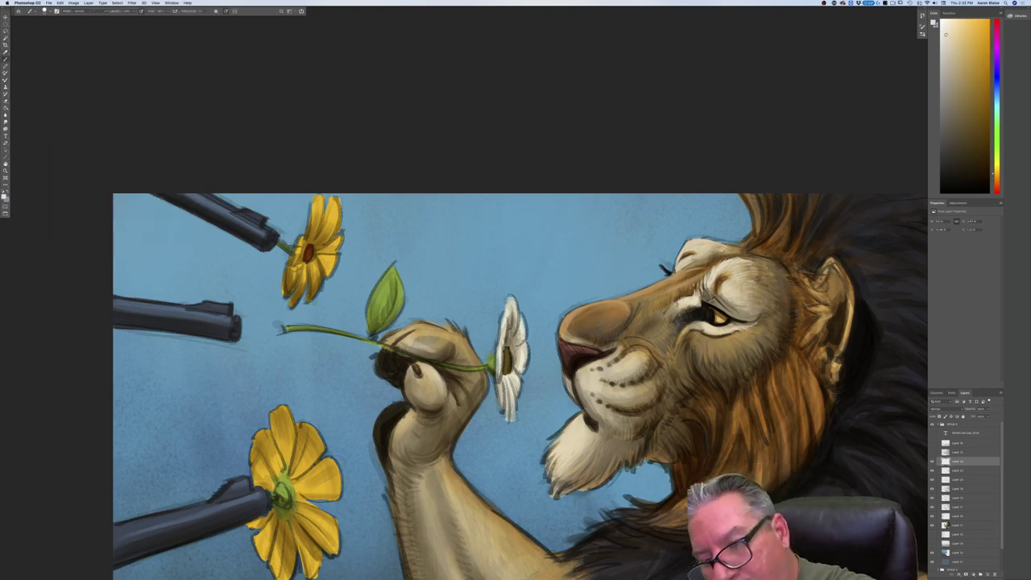
left_click_drag(679, 262, 672, 275)
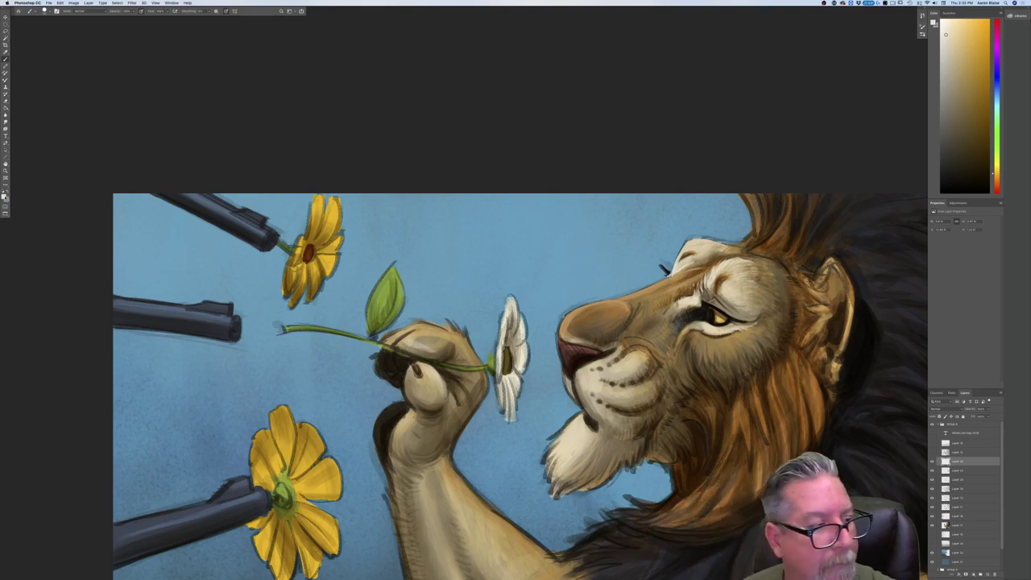
Brush fine fur strokes along the lion's nose bridge in light tan and in a brown sampled from the side of the snout.
left_click(4, 197)
left_click(615, 300)
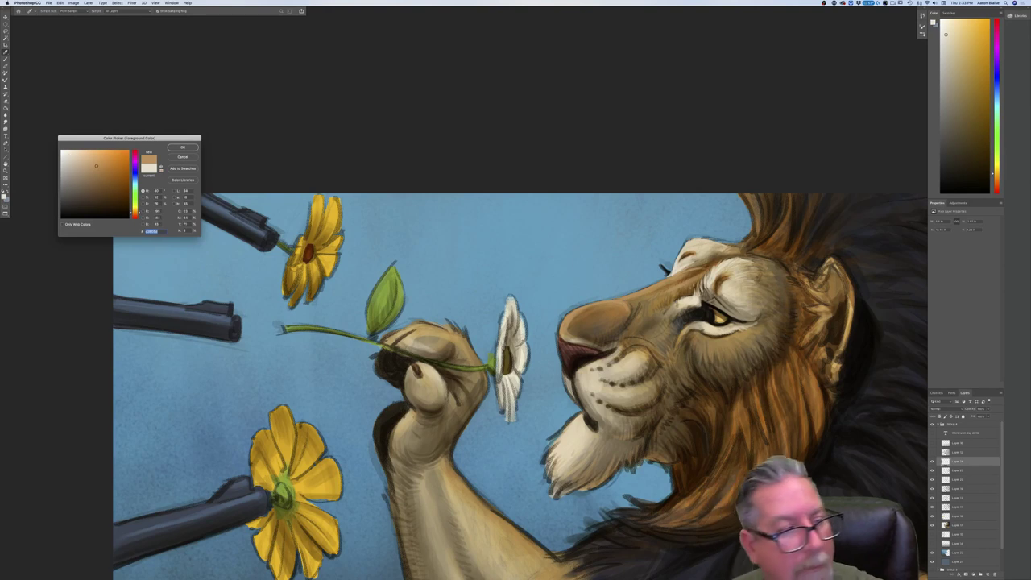
key("Return")
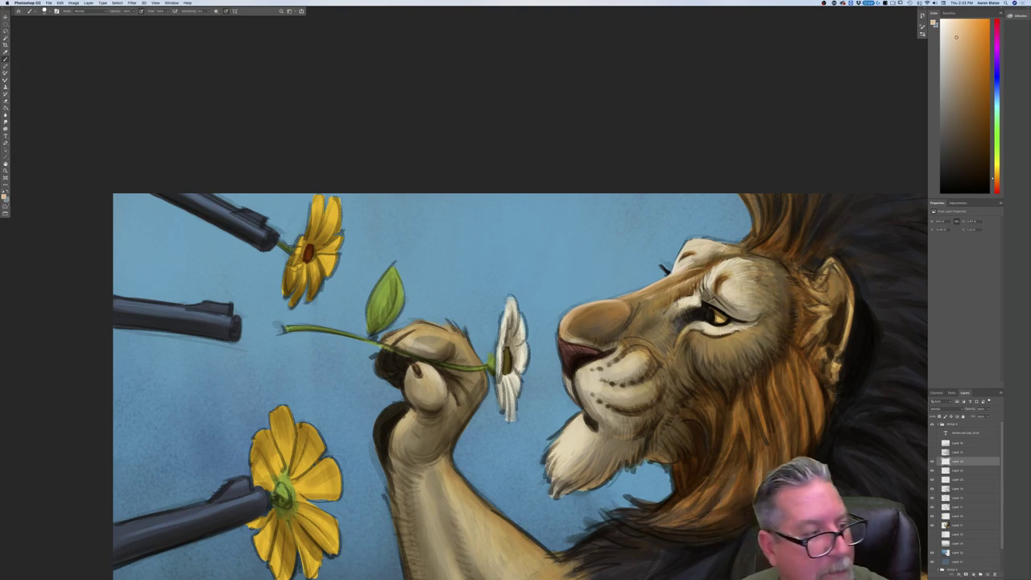
left_click(4, 196)
left_click(628, 324)
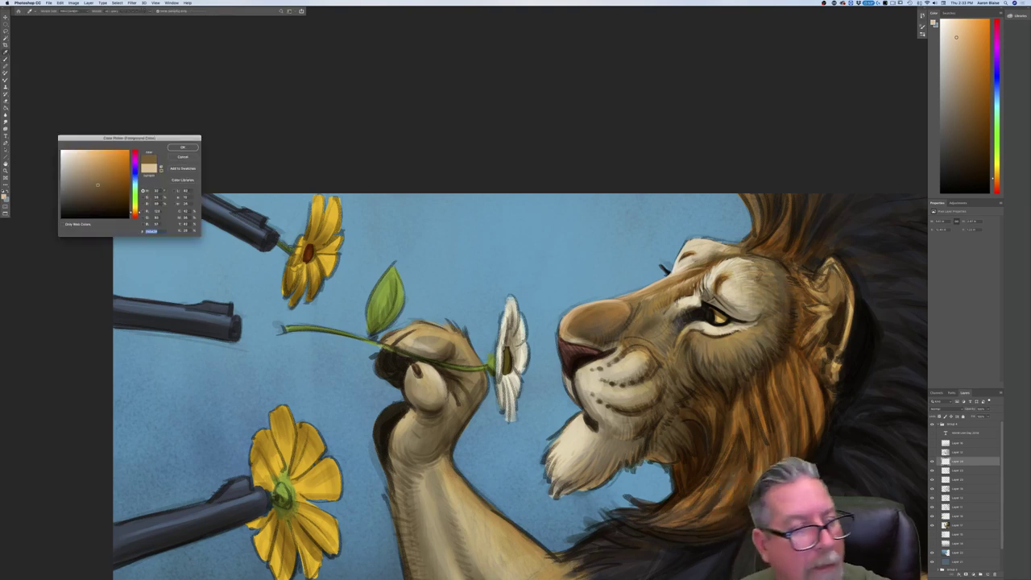
left_click(183, 148)
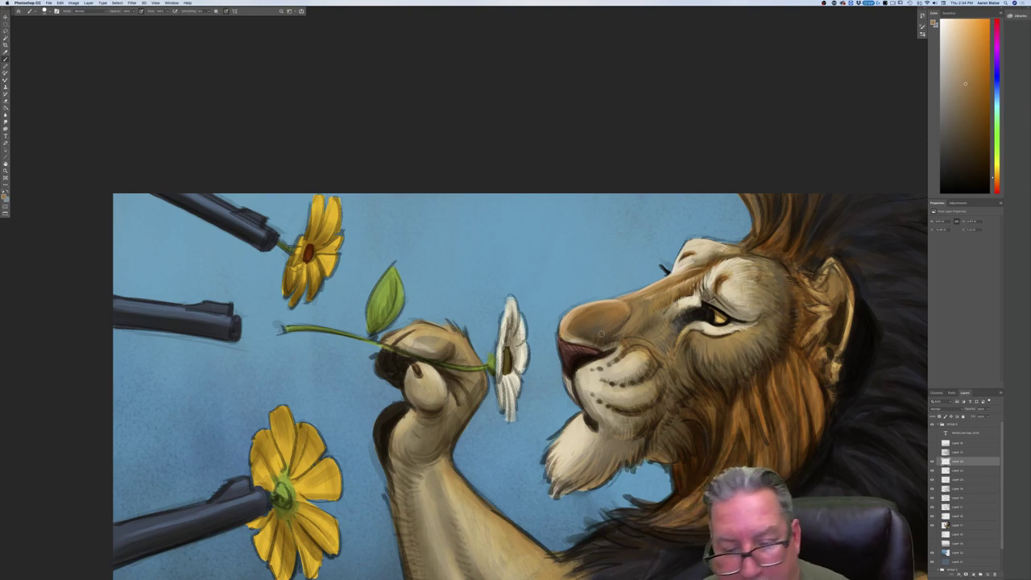
Sample beige from the muzzle, lighten it to a pale cream and brush highlights along the muzzle's upper edge behind the nose.
left_click(4, 197)
left_click(608, 373)
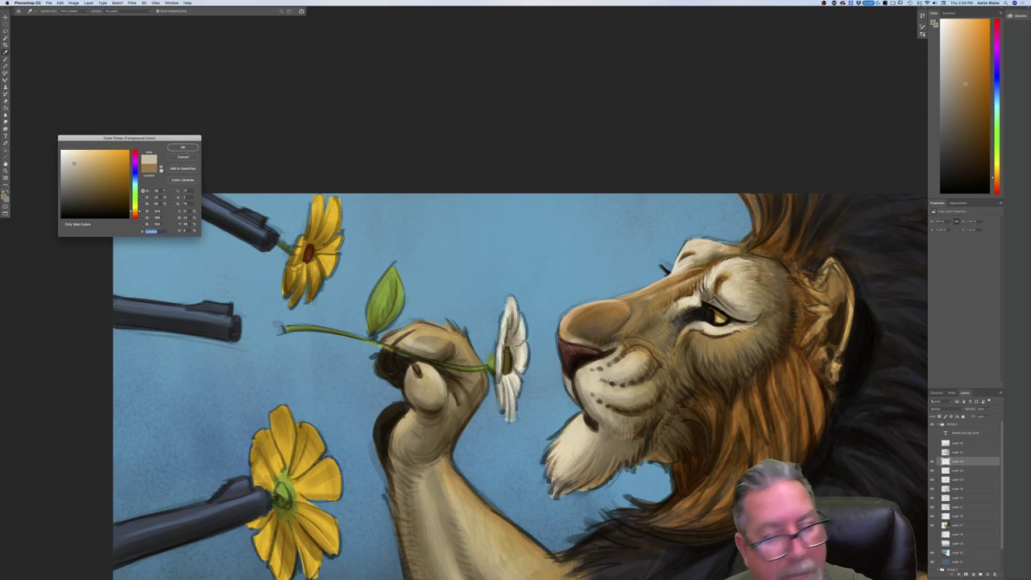
left_click(183, 148)
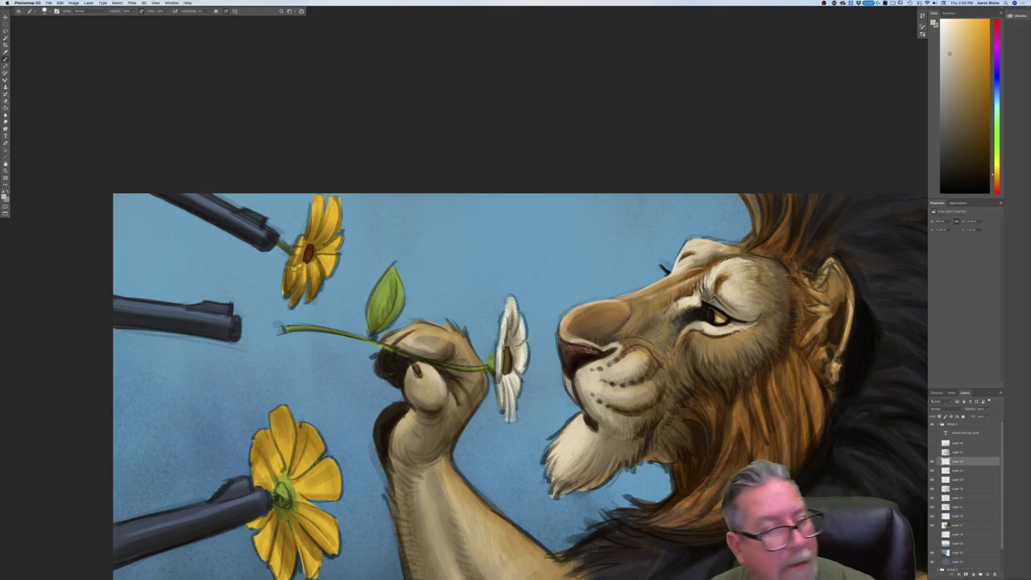
left_click(4, 196)
left_click(81, 162)
left_click(76, 154)
left_click(183, 147)
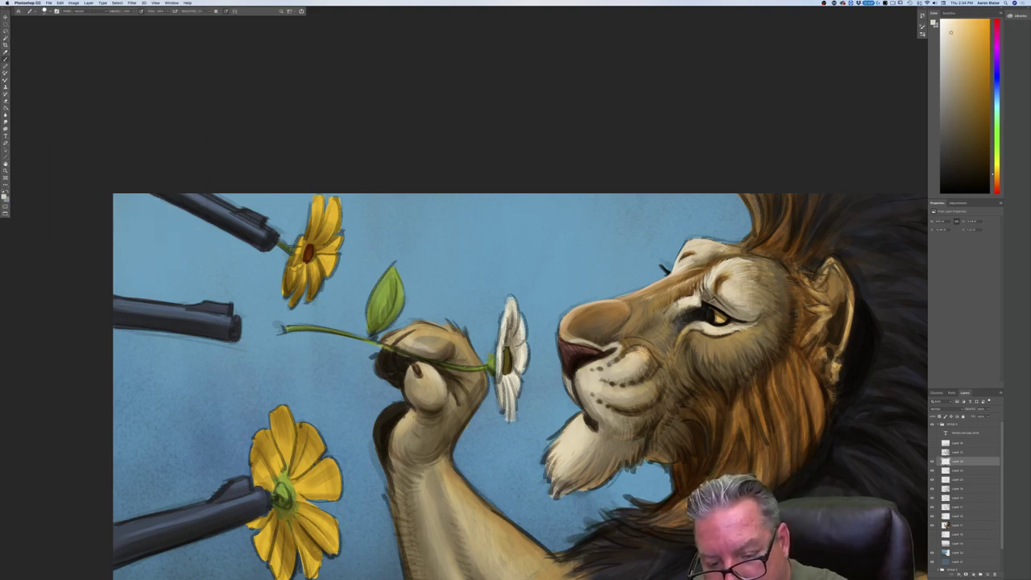
mouse_move(632, 347)
left_mouse_down()
mouse_move(630, 358)
mouse_move(620, 342)
left_mouse_up()
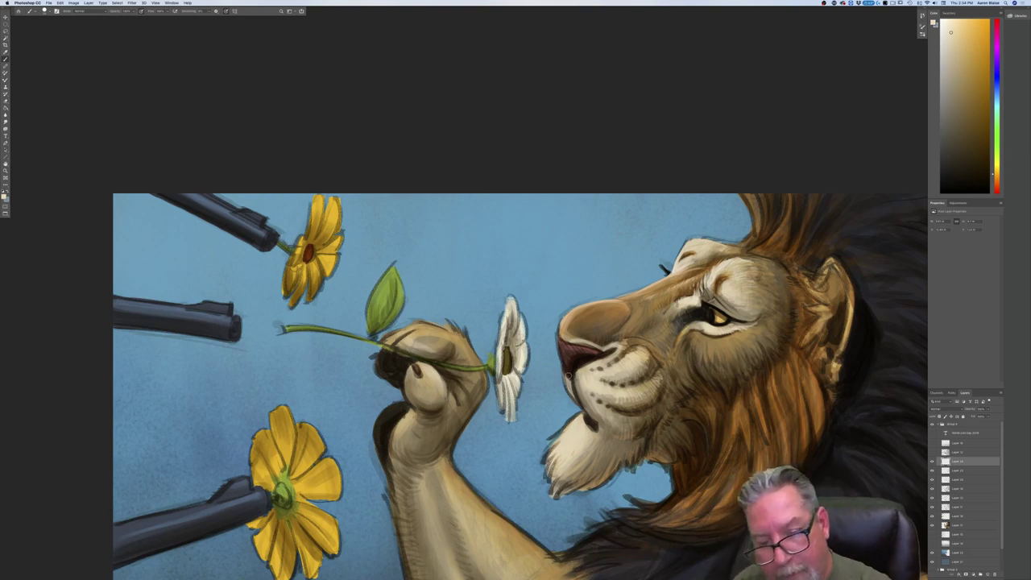
Pick a muted greyish pink and brush a thin rim light down the front edge of the lion's nose.
left_click(7, 198)
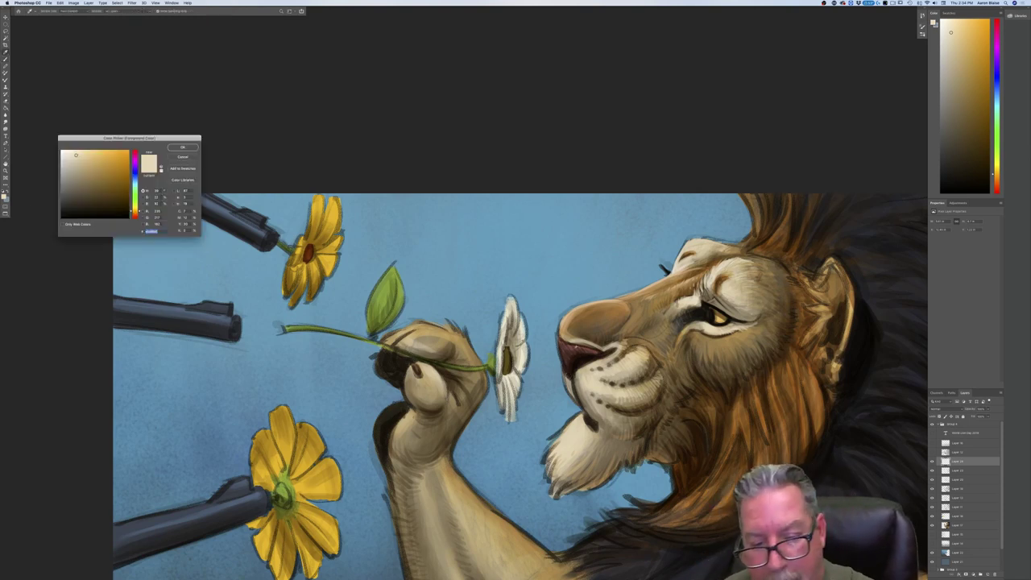
left_click(70, 168)
key("Return")
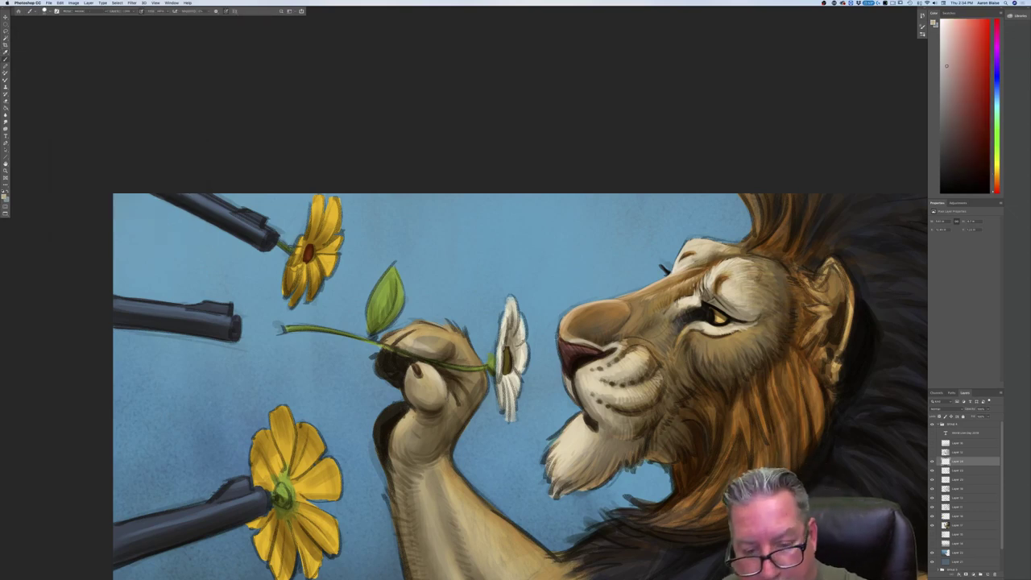
left_click_drag(560, 352, 574, 386)
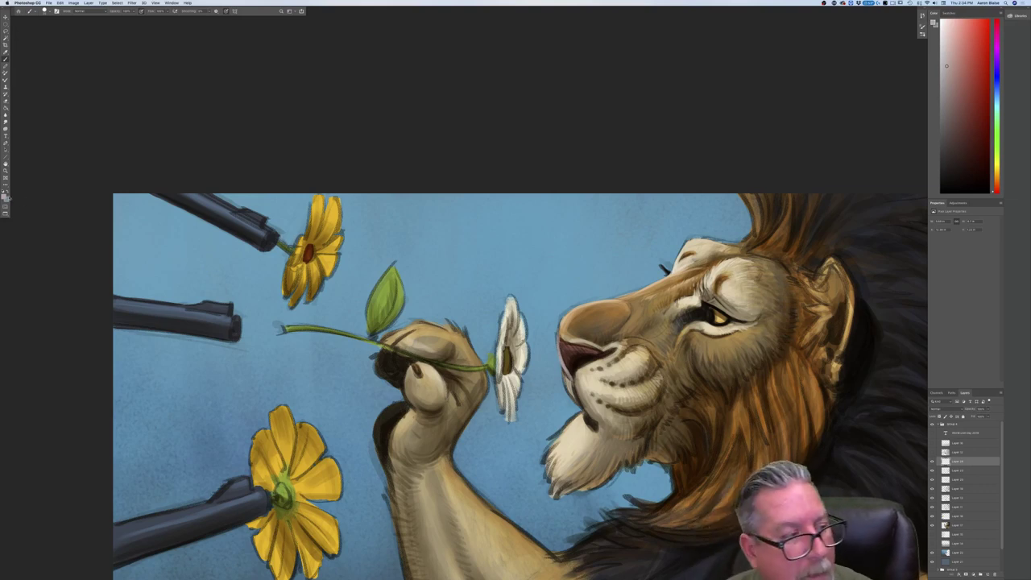
Choose a near-white based on the muzzle's cream and paint a rim highlight down the front of the muzzle and around the lips.
left_click(5, 196)
left_click(592, 383)
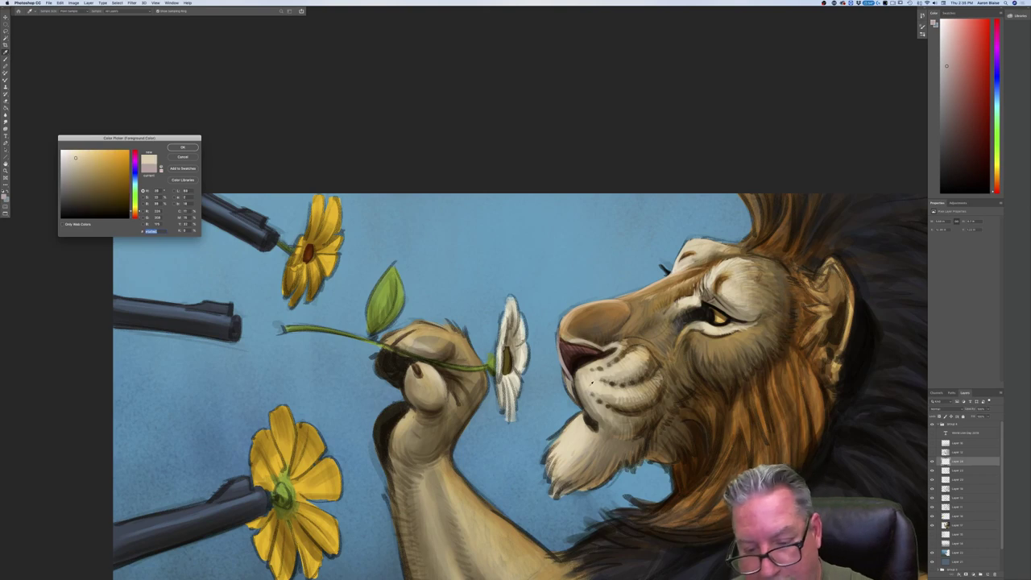
key("Return")
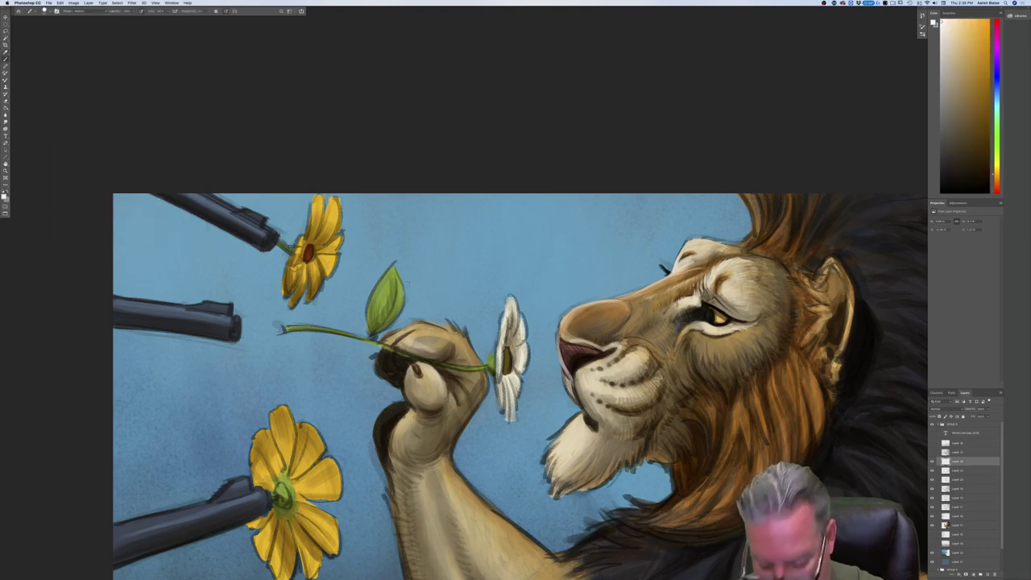
mouse_move(562, 369)
left_mouse_down()
mouse_move(580, 408)
mouse_move(579, 380)
mouse_move(598, 440)
left_mouse_up()
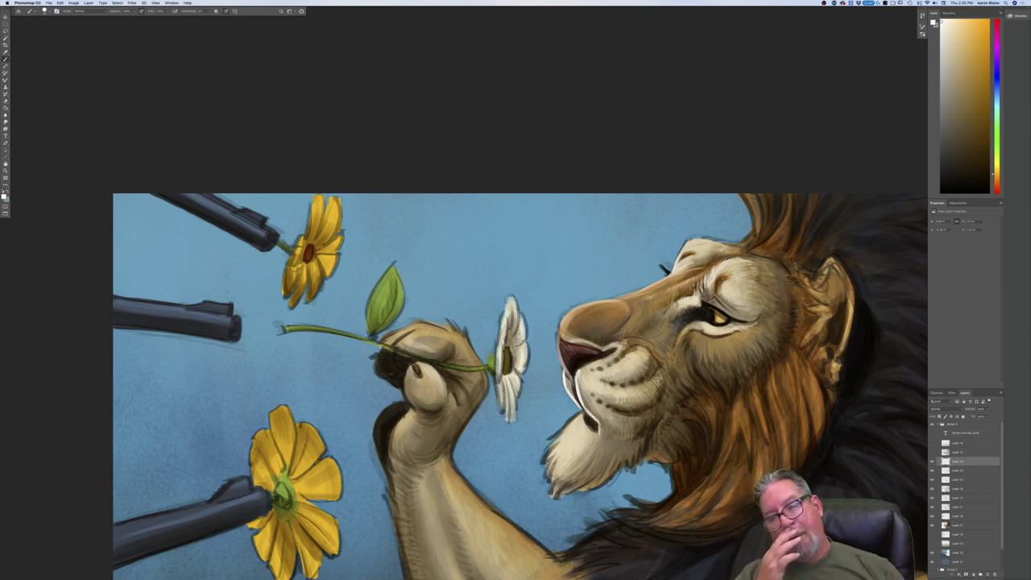
left_click_drag(594, 416, 600, 433)
left_click_drag(578, 396, 594, 419)
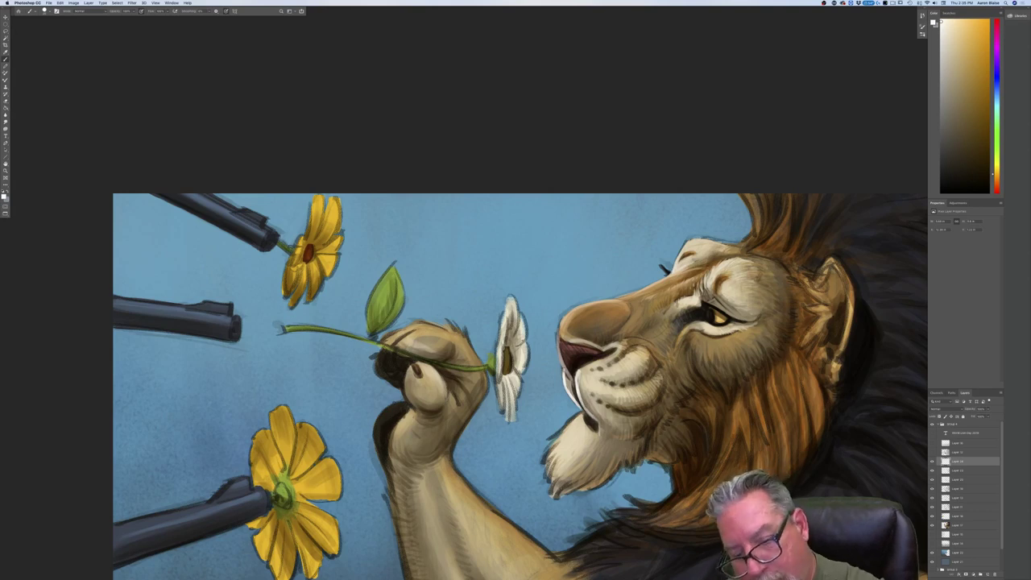
Brush near-white fur strokes over the front of the lion's chin beard, flicking the tips out past its edge.
mouse_move(580, 412)
left_mouse_down()
mouse_move(562, 424)
mouse_move(568, 431)
left_mouse_up()
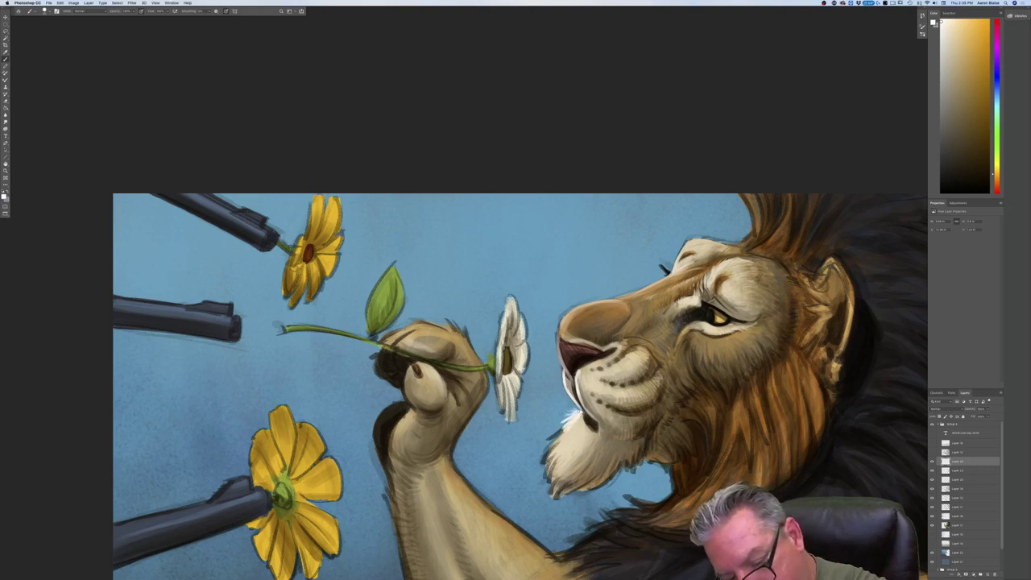
mouse_move(578, 413)
left_mouse_down()
mouse_move(550, 440)
mouse_move(550, 455)
mouse_move(548, 438)
left_mouse_up()
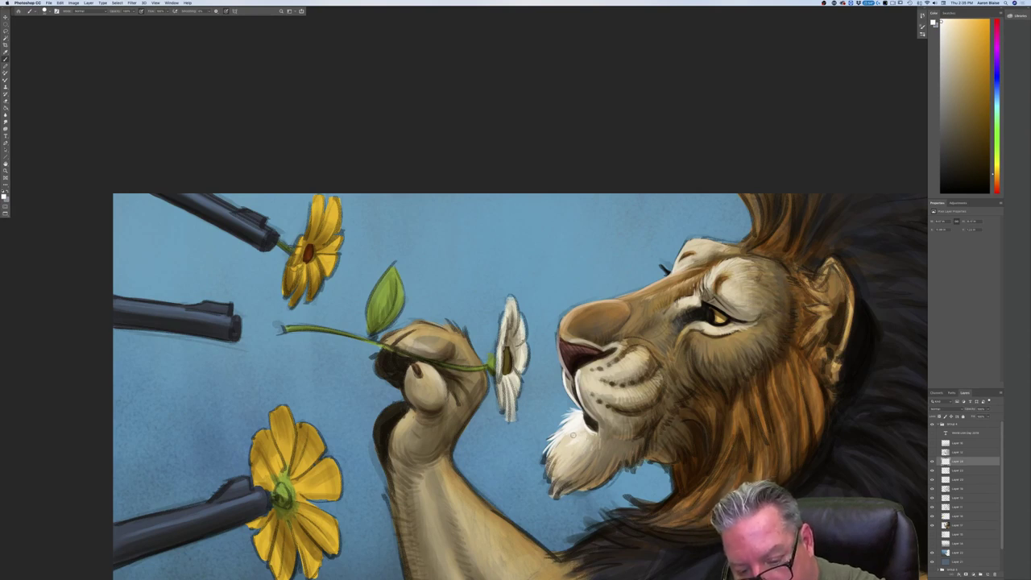
mouse_move(560, 440)
left_mouse_down()
mouse_move(544, 461)
mouse_move(547, 449)
mouse_move(547, 476)
left_mouse_up()
left_click_drag(558, 459, 546, 484)
mouse_move(567, 450)
left_mouse_down()
mouse_move(550, 473)
mouse_move(567, 466)
left_mouse_up()
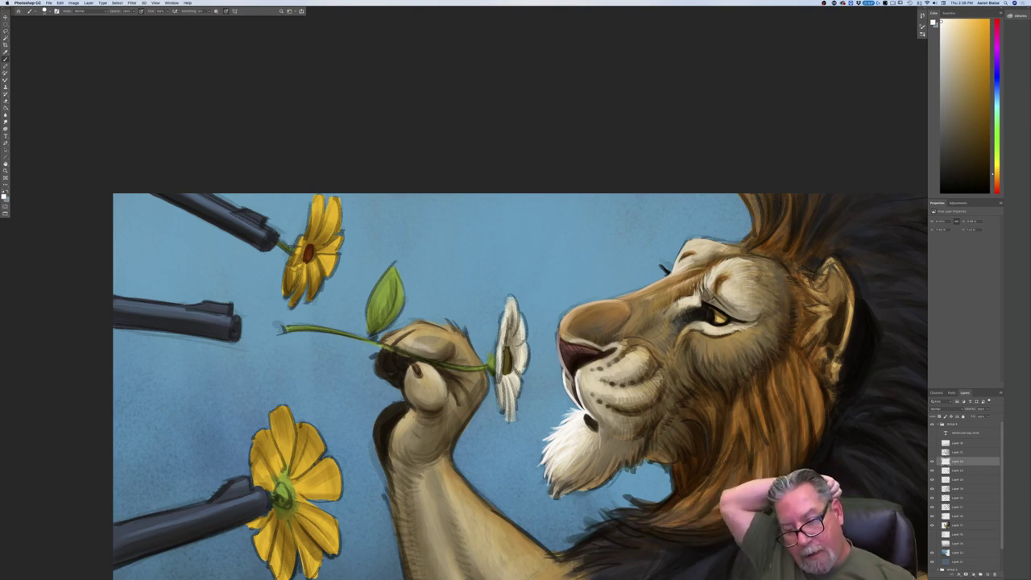
Pick a warm golden orange and brush short fur strokes along the underside of the lion's jaw behind the beard.
key("n")
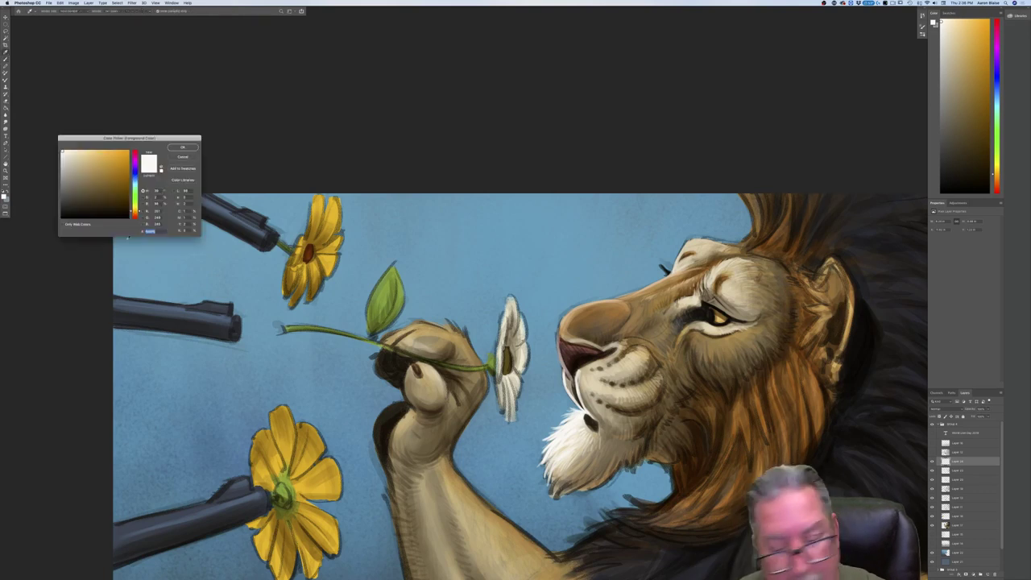
left_click(108, 167)
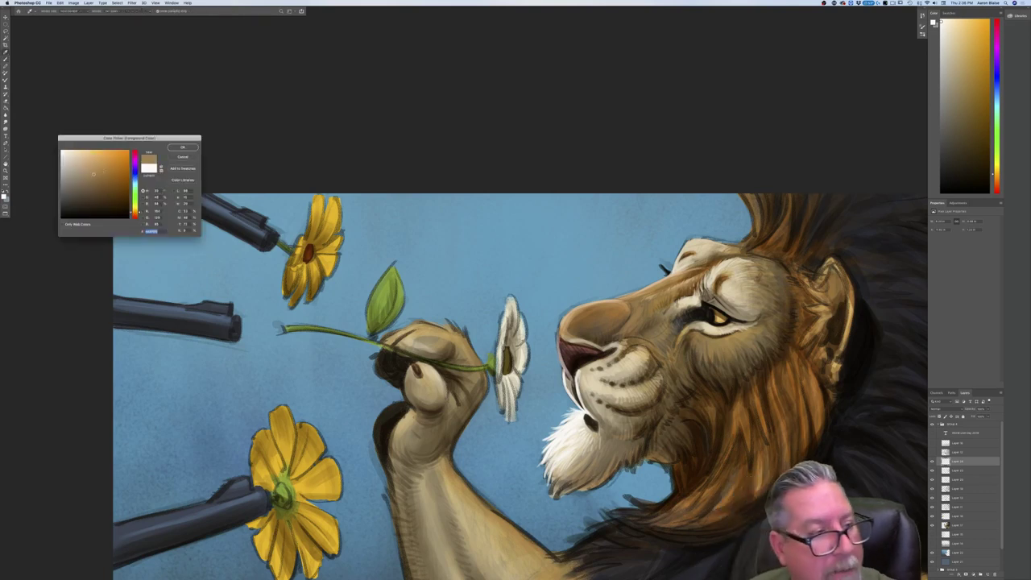
left_click(183, 148)
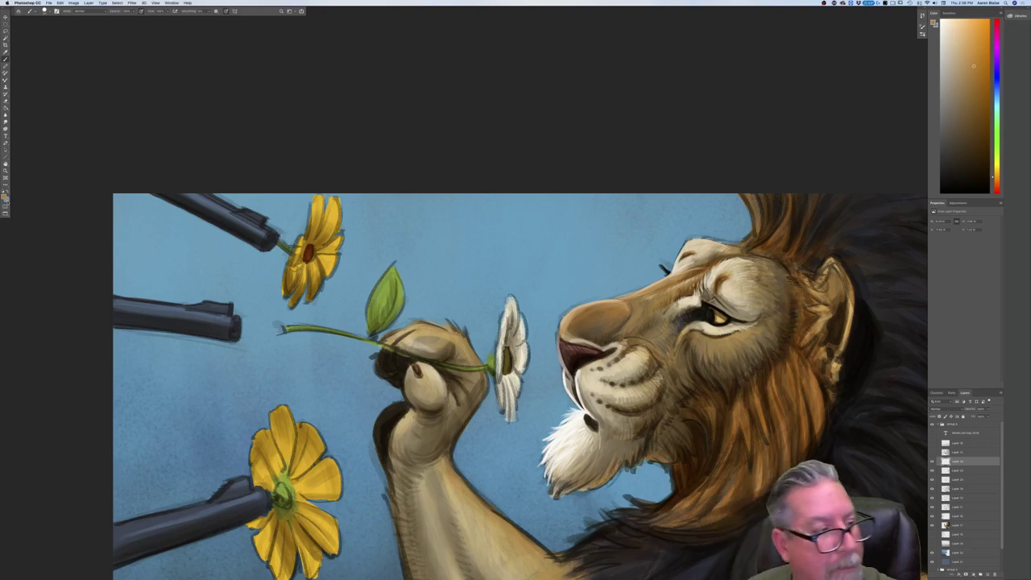
left_click(5, 196)
left_click(108, 162)
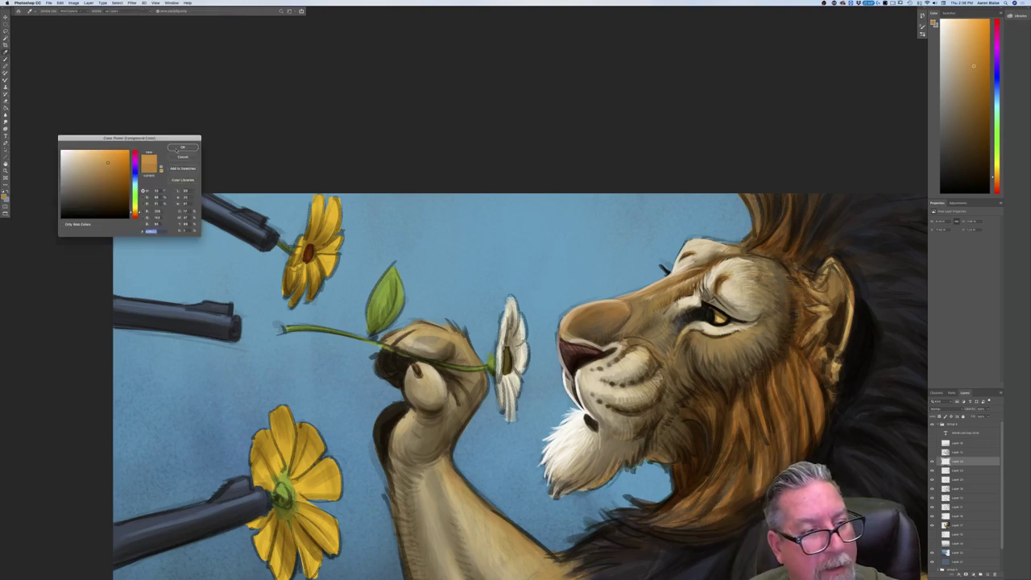
key("Return")
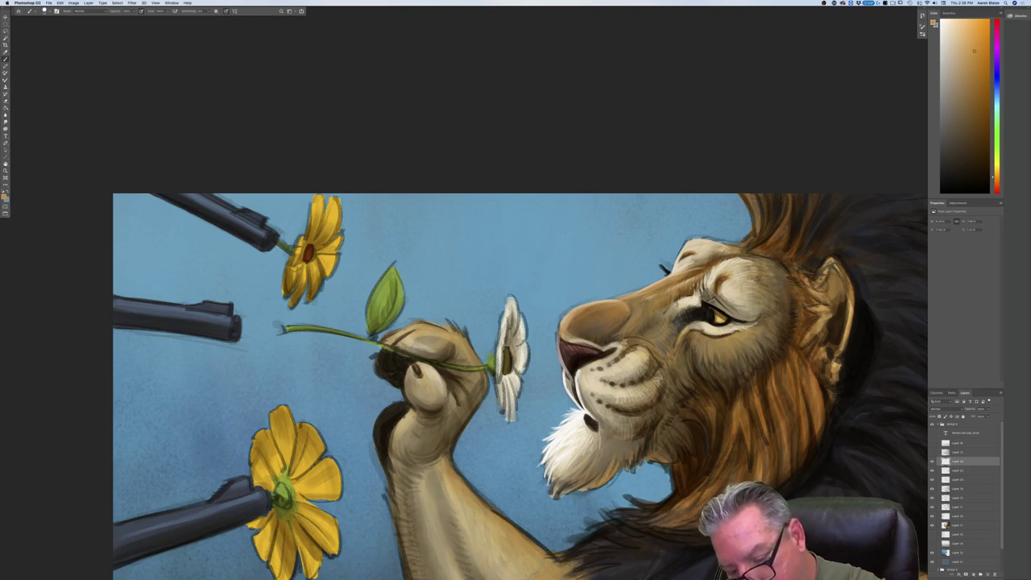
left_click_drag(648, 439, 647, 461)
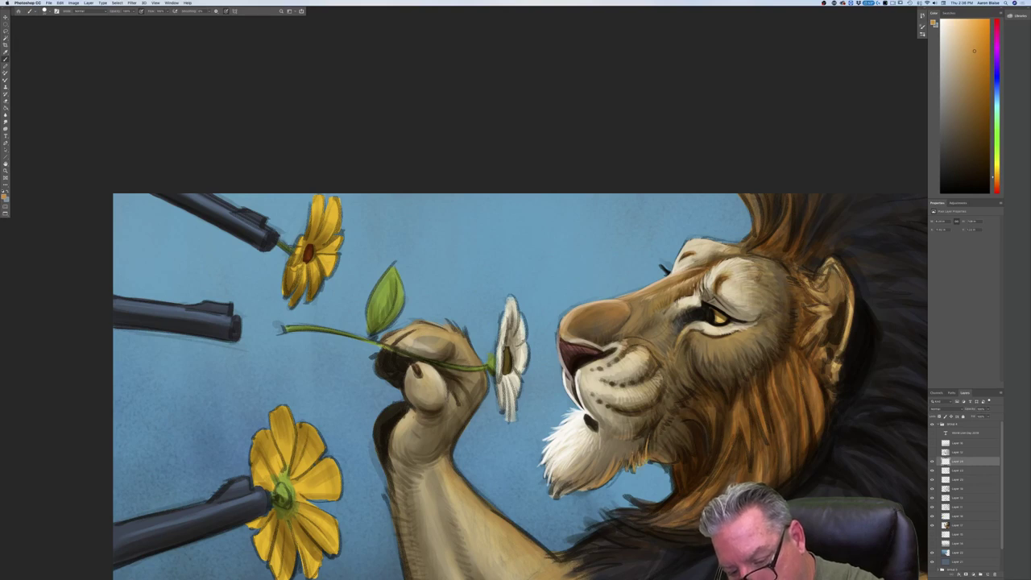
left_click_drag(645, 434, 646, 462)
Choose a darker orange-brown and brush fur strokes over the lion's jaw and lower cheek.
left_click(4, 197)
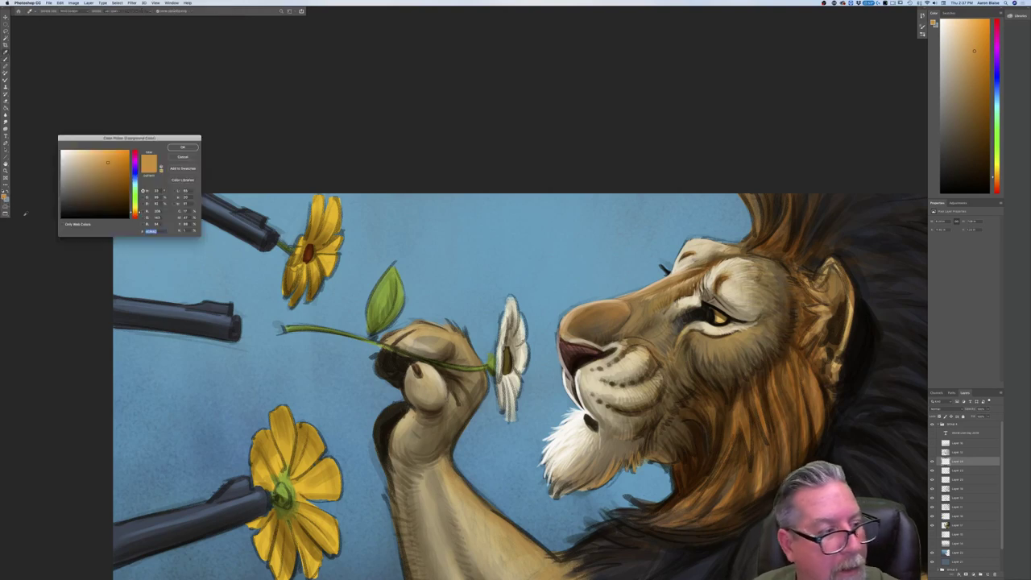
left_click(102, 175)
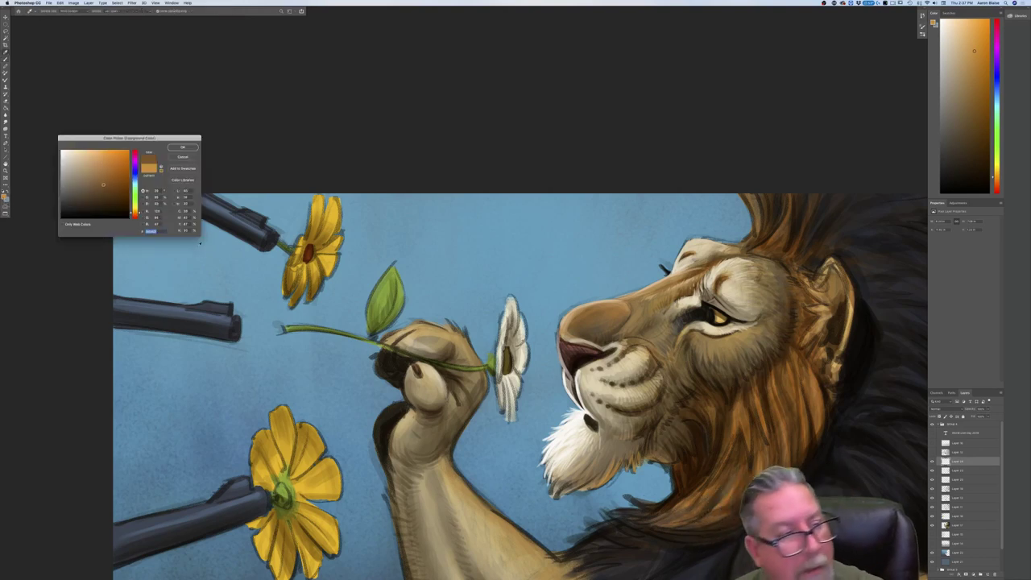
left_click(179, 149)
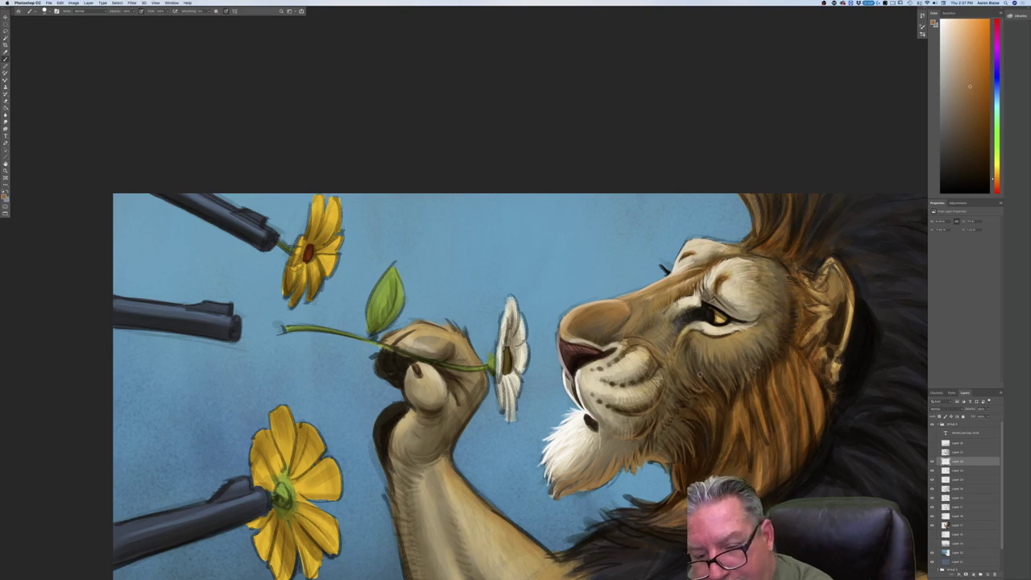
Identify the dark linework layer by toggling its visibility, and lower that layer's opacity to soften the outlines.
key("super+minus")
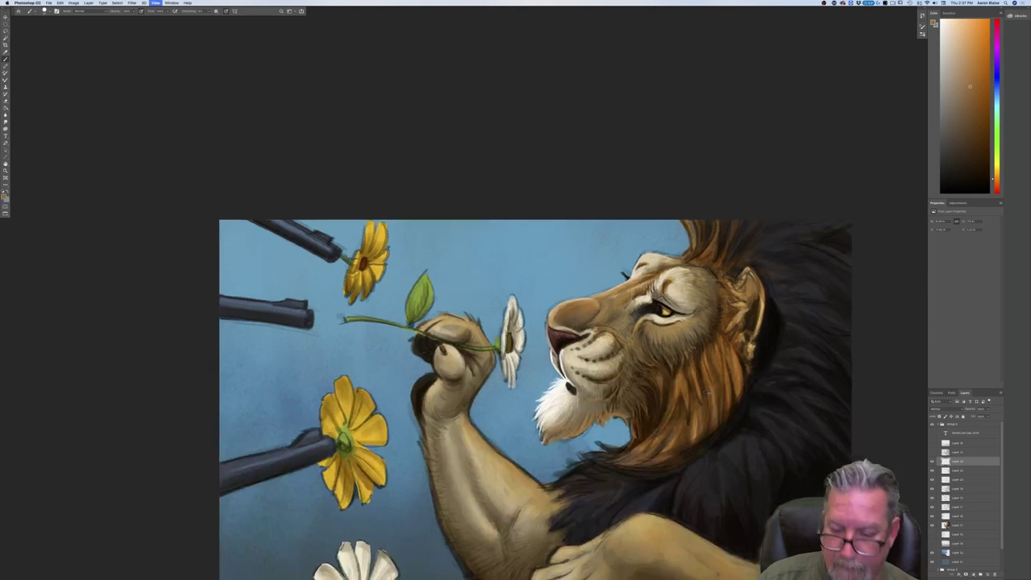
key("super+minus")
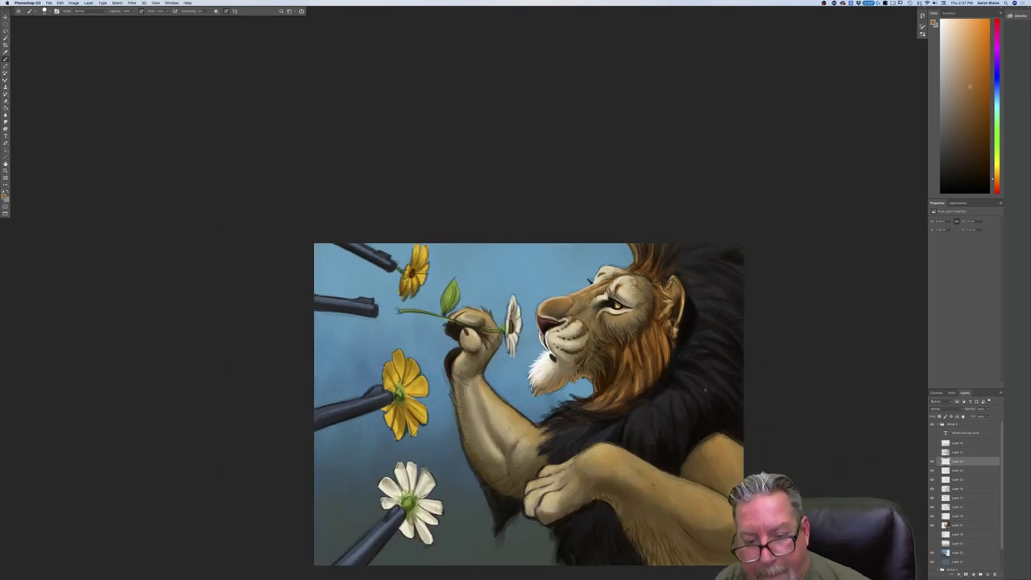
key("super+plus")
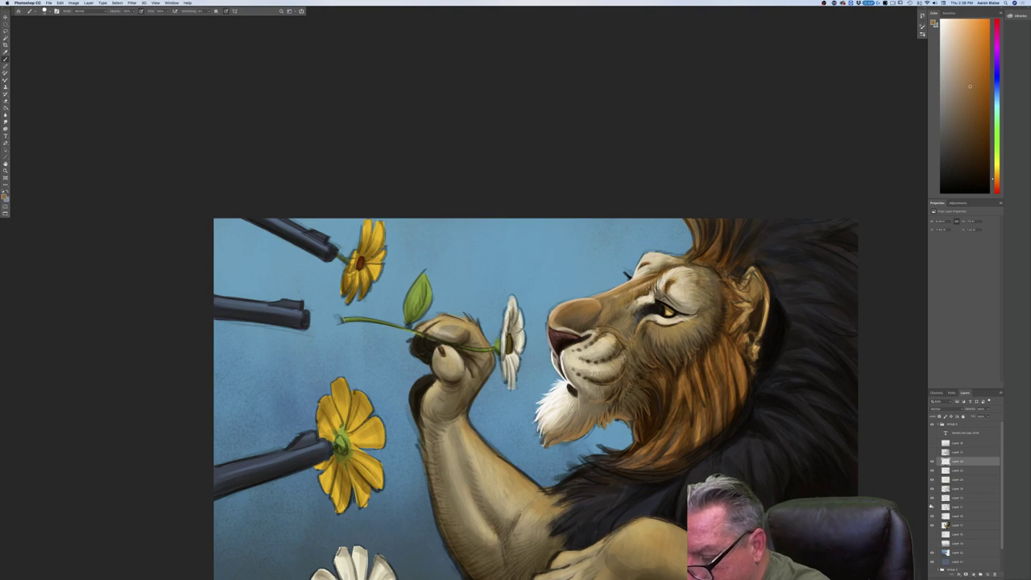
left_click(932, 499)
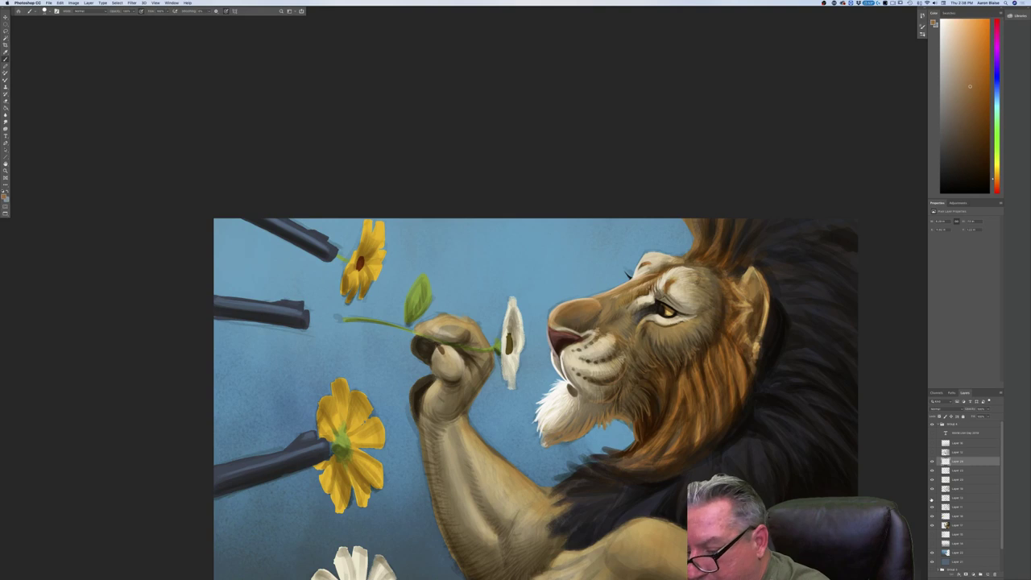
left_click(932, 499)
left_click(959, 500)
left_click(987, 410)
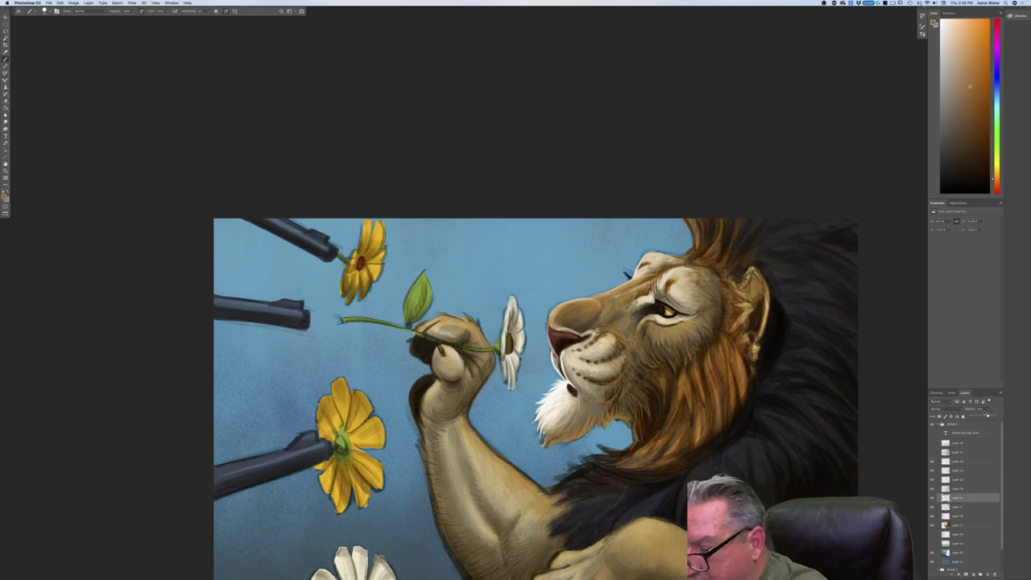
left_click_drag(984, 417, 981, 416)
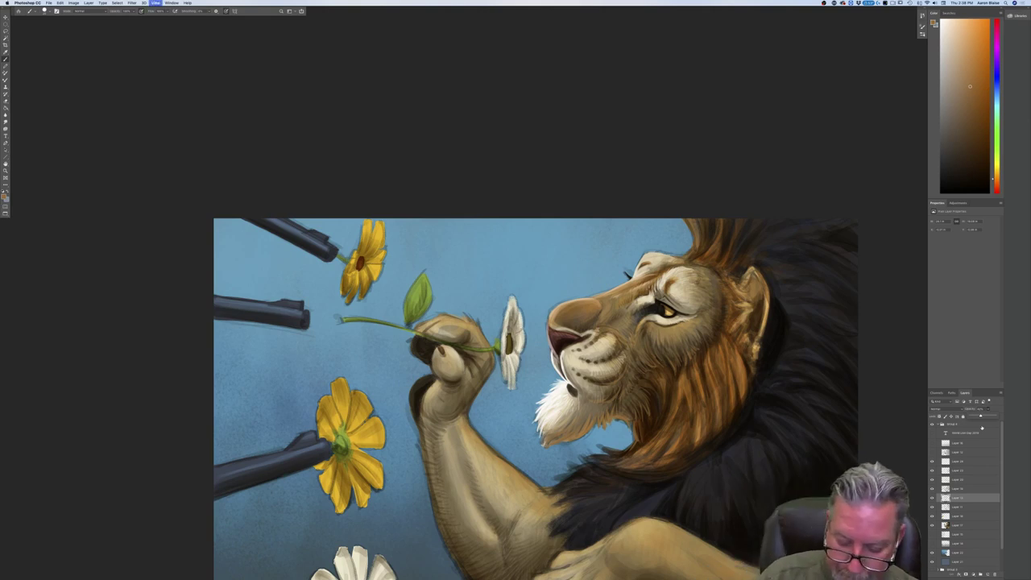
Check the softened outlines across the whole painting and reselect the fur highlight layer.
key("ctrl+minus")
key("ctrl+minus")
key("ctrl+plus")
key("ctrl+plus")
key("ctrl+plus")
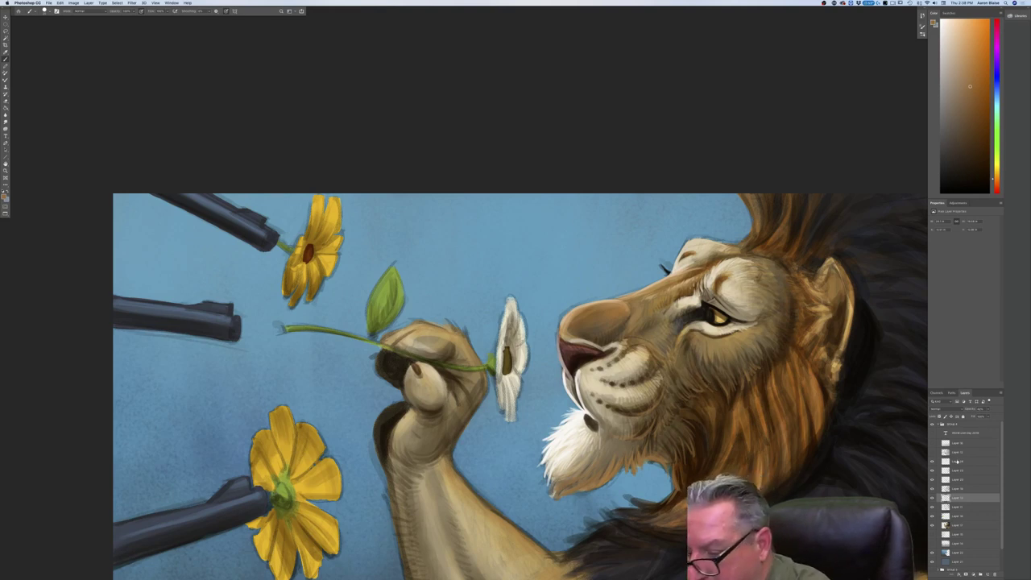
left_click(956, 462)
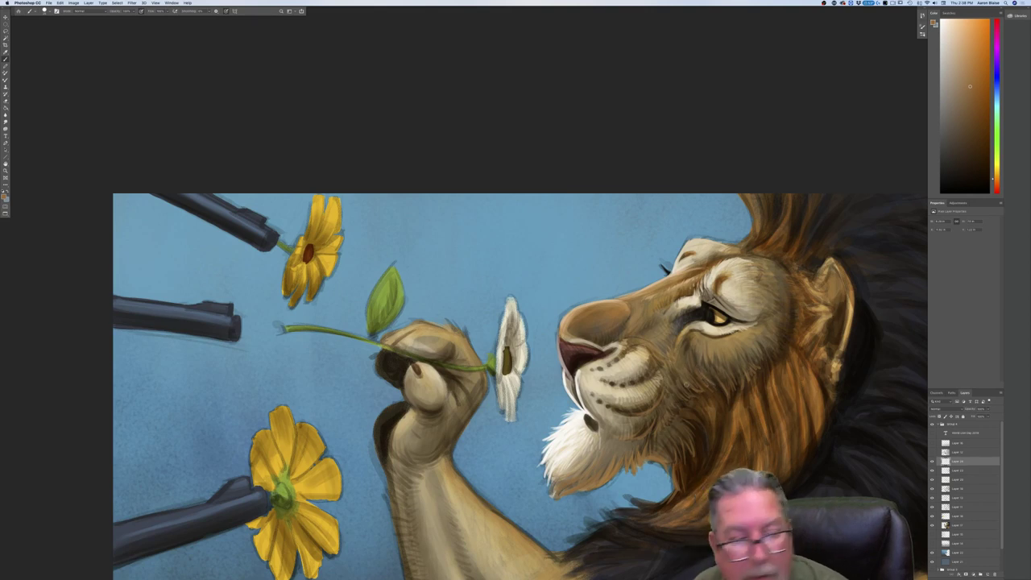
Choose a light golden tan and a fine fur brush, and paint short strokes along the bridge of the lion's nose.
left_click(4, 197)
left_click(707, 344)
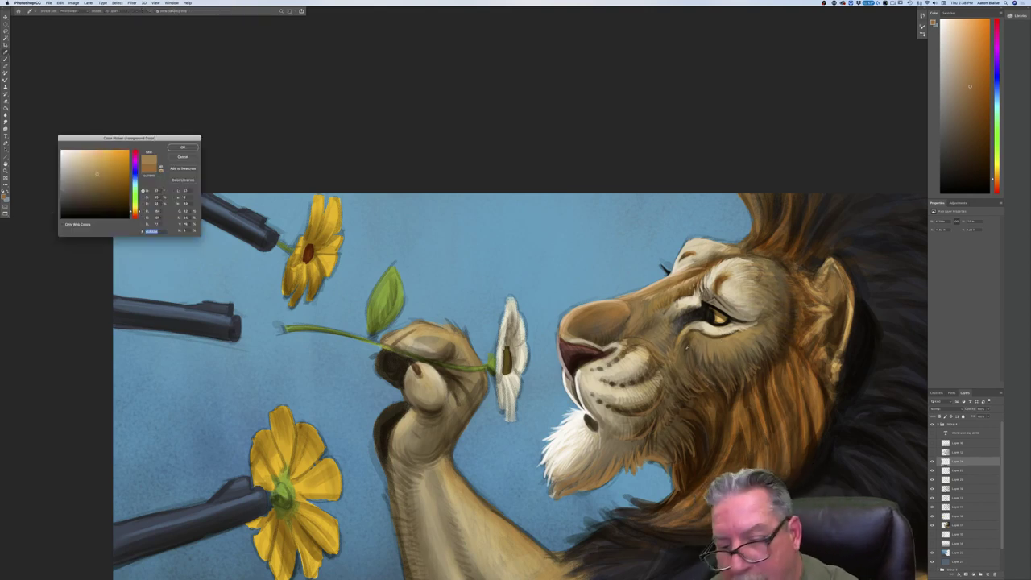
left_click(93, 161)
left_click(184, 148)
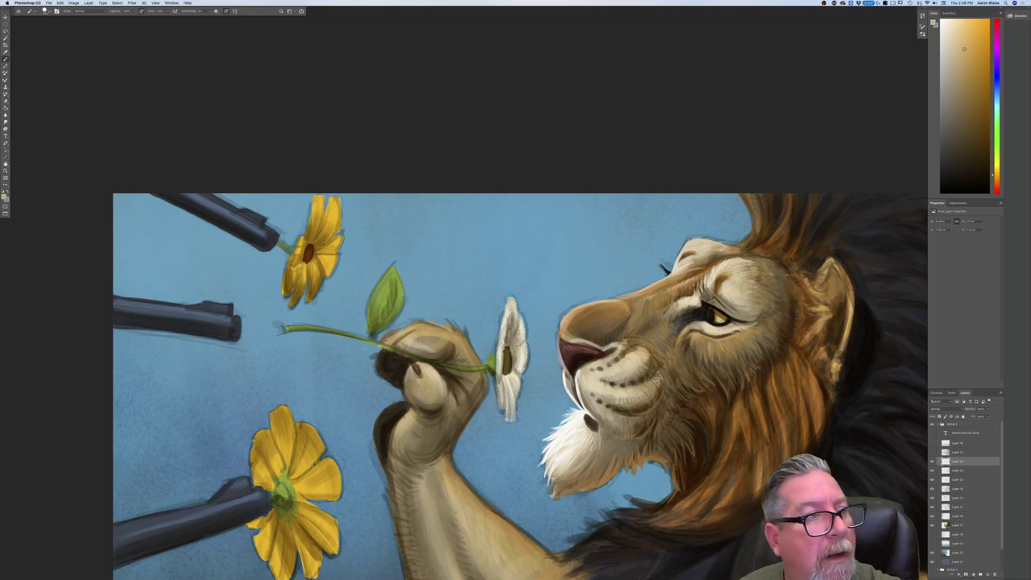
left_click(46, 11)
left_click(53, 230)
left_click_drag(653, 292, 645, 304)
left_click_drag(650, 299, 645, 307)
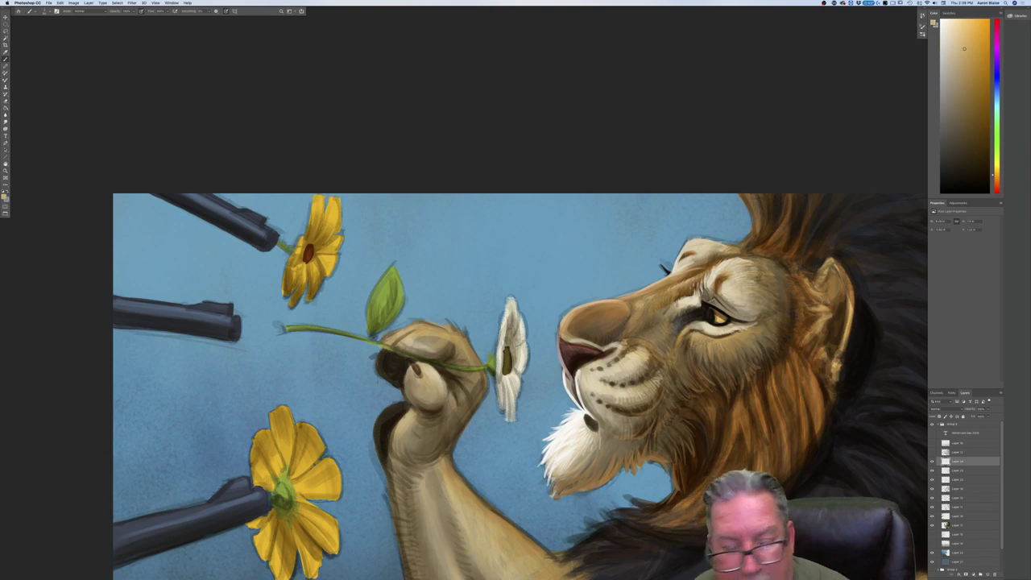
Sample an orange-brown from the nose and a pale cream from the muzzle to refine the fur in those areas.
left_click(4, 197)
left_click(603, 313)
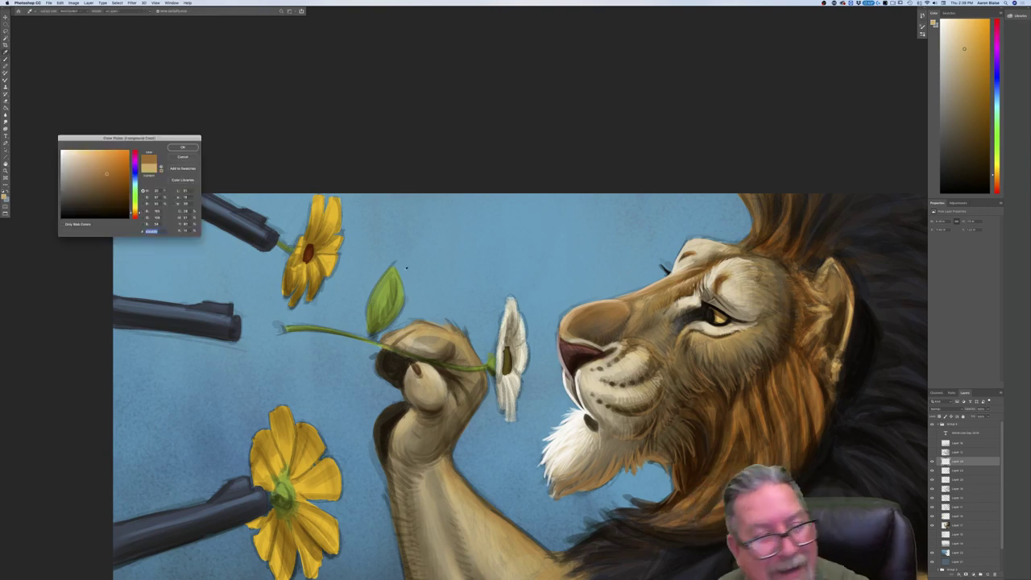
key("Return")
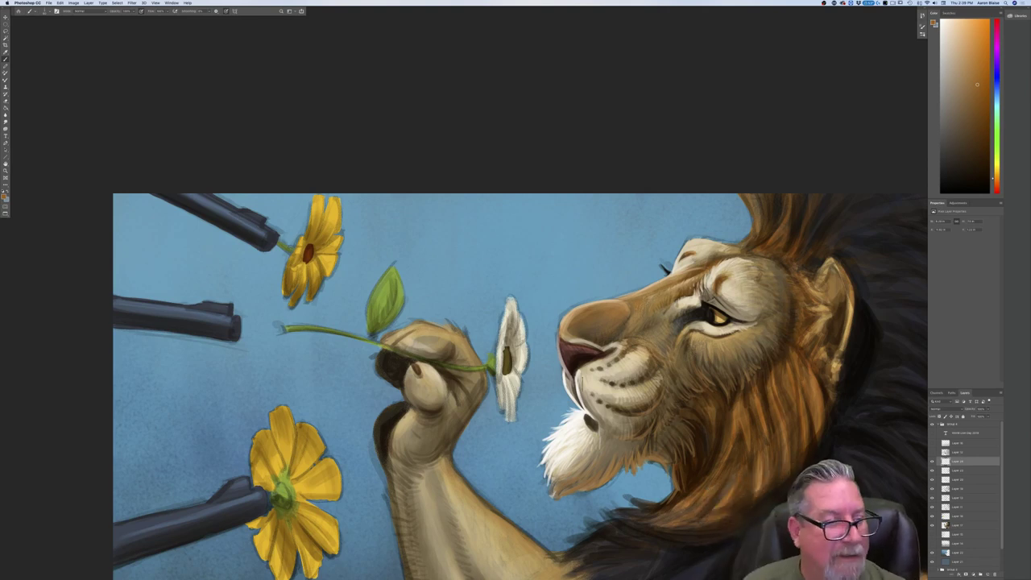
left_click(4, 196)
left_click(600, 372)
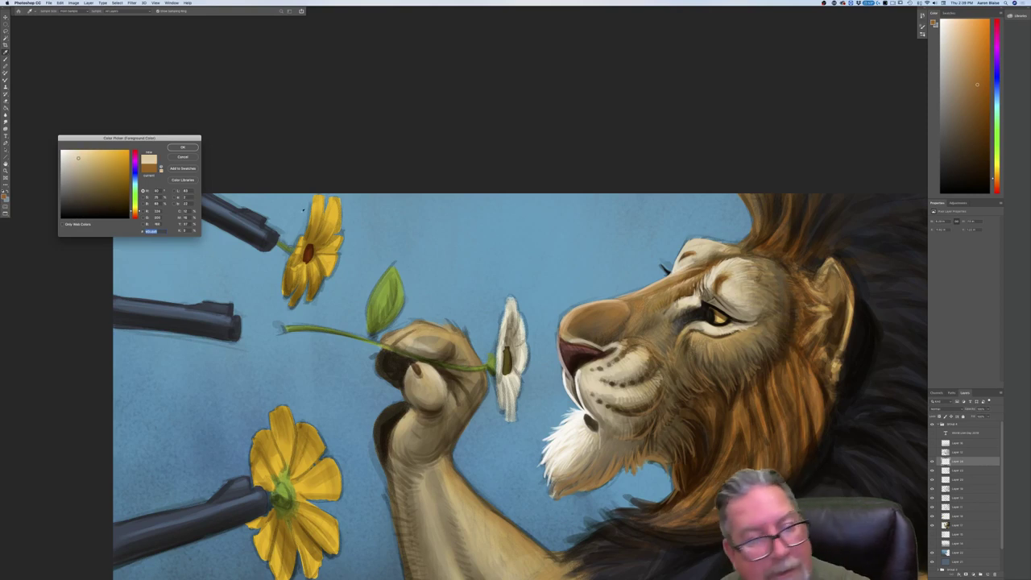
left_click(182, 147)
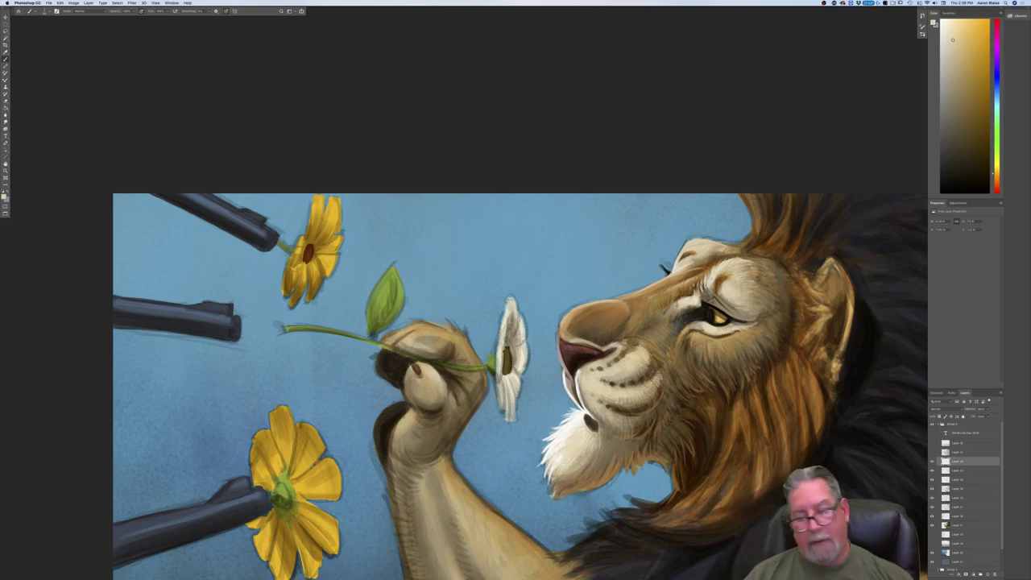
Choose pure white and brush bright fur strokes down the beard and along the front edge of the chin.
left_click(4, 196)
left_click(62, 151)
left_click(183, 147)
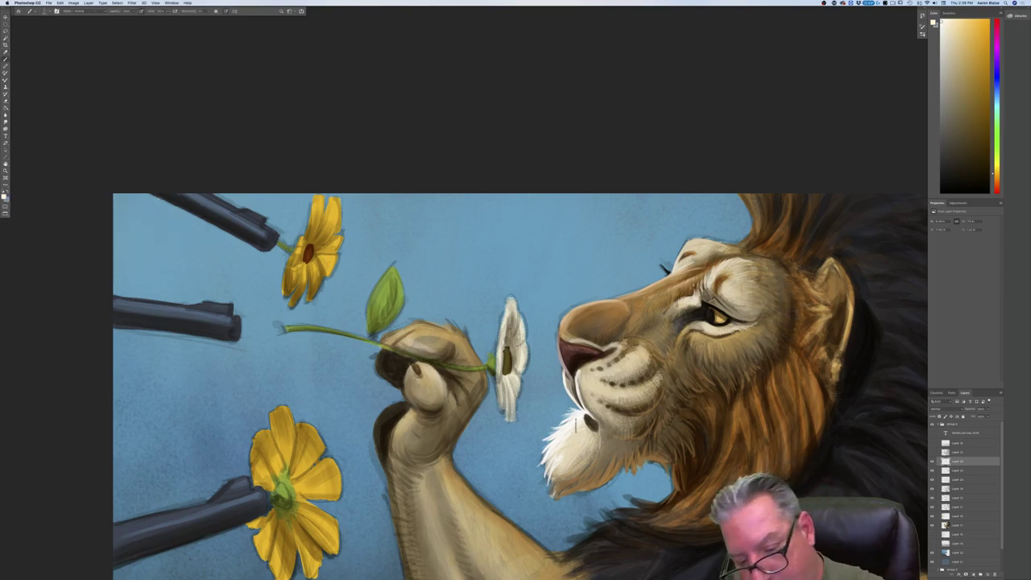
left_click_drag(575, 428, 558, 475)
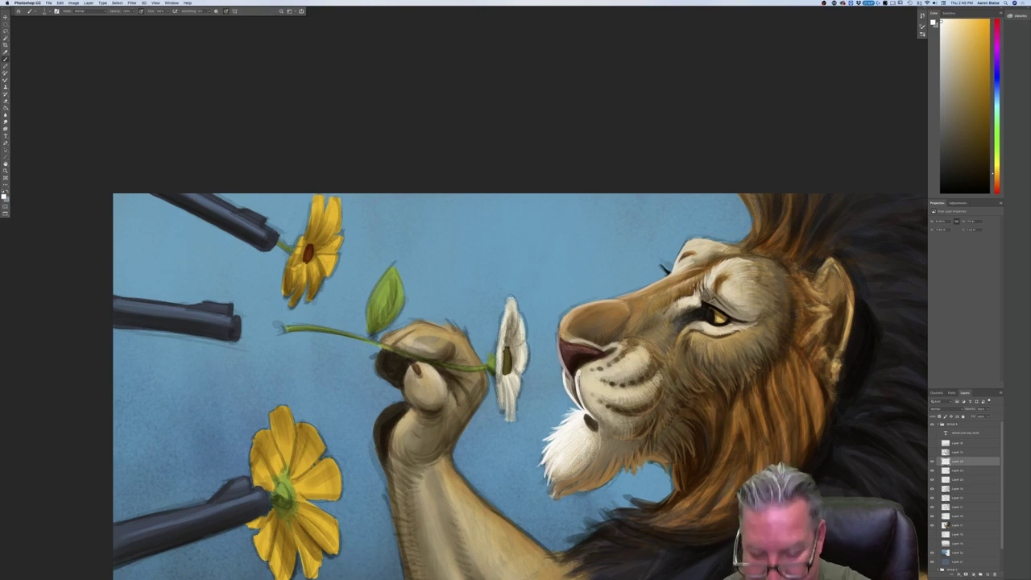
left_click_drag(579, 371, 580, 397)
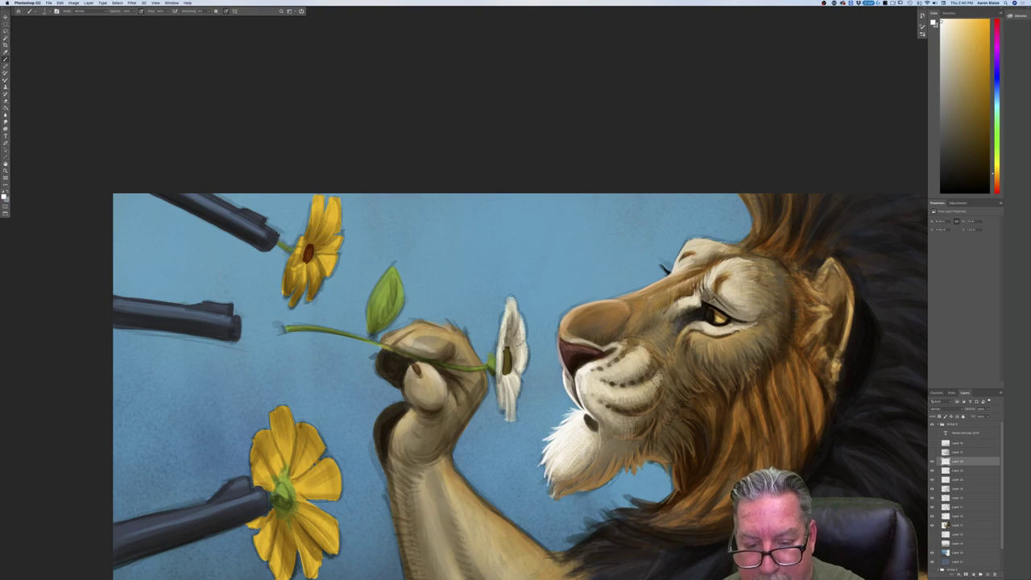
Examine the beard and face highlights against the whole painting at several viewing sizes.
key("super+minus")
key("super+minus")
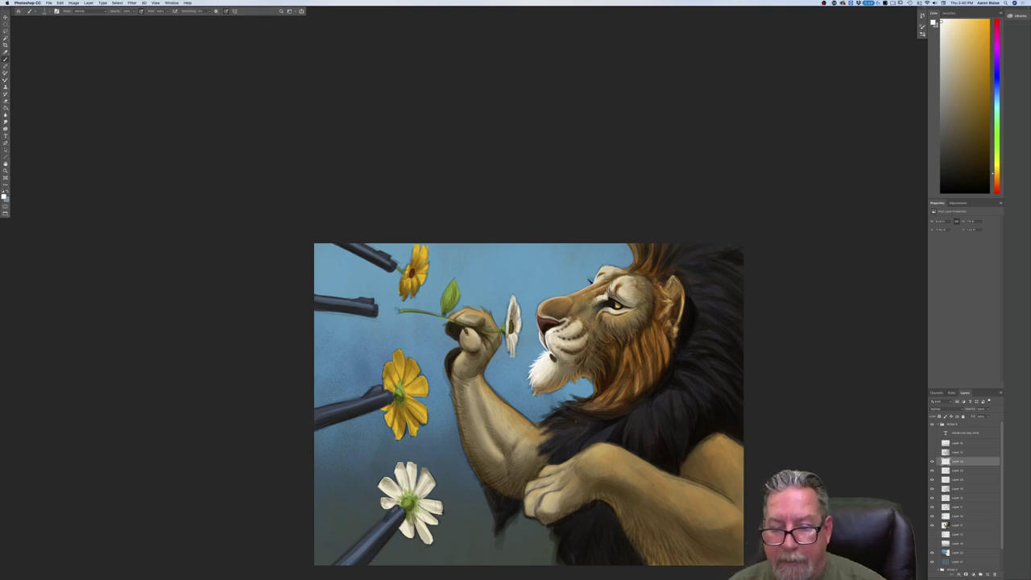
key("super+plus")
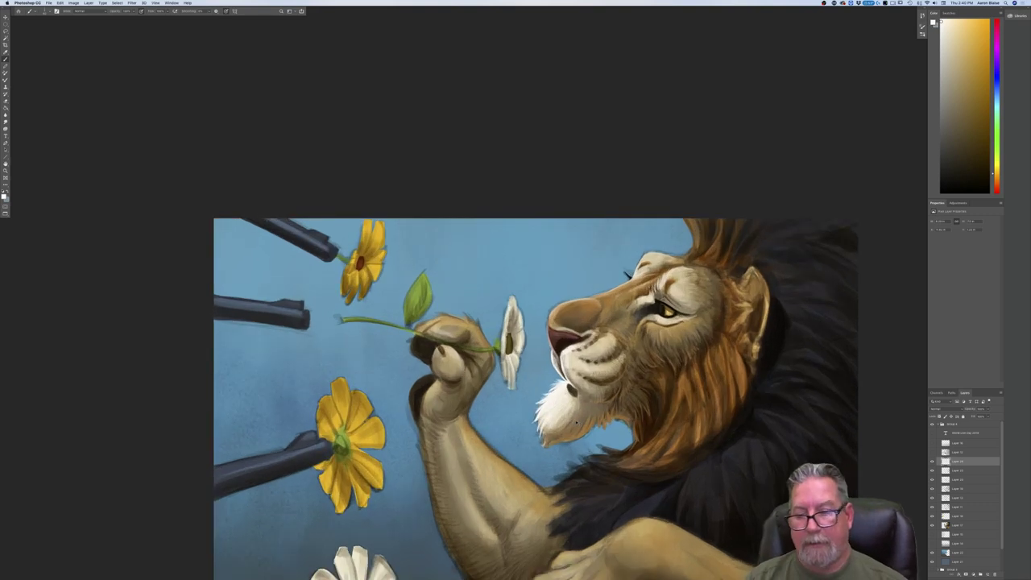
key("super+minus")
key("super+minus")
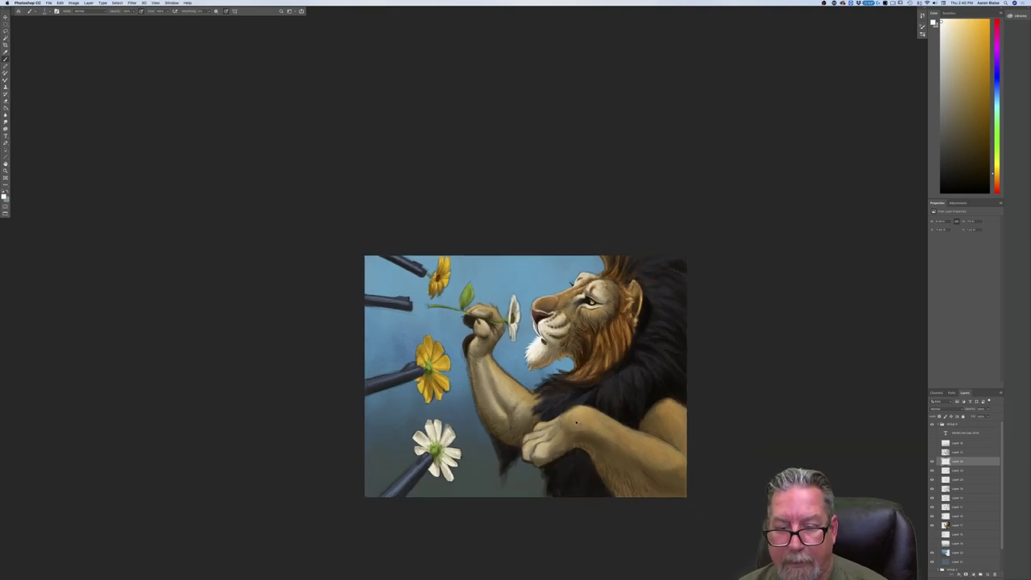
key("super+plus")
key("super+plus")
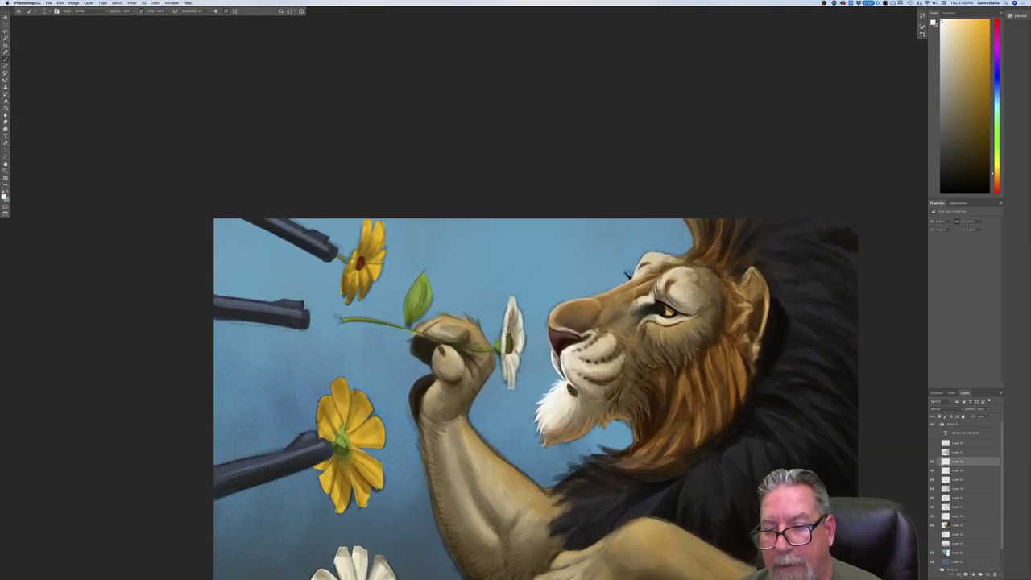
Pick a pale cream and the Hard Round brush, and paint bright fur tufts along the far brow and above the eye.
left_click(4, 197)
left_click(75, 159)
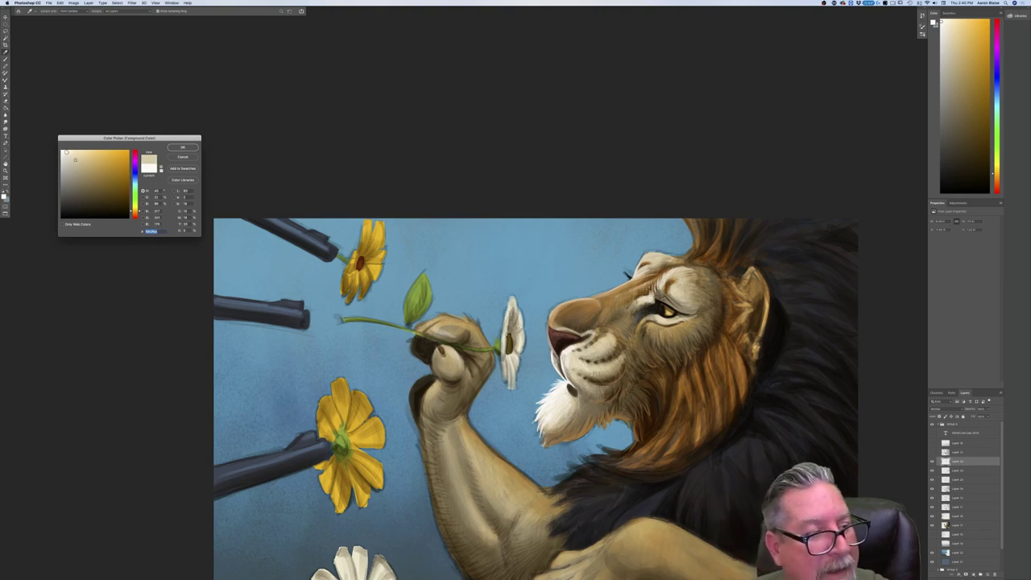
key("Return")
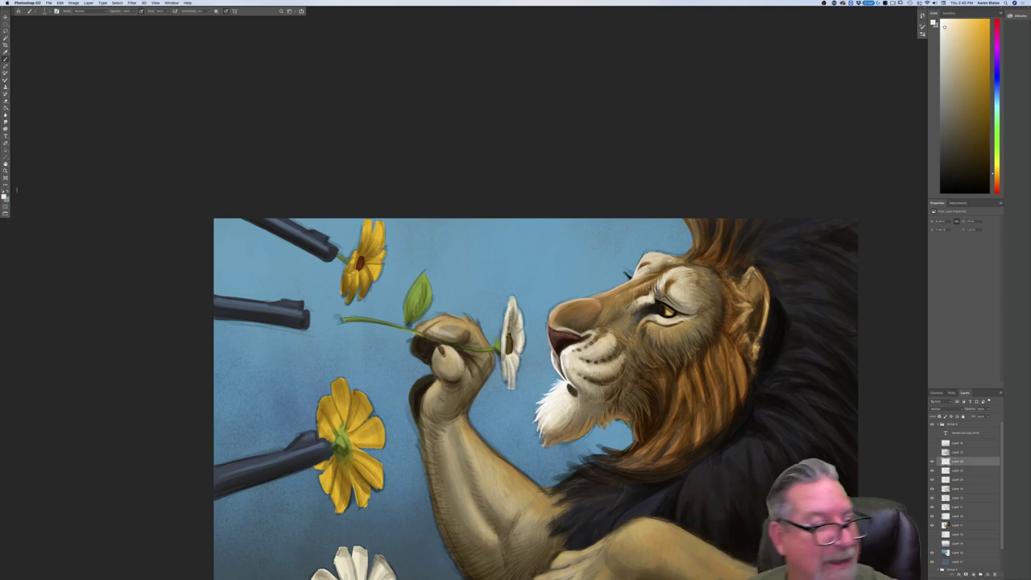
left_click(46, 11)
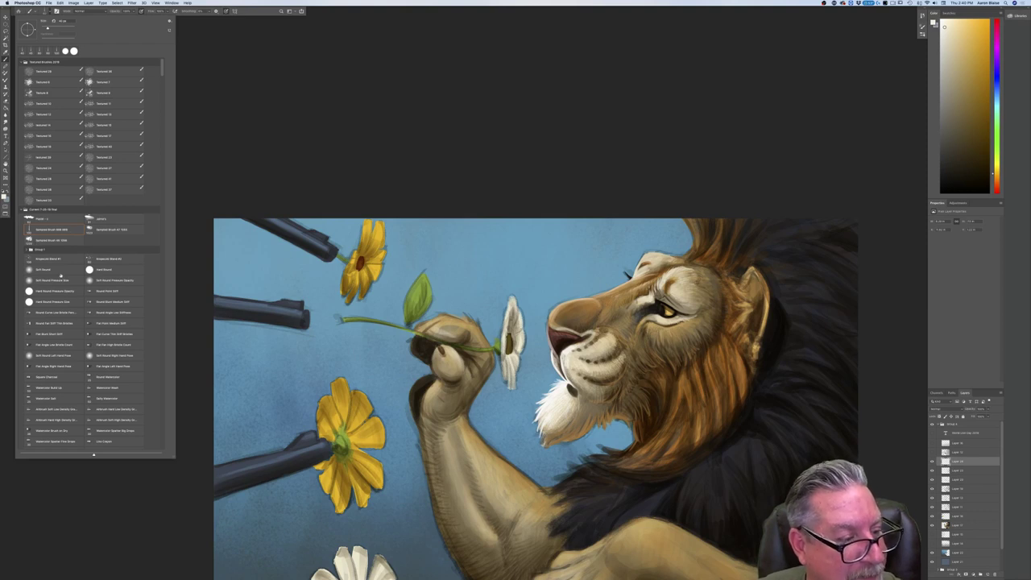
left_click(93, 270)
left_click(293, 175)
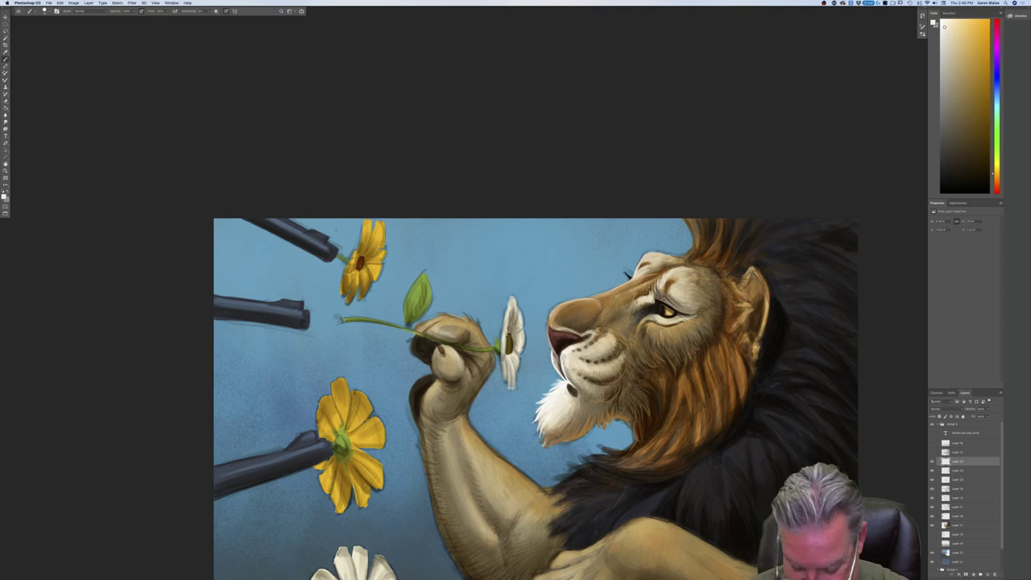
key("super+plus")
left_click_drag(375, 384, 323, 381)
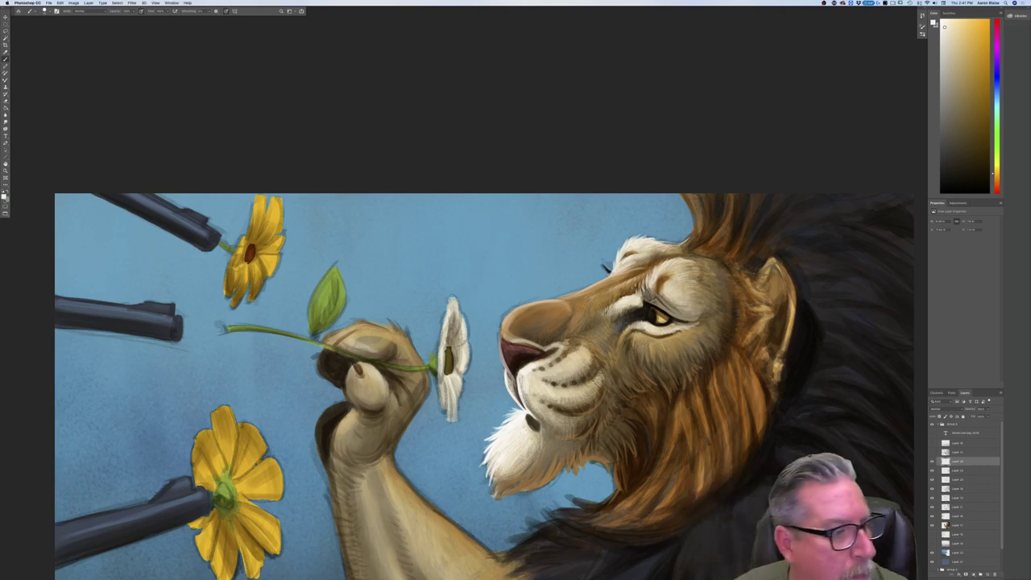
Choose a dark muted blue and brush cool shadow around the inner corner of the lion's eye.
left_click(4, 196)
left_click(74, 208)
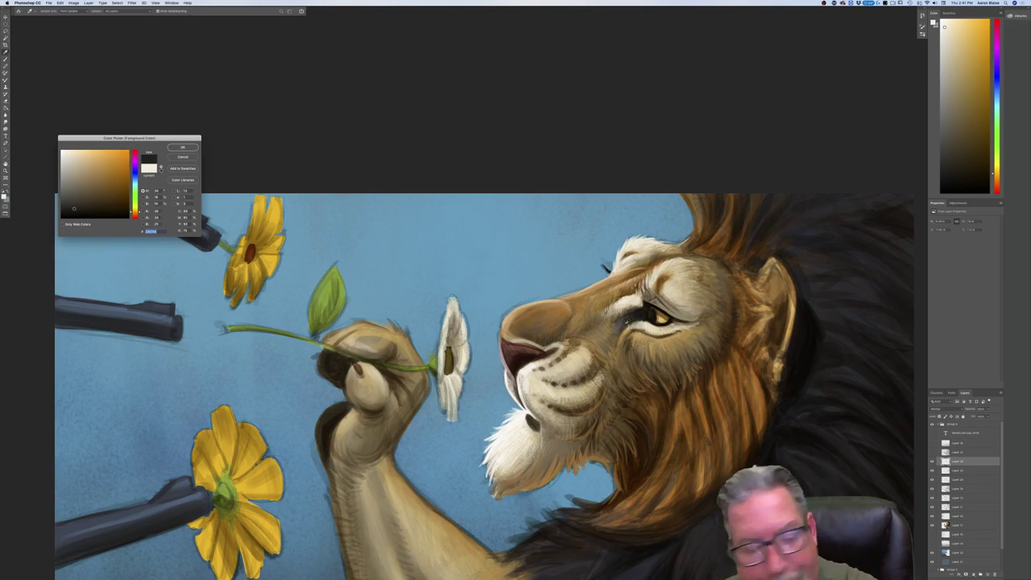
left_click_drag(135, 181, 135, 175)
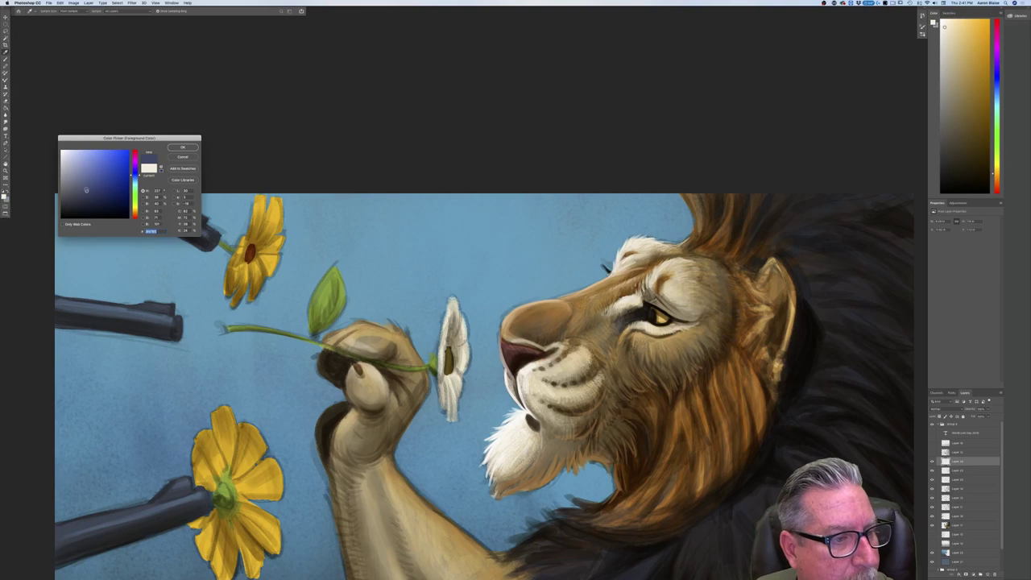
left_click(183, 148)
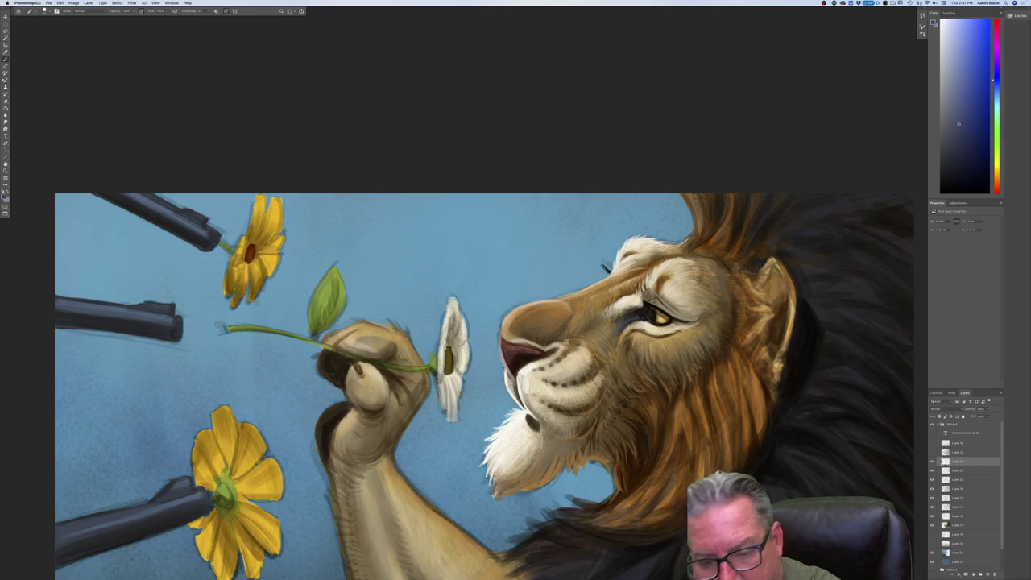
Choose a medium blue and a light sky blue, and paint cool reflections around and over the lion's eye.
left_click(4, 196)
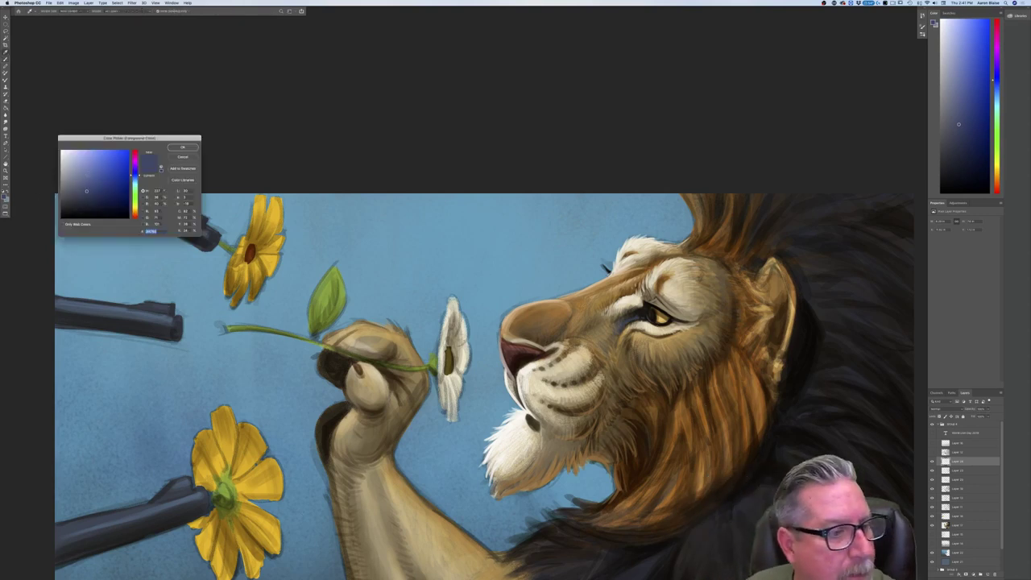
left_click(135, 177)
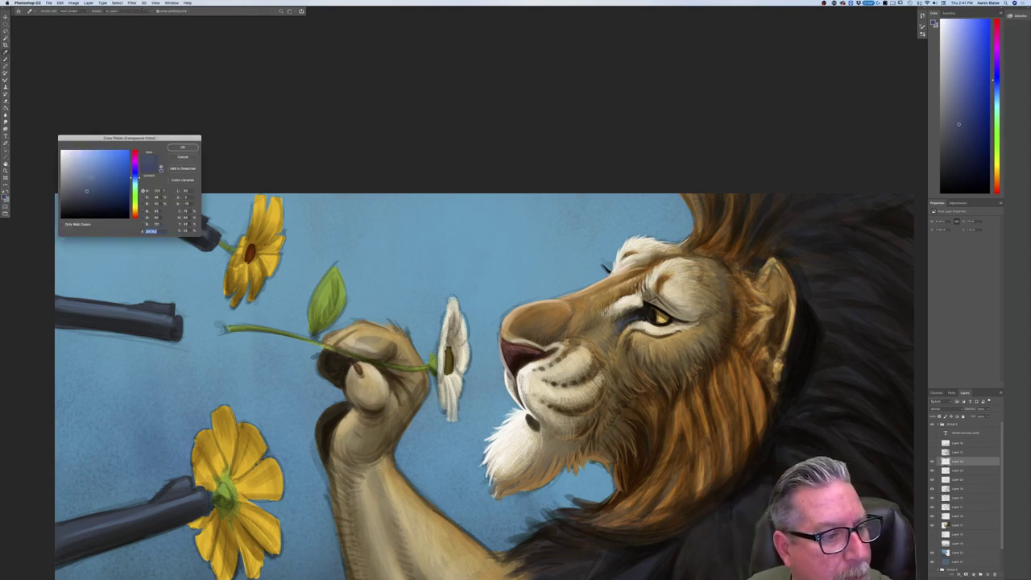
key("Return")
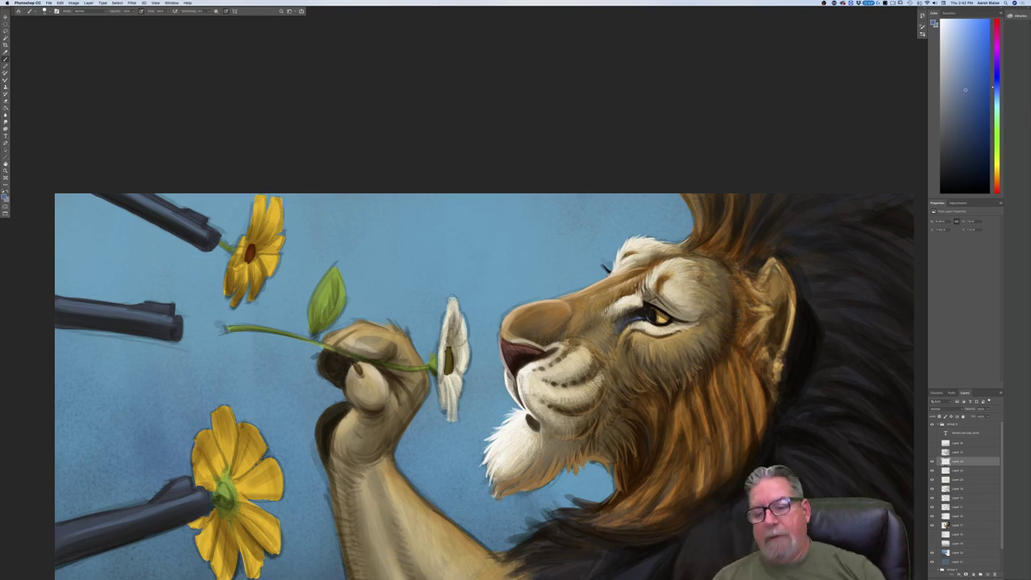
left_click(8, 199)
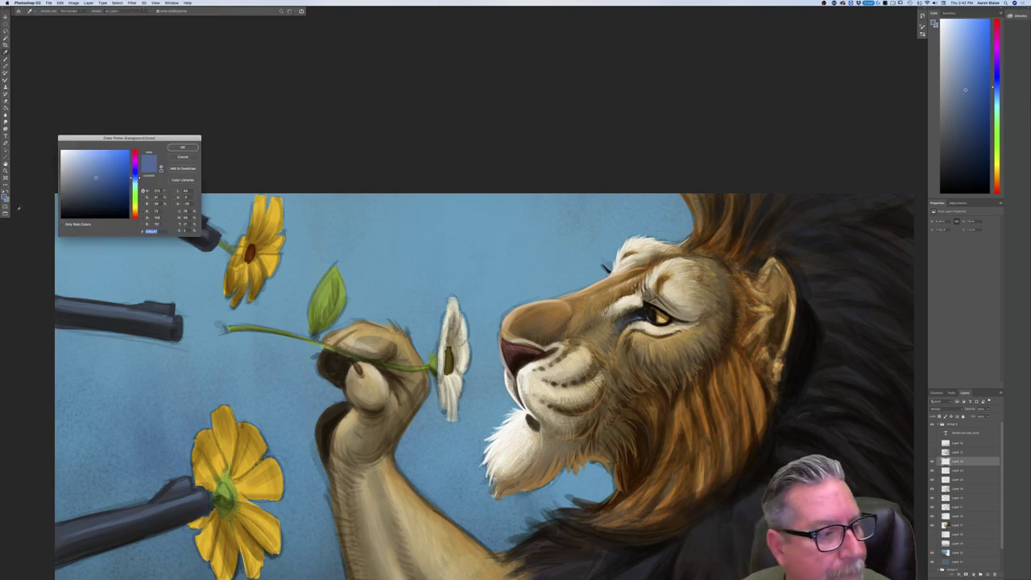
left_click_drag(135, 178, 133, 179)
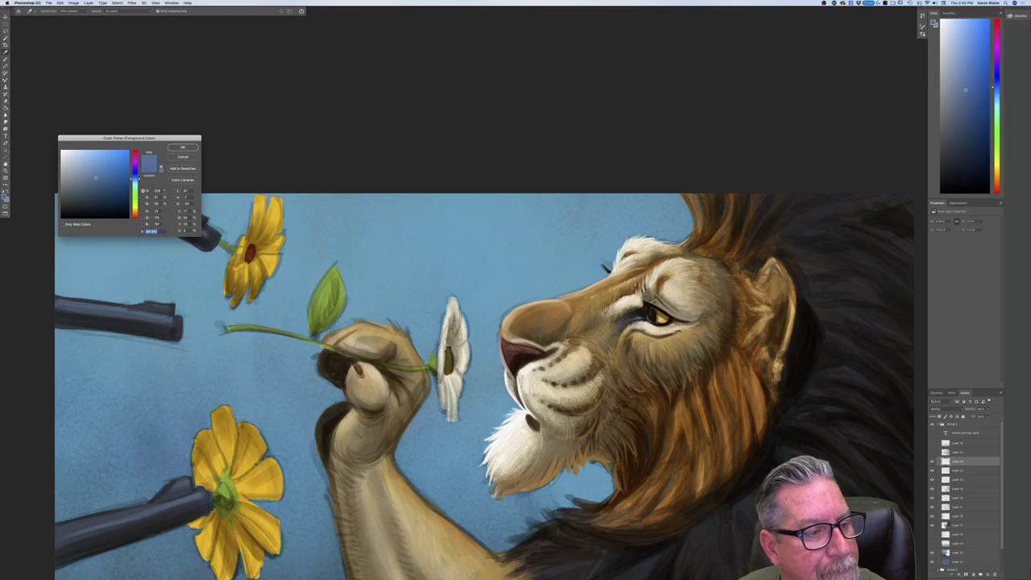
left_click(100, 153)
left_click(176, 149)
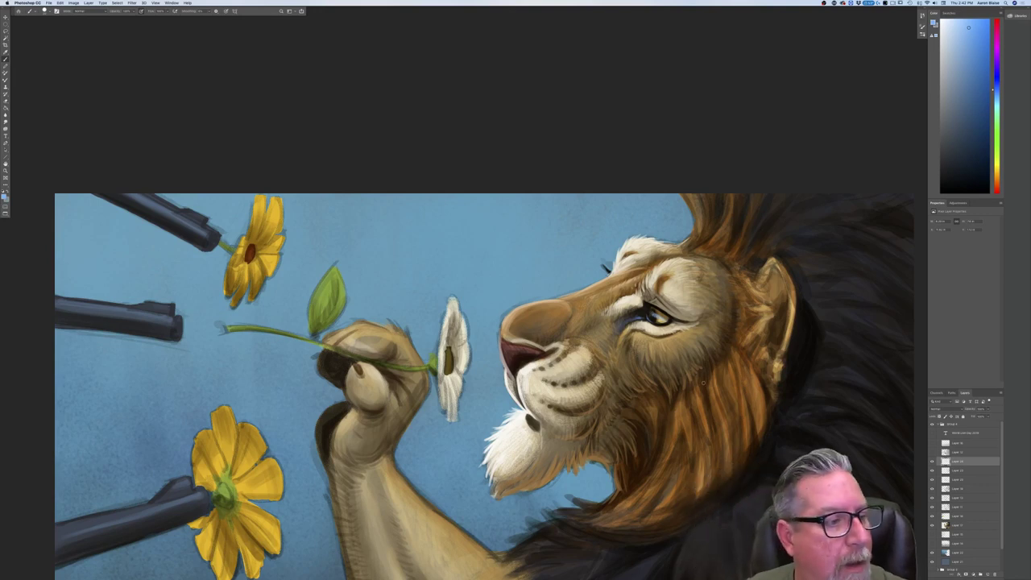
Choose a pale cyan and brighten the blue reflection on the lion's iris.
left_click(4, 196)
left_click_drag(135, 184, 134, 182)
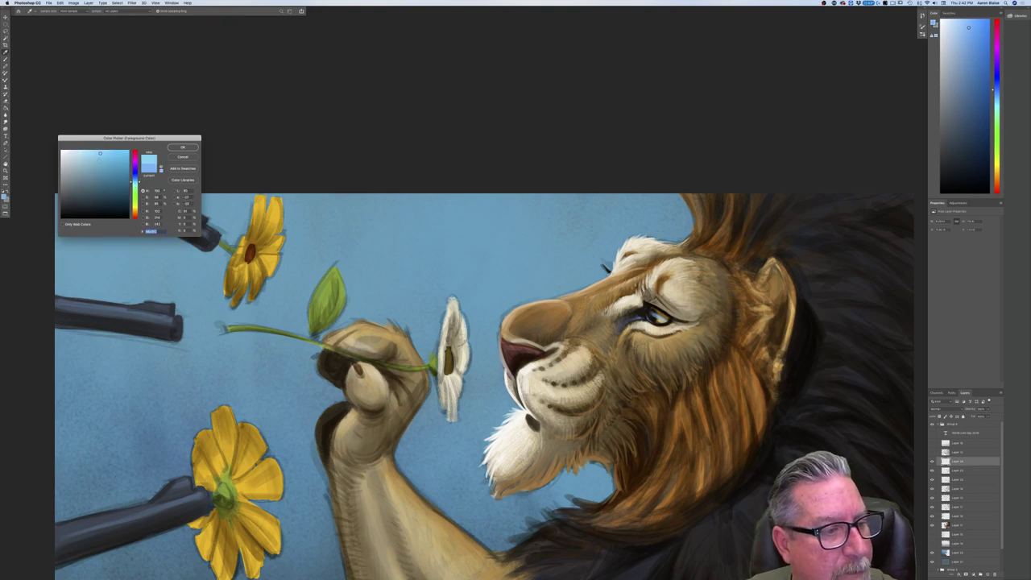
left_click(87, 151)
left_click(135, 184)
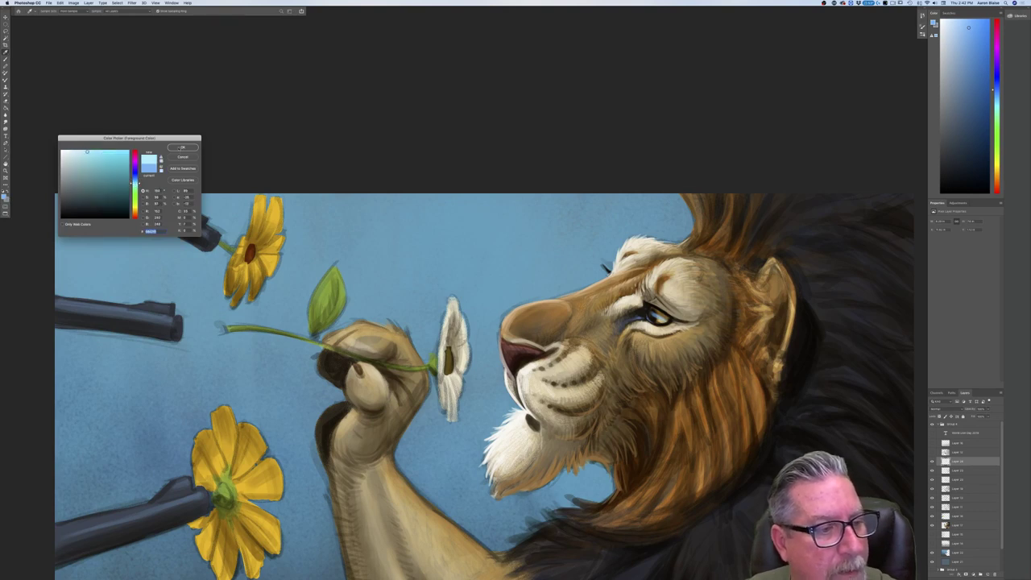
key("Return")
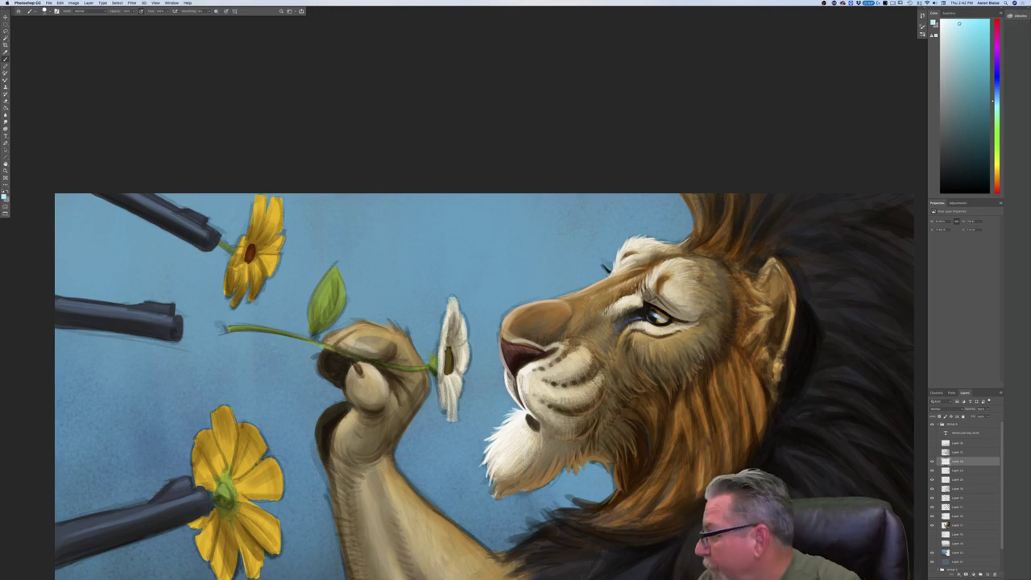
Choose a near-white, add bright highlights to the lion's eye, and check them against the whole painting.
left_click(7, 199)
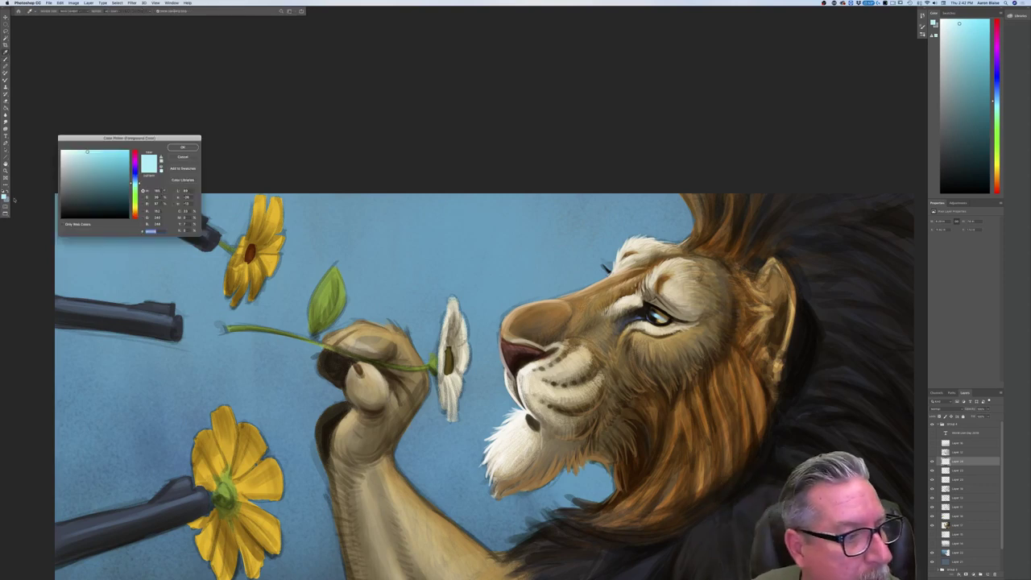
left_click(135, 208)
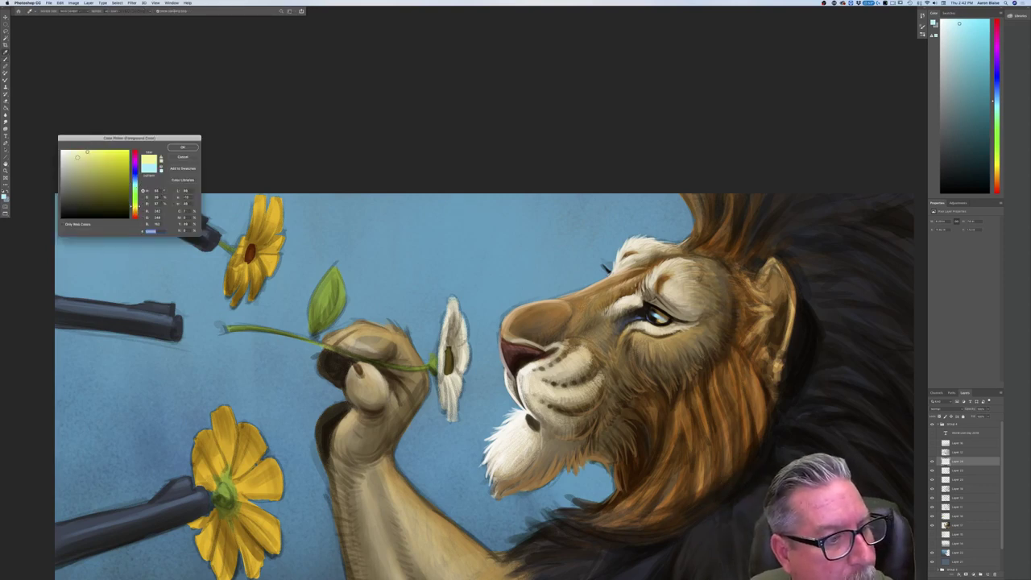
left_click(64, 151)
left_click(180, 148)
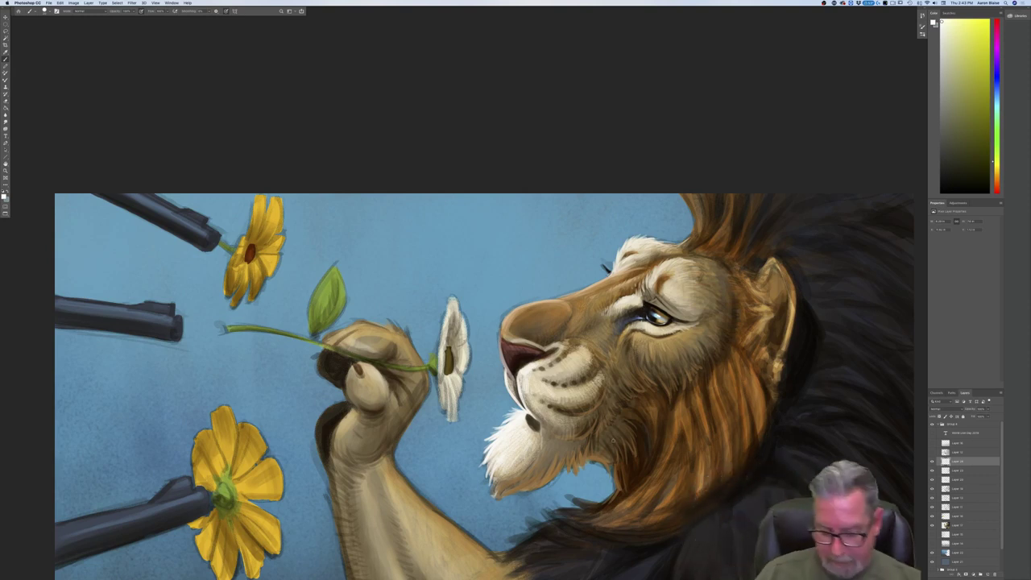
key("super+equal")
key("super+minus")
key("super+minus")
key("super+minus")
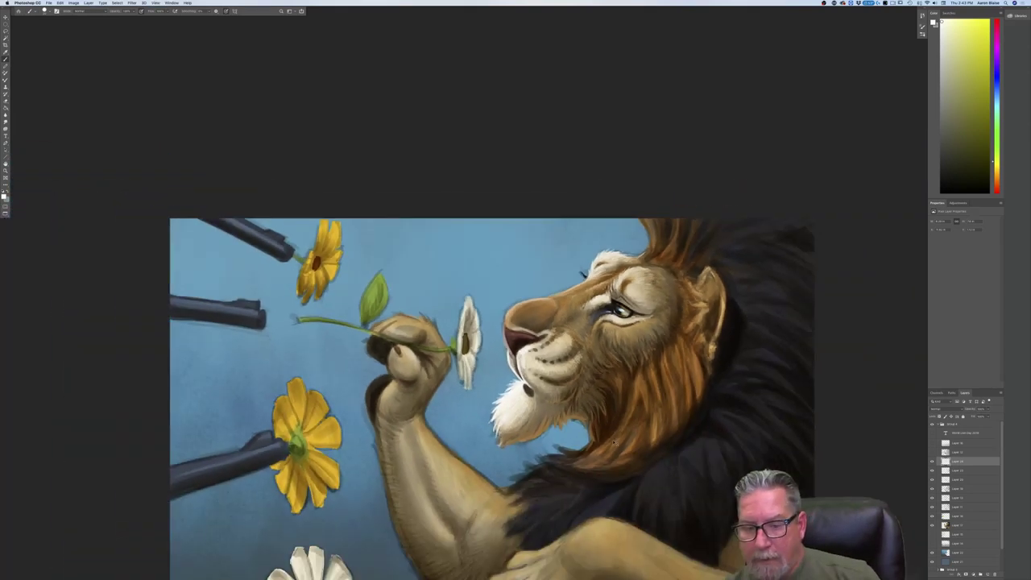
Sample a muted pink from the lion's nose as the brush colour.
key("super+equal")
key("super+equal")
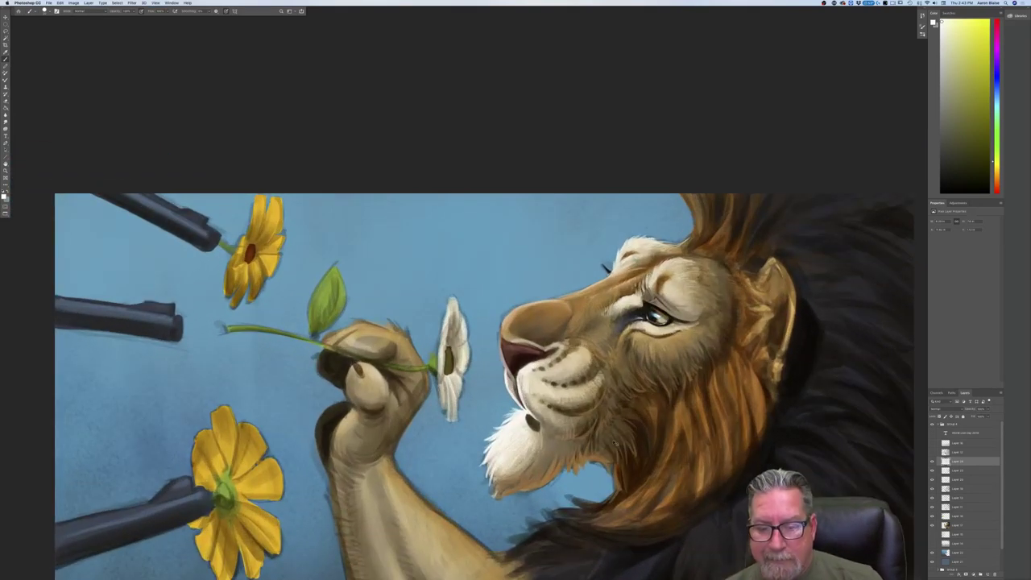
left_click(4, 197)
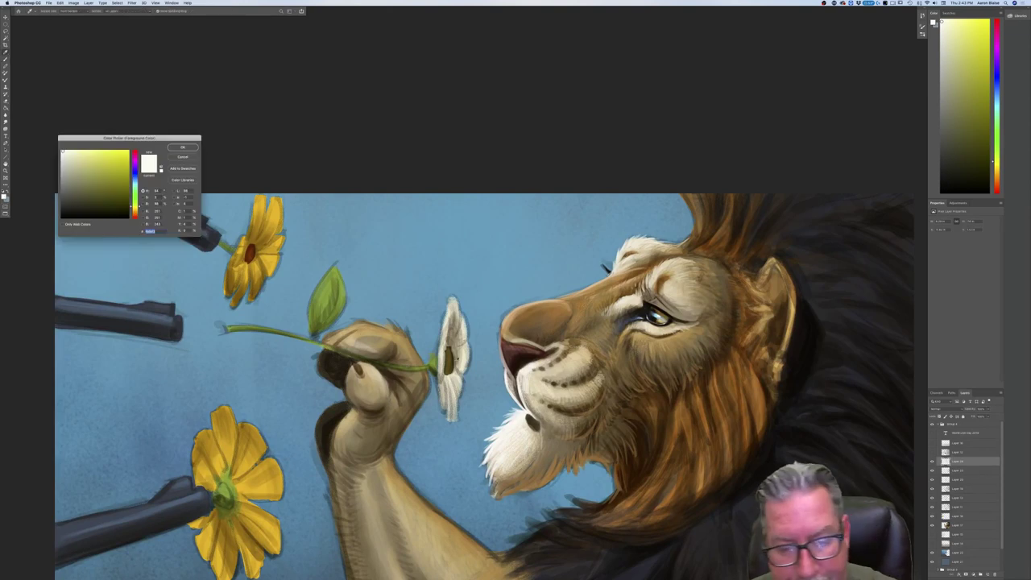
left_click(525, 352)
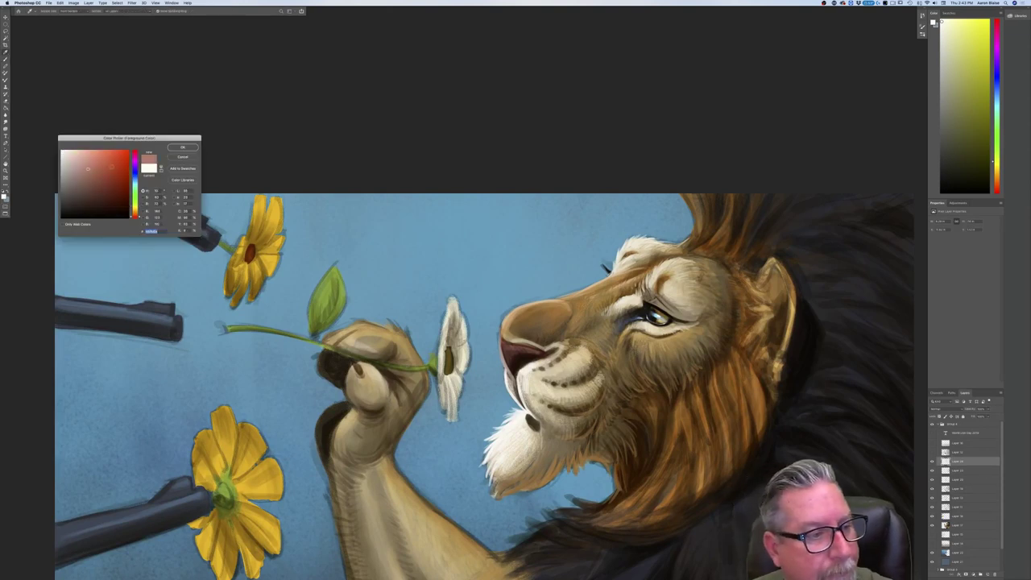
key("Return")
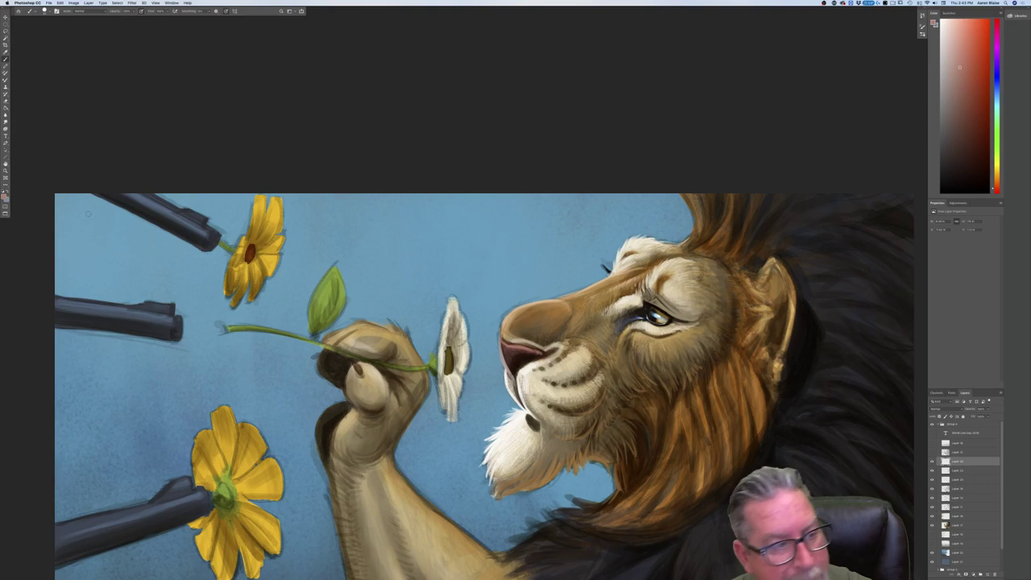
Choose a dark reddish brown, then black, and paint deep shadow into the lion's nostril and mouth.
left_click(4, 197)
left_click(106, 211)
left_click(95, 200)
key("Return")
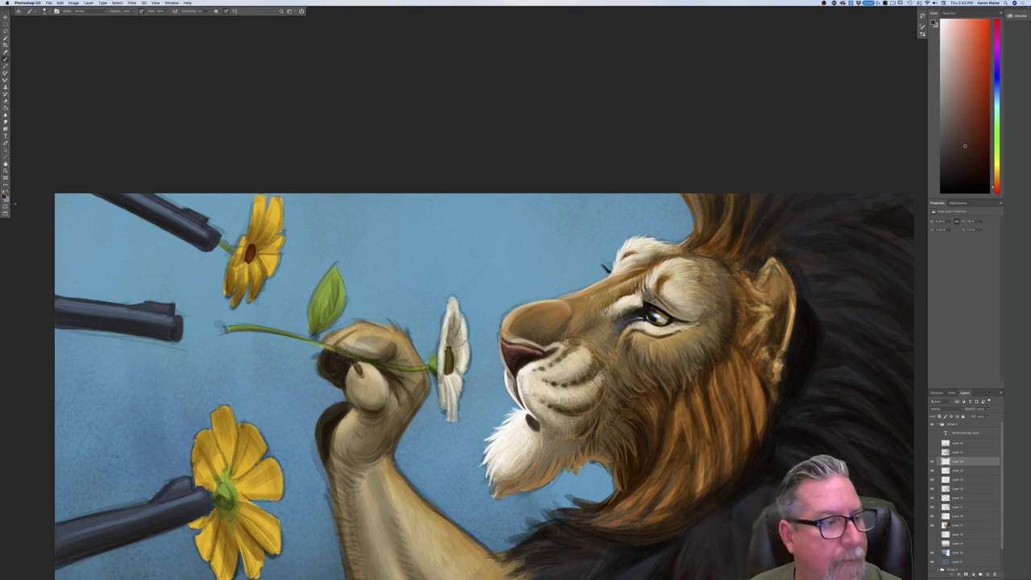
key("F12")
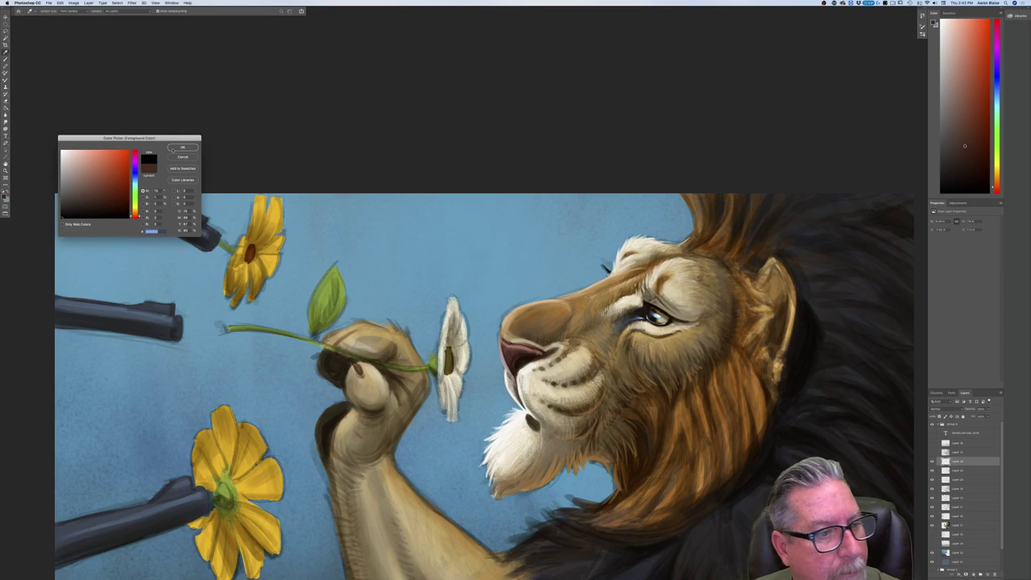
key("Return")
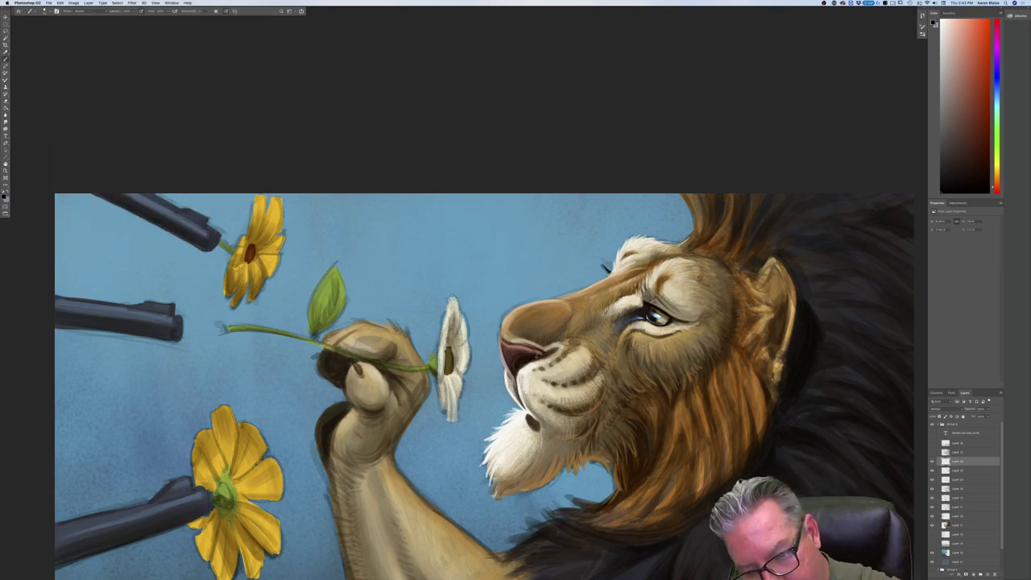
left_click_drag(552, 350, 522, 365)
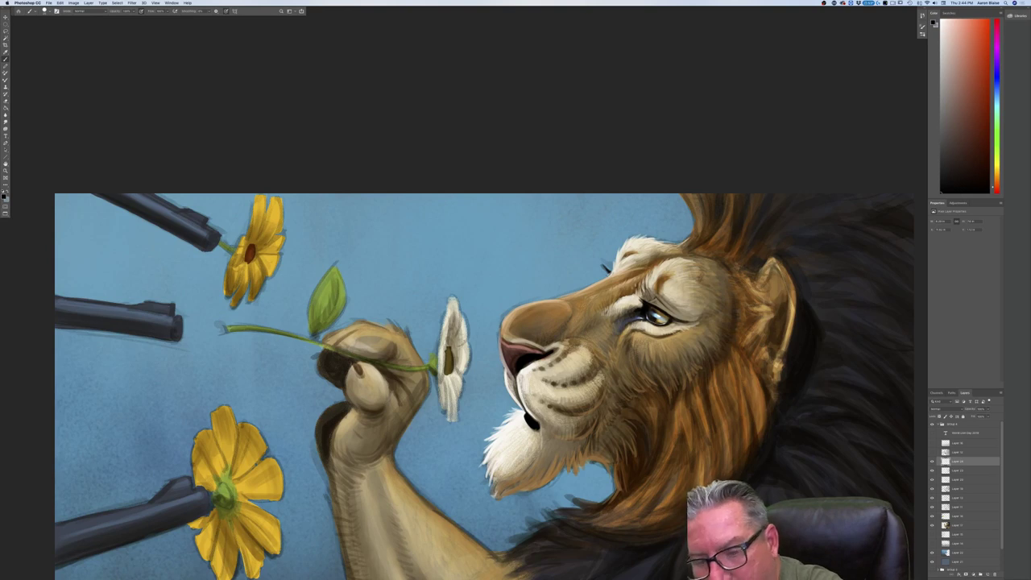
Add a new layer beneath the current painting layer and make the upper painting layer active again.
left_click(966, 470)
left_click(987, 574)
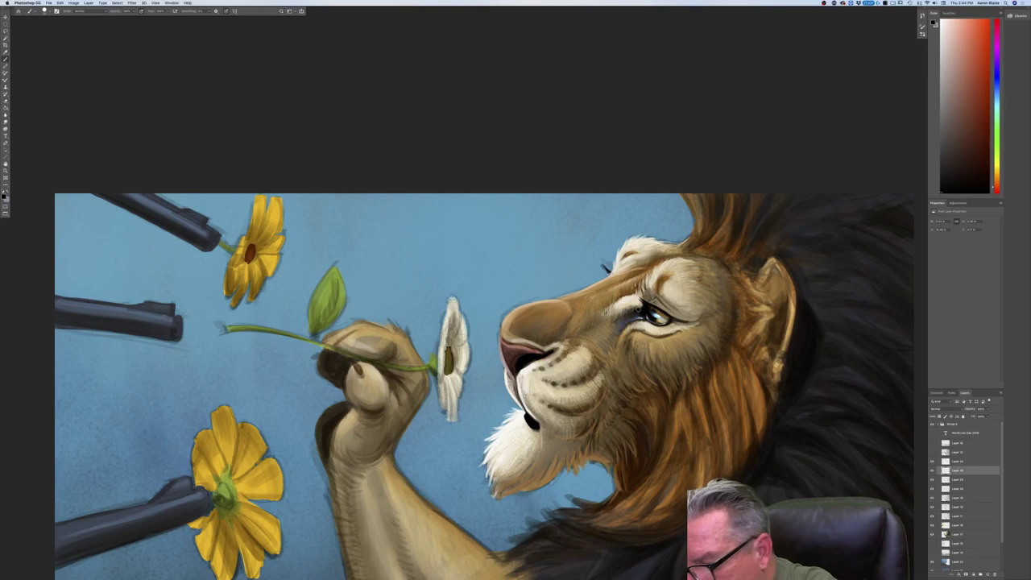
left_click(957, 461)
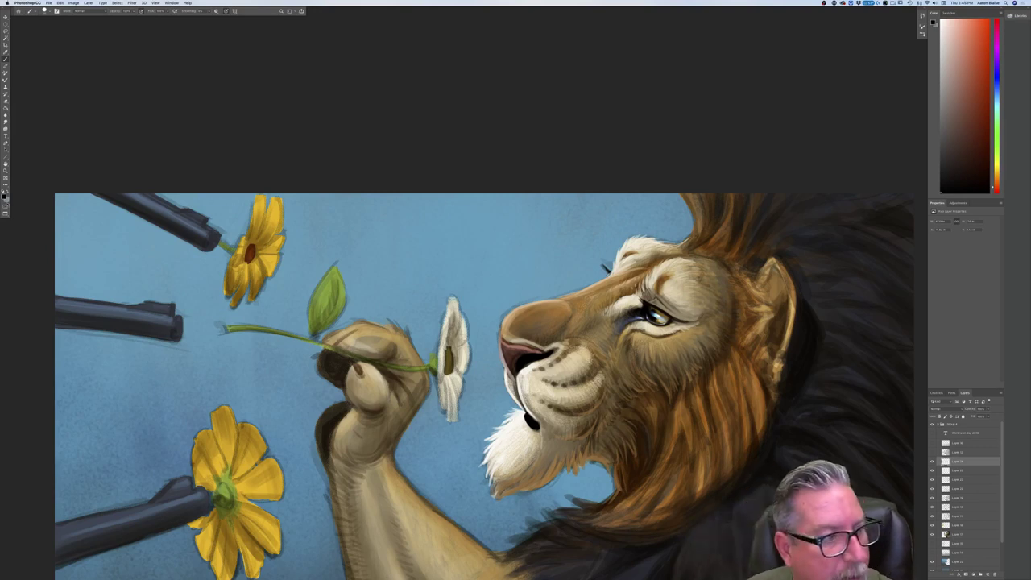
Sample a light orange-brown from the mane and paint fine hair strands beside and below the lion's cheek.
left_click(4, 196)
left_click(753, 389)
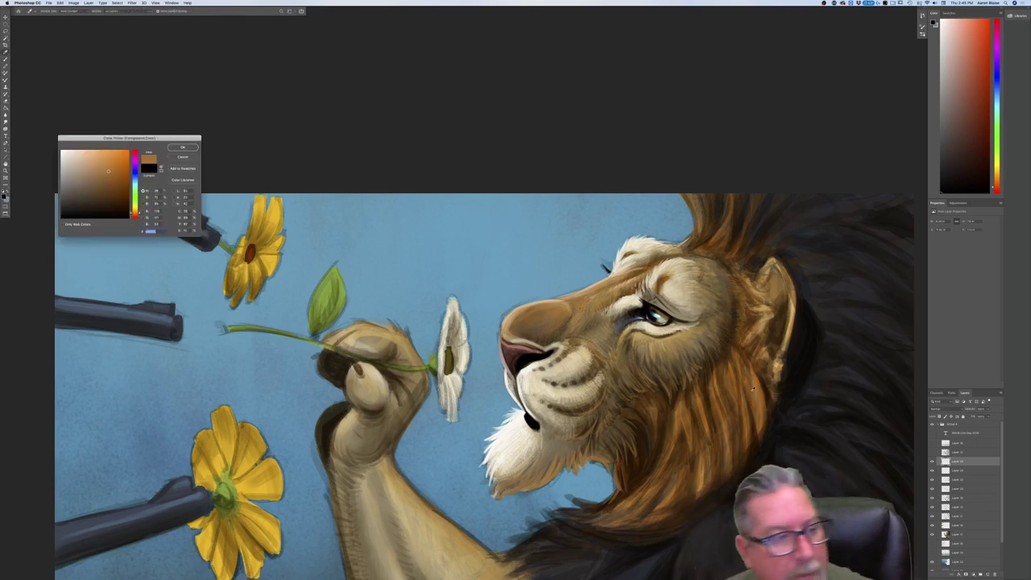
key("Return")
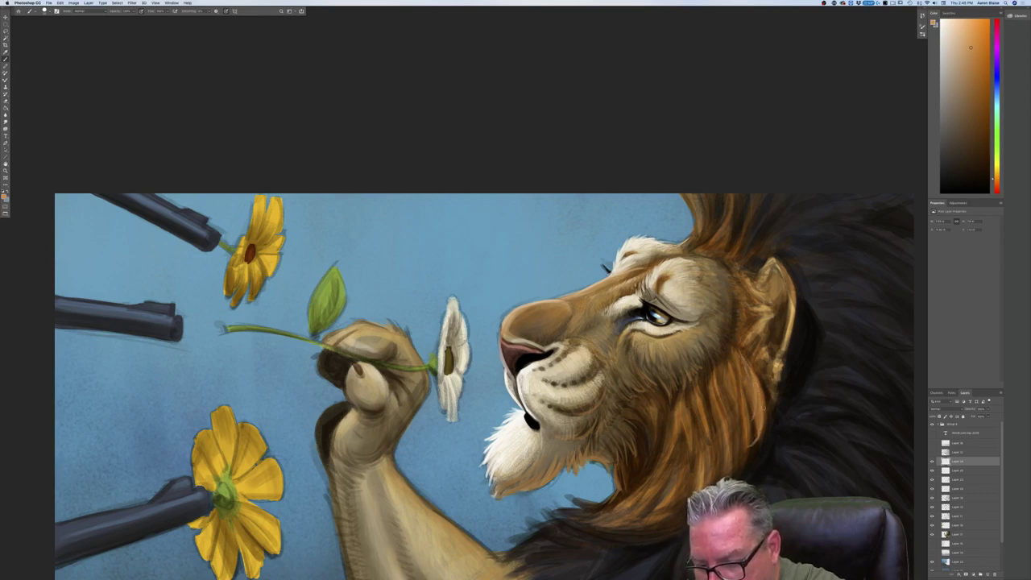
mouse_move(757, 374)
left_mouse_down()
mouse_move(775, 418)
mouse_move(779, 407)
left_mouse_up()
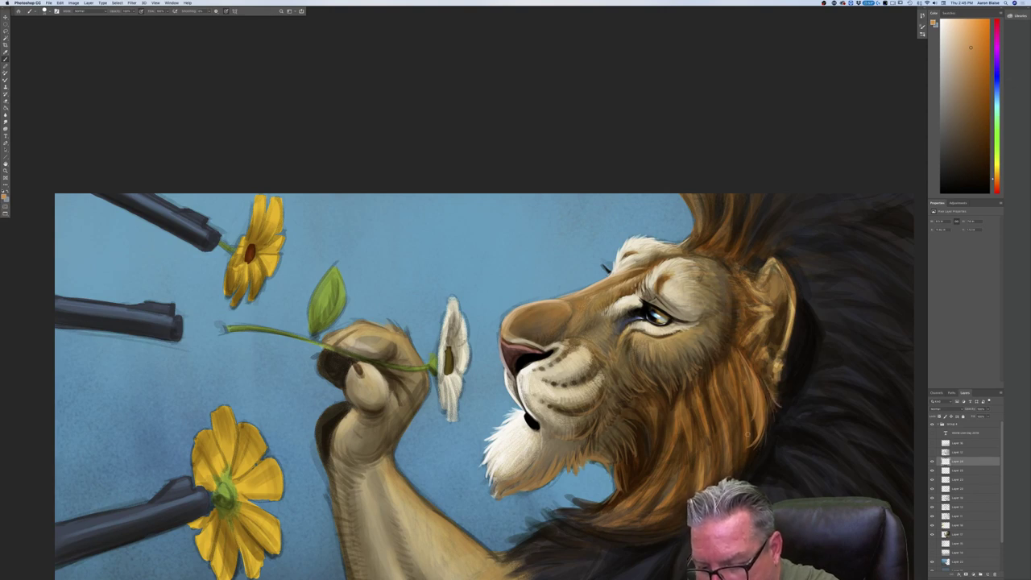
mouse_move(728, 369)
left_mouse_down()
mouse_move(734, 446)
mouse_move(741, 410)
mouse_move(740, 437)
left_mouse_up()
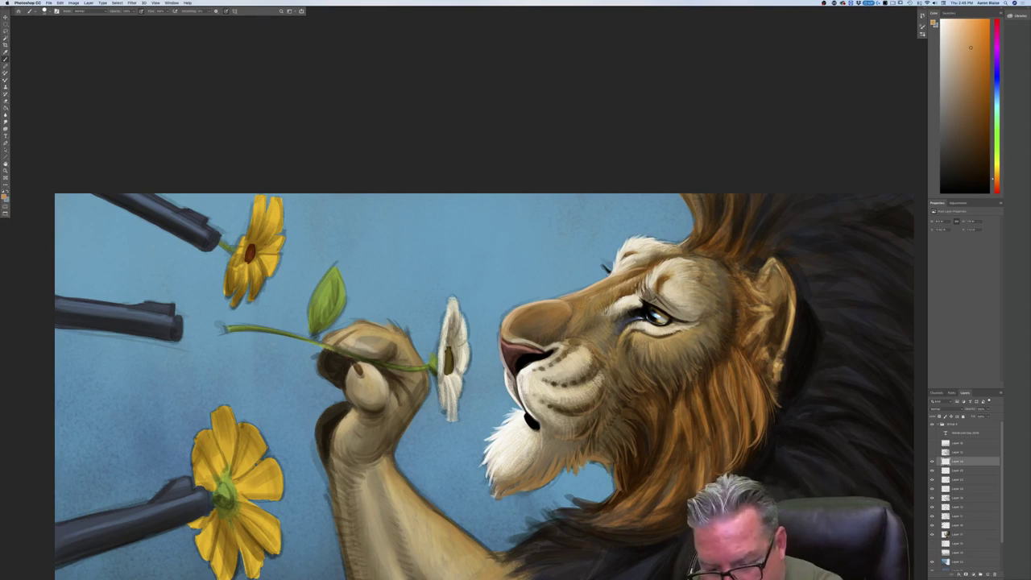
left_click_drag(676, 408, 675, 439)
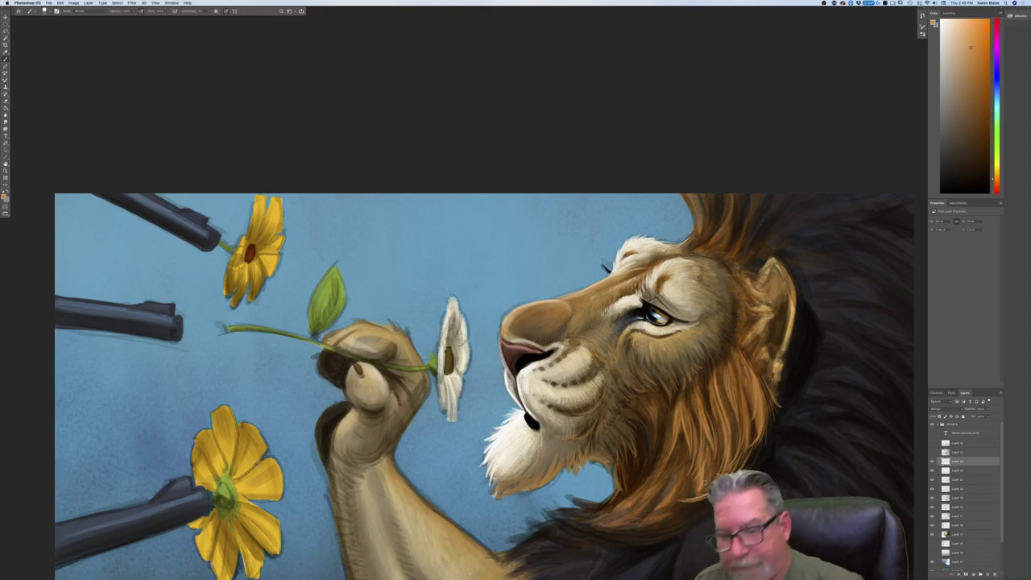
Brush long, curved orange-brown strands through the lower mane, sweeping down from the jaw towards the chest.
left_click_drag(435, 485, 347, 349)
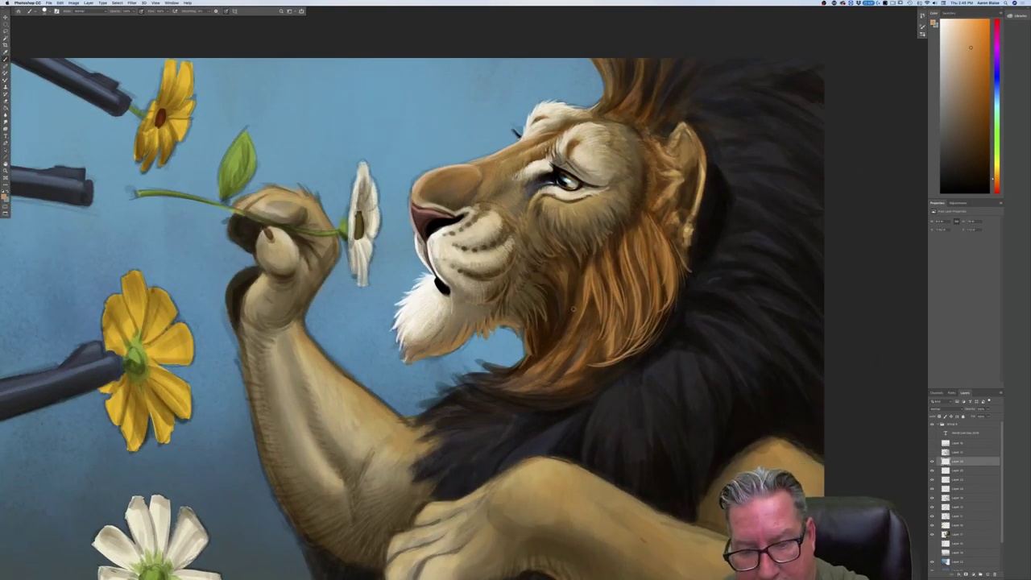
left_click_drag(575, 294, 554, 349)
left_click_drag(578, 315, 542, 359)
mouse_move(591, 336)
left_mouse_down()
mouse_move(558, 375)
mouse_move(522, 381)
mouse_move(550, 391)
mouse_move(498, 383)
mouse_move(512, 395)
left_mouse_up()
left_click_drag(578, 390, 501, 385)
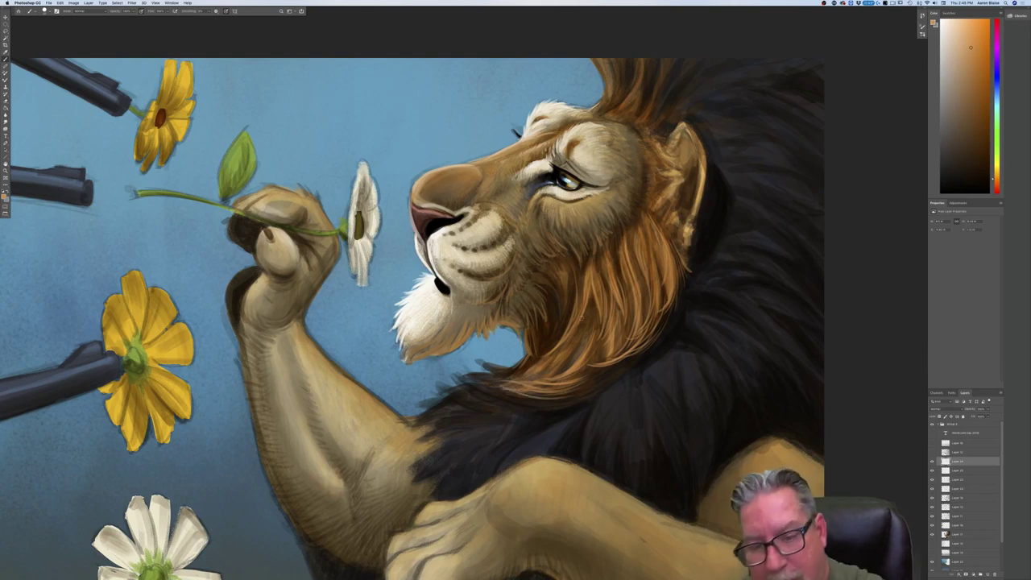
mouse_move(583, 319)
left_mouse_down()
mouse_move(570, 354)
mouse_move(536, 379)
left_mouse_up()
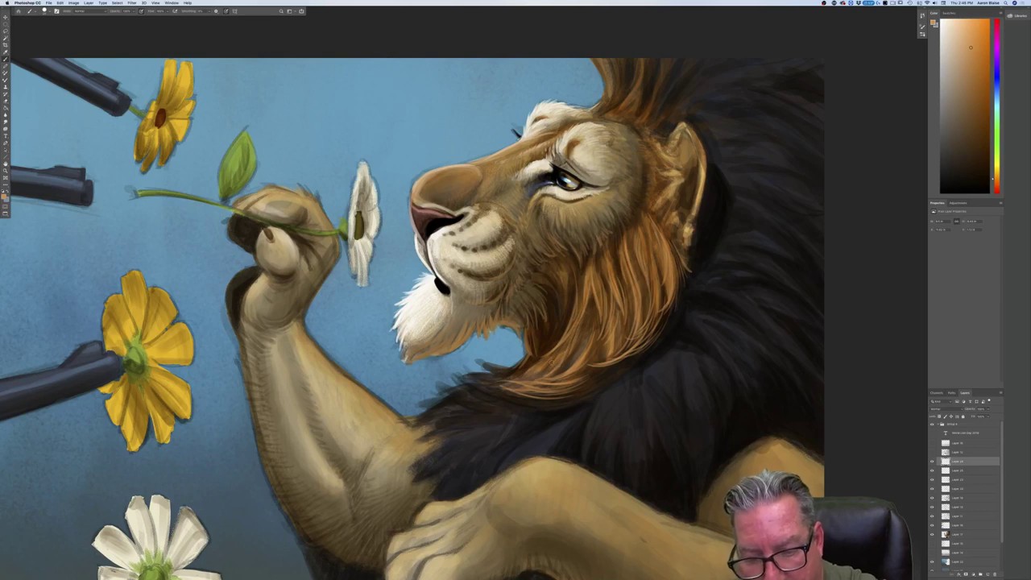
left_click_drag(590, 313, 562, 374)
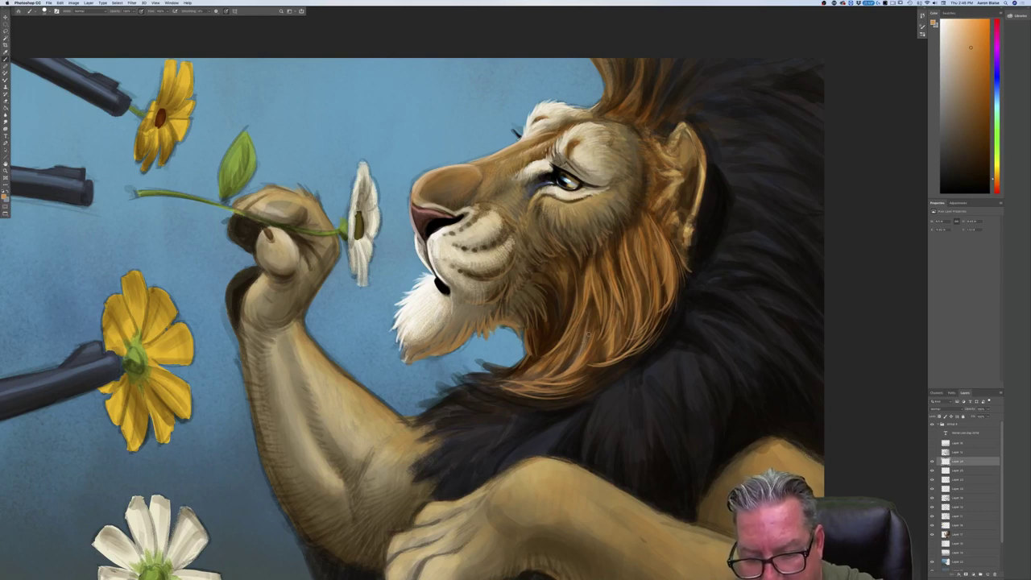
mouse_move(595, 332)
left_mouse_down()
mouse_move(585, 369)
mouse_move(556, 389)
left_mouse_up()
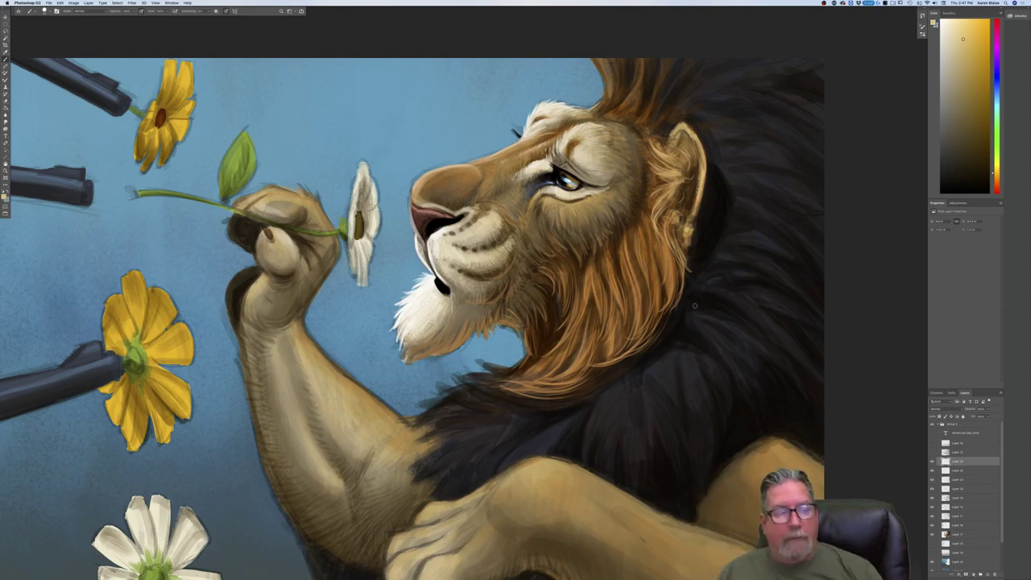
Choose a medium orange as the brush colour for the mane fur.
left_click(3, 197)
left_click_drag(136, 211, 135, 213)
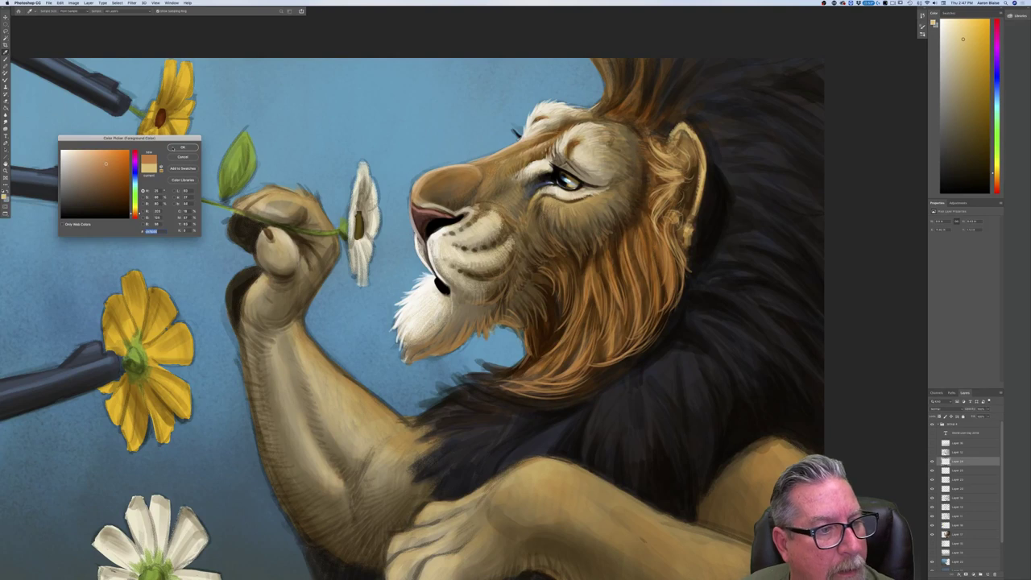
key("Return")
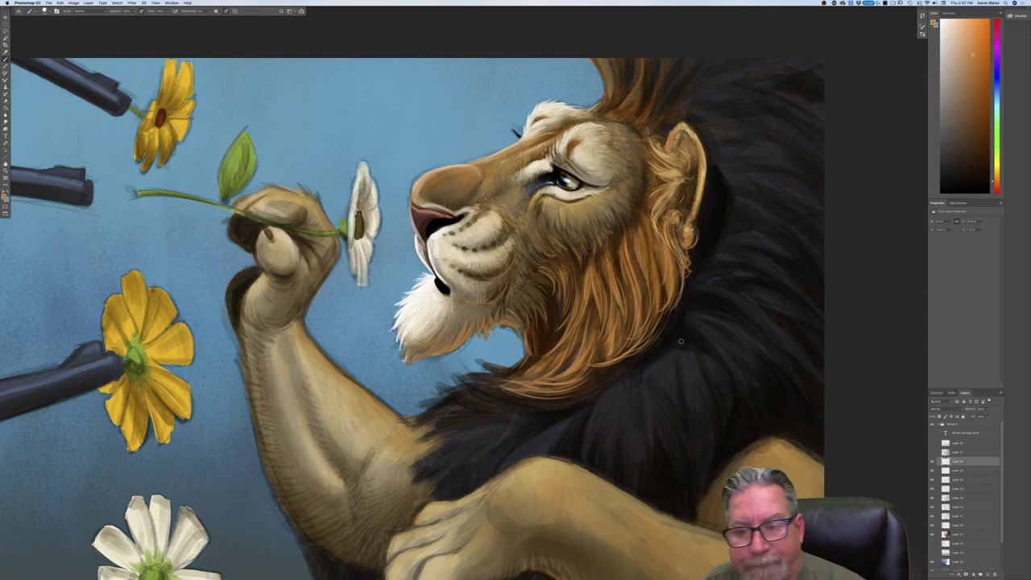
Sample the dark mane, lighten the colour to a medium grey, and paint a rim of light behind the ear.
left_click(4, 197)
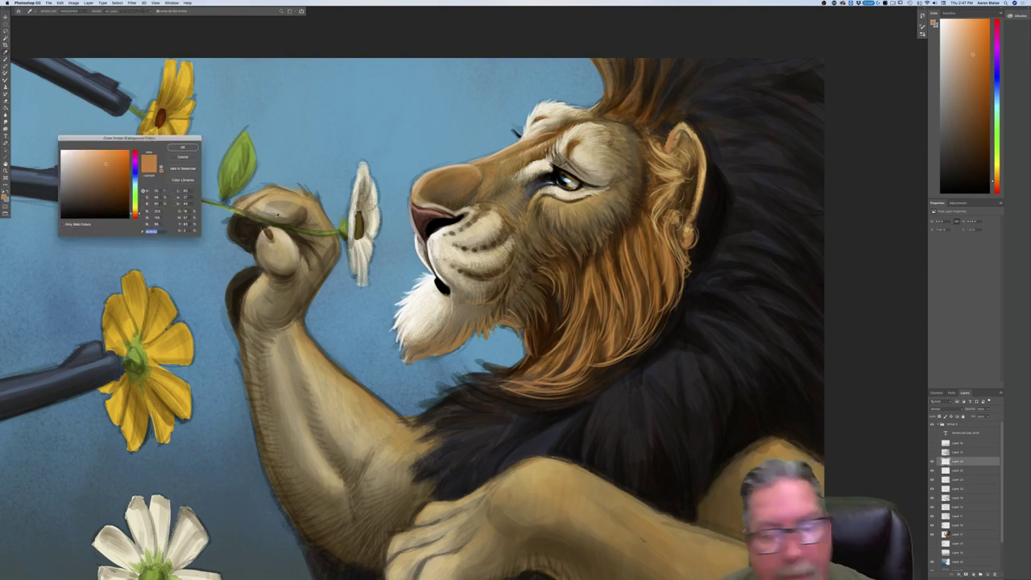
left_click(735, 179)
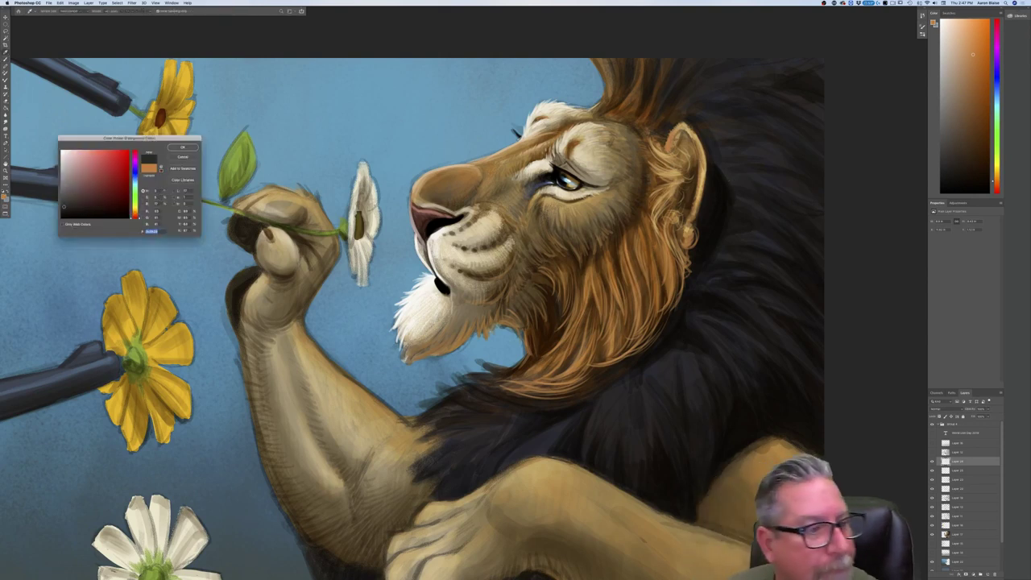
left_click(64, 191)
key("Return")
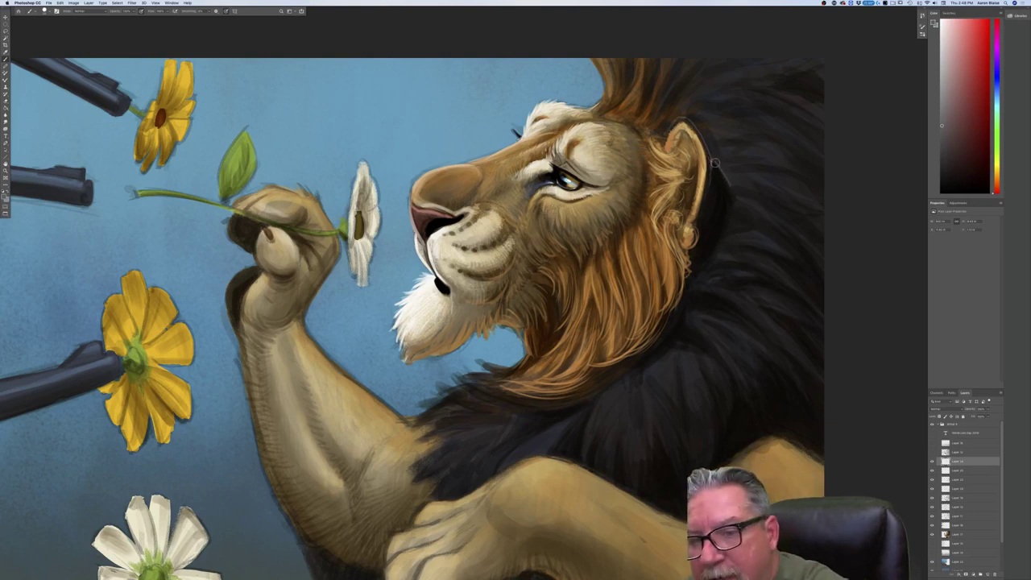
left_click_drag(712, 154, 737, 196)
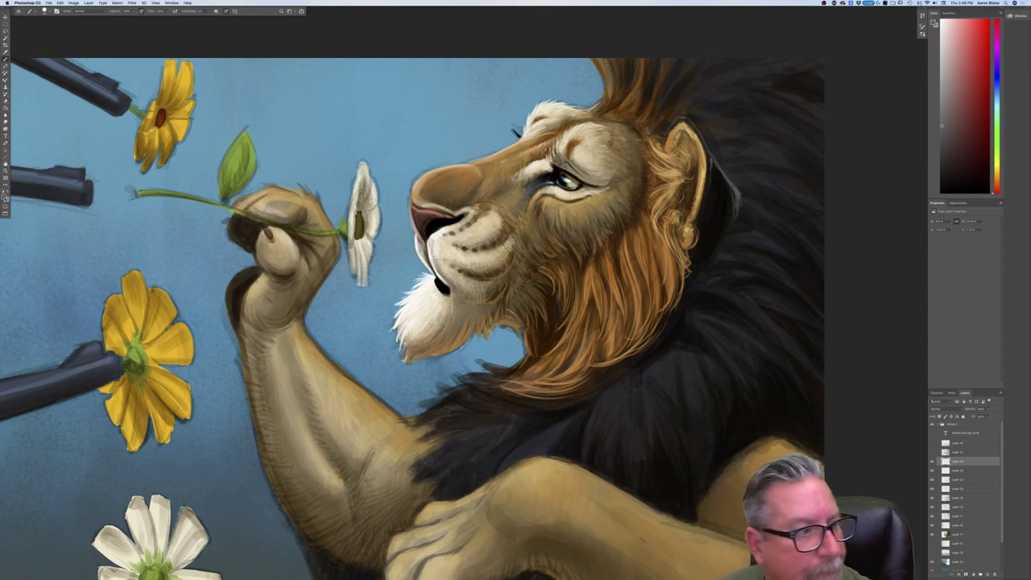
Choose a warm orange-brown and paint fine hair strands above the forehead and into the dark mane above the ear.
left_click(4, 196)
left_click(135, 213)
left_click(111, 182)
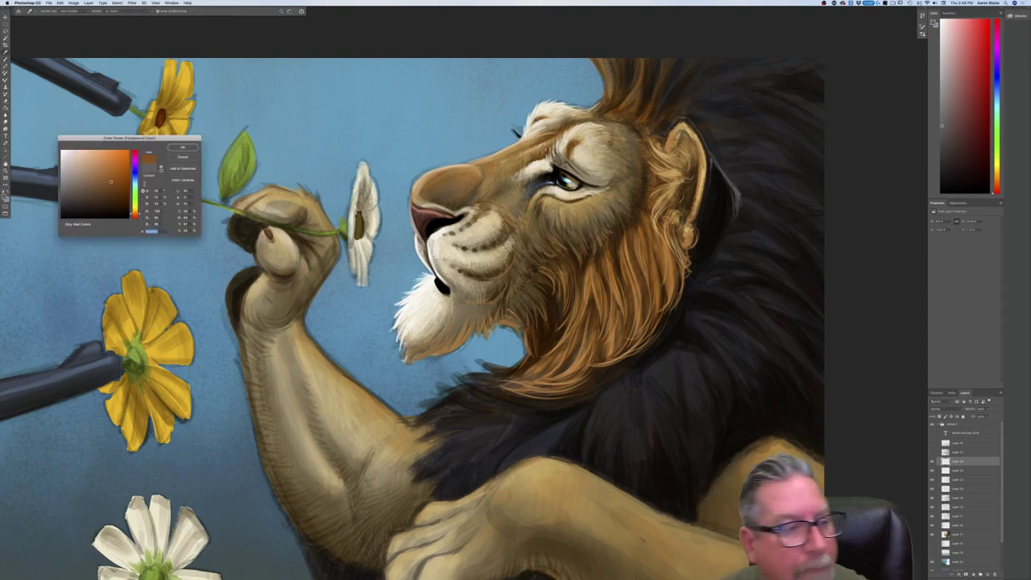
left_click(109, 168)
left_click(183, 148)
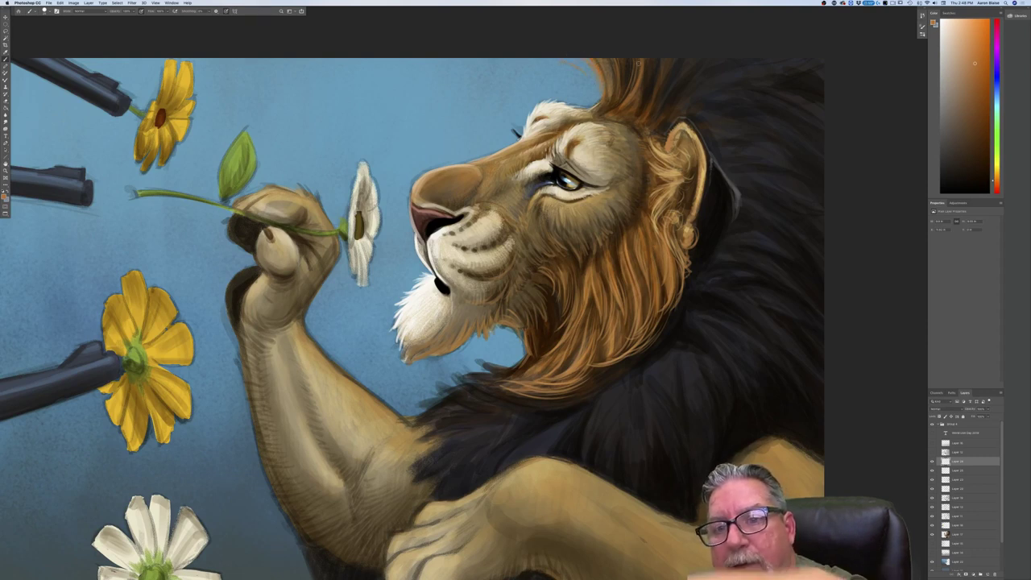
left_click_drag(649, 104, 663, 68)
left_click_drag(636, 121, 654, 74)
mouse_move(628, 115)
left_mouse_down()
mouse_move(598, 97)
mouse_move(614, 66)
left_mouse_up()
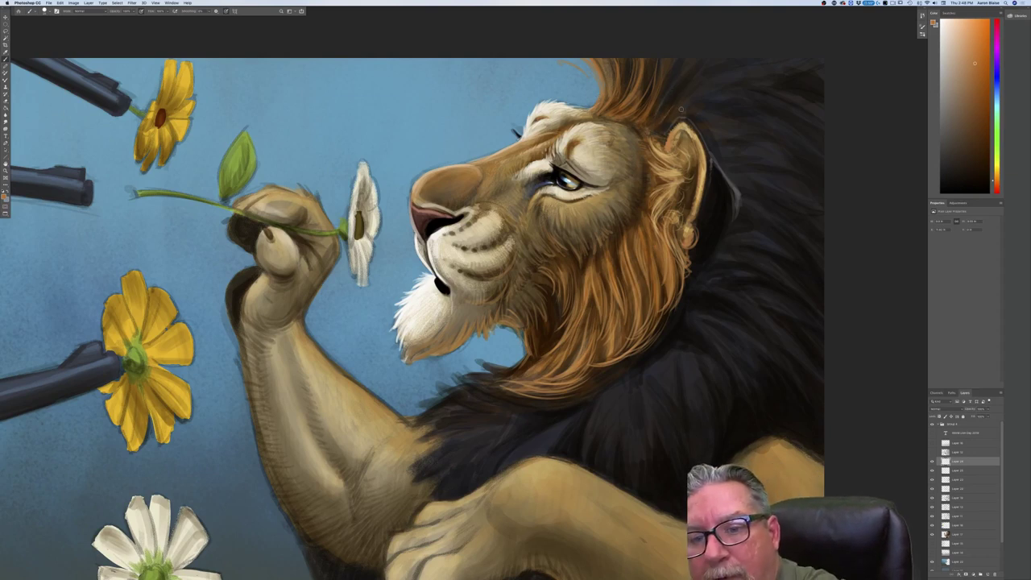
mouse_move(682, 104)
left_mouse_down()
mouse_move(694, 86)
mouse_move(684, 75)
mouse_move(742, 105)
left_mouse_up()
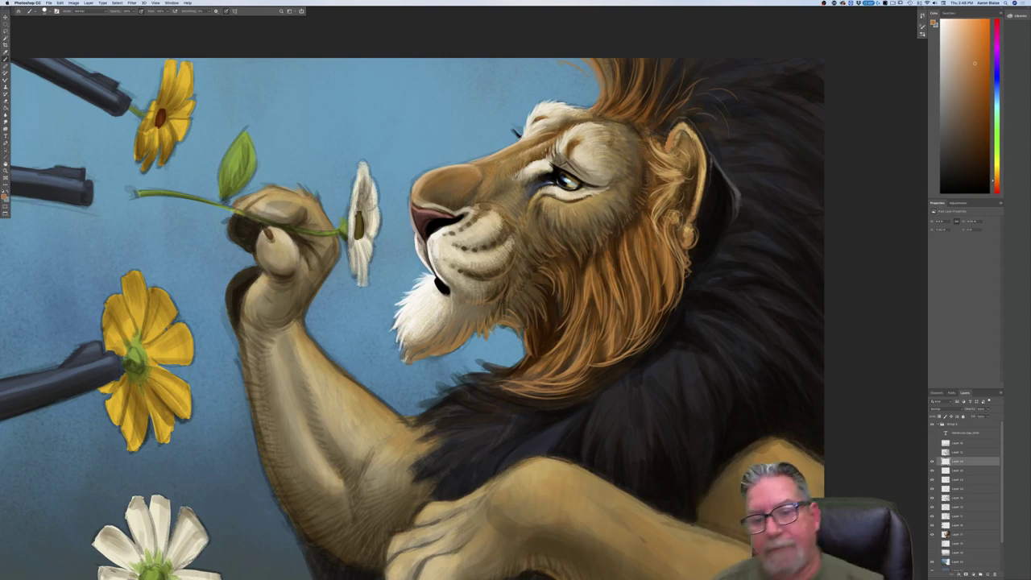
Check the whole painting, choose a very dark brown, and brush dark fur at the throat beneath the lion's jaw.
key("super+0")
key("super+minus")
key("super+minus")
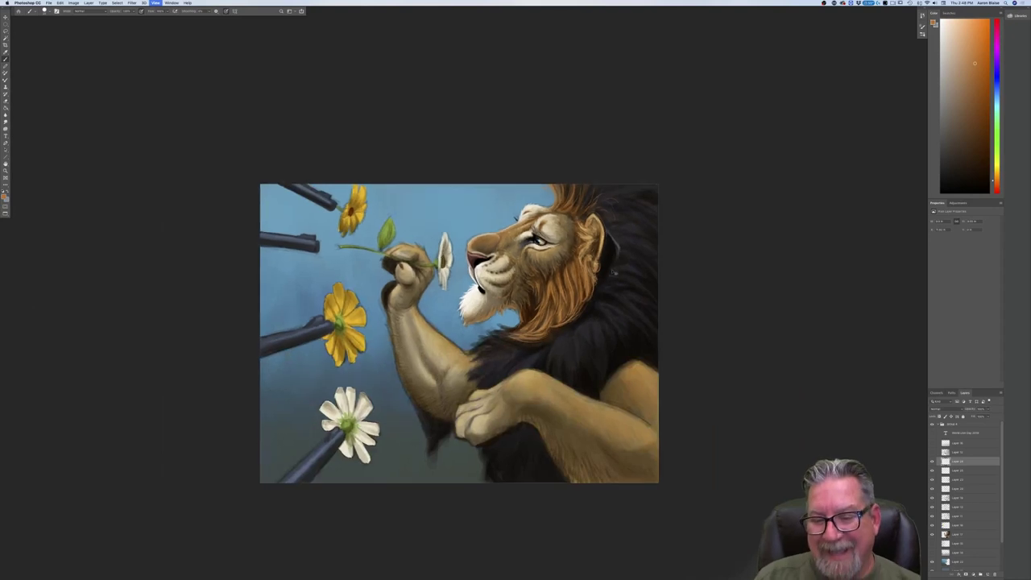
key("super+plus")
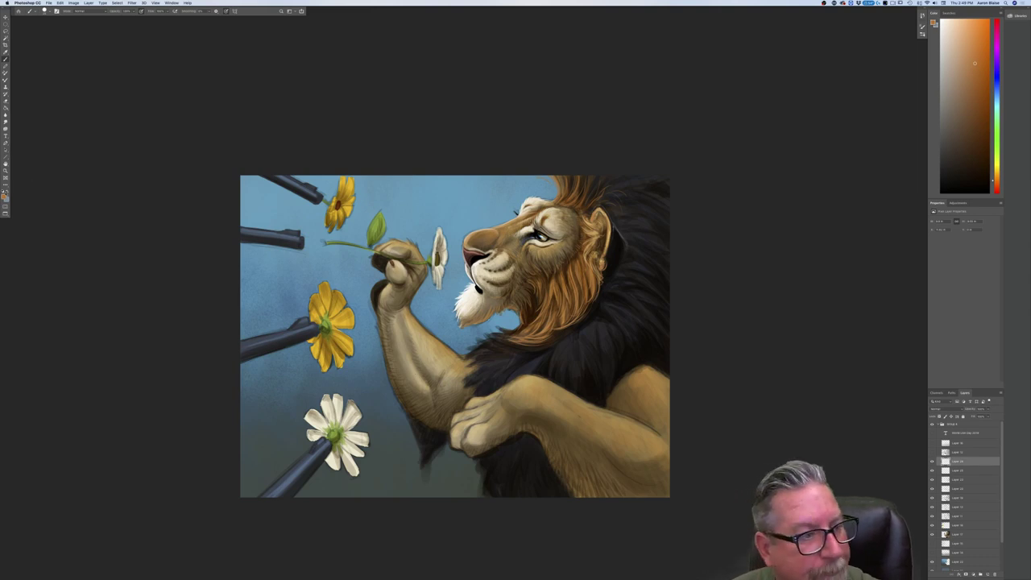
left_click(4, 197)
left_click(122, 205)
left_click(183, 147)
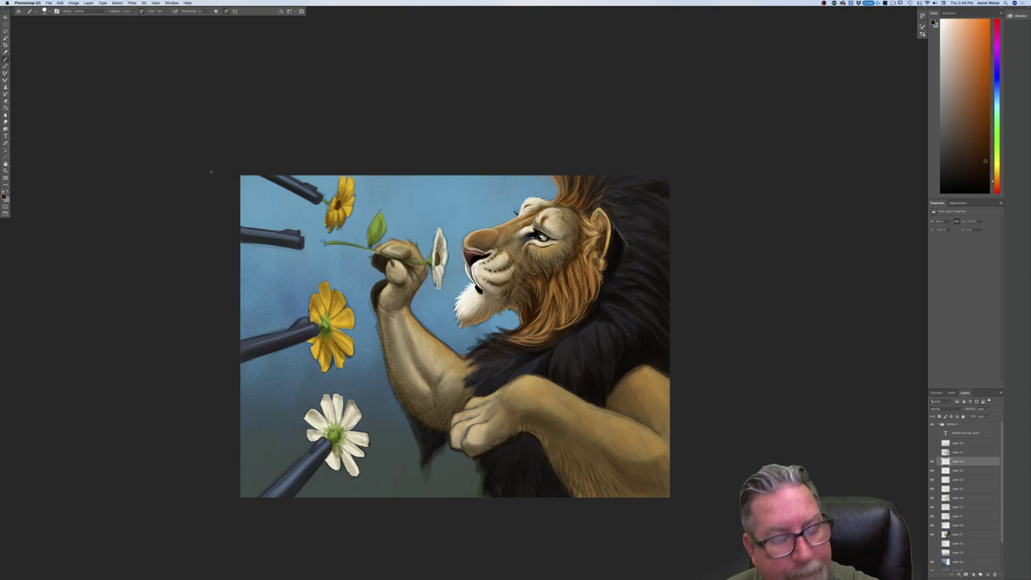
key("super+equal")
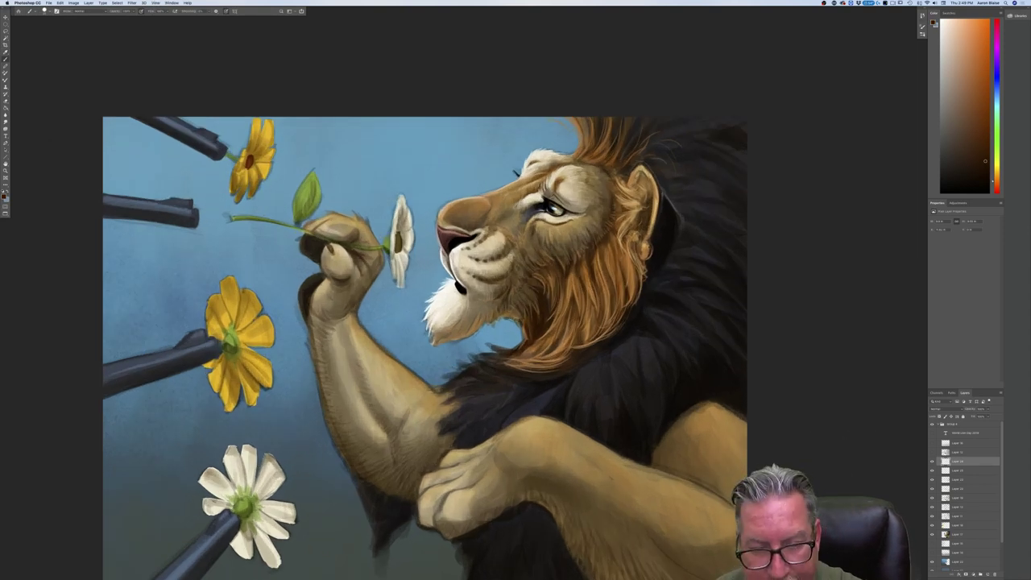
mouse_move(516, 318)
left_mouse_down()
mouse_move(525, 344)
mouse_move(517, 315)
left_mouse_up()
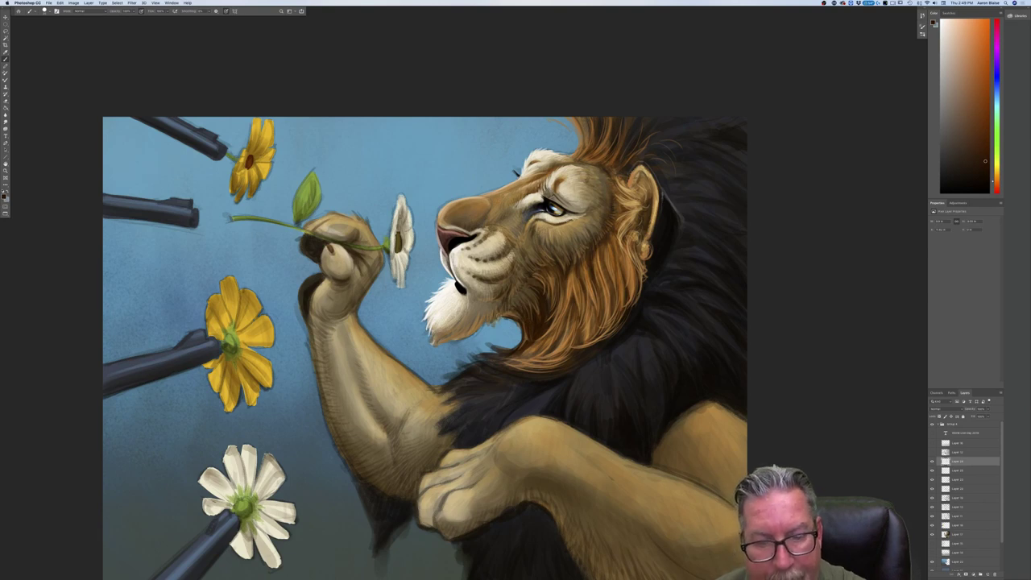
Brush a last dark stroke at the throat beneath the jaw and mirror the whole canvas horizontally so the lion faces right.
left_click_drag(520, 339, 509, 348)
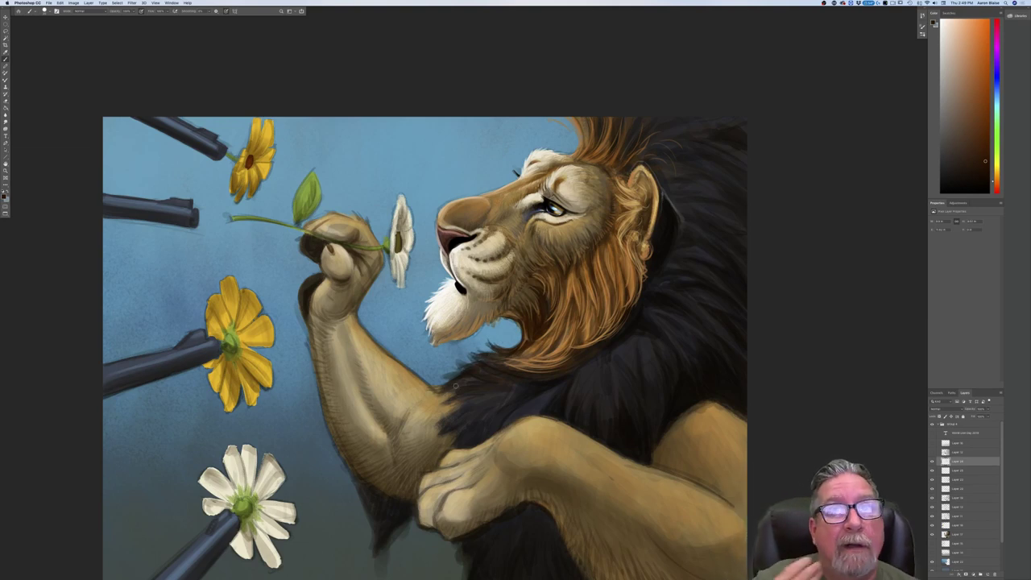
key("super+minus")
key("super+minus")
key("super+minus")
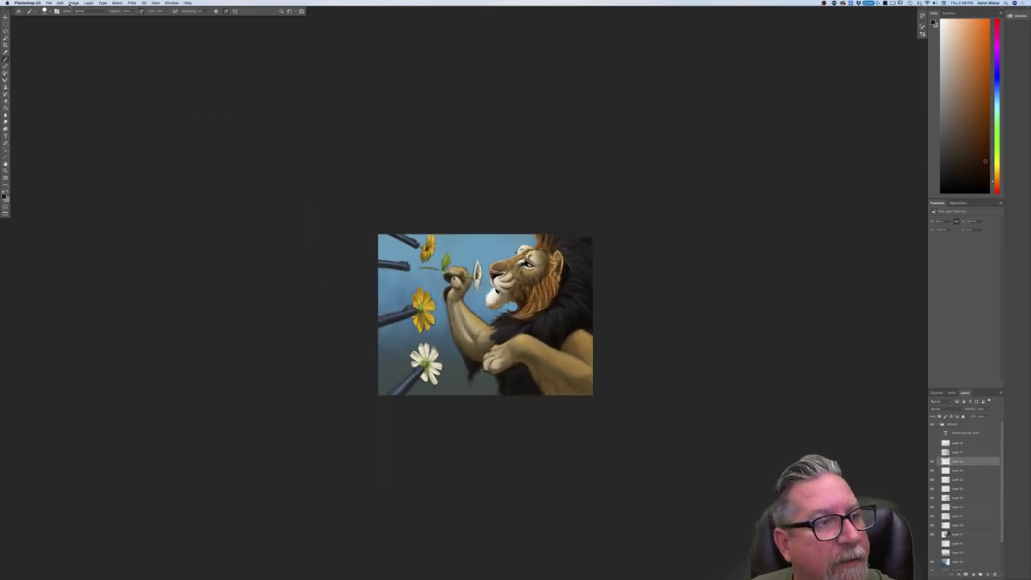
left_click(71, 4)
mouse_move(97, 56)
left_click(146, 78)
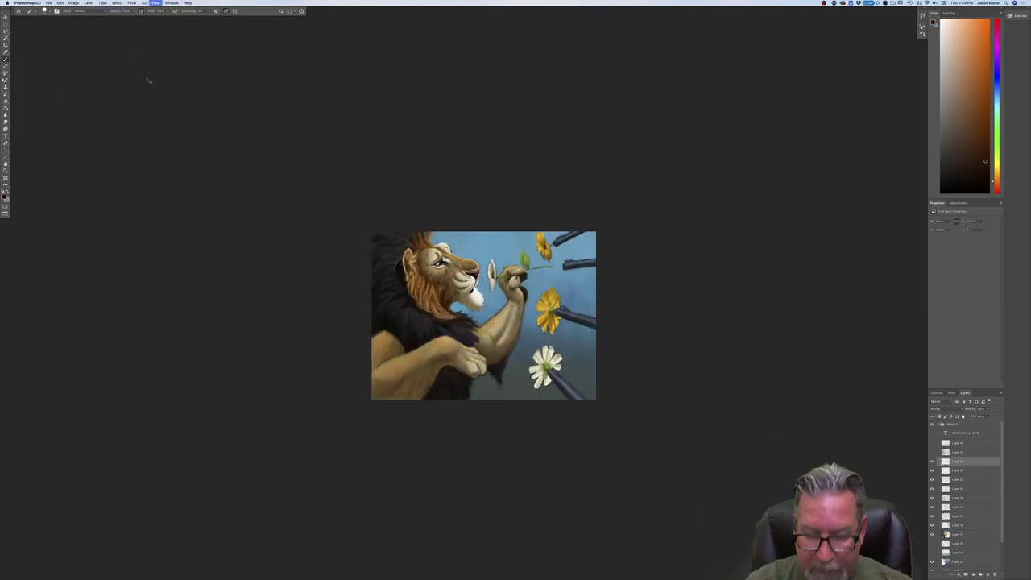
key("super+equal")
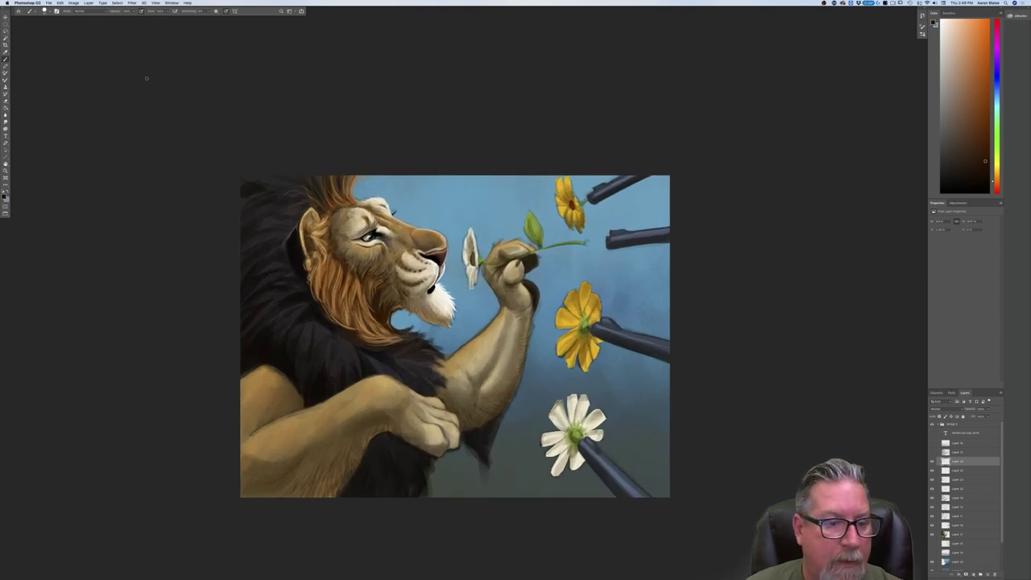
Sample a dark brown from the mane and paint a thin loose curl of hair ahead of the forehead tuft.
left_click(4, 195)
left_click(307, 190)
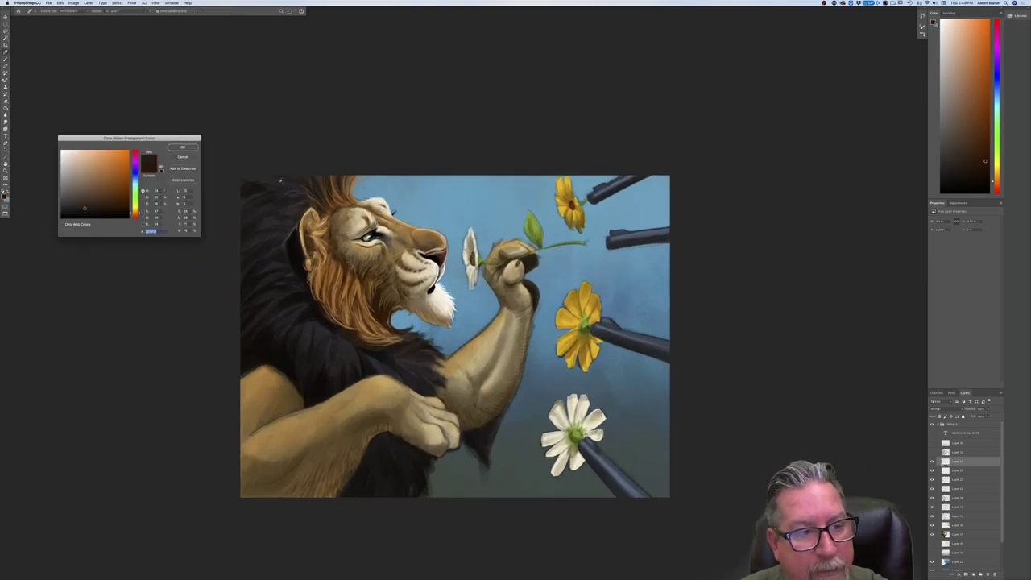
left_click(184, 148)
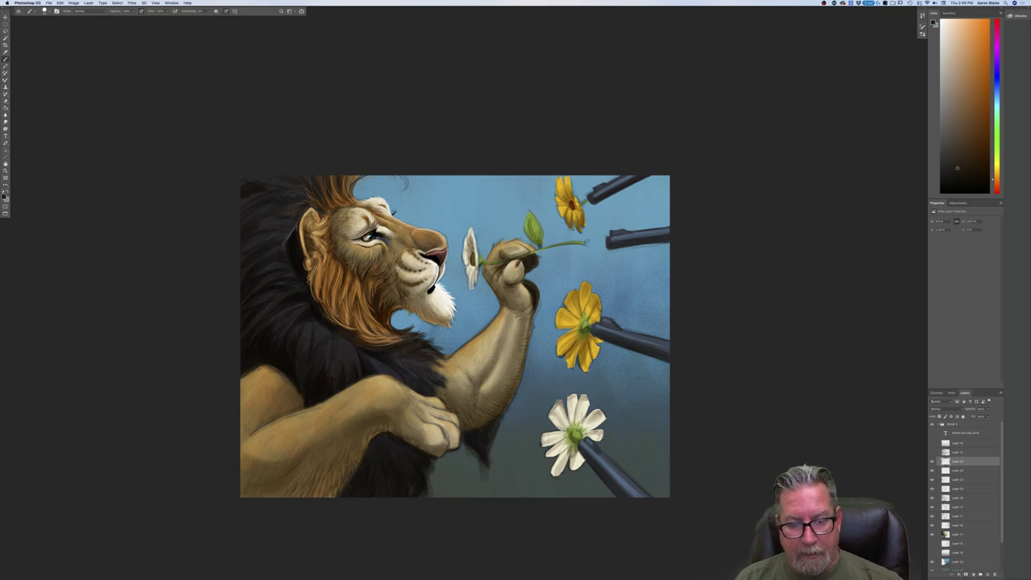
Sample a light tan from the raised forearm and brush fine fur along its upper edge beside the mane.
key("super+plus")
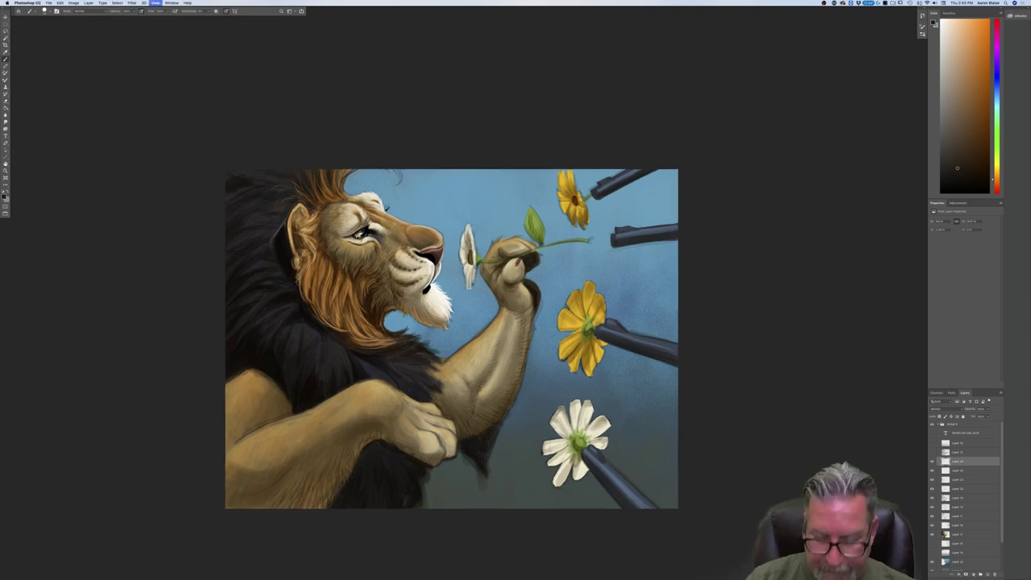
left_click(4, 196)
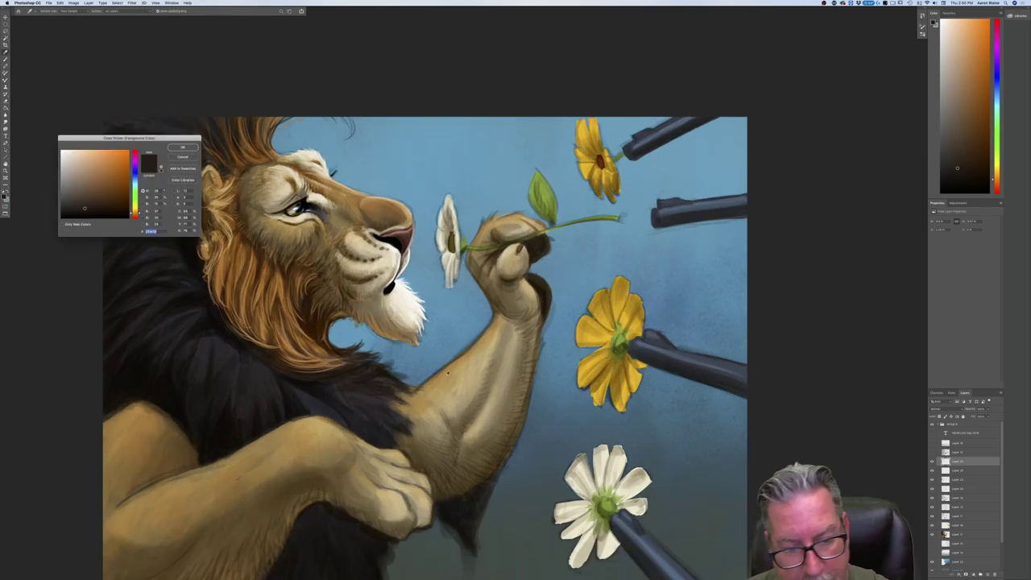
left_click(433, 377)
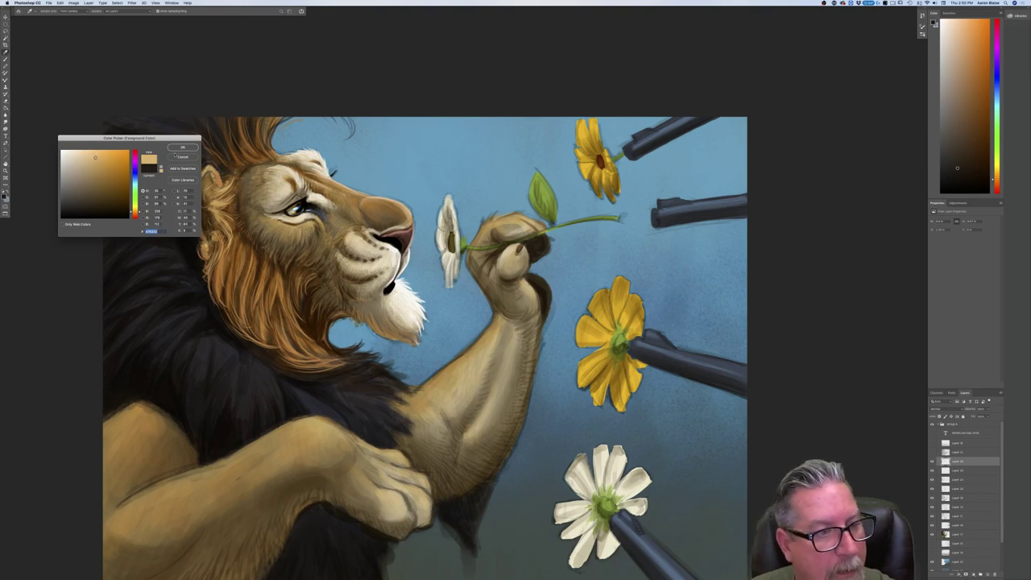
key("Return")
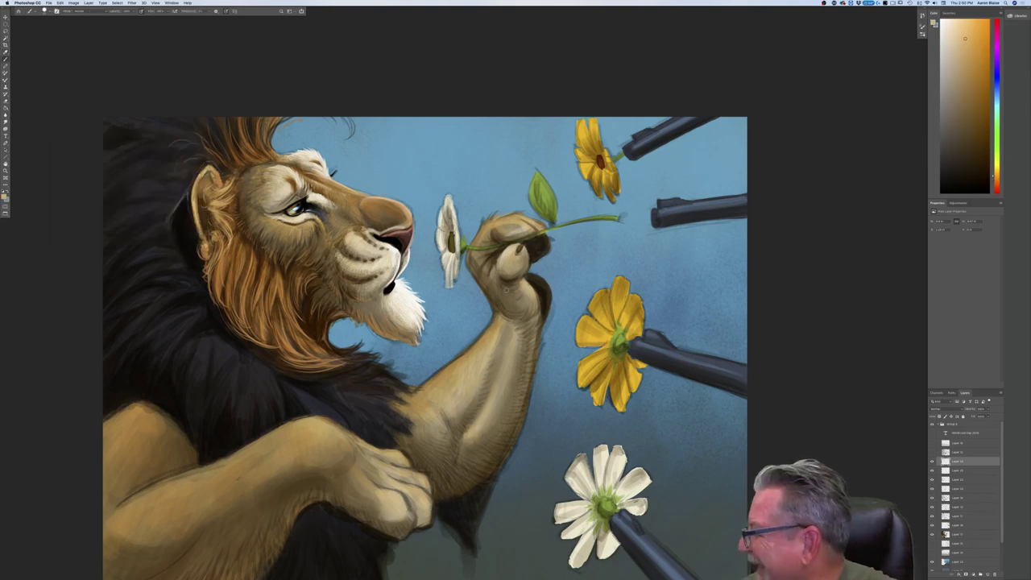
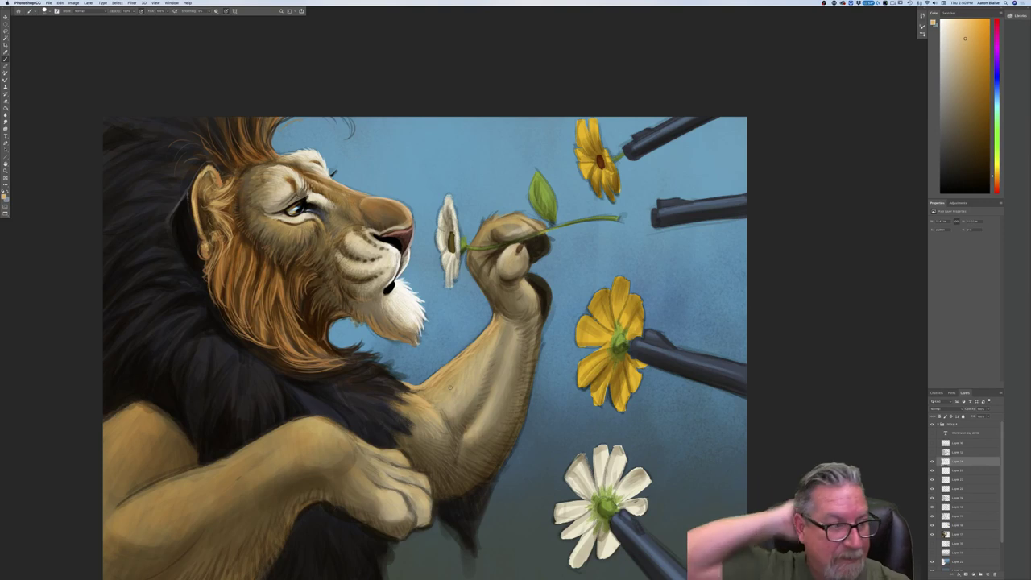
Sample a muted brown from the raised wrist and brush short hairs along the wrist's edge.
left_click(4, 196)
left_click(512, 304)
left_click(512, 305)
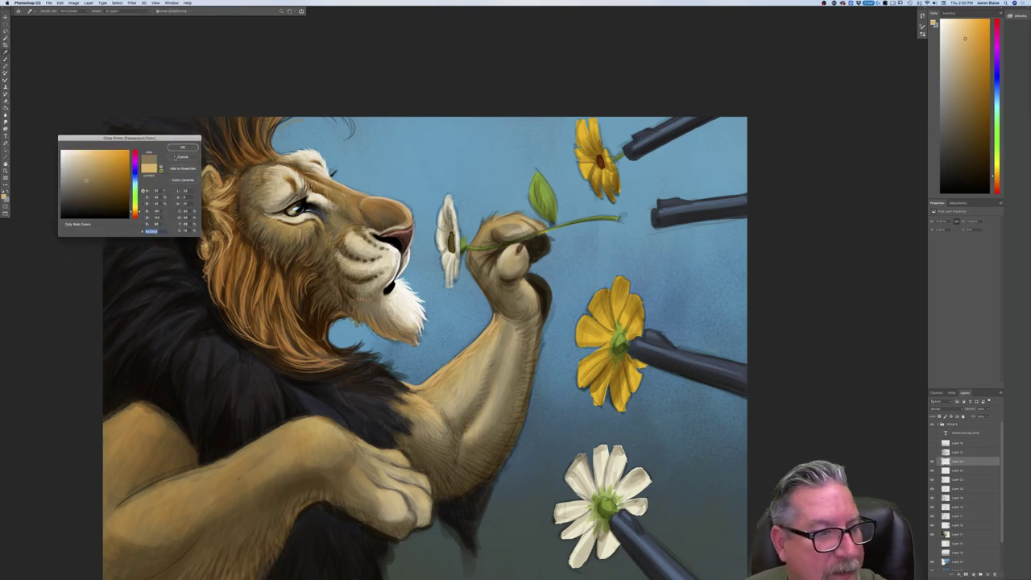
key("Return")
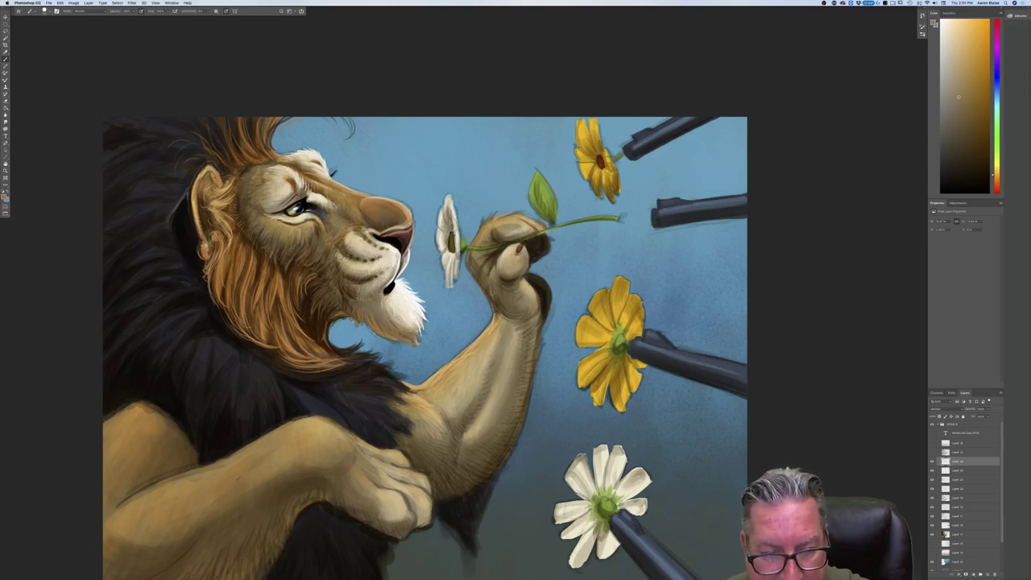
left_click_drag(500, 307, 496, 301)
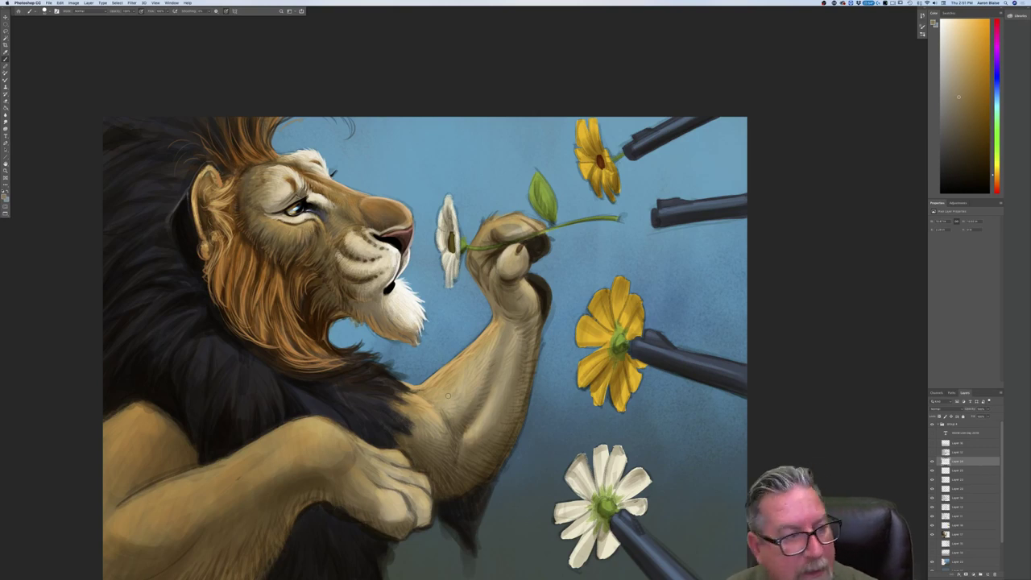
Sample the forearm near the elbow, lighten the colour to a pale tan, and brush short fur hairs around the elbow.
left_click(4, 196)
left_click(467, 434)
left_click(85, 162)
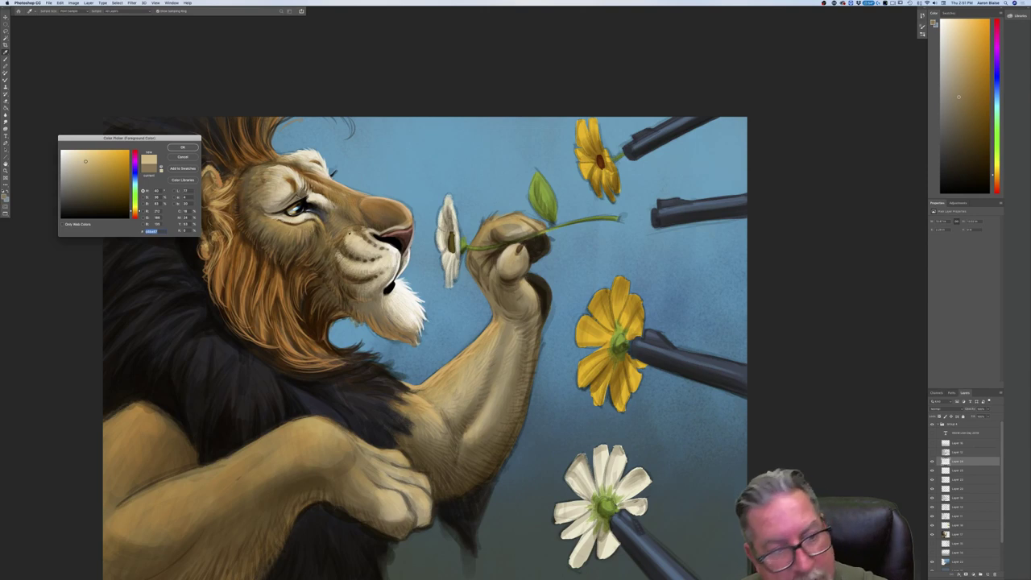
left_click(193, 149)
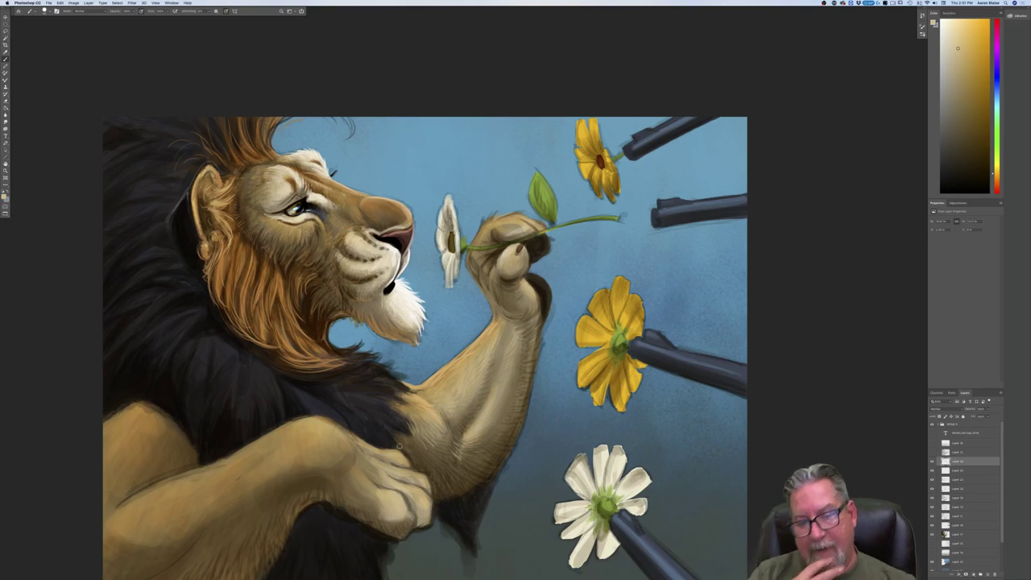
Choose a light golden tan as the brush colour for the raised forearm's fur.
left_click(4, 197)
left_click(447, 323)
key("Return")
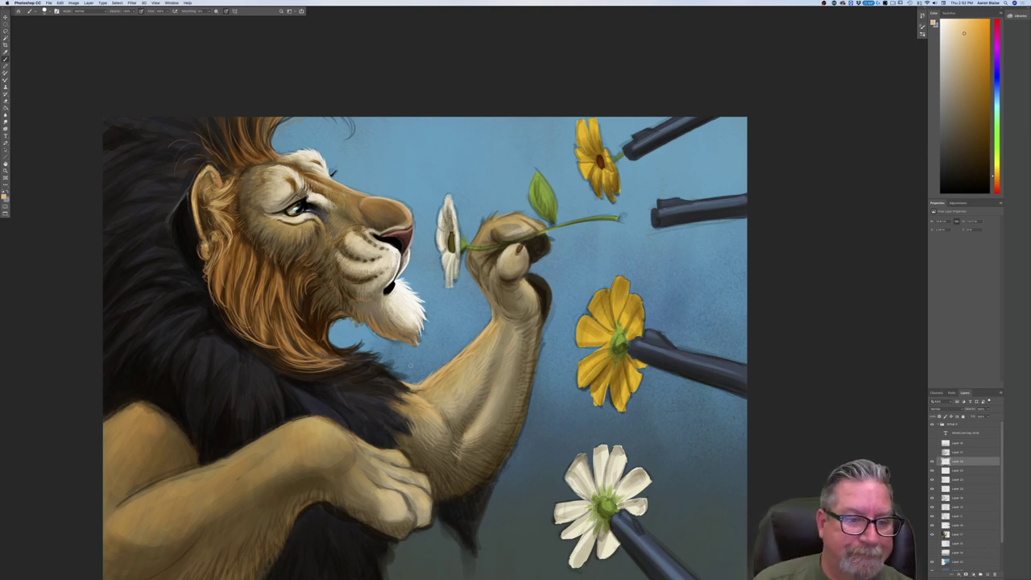
Switch the brush to a muted grey-brown and then to a pale beige for the forearm's fur details.
left_click(5, 195)
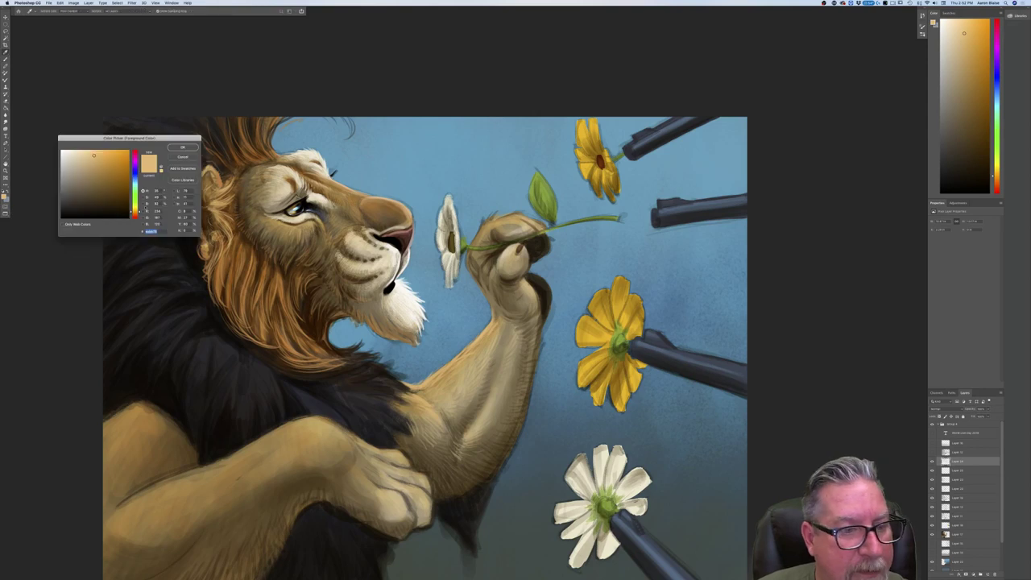
left_click(79, 178)
left_click(78, 188)
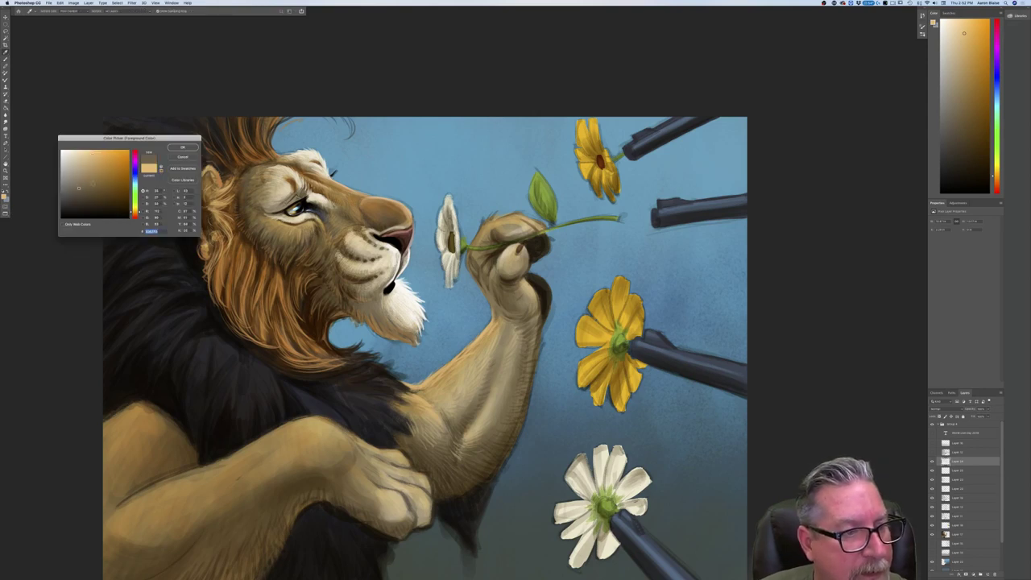
left_click(182, 147)
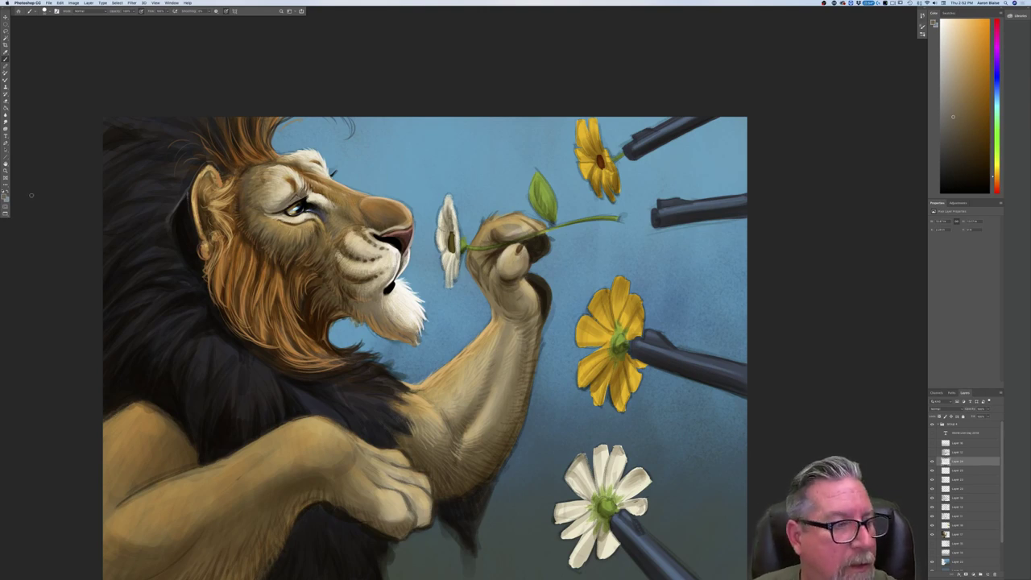
left_click(5, 196)
left_click_drag(78, 169, 79, 163)
left_click(185, 148)
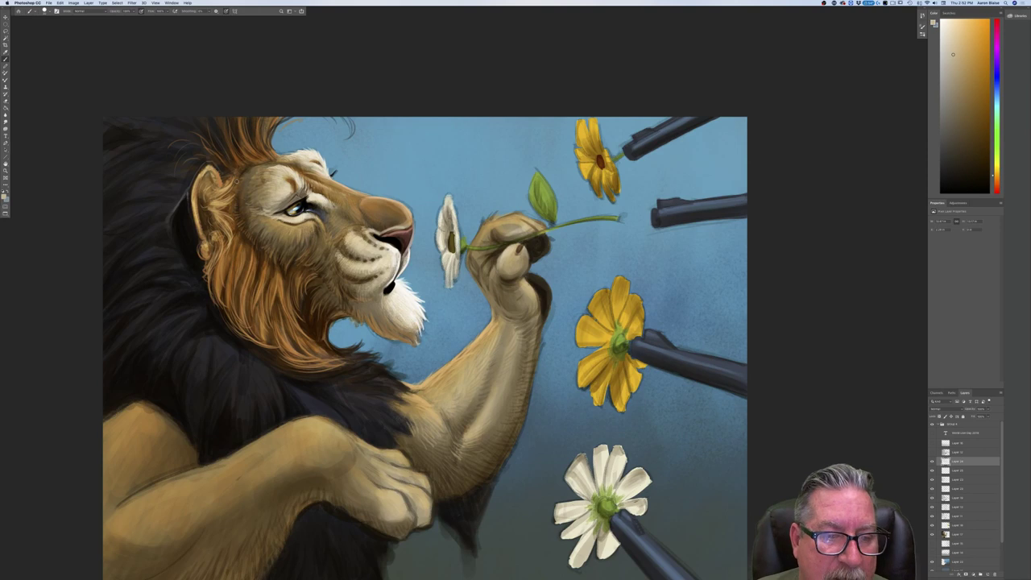
Sample a dark brown from the fur below the lion's eye as the brush colour.
left_click(5, 196)
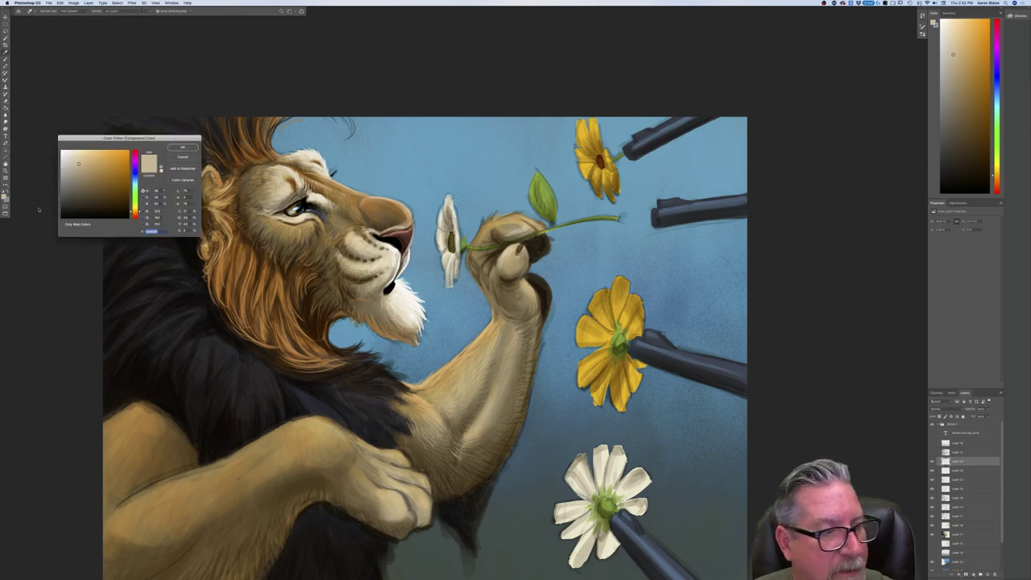
left_click(289, 227)
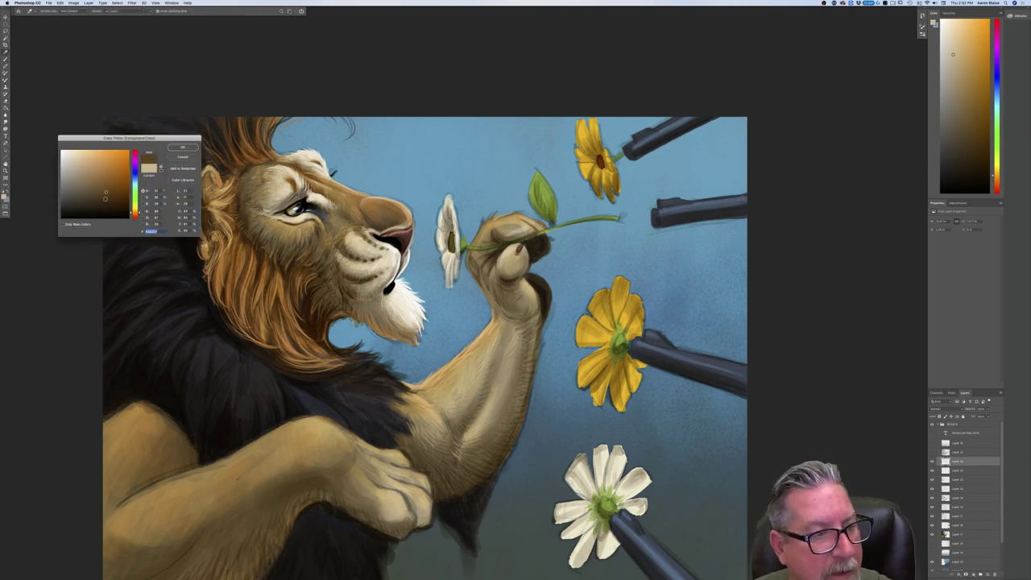
left_click(183, 147)
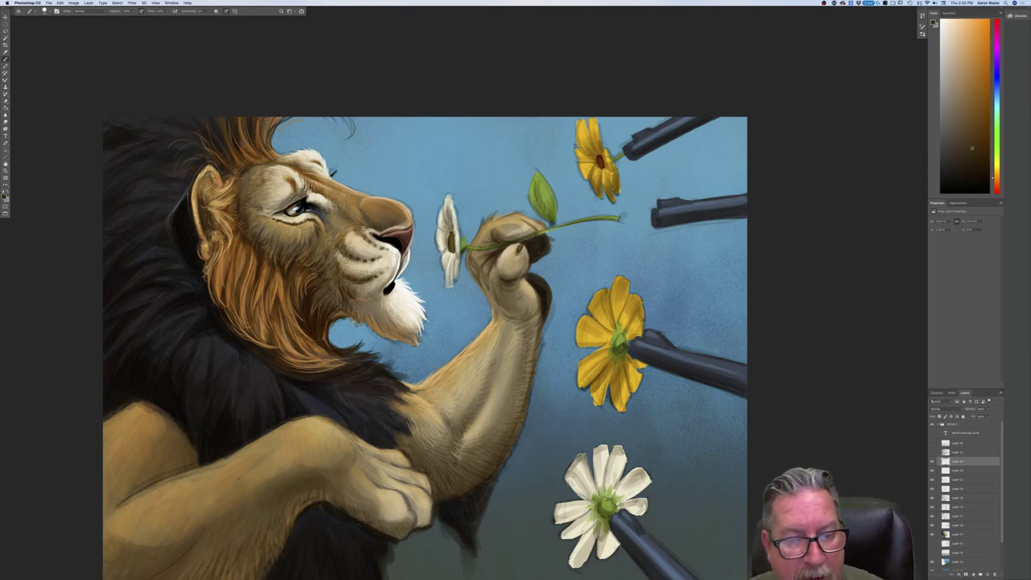
Choose a near-black colour and extend the dark shadow of the mouth above the white chin tuft.
left_click(4, 196)
left_click(83, 216)
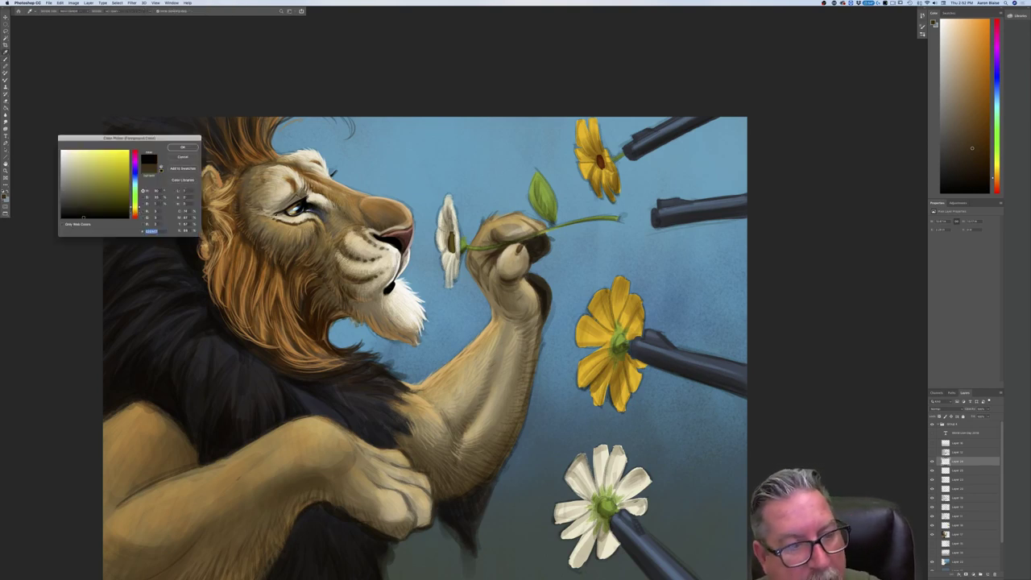
key("Return")
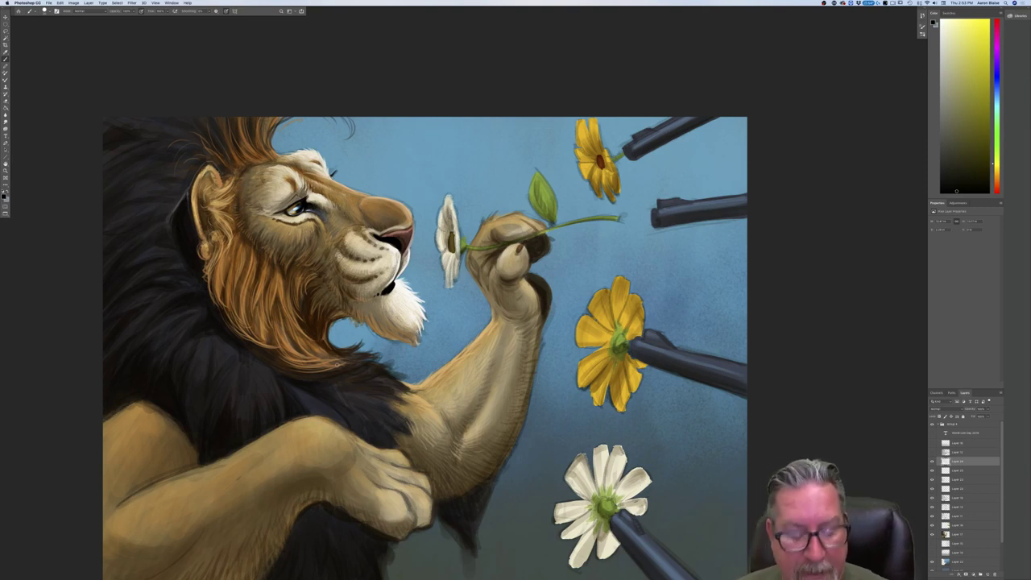
Mirror the whole canvas horizontally again so the lion faces left.
left_click(73, 2)
mouse_move(97, 54)
left_click(152, 78)
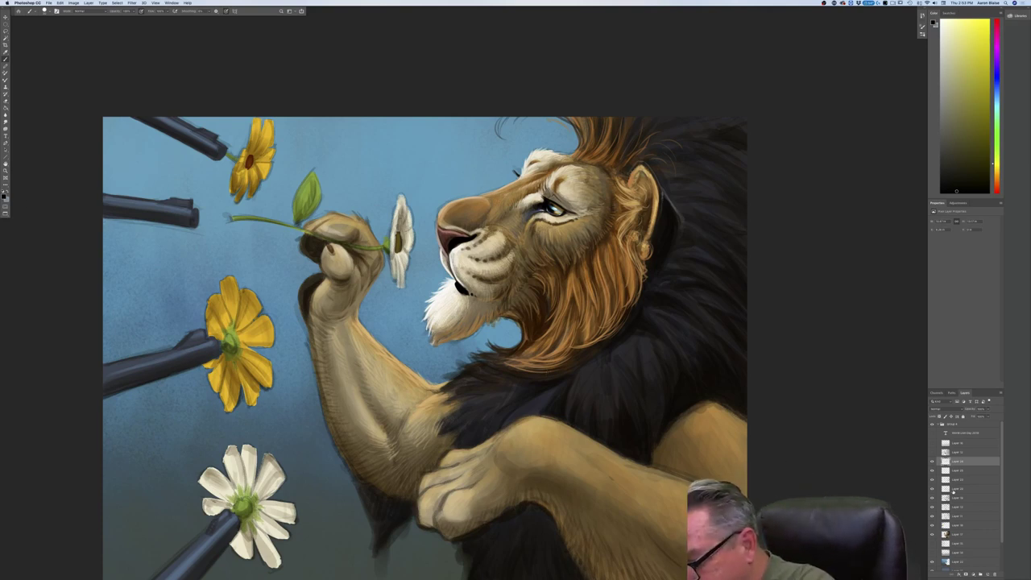
Sample a light golden tan from the forearm and brush fur highlights across the top of the raised paw on the topmost visible layer.
left_click(956, 508)
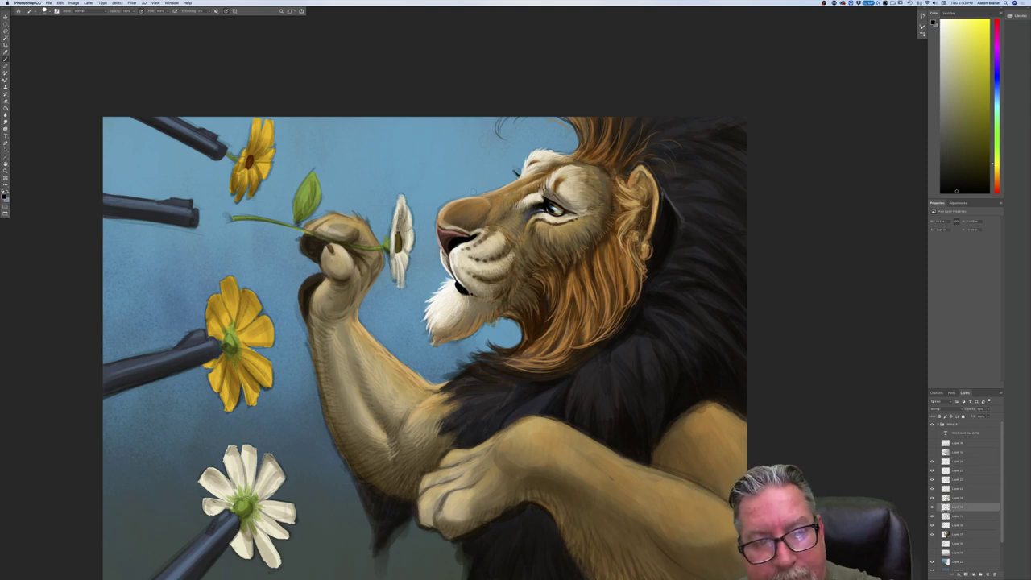
left_click(957, 516)
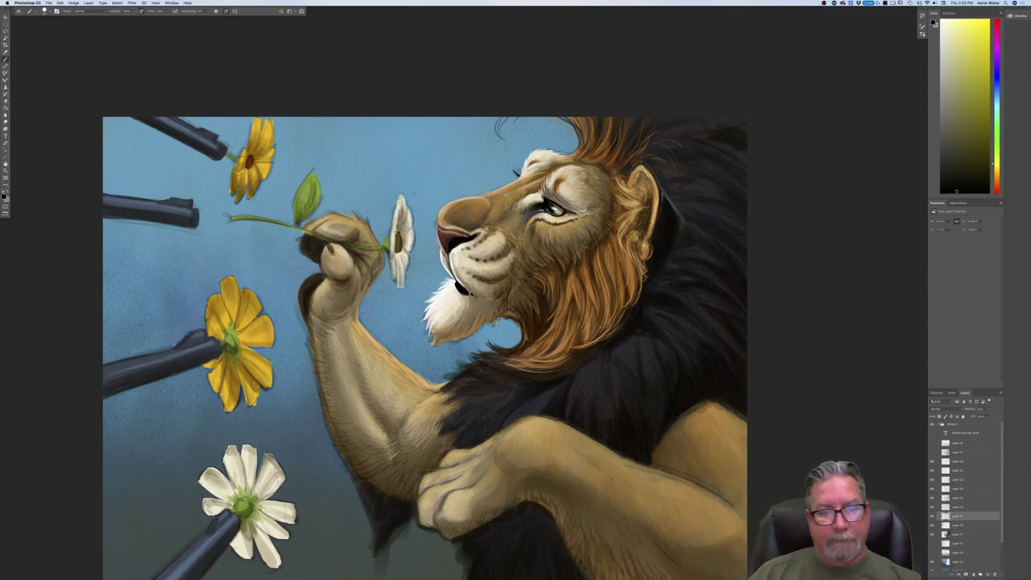
left_click(5, 197)
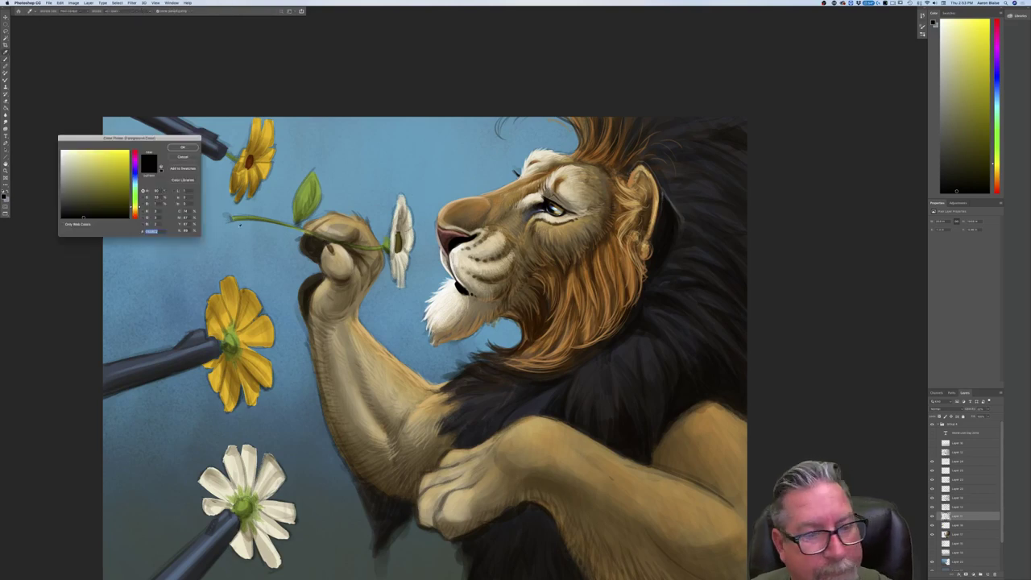
left_click(423, 407)
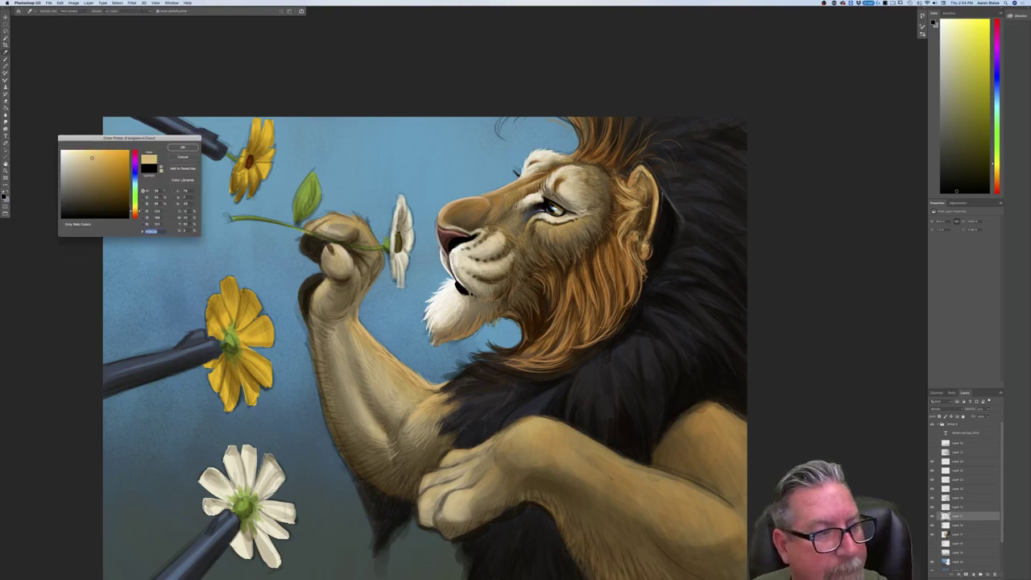
key("Return")
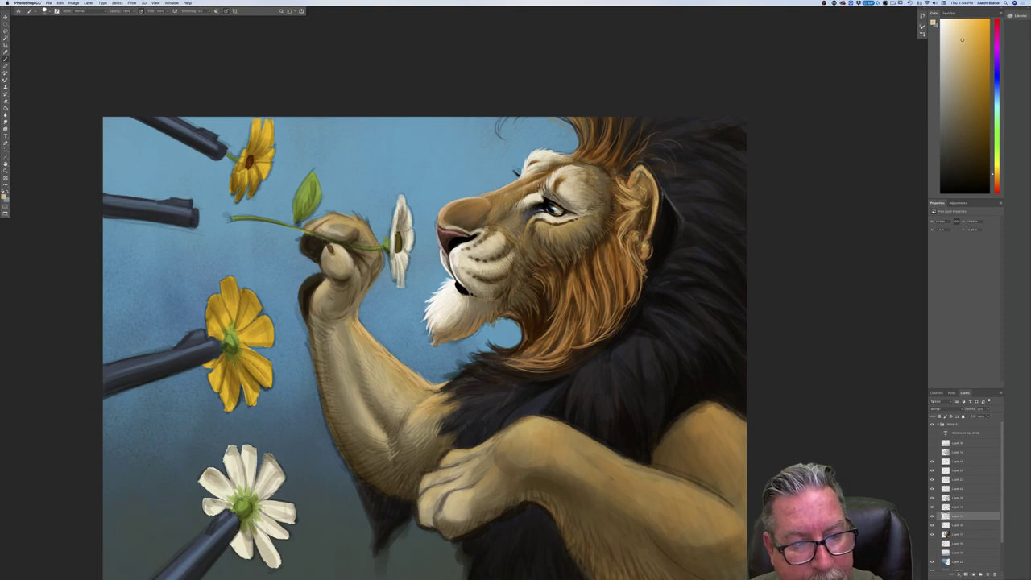
left_click(959, 462)
mouse_move(367, 220)
left_mouse_down()
mouse_move(377, 241)
mouse_move(352, 219)
mouse_move(320, 219)
left_mouse_up()
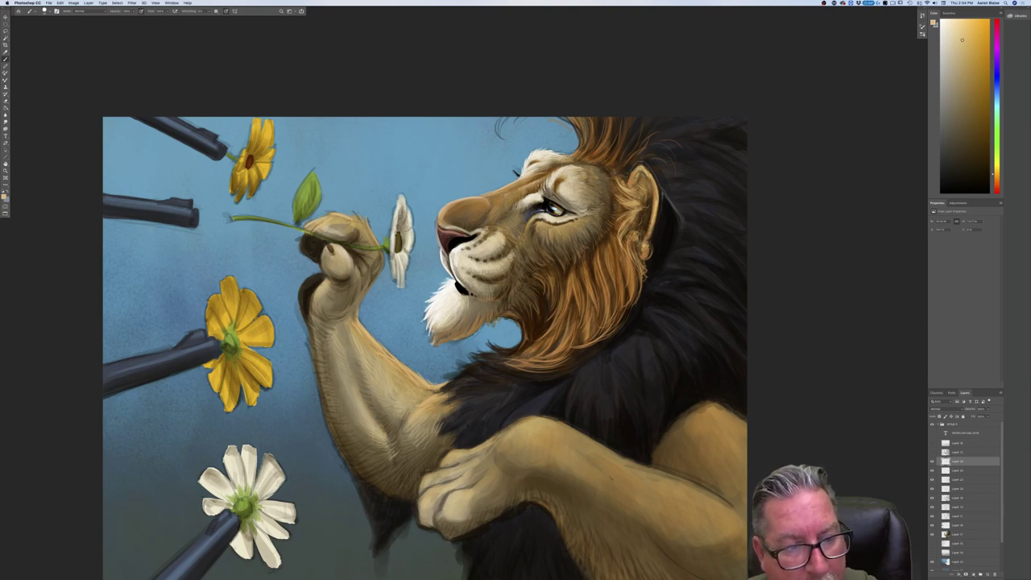
left_click_drag(358, 223, 353, 213)
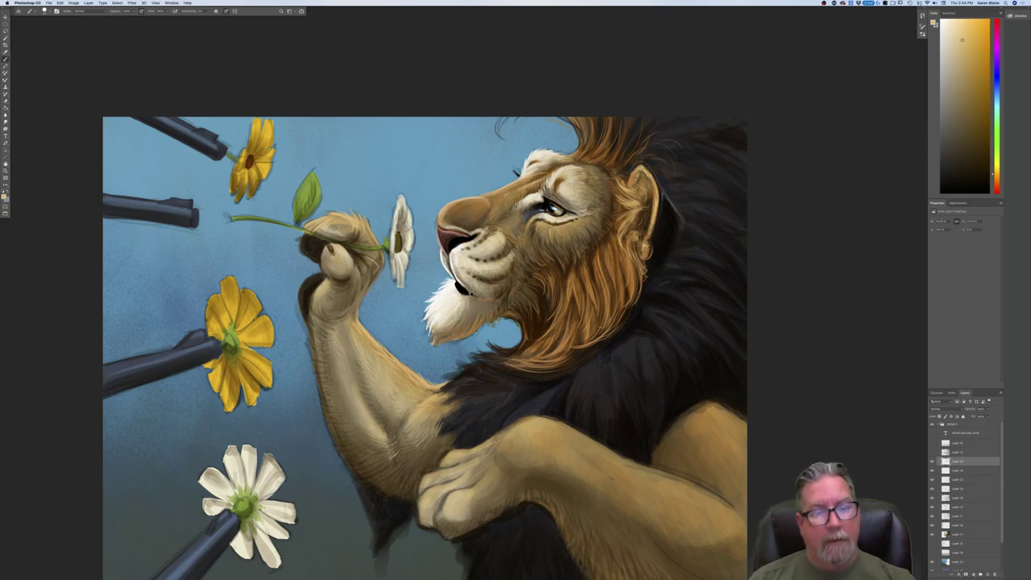
Lighten the brush colour to a pale cream and brush fur highlights onto the raised paw.
left_click(4, 197)
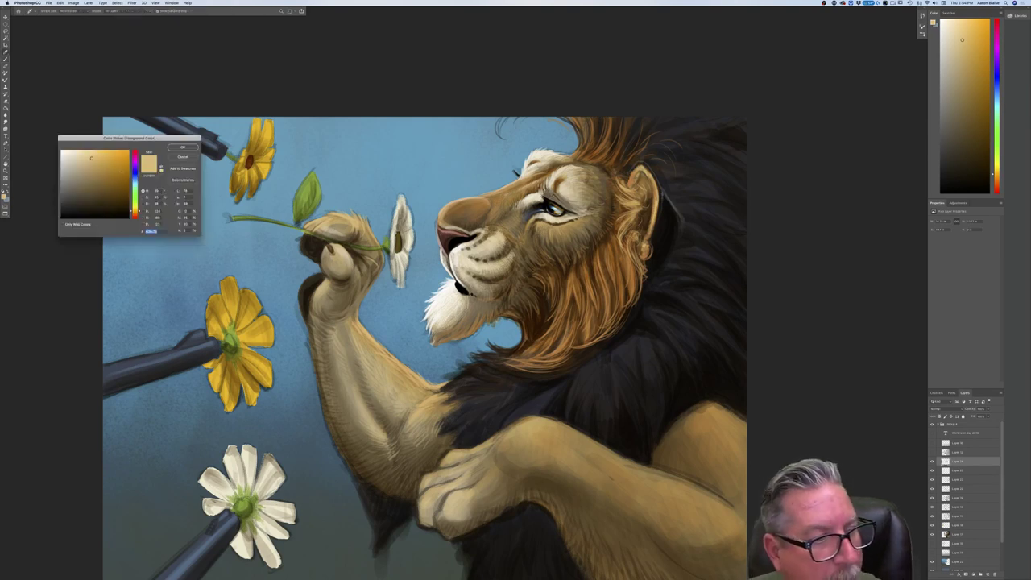
left_click(76, 153)
left_click(183, 148)
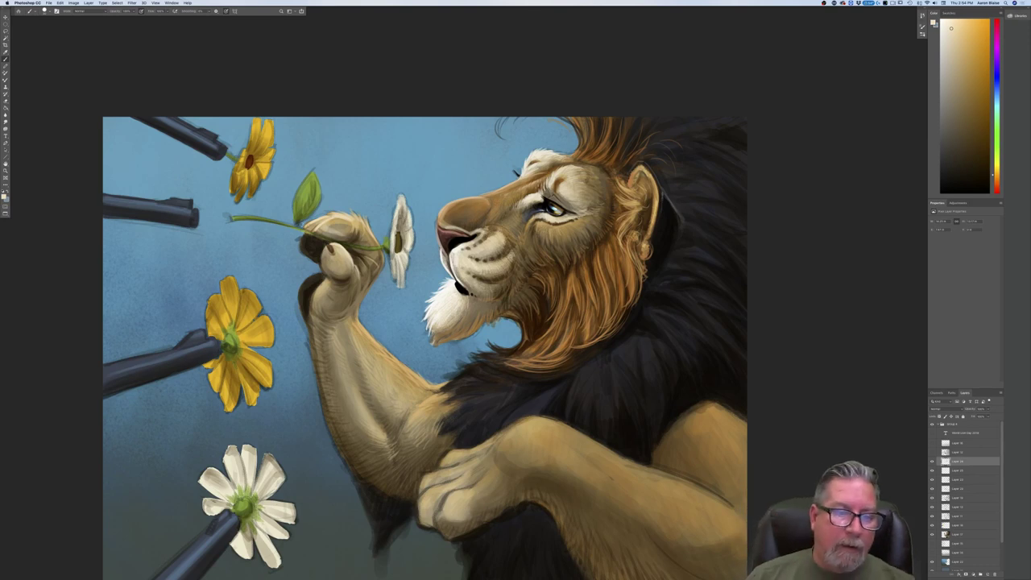
Sample near-black as the brush colour and deepen the dark pads of the raised paw holding the flower.
left_click(4, 194)
left_click(99, 211)
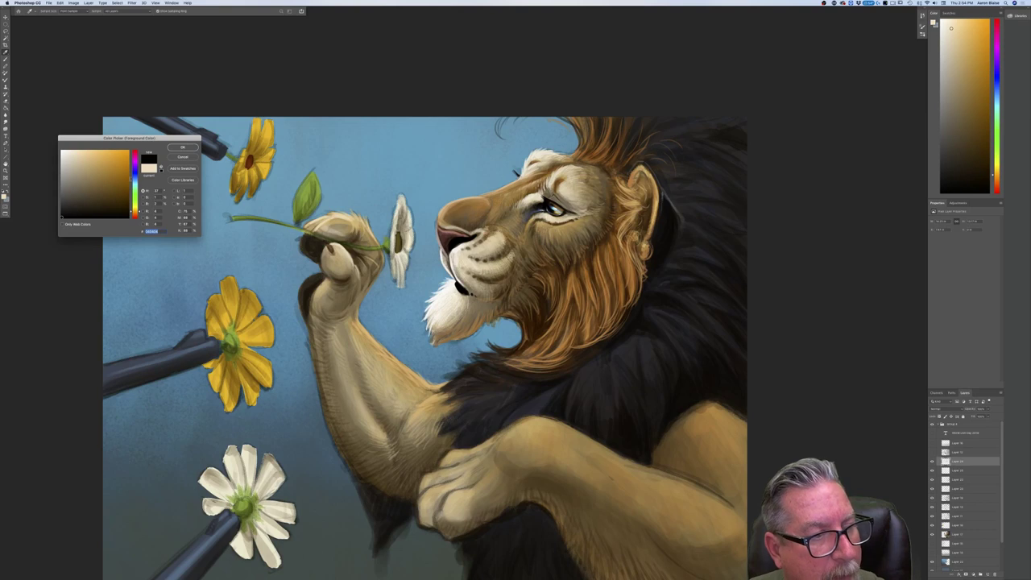
key("Return")
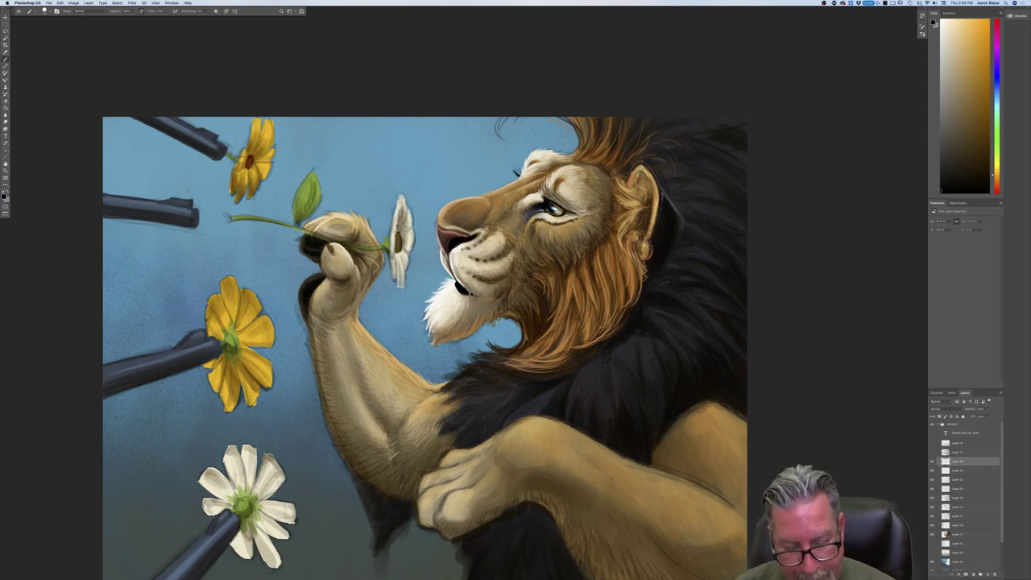
Choose a pale cream brush colour and brush highlights along the toes of the resting paw.
left_click_drag(319, 478, 287, 336)
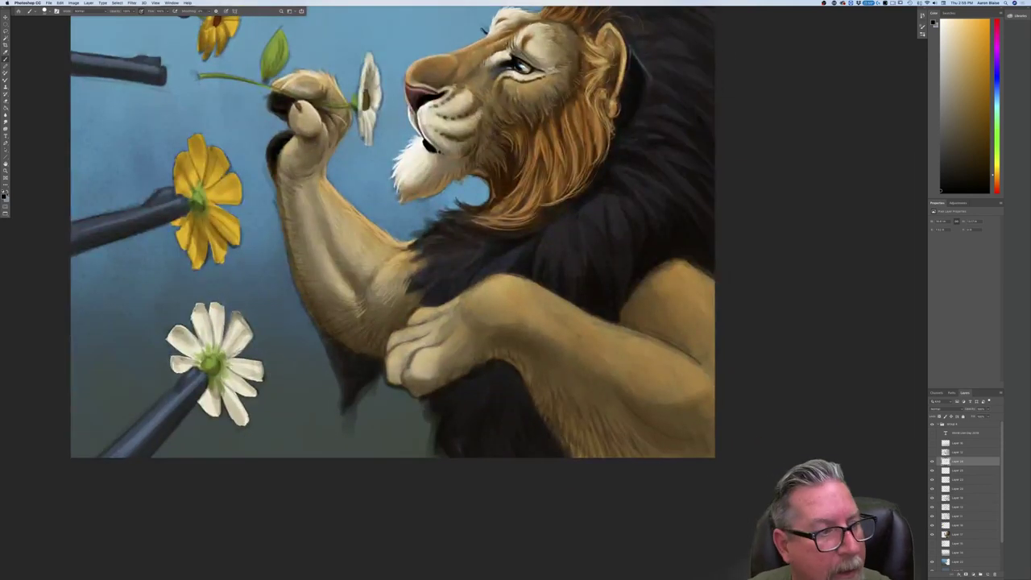
left_click(4, 196)
left_click(84, 162)
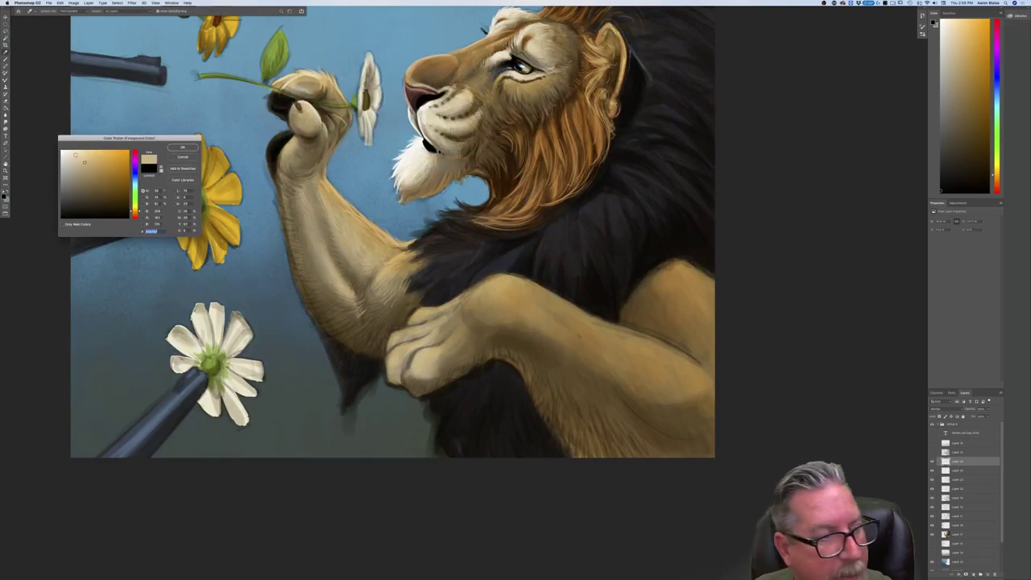
left_click(172, 148)
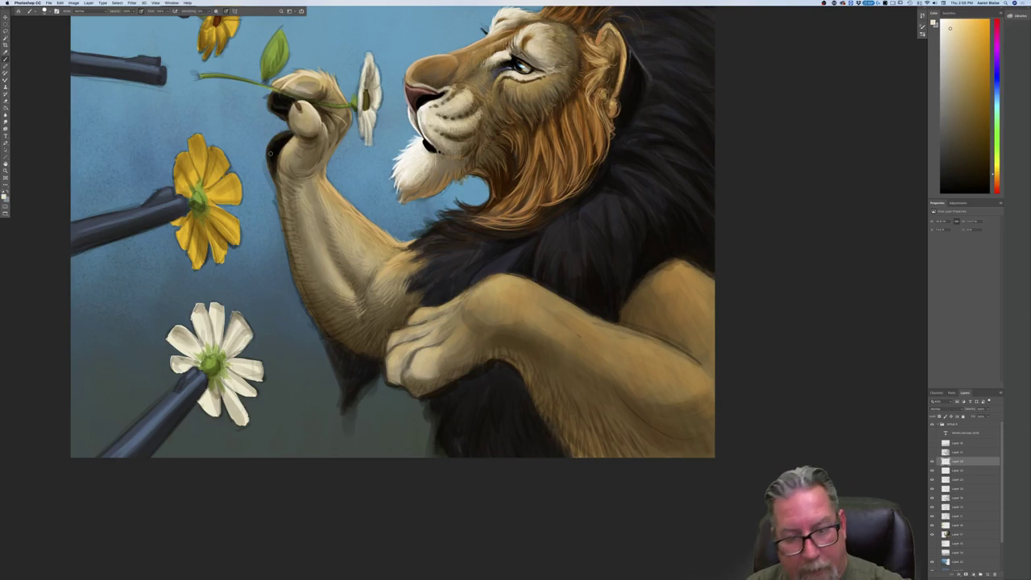
left_click_drag(422, 348, 410, 364)
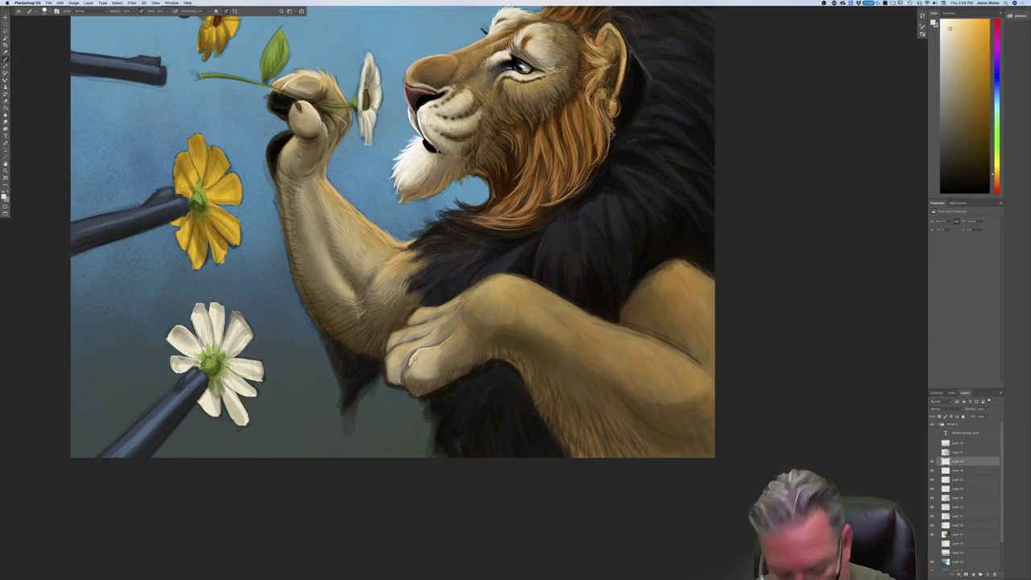
left_click_drag(412, 363, 402, 375)
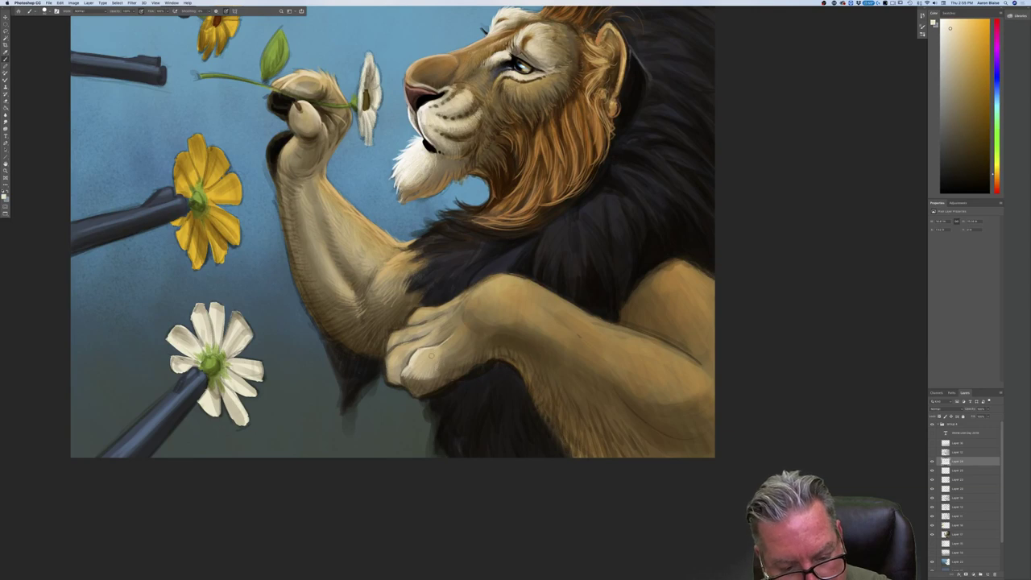
mouse_move(423, 338)
left_mouse_down()
mouse_move(386, 357)
mouse_move(392, 373)
mouse_move(407, 355)
mouse_move(390, 355)
mouse_move(404, 351)
left_mouse_up()
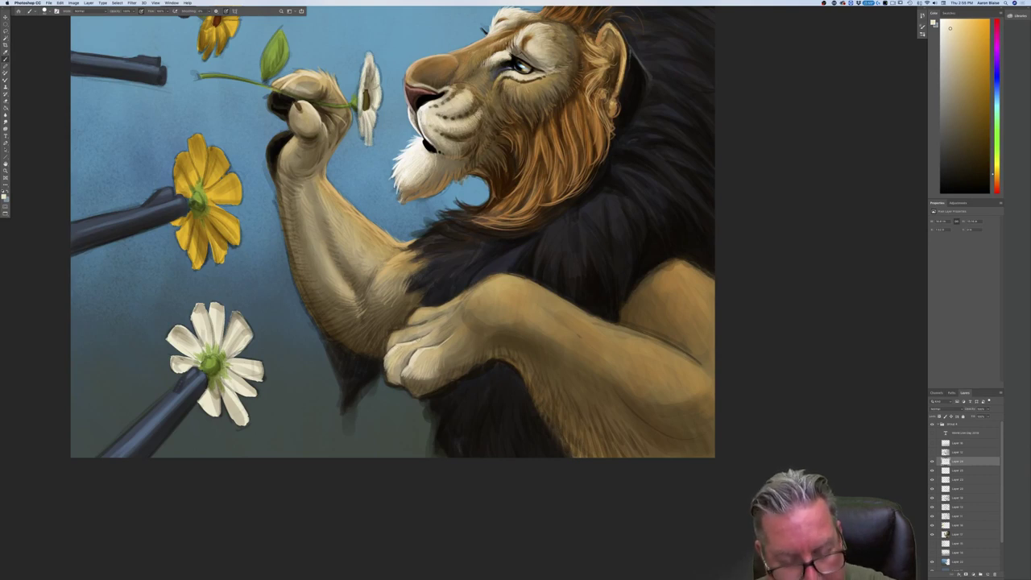
mouse_move(423, 324)
left_mouse_down()
mouse_move(389, 340)
mouse_move(402, 339)
left_mouse_up()
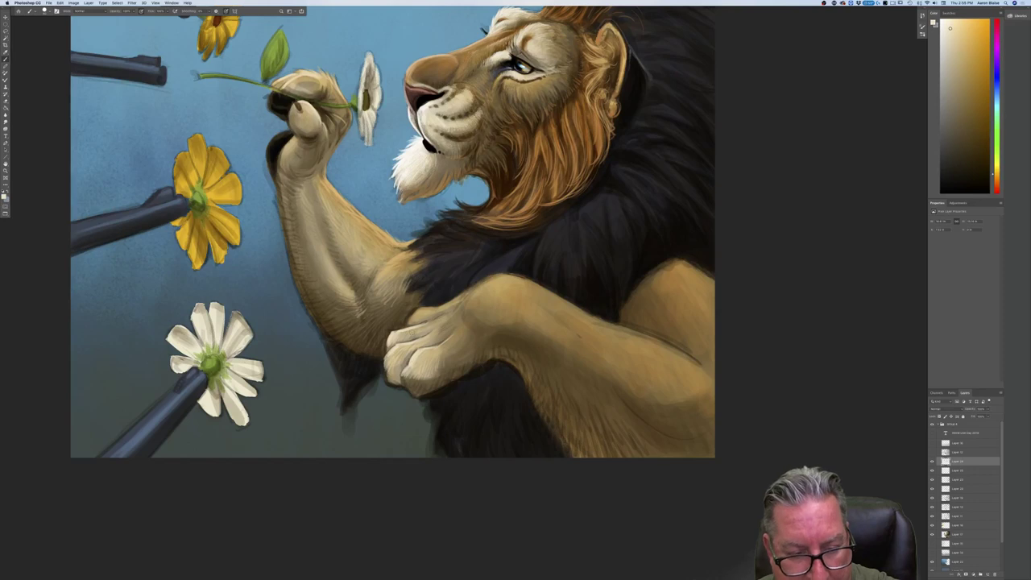
left_click_drag(393, 337, 386, 346)
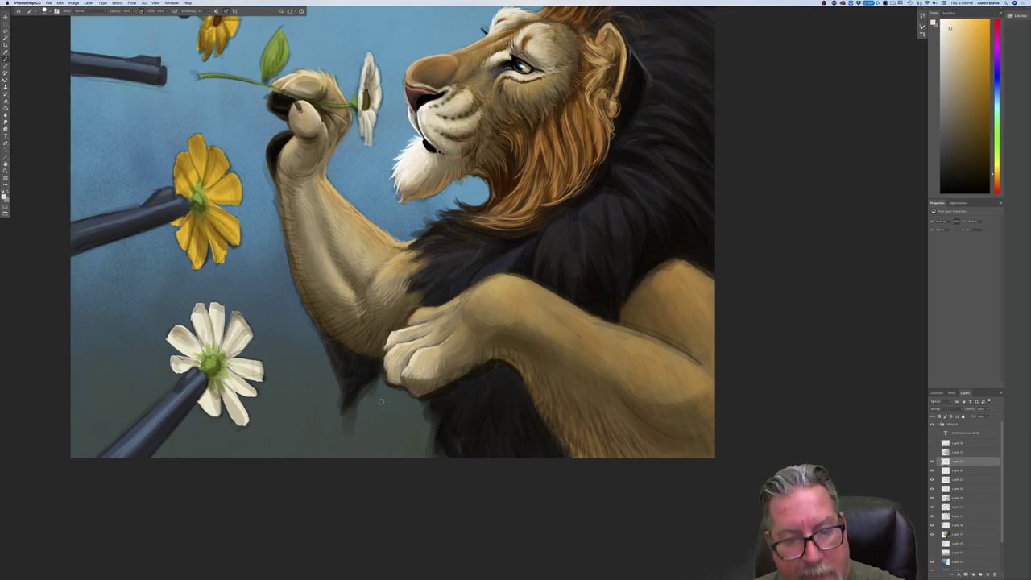
Brush pale cream fur strokes along the upper edge and knuckles of the resting paw.
left_click_drag(455, 301, 421, 309)
left_click_drag(436, 308, 412, 317)
mouse_move(417, 311)
left_mouse_down()
mouse_move(406, 323)
mouse_move(427, 314)
mouse_move(404, 329)
left_mouse_up()
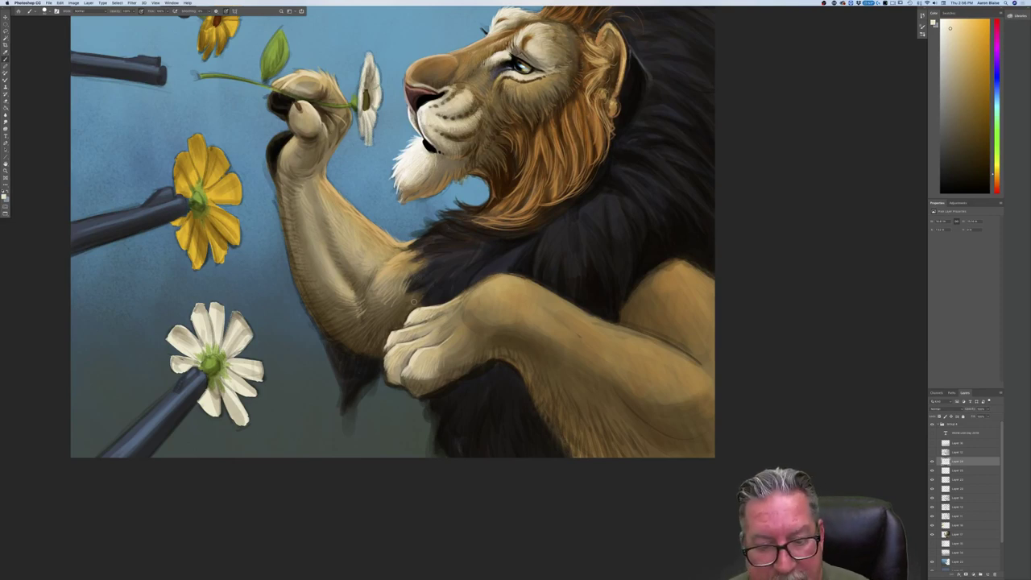
Sample the dark fur below the resting paw, darken it, and paint fur edges under the foreleg and strands in the chest mane.
left_click(4, 197)
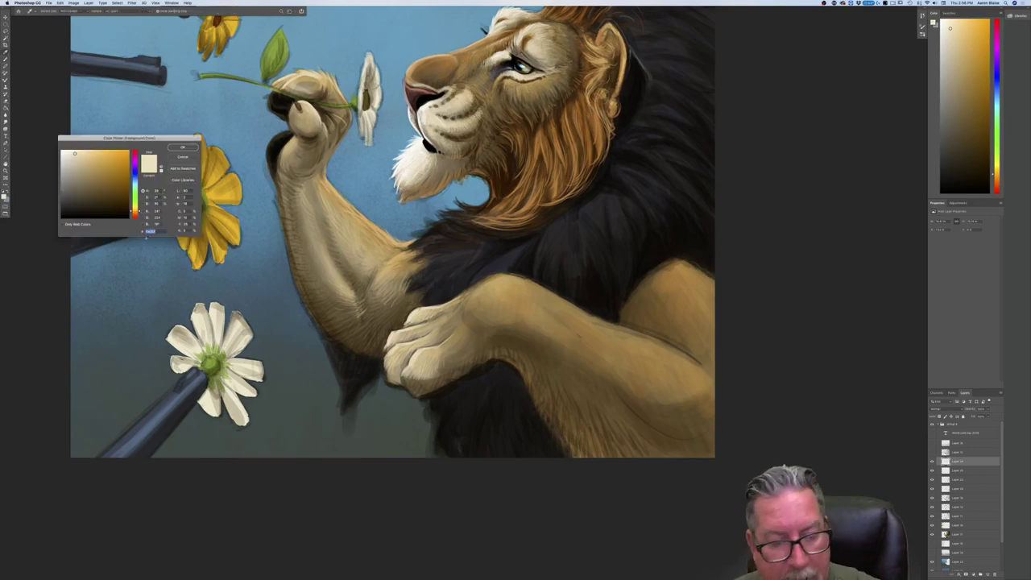
left_click(505, 376)
key("Return")
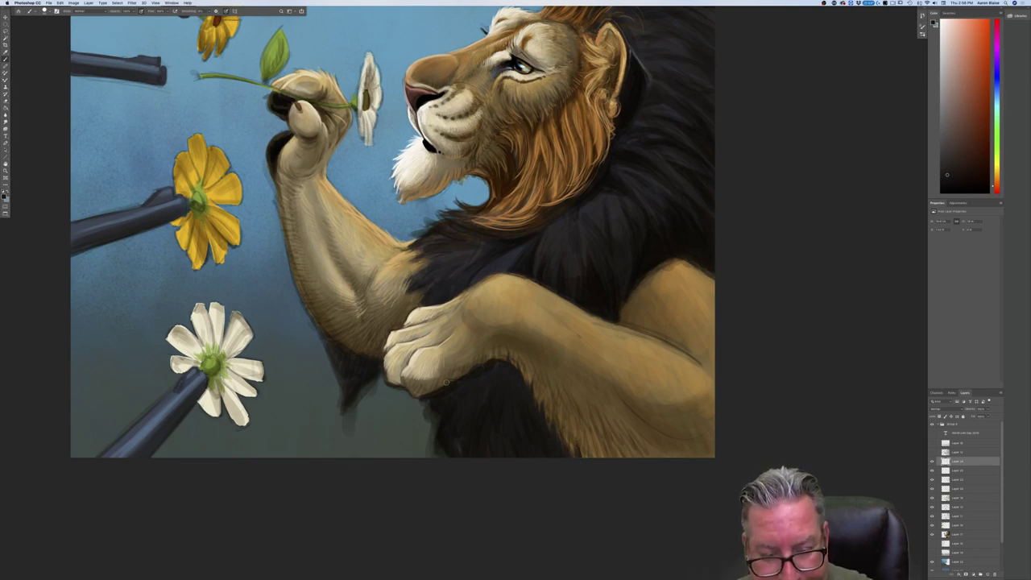
left_click(6, 194)
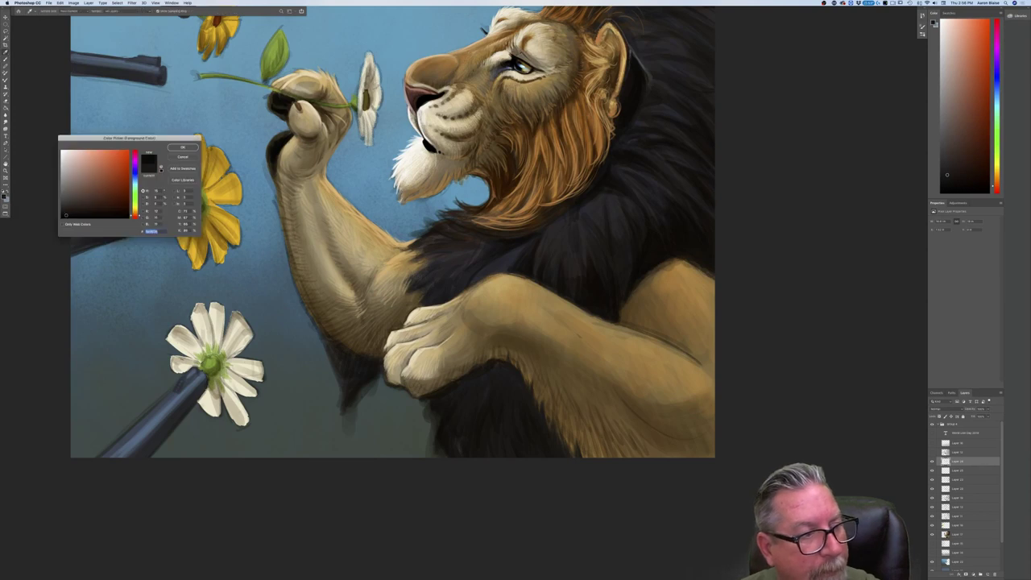
key("Return")
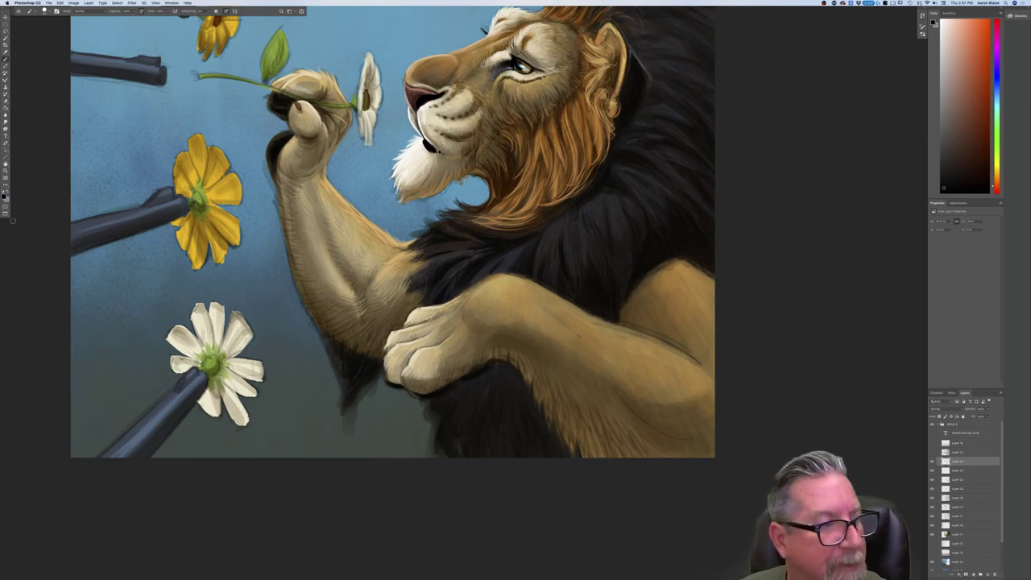
Change the brush colour to a light golden tan and brush fur highlights along the upper edge of the resting foreleg.
left_click(4, 197)
left_click(400, 350)
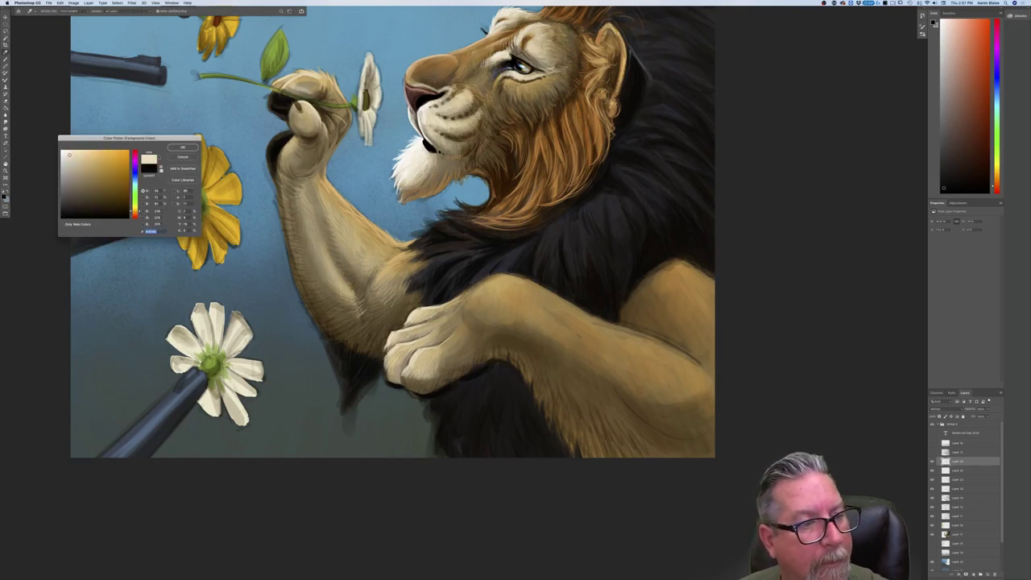
left_click(183, 147)
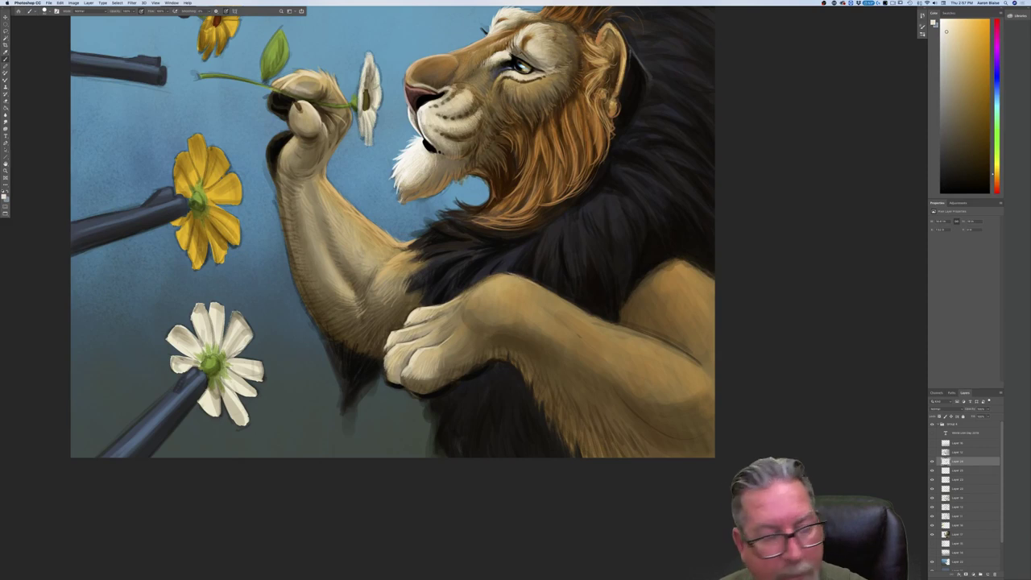
left_click(4, 197)
left_click(96, 165)
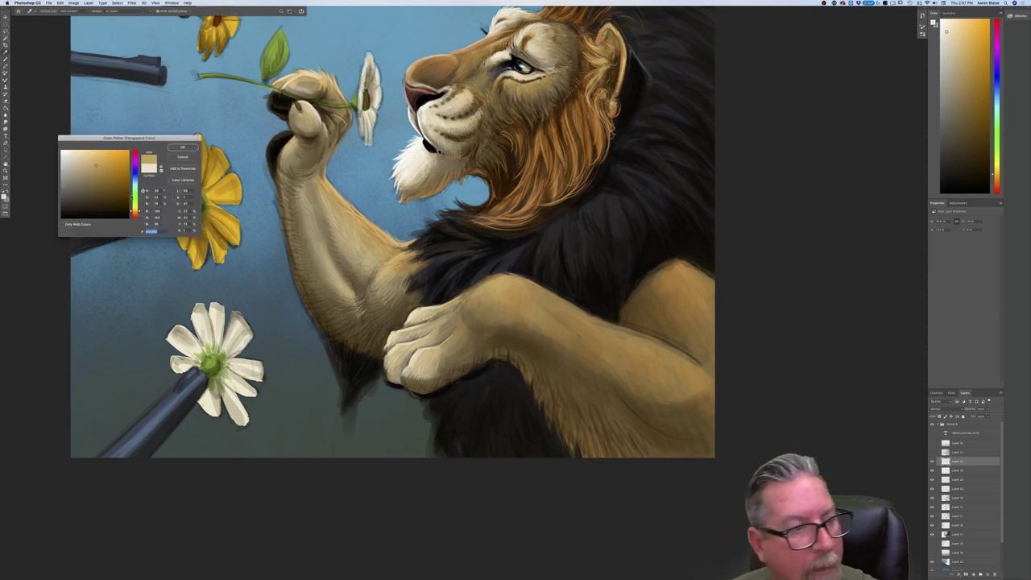
key("Return")
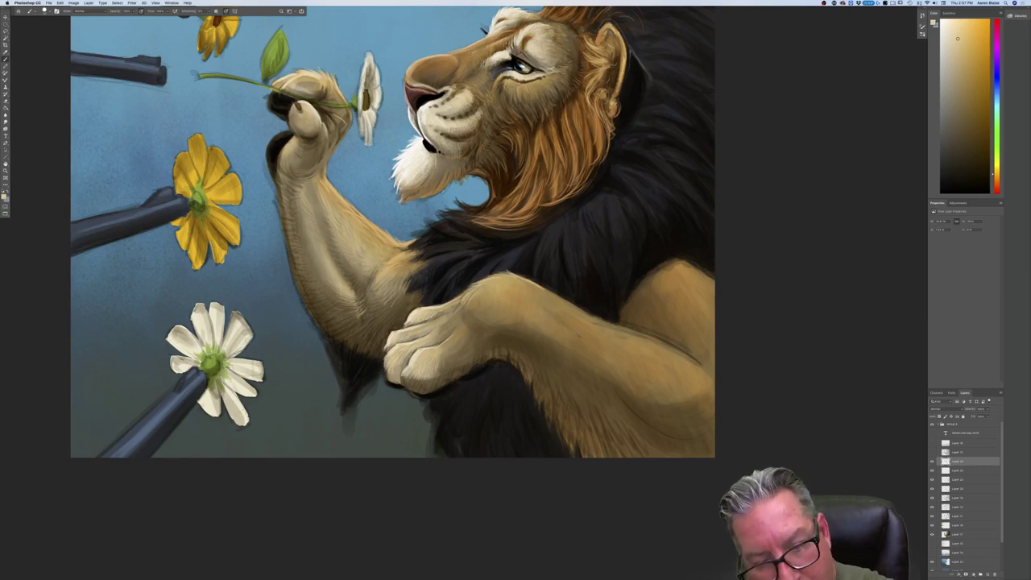
Sample the black fur below the resting paw, lighten it to a dark purplish grey, and paint a thin rim beneath the paw.
key("super+minus")
key("super+minus")
key("super+equal")
left_click_drag(307, 493, 359, 543)
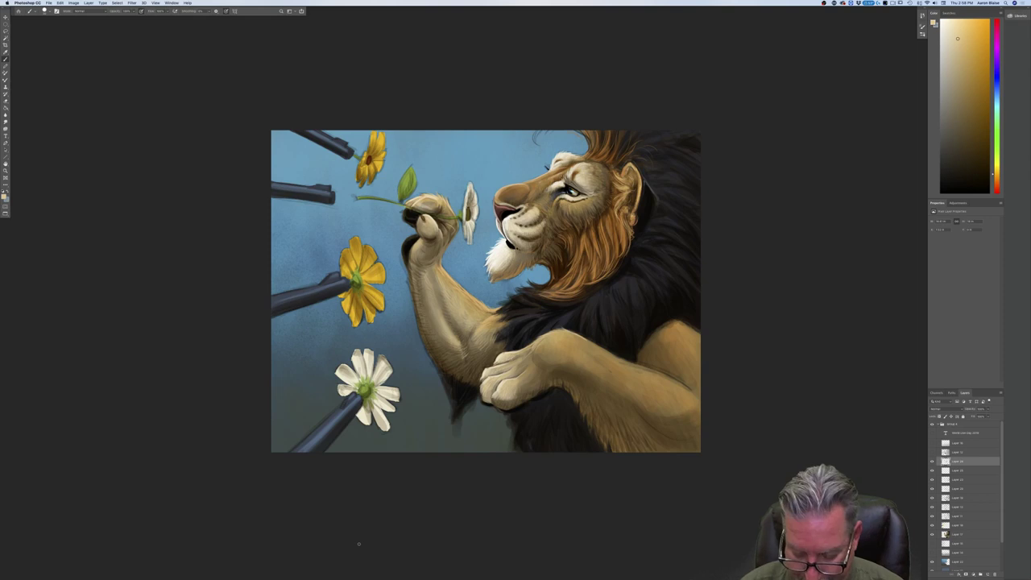
key("super+equal")
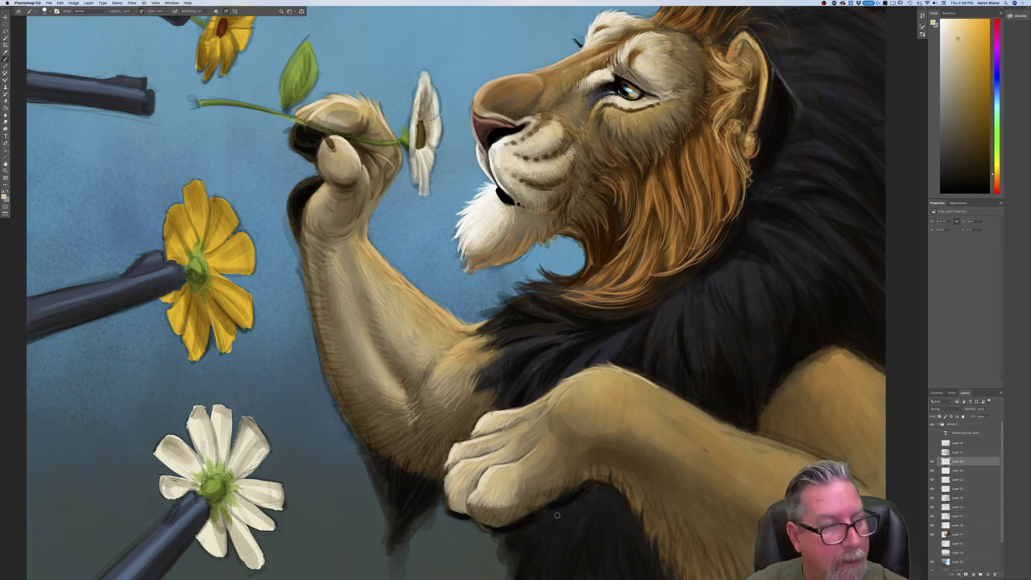
left_click(4, 196)
left_click(556, 514)
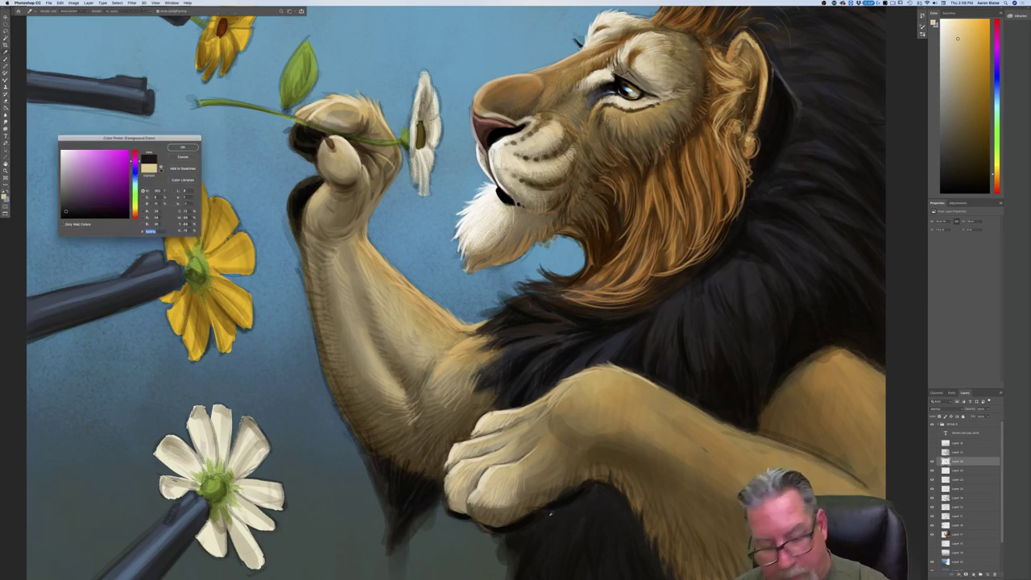
left_click(70, 197)
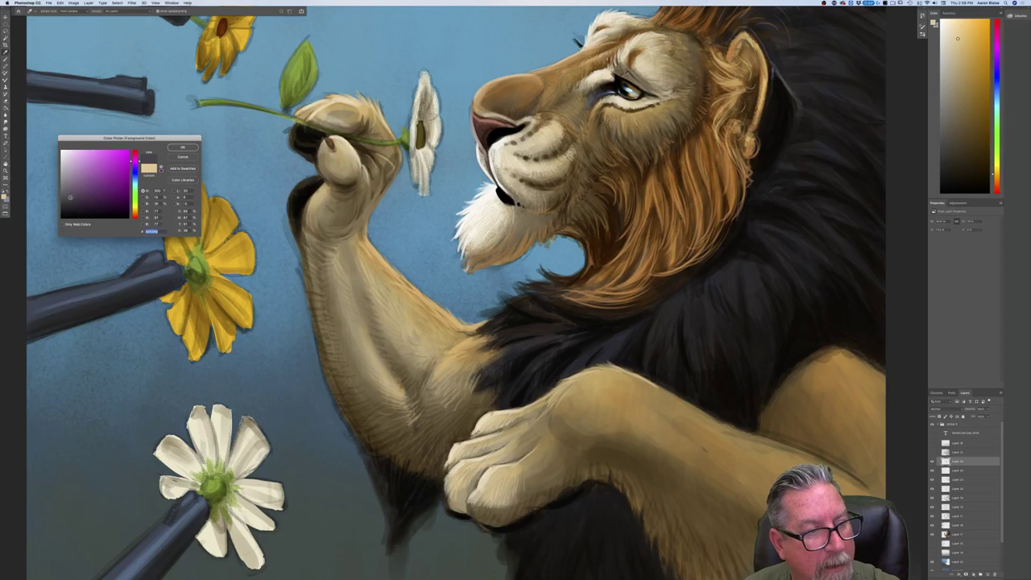
left_click(179, 150)
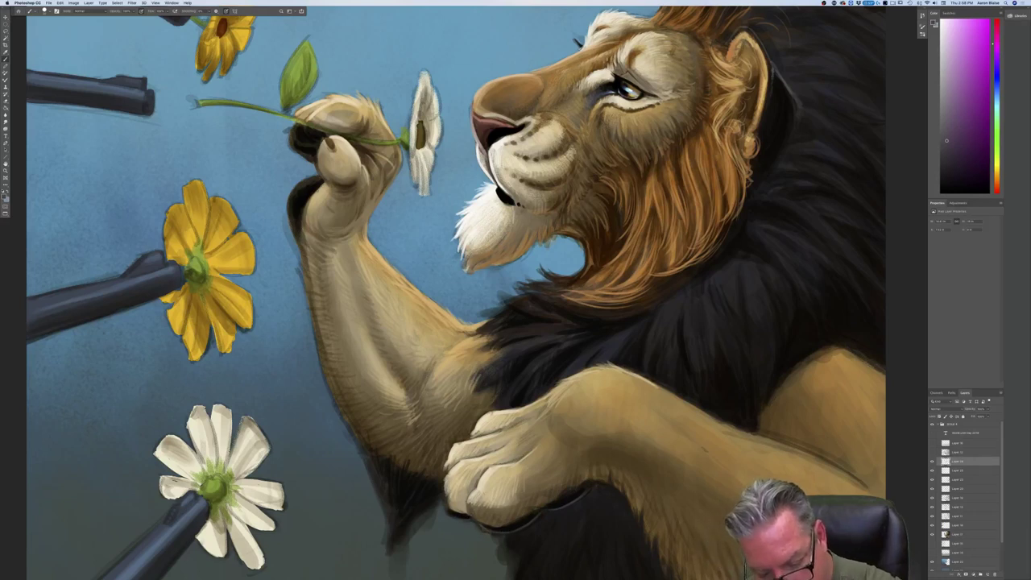
Sample a near-black from the paw's lower edge and refine the dark fur line beneath the resting paw.
left_click(4, 196)
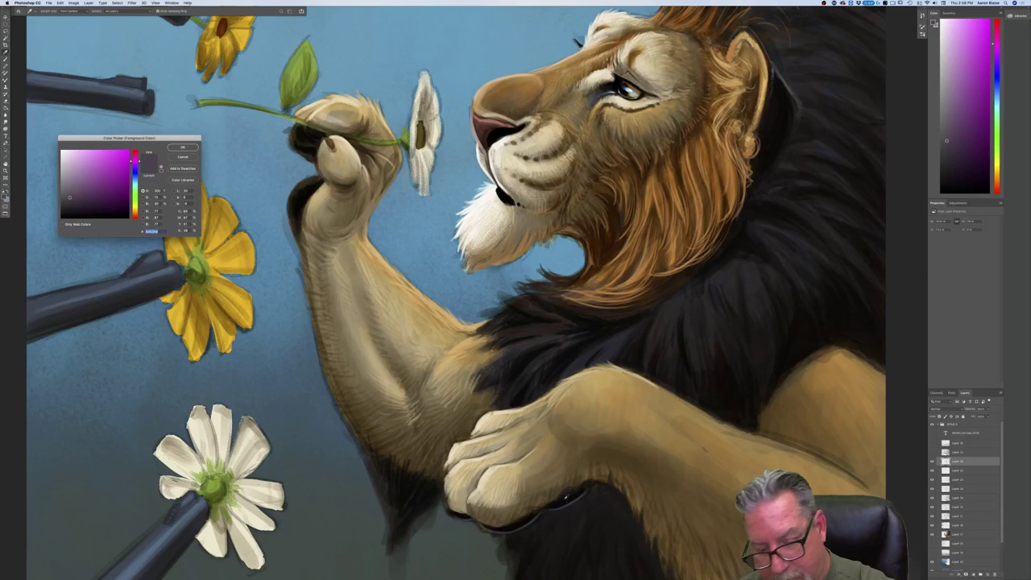
left_click(501, 525)
left_click(182, 148)
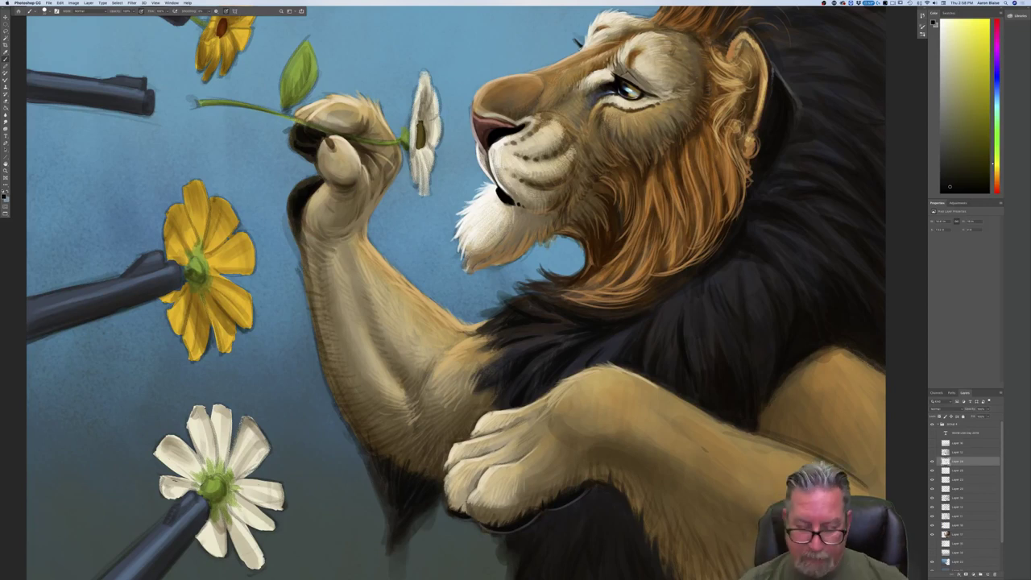
Shift the near-black brush colour to a warm orange hue and paint dark strands in the mane and the fur below the foreleg.
key("super+minus")
key("super+minus")
key("super+minus")
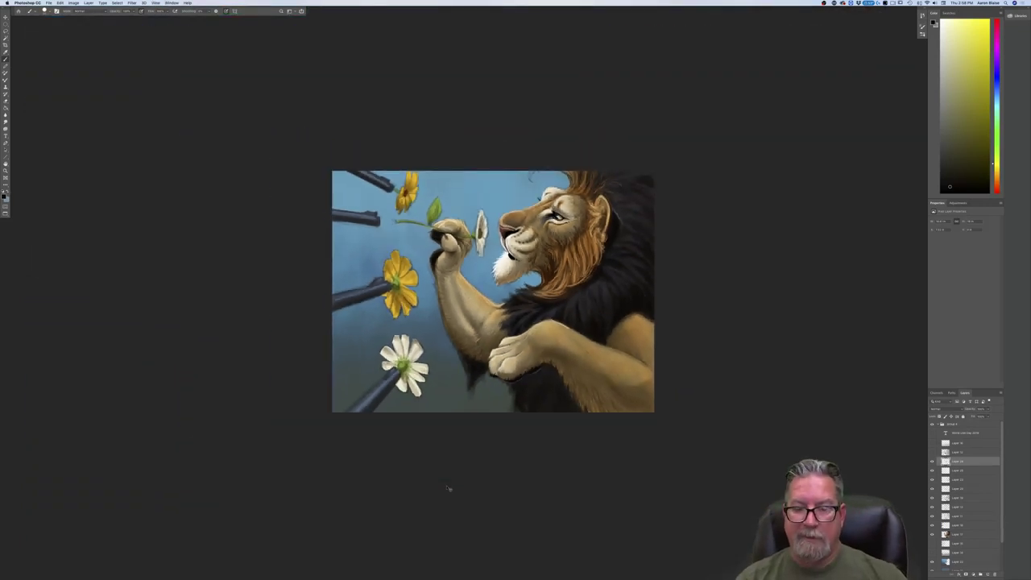
key("super+plus")
key("super+plus")
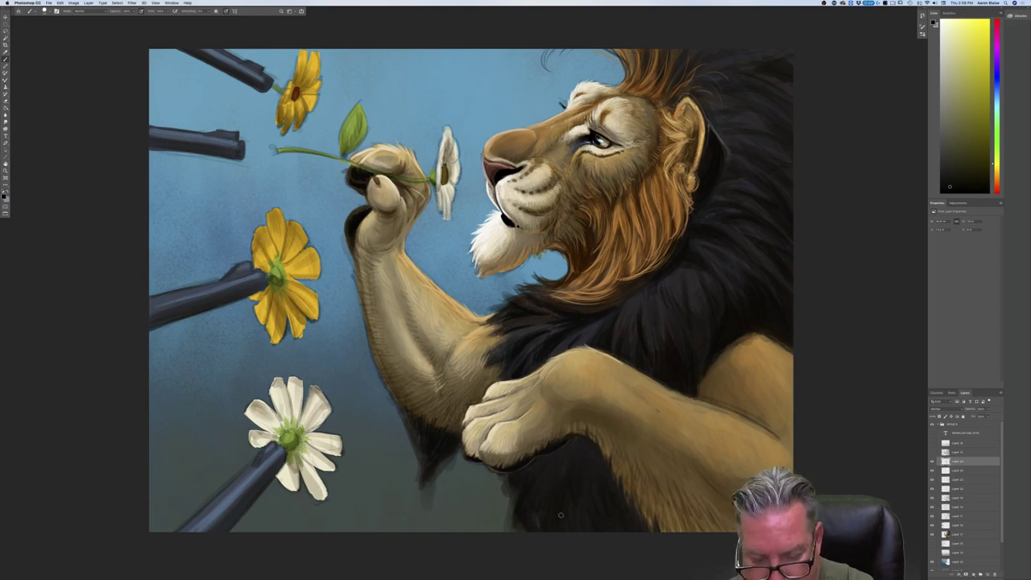
left_click(4, 195)
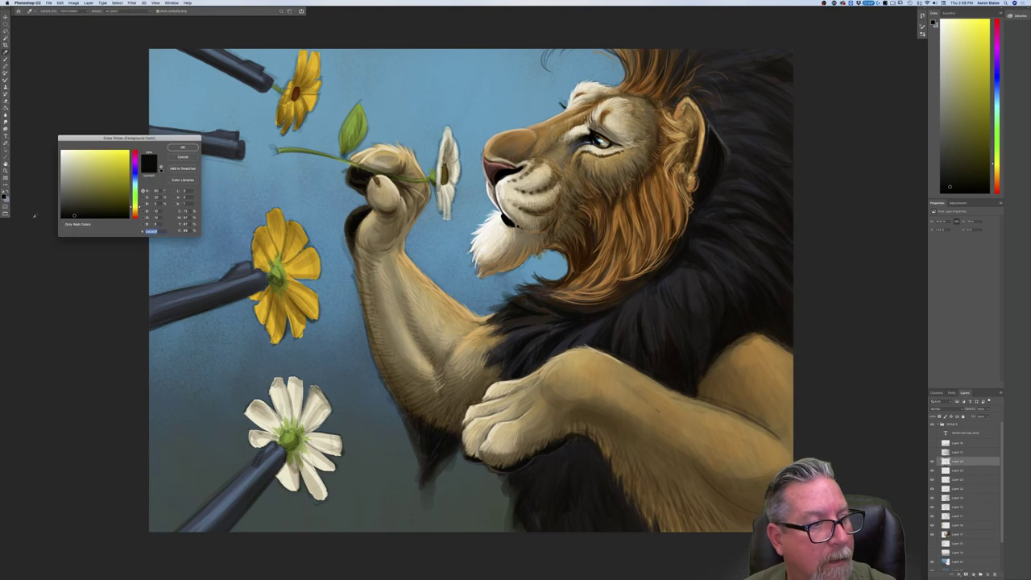
left_click(136, 212)
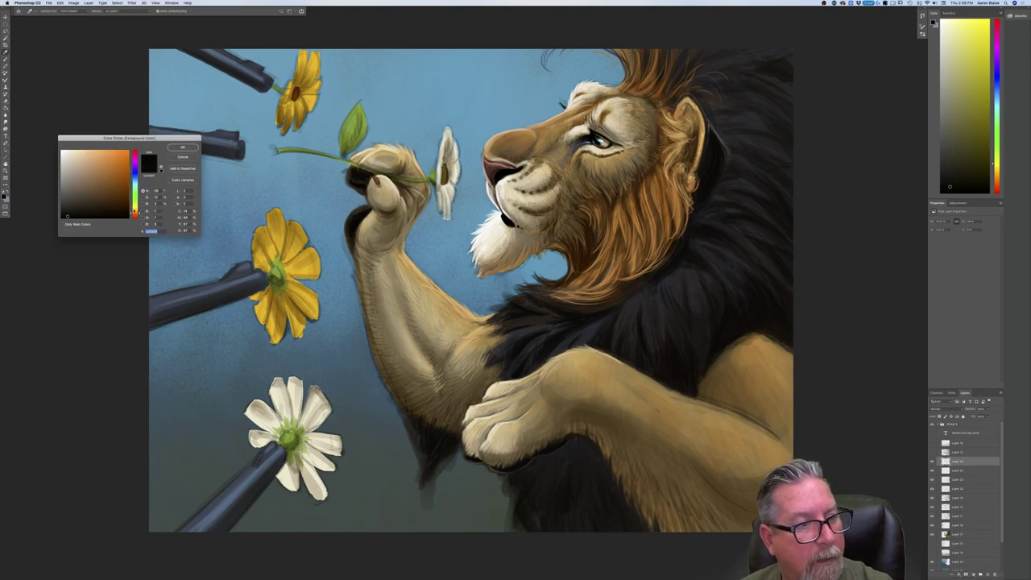
left_click(173, 150)
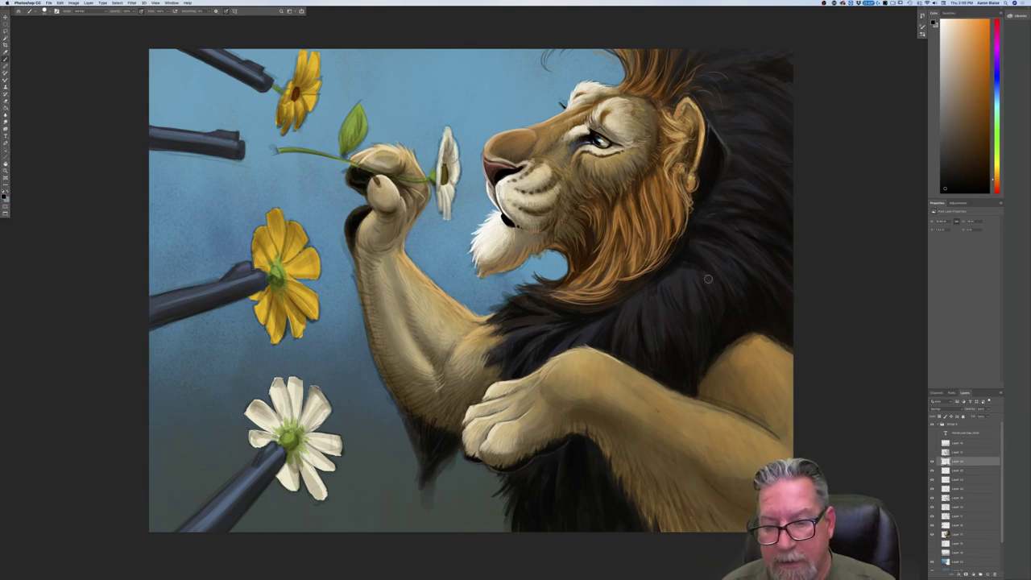
Sample the dark mane, shift the brush colour to a muted blue-grey, and paint highlight strands through the black mane on a new layer.
left_click(4, 196)
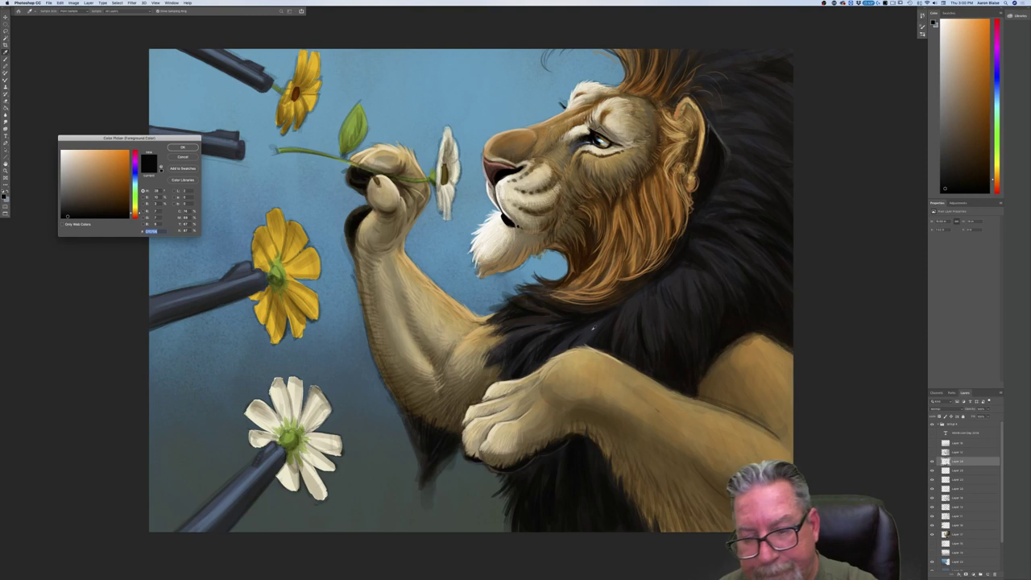
left_click(587, 327)
left_click(76, 196)
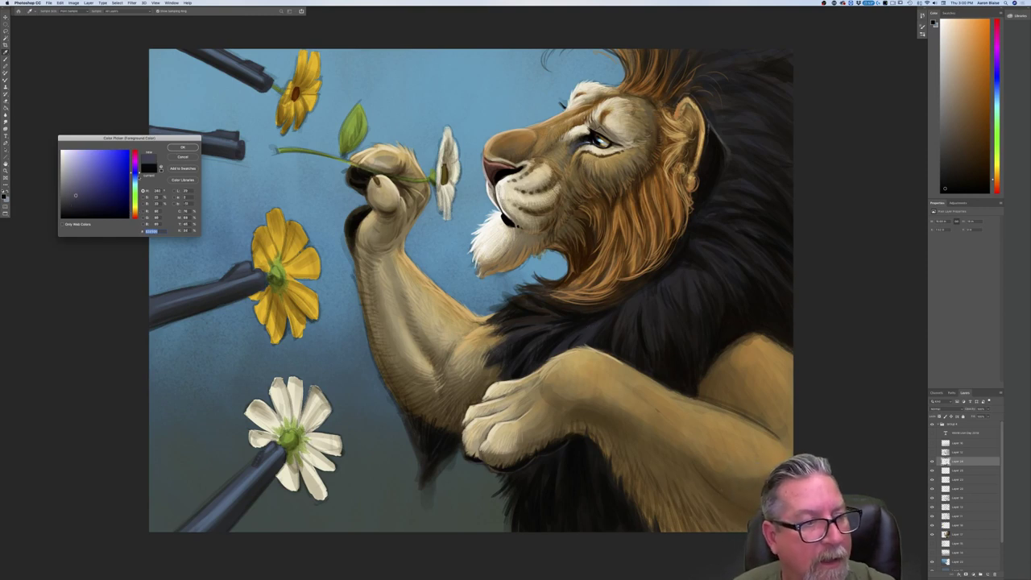
left_click(183, 148)
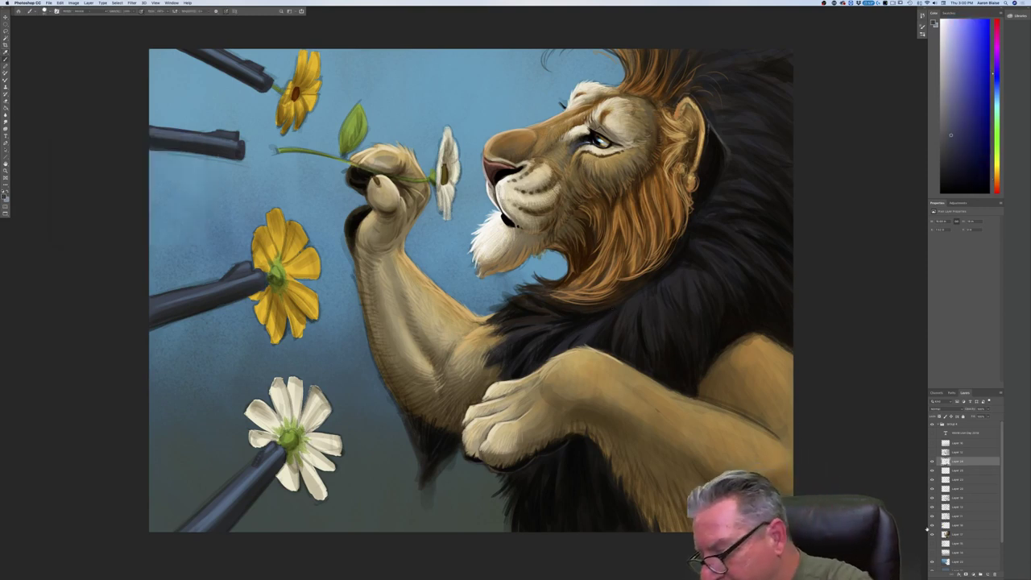
left_click(986, 574)
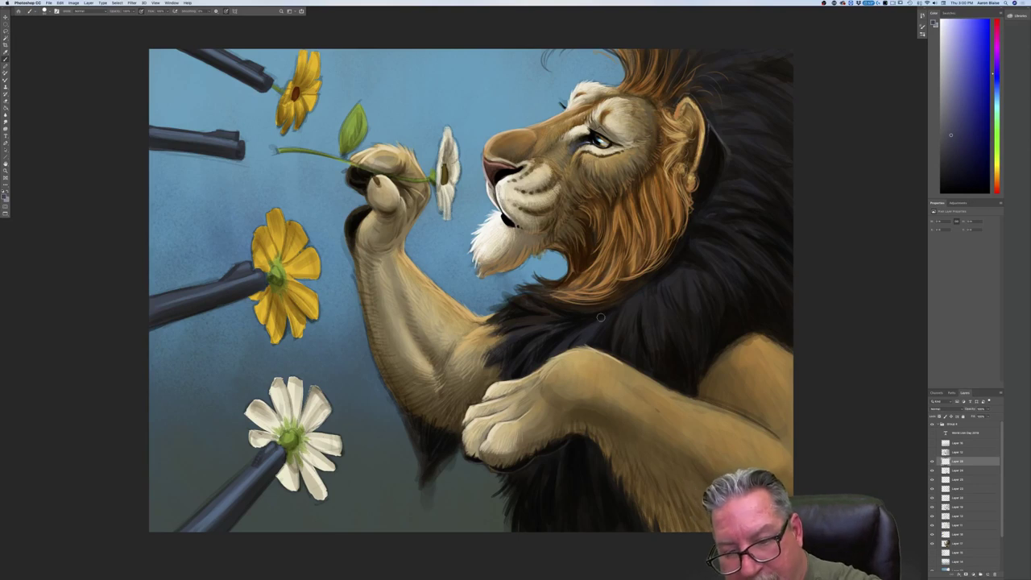
mouse_move(582, 329)
left_mouse_down()
mouse_move(597, 324)
mouse_move(574, 339)
mouse_move(615, 312)
mouse_move(589, 319)
left_mouse_up()
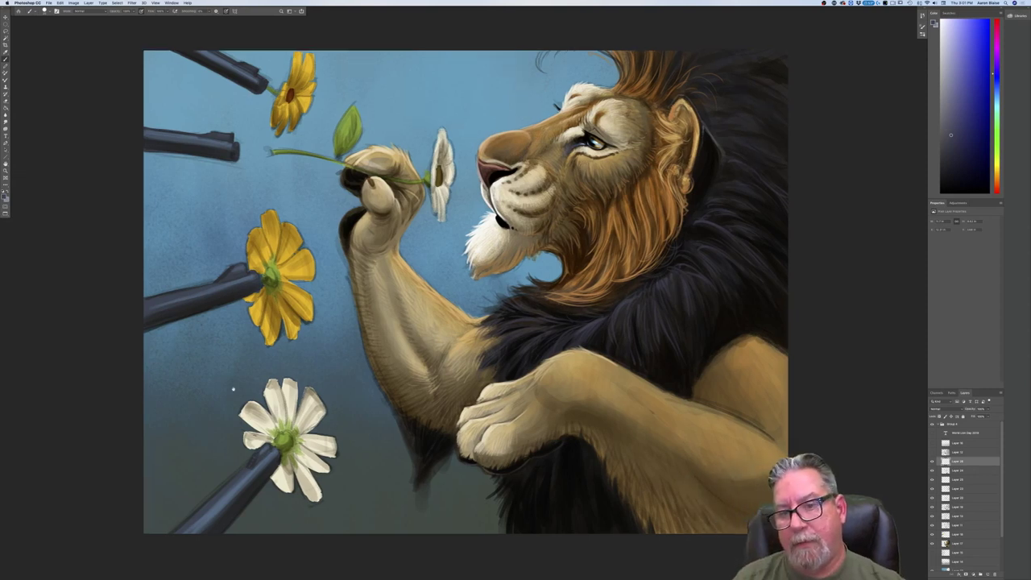
left_click_drag(234, 389, 40, 424)
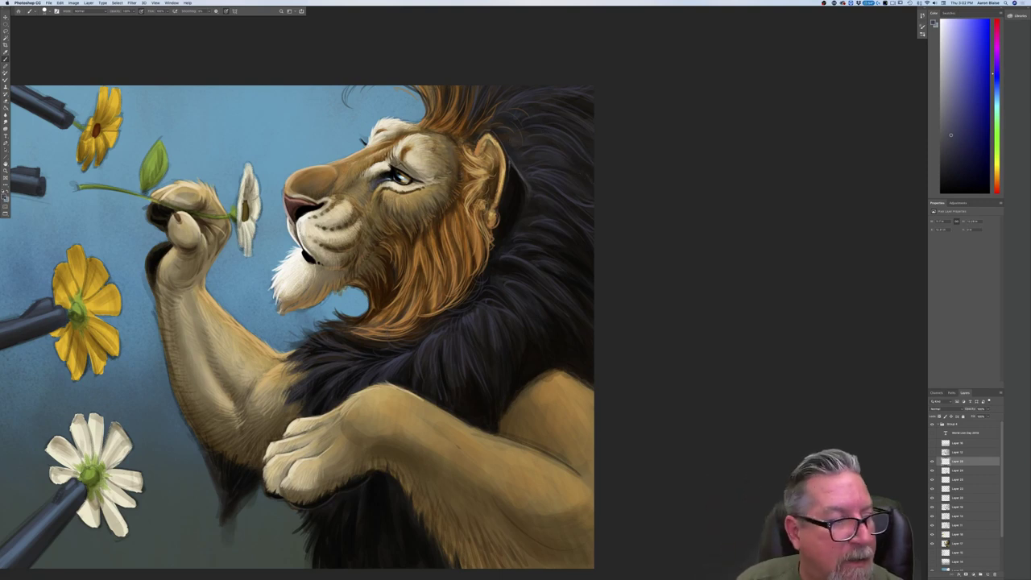
On the layer beneath the new highlights, sample a near-black from the mane and paint dark gaps between strands behind the ear.
left_click(4, 197)
left_click(188, 154)
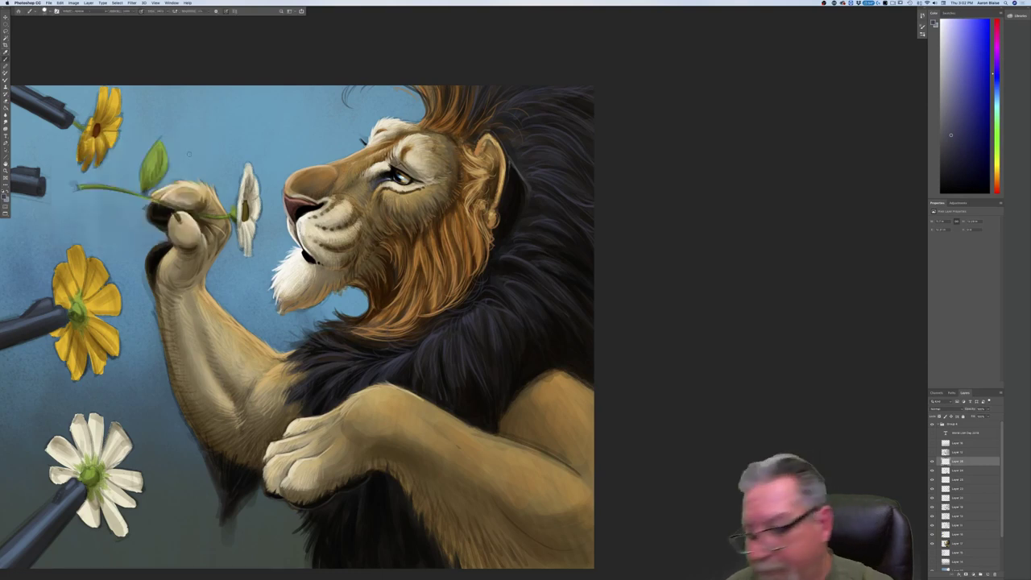
left_click(958, 470)
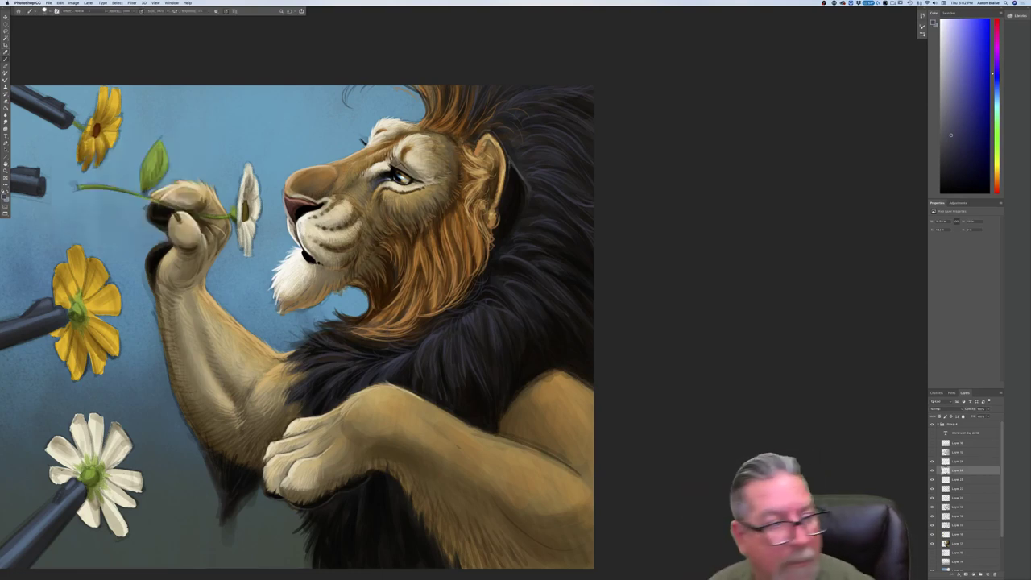
left_click(4, 195)
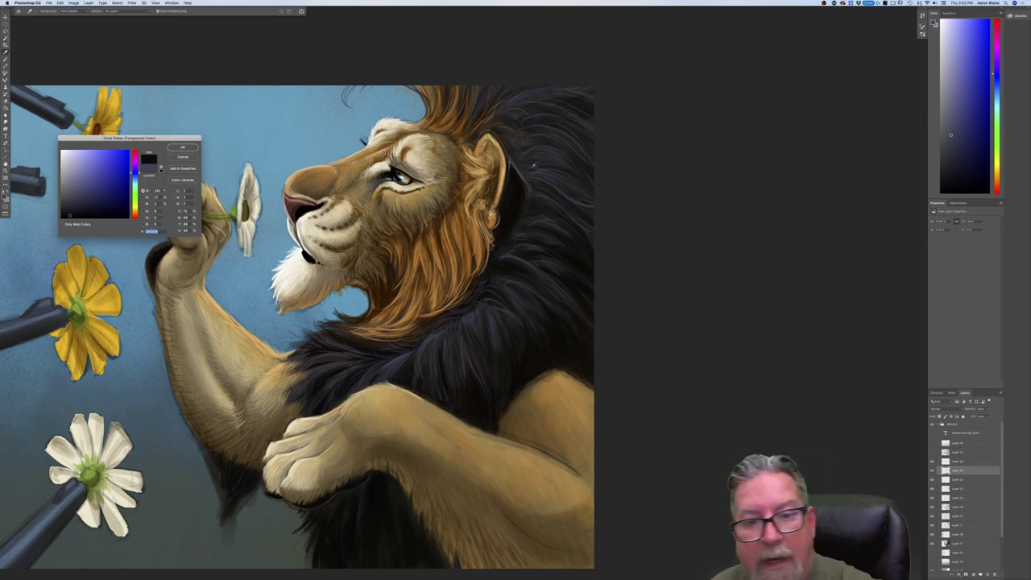
key("Return")
key("b")
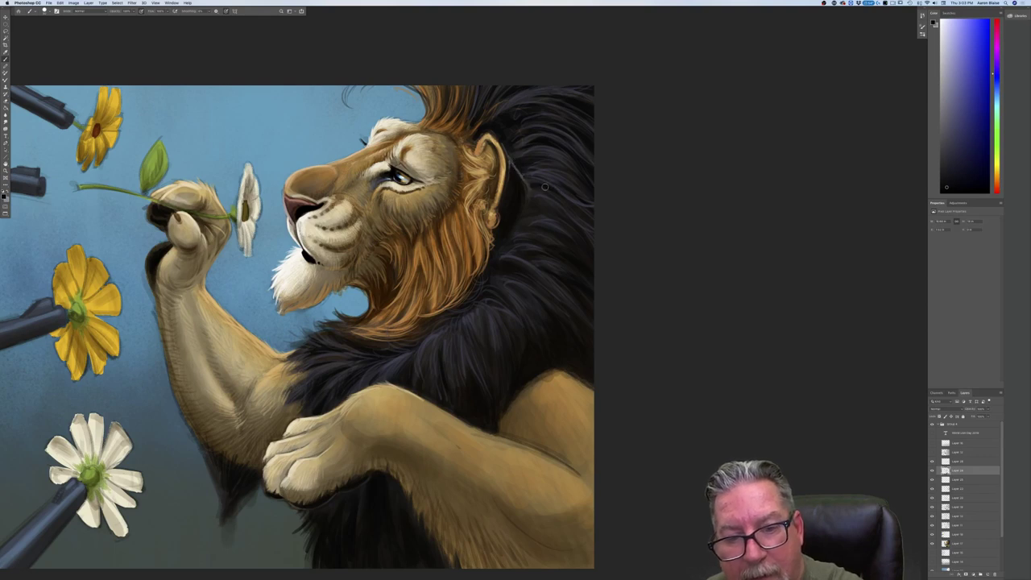
key("super+minus")
key("super+minus")
key("super+minus")
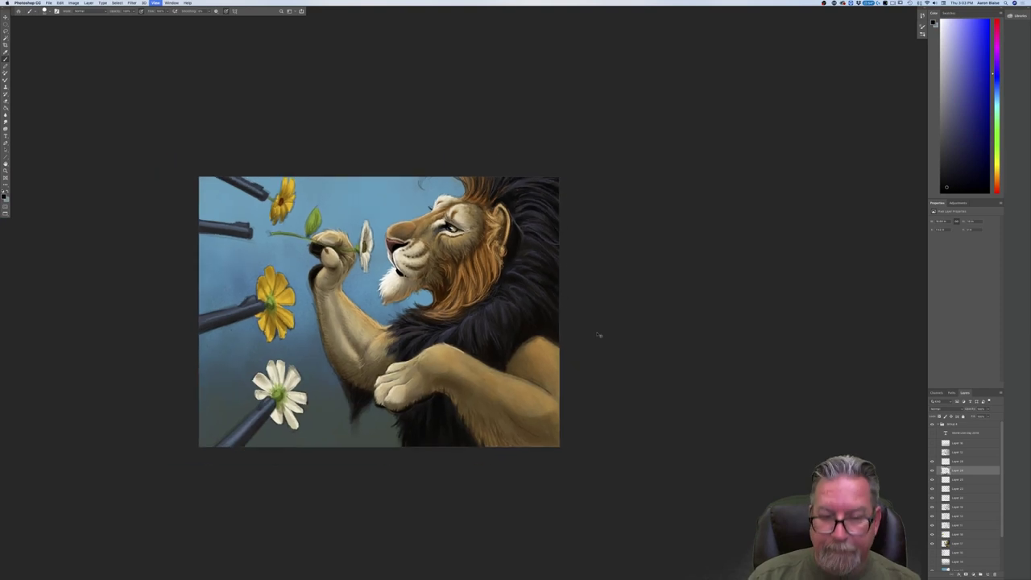
key("super+equal")
key("super+equal")
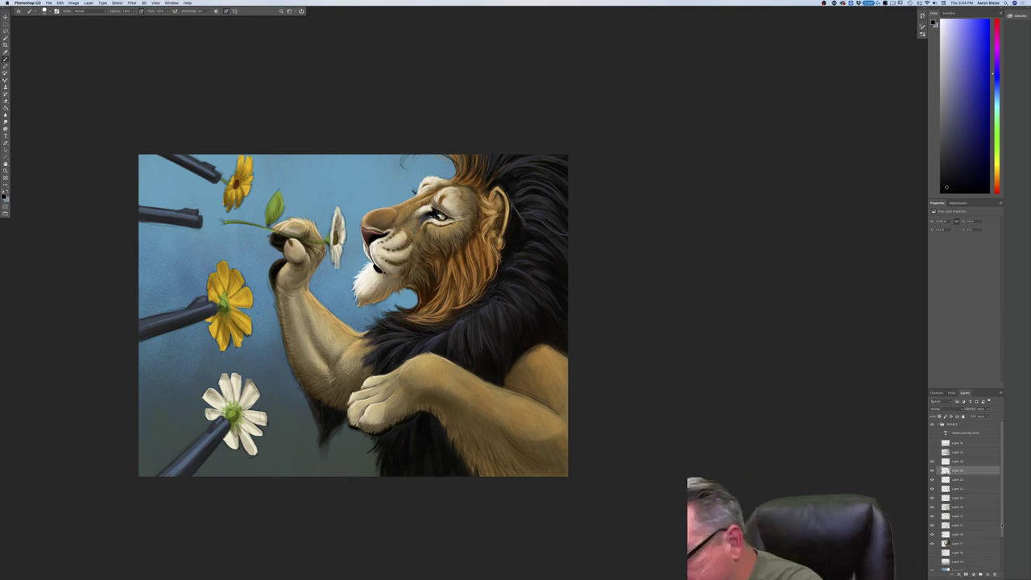
Hide the flower painting's group, view the World Lion Day 2019 sketch in the bottom group, and restore the original group visibility.
scroll(966, 496, "down", 5)
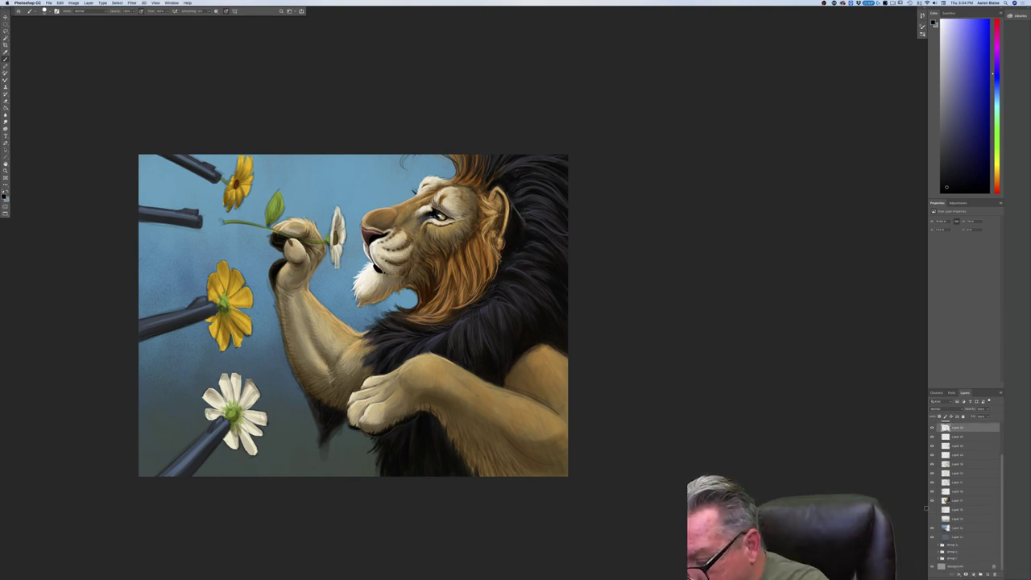
scroll(1001, 496, "up", 3)
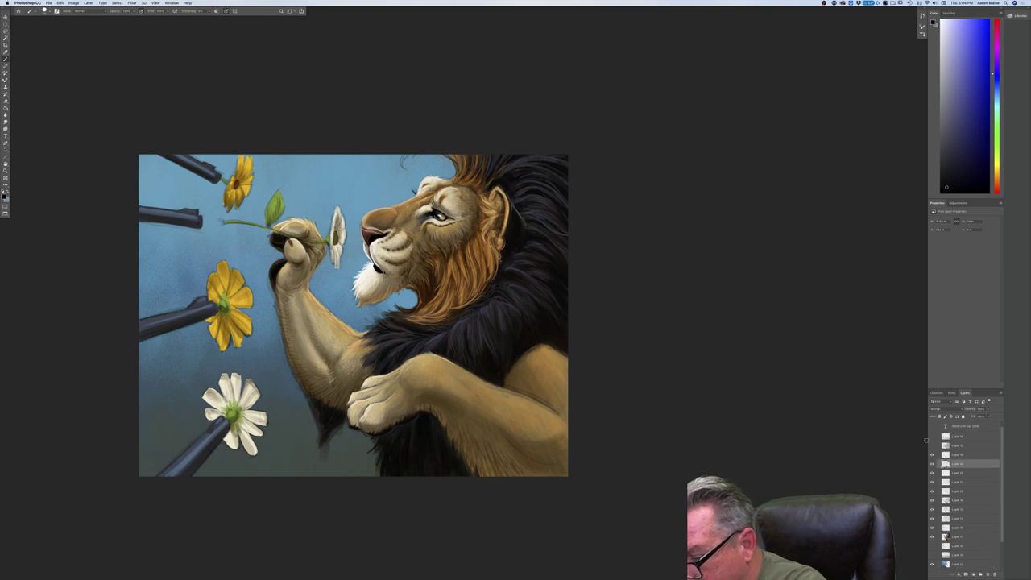
scroll(1000, 448, "up", 1)
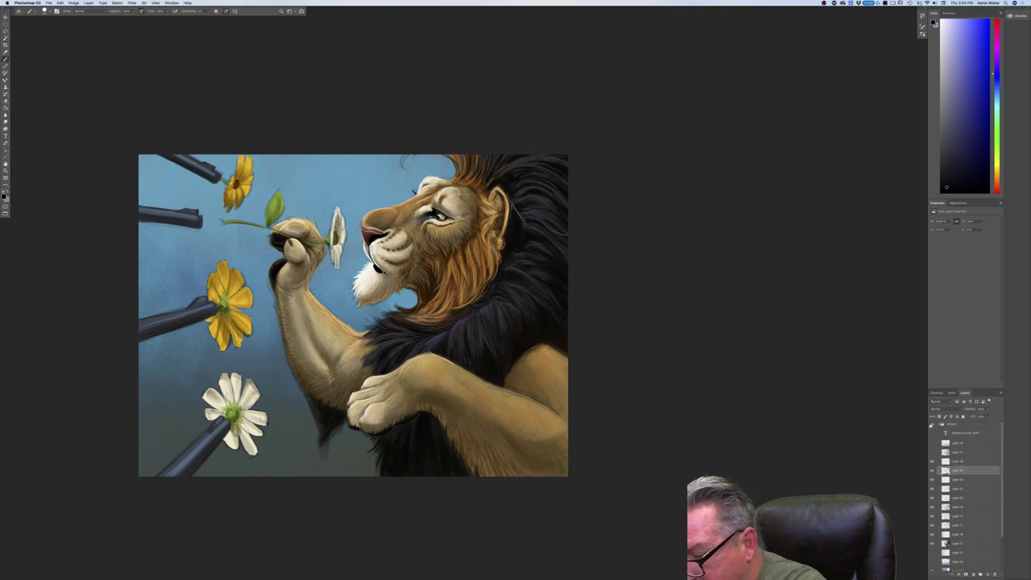
left_click(933, 425)
left_click_drag(1001, 482, 1001, 516)
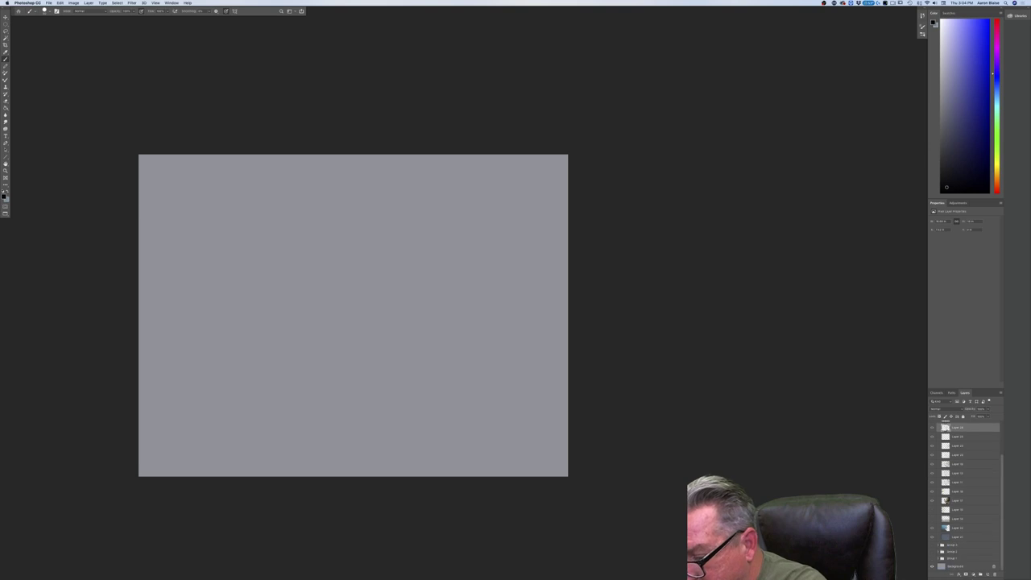
left_click(931, 560)
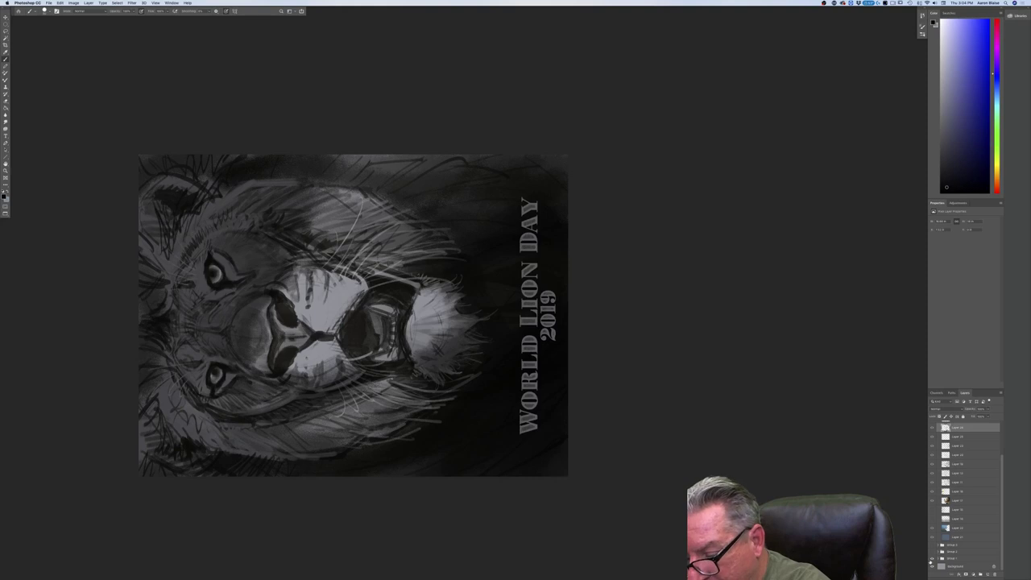
left_click(932, 559)
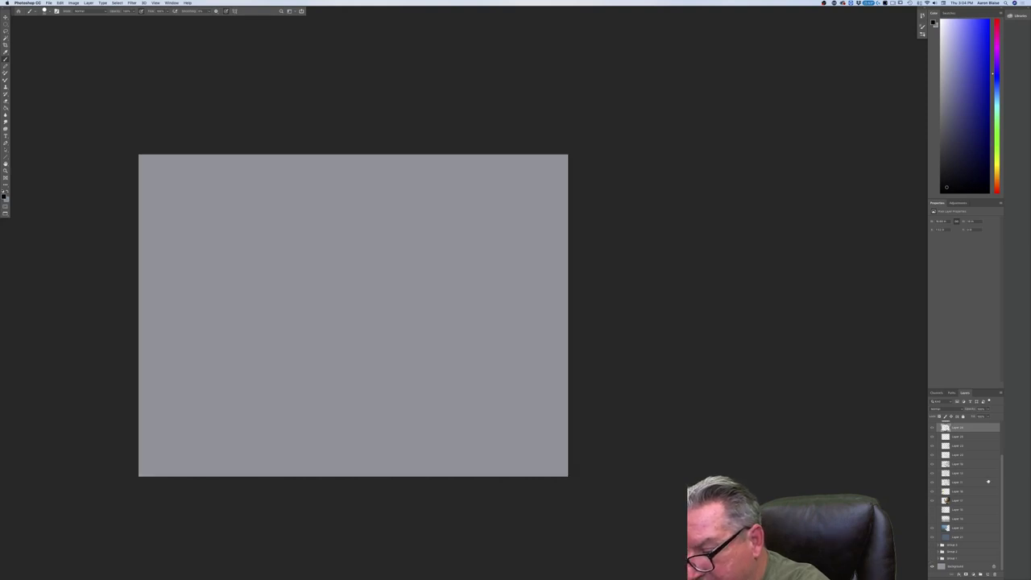
scroll(1002, 476, "up", 5)
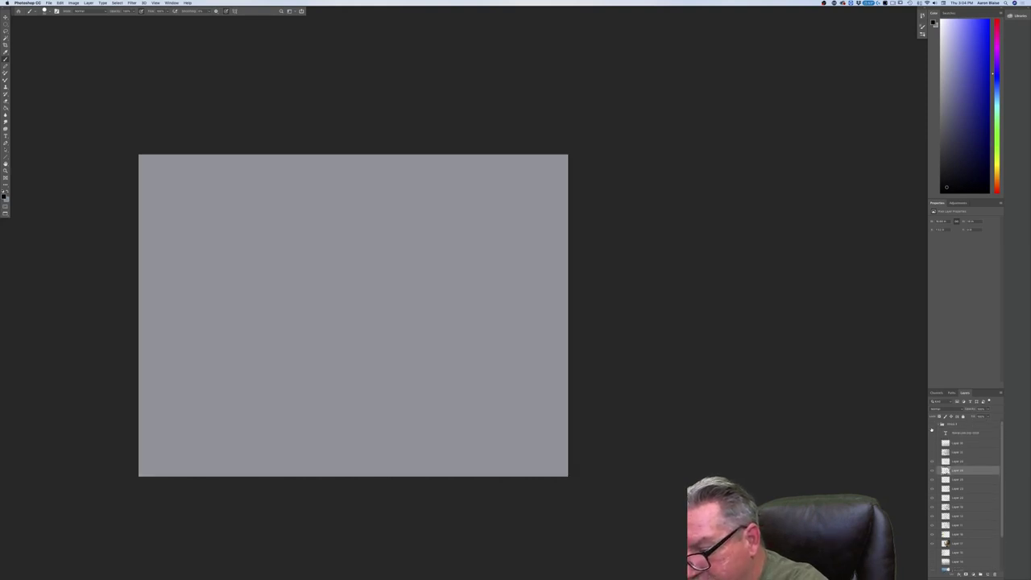
left_click(931, 425)
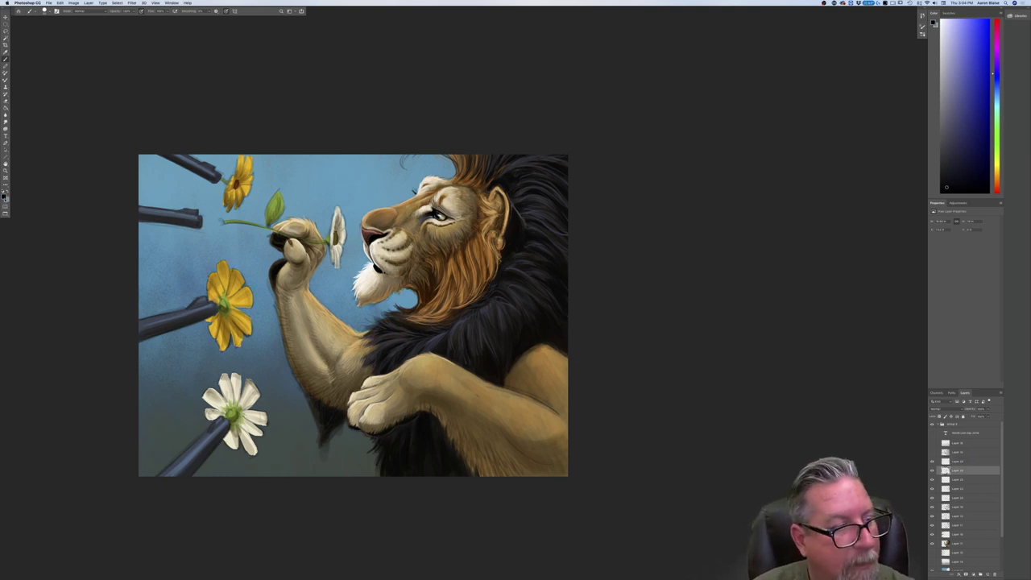
Sample the foreleg's tan, lighten it to a soft beige, and brush highlights along the upper edge of the resting foreleg.
left_click(4, 196)
left_click(520, 415)
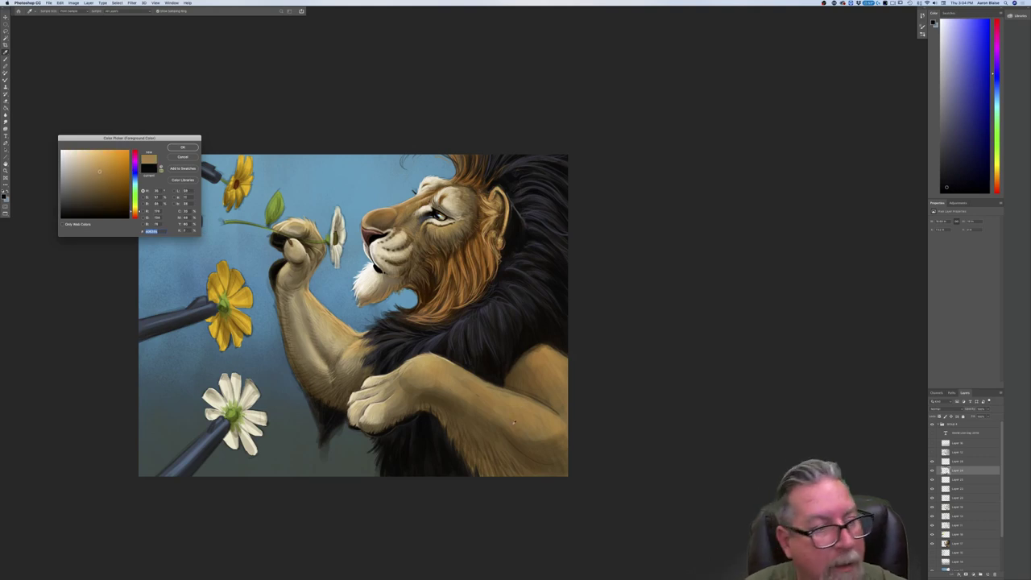
left_click(84, 166)
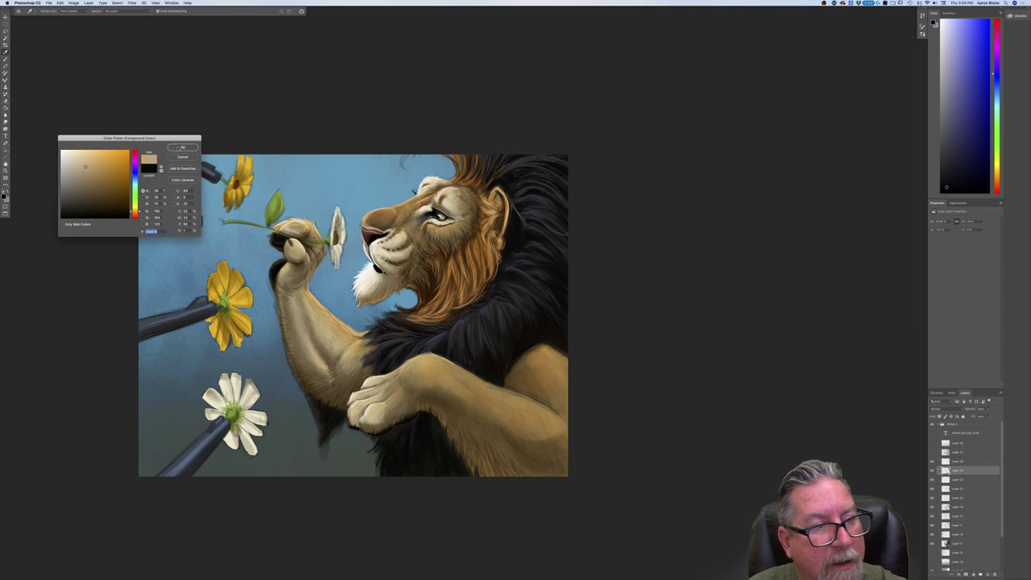
key("Return")
mouse_move(538, 401)
left_mouse_down()
mouse_move(562, 417)
mouse_move(471, 374)
left_mouse_up()
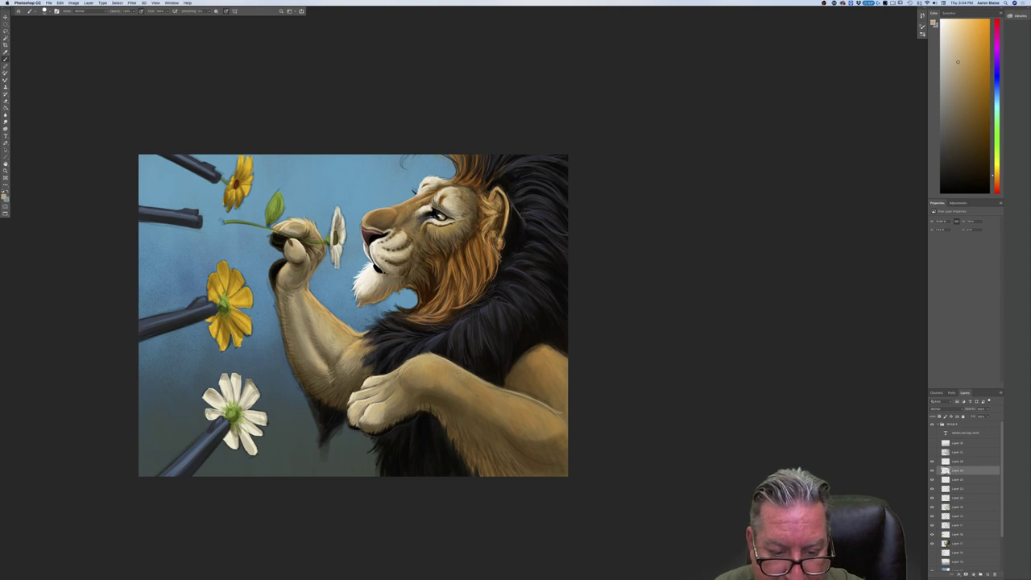
left_click_drag(508, 393, 500, 388)
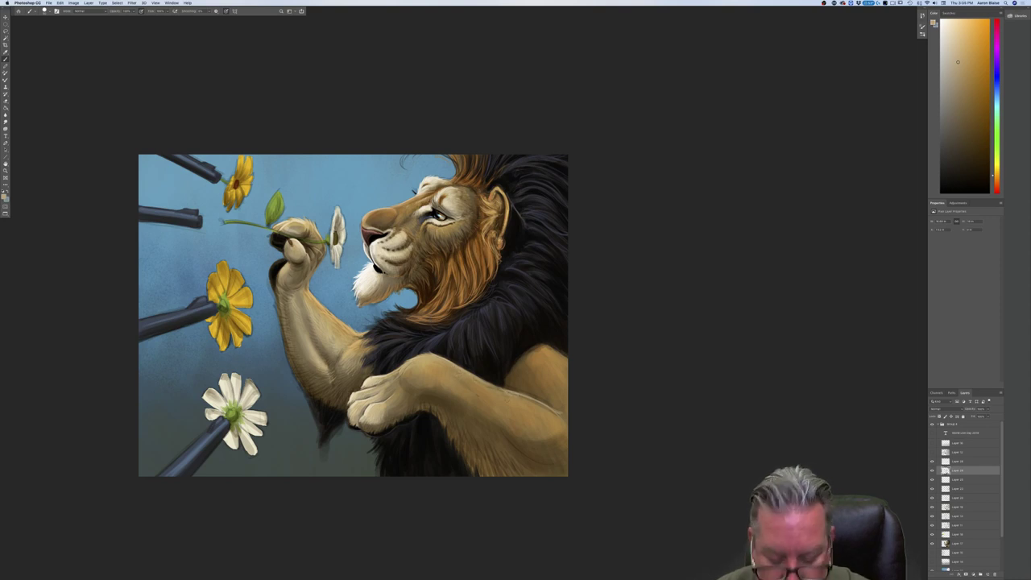
Return to the mane highlight layer, lighten the brush colour to a pale cream, and paint fine fur highlights along the resting foreleg.
key("super+plus")
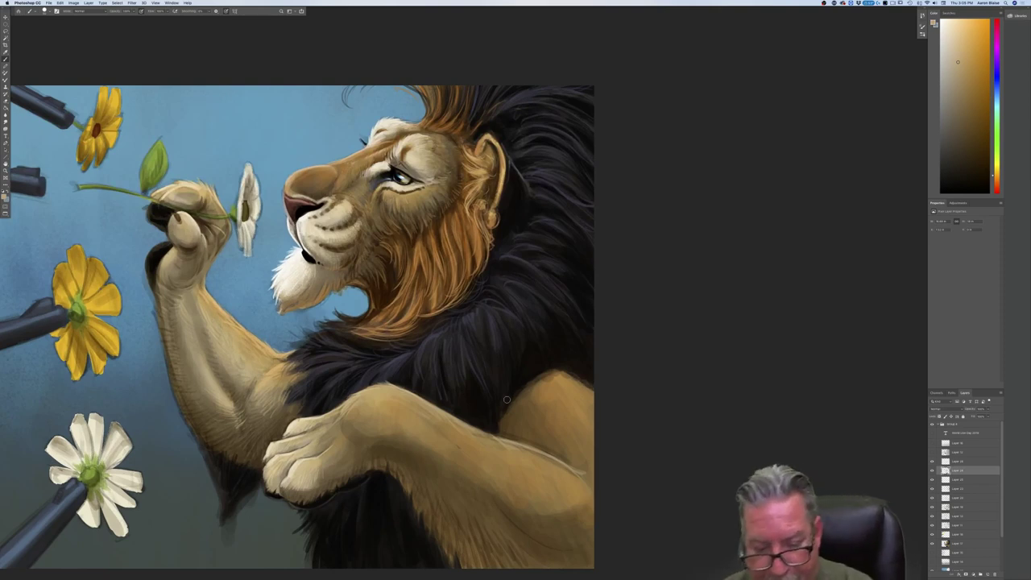
left_click(959, 517)
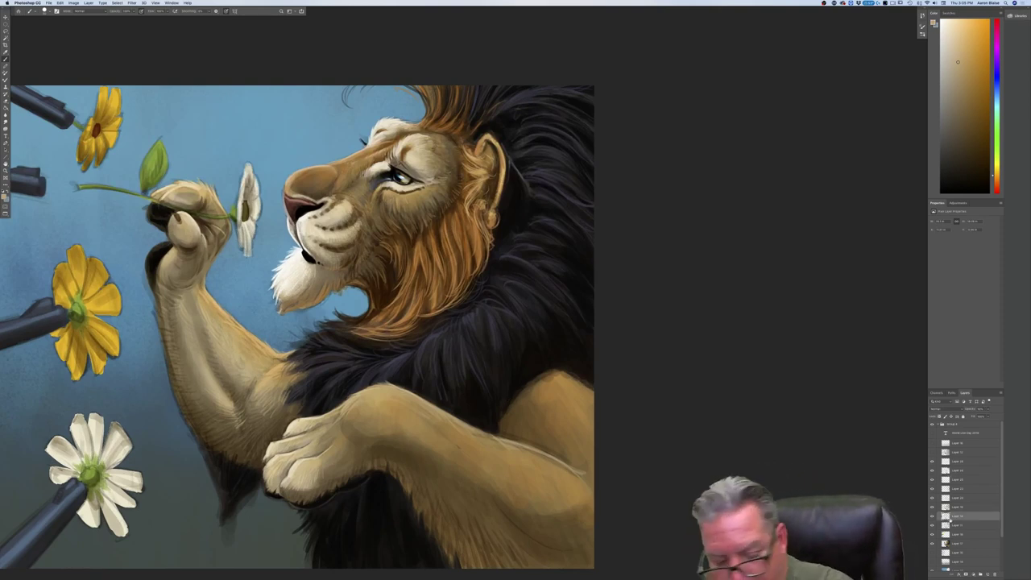
left_click(954, 526)
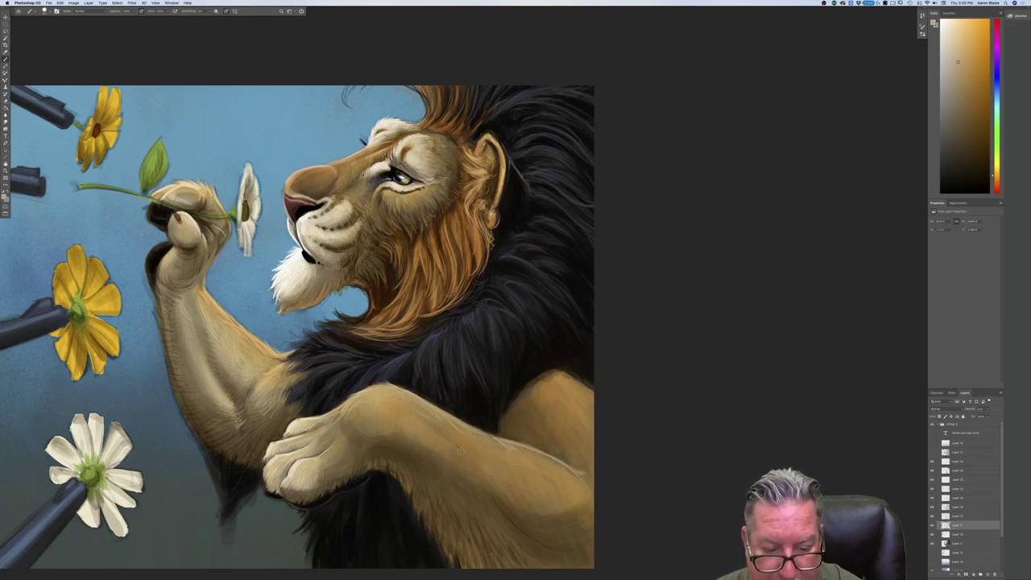
key("alt+bracketright")
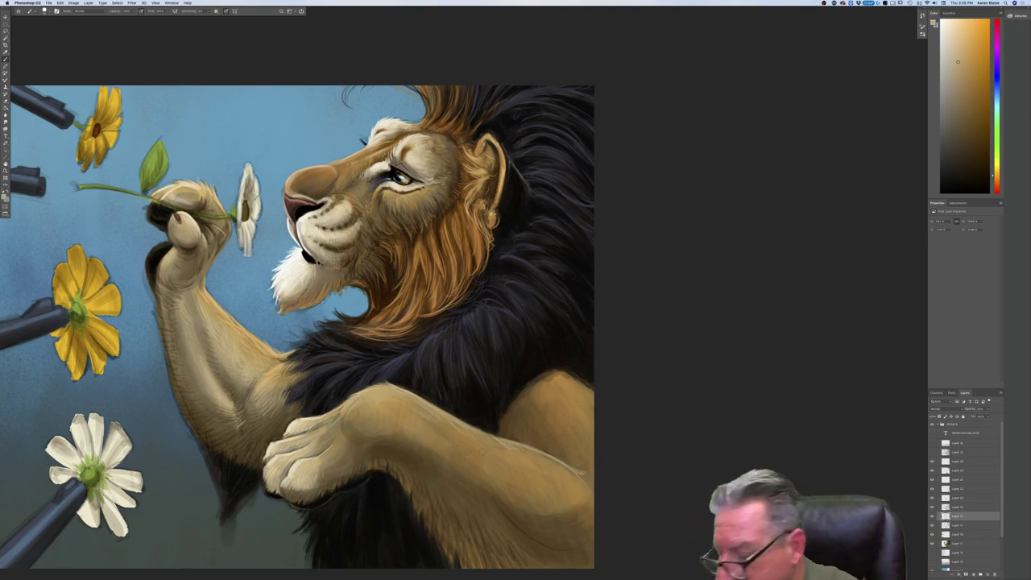
left_click(967, 461)
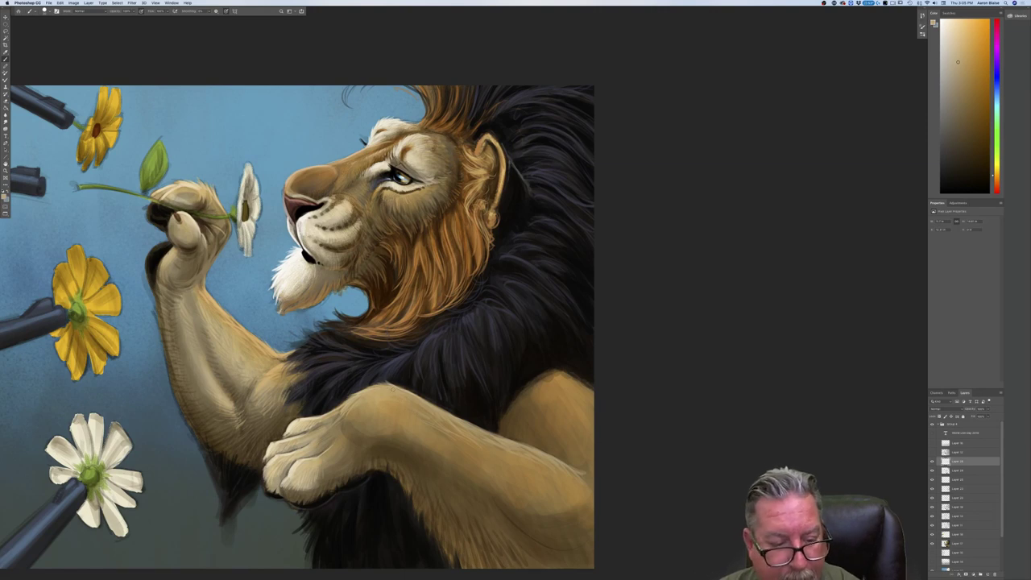
left_click(4, 197)
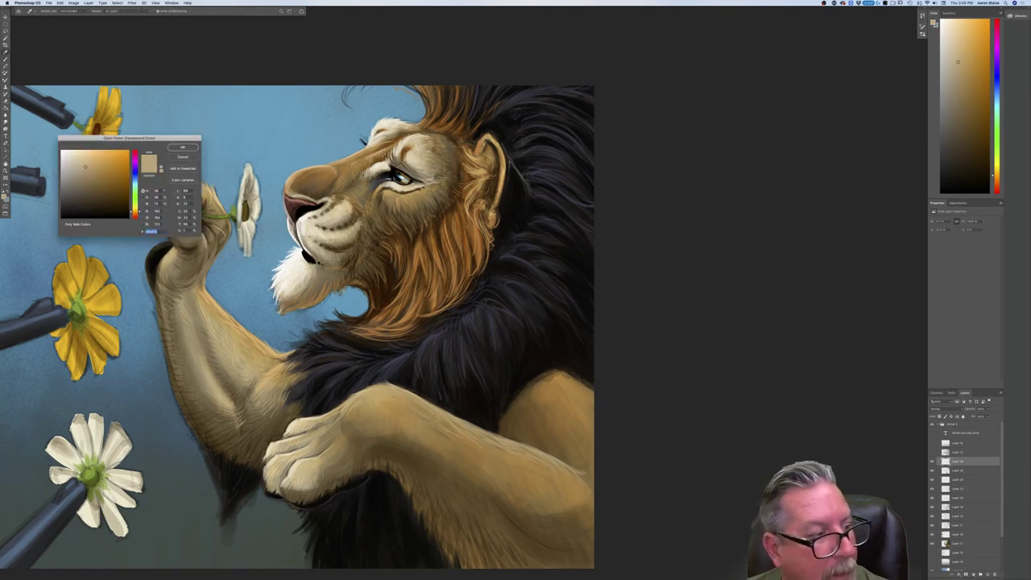
left_click_drag(85, 167, 82, 158)
left_click(179, 149)
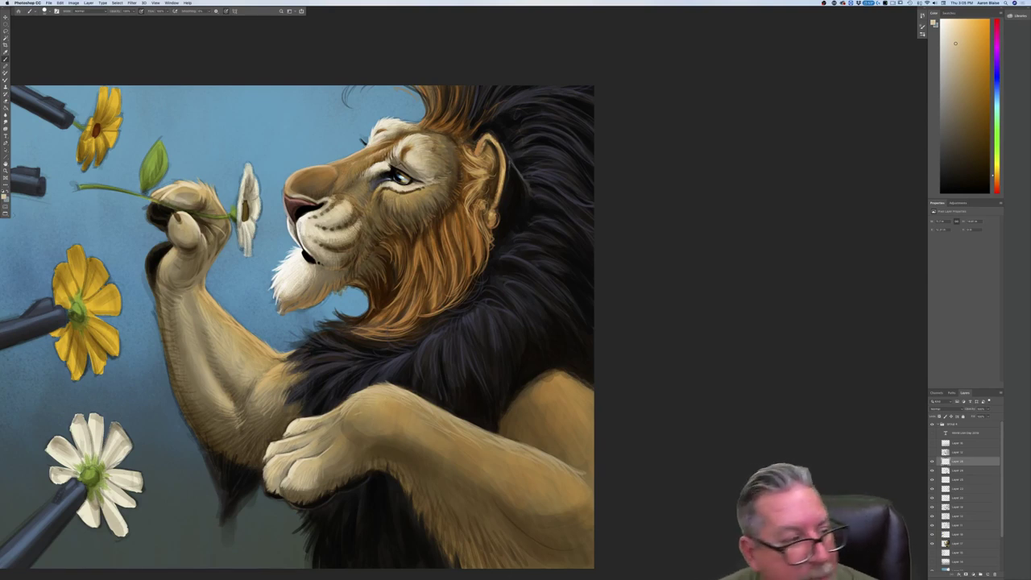
Change the brush colour to a light golden tan and paint short fur strokes along the hind leg's upper edge against the mane.
left_click(4, 196)
left_click(98, 161)
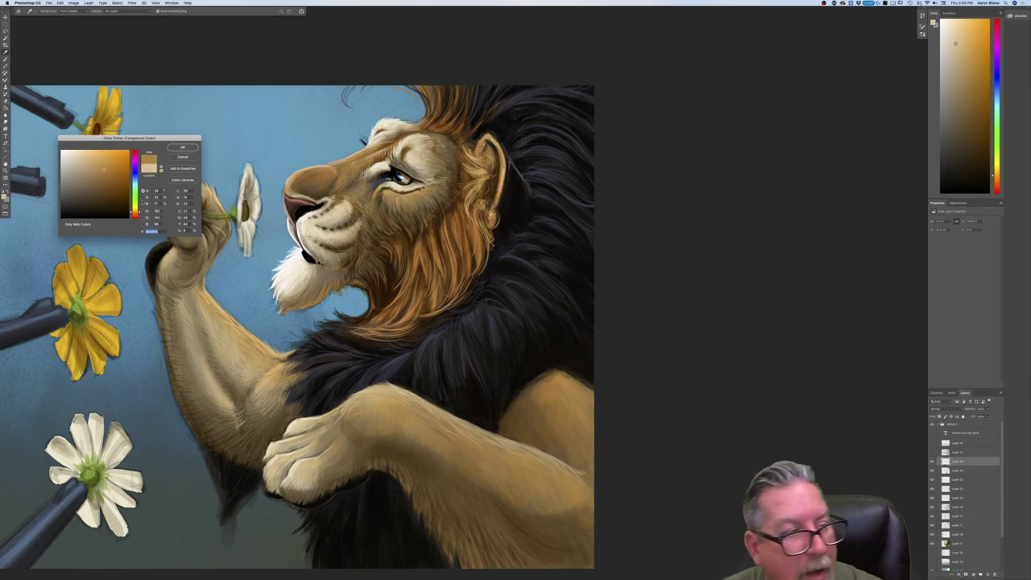
left_click(94, 160)
left_click(180, 148)
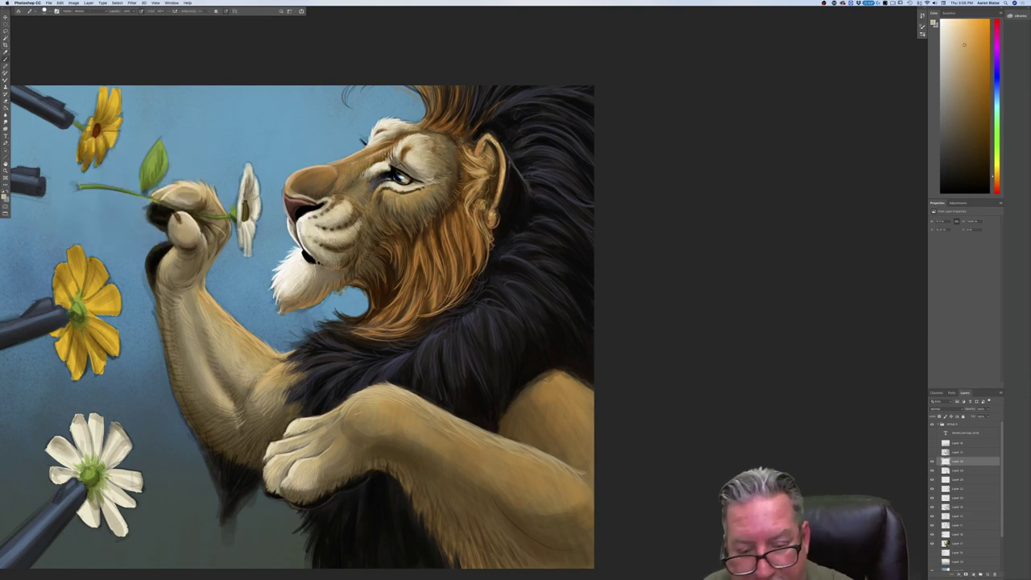
mouse_move(551, 371)
left_mouse_down()
mouse_move(571, 369)
mouse_move(591, 385)
mouse_move(548, 369)
mouse_move(516, 388)
mouse_move(536, 381)
left_mouse_up()
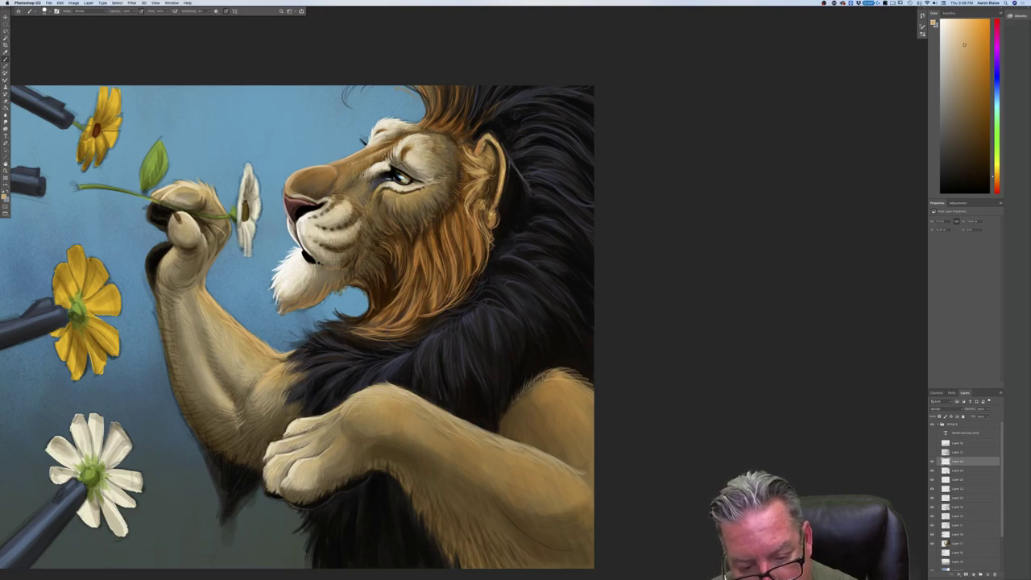
mouse_move(540, 380)
left_mouse_down()
mouse_move(516, 388)
mouse_move(499, 419)
left_mouse_up()
Change the brush colour to a dark brown and paint shading over the fur along the hind leg's edge against the mane.
left_click(3, 197)
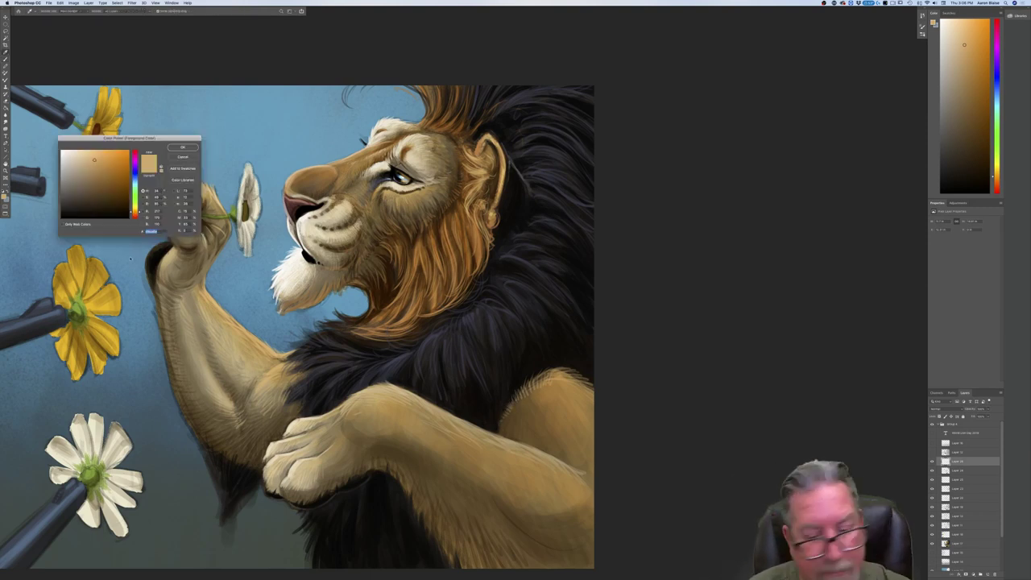
left_click(102, 195)
key("Return")
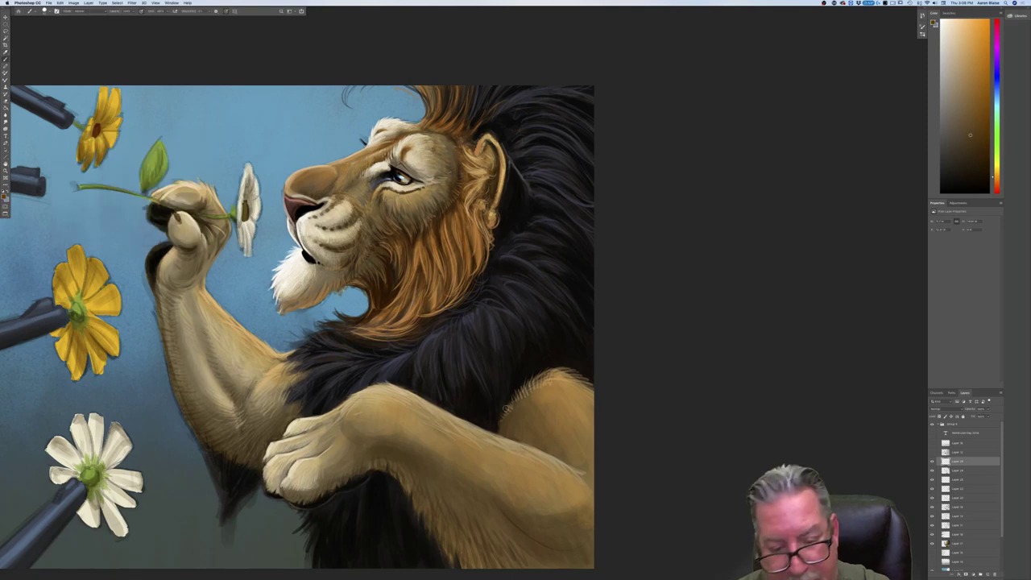
mouse_move(509, 410)
left_mouse_down()
mouse_move(494, 426)
mouse_move(516, 390)
left_mouse_up()
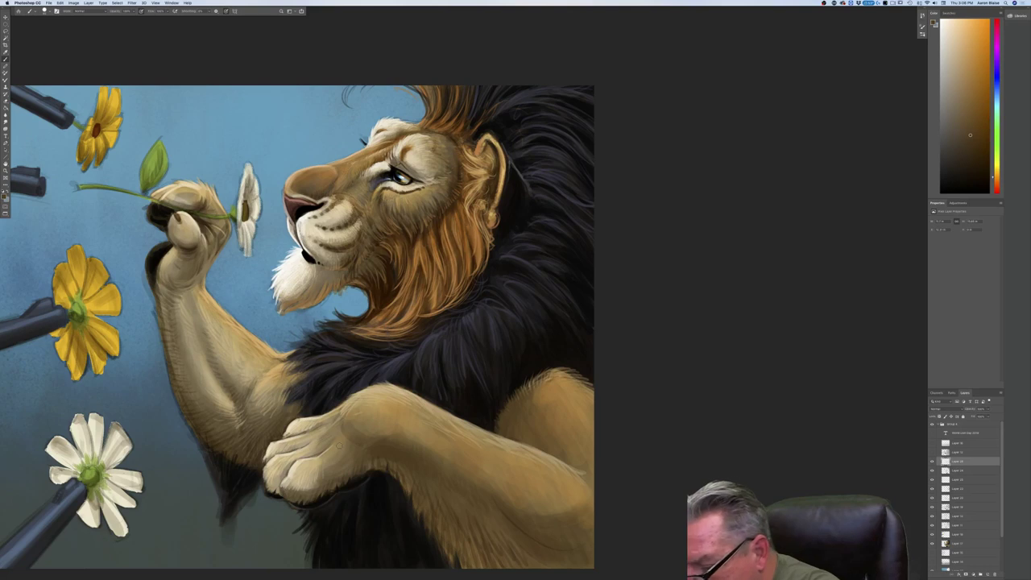
Add a new layer above the fur highlight layer and set its blend mode to Multiply.
right_click(959, 466)
left_click(779, 468)
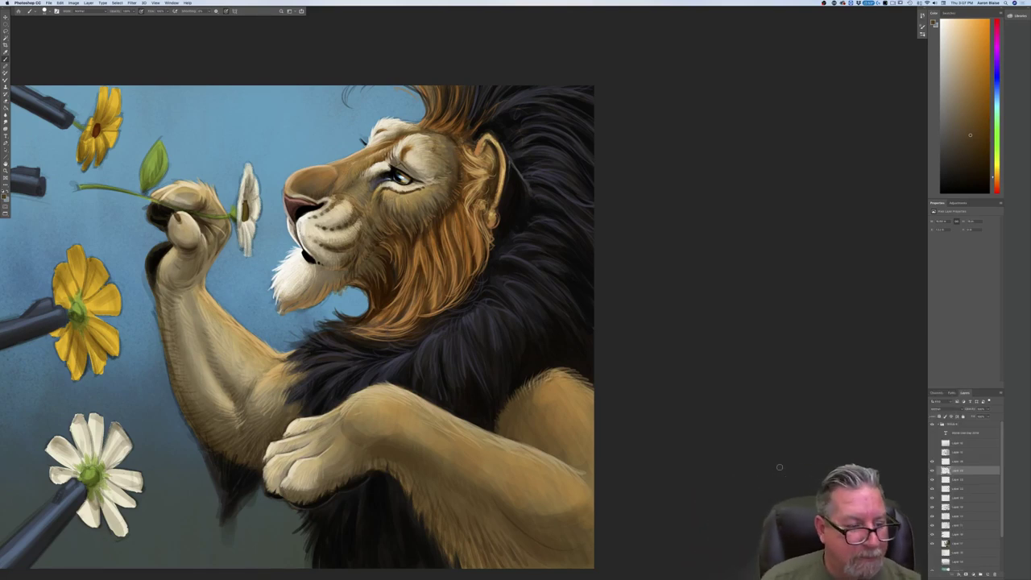
key("super+minus")
key("super+minus")
key("super+minus")
key("super+minus")
key("super+equal")
key("super+equal")
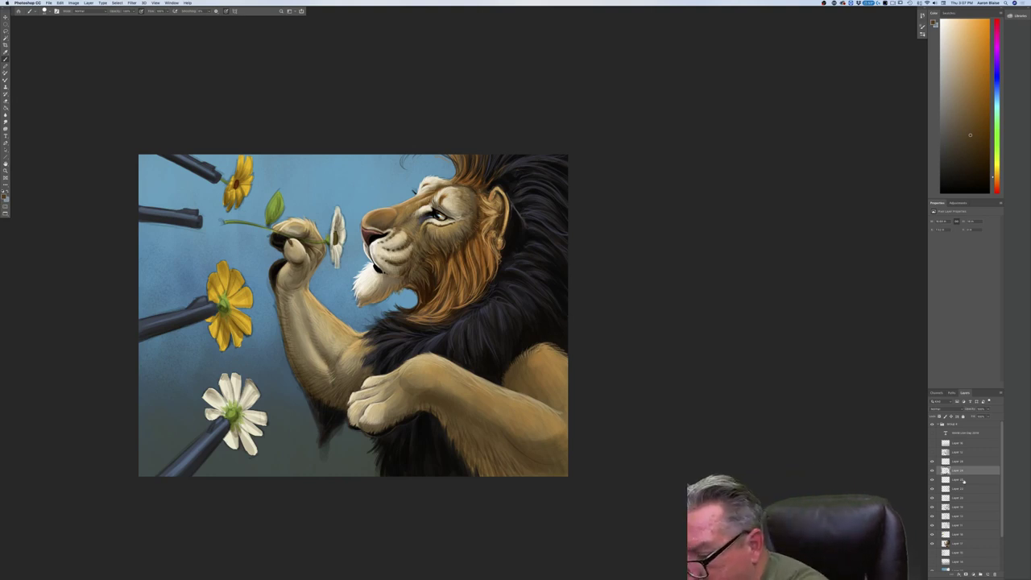
left_click(964, 461)
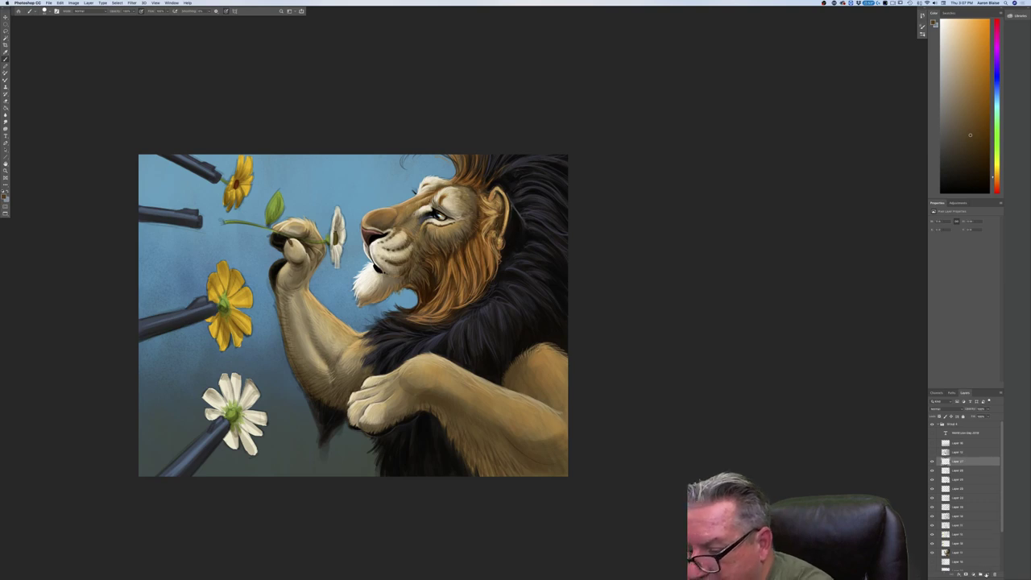
left_click(944, 409)
left_click(937, 424)
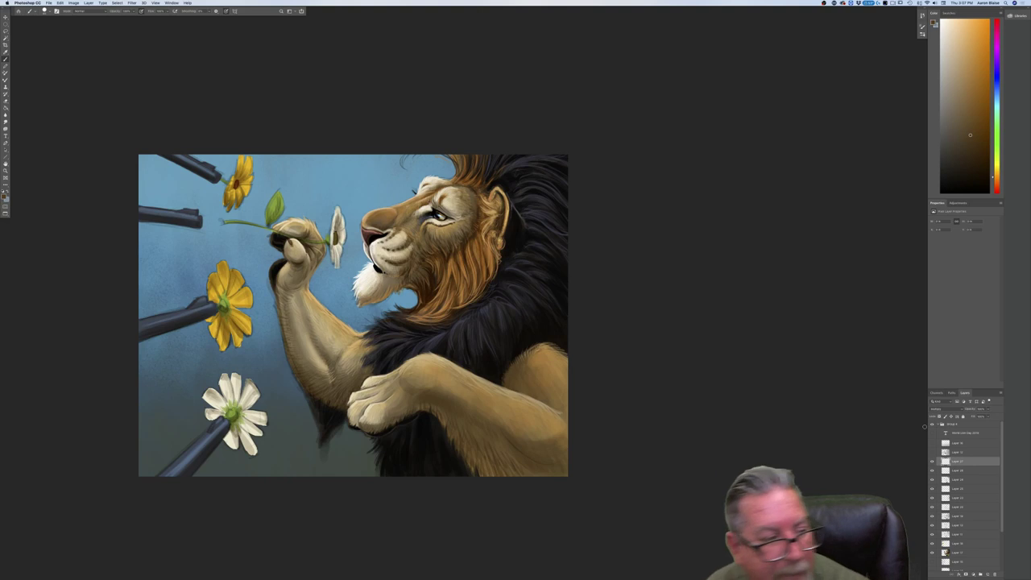
Choose a slightly lighter golden brown and use the Gradient tool to darken the painting's lower-right and lower-left corners.
left_click(4, 196)
left_click(110, 186)
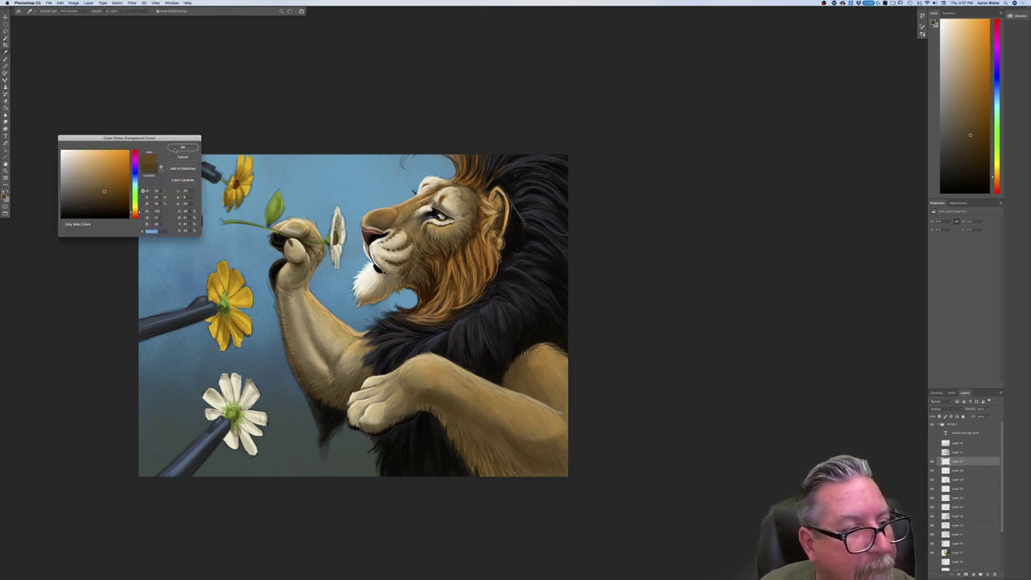
key("Return")
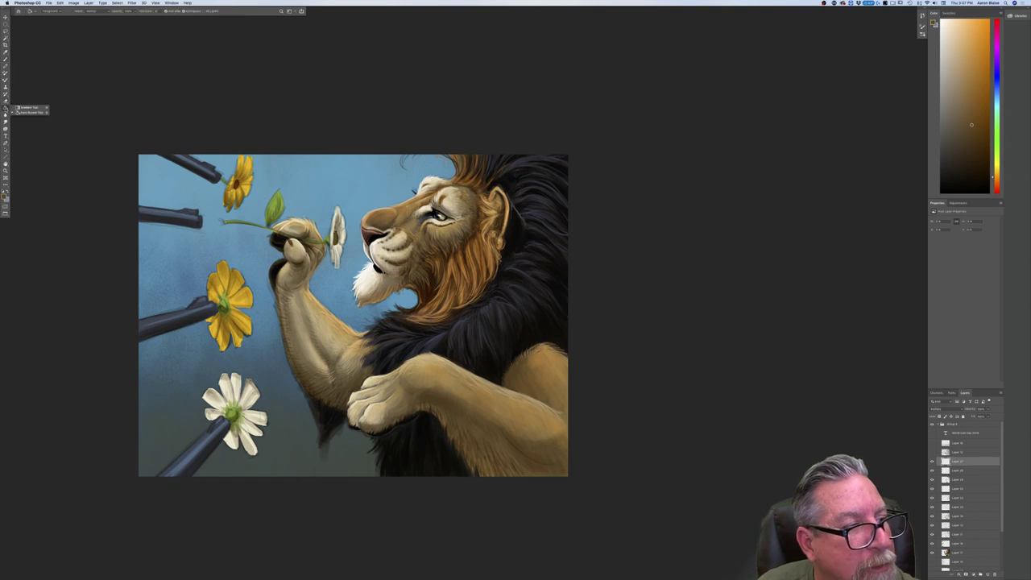
left_click(4, 103)
left_click_drag(493, 481, 402, 295)
mouse_move(494, 487)
left_mouse_down()
mouse_move(419, 302)
mouse_move(452, 412)
mouse_move(426, 322)
left_mouse_up()
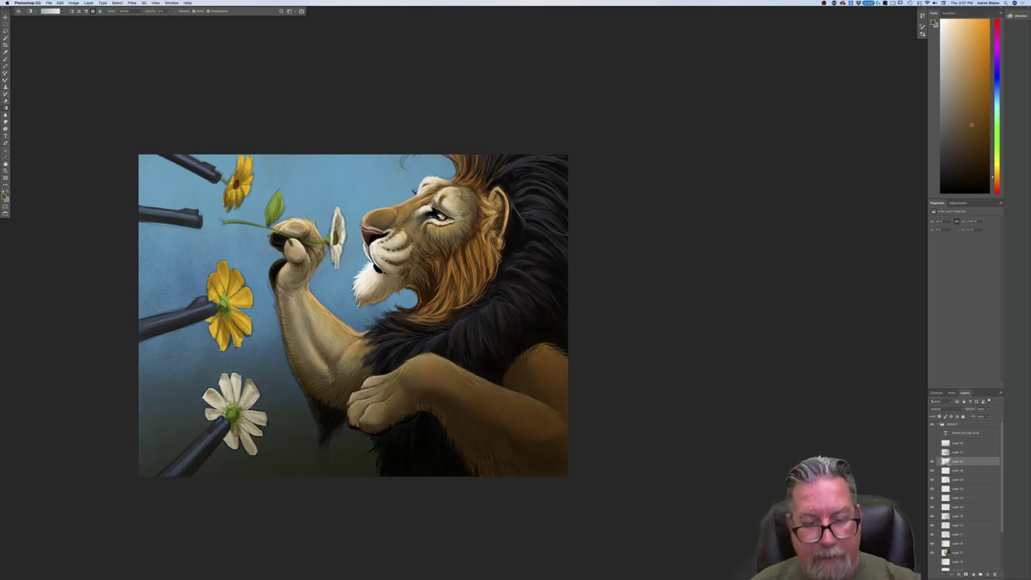
key("super+z")
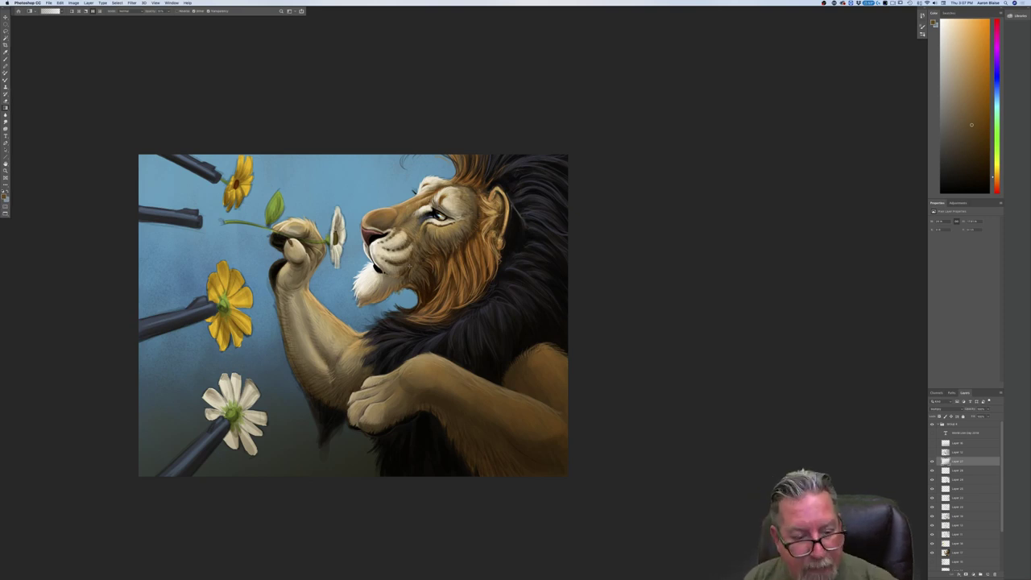
left_click_drag(259, 484, 300, 333)
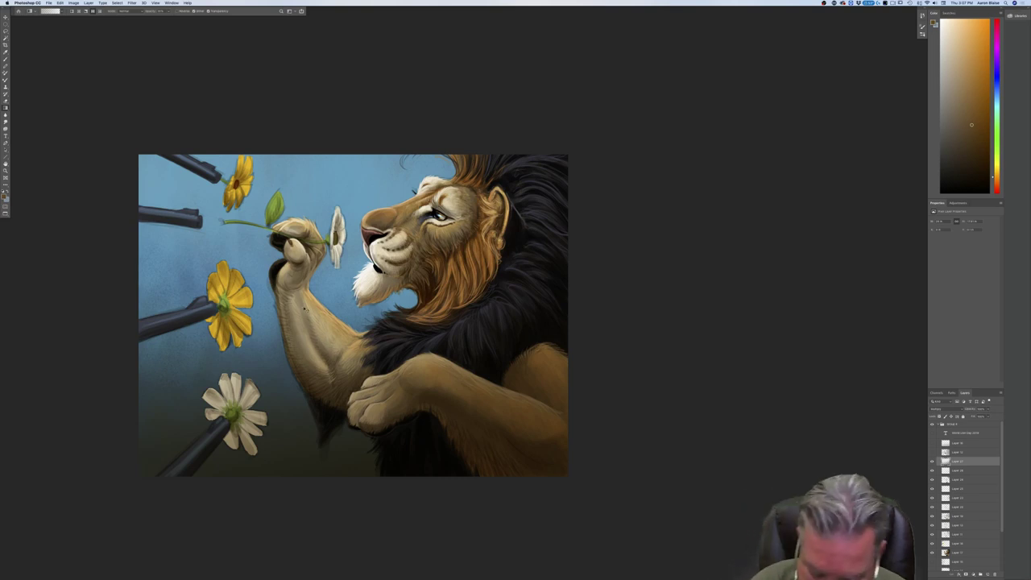
Sample orange from the mane and brush light orange hair strands along the orange mane's lower fringe on a new normal layer.
key("super+equal")
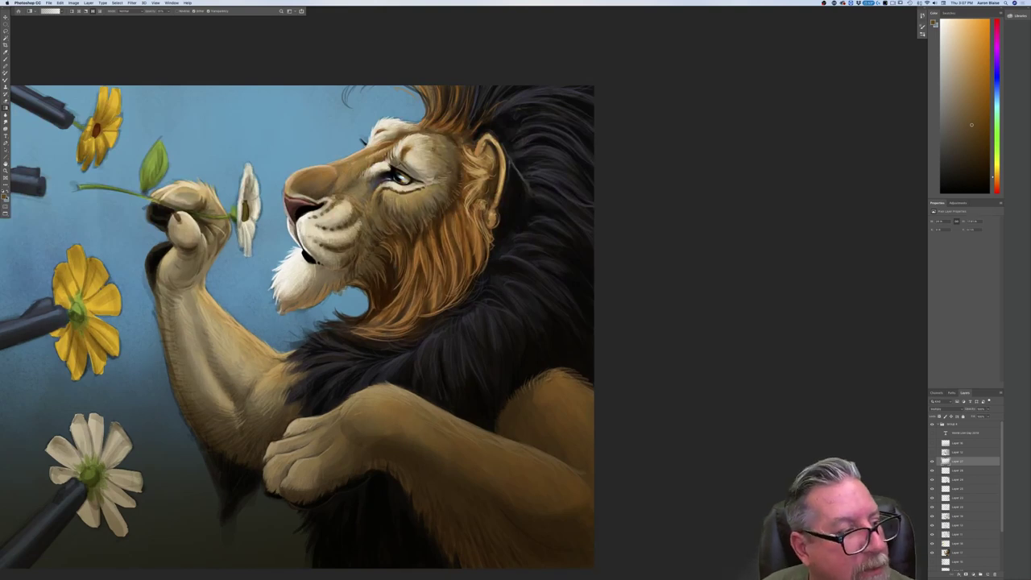
left_click(4, 197)
left_click(411, 315)
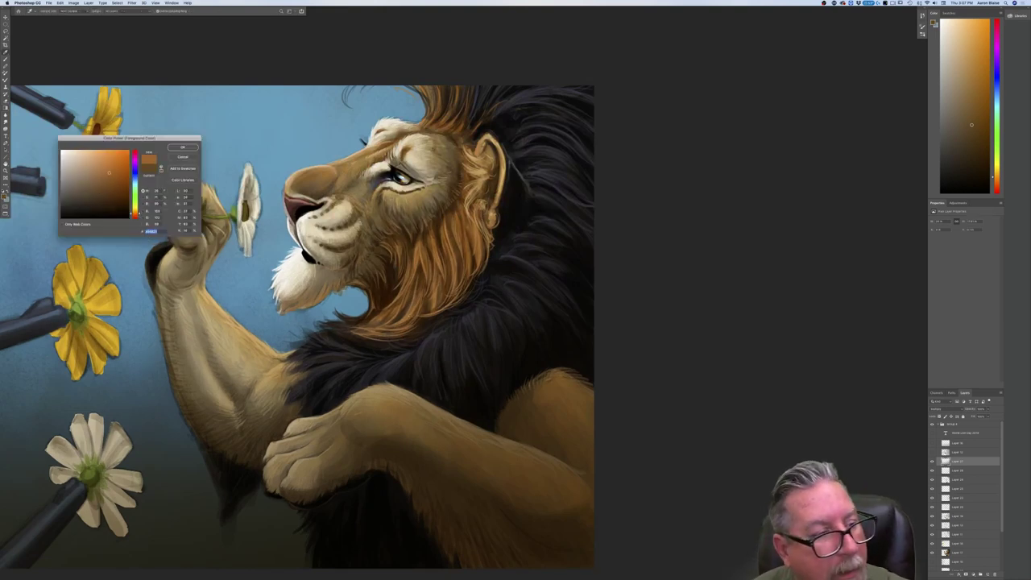
key("Return")
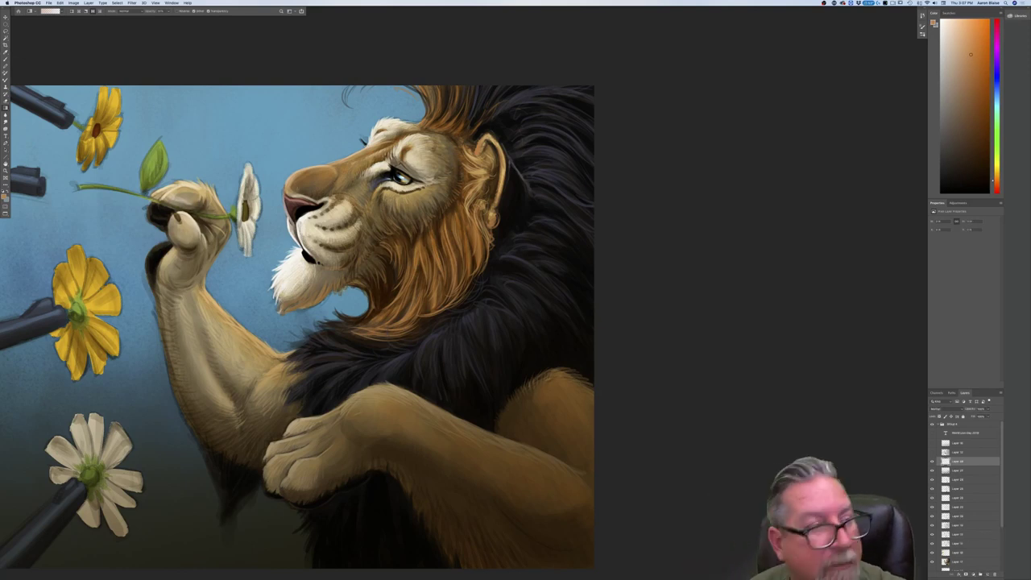
key("b")
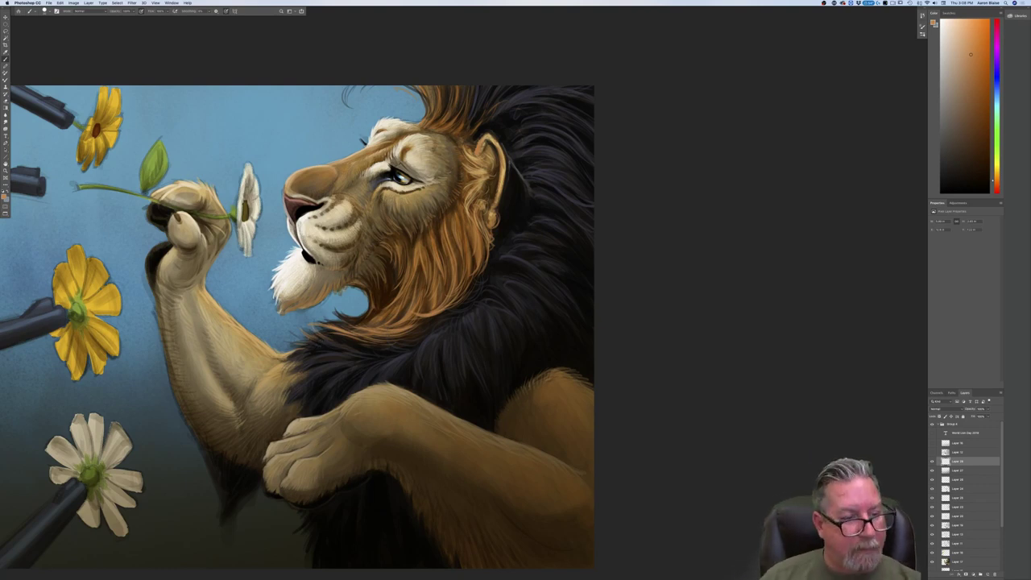
Sample the held daisy, lighten the colour to near white, and brush crisp highlights along its petals.
left_click(4, 197)
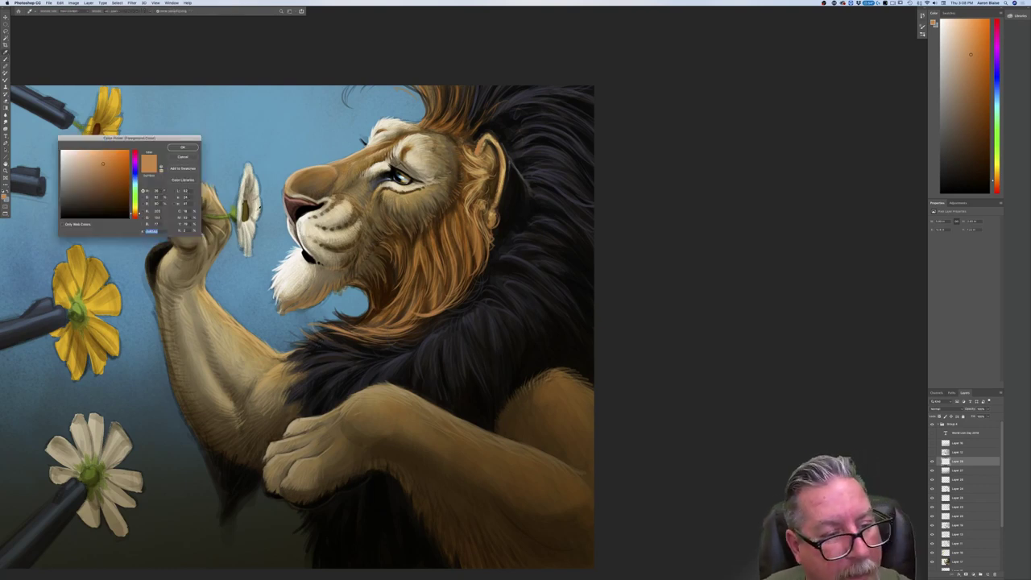
left_click(258, 209)
left_click(62, 152)
left_click(183, 147)
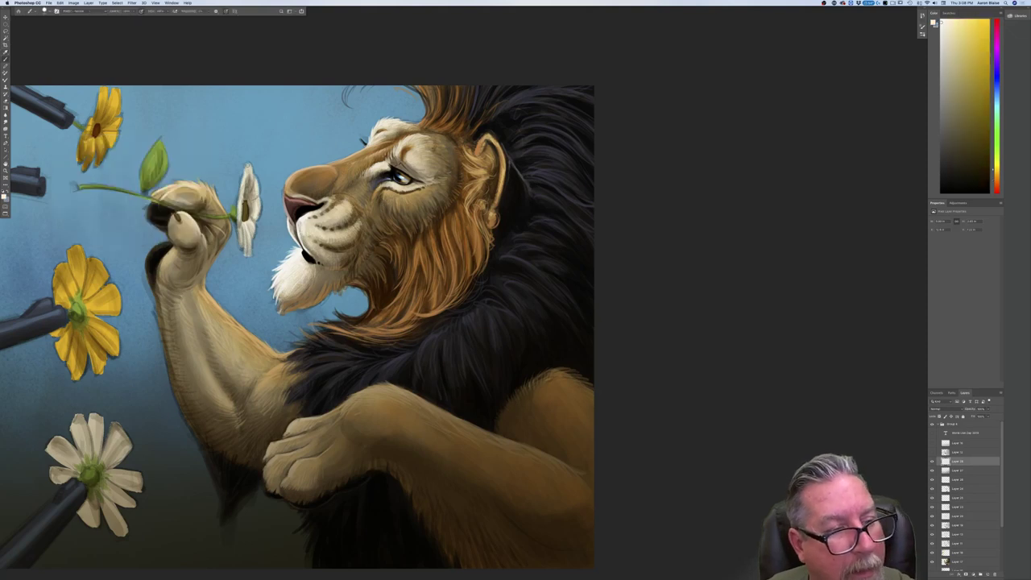
mouse_move(243, 175)
left_mouse_down()
mouse_move(241, 191)
mouse_move(248, 169)
mouse_move(257, 188)
mouse_move(239, 214)
mouse_move(242, 250)
left_mouse_up()
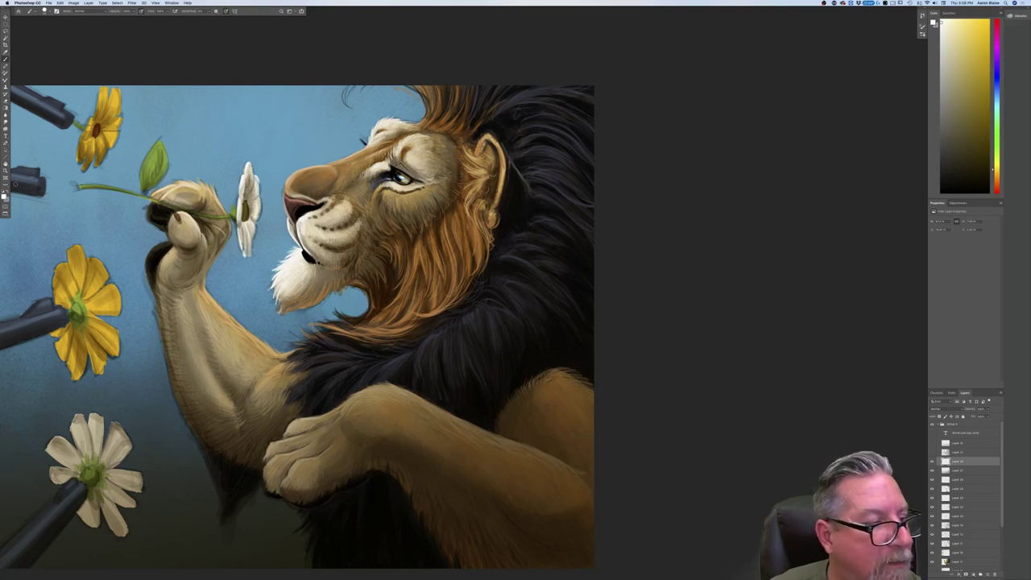
Set the brush to a bright yellow, soften it to a paler yellow, and paint highlights on the yellow flowers' petal edges.
left_click(4, 195)
left_click(119, 153)
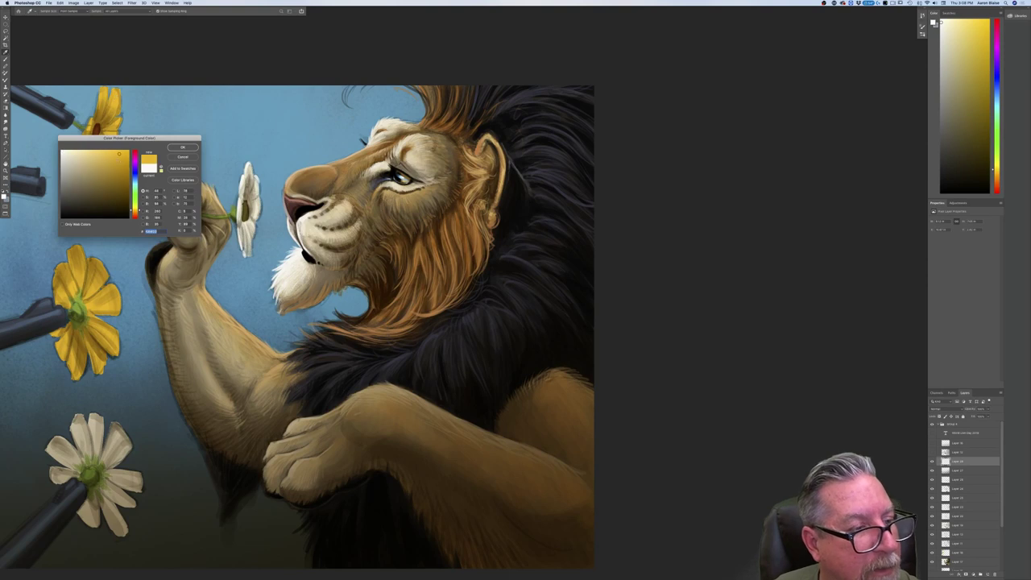
left_click_drag(135, 211, 135, 208)
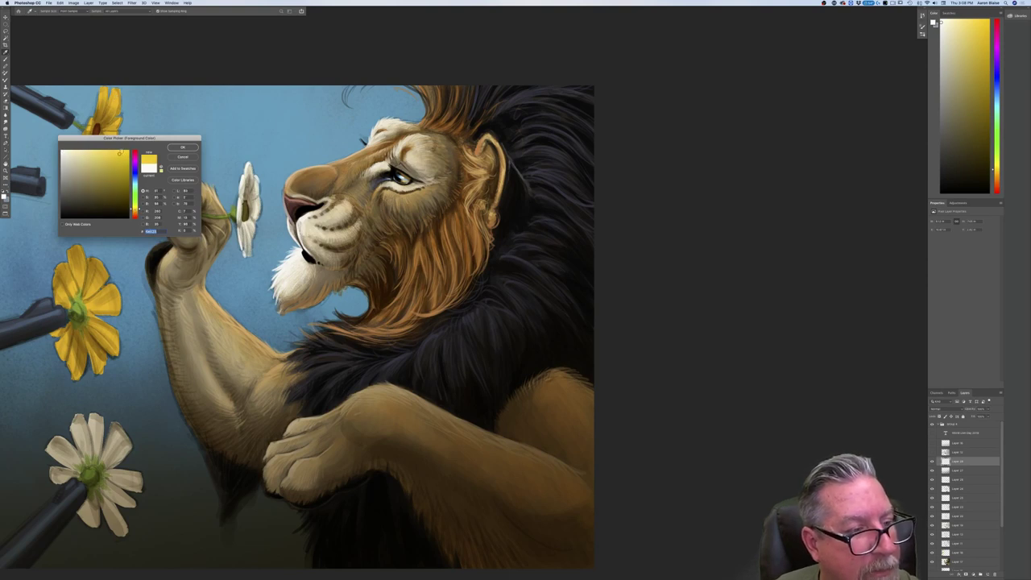
key("Return")
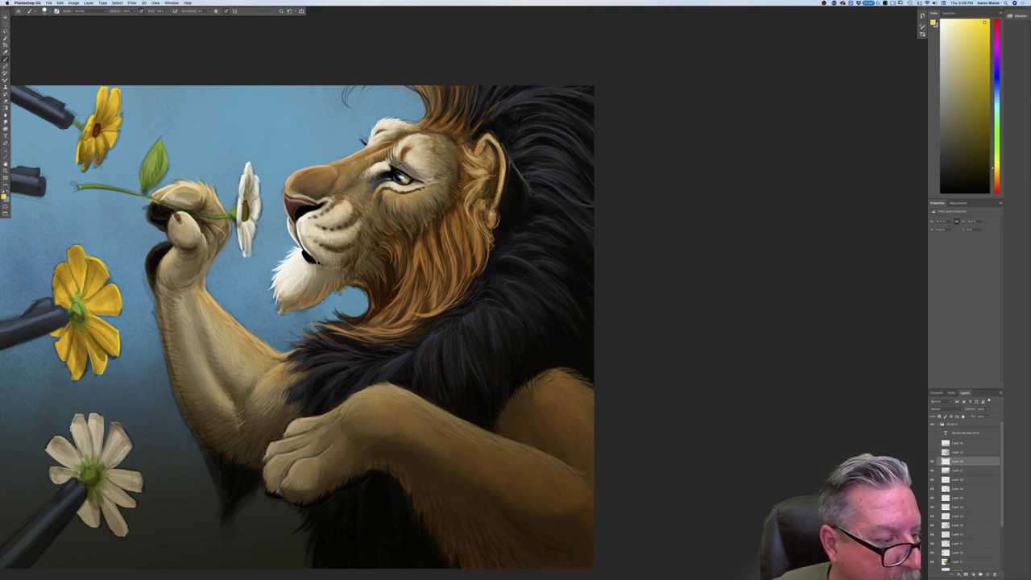
left_click(4, 196)
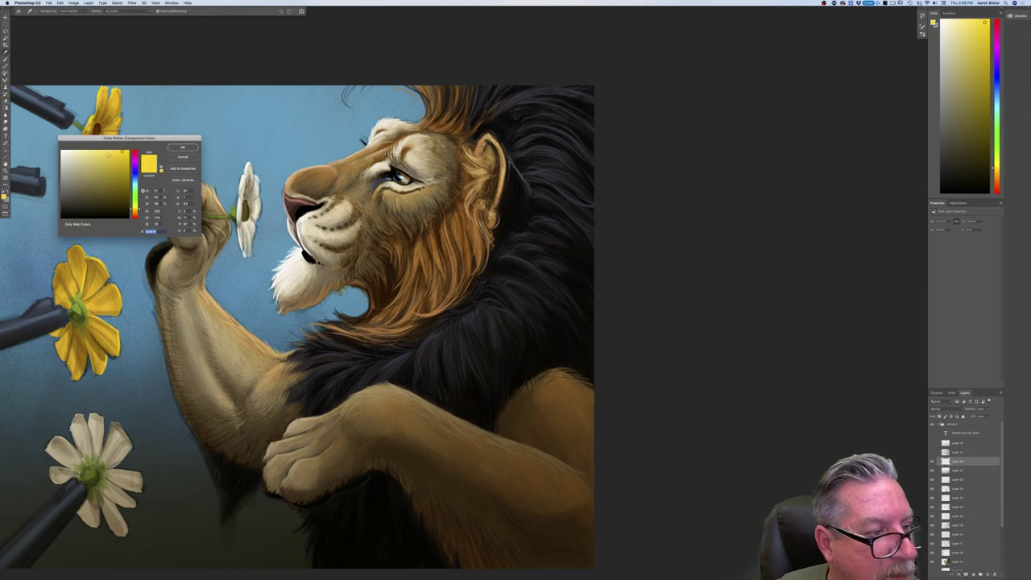
key("Return")
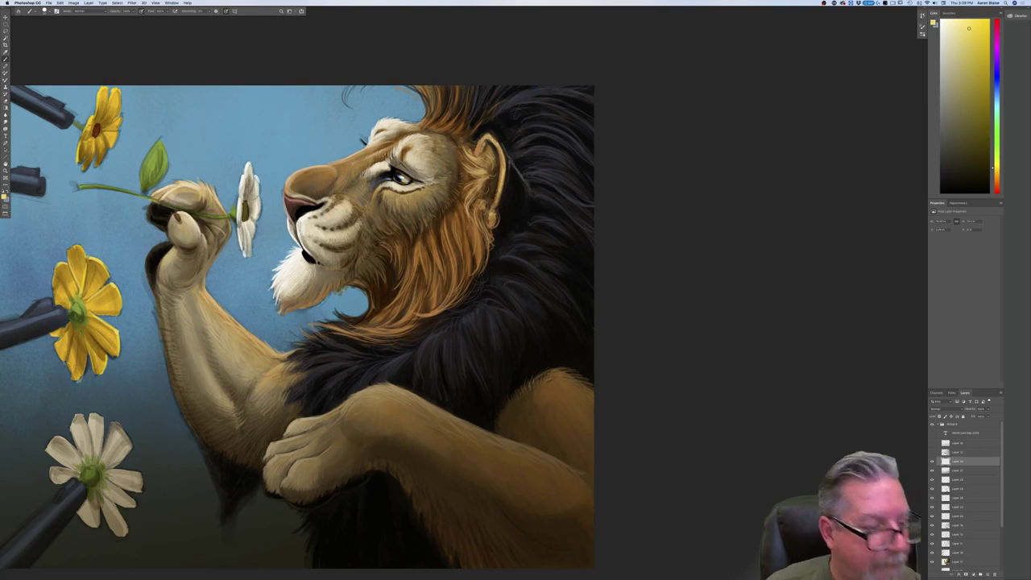
Sample the leaf's green, brighten it to yellow-green, and paint highlights on the leaf and the flower's stem.
left_click_drag(261, 507, 385, 539)
left_click(5, 196)
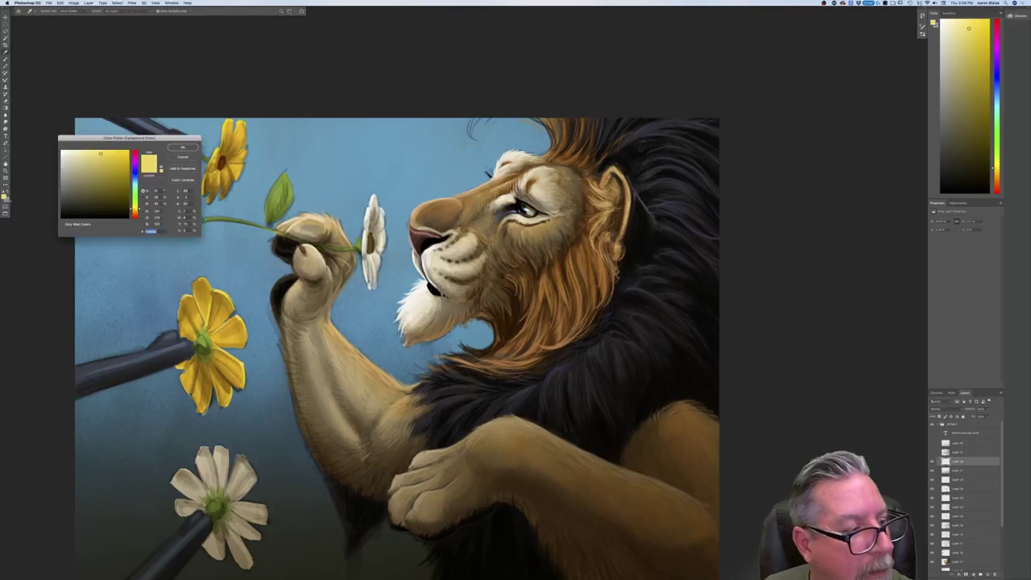
left_click(283, 187)
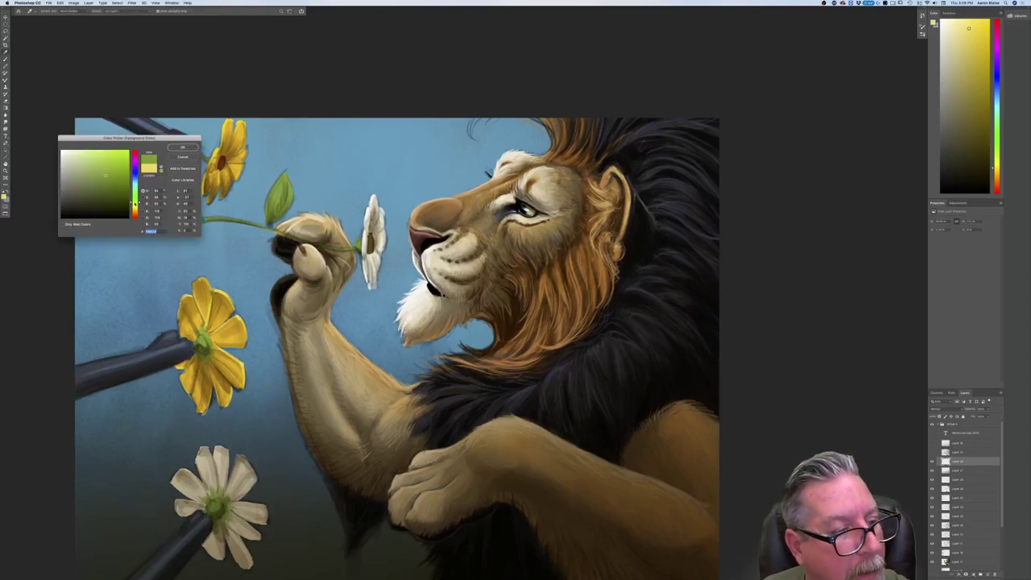
left_click(183, 148)
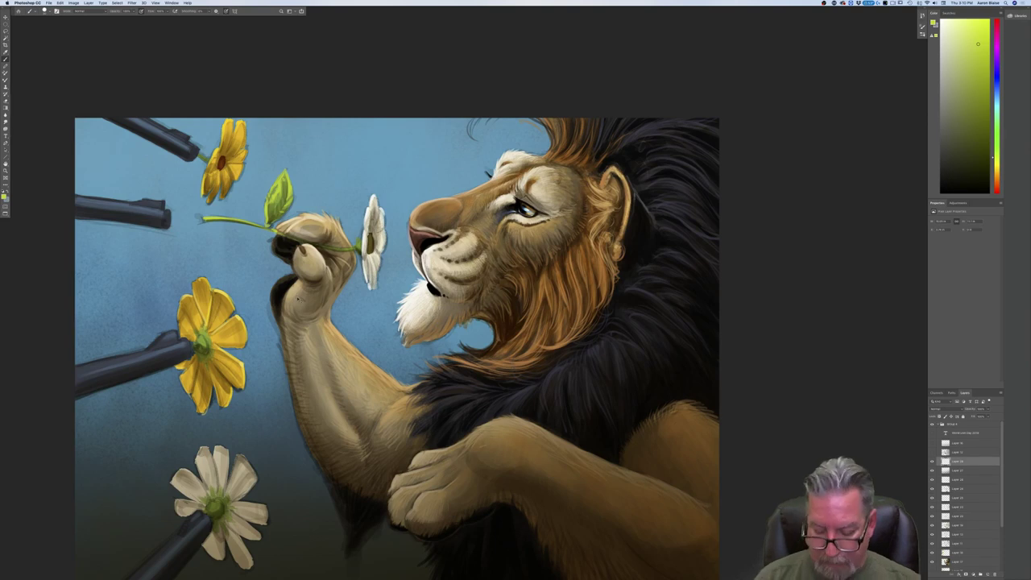
Extend the yellow-green highlights along the held flower's stem, from its cut end past the paw to the daisy's base.
key("super+plus")
key("super+plus")
left_click_drag(244, 320, 281, 440)
scroll(281, 439, "down", 2)
scroll(280, 439, "right", 1)
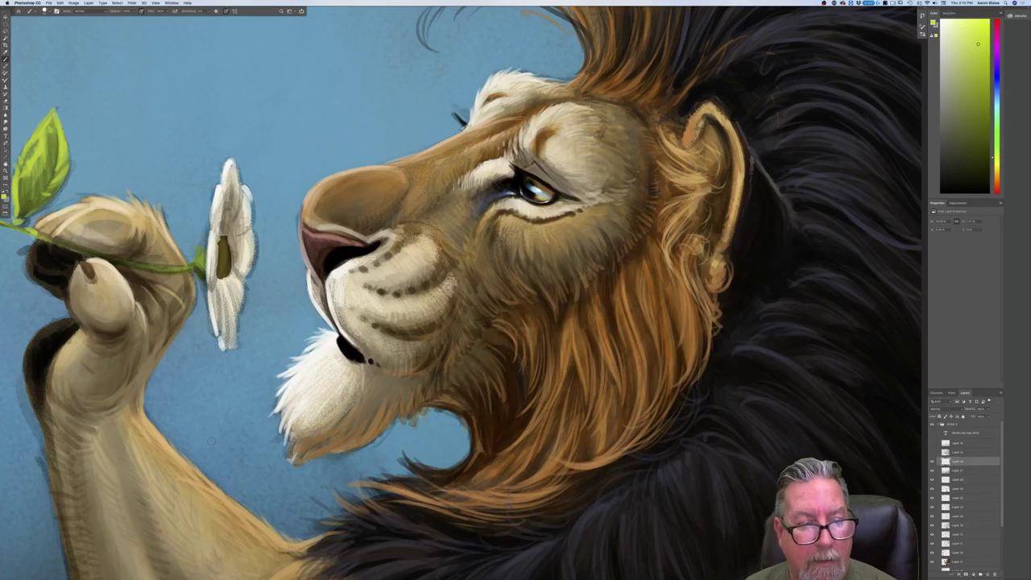
scroll(208, 439, "left", 5)
scroll(209, 440, "up", 1)
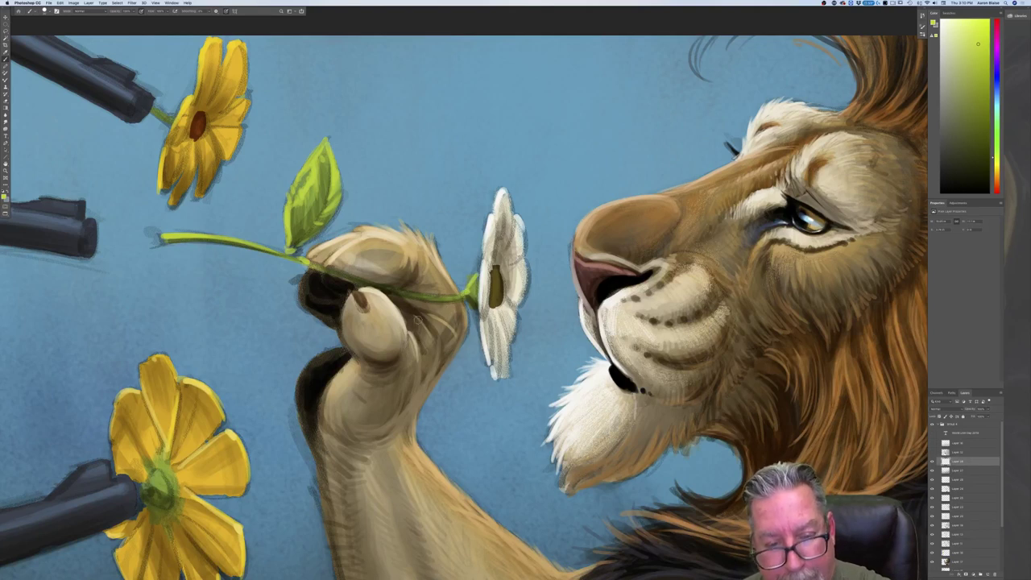
mouse_move(465, 293)
left_mouse_down()
mouse_move(404, 291)
mouse_move(424, 298)
left_mouse_up()
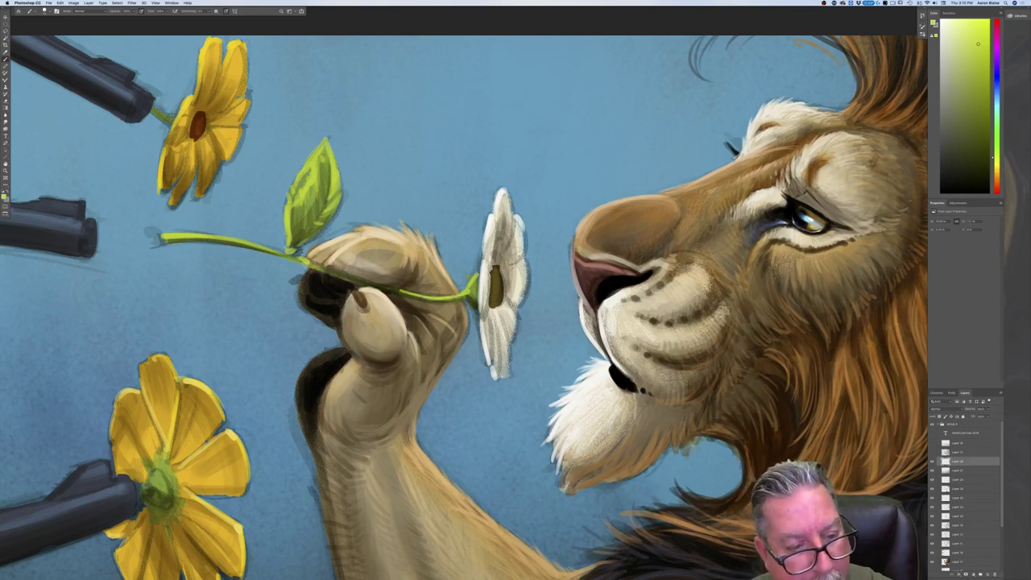
left_click_drag(320, 269, 275, 252)
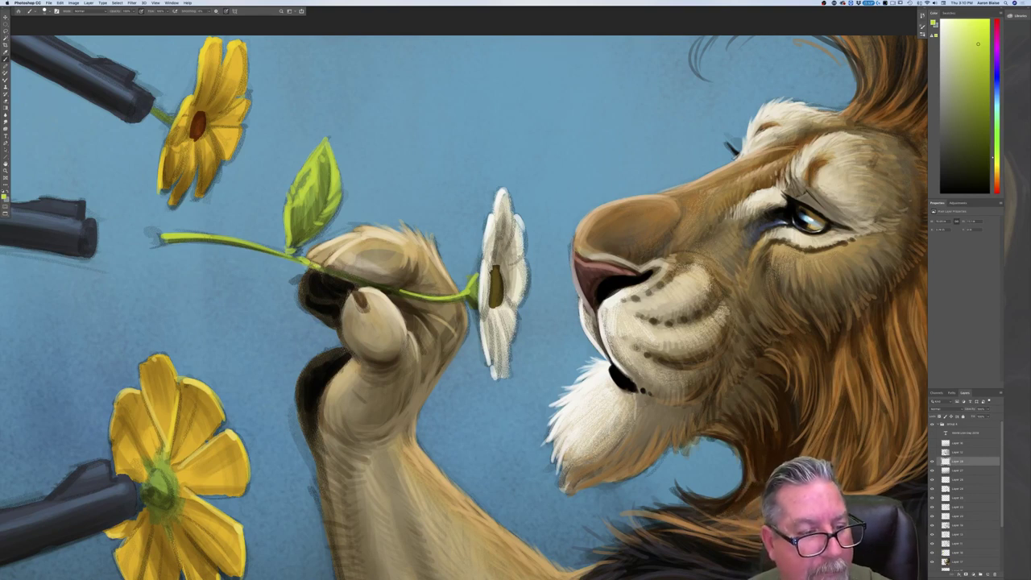
left_click_drag(164, 241, 220, 245)
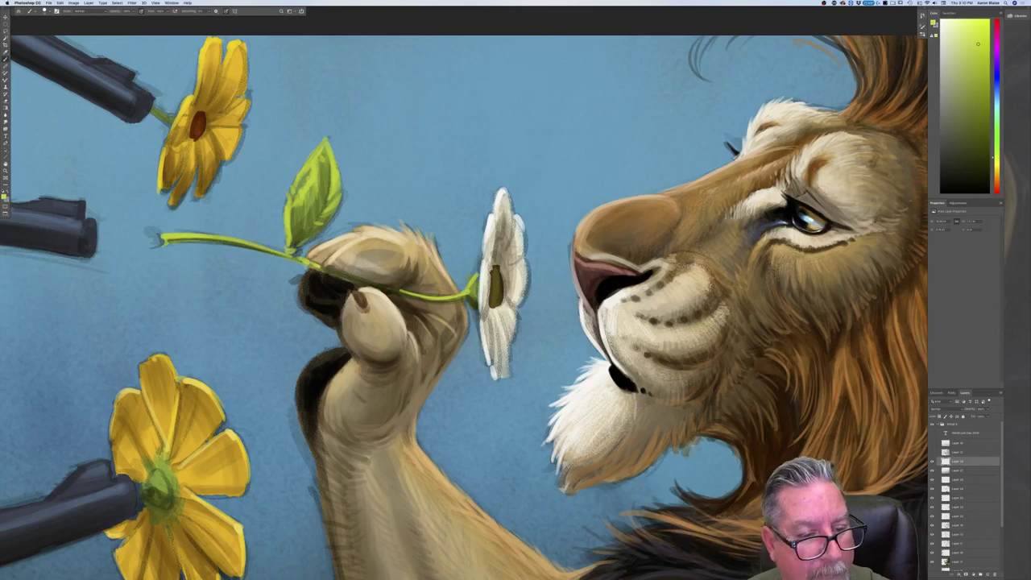
left_click_drag(350, 281, 423, 301)
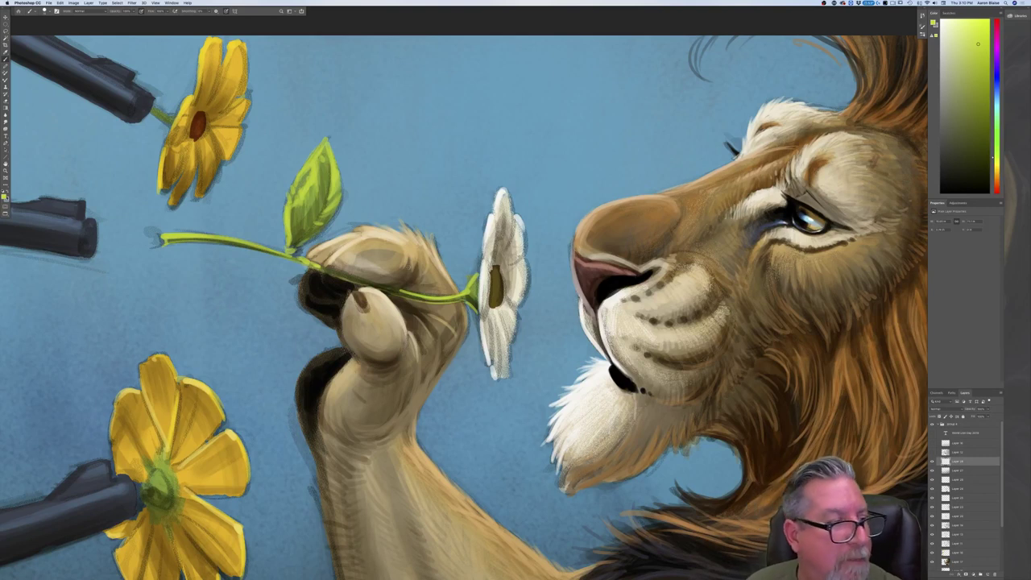
Sample the near-black of the paw pad, darken it, and repaint the claw above the lion's thumb pad.
left_click(4, 196)
left_click(319, 294)
left_click(68, 215)
key("Return")
left_click_drag(352, 290, 359, 303)
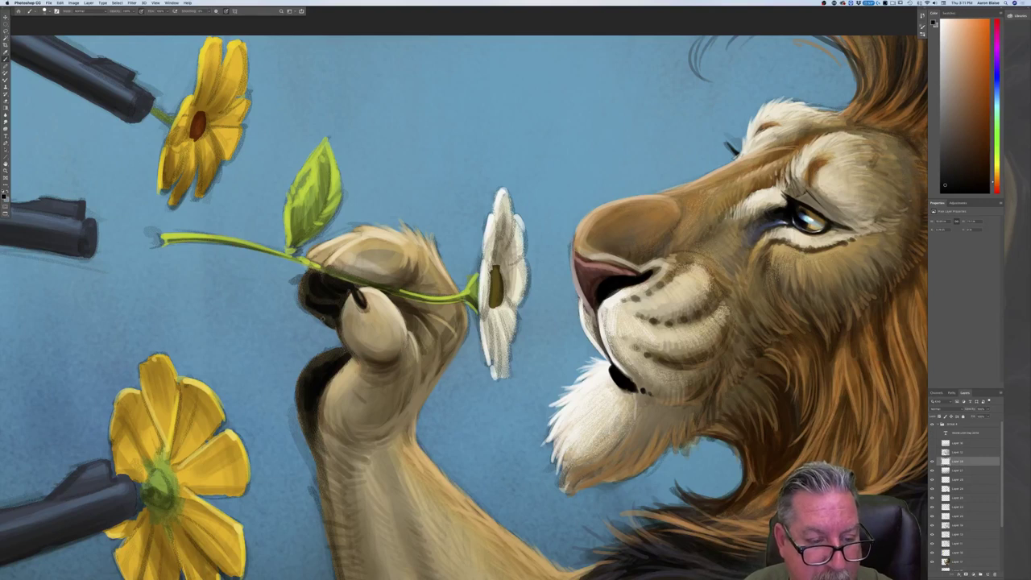
Set the brush to a dark olive-brown, brighten it to golden brown, and paint rim highlights along the paw's black pads.
left_click(4, 196)
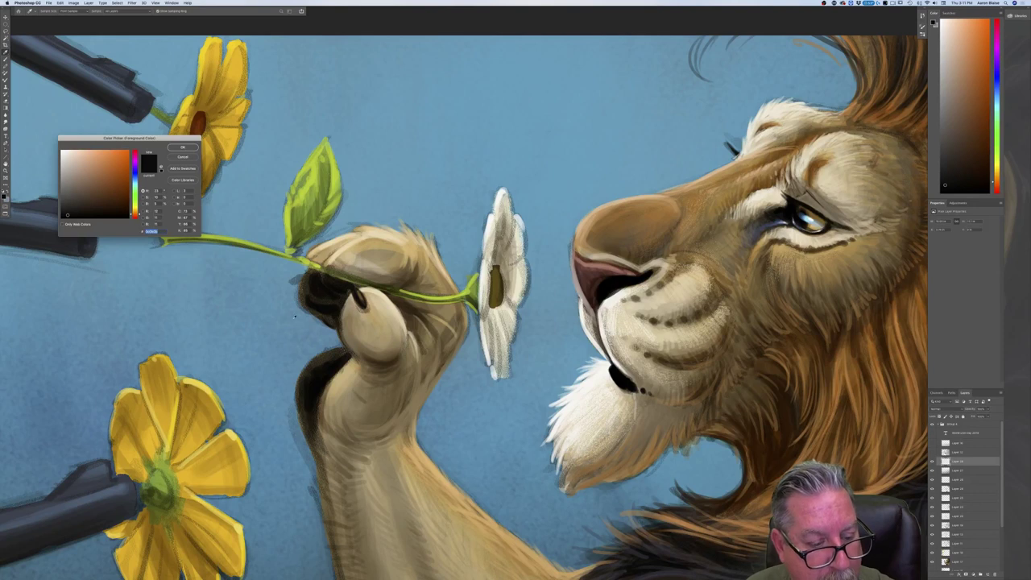
left_click(229, 441)
left_click(121, 198)
left_click(173, 148)
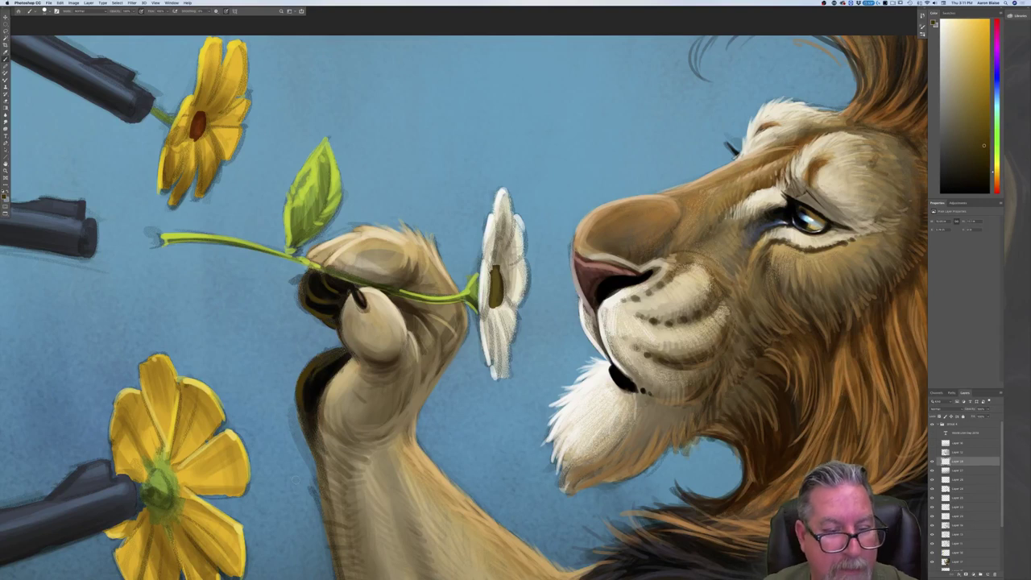
left_click(5, 194)
left_click(122, 186)
left_click(183, 147)
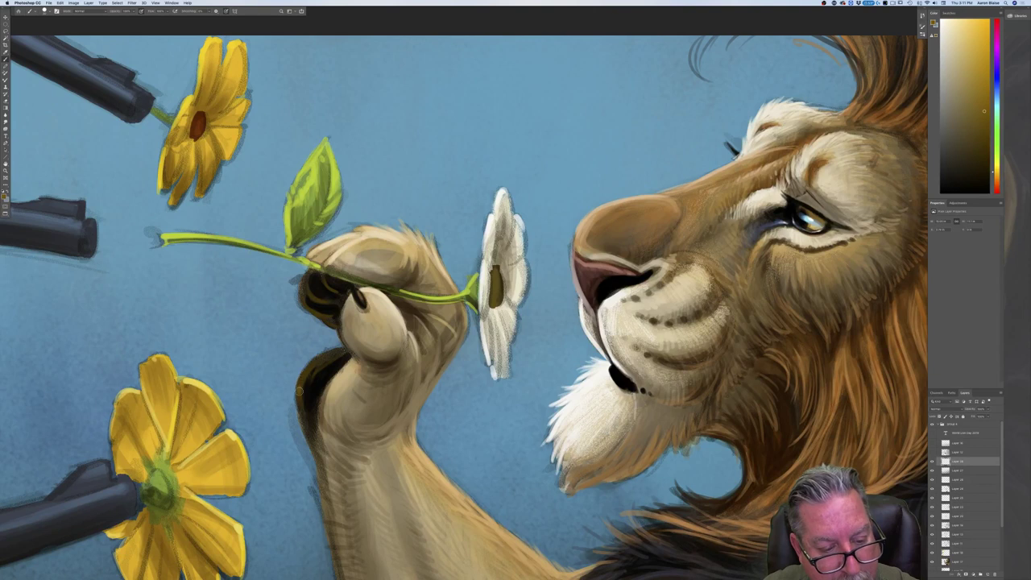
left_click_drag(310, 367, 300, 401)
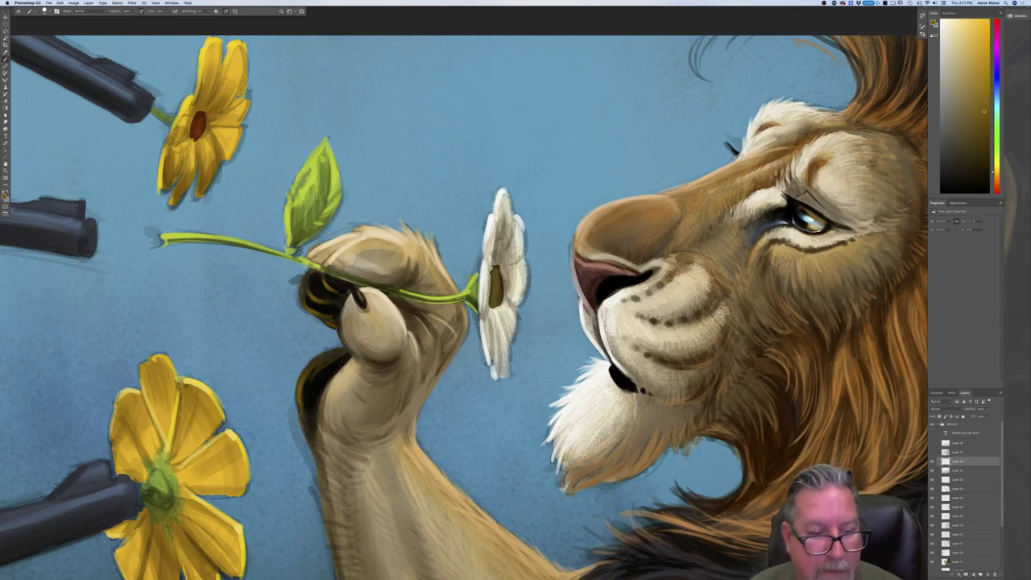
Mix a greyed tan, lighten it to a pale tan, and brush soft highlights onto the toe above the flower's stem.
left_click(4, 197)
left_click(320, 305)
left_click(182, 149)
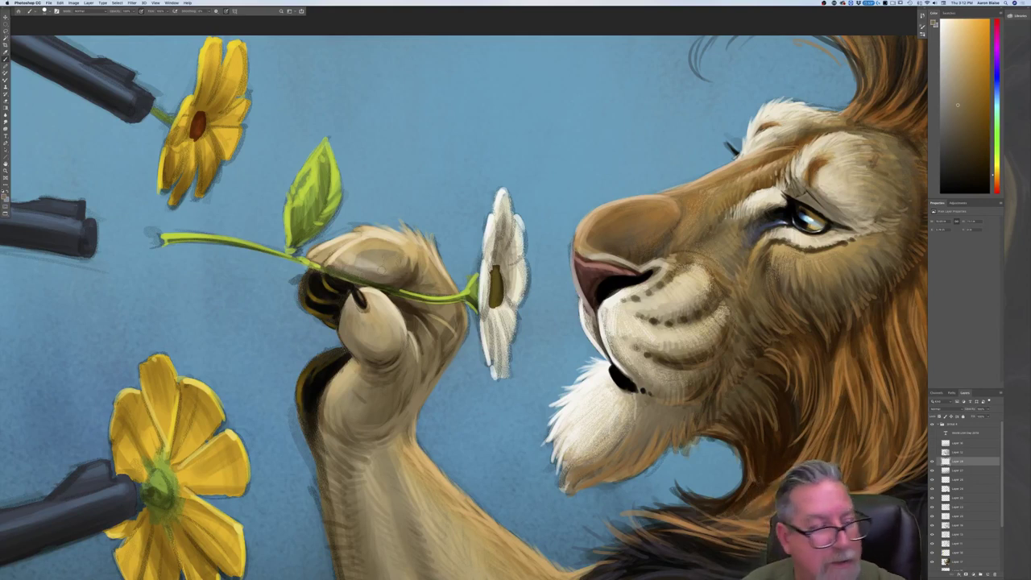
left_click(5, 194)
left_click(386, 253)
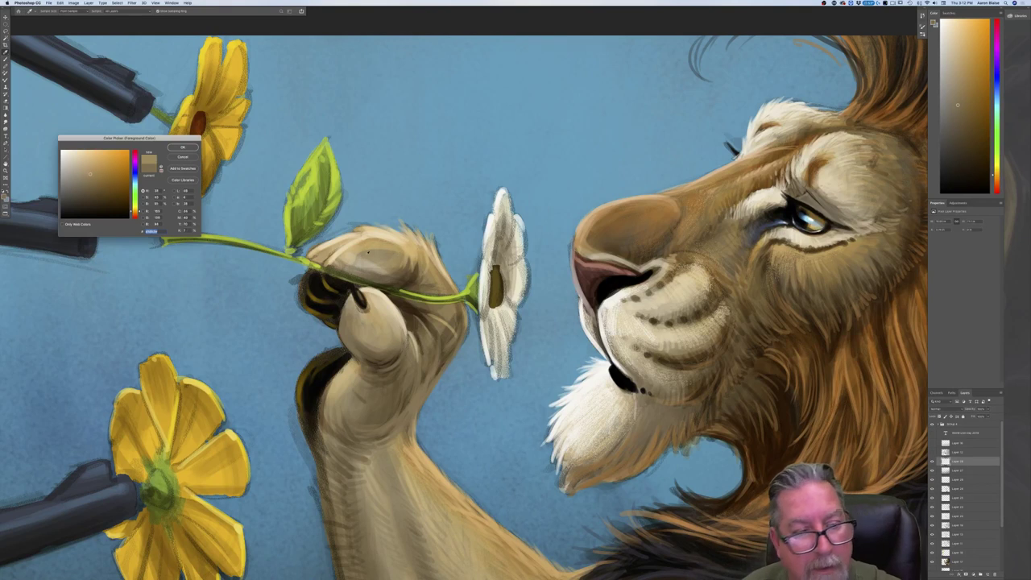
left_click(84, 165)
key("Return")
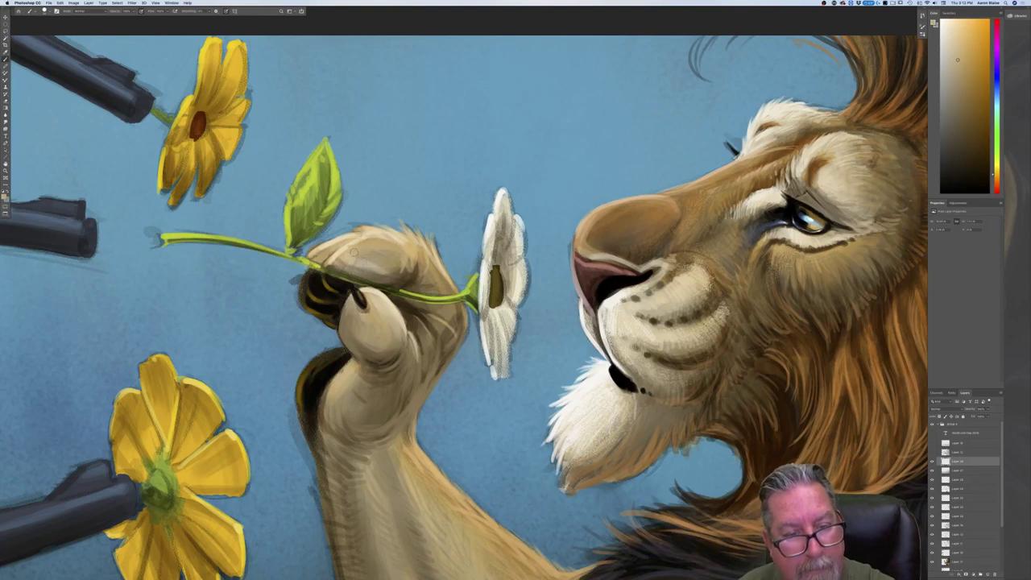
Set the brush to a muted gold and paint lighter texture into the dark centre of the held daisy.
key("super+minus")
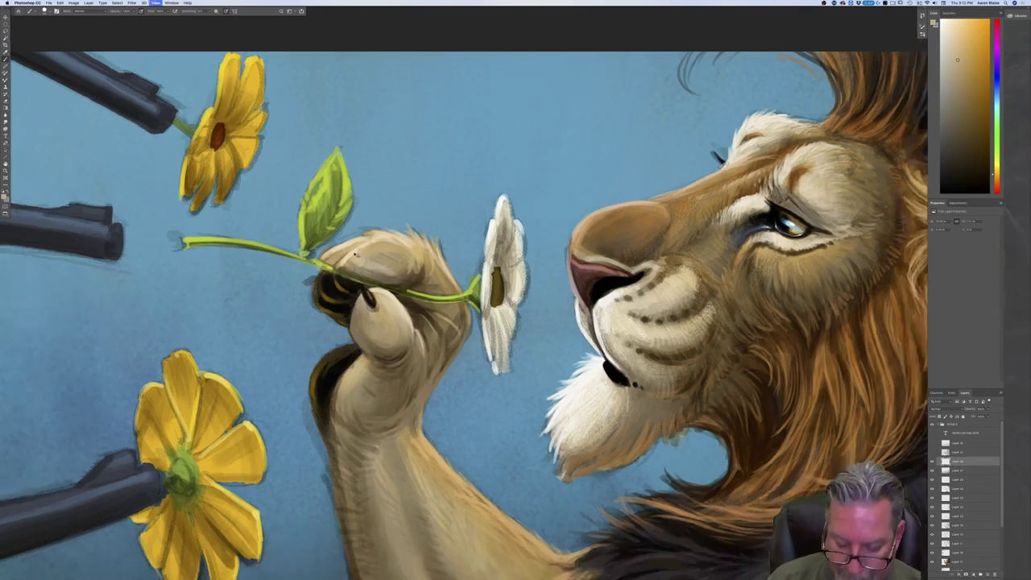
key("super+minus")
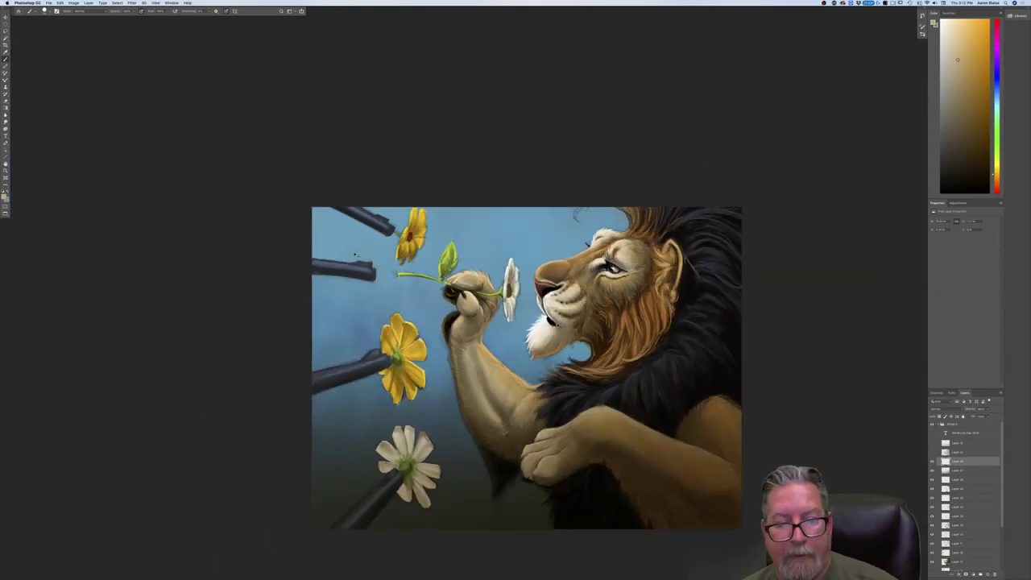
key("super+plus")
key("super+plus")
key("super+plus")
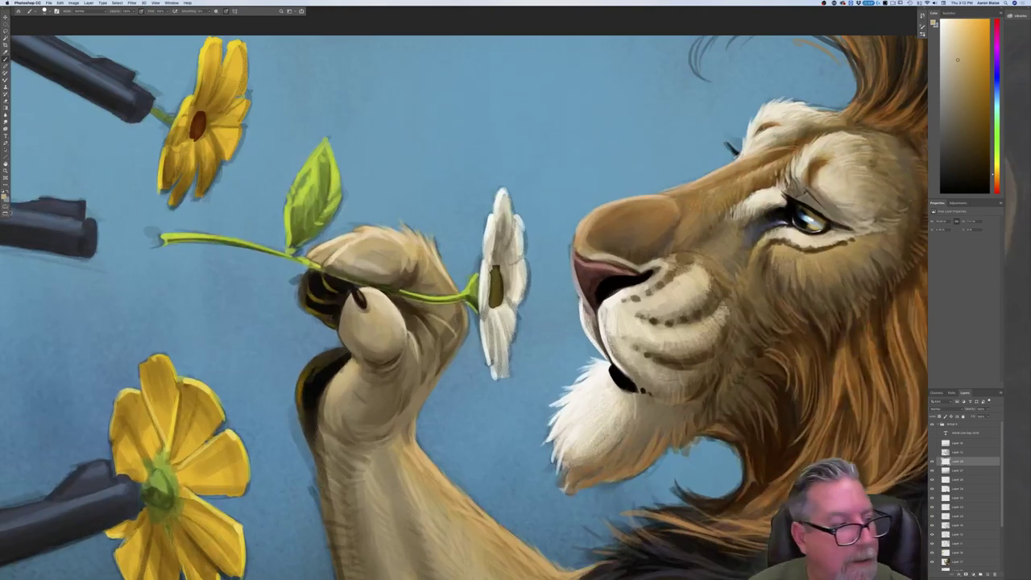
left_click(4, 196)
left_click(110, 192)
key("Return")
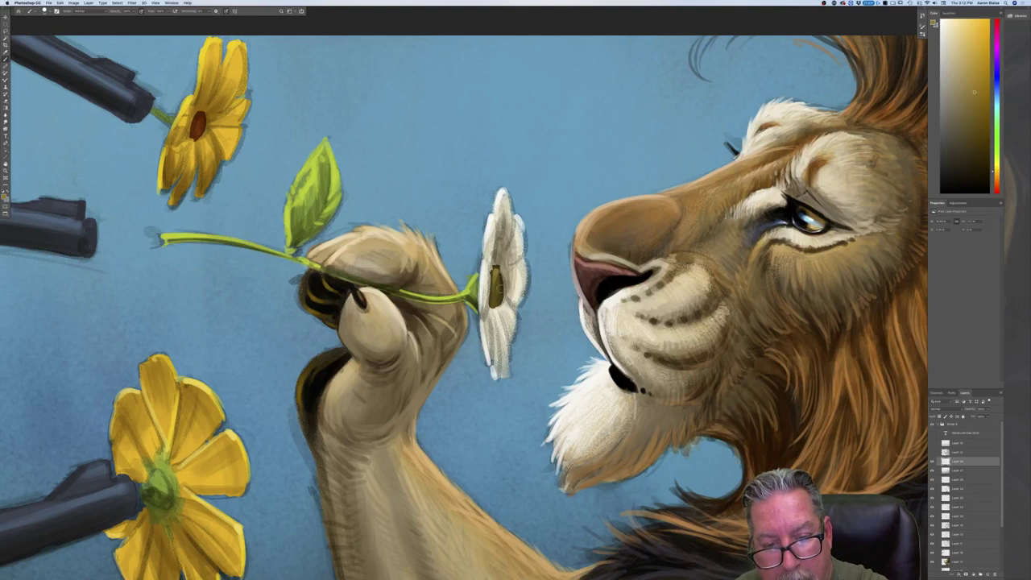
Set the brush to a greyish cream and paint strokes on the held daisy's petals and around the edge of its centre.
left_click(6, 195)
left_click(363, 252)
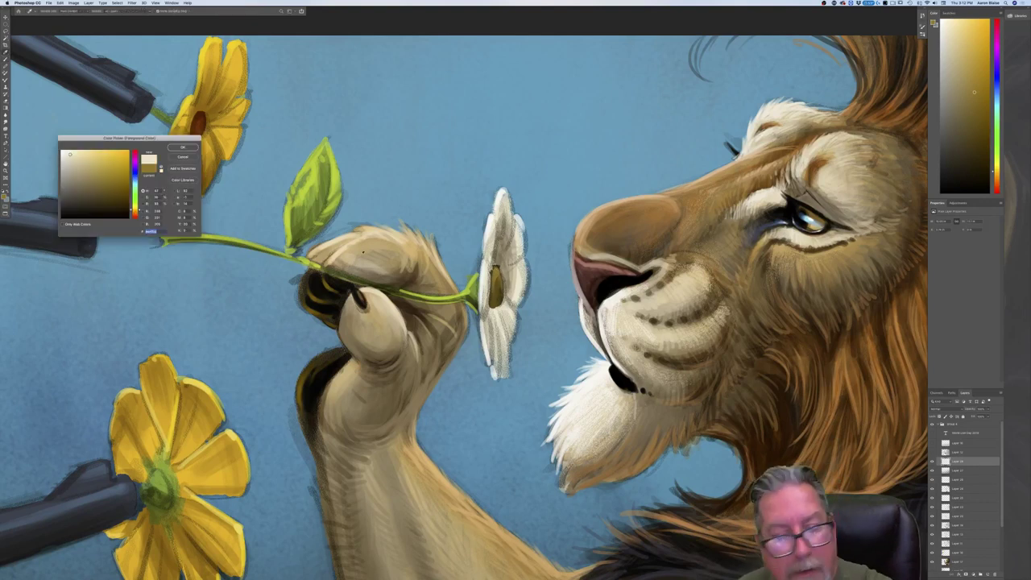
left_click(70, 160)
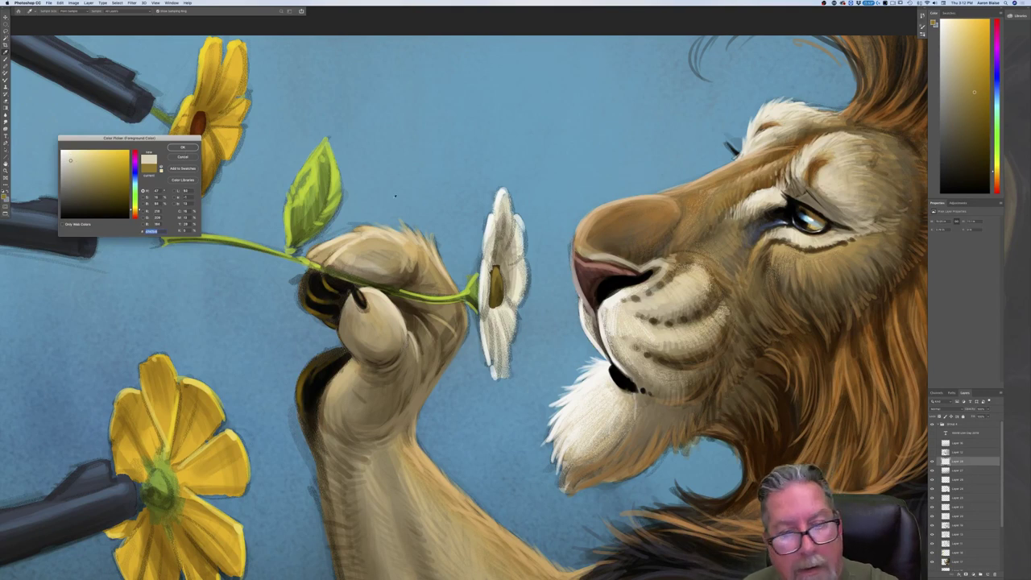
key("Return")
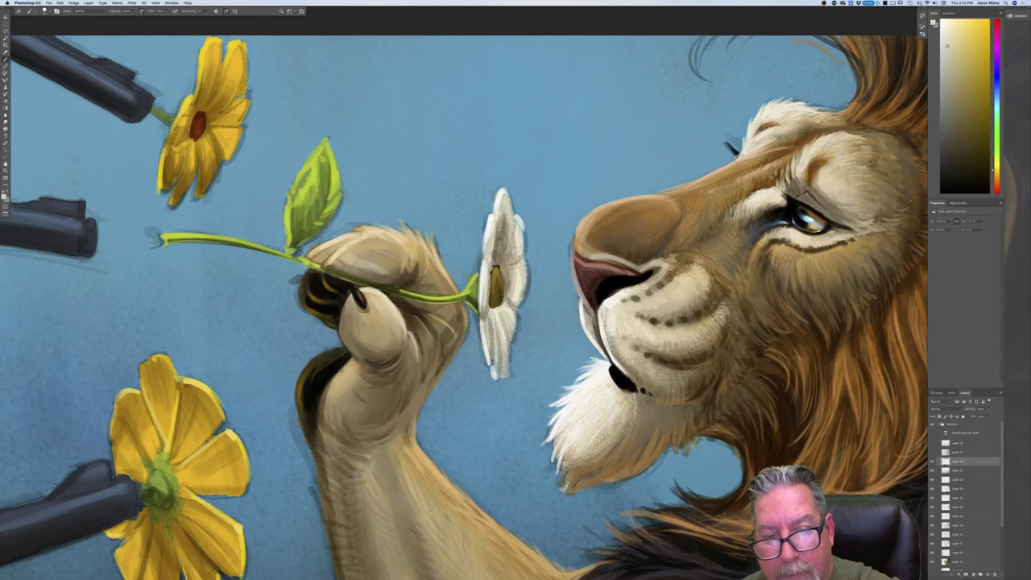
mouse_move(501, 207)
left_mouse_down()
mouse_move(504, 250)
mouse_move(494, 264)
mouse_move(510, 267)
left_mouse_up()
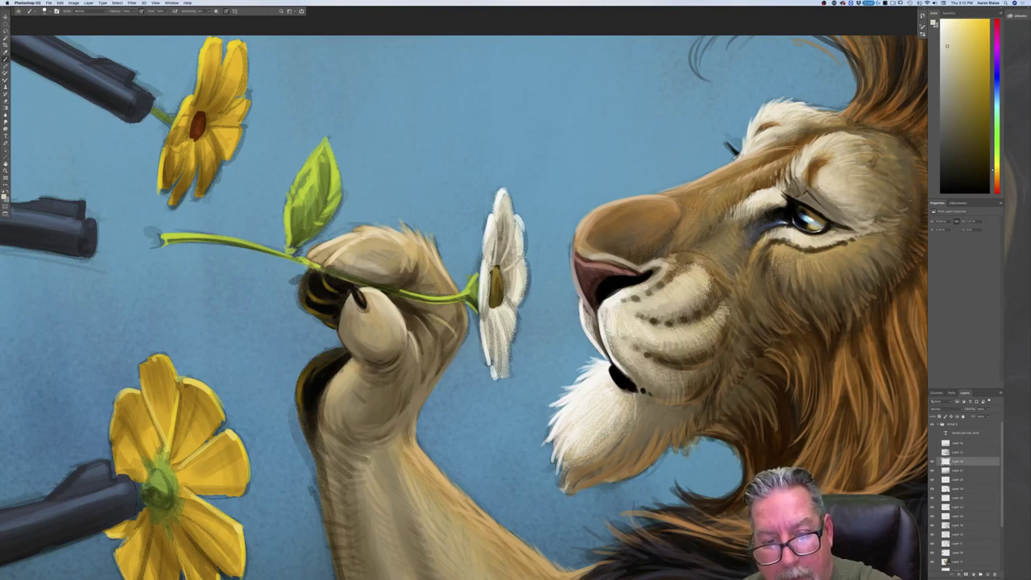
mouse_move(507, 317)
left_mouse_down()
mouse_move(515, 298)
mouse_move(505, 356)
mouse_move(498, 347)
left_mouse_up()
left_click_drag(490, 285, 486, 306)
mouse_move(491, 266)
left_mouse_down()
mouse_move(492, 314)
mouse_move(498, 264)
mouse_move(500, 274)
left_mouse_up()
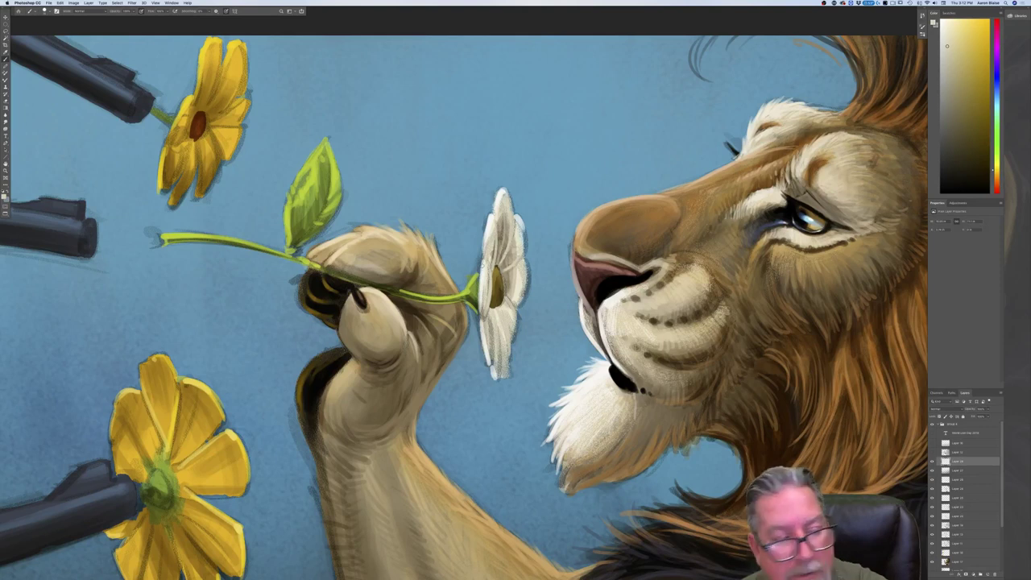
Sample the muted gold from the held daisy's centre and brush it along the centre's shaded side.
left_click(4, 196)
left_click(494, 275)
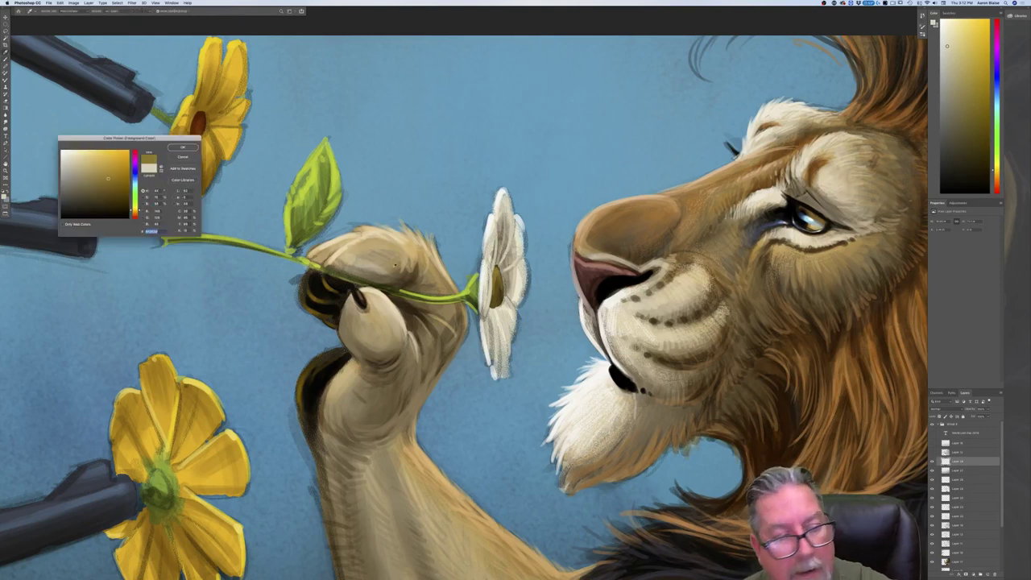
left_click(183, 148)
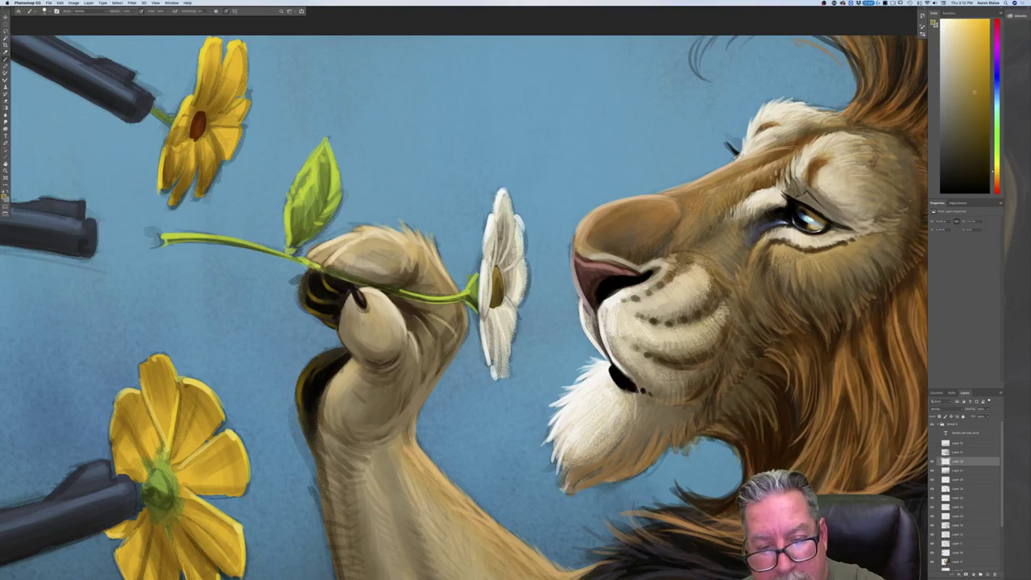
left_click_drag(500, 283, 492, 309)
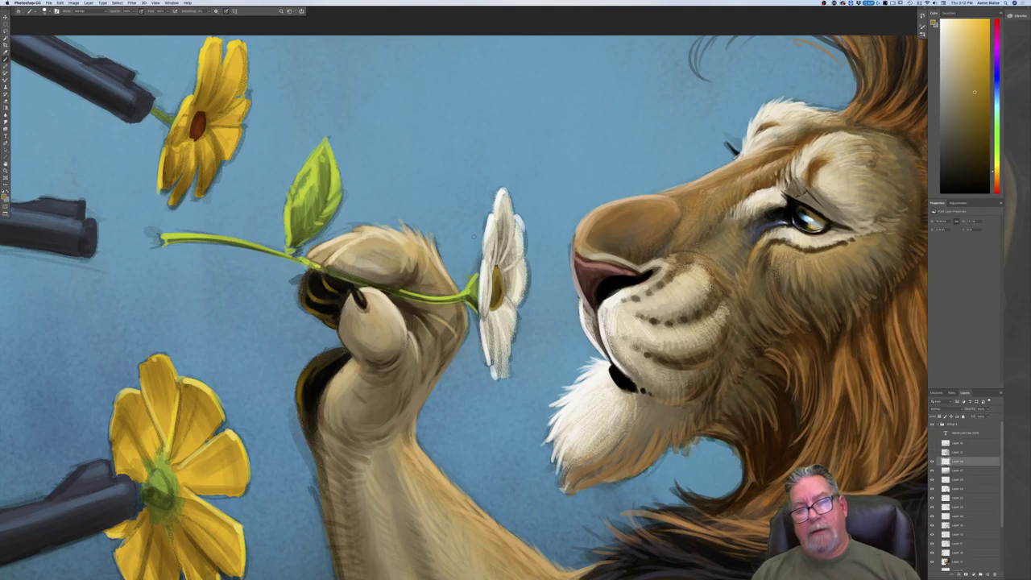
Lighten the brush colour to a warm off-white and paint highlights along the held daisy's right-hand and lower petals.
left_click(4, 197)
left_click(70, 155)
left_click(183, 148)
mouse_move(522, 259)
left_mouse_down()
mouse_move(528, 297)
mouse_move(512, 309)
mouse_move(515, 344)
mouse_move(501, 381)
left_mouse_up()
left_click_drag(499, 337, 496, 384)
left_click_drag(491, 317, 491, 364)
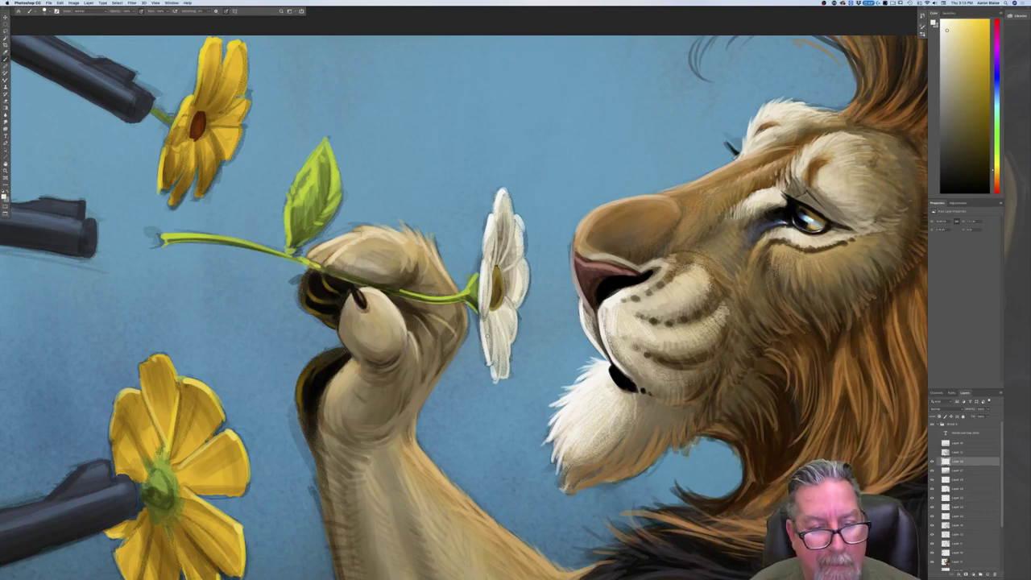
Open the foreground colour for editing.
left_click(4, 197)
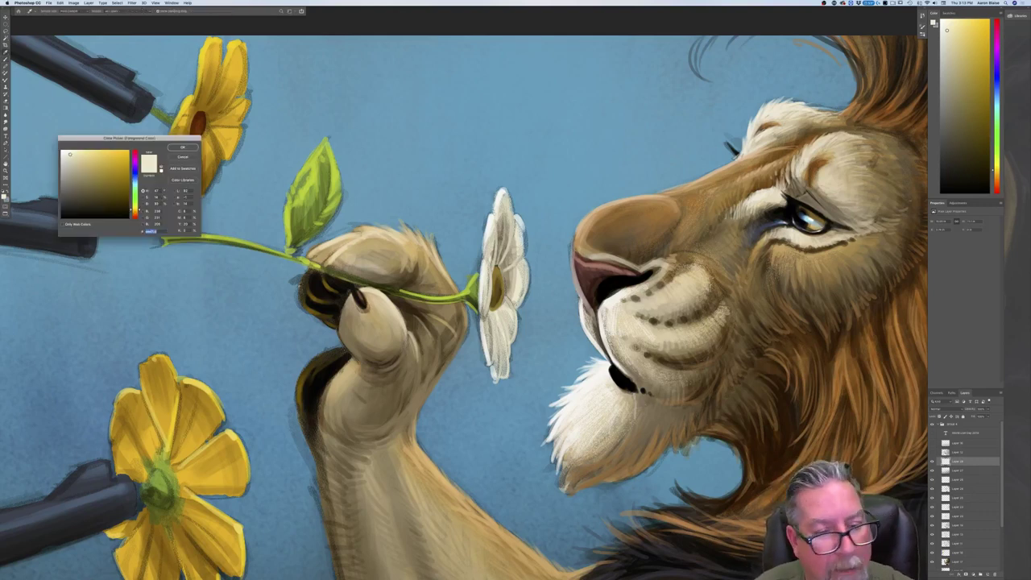
Sample the near-black claw colour and paint the dark claws on the lion's upper toes beside the flower stem.
left_click(360, 301)
key("Return")
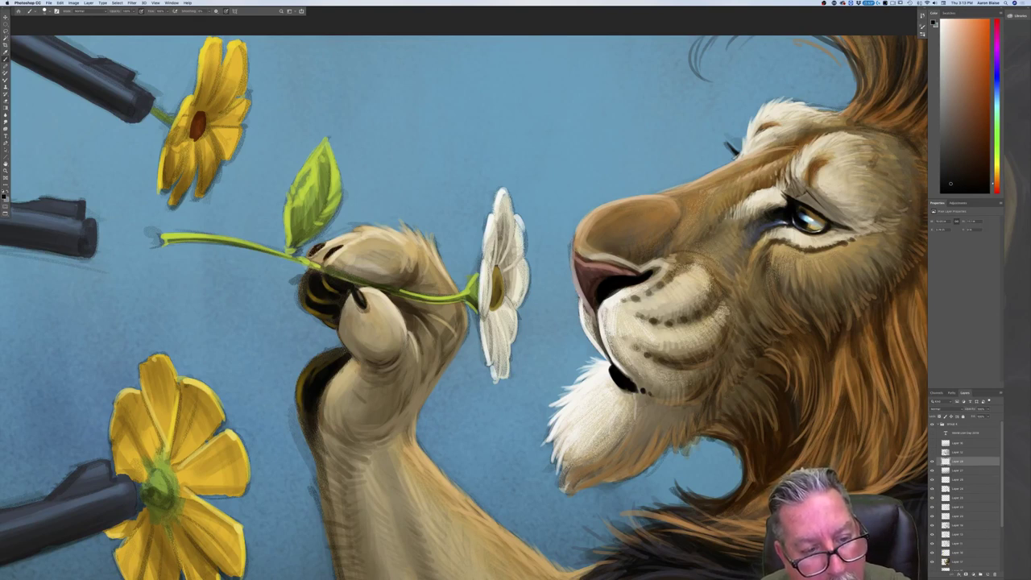
left_click_drag(307, 267, 302, 273)
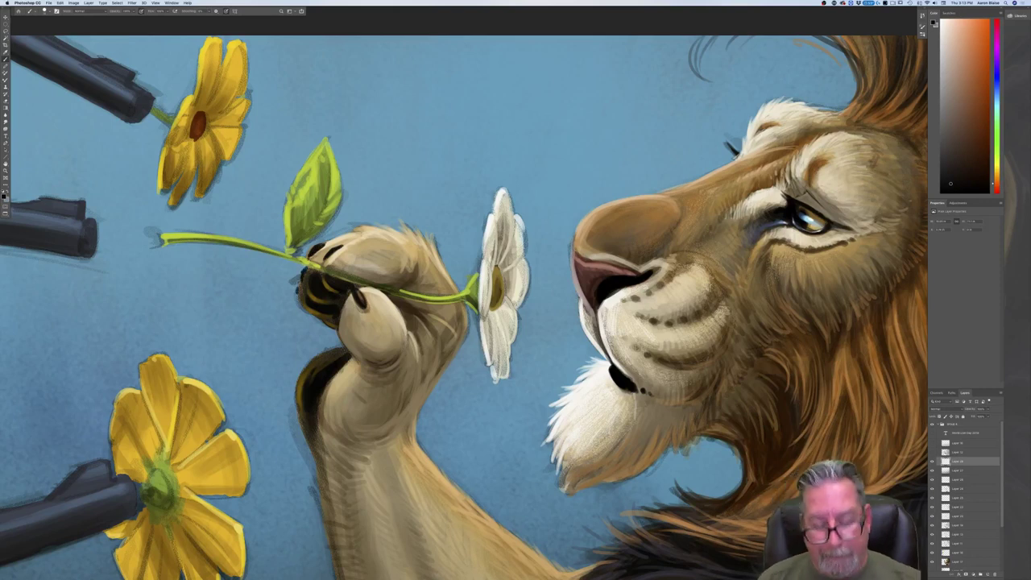
key("super+minus")
key("super+minus")
key("super+minus")
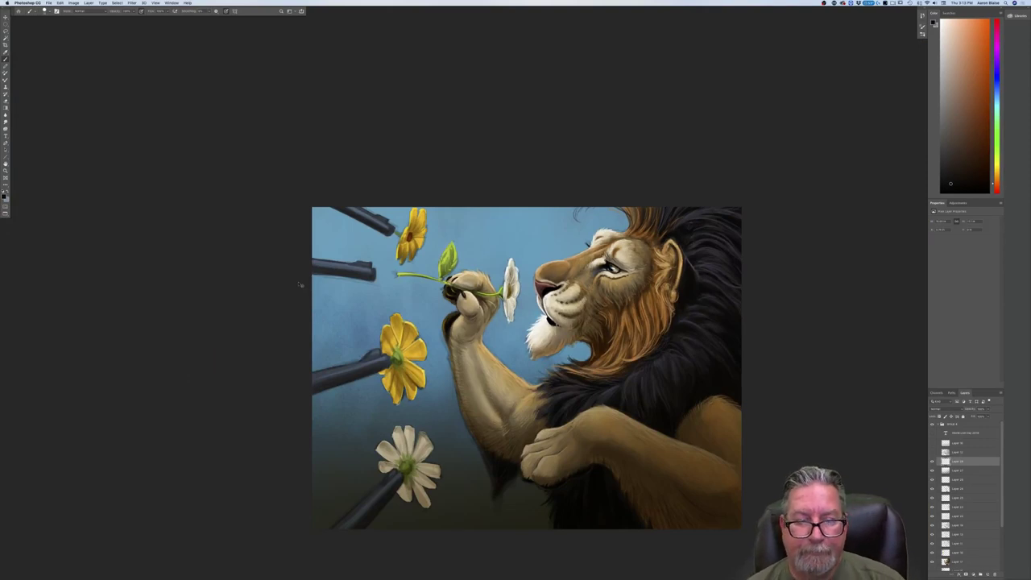
Set the foreground colour to a light golden yellow based on the petals of the middle yellow flower.
key("super+plus")
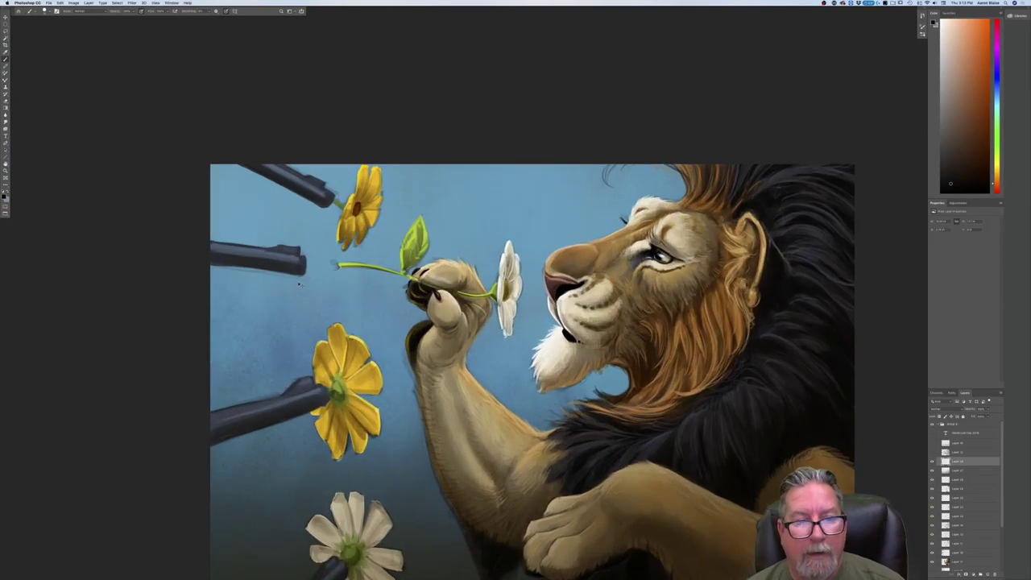
left_click(4, 196)
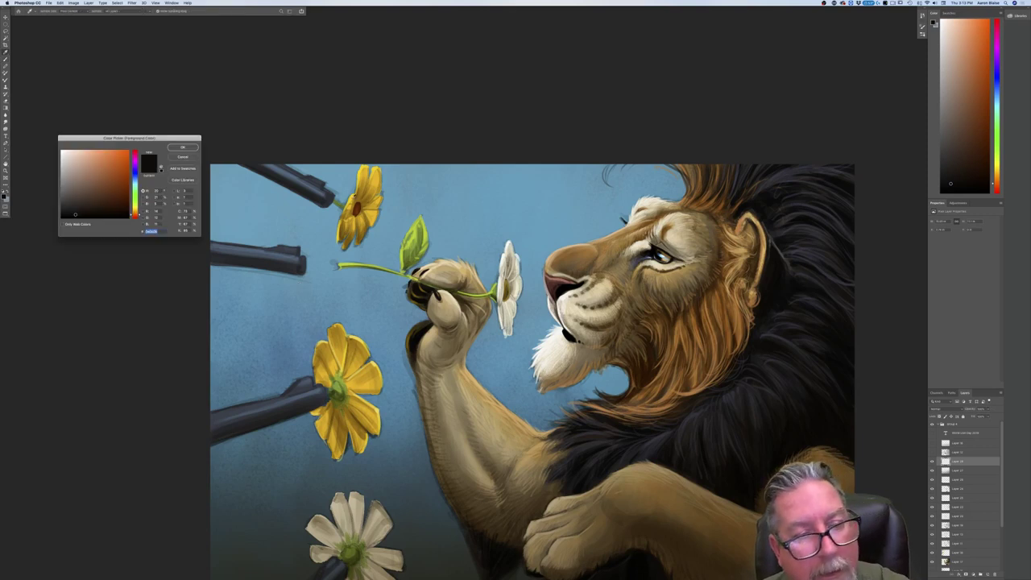
left_click(338, 348)
left_click(99, 152)
left_click(119, 153)
left_click(99, 152)
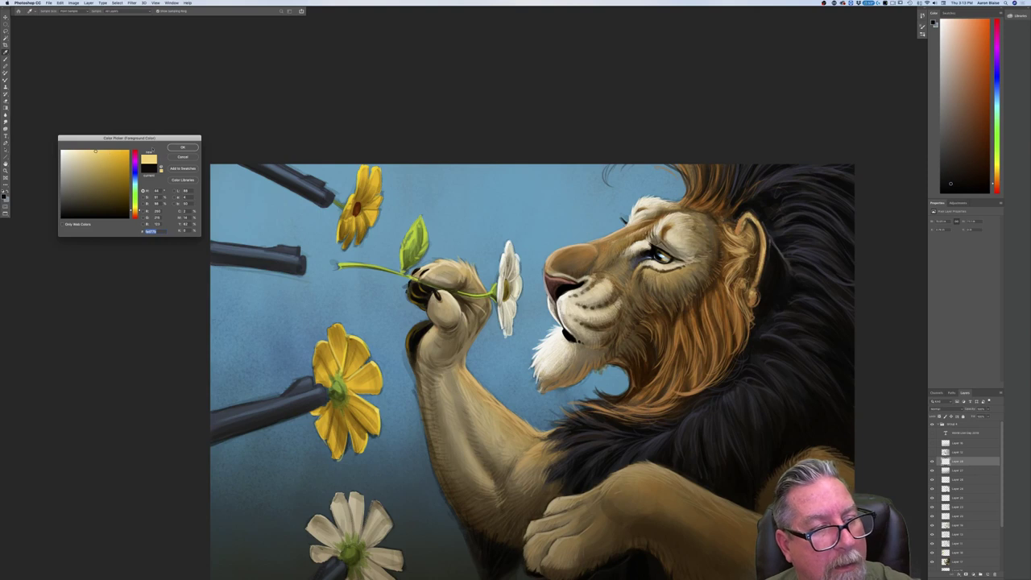
key("Return")
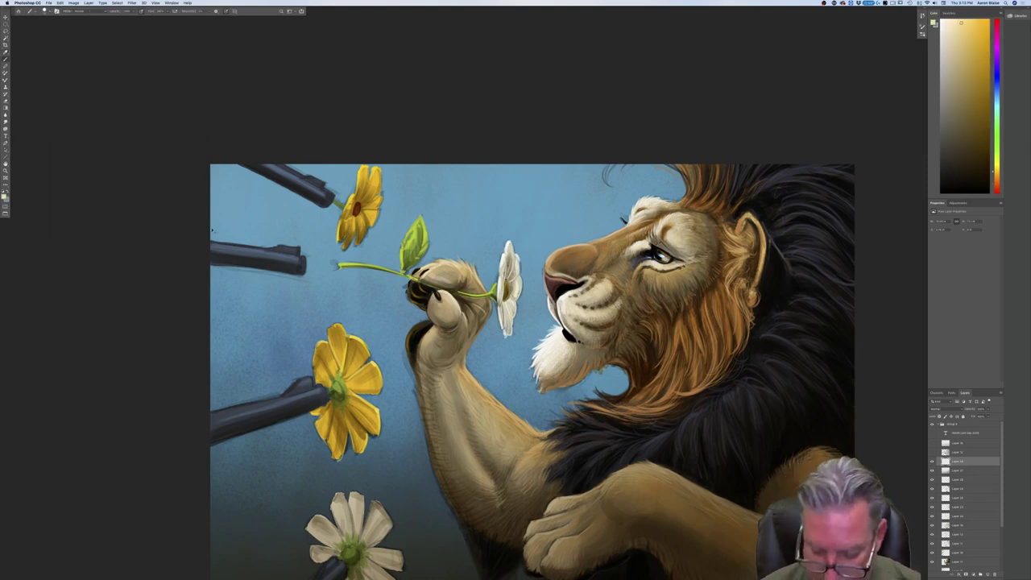
Set the background colour to a pale cream yellow and paint light highlights along the petal edges of the upper yellow flower.
key("super+plus")
key("super+plus")
left_click_drag(99, 363, 232, 535)
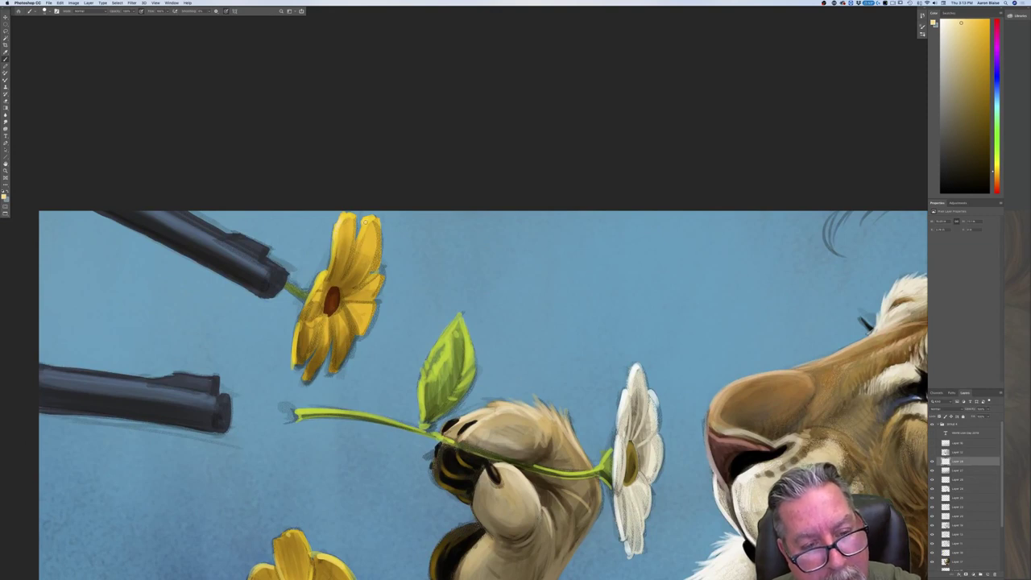
left_click(7, 199)
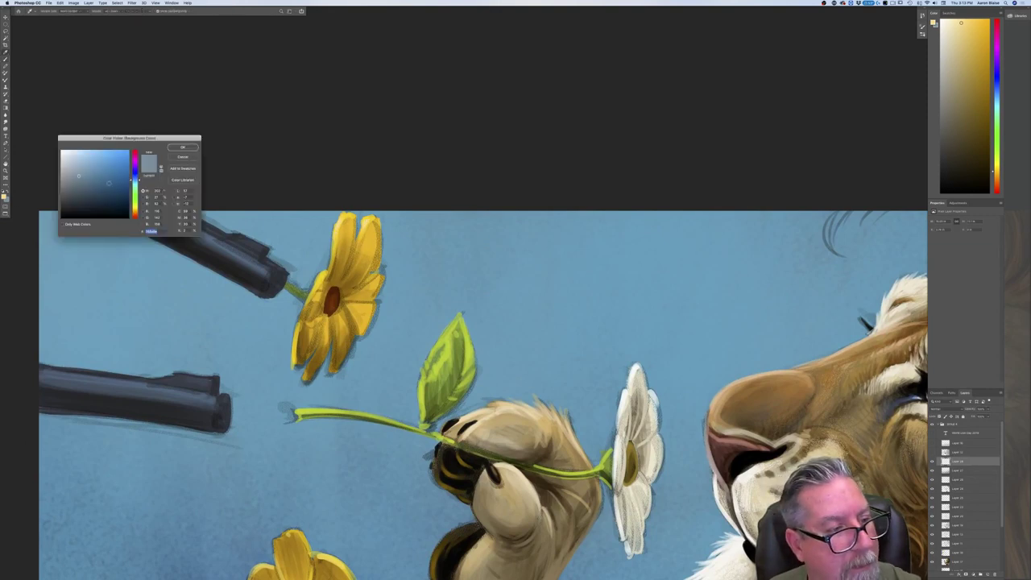
left_click(336, 225)
left_click(76, 151)
left_click(183, 147)
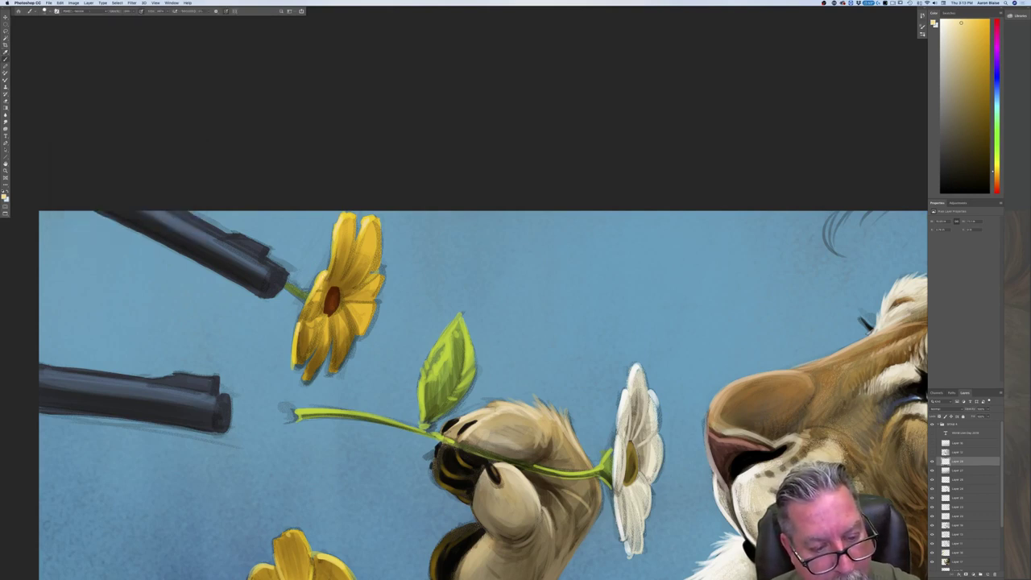
left_click_drag(382, 273, 367, 327)
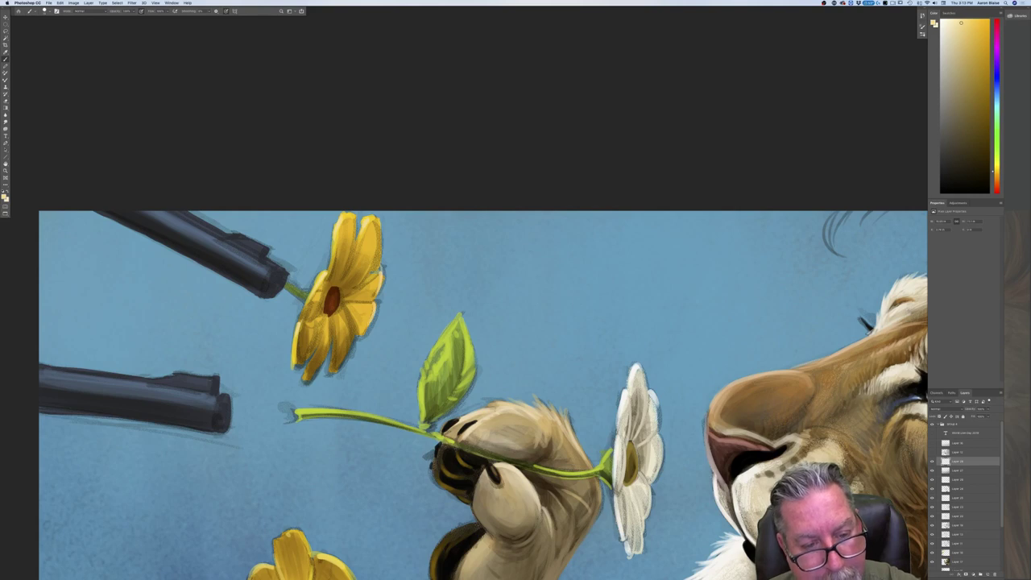
mouse_move(369, 218)
left_mouse_down()
mouse_move(381, 253)
mouse_move(355, 240)
mouse_move(351, 261)
left_mouse_up()
Pick a warmer light yellow from the upper yellow flower and paint lighter streaks along its petals.
left_click(3, 196)
left_click(363, 245)
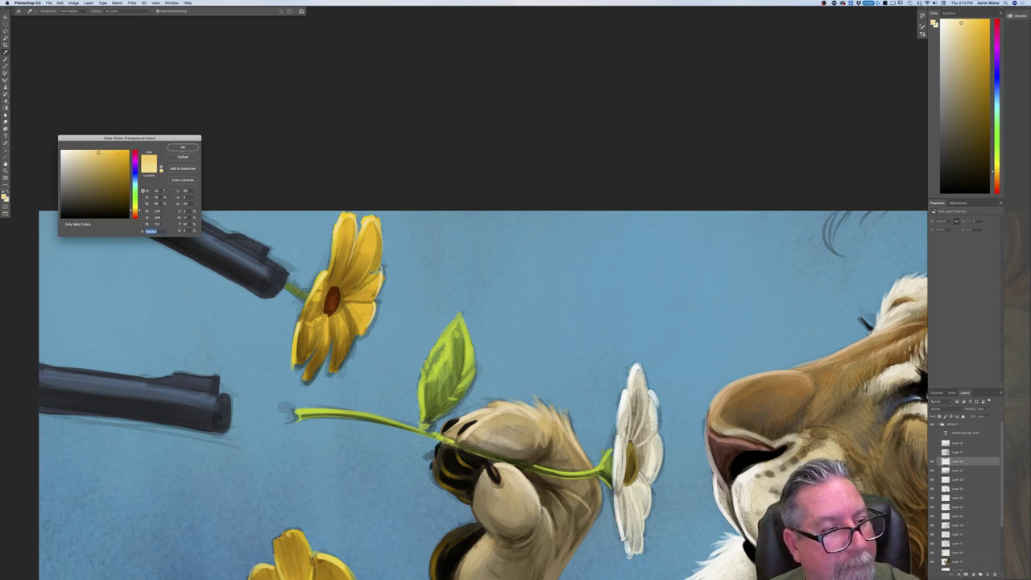
key("Return")
key("b")
left_click_drag(371, 233, 350, 283)
mouse_move(346, 226)
left_mouse_down()
mouse_move(344, 251)
mouse_move(374, 292)
mouse_move(368, 314)
left_mouse_up()
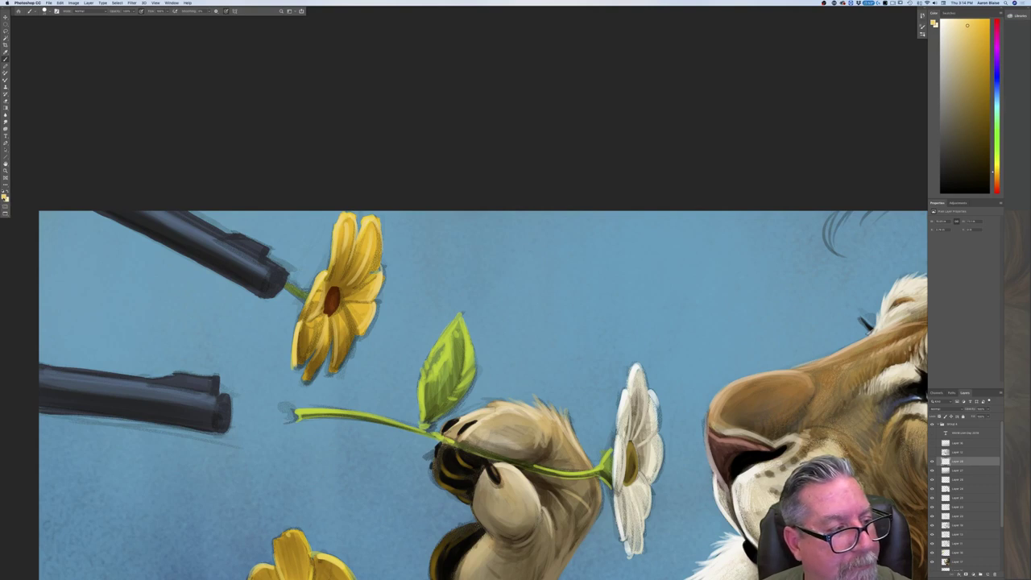
Choose a slightly darker muted gold and paint strokes around the upper yellow flower's centre and down its lower petals.
left_click(4, 197)
left_click(120, 166)
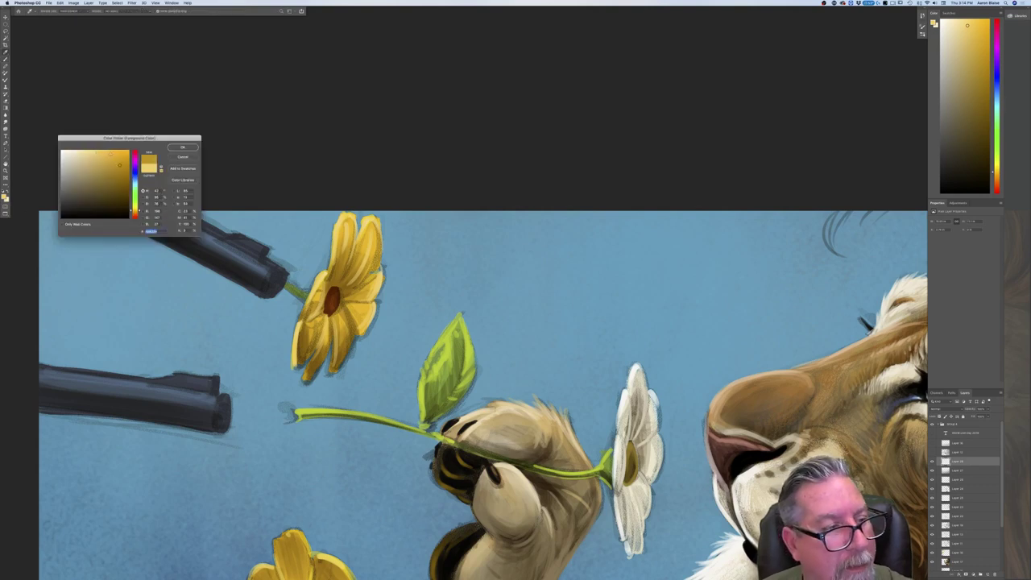
left_click(102, 156)
left_click(173, 148)
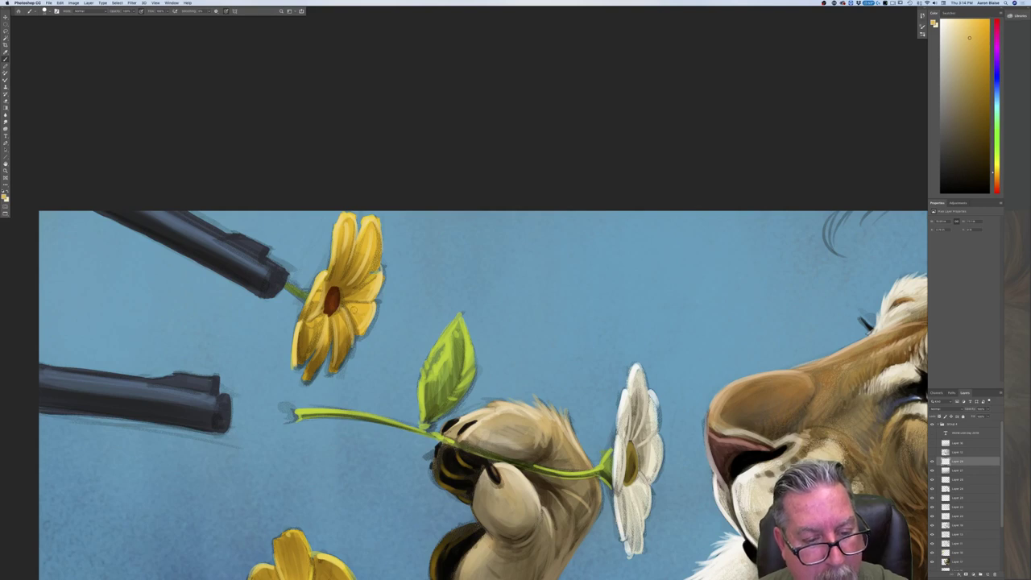
left_click_drag(339, 285, 346, 264)
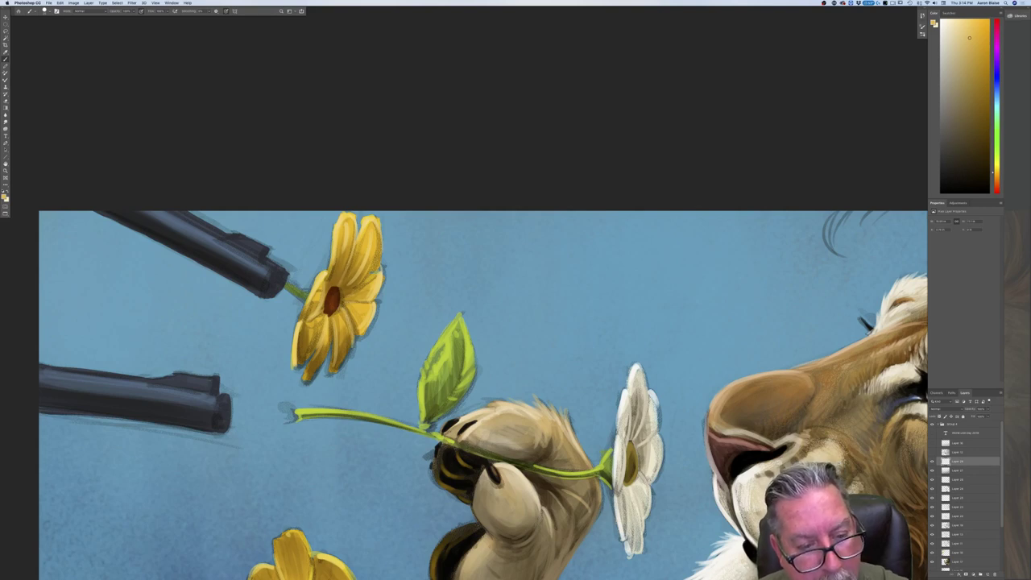
left_click_drag(330, 319, 310, 379)
left_click_drag(320, 320, 300, 364)
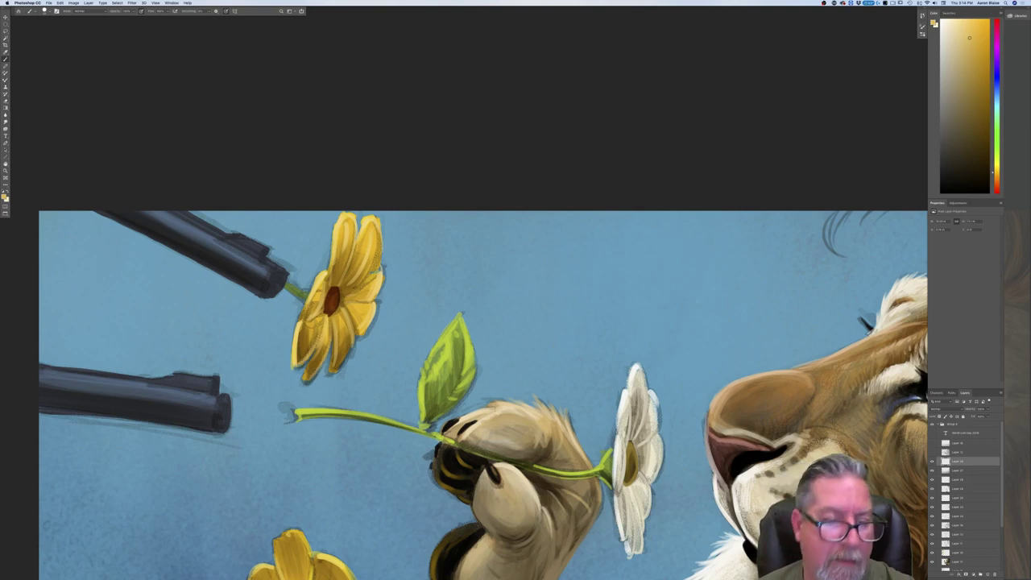
Sample the orange-brown of the upper yellow flower's centre and paint lighter orange detail on it.
left_click(4, 197)
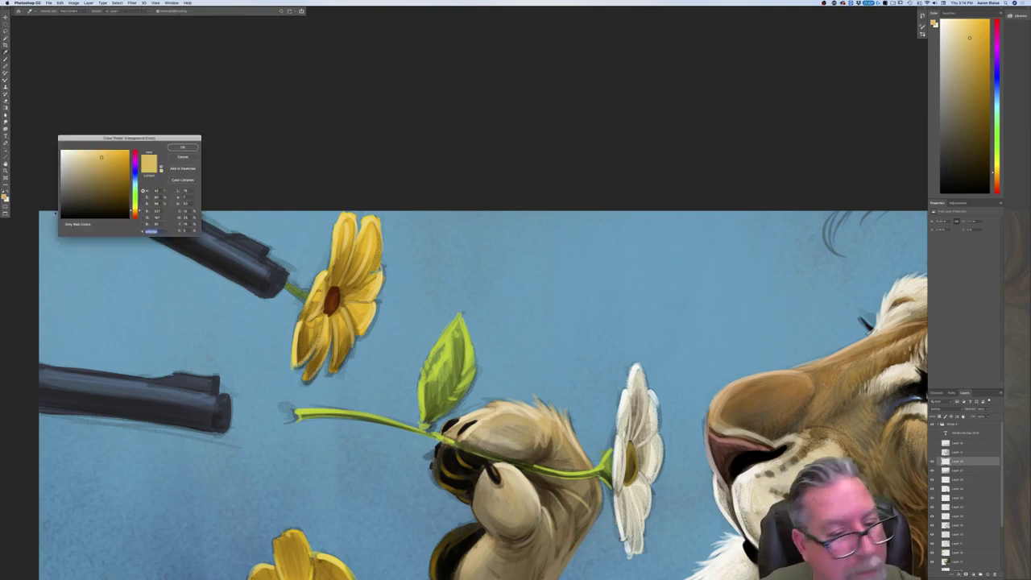
left_click(334, 304)
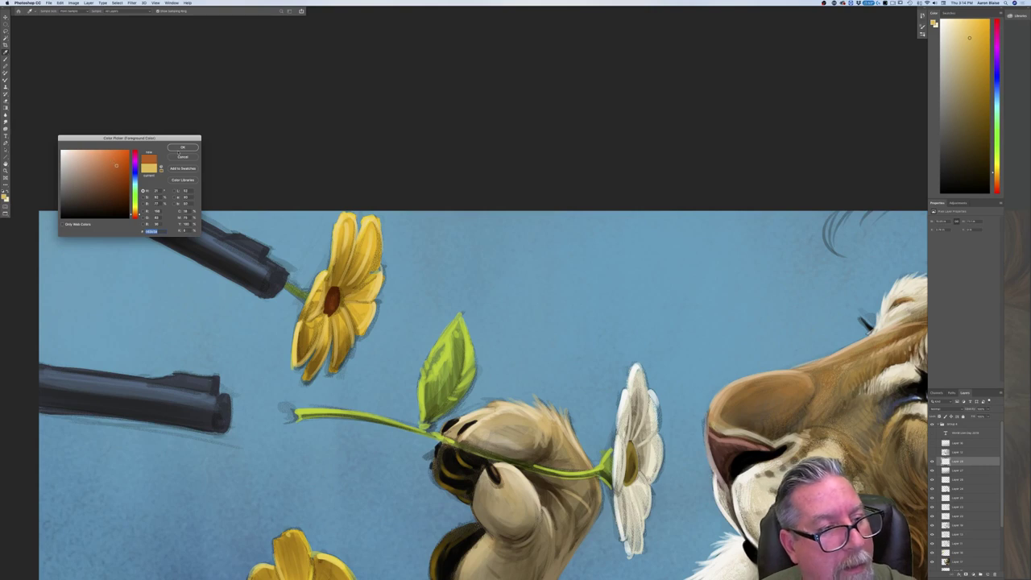
key("Return")
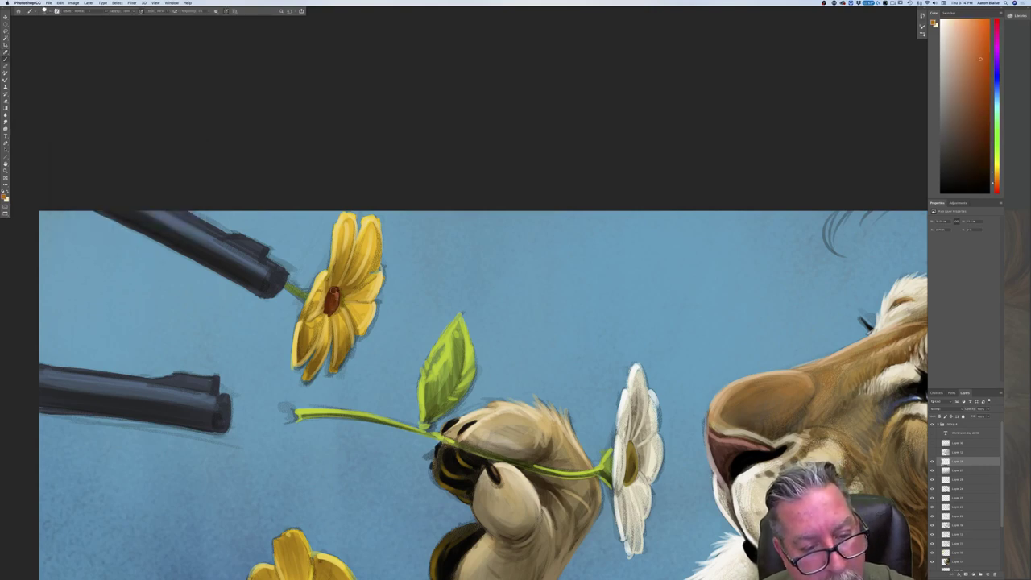
left_click_drag(337, 289, 330, 312)
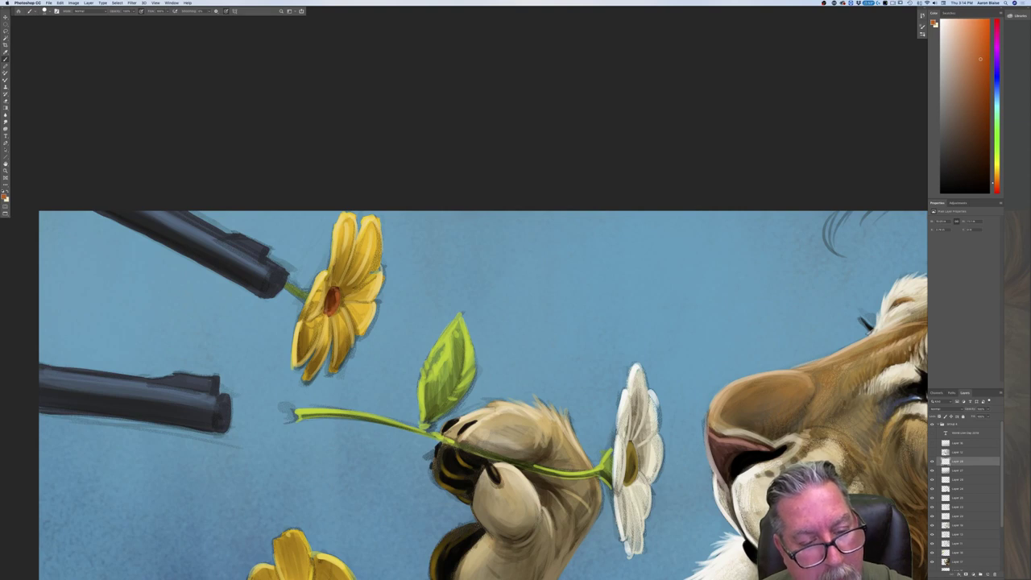
Sample the yellow-green of the held flower's stem and brighten the short stem between the upper gun barrel and its flower.
left_click(6, 197)
left_click(322, 410)
left_click(183, 147)
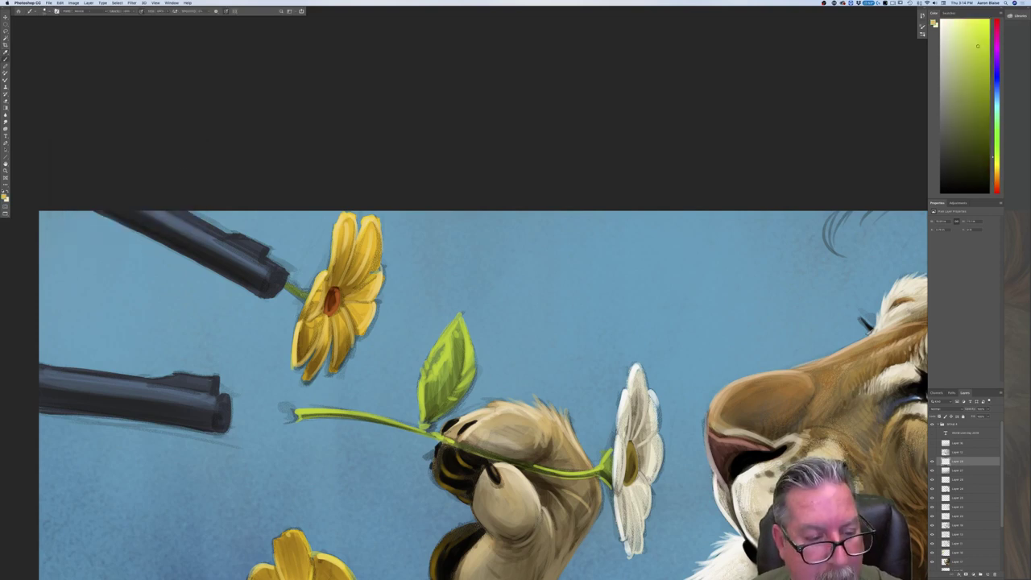
left_click_drag(304, 295, 277, 278)
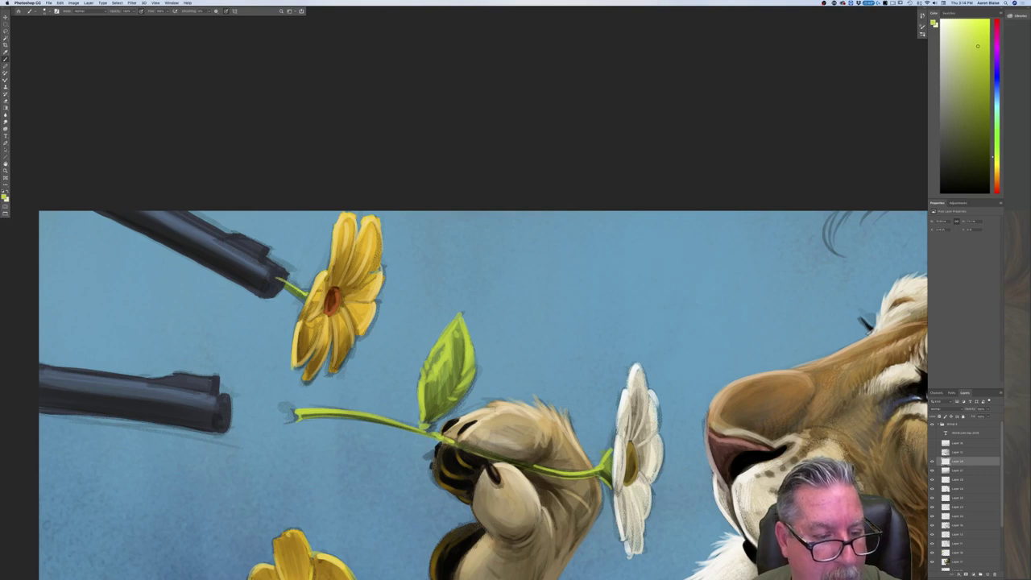
Set the foreground colour to a dark olive green and paint shading on the short stem and along the leaf's lower edge.
left_click(7, 197)
left_click(436, 407)
left_click(107, 203)
left_click(183, 148)
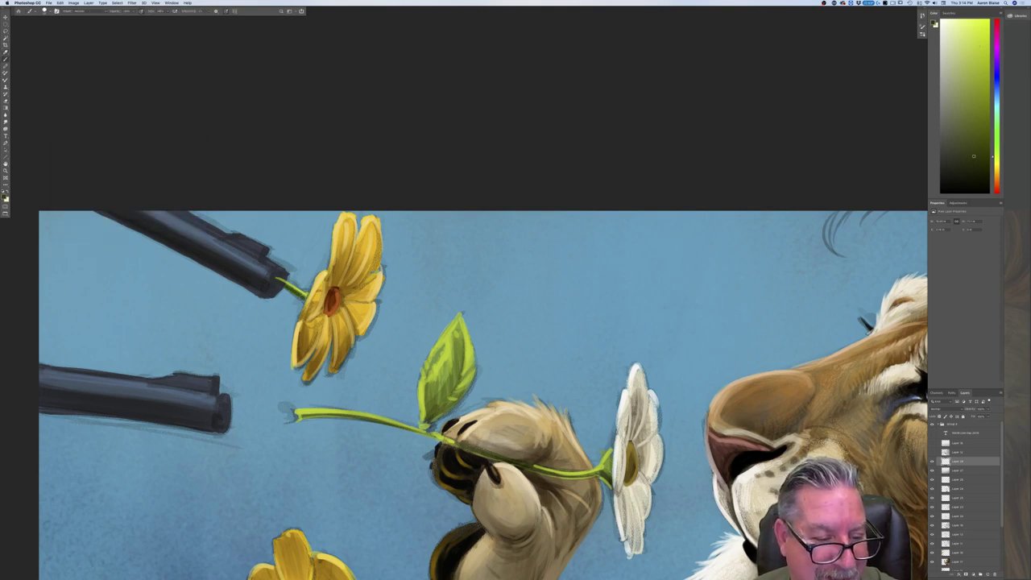
mouse_move(421, 390)
left_mouse_down()
mouse_move(425, 416)
mouse_move(432, 409)
mouse_move(426, 429)
left_mouse_up()
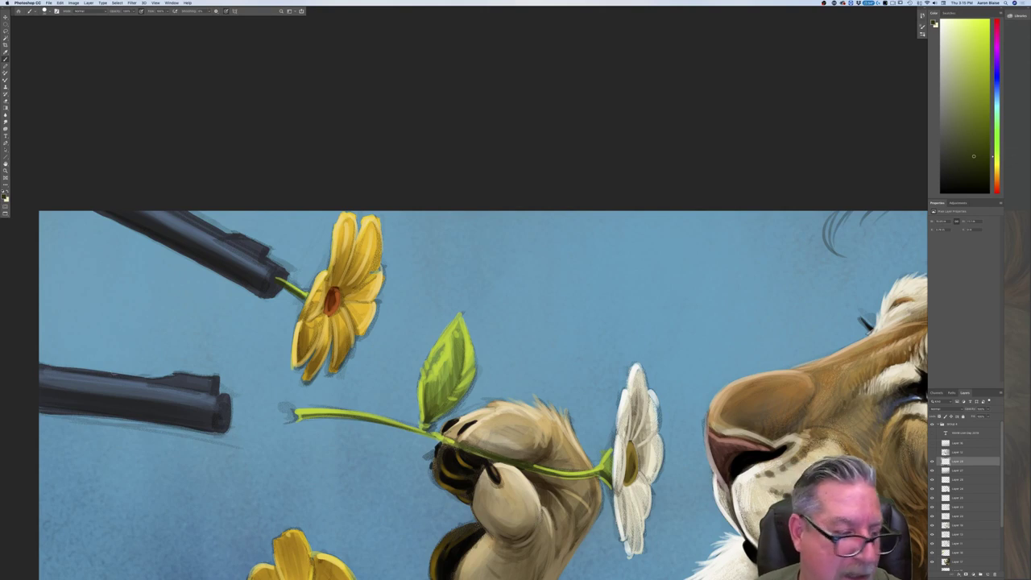
Set the foreground colour to near-black and paint the dark muzzle openings of the two upper gun barrels.
left_click(5, 197)
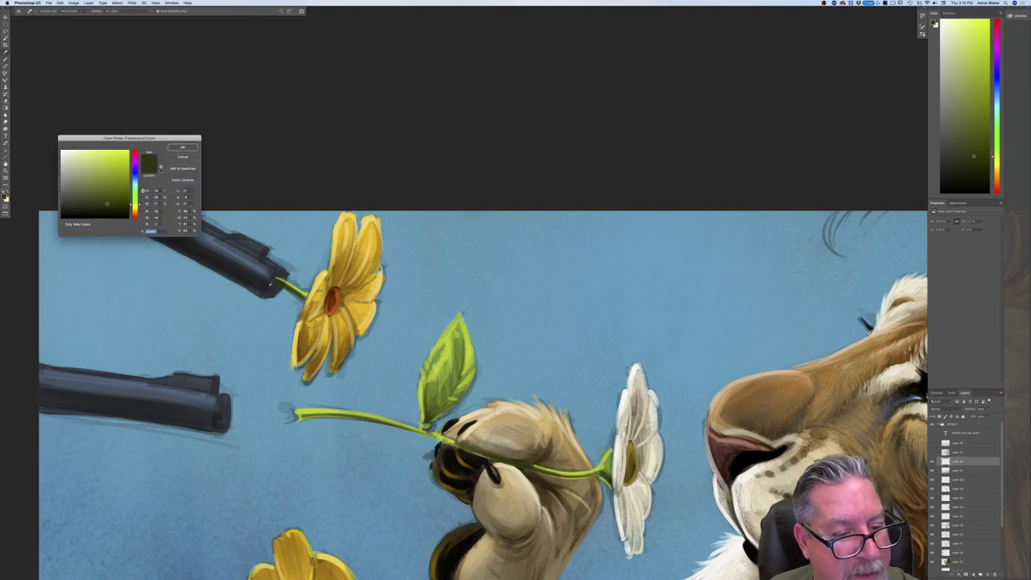
left_click(251, 276)
left_click(64, 215)
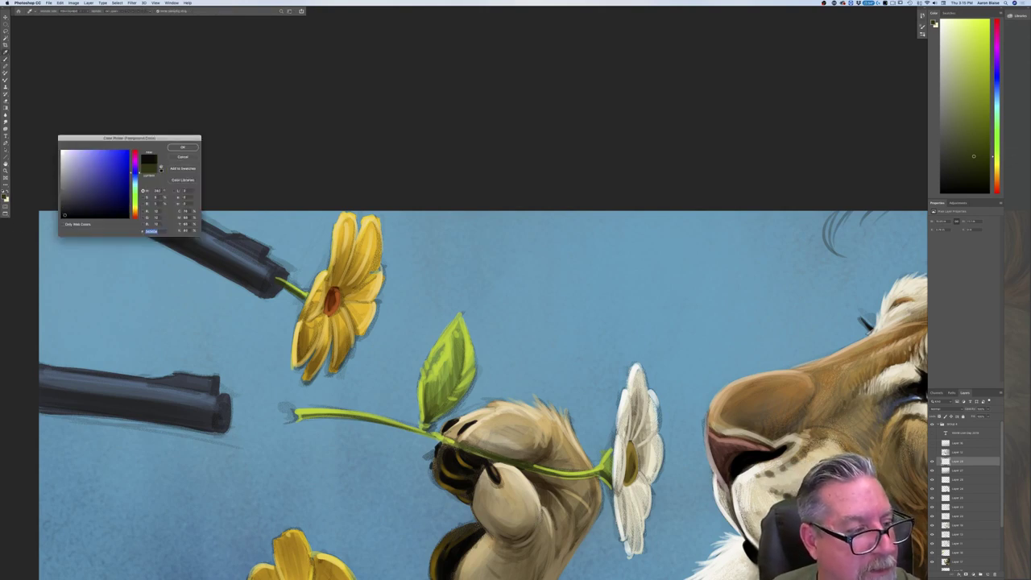
left_click(172, 148)
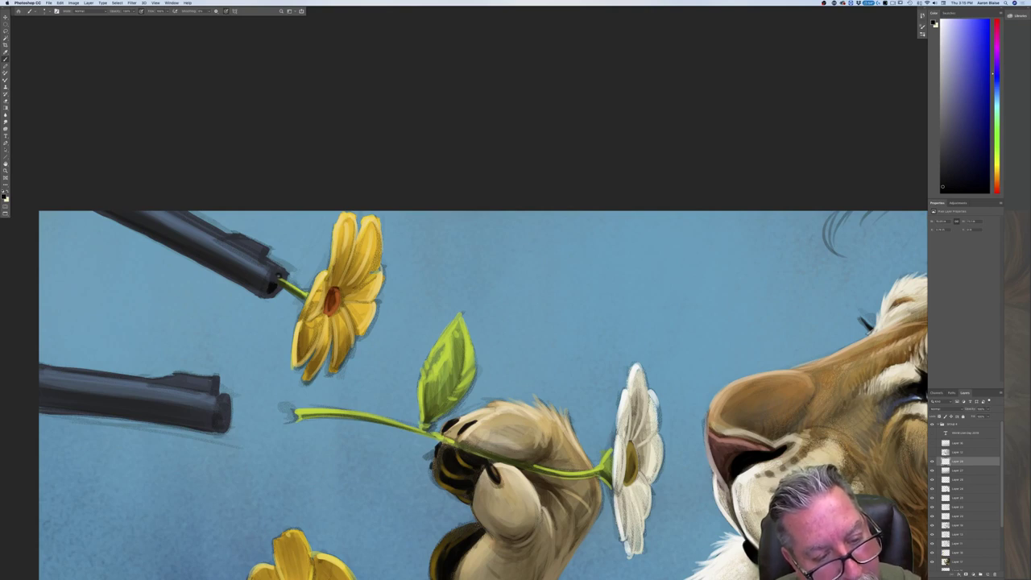
left_click_drag(224, 407, 225, 421)
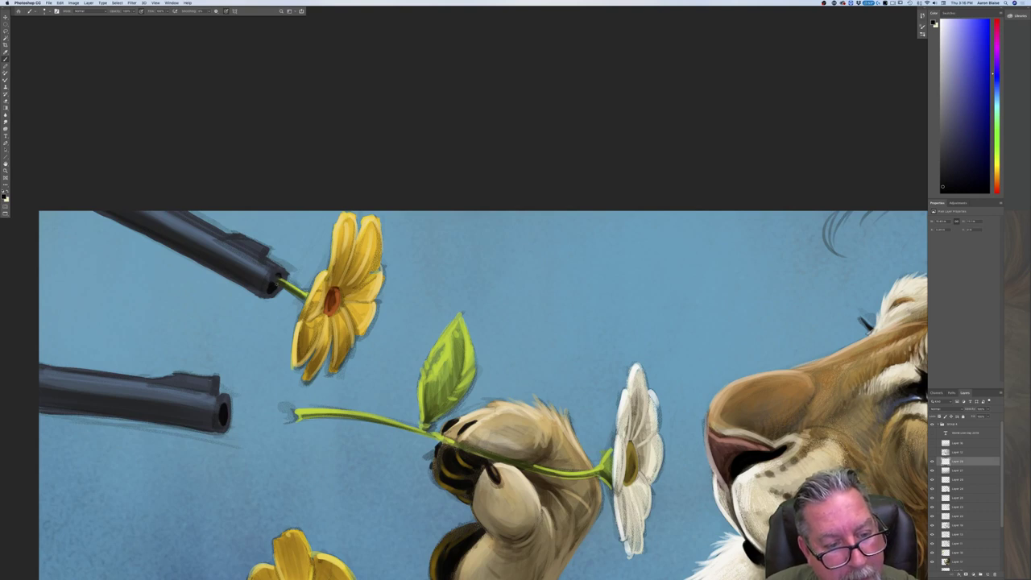
Set the foreground colour to a neutral dark grey and paint along the length of the uppermost gun barrel.
key("super+minus")
key("super+minus")
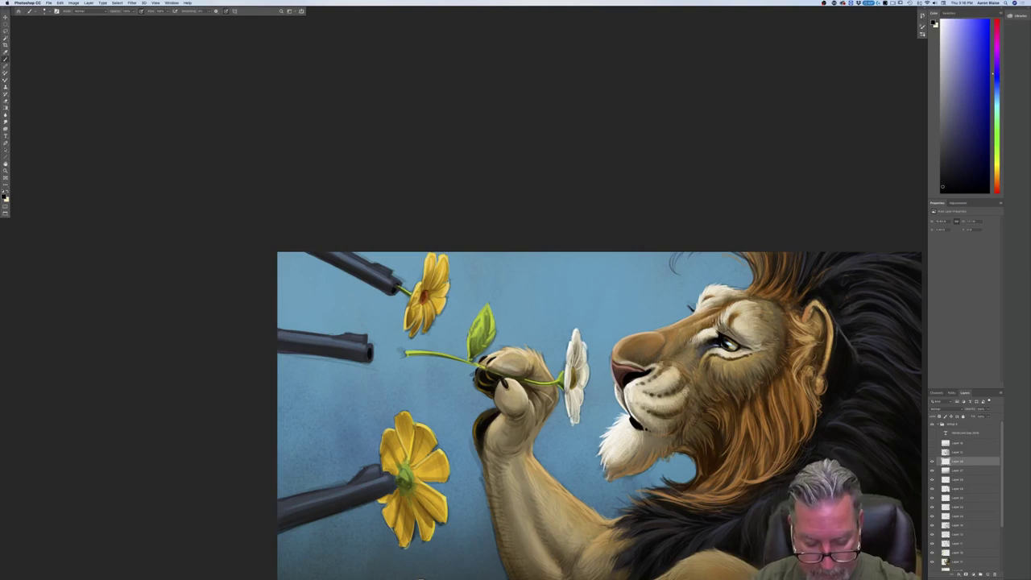
key("r")
left_click_drag(274, 227, 455, 506)
key("h")
left_click_drag(433, 402, 125, 285)
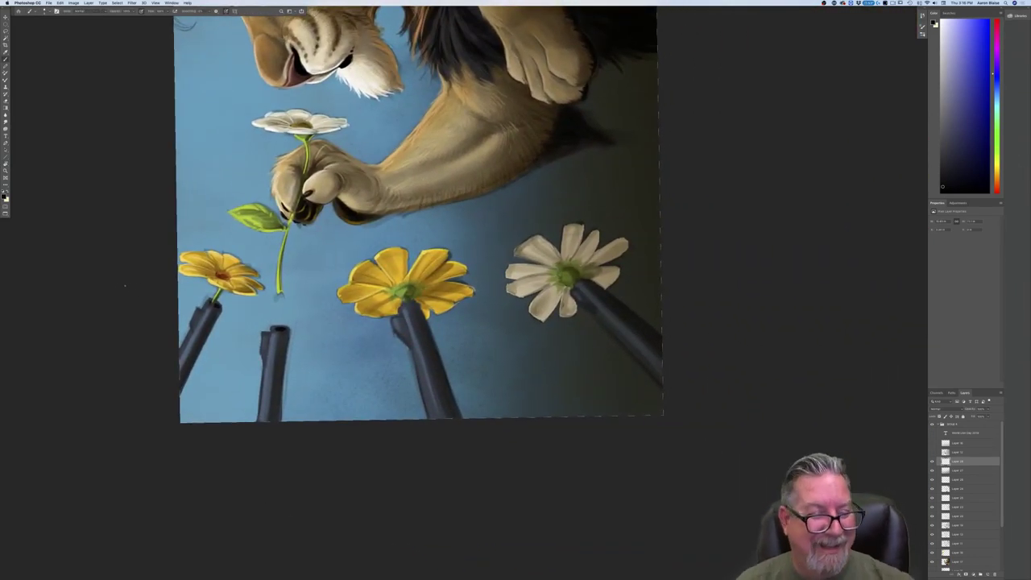
left_click_drag(263, 491, 437, 491)
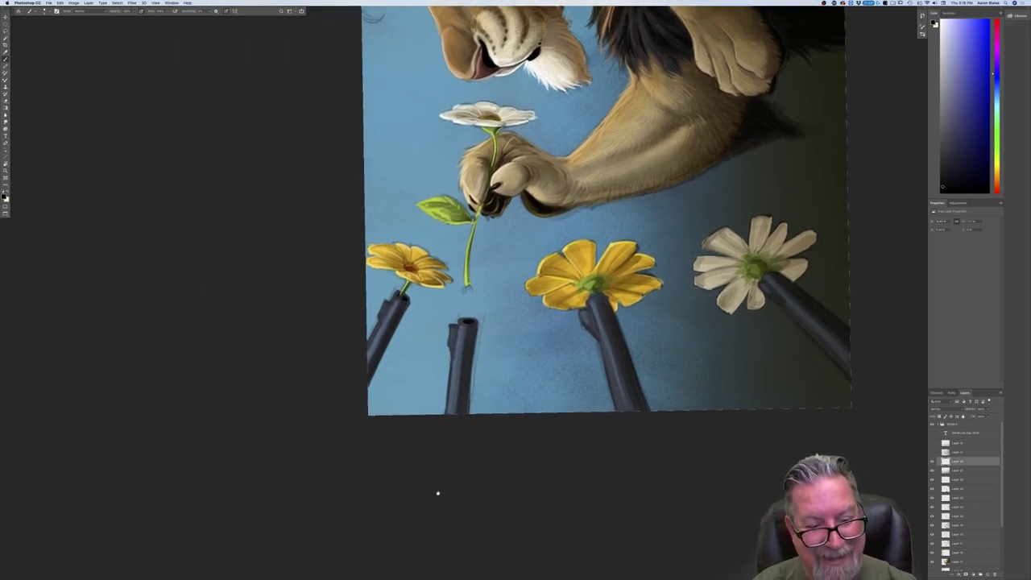
left_click(5, 195)
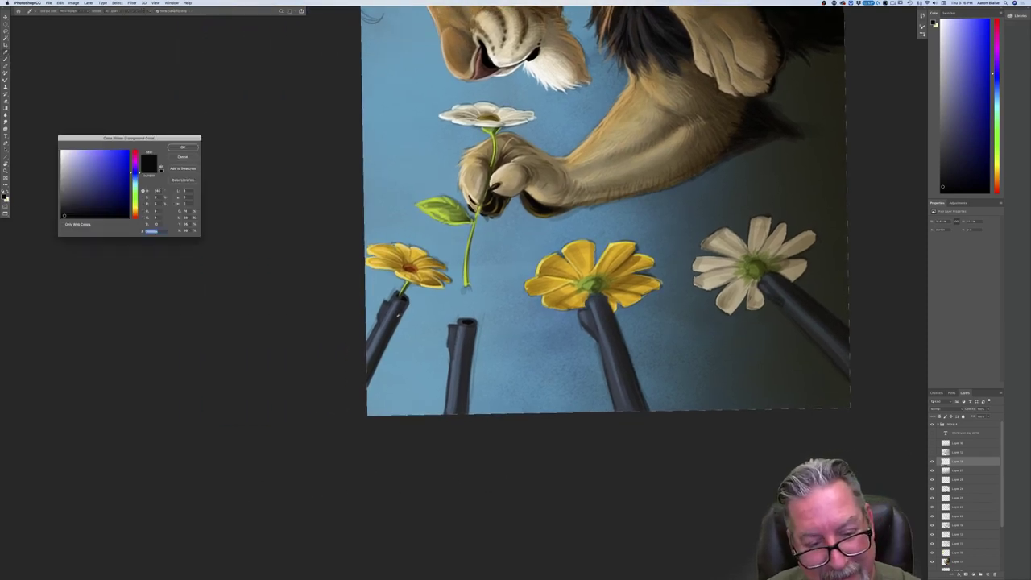
left_click(62, 198)
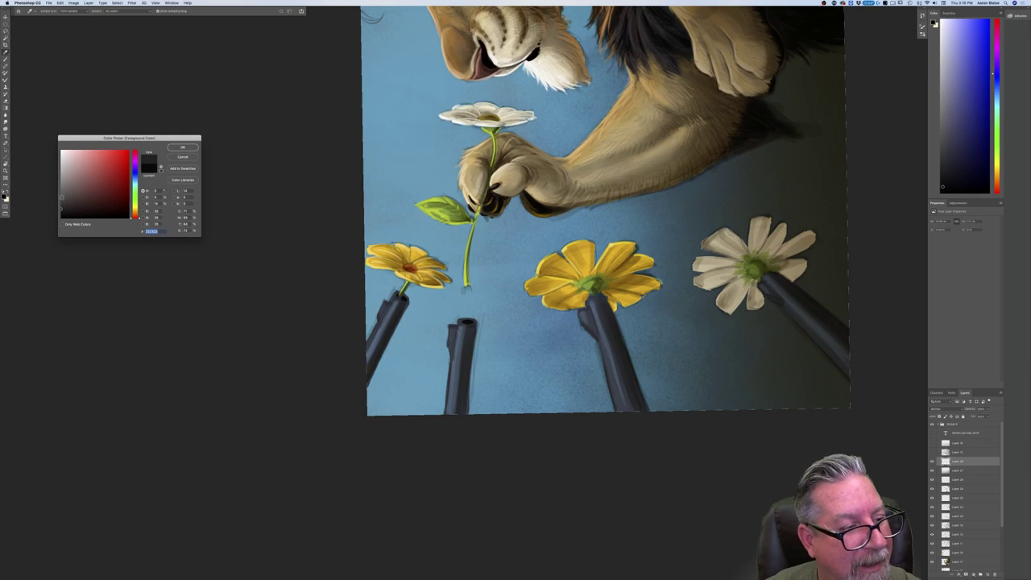
left_click(183, 147)
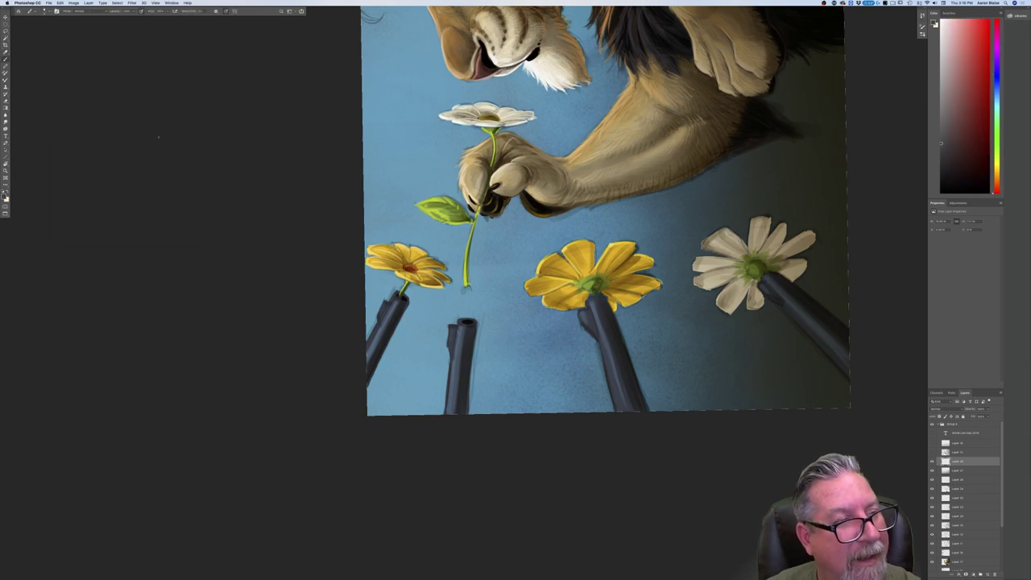
left_click(46, 11)
left_click(180, 174)
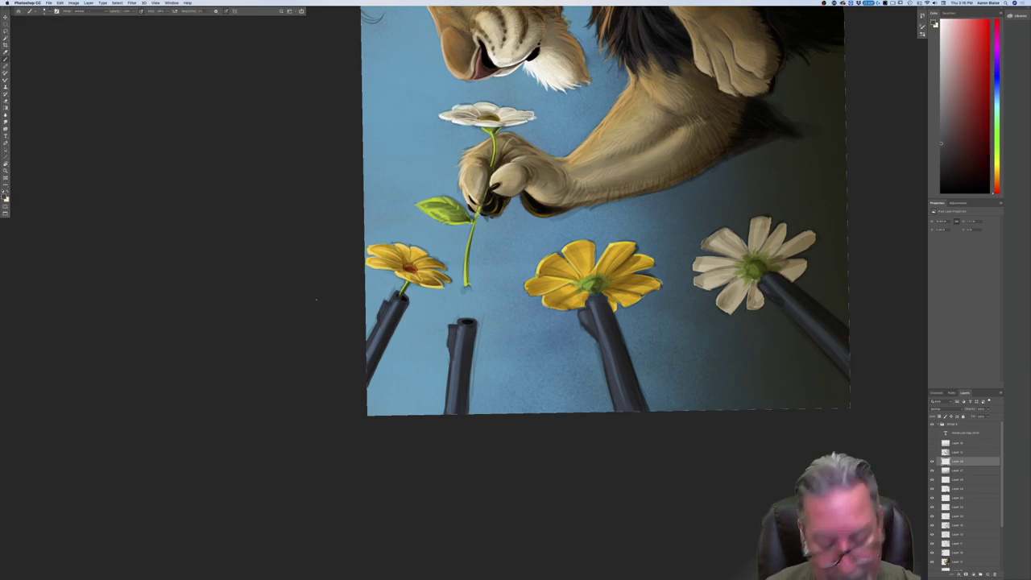
key("super+plus")
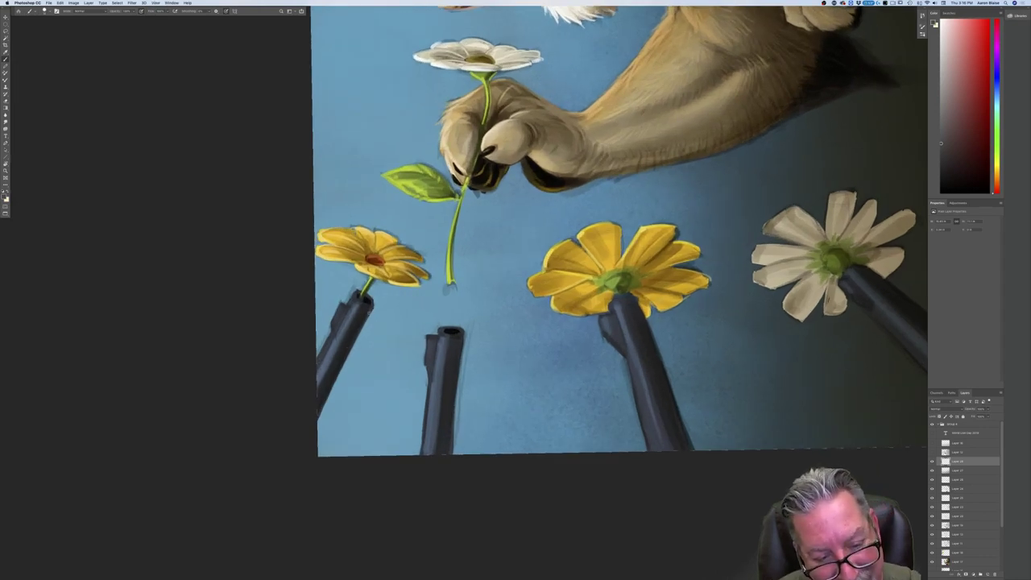
left_click_drag(350, 350, 320, 412)
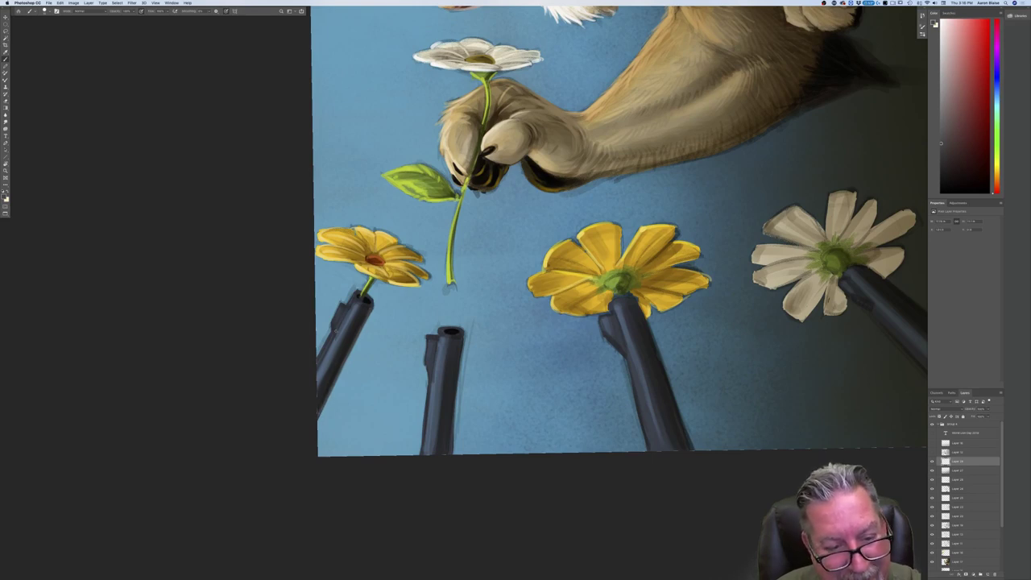
Set the foreground colour to a light blue and paint highlights along the two upper gun barrels and their muzzle rims.
left_click(5, 198)
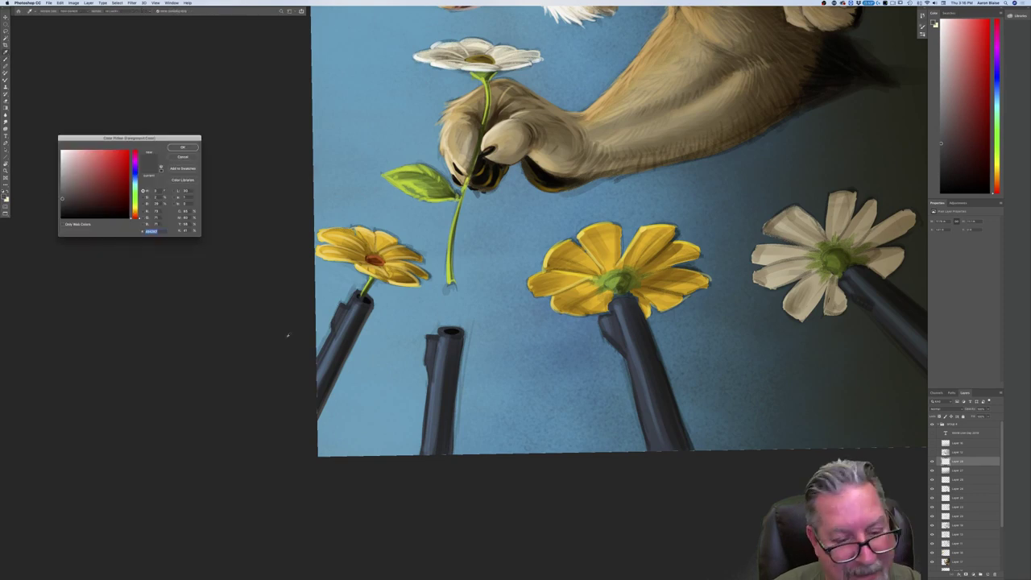
left_click(328, 357)
left_click(81, 162)
left_click(182, 148)
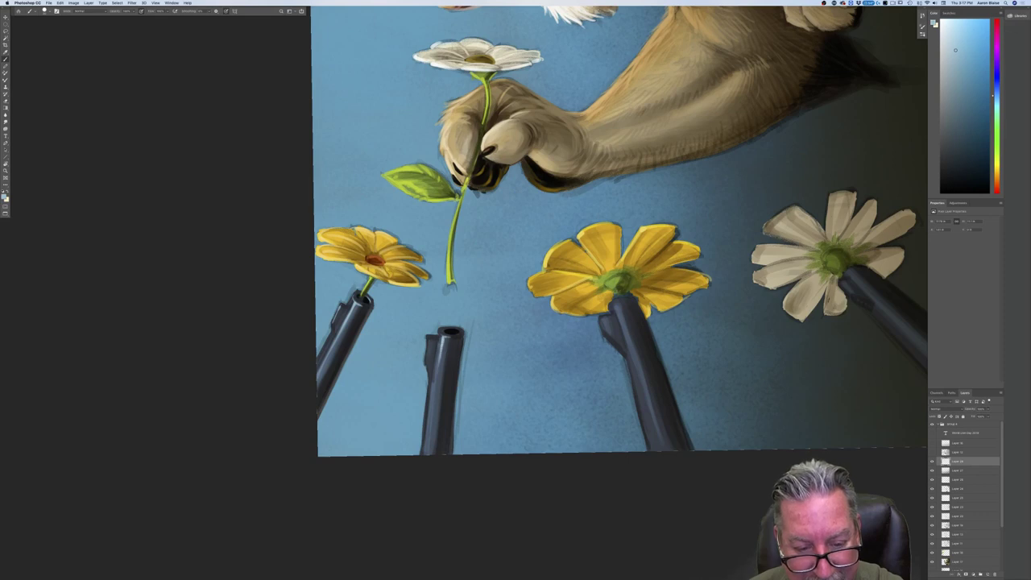
left_click_drag(440, 363, 429, 453)
left_click_drag(433, 413, 430, 435)
left_click_drag(435, 393, 432, 411)
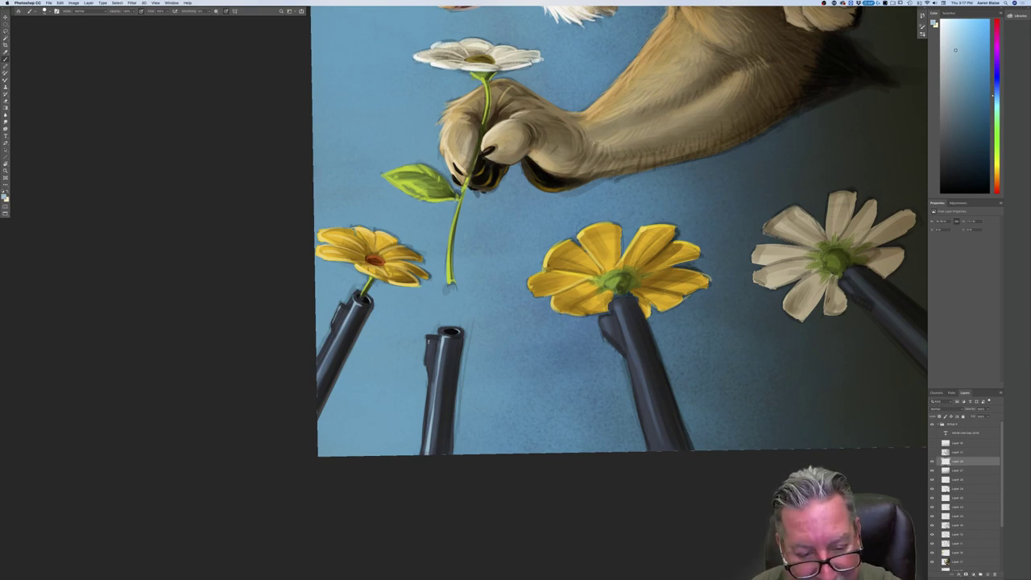
left_click_drag(436, 350, 430, 387)
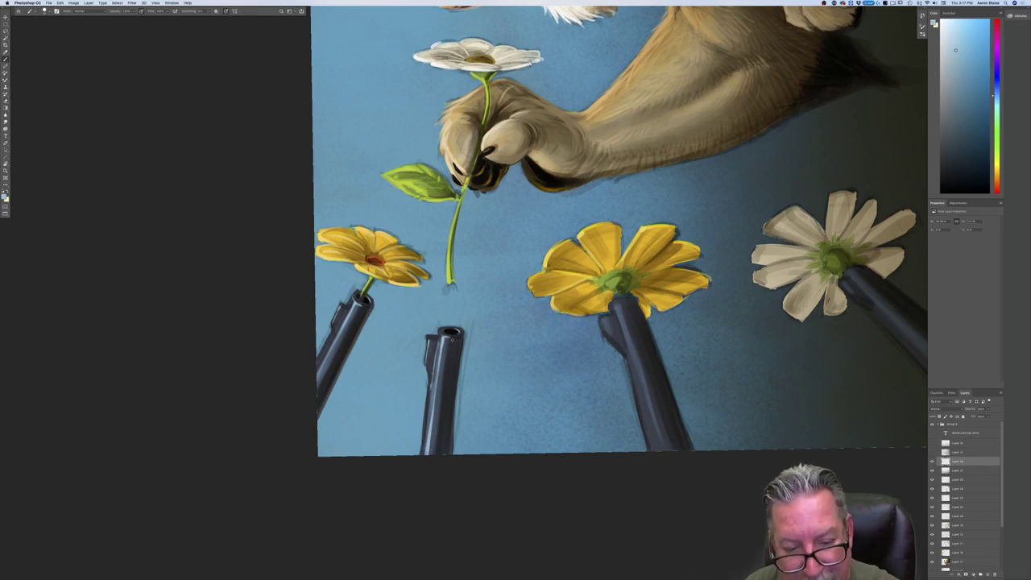
Paint light blue highlights along the gun barrel plugged by the large yellow flower and on its front sight.
left_click_drag(187, 397, 86, 371)
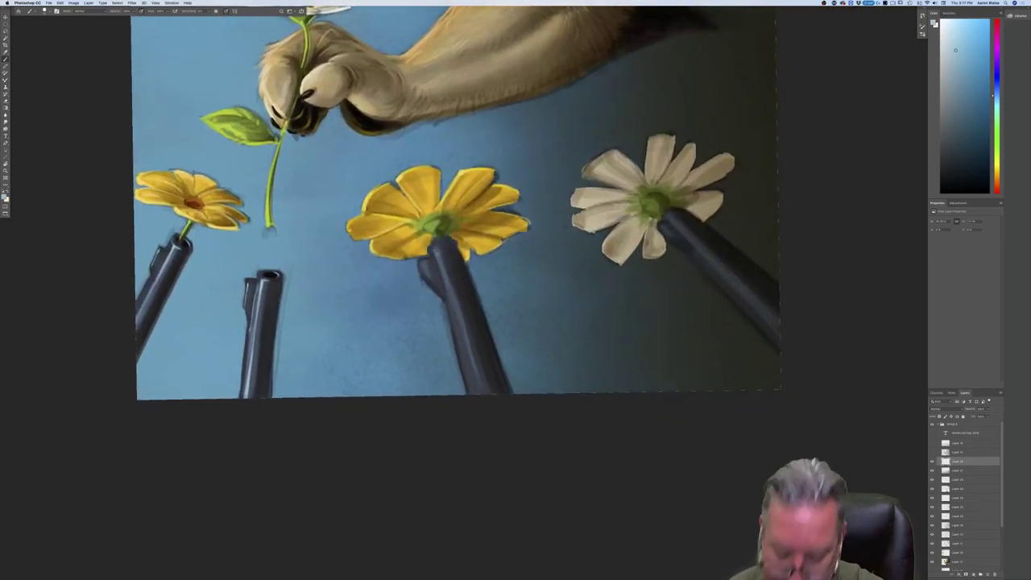
left_click_drag(437, 248, 485, 392)
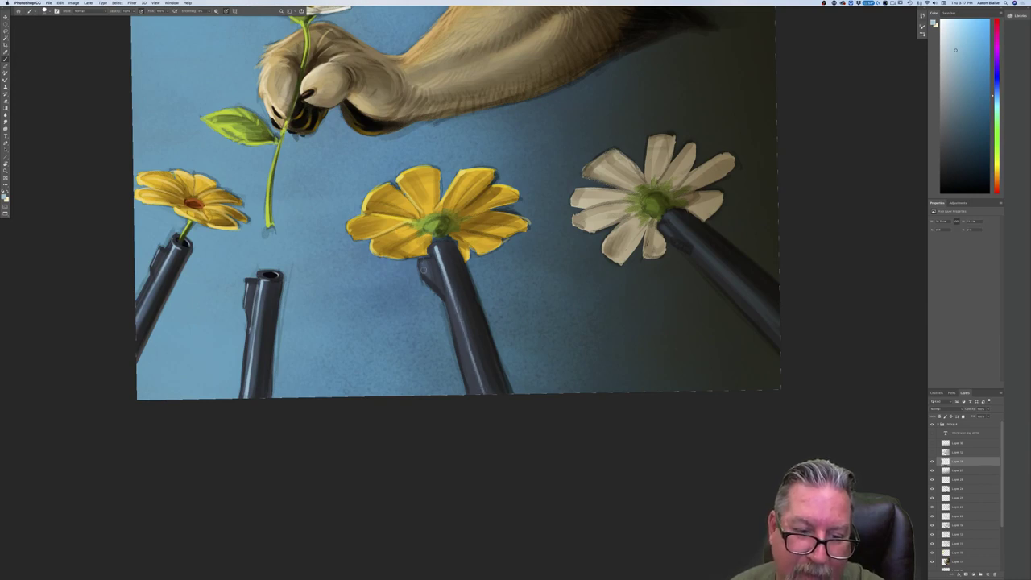
left_click_drag(425, 277, 442, 296)
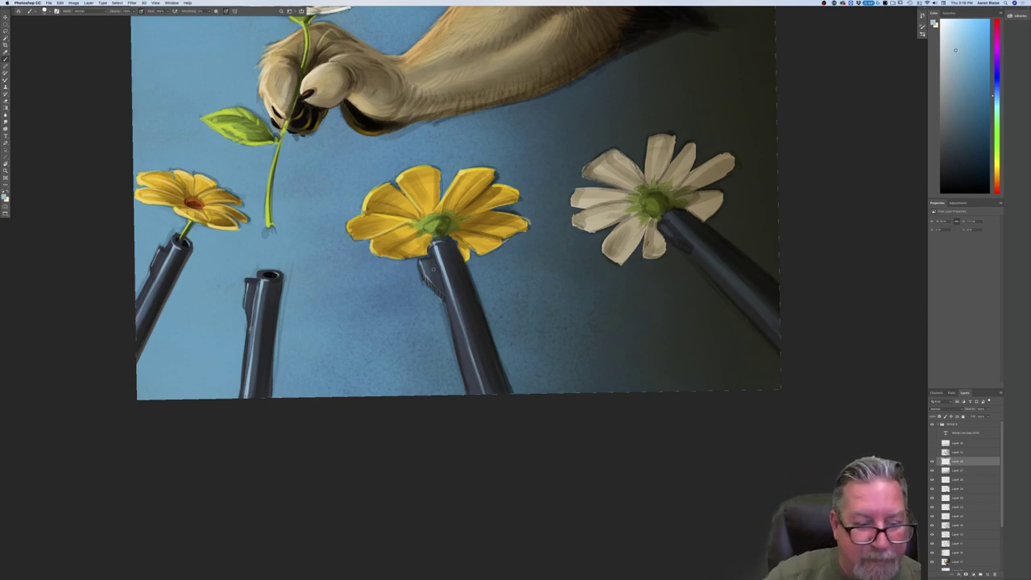
Set the foreground colour to a muted grey-blue and paint highlights along the white flower's gun barrel and its front sight.
scroll(327, 436, "right", 6)
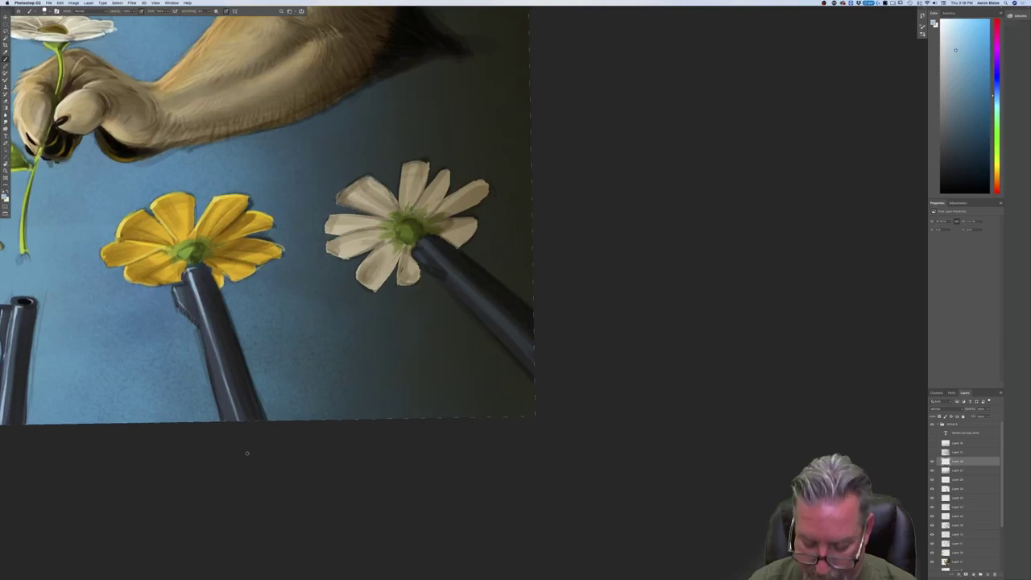
key("r")
mouse_move(266, 350)
left_mouse_down()
mouse_move(230, 338)
mouse_move(274, 211)
left_mouse_up()
key("b")
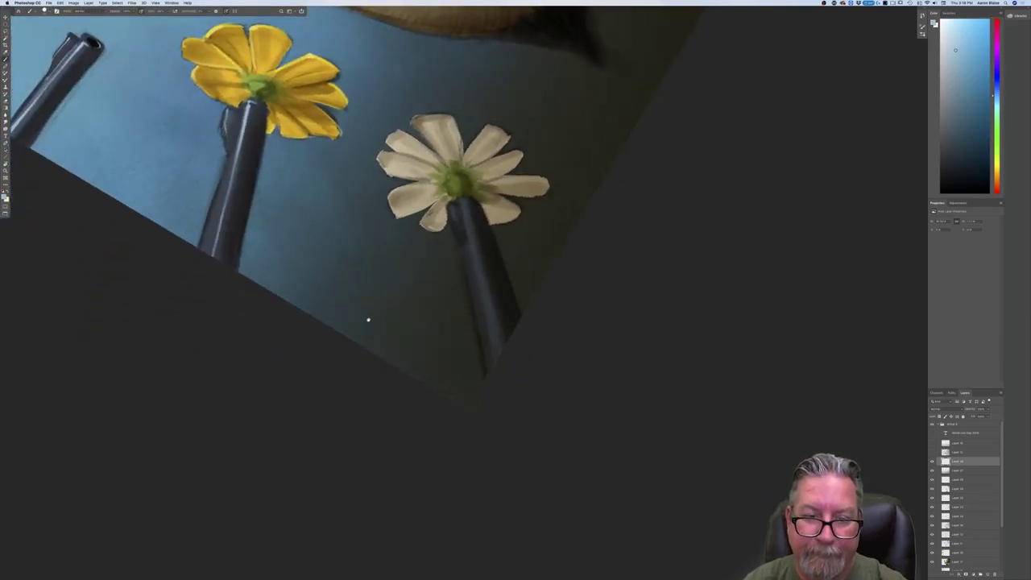
left_click_drag(370, 315, 315, 440)
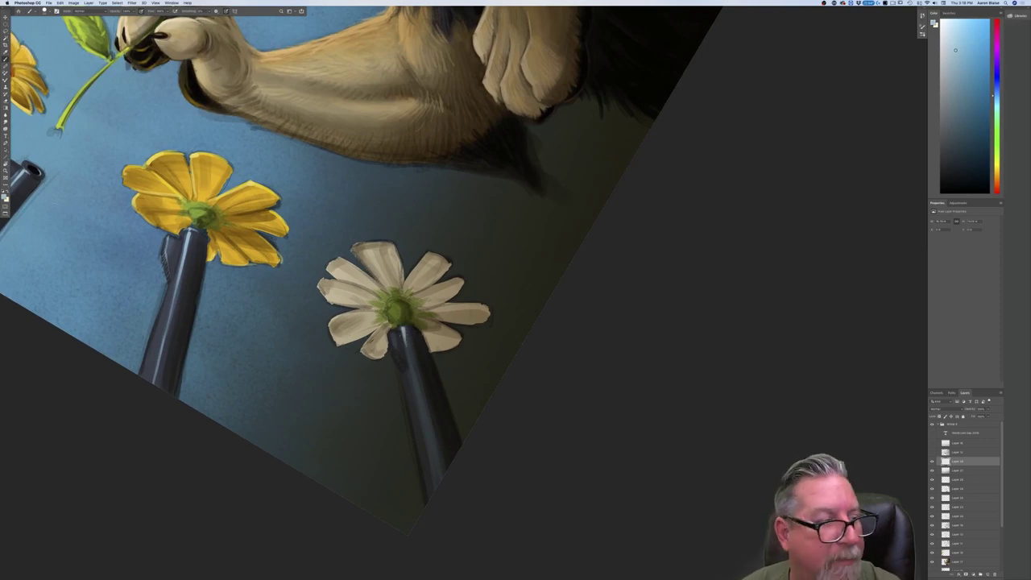
left_click(7, 199)
left_click(74, 200)
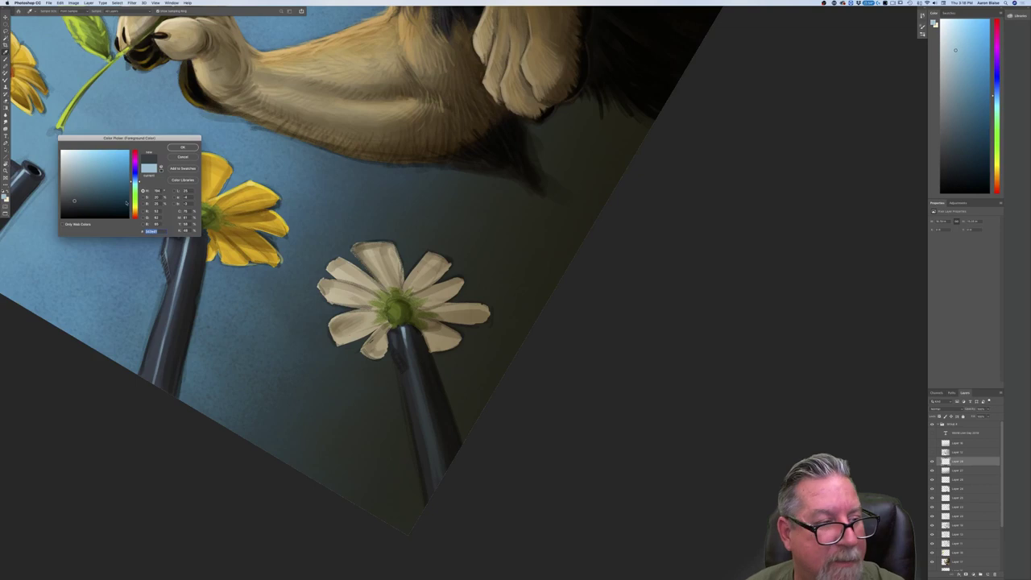
left_click(80, 180)
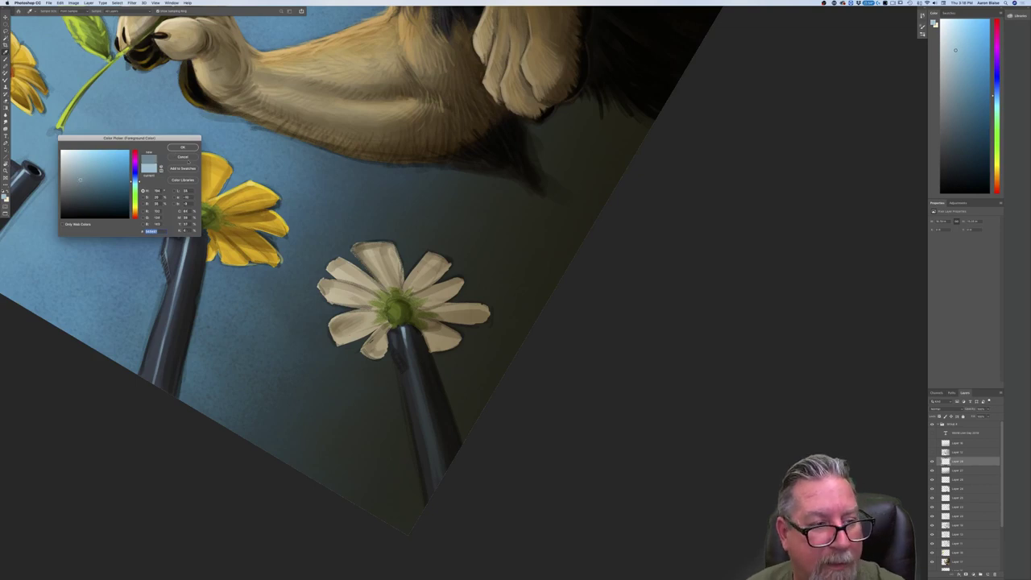
key("Return")
left_click_drag(405, 330, 424, 421)
left_click_drag(411, 367, 439, 486)
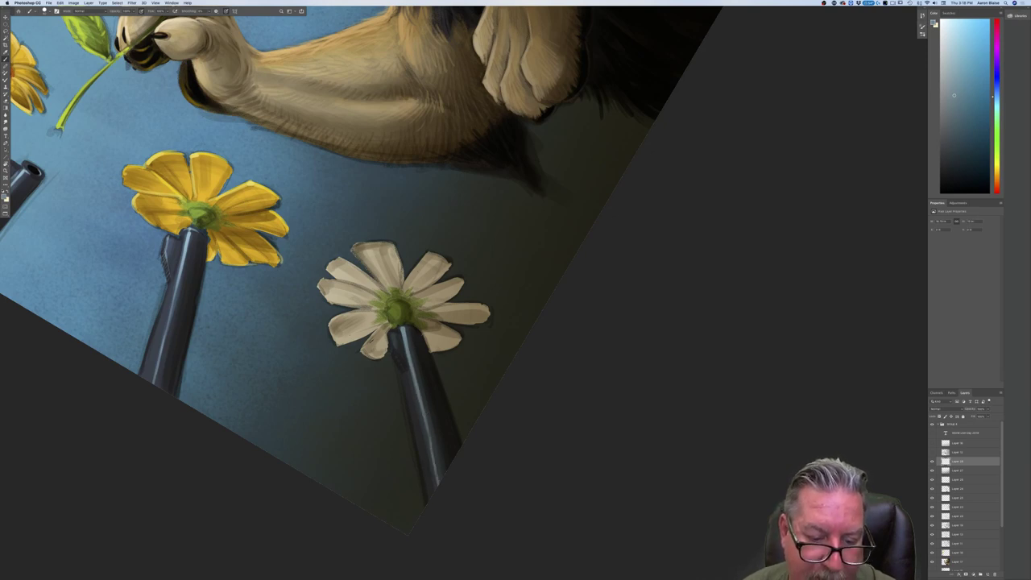
left_click_drag(414, 366, 425, 411)
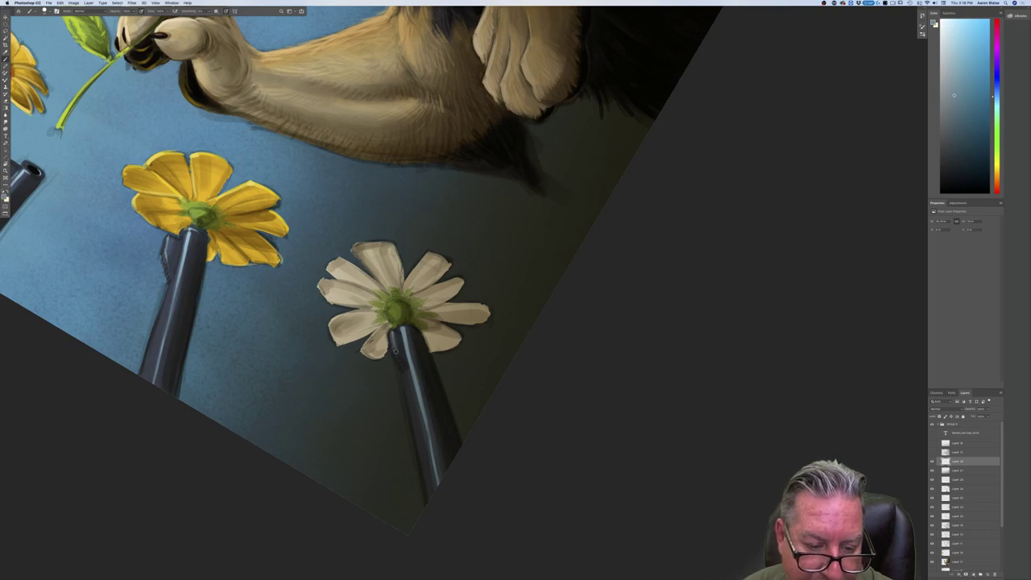
left_click_drag(394, 354, 404, 373)
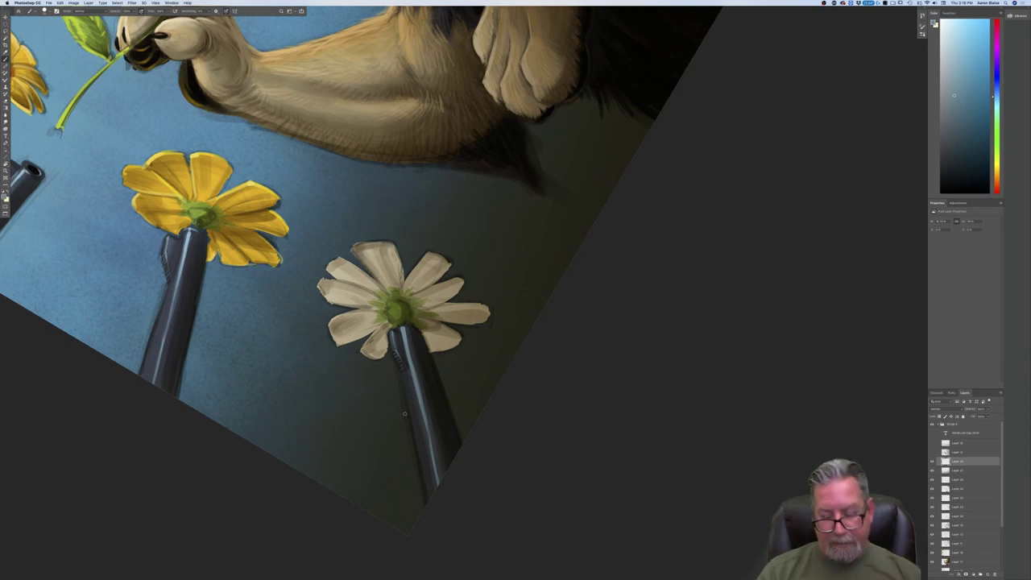
Sample the white flower's green base, set a brighter yellow-green, and paint detail on the green bases of both lower flowers.
key("super+minus")
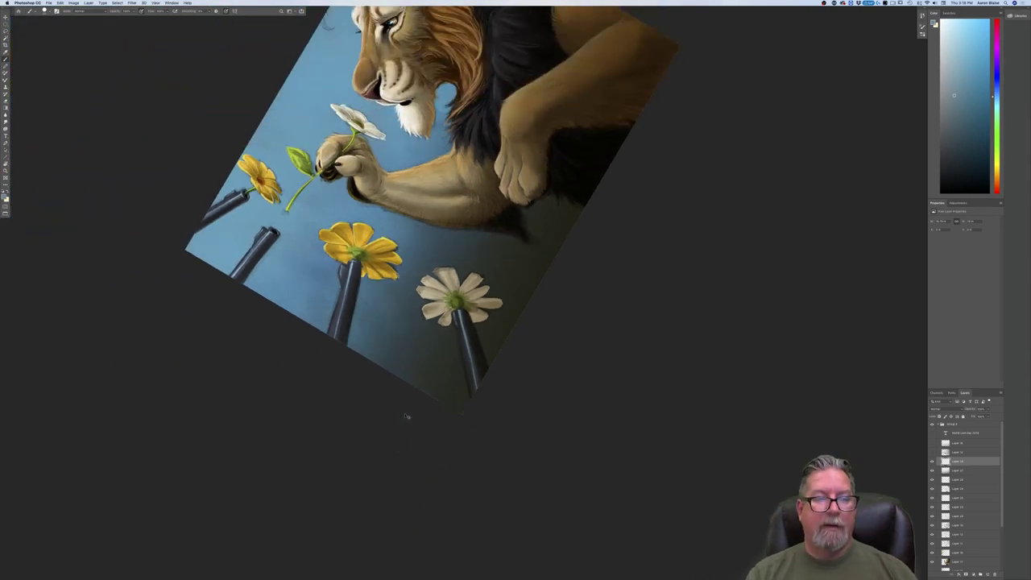
key("super+plus")
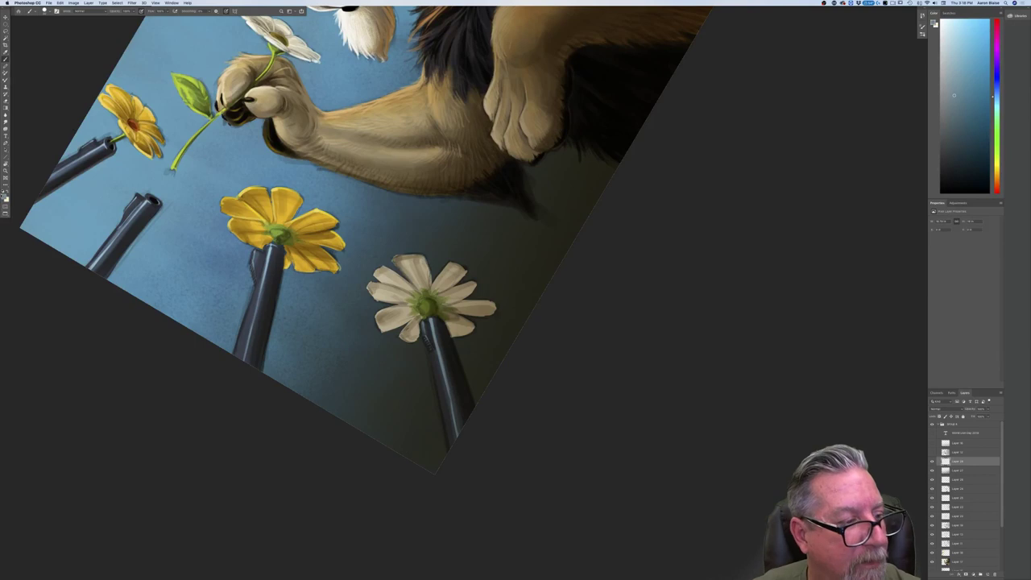
left_click(4, 197)
left_click(425, 304)
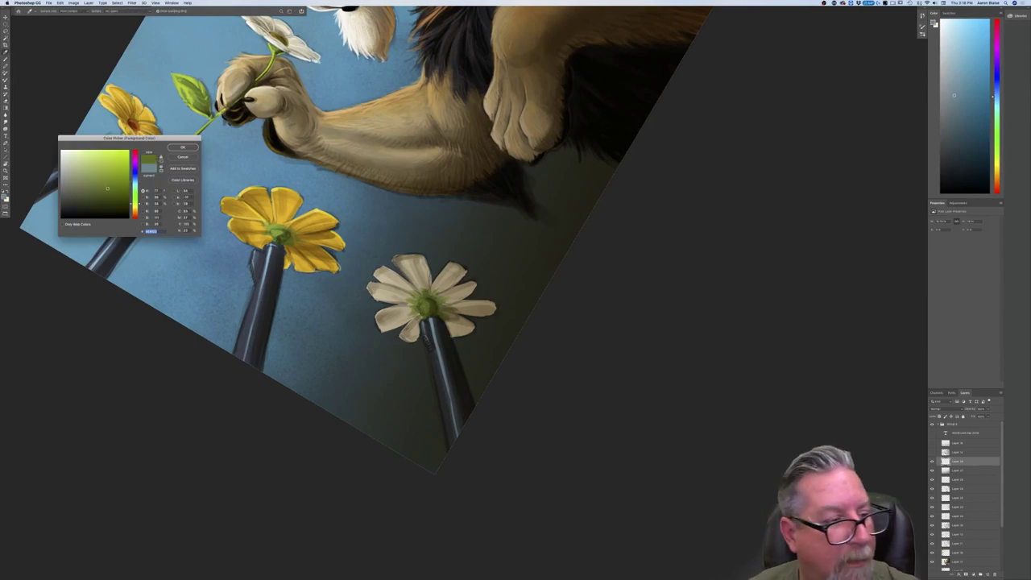
key("Return")
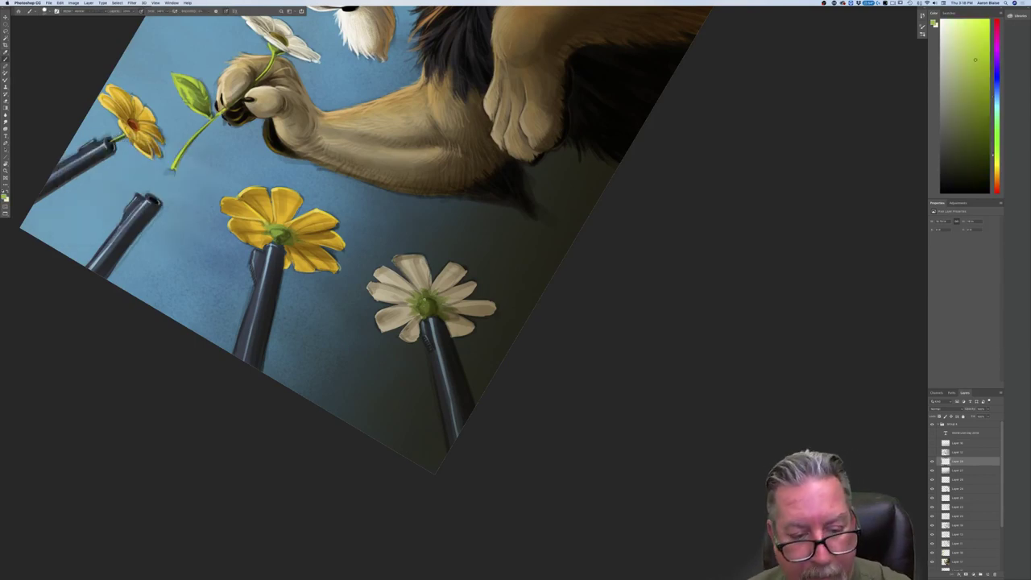
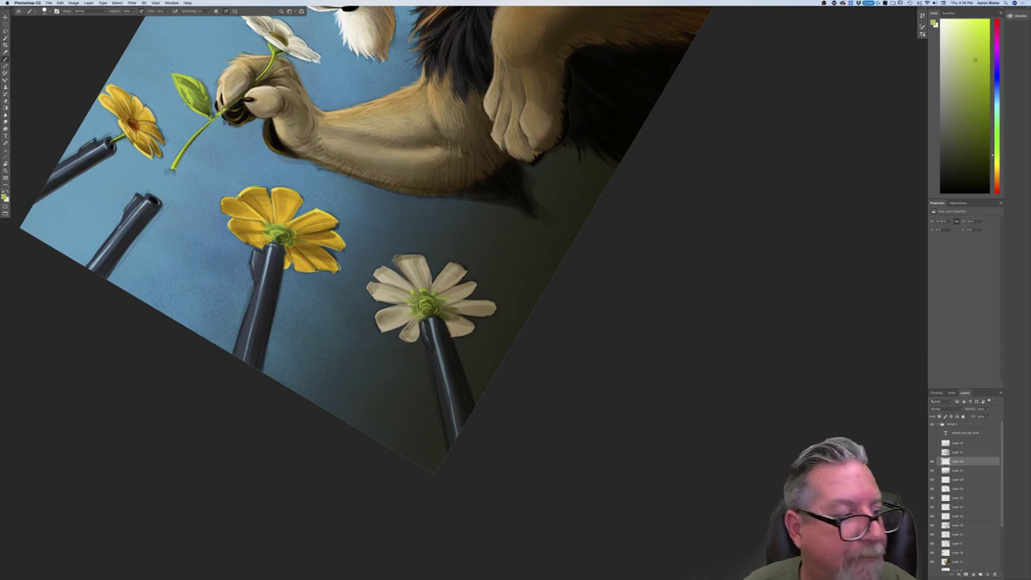
Sample the lower white flower's petal colour, lighten it to a pale cream, and paint highlights on its petals.
left_click(4, 198)
left_click(386, 276)
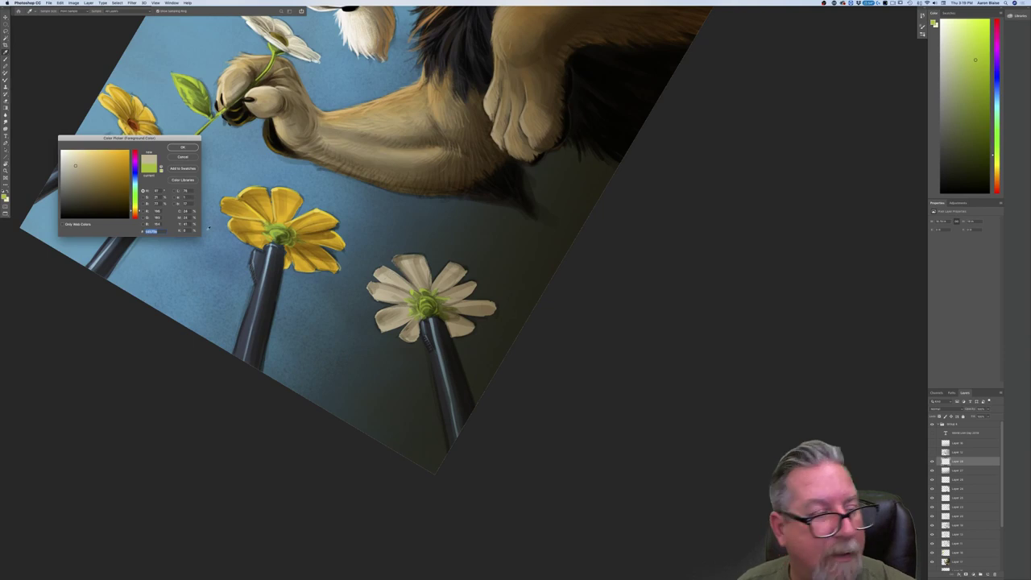
left_click(68, 153)
left_click(183, 148)
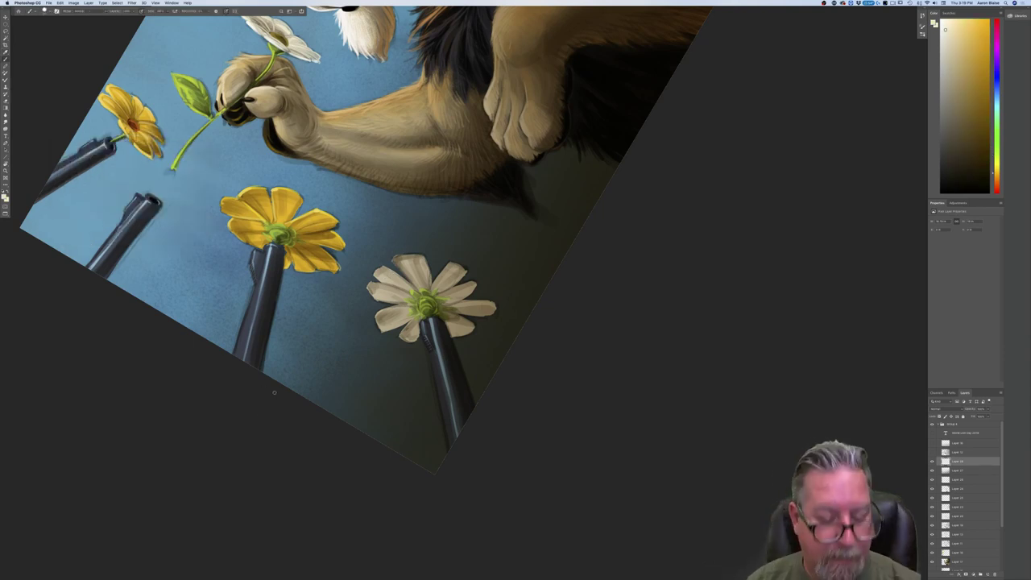
key("r")
left_click_drag(257, 371, 313, 101)
key("b")
left_click_drag(237, 229, 117, 380)
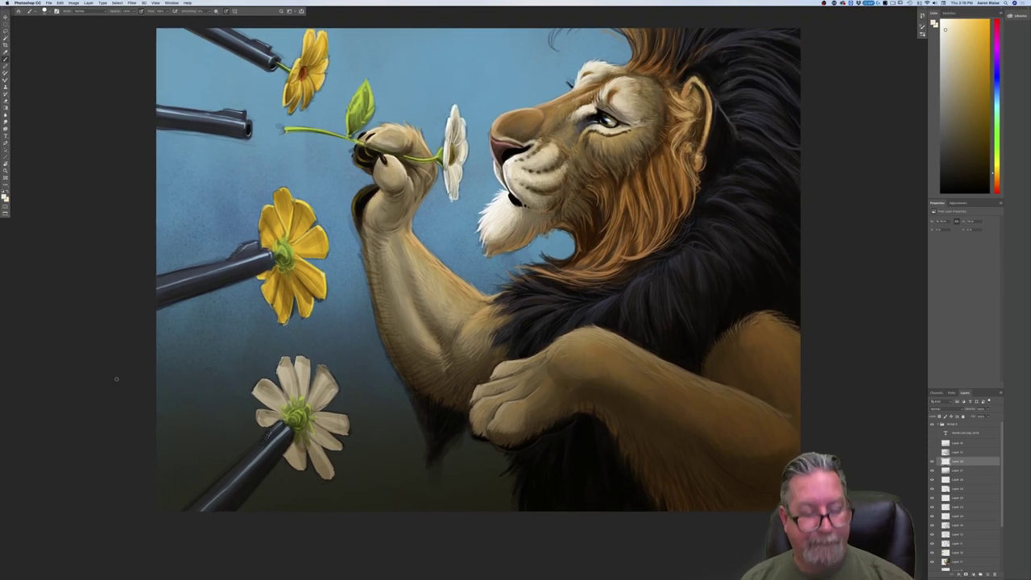
left_click_drag(320, 364, 338, 389)
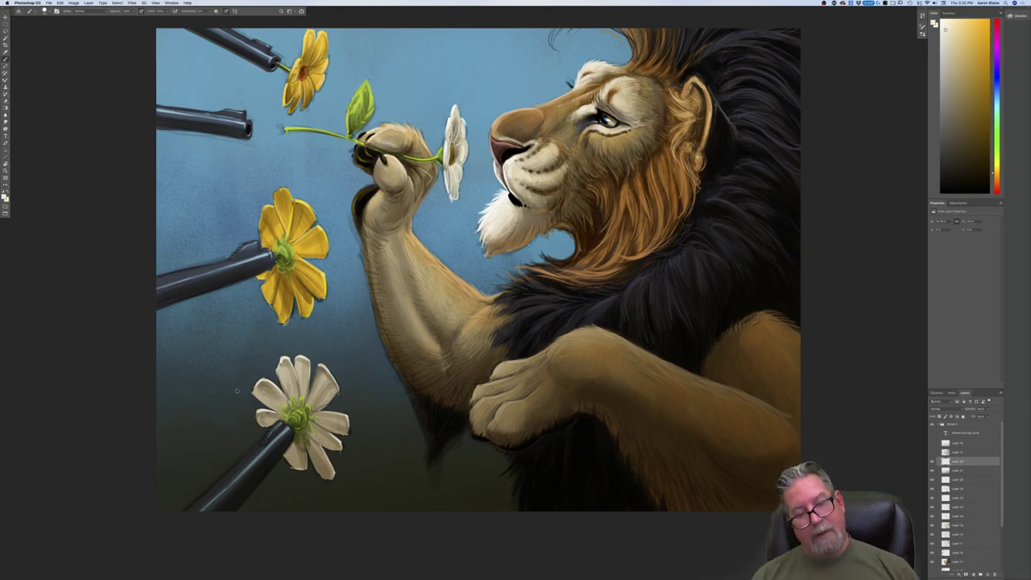
key("super+minus")
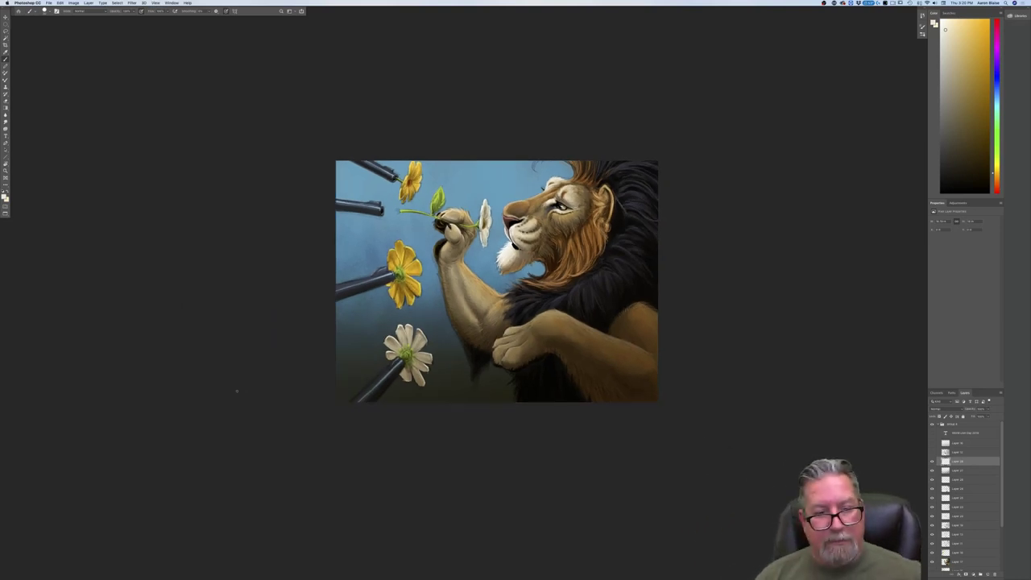
left_click_drag(246, 481, 316, 508)
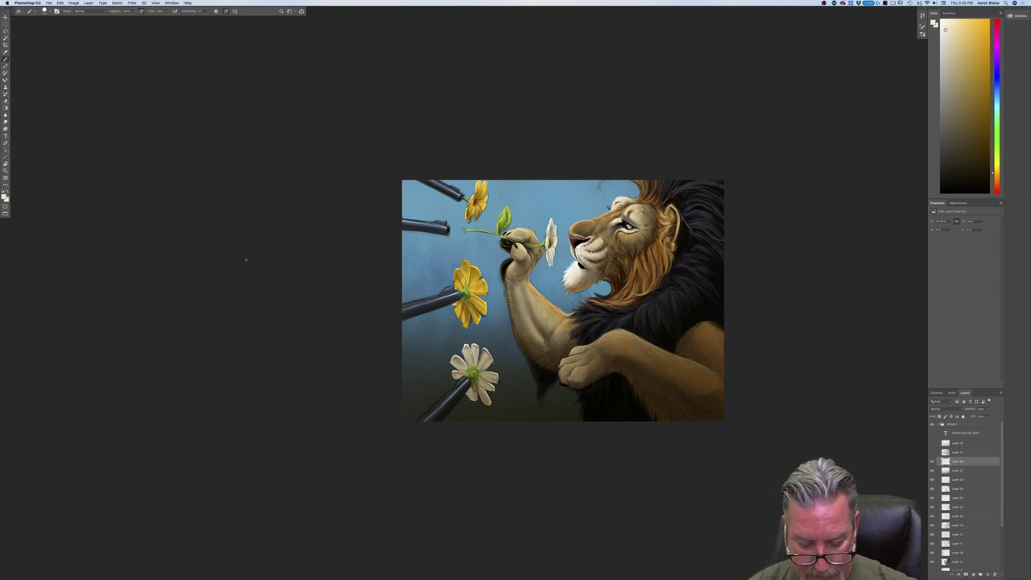
Set the foreground colour to a muted grey and paint reflected light along the shaded sides of the large yellow flower's barrel and the empty barrel.
key("r")
left_click_drag(245, 258, 461, 496)
key("super+plus")
key("super+plus")
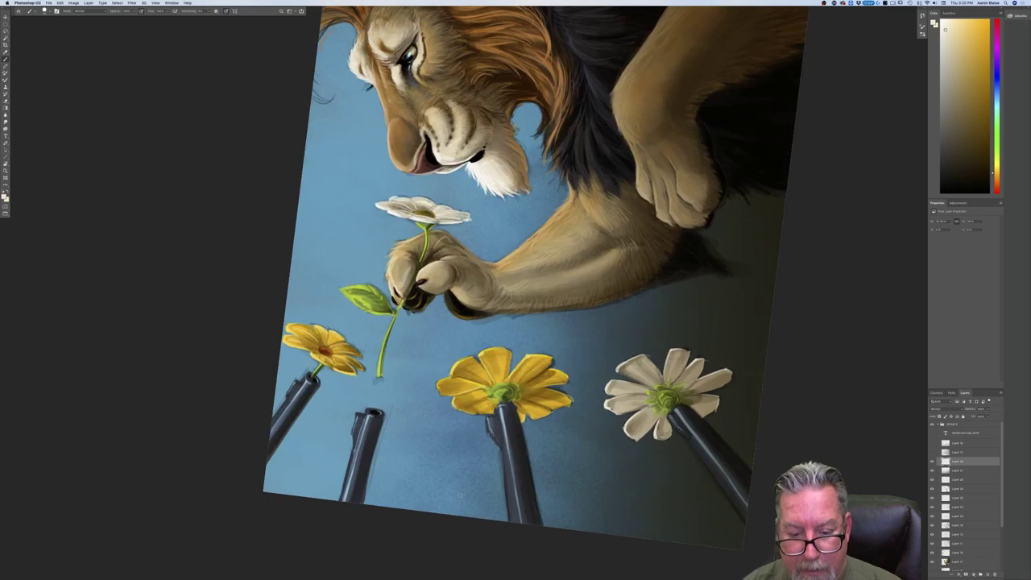
left_click(4, 196)
left_click(63, 211)
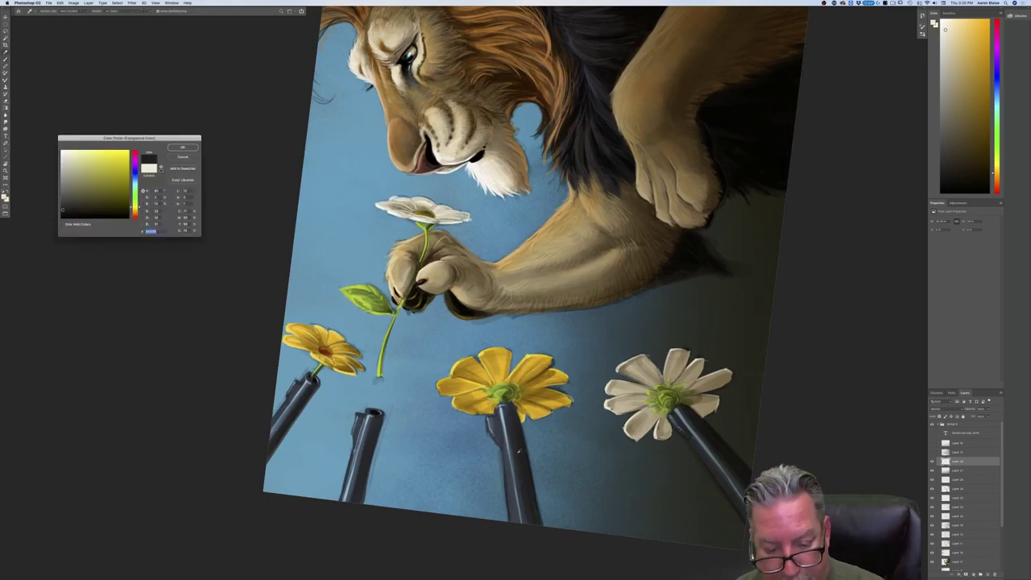
left_click(63, 197)
left_click(182, 148)
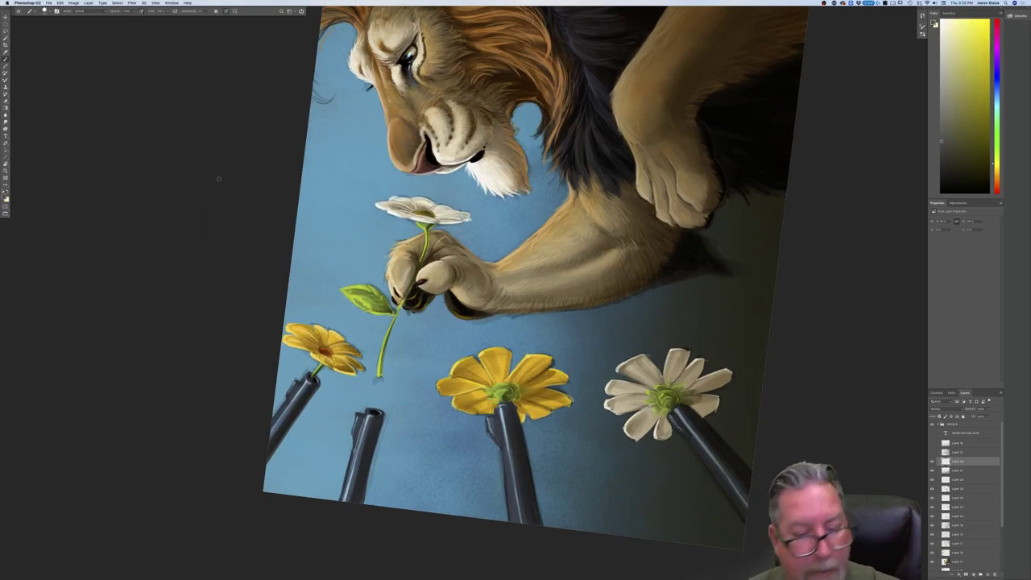
mouse_move(518, 424)
left_mouse_down()
mouse_move(541, 506)
mouse_move(533, 483)
left_mouse_up()
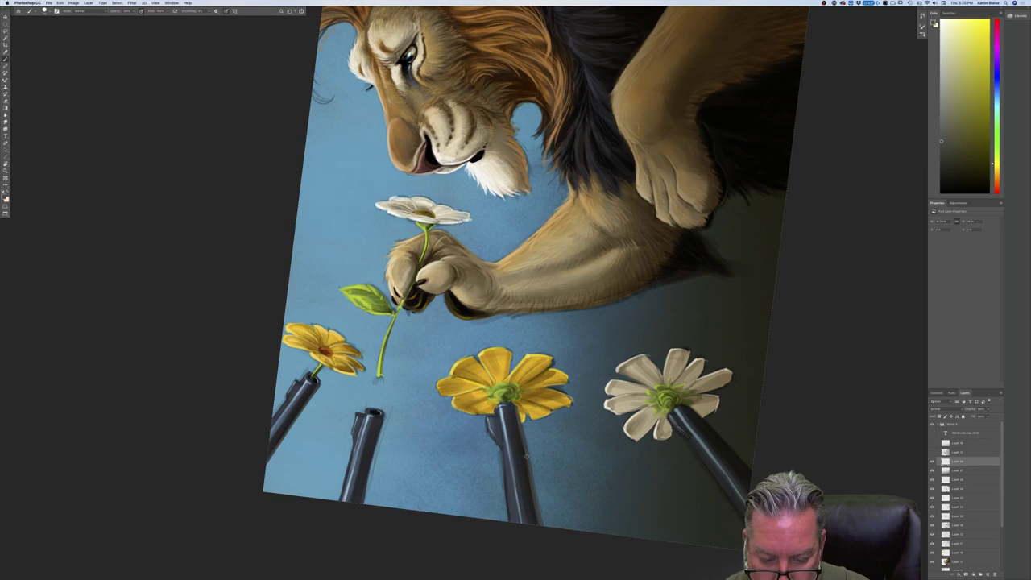
left_click_drag(522, 433, 518, 409)
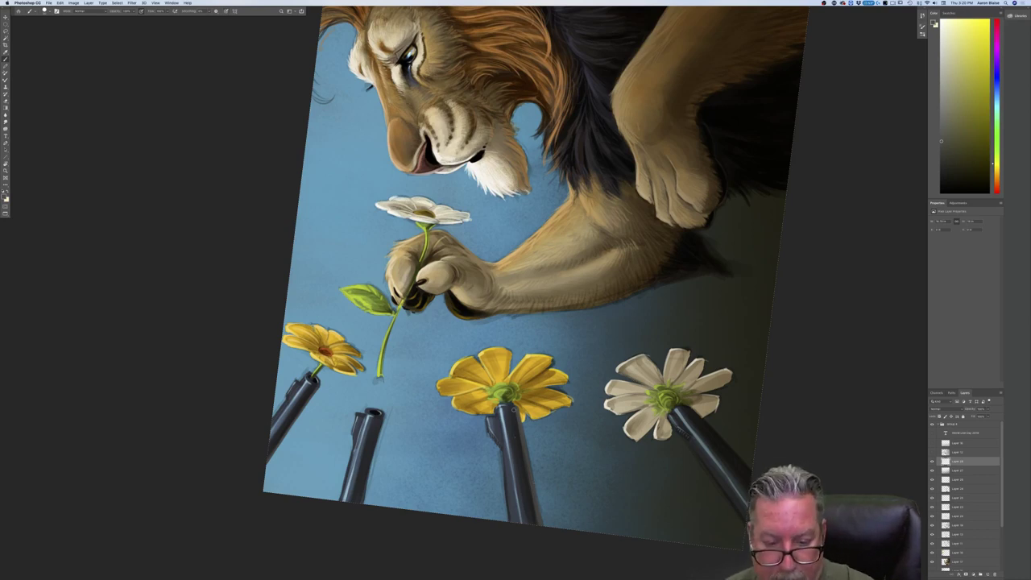
left_click_drag(515, 413, 520, 437)
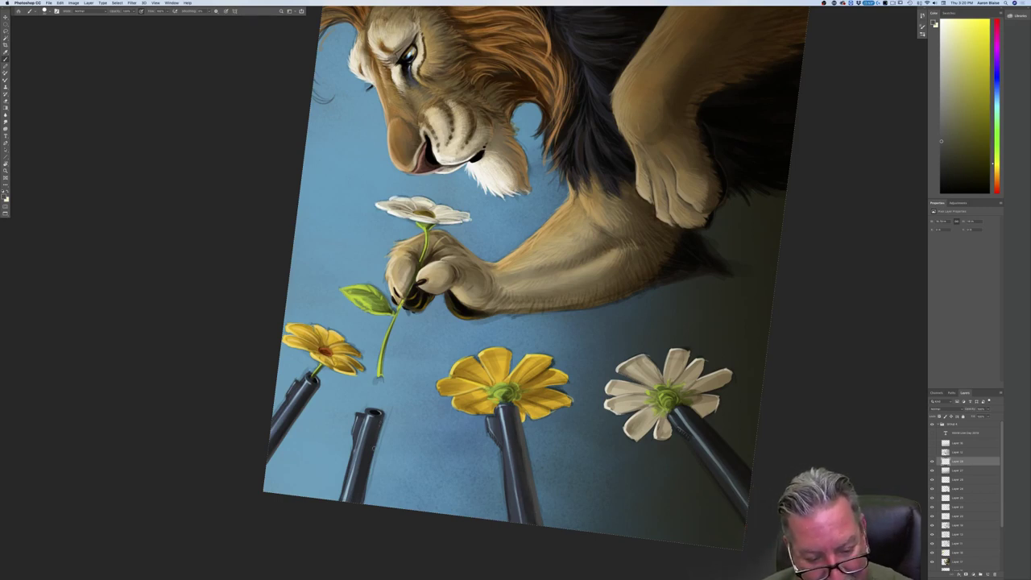
left_click_drag(383, 417, 365, 486)
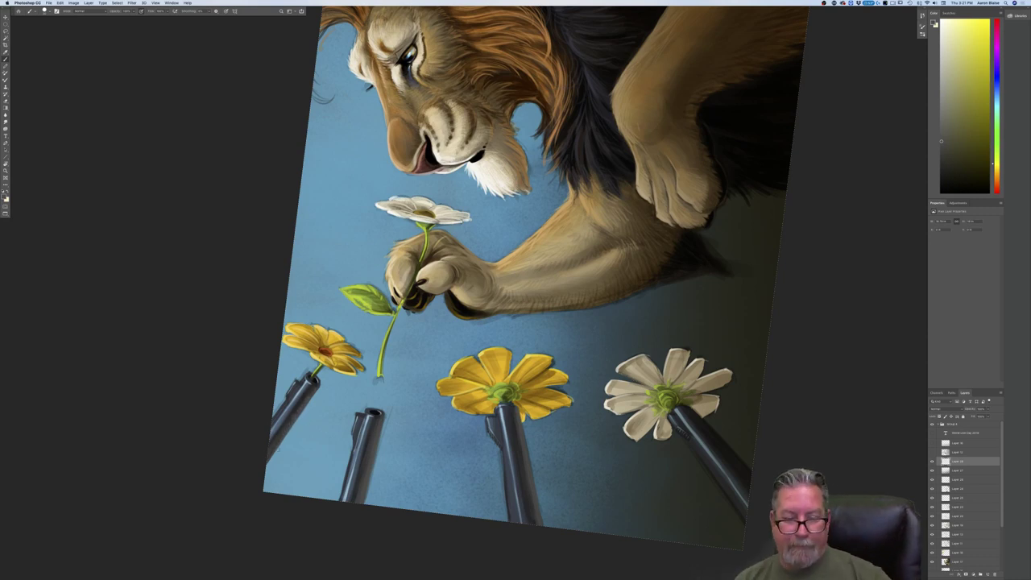
Paint muted grey reflected light along the shaded side of the lower white flower's gun barrel, from the flower to the canvas edge.
left_click_drag(338, 523, 111, 456)
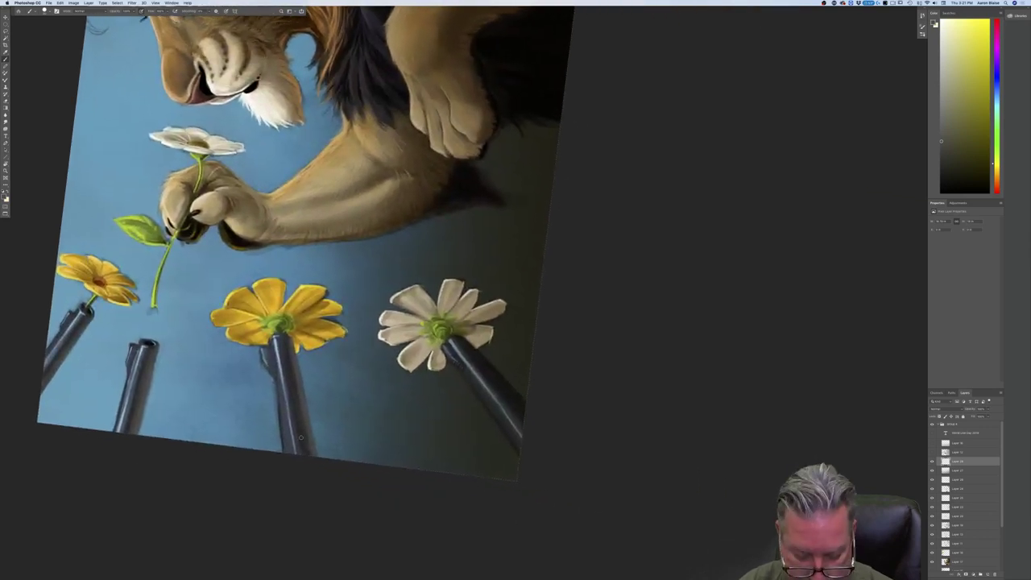
key("r")
mouse_move(280, 436)
left_mouse_down()
mouse_move(218, 375)
mouse_move(211, 249)
left_mouse_up()
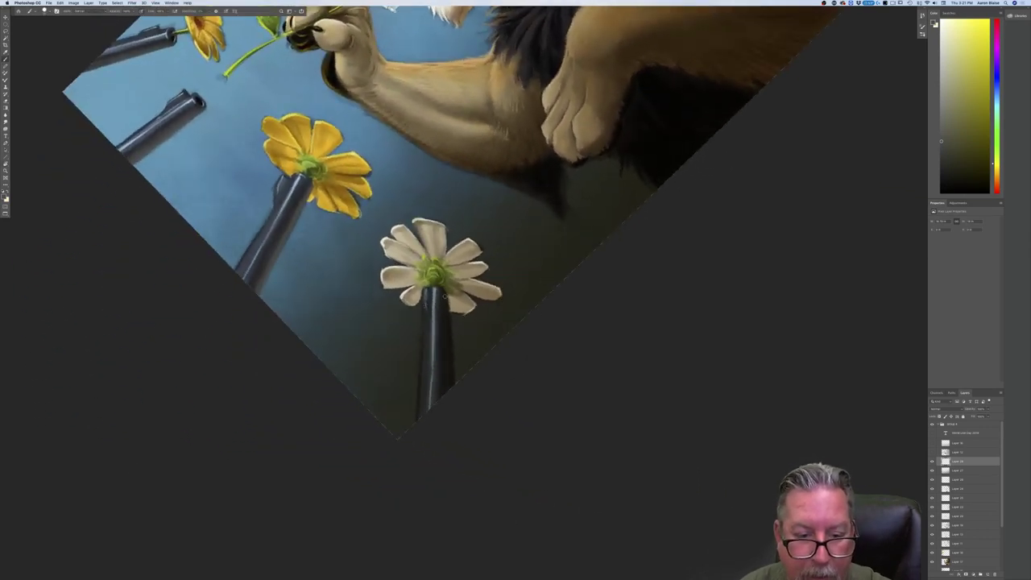
left_click_drag(448, 323, 452, 383)
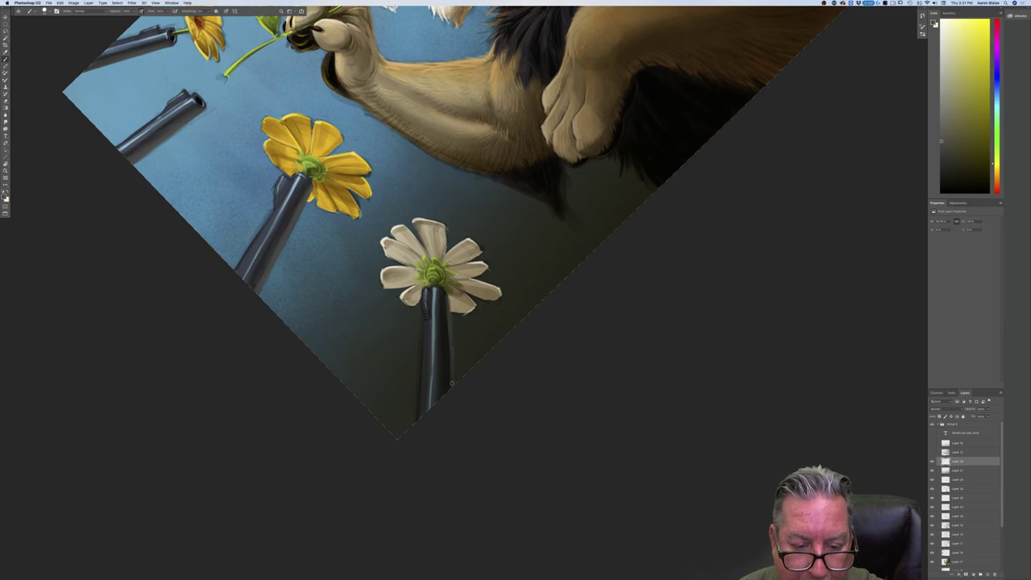
left_click_drag(447, 303, 451, 380)
left_click_drag(447, 332, 450, 387)
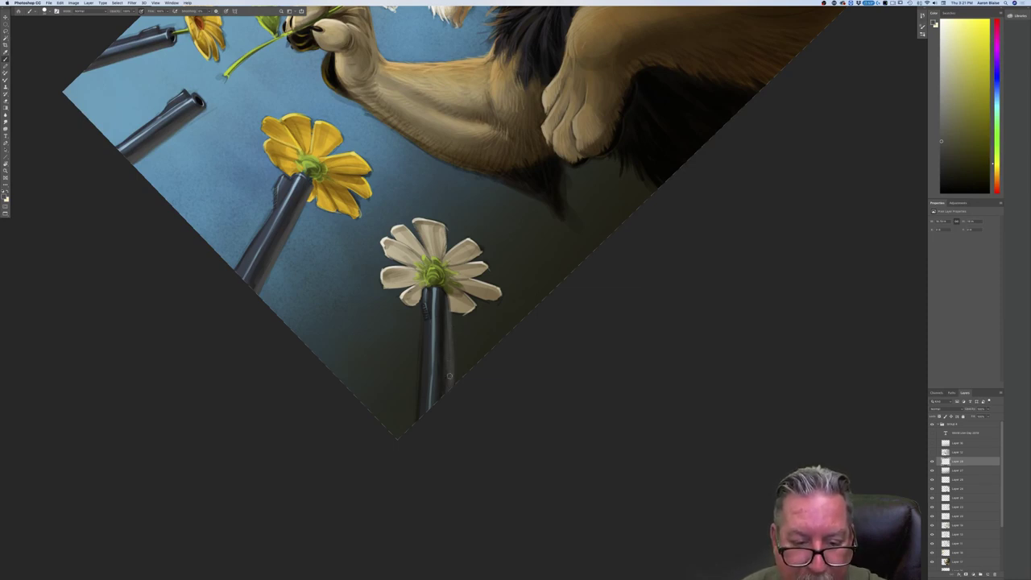
left_click_drag(448, 298, 449, 392)
left_click_drag(445, 297, 449, 390)
left_click_drag(444, 346, 440, 392)
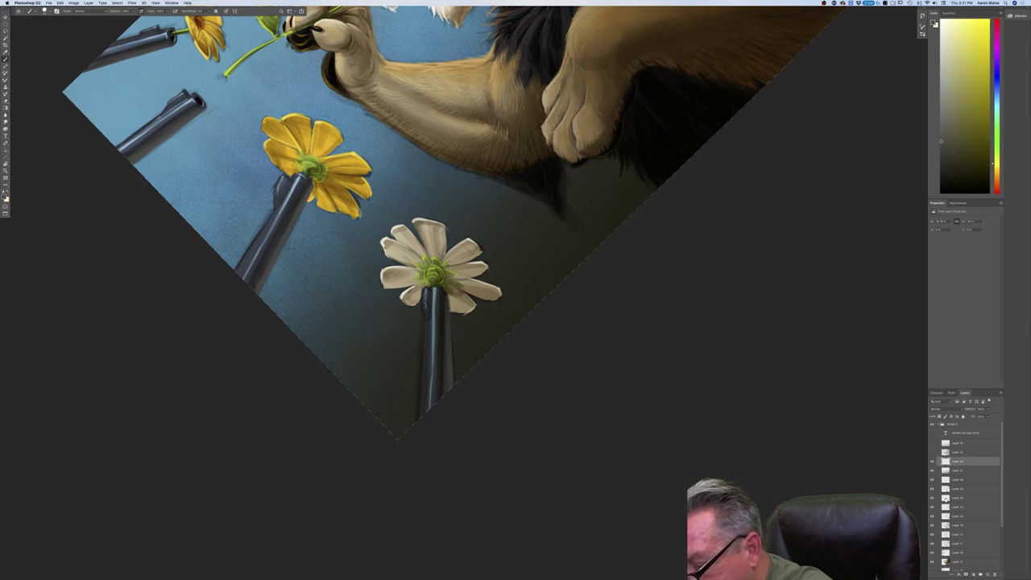
Return the canvas to its upright orientation and examine the whole painting at reduced size.
left_click(958, 534)
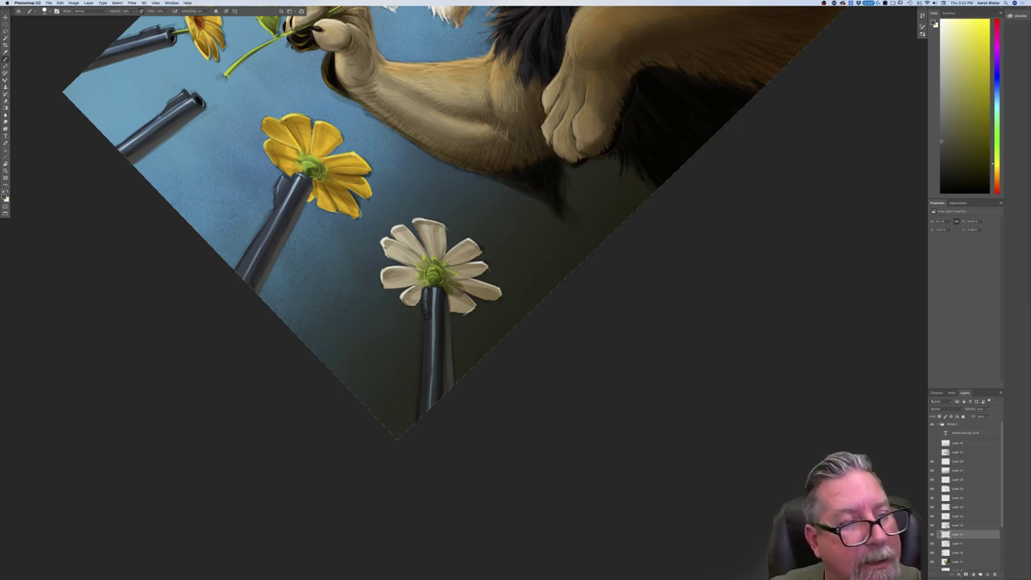
key("r")
key("r")
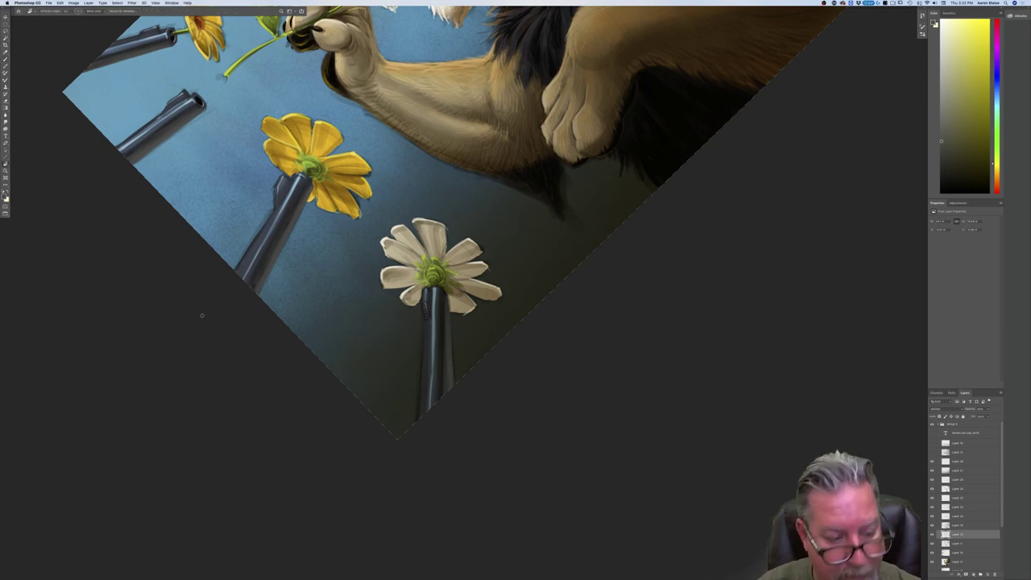
mouse_move(230, 306)
left_mouse_down()
mouse_move(269, 382)
mouse_move(401, 492)
mouse_move(239, 362)
mouse_move(262, 161)
mouse_move(292, 115)
mouse_move(311, 180)
left_mouse_up()
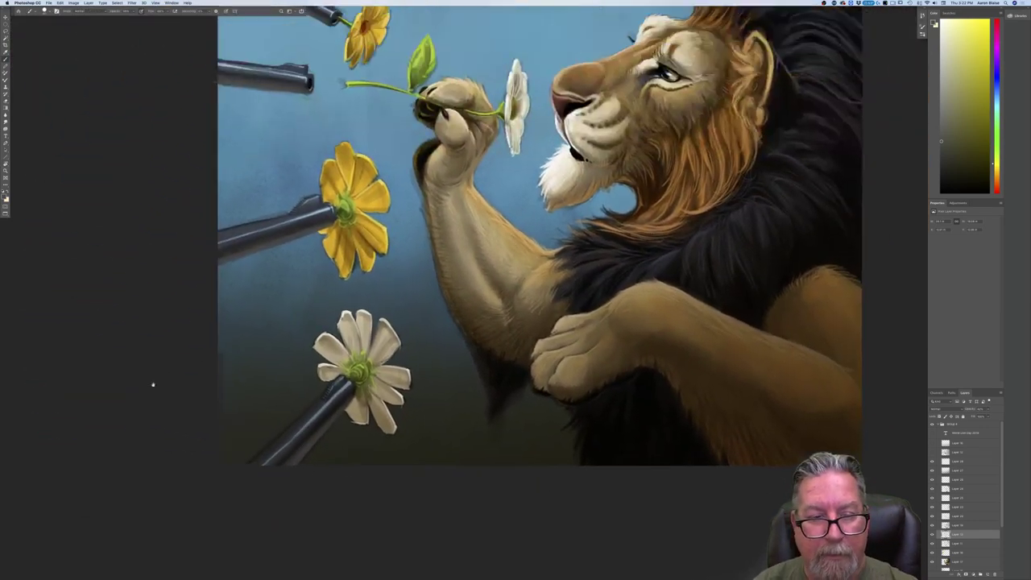
left_click_drag(152, 384, 102, 438)
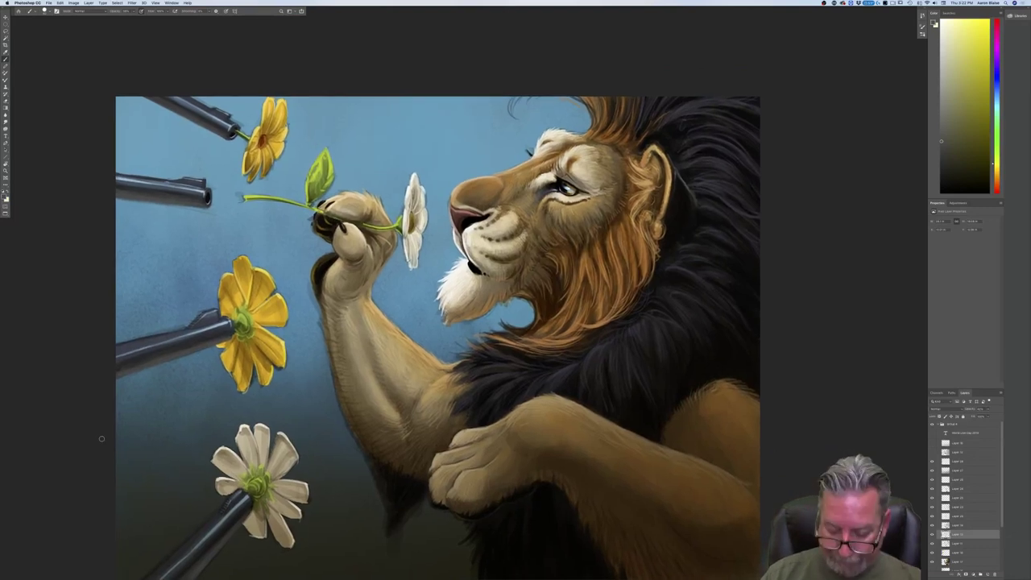
key("super+minus")
key("super+minus")
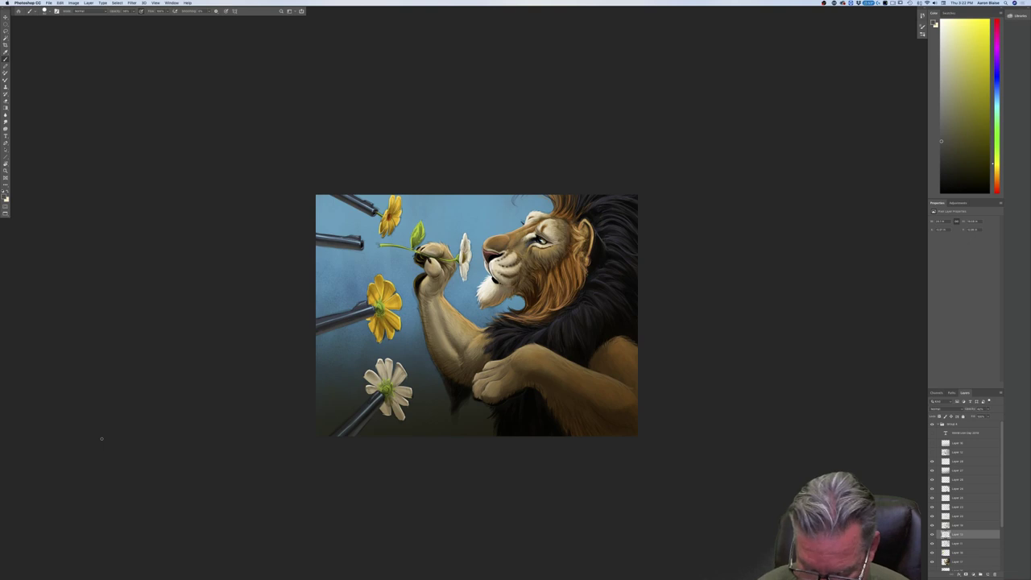
key("super+equal")
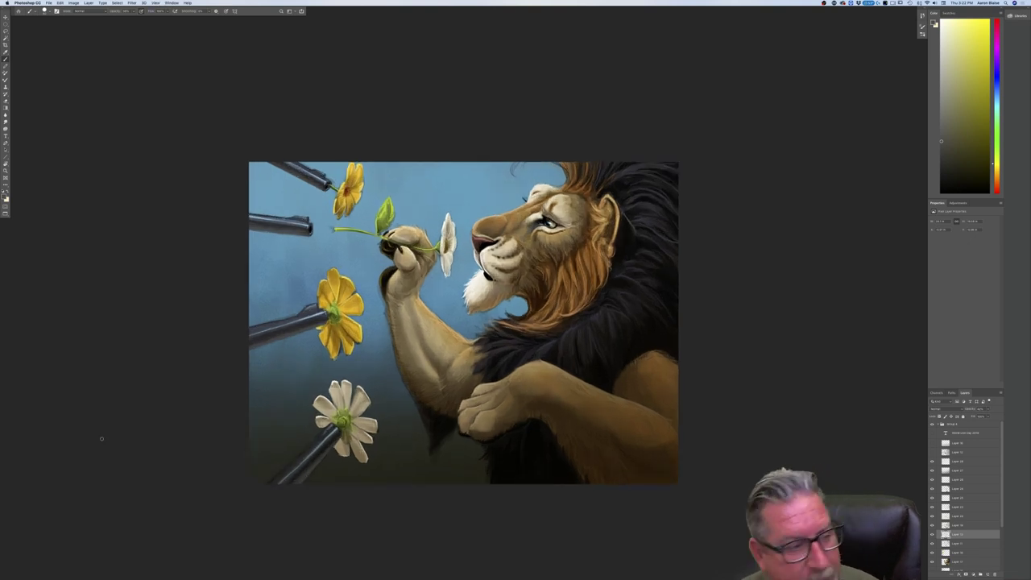
Sample the near-black beside the resting paw, adjust the brush opacity, and paint ragged fur strands on the raised foreleg's dark elbow tuft.
left_click(4, 197)
left_click(441, 426)
left_click(365, 360)
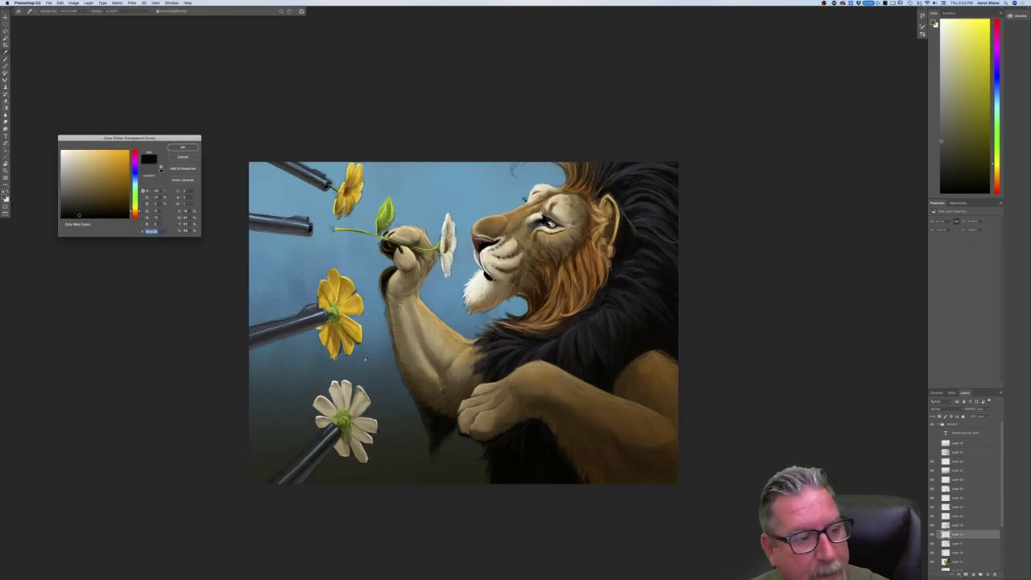
left_click(176, 149)
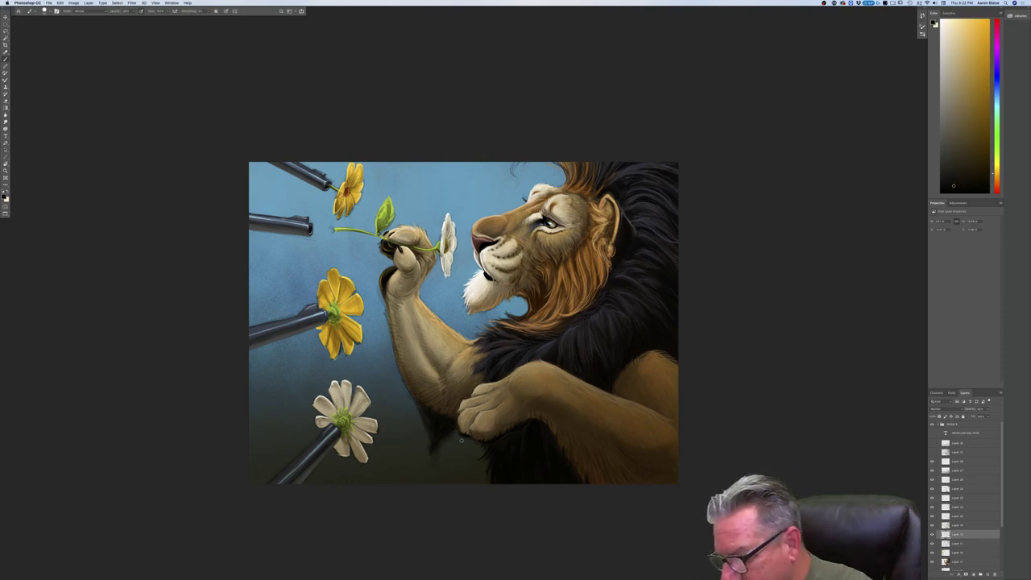
left_click(951, 462)
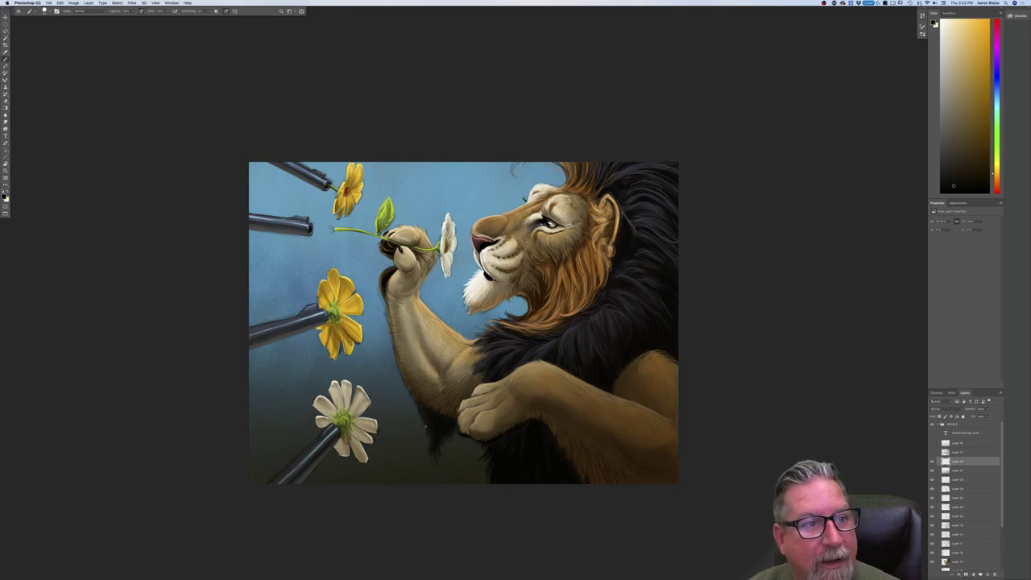
left_click(133, 12)
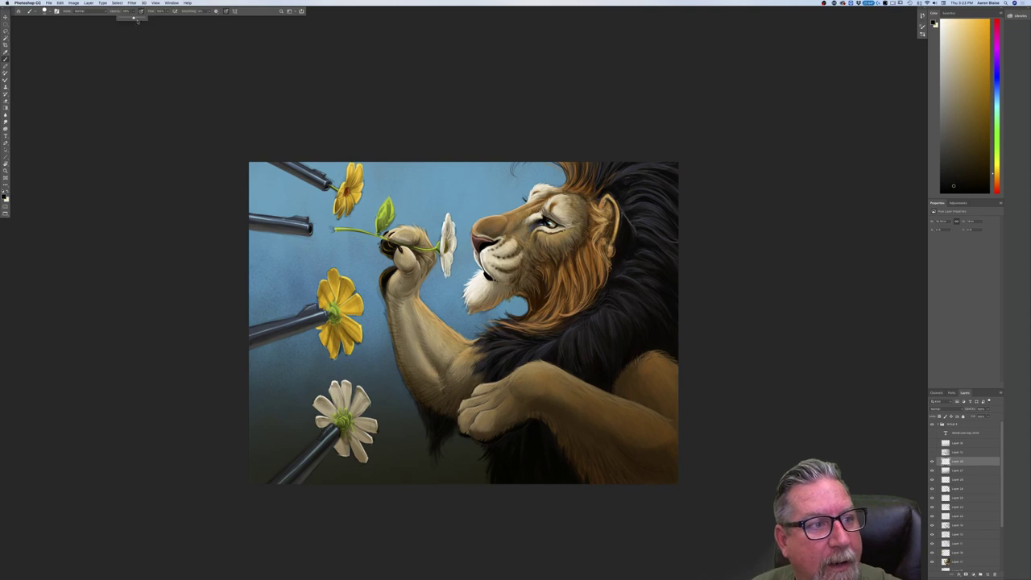
left_click(430, 426)
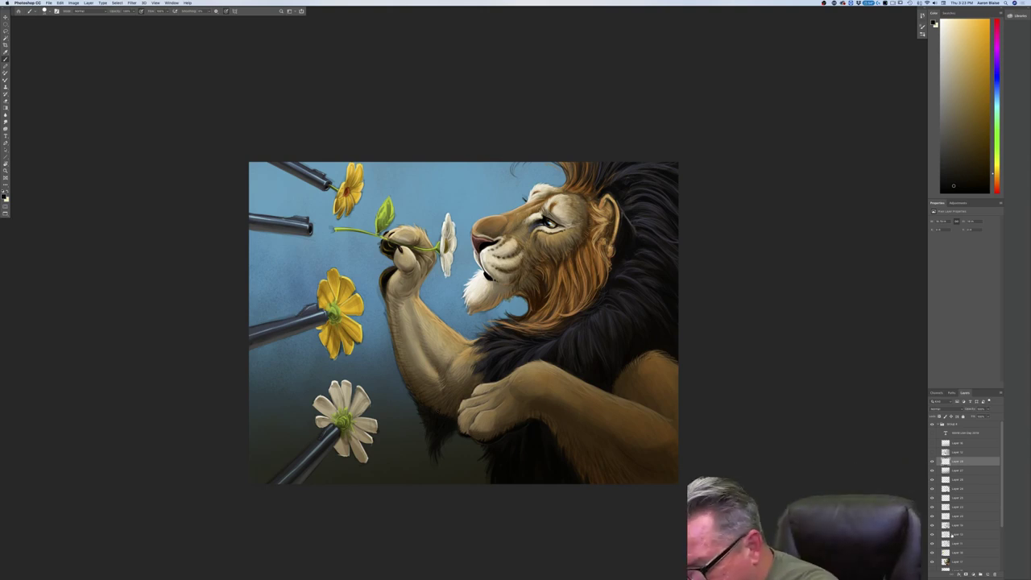
Set the foreground colour to a near-white pale cyan and paint bright glints on the gun barrels' ends and front sights.
left_click(953, 544)
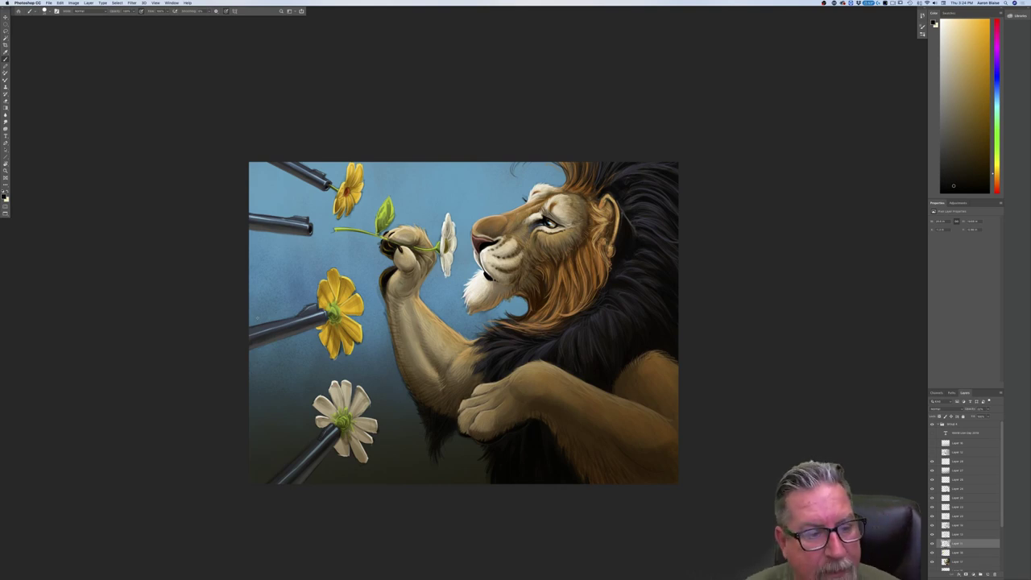
left_click(4, 197)
left_click(467, 194)
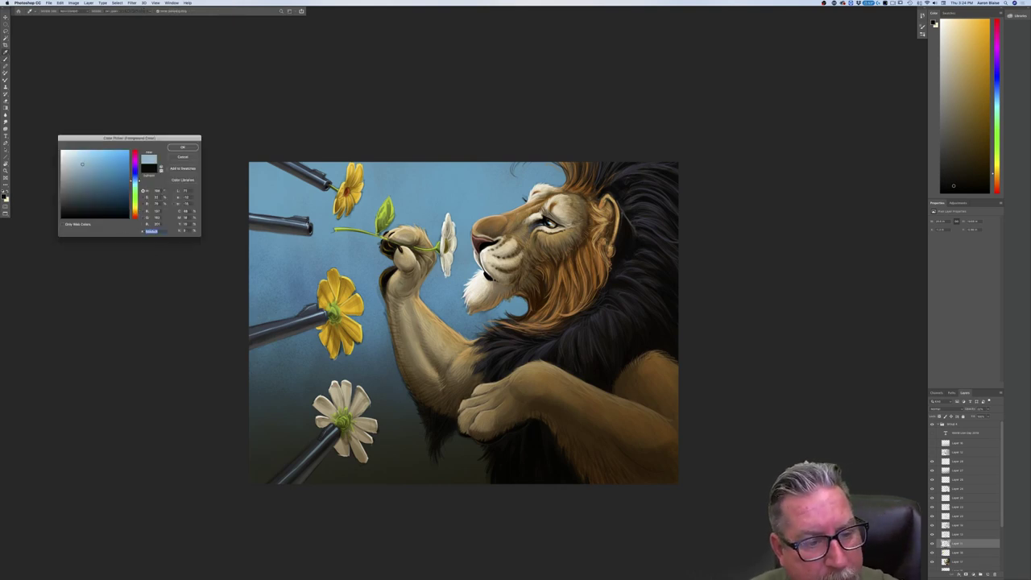
left_click(135, 184)
left_click(74, 152)
left_click(183, 148)
key("super+equal")
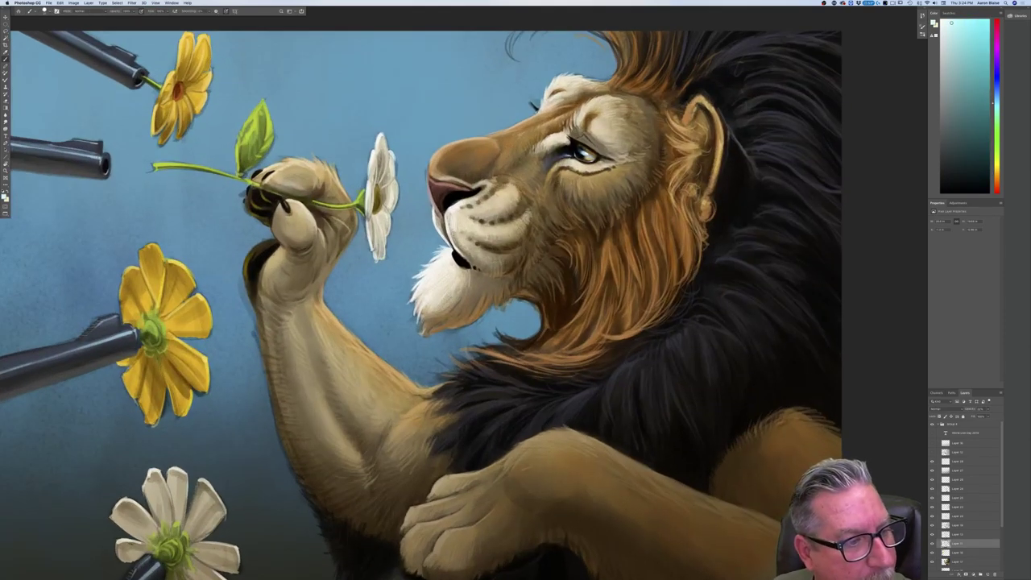
left_click(946, 463)
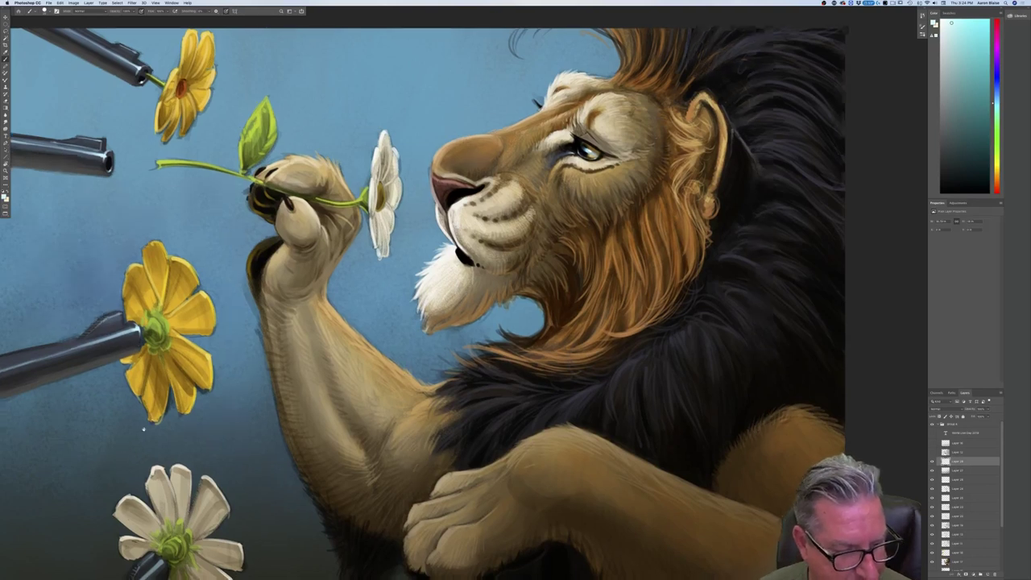
left_click_drag(126, 447, 226, 320)
mouse_move(320, 378)
left_mouse_down()
mouse_move(299, 402)
mouse_move(309, 375)
mouse_move(300, 384)
left_mouse_up()
left_click(299, 385)
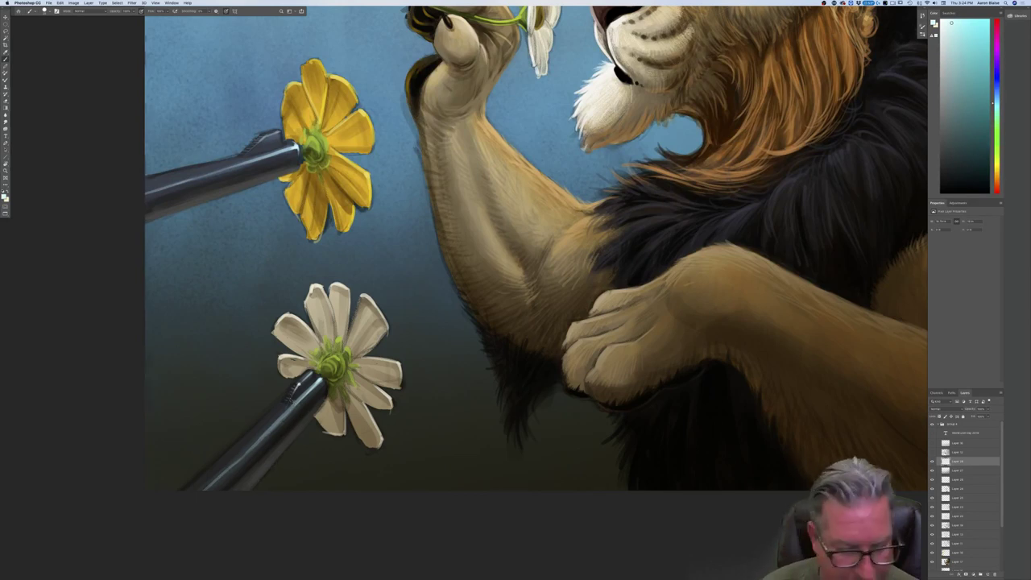
Sample the light tan fur along the edge of the lion's raised foreleg as the foreground colour for the fur highlights.
key("super+minus")
key("super+minus")
key("super+minus")
key("super+minus")
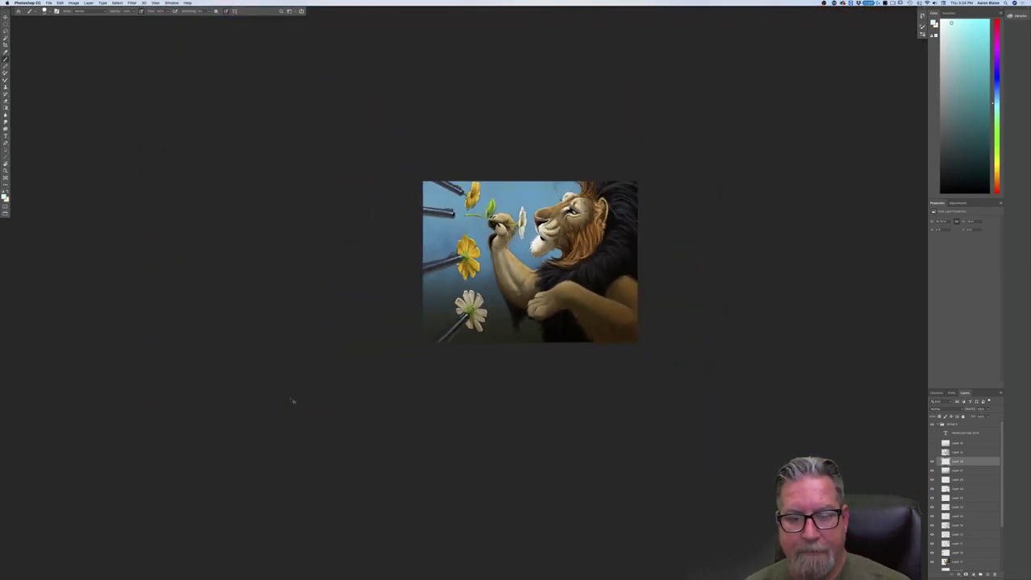
key("super+plus")
scroll(177, 398, "right", 3)
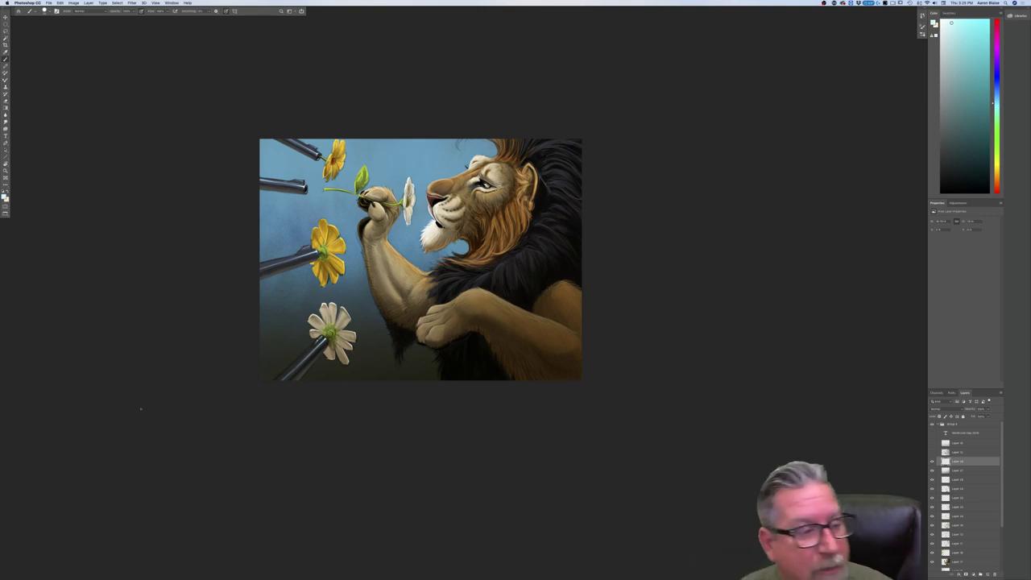
left_click(4, 196)
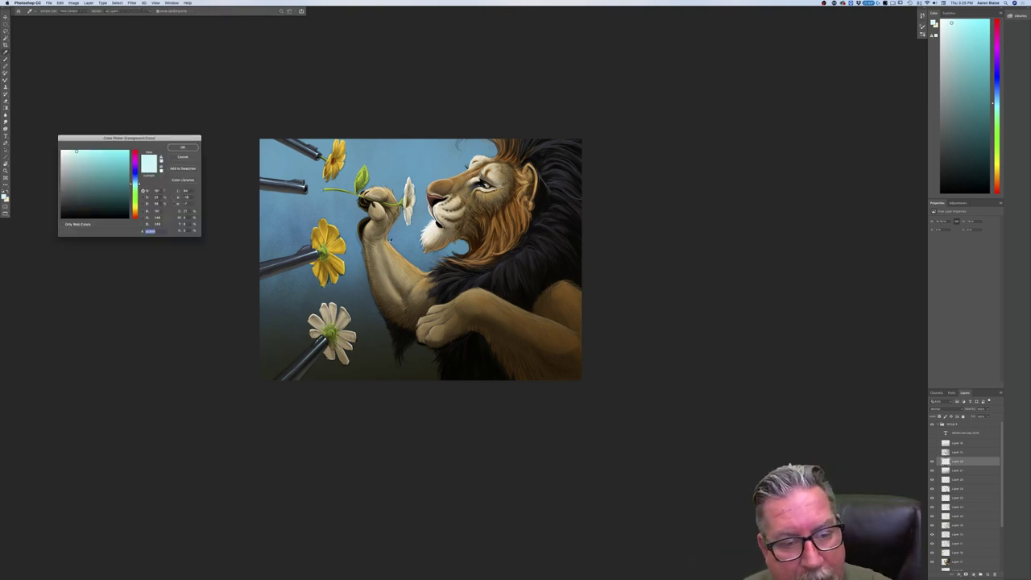
left_click(390, 239)
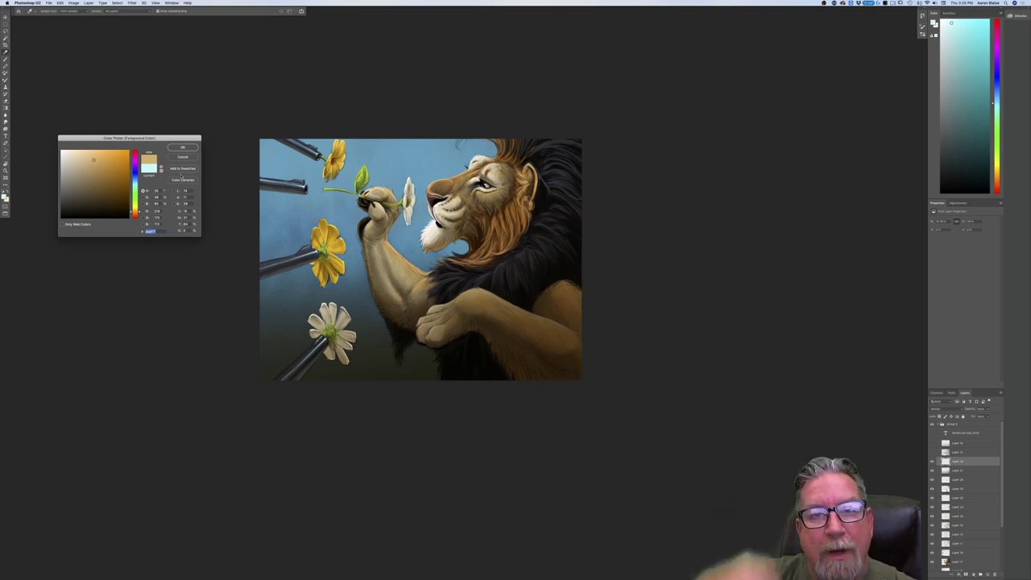
left_click(179, 149)
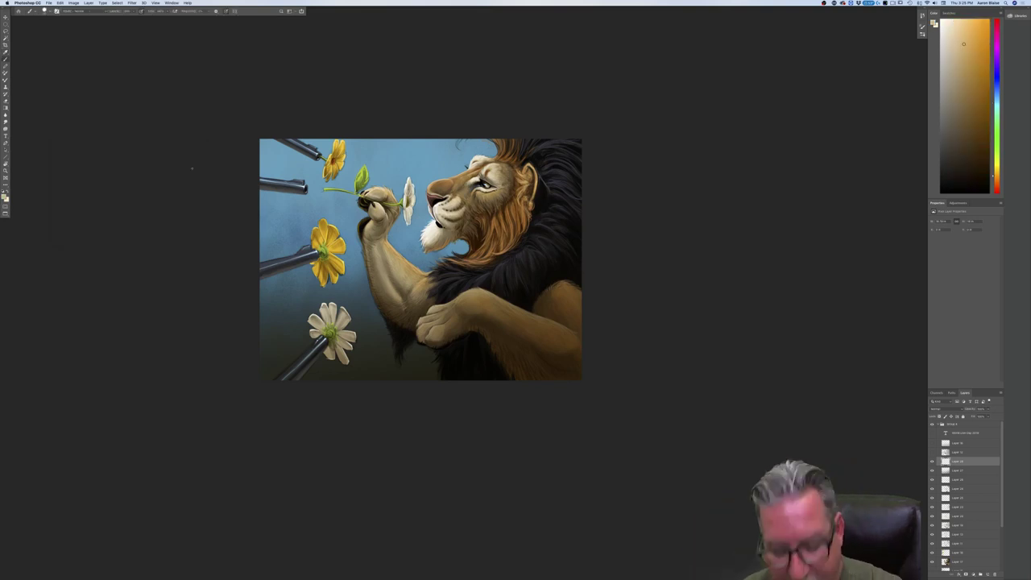
key("super+plus")
key("super+plus")
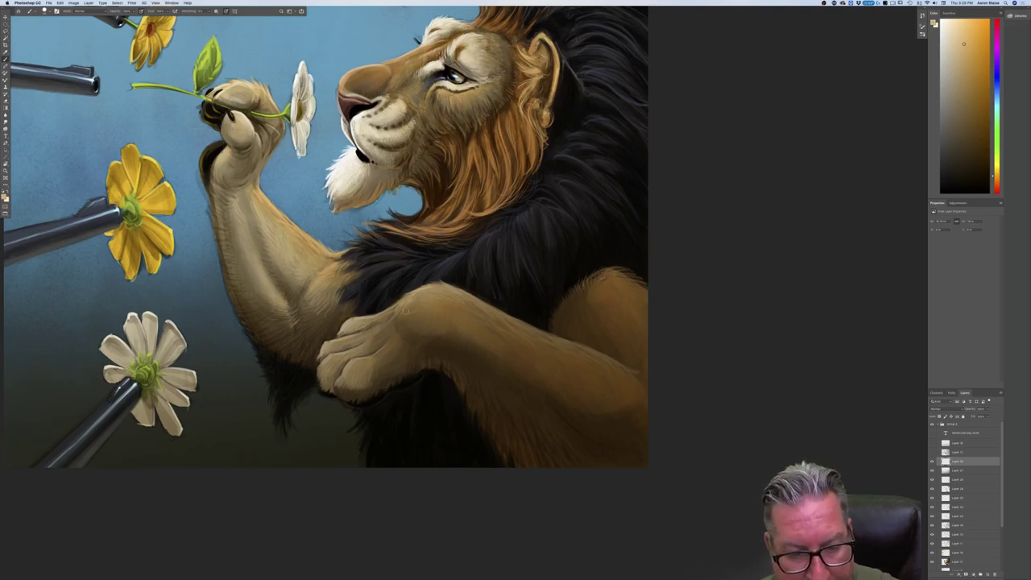
Set the foreground colour to a golden tan sampled from the resting foreleg and paint fine fur highlights on the foreleg and haunch.
left_click(4, 196)
left_click(444, 305)
left_click(99, 165)
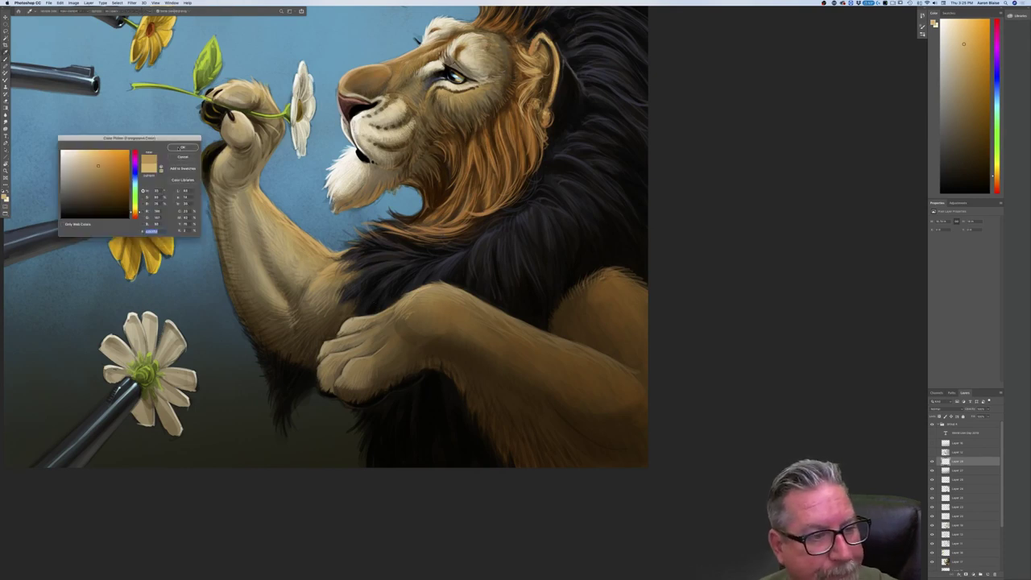
left_click(181, 147)
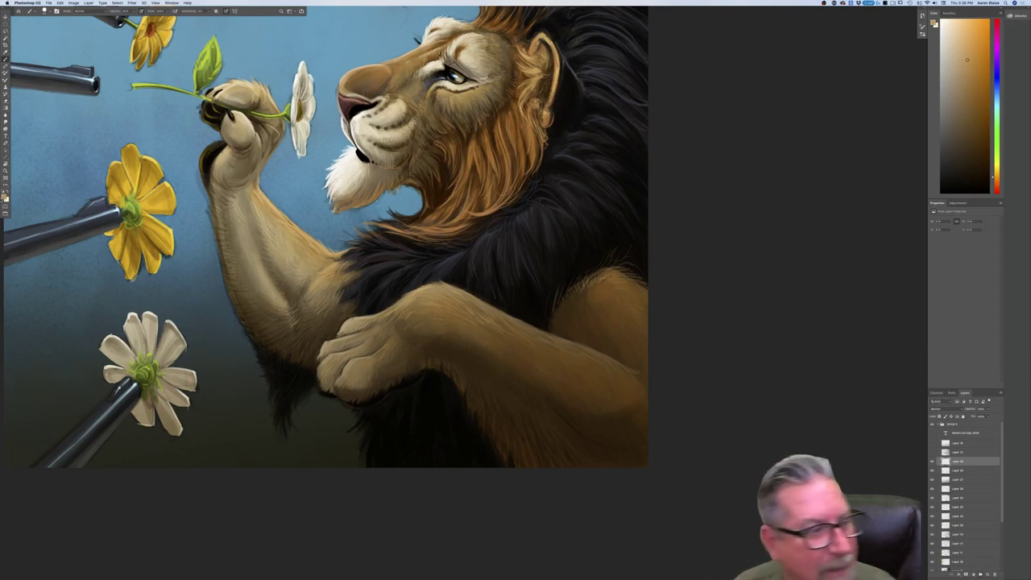
Set the foreground colour to a pale cream and paint long, thin curved whiskers hanging from the lion's muzzle past the chin.
left_click(6, 196)
left_click(71, 161)
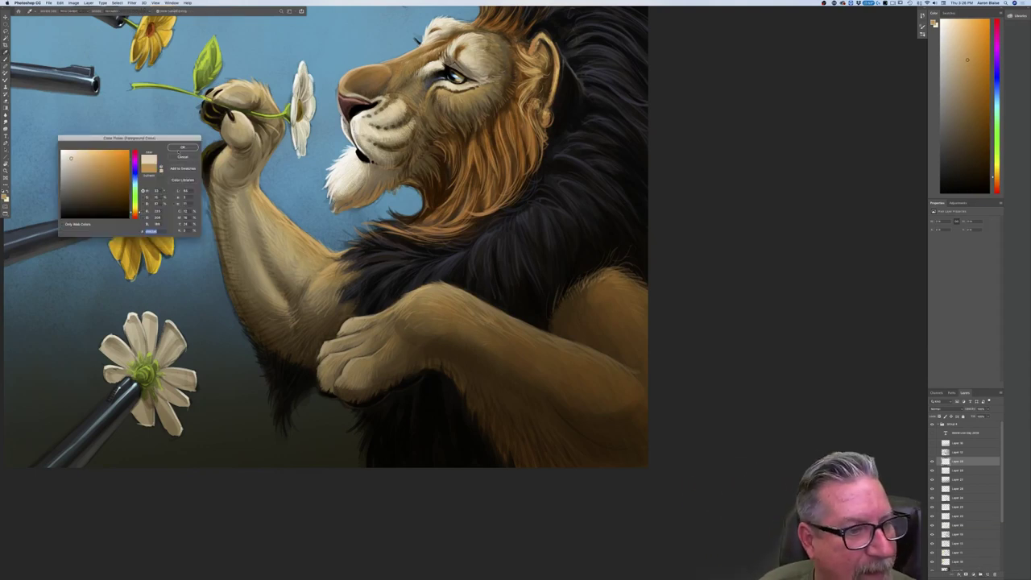
left_click(182, 147)
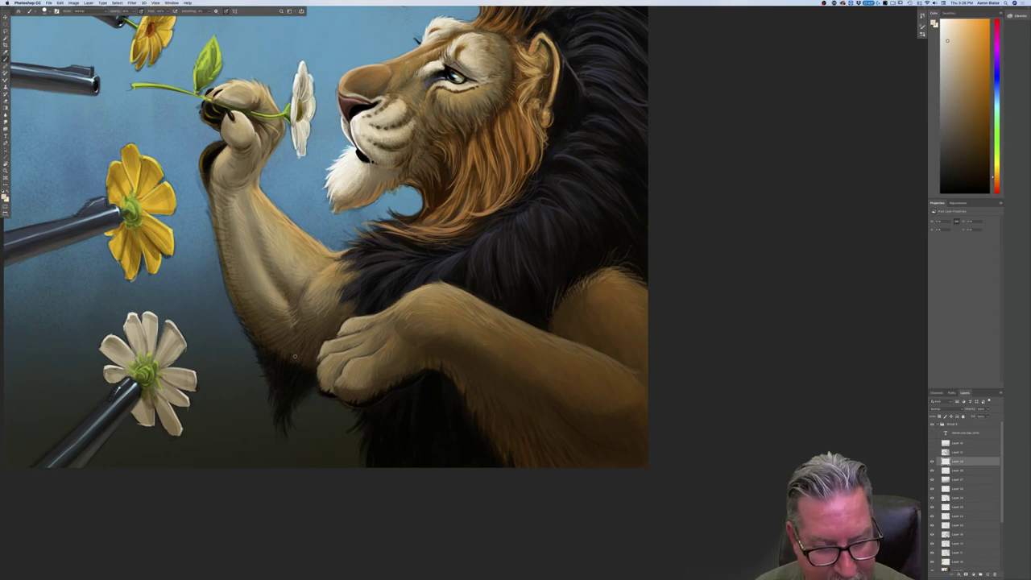
key("super+plus")
left_click_drag(232, 334, 256, 482)
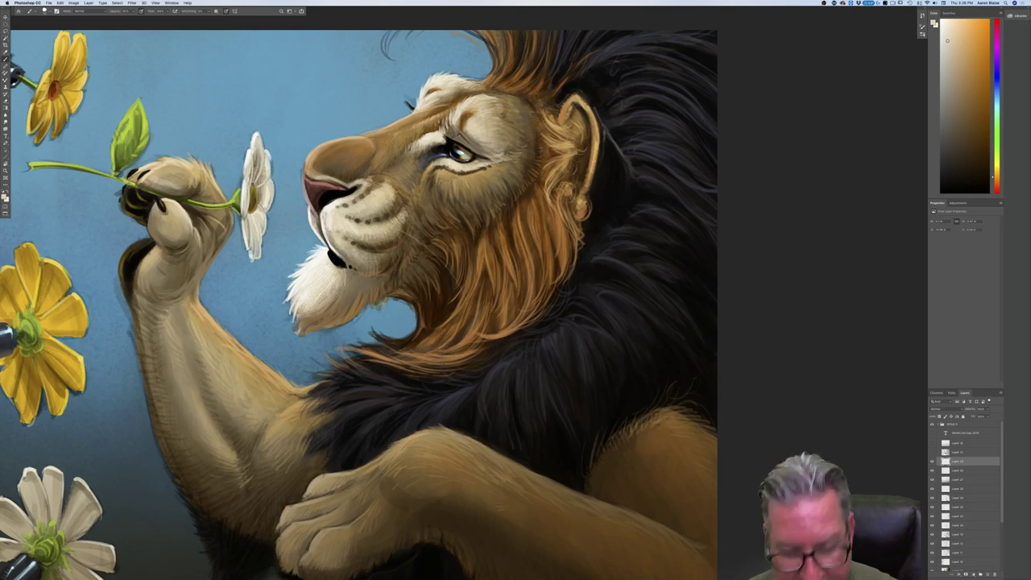
mouse_move(396, 240)
left_mouse_down()
mouse_move(425, 312)
mouse_move(390, 354)
left_mouse_up()
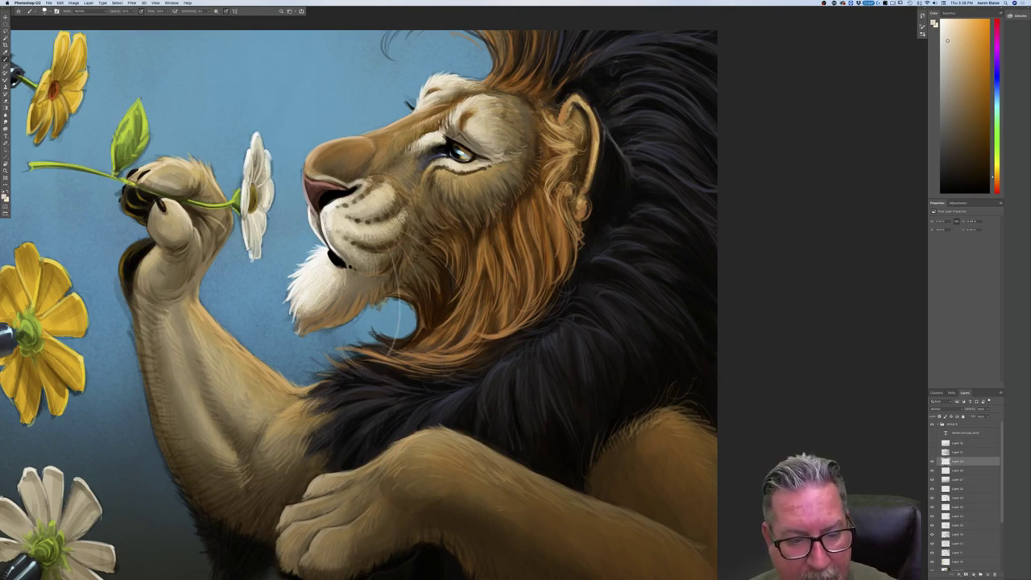
left_click_drag(405, 244, 381, 287)
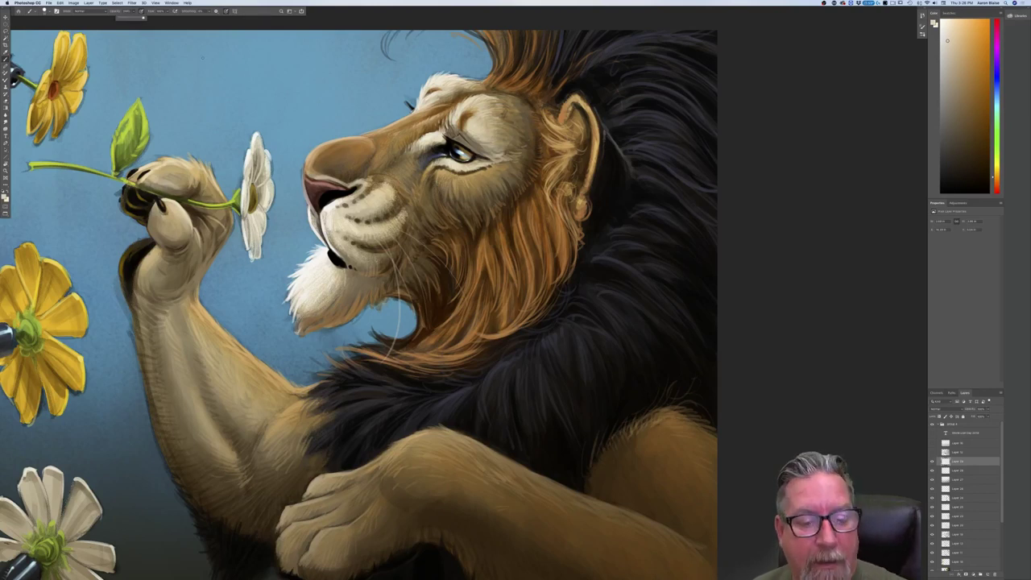
left_click_drag(384, 242, 367, 340)
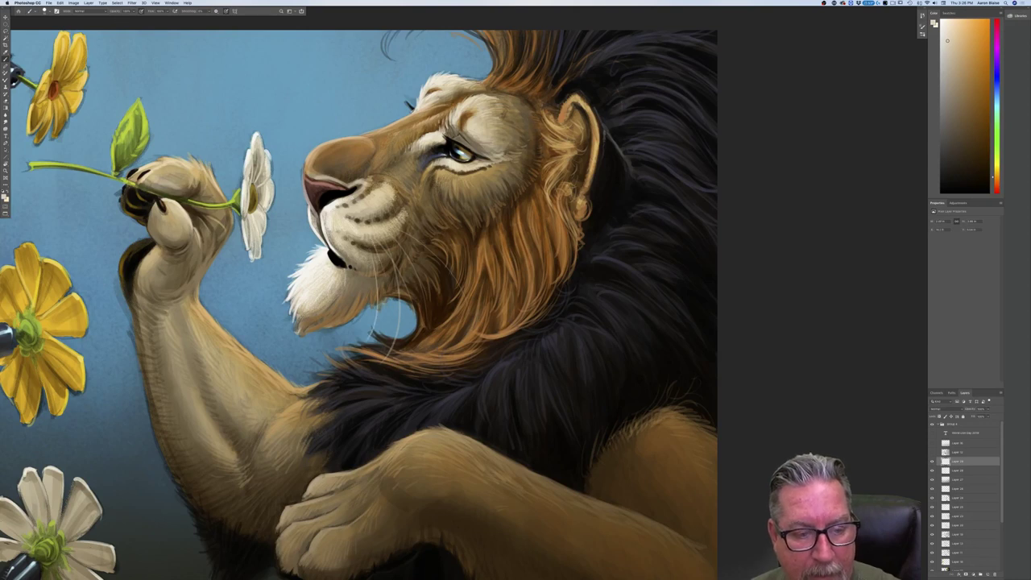
mouse_move(377, 268)
left_mouse_down()
mouse_move(368, 338)
mouse_move(357, 340)
left_mouse_up()
mouse_move(355, 275)
left_mouse_down()
mouse_move(344, 305)
mouse_move(351, 328)
left_mouse_up()
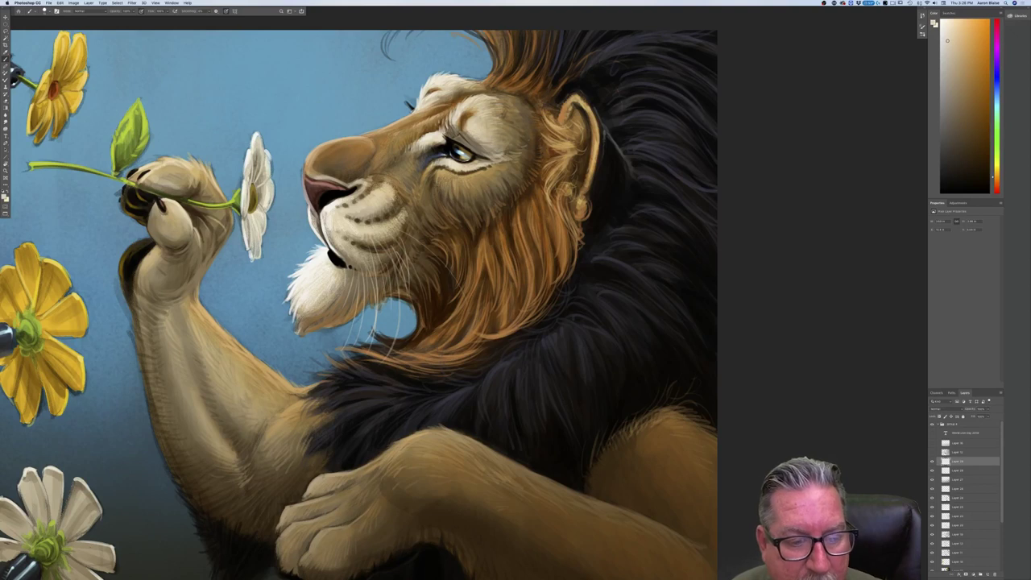
left_click_drag(318, 239, 289, 260)
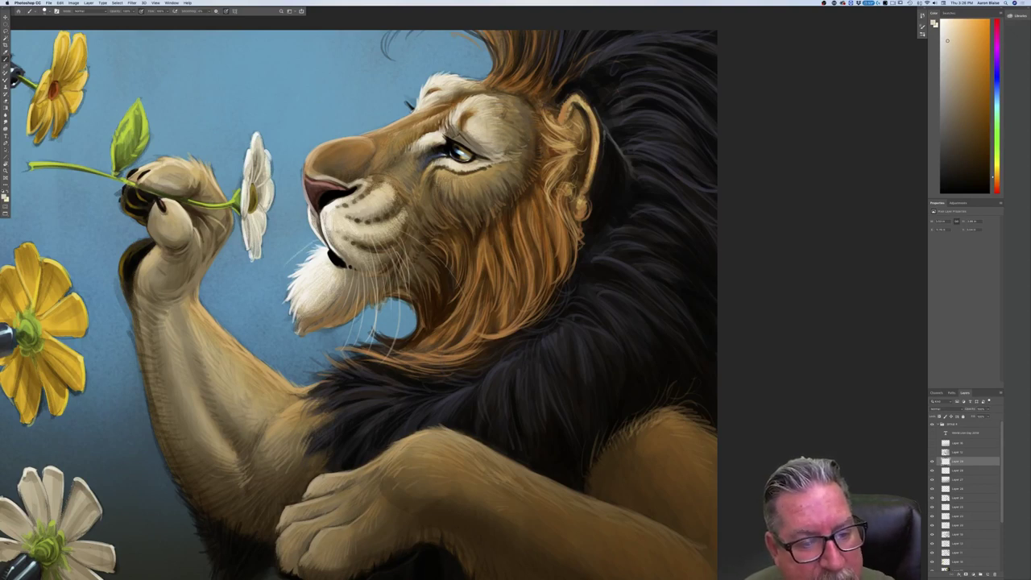
left_click_drag(310, 225, 288, 233)
key("super+z")
key("super+z")
key("super+z")
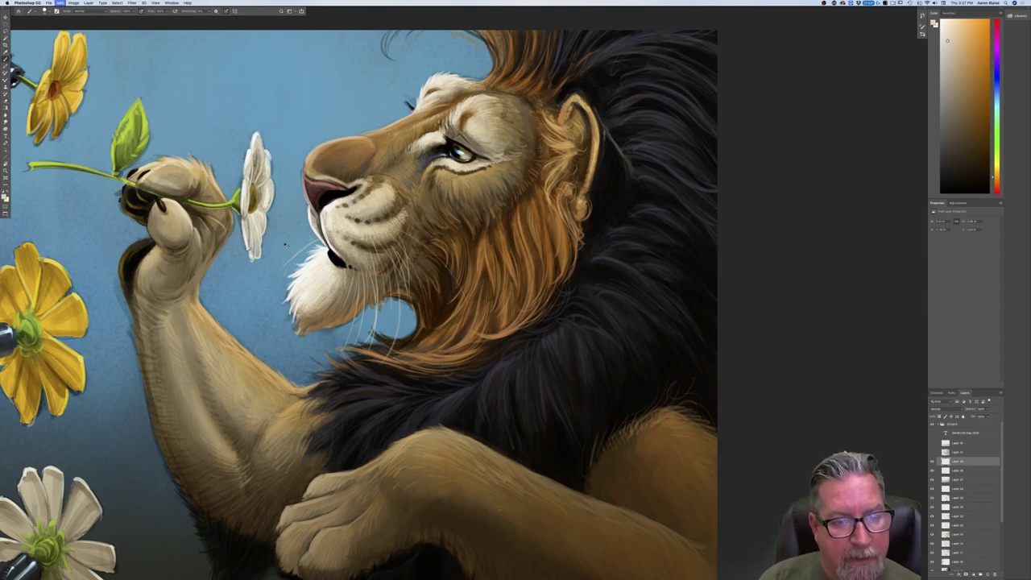
key("super+z")
Paint thin pale whiskers in front of the lion's mouth and more whiskers across the muzzle and cheek.
left_click_drag(317, 241, 277, 264)
left_click_drag(313, 231, 277, 241)
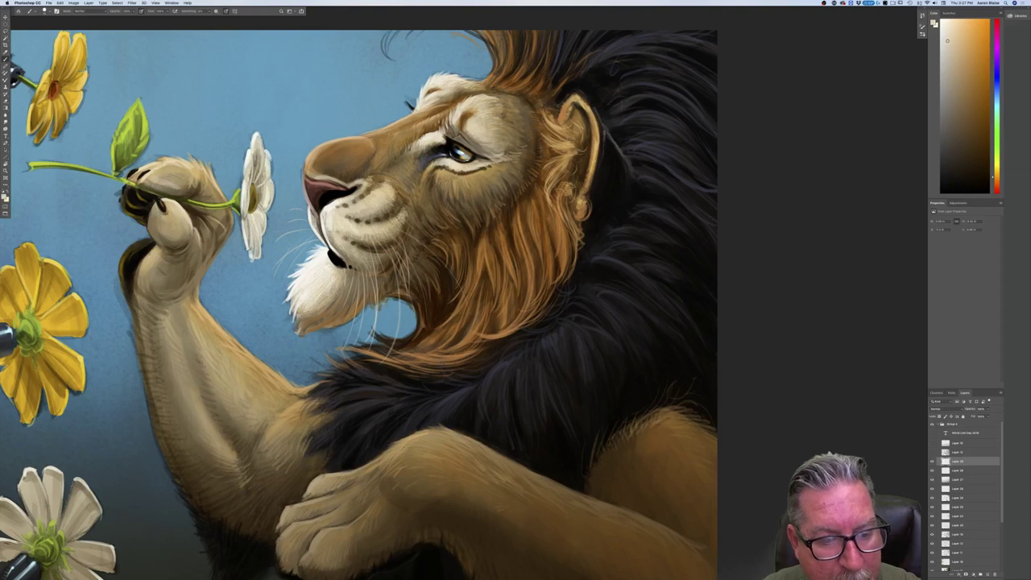
mouse_move(358, 266)
left_mouse_down()
mouse_move(363, 287)
mouse_move(351, 285)
left_mouse_up()
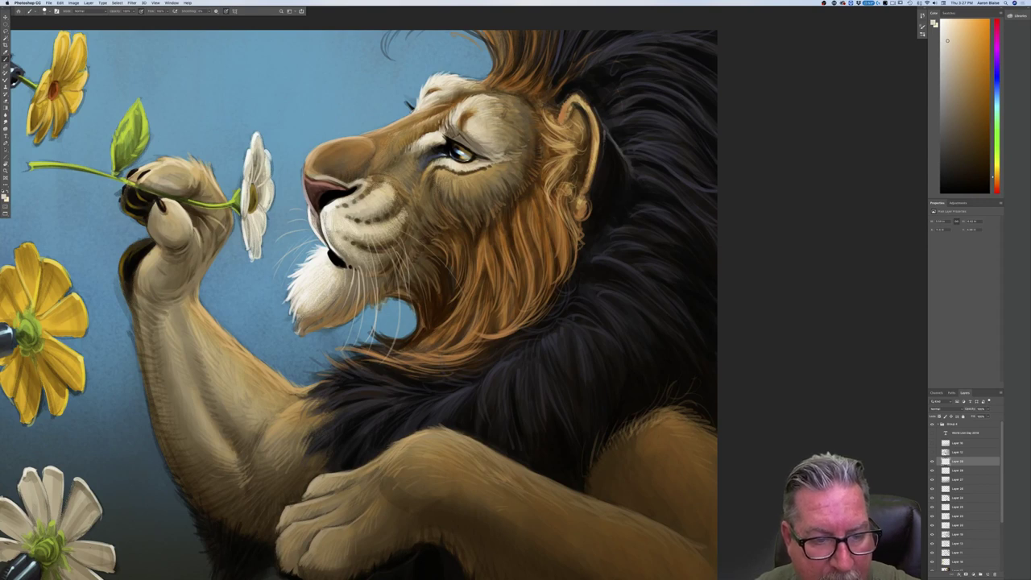
left_click_drag(366, 243, 384, 297)
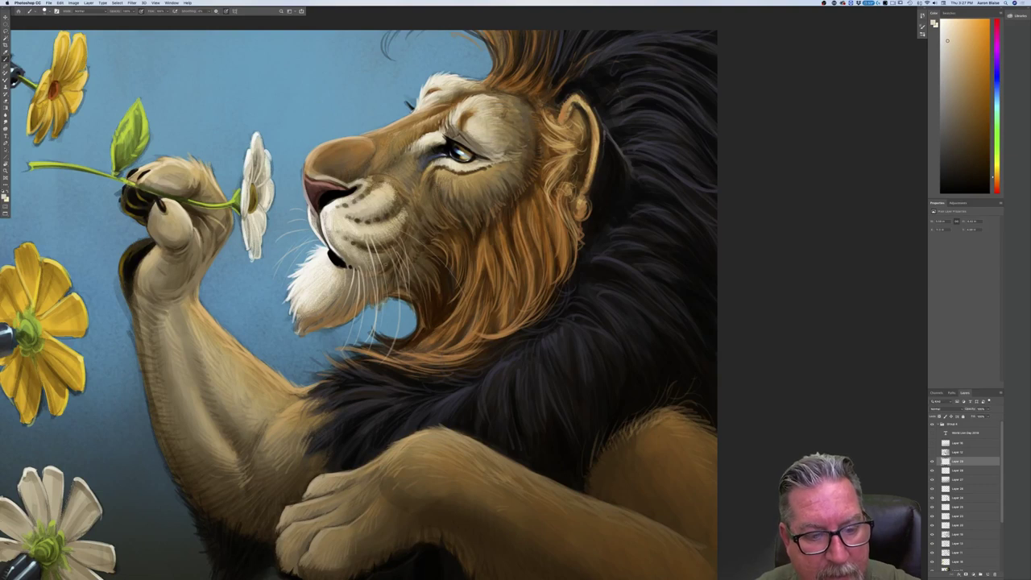
mouse_move(398, 242)
left_mouse_down()
mouse_move(389, 259)
mouse_move(399, 254)
left_mouse_up()
left_click_drag(400, 231, 425, 246)
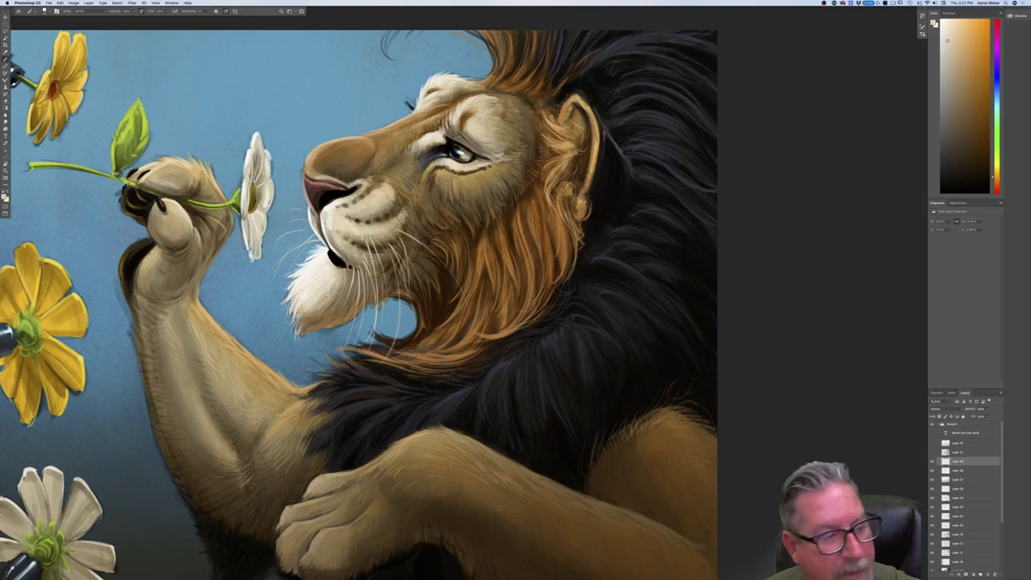
Set the foreground colour to a dark grey sampled beside the ear, paint soft mane strands there, and undo the last two strokes.
left_click(4, 198)
mouse_move(119, 160)
left_mouse_down()
mouse_move(98, 181)
mouse_move(94, 170)
left_mouse_up()
key("Return")
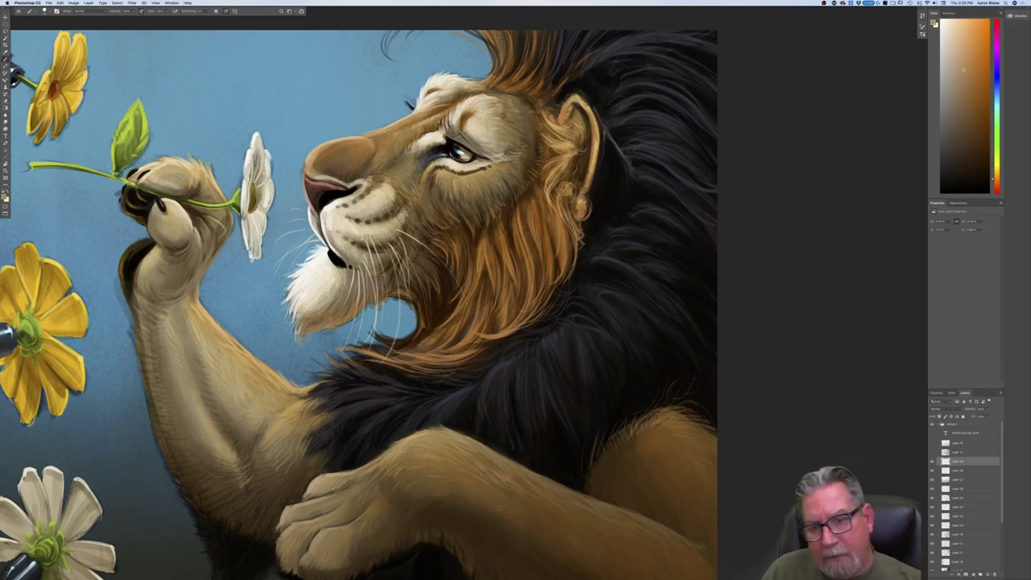
left_click(4, 197)
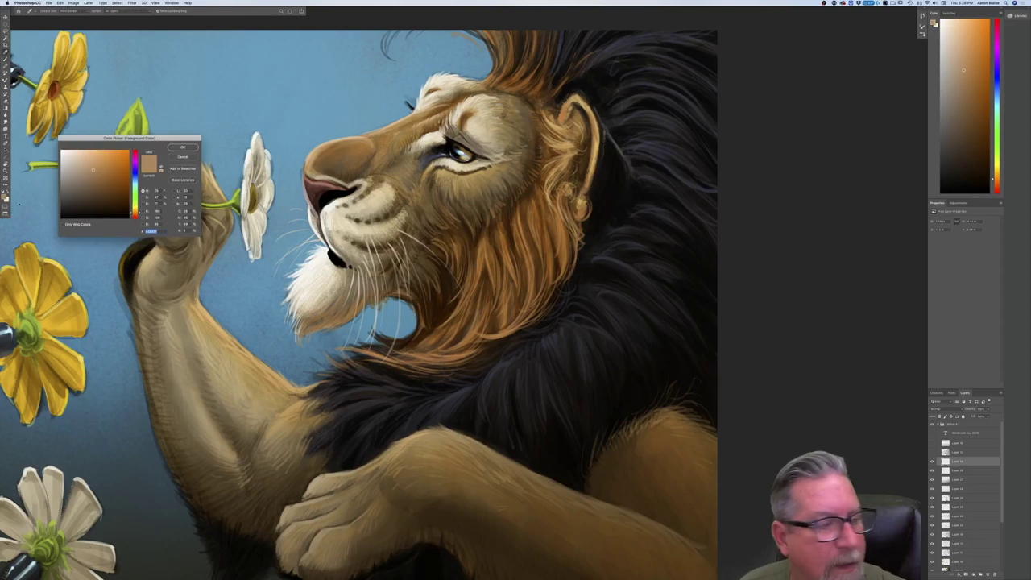
left_click(613, 168)
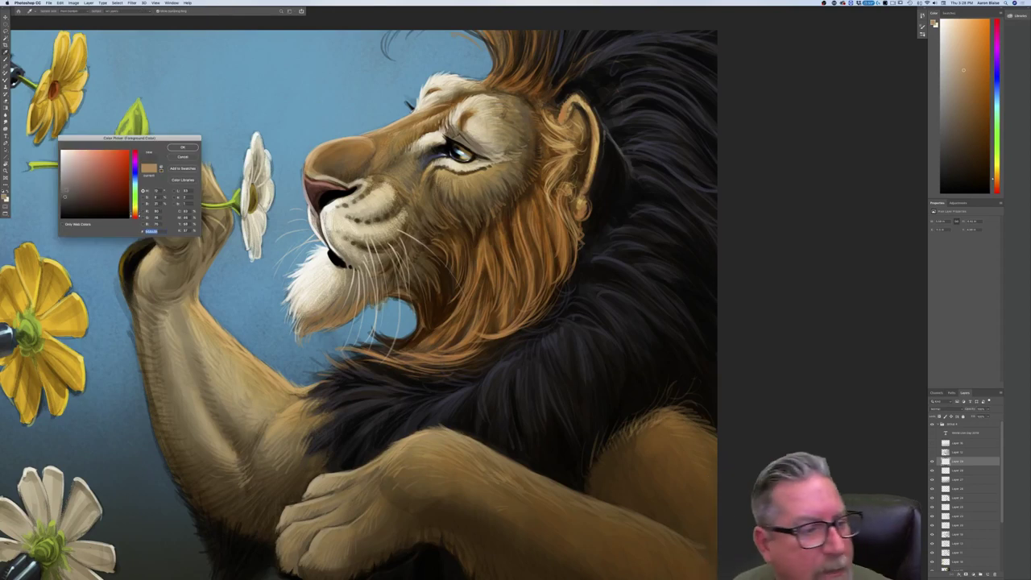
key("Return")
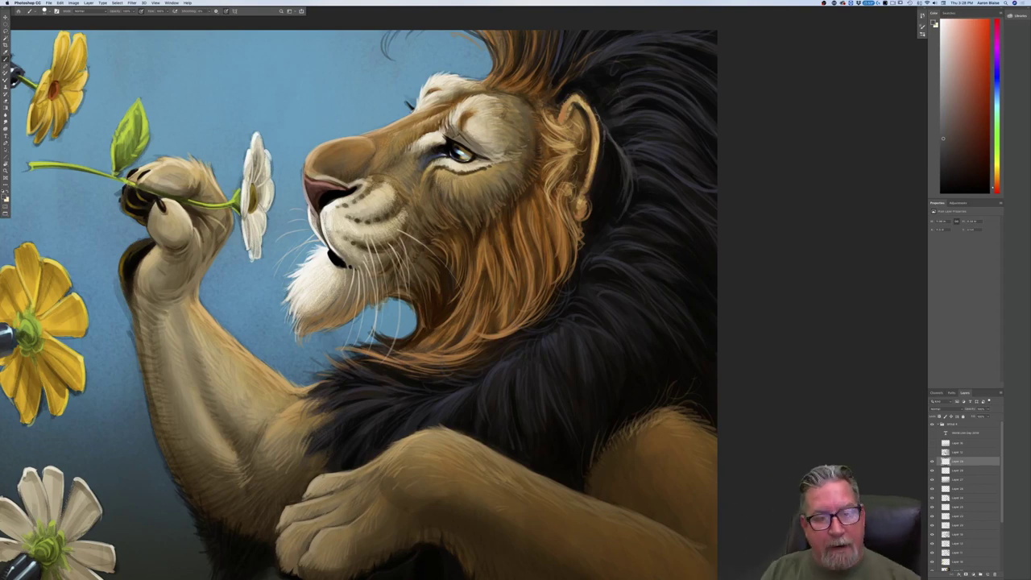
left_click(4, 197)
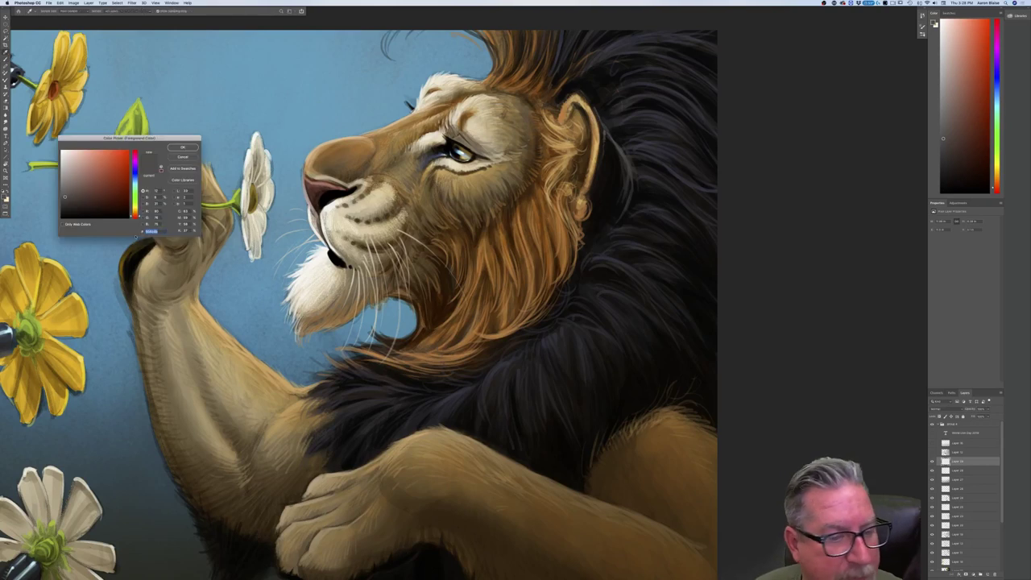
key("Return")
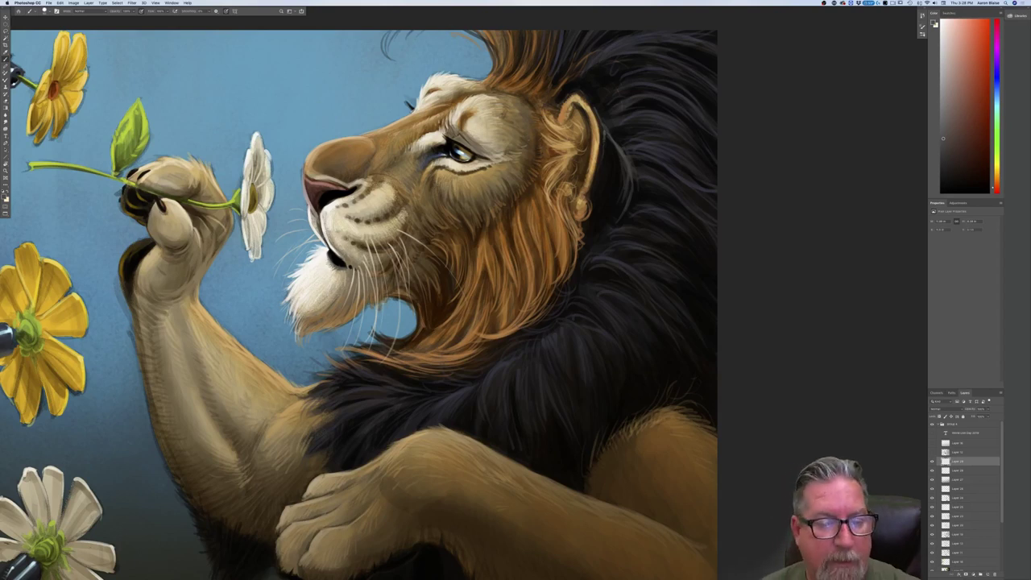
key("super+z")
key("super+z")
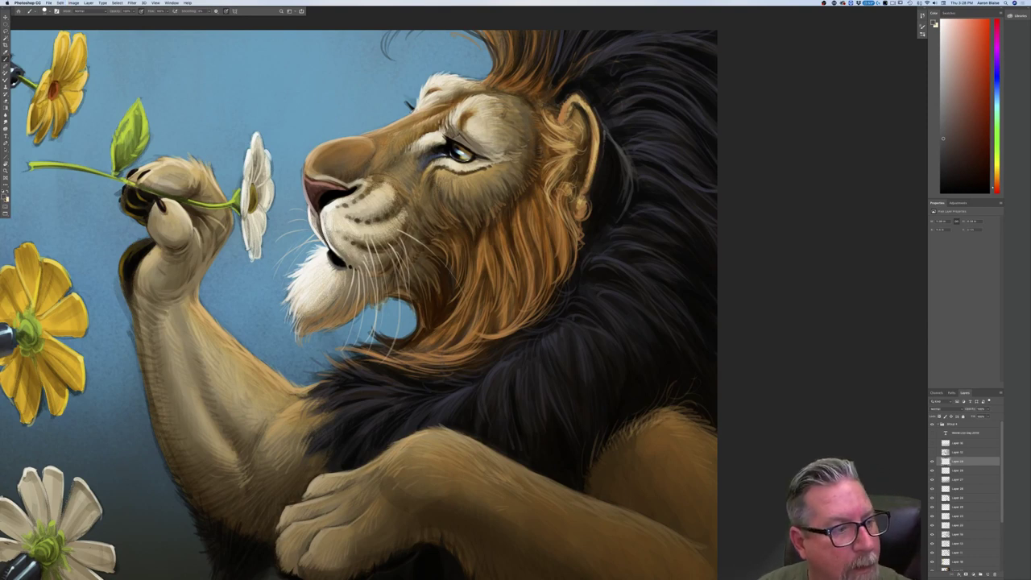
Set the foreground colour to the off-white of the lion's chin beard.
left_click(5, 197)
left_click(311, 271)
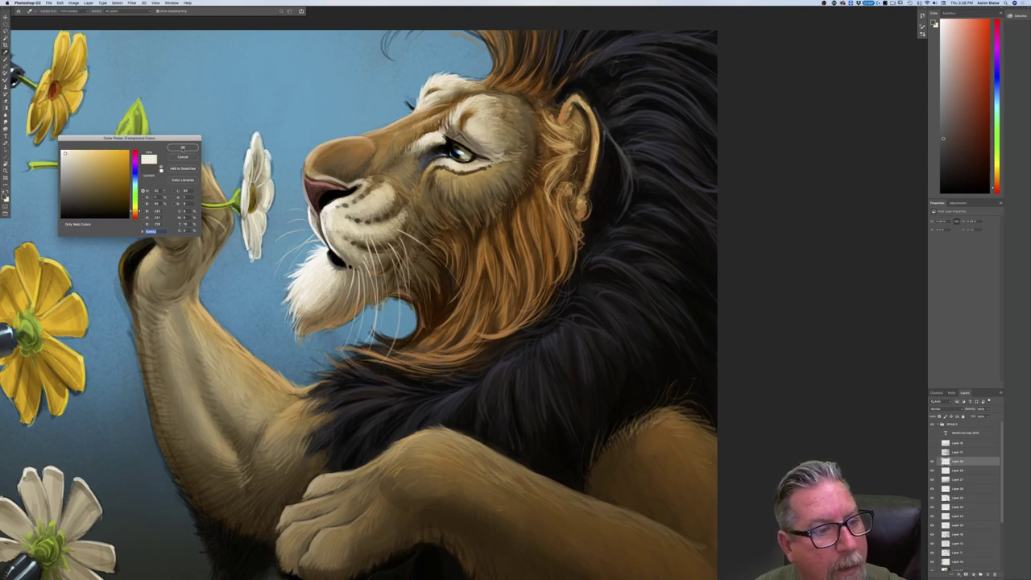
left_click(182, 147)
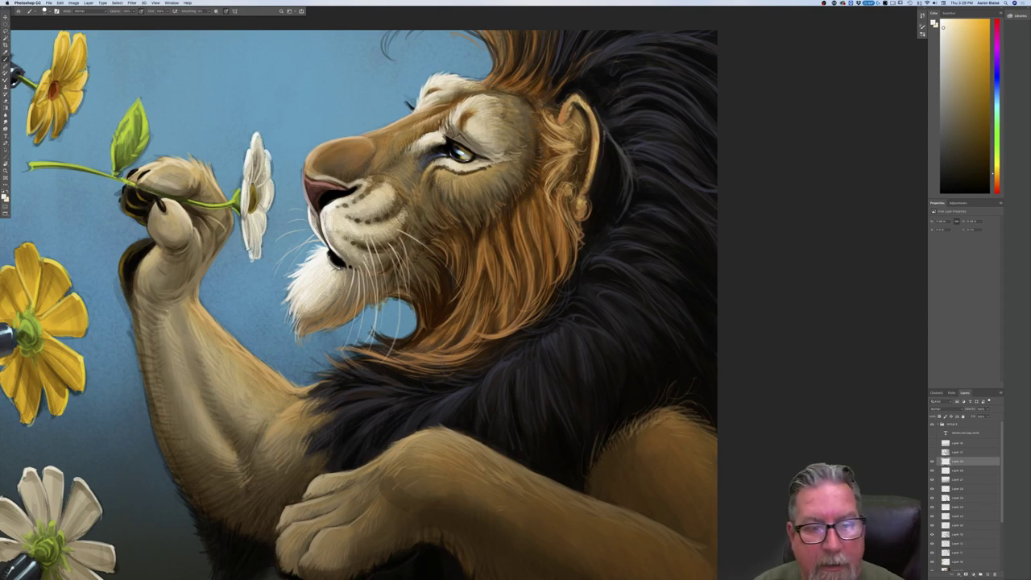
Set the foreground colour to a light yellow-green based on the leaf and paint highlights between the leaf's veins and along the stem.
left_click_drag(249, 356, 193, 332)
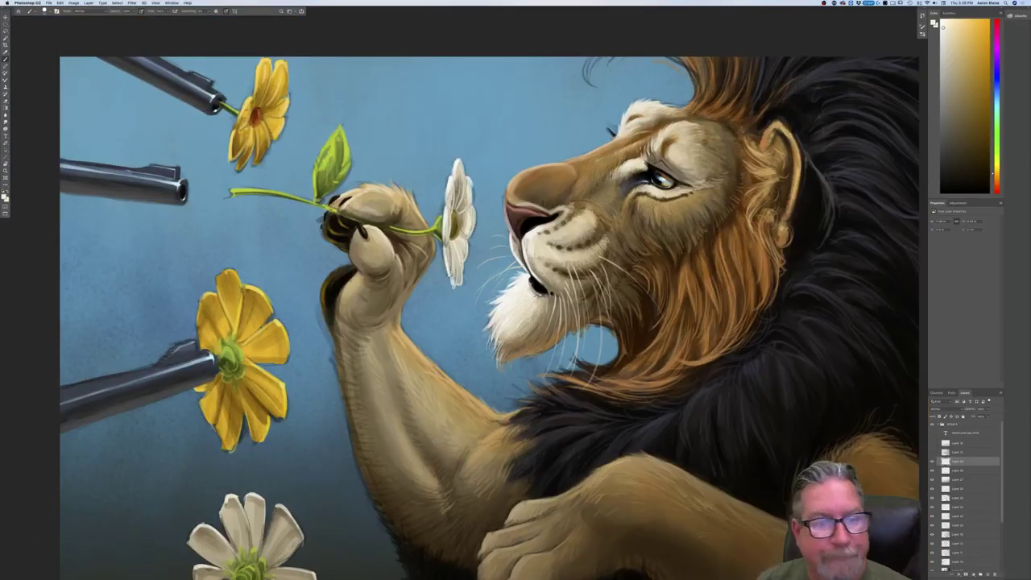
left_click(4, 196)
left_click(336, 145)
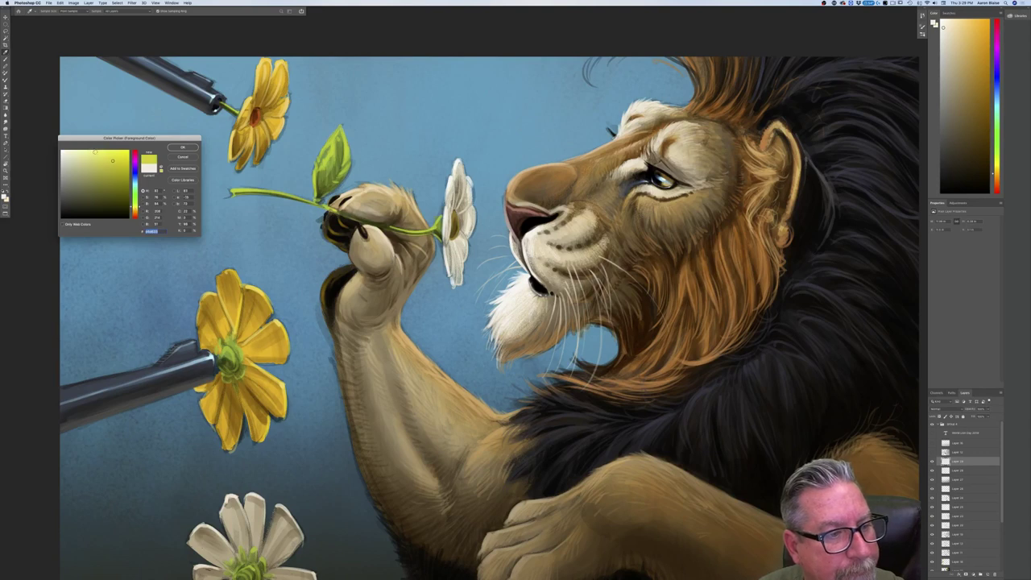
key("Return")
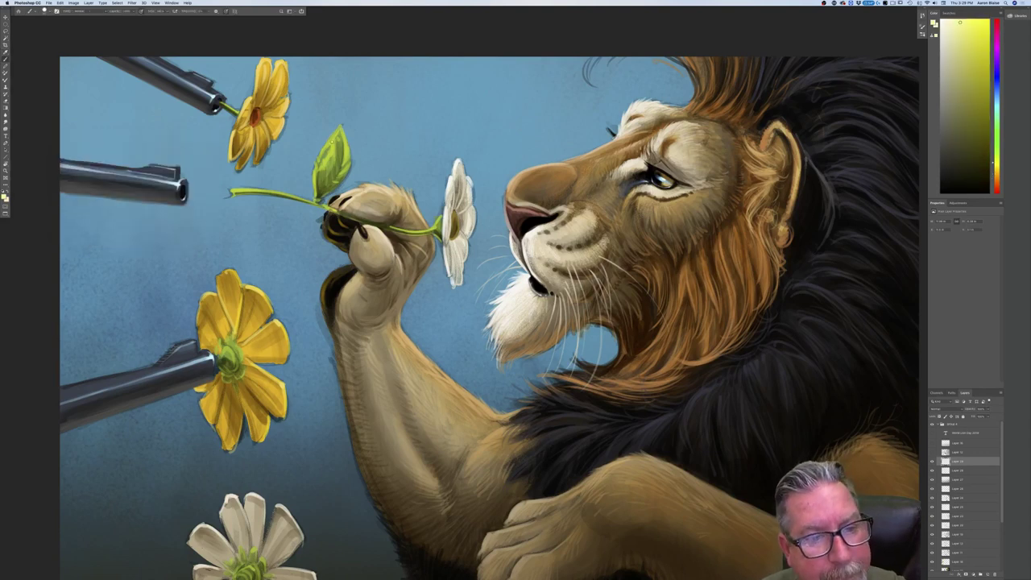
left_click_drag(331, 144, 317, 180)
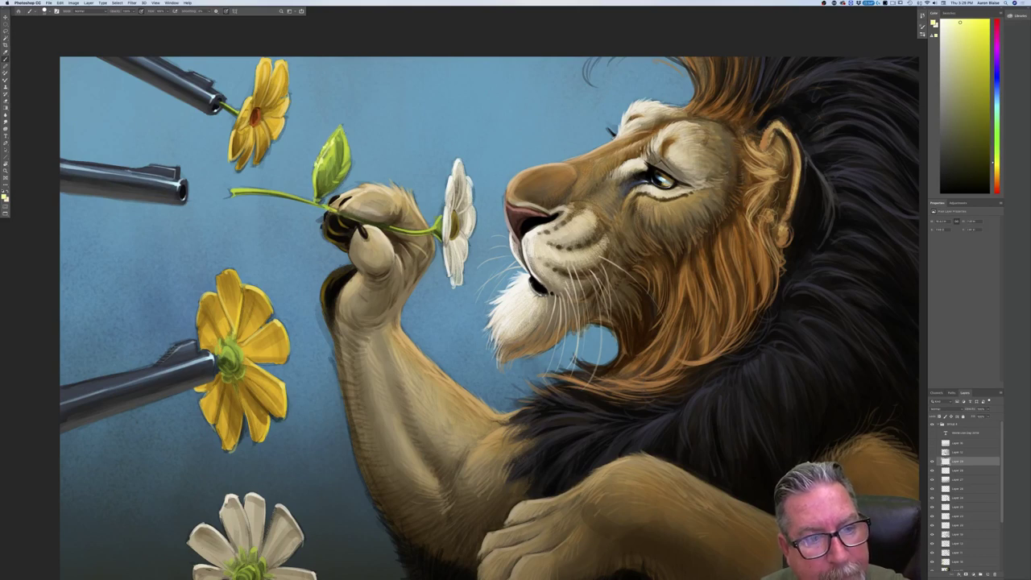
left_click_drag(347, 146, 343, 169)
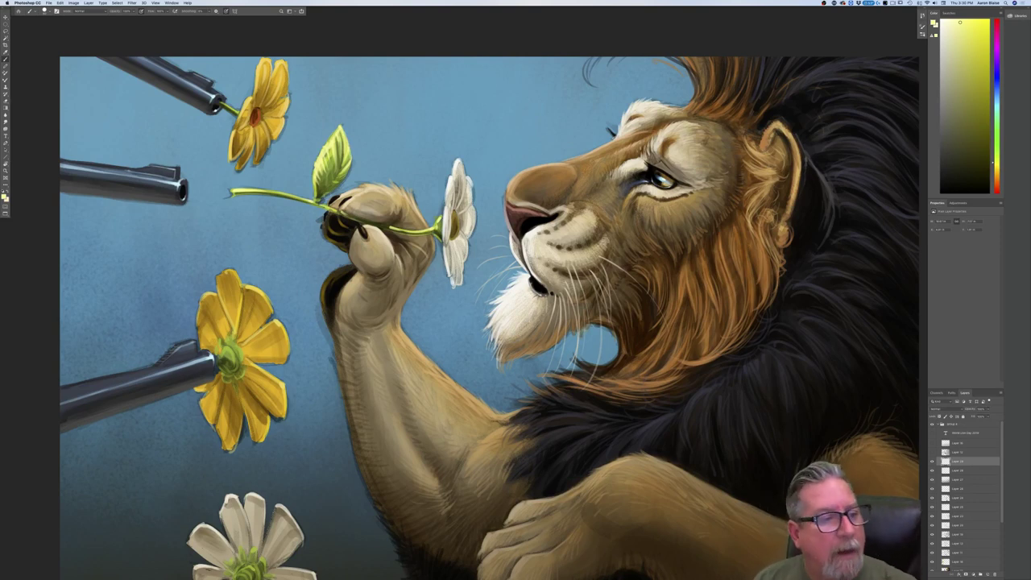
Set the foreground colour to a near-white pale yellow and paint bright glints on the stem and the yellow flower's petal edges.
left_click(5, 196)
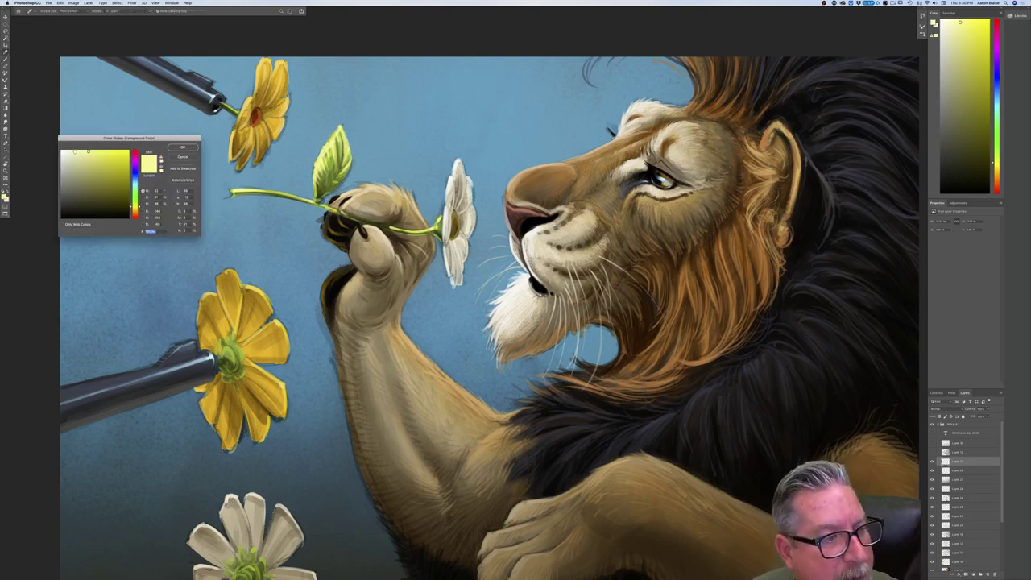
left_click(183, 148)
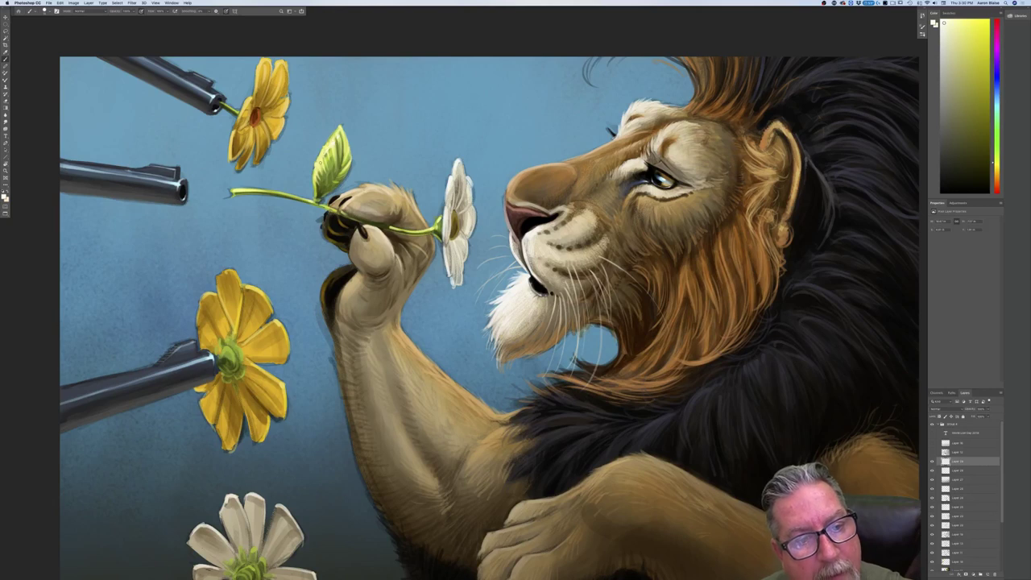
key("super+minus")
key("super+minus")
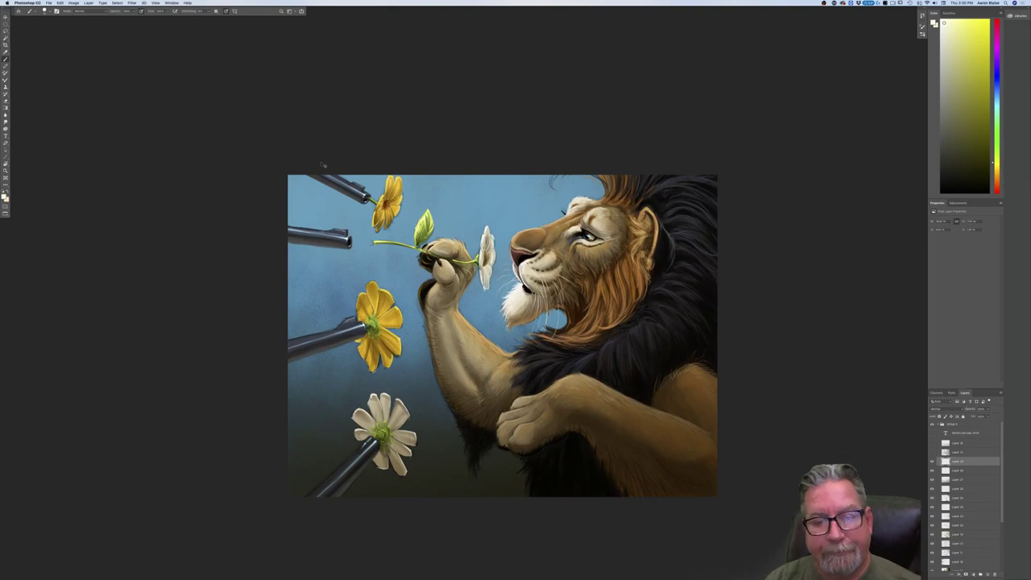
key("super+plus")
key("super+plus")
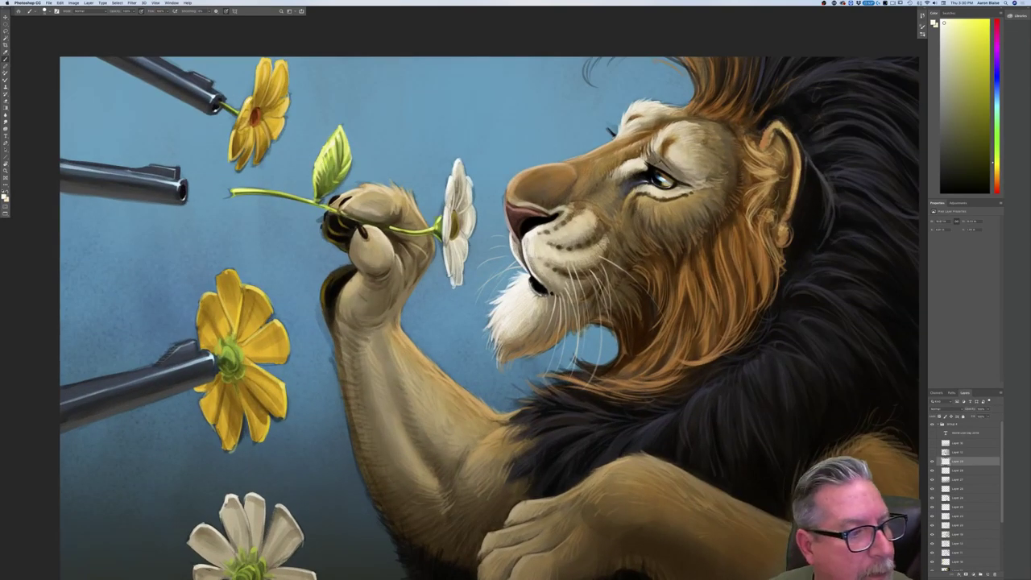
left_click(6, 195)
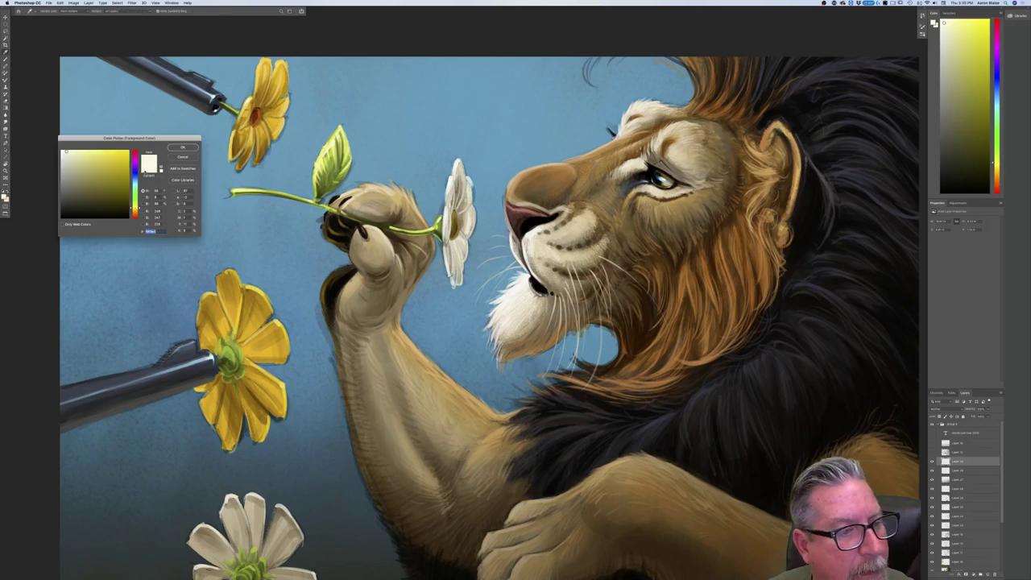
left_click(181, 147)
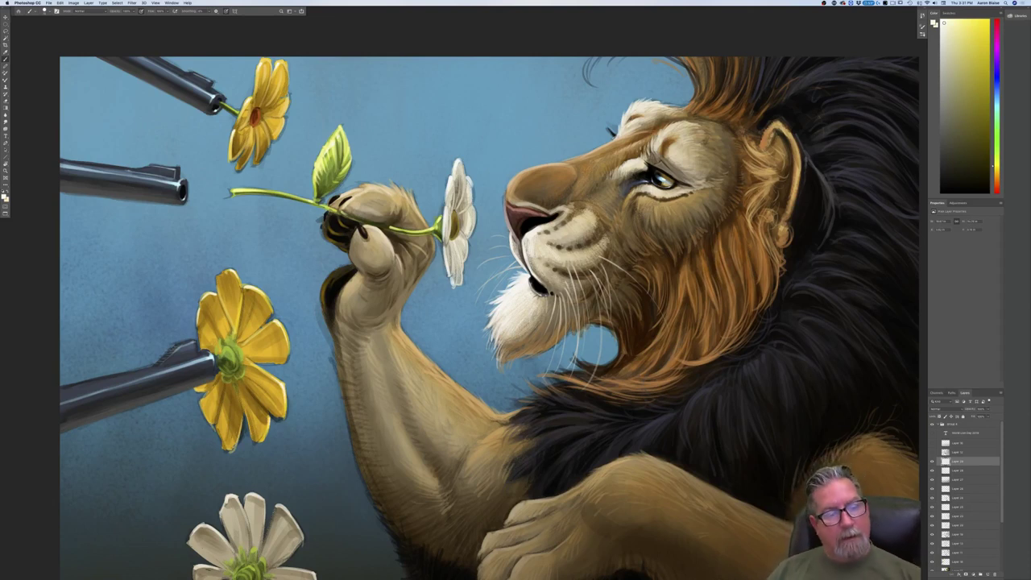
Set the foreground colour to a bright yellow-green and paint highlights on the yellow flower's green centre and the white flower's stem joint.
left_click(5, 196)
left_click(229, 352)
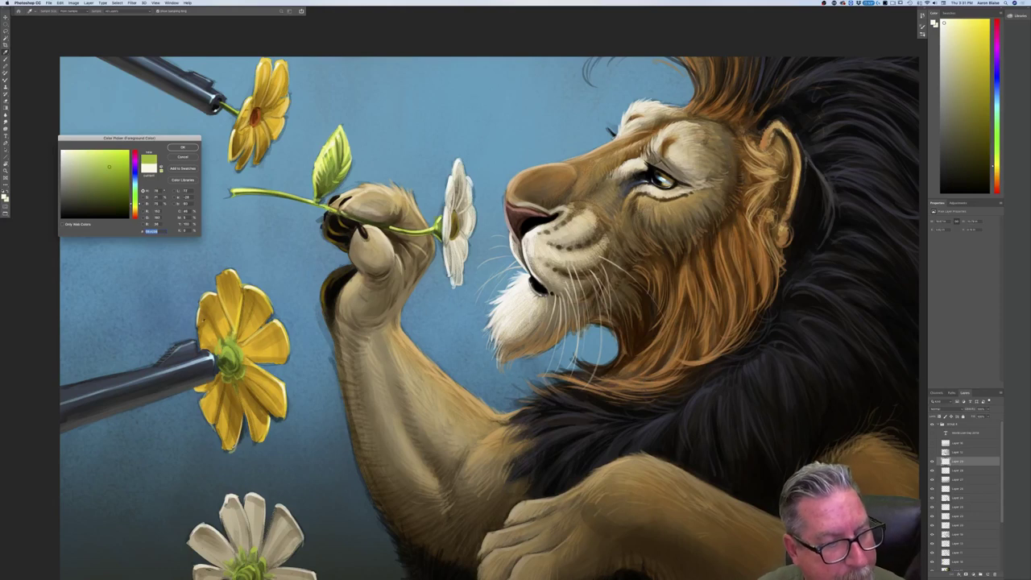
left_click(110, 153)
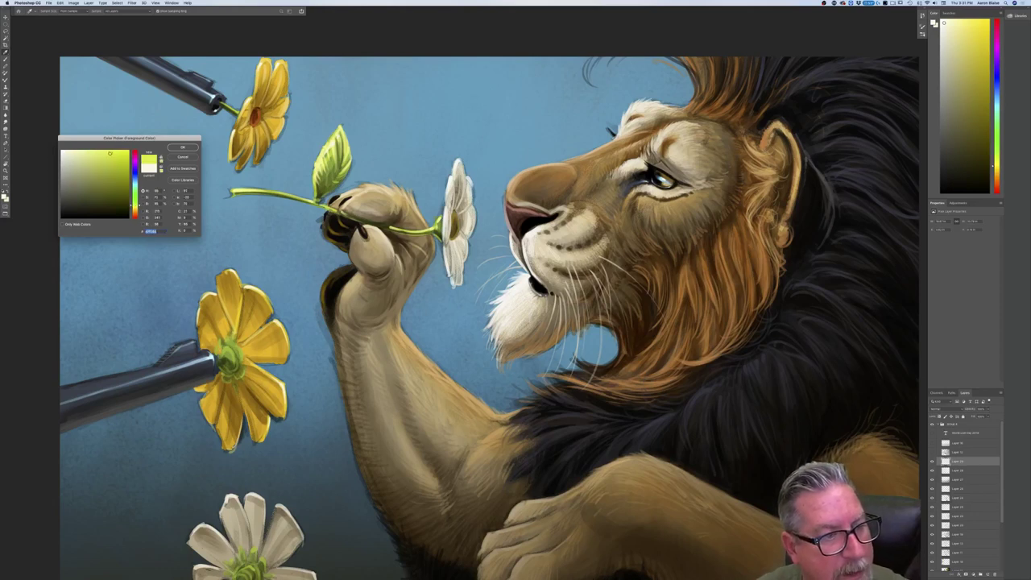
key("Return")
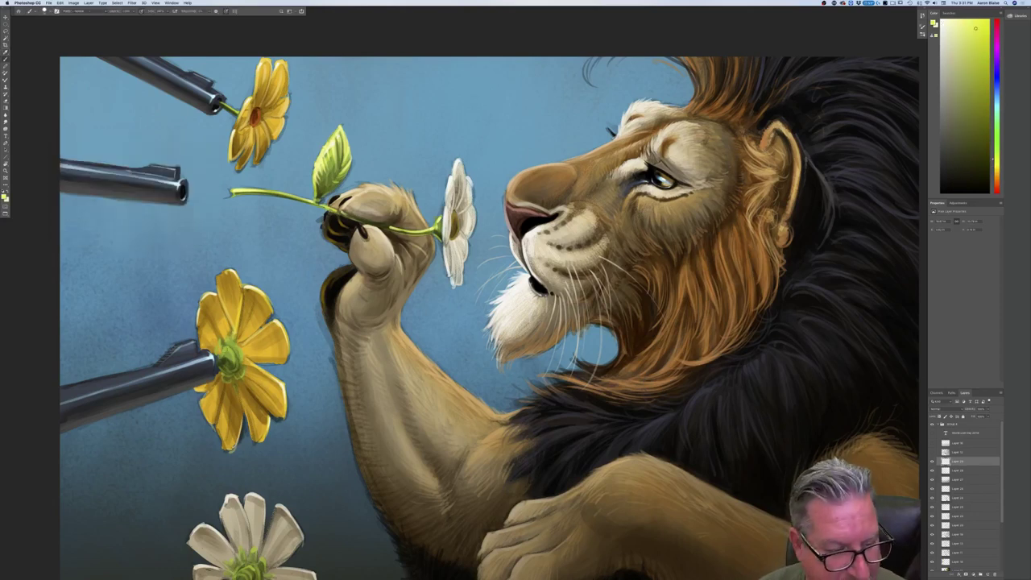
mouse_move(231, 348)
left_mouse_down()
mouse_move(223, 362)
mouse_move(234, 366)
mouse_move(226, 347)
mouse_move(215, 354)
mouse_move(240, 349)
left_mouse_up()
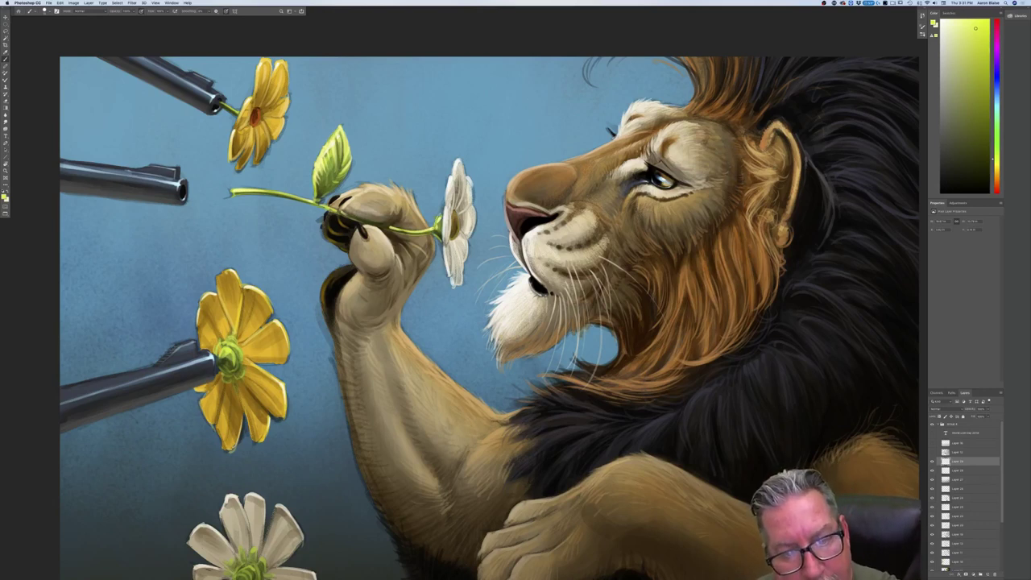
left_click_drag(438, 229, 441, 236)
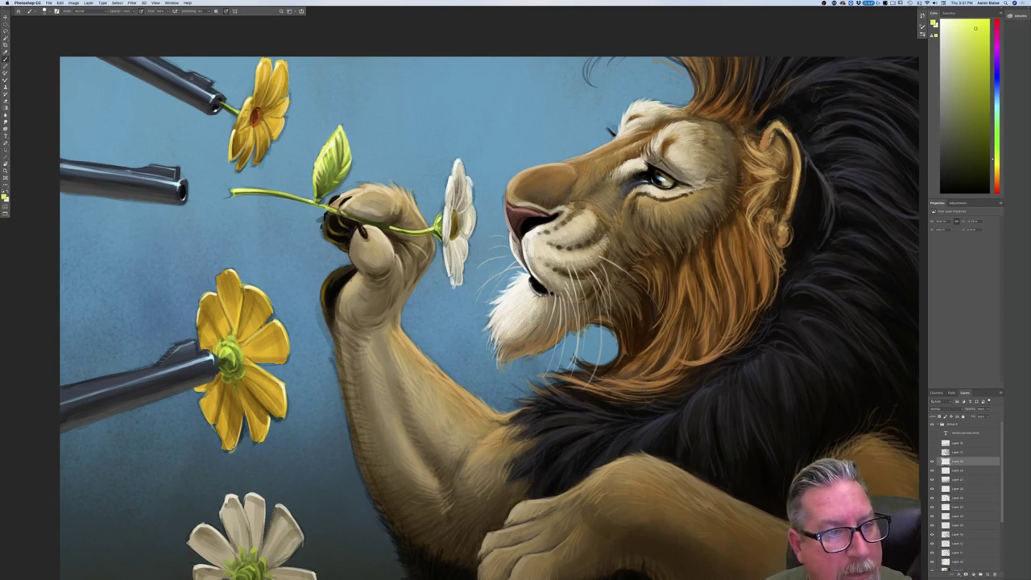
Set the foreground colour to a dark olive green.
left_click(4, 198)
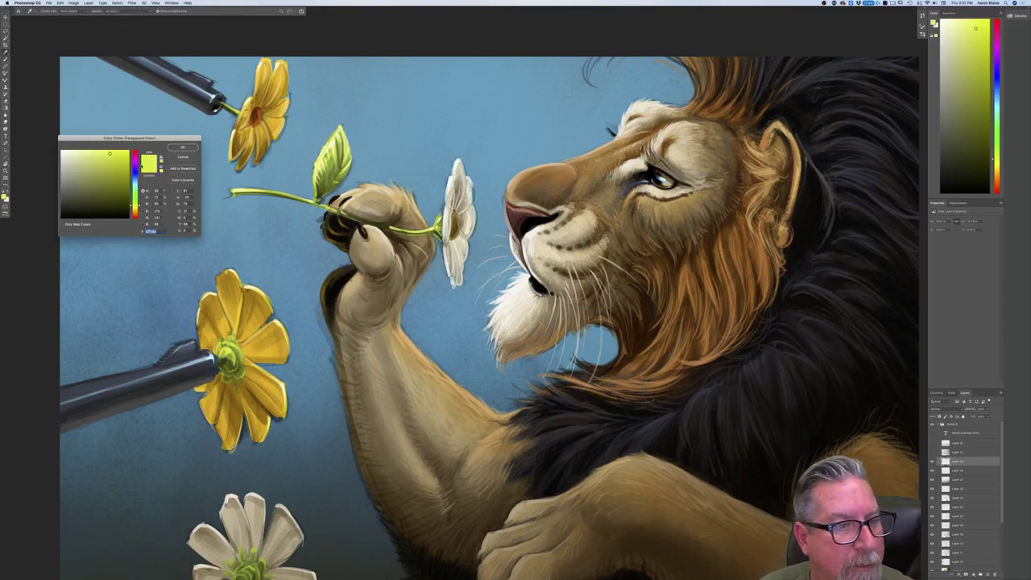
left_click(100, 199)
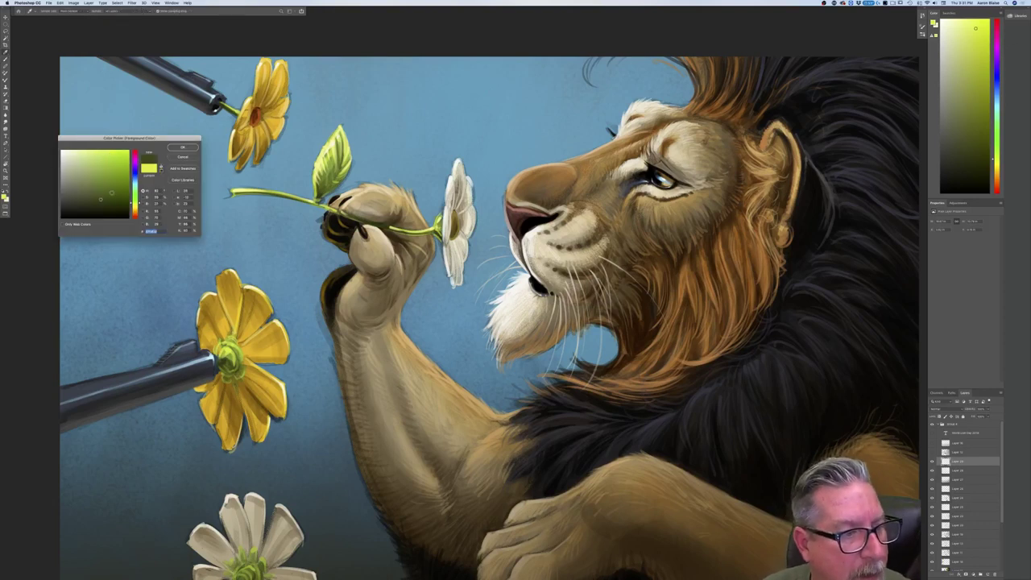
key("Return")
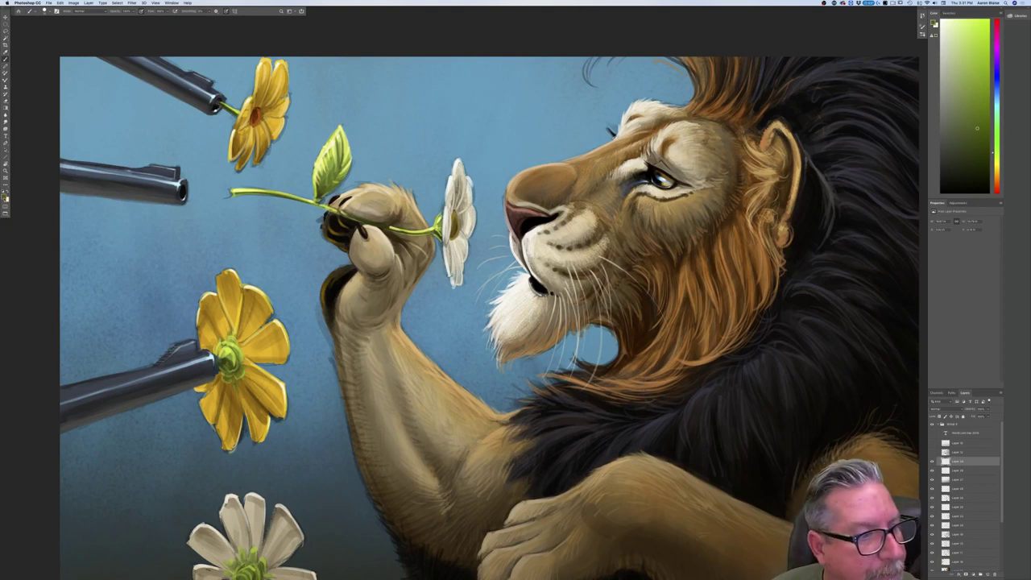
Set the foreground colour to a golden brown sampled from the shaded petals of the middle yellow flower.
left_click(4, 198)
left_click(217, 279)
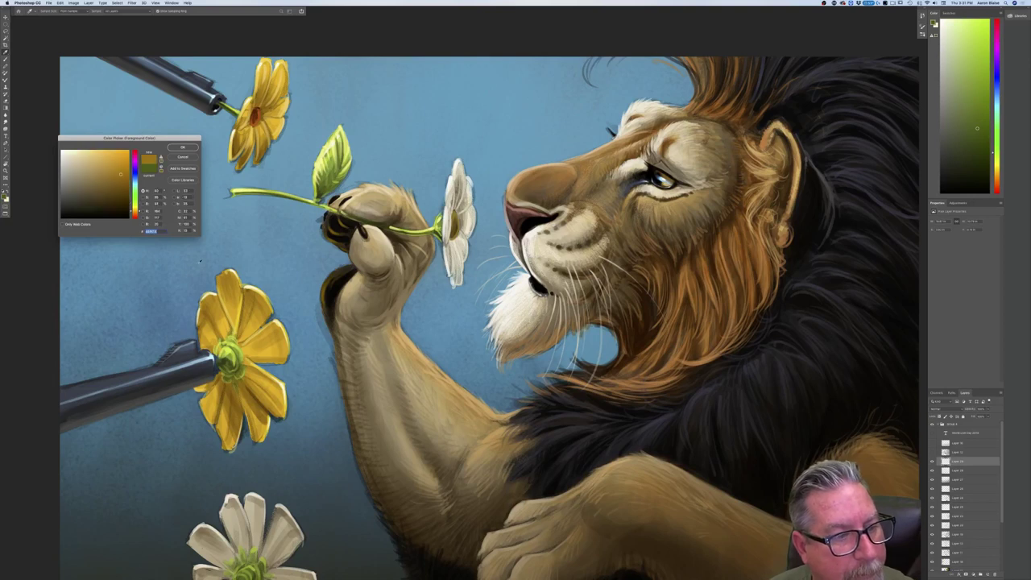
key("Return")
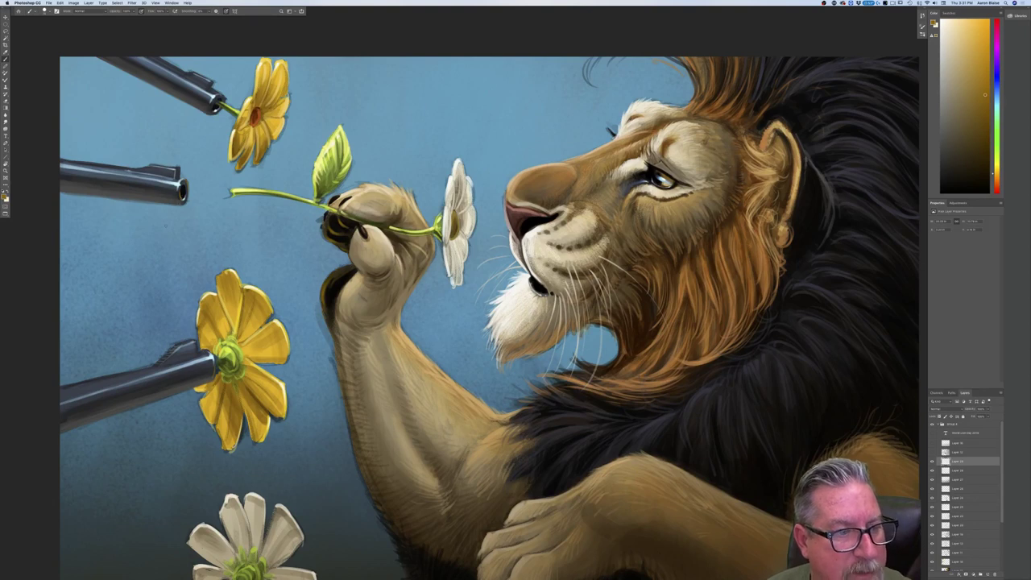
Examine the whole composition at reduced sizes, checking how the lion, flowers and gun barrels read against the blue background.
key("super+minus")
key("super+minus")
key("super+minus")
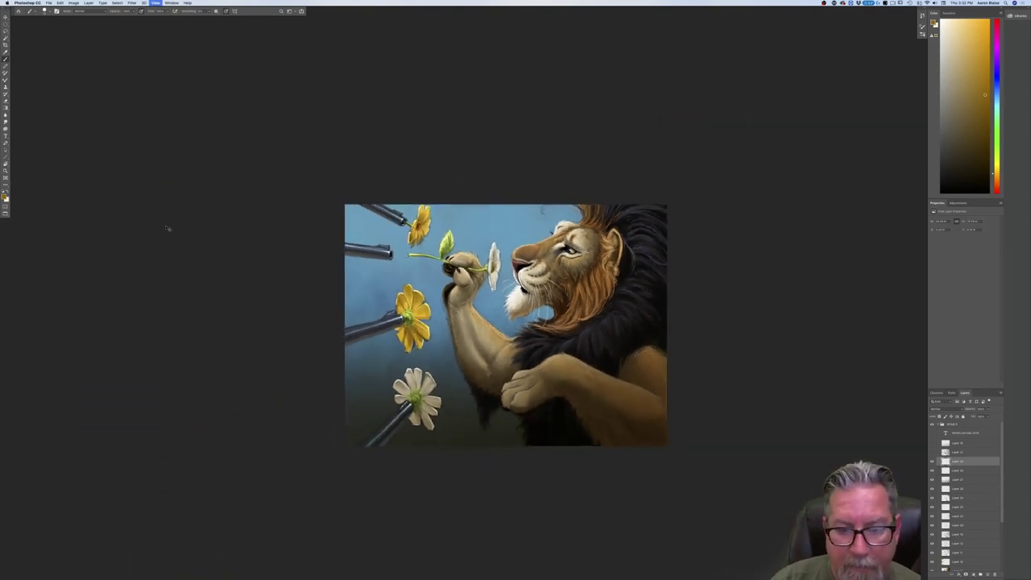
key("super+0")
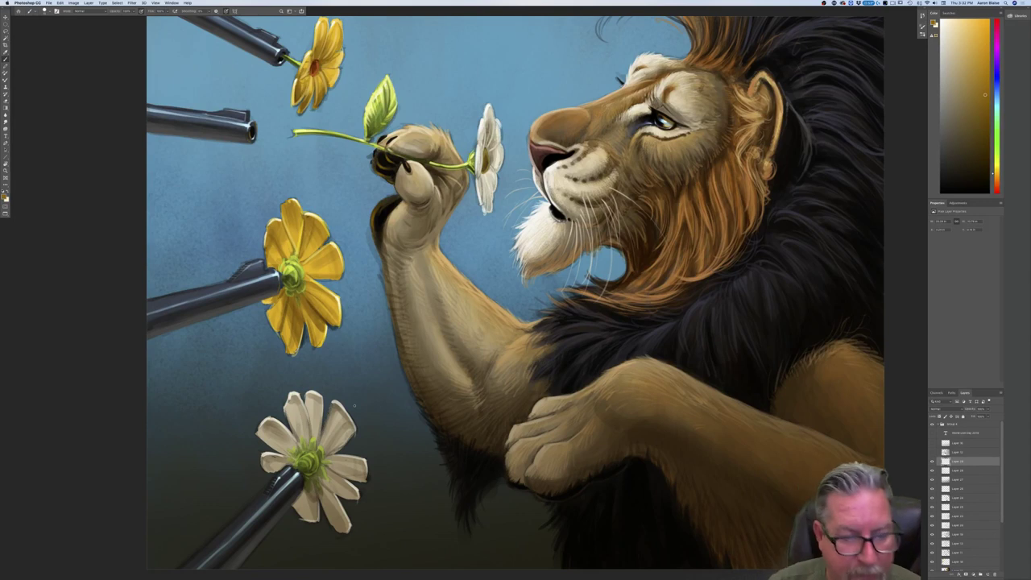
key("super+minus")
key("super+minus")
key("super+minus")
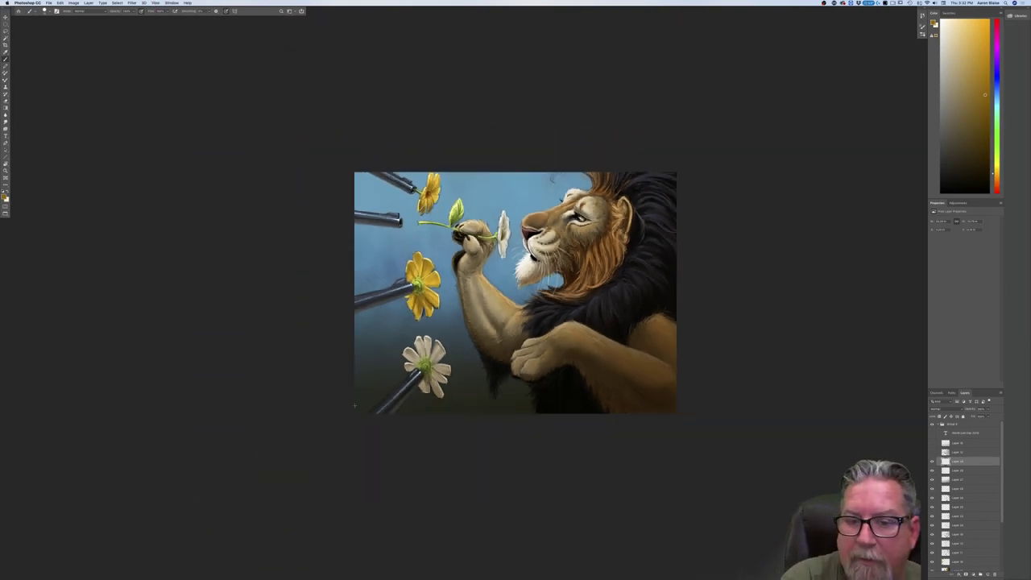
left_click_drag(236, 380, 156, 377)
scroll(157, 376, "right", 2)
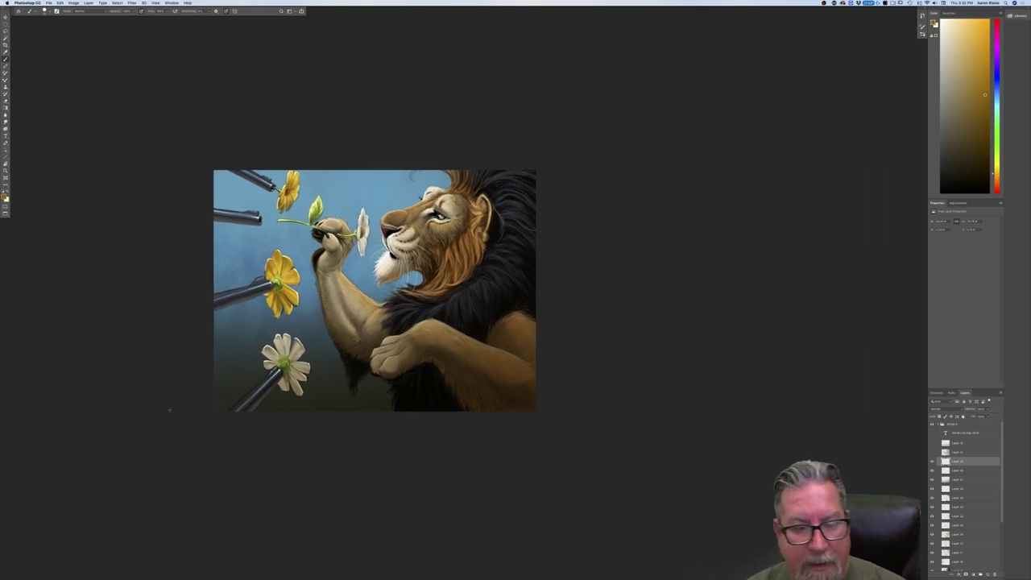
key("super+plus")
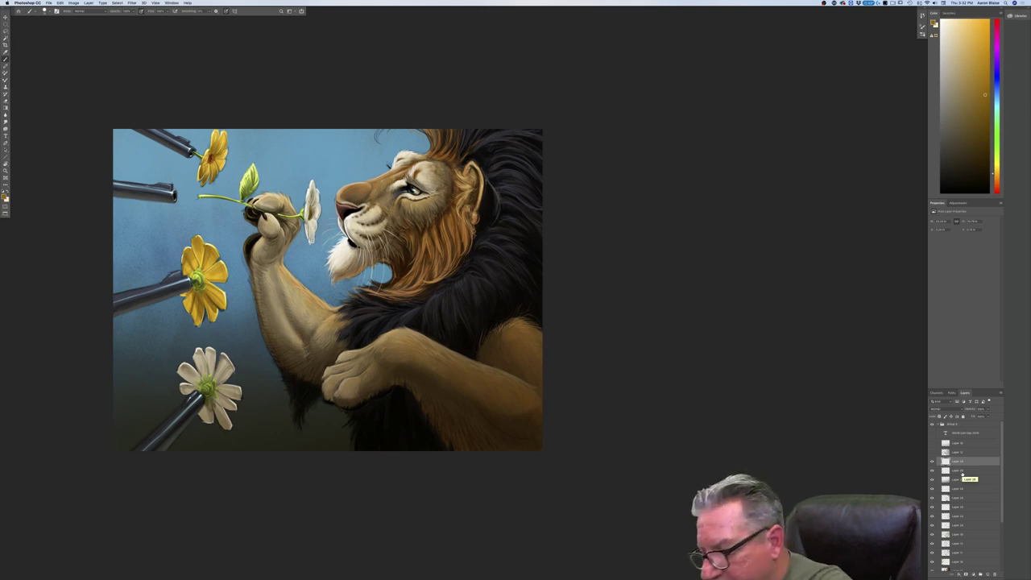
Add a new layer directly above the blue background painting layer, beneath the lion and flower layers.
scroll(960, 483, "down", 5)
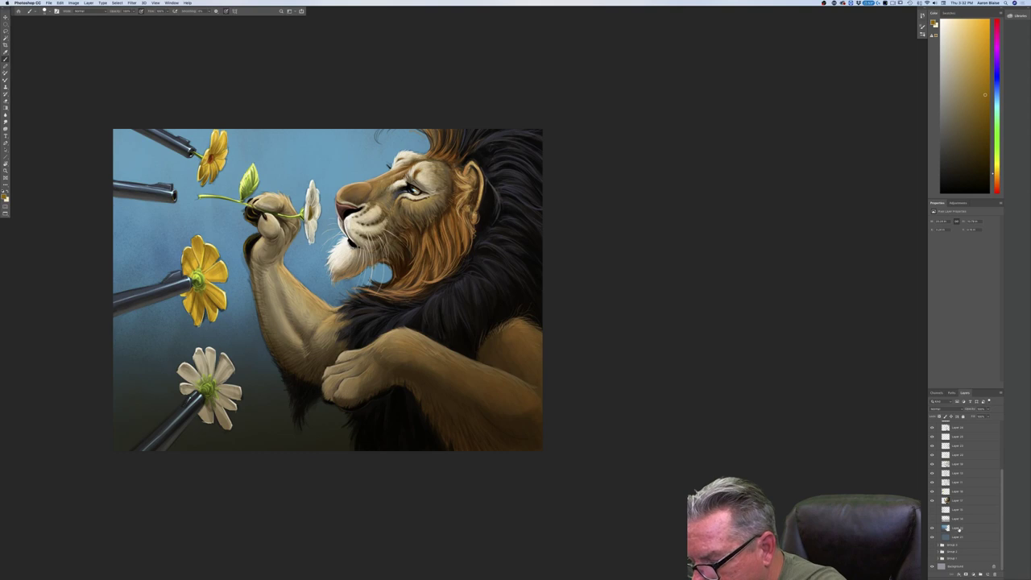
left_click(958, 528)
left_click(986, 574)
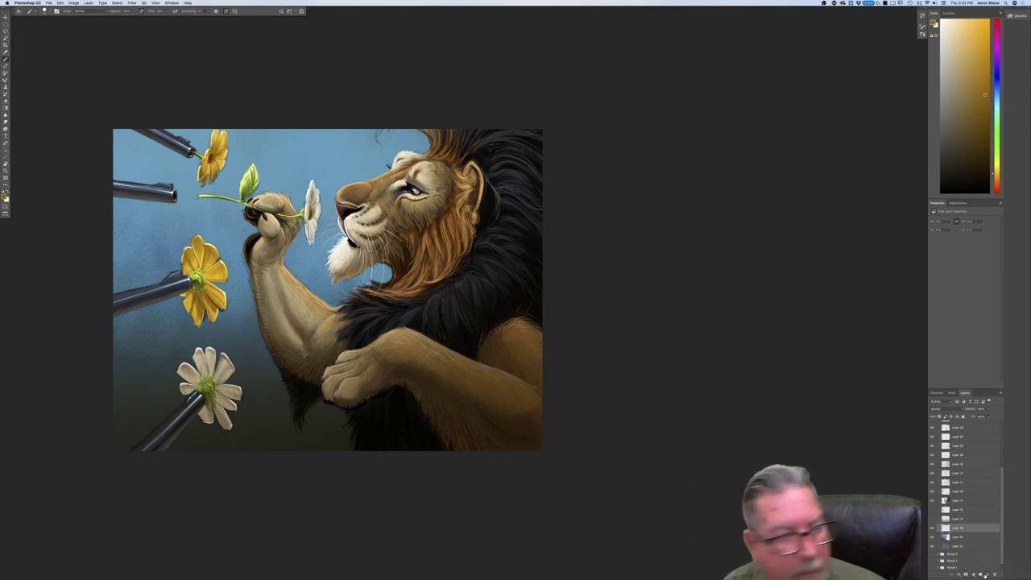
Set the foreground colour to a medium blue by sampling the sky background and shifting its hue slightly towards pure blue.
left_click(5, 196)
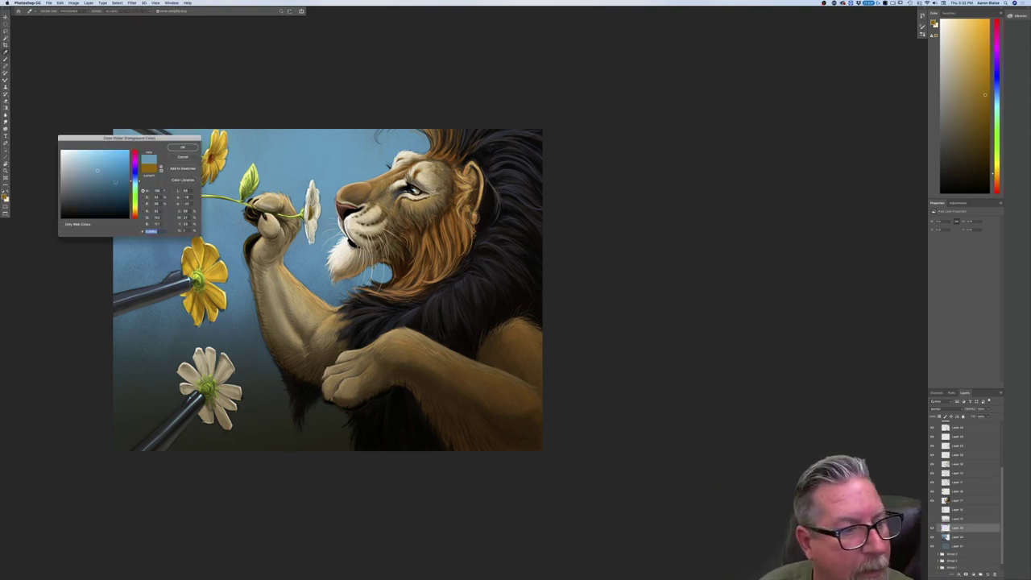
left_click_drag(135, 181, 135, 179)
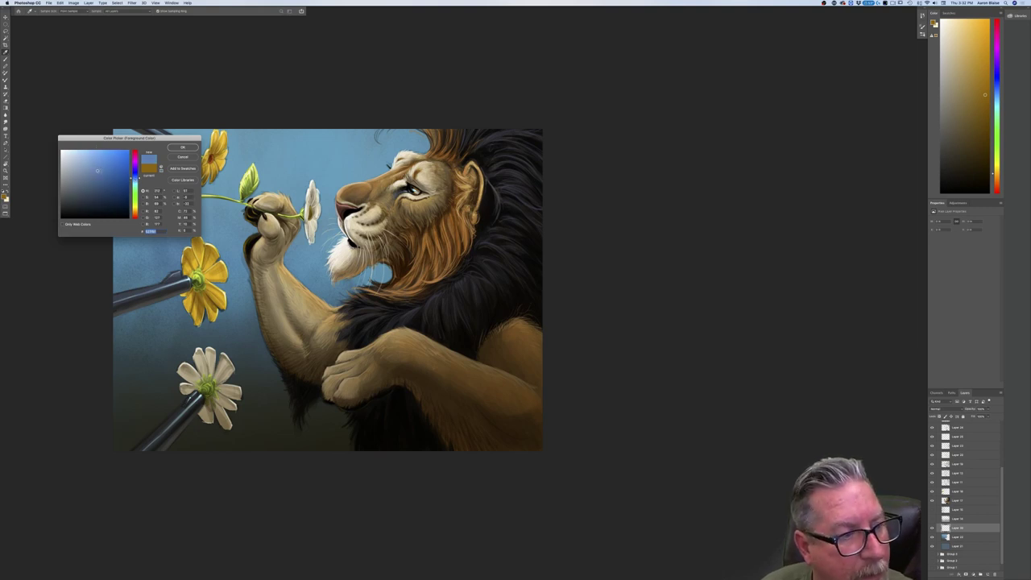
key("Return")
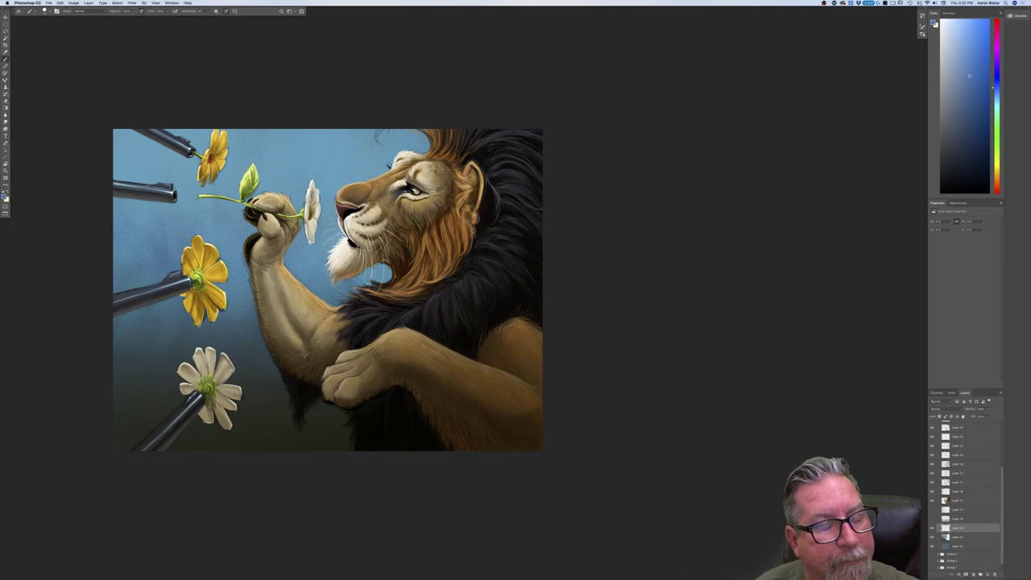
Choose a large textured brush and paint the medium blue over the background around the lion's arm, flowers and gun barrels.
left_click(46, 11)
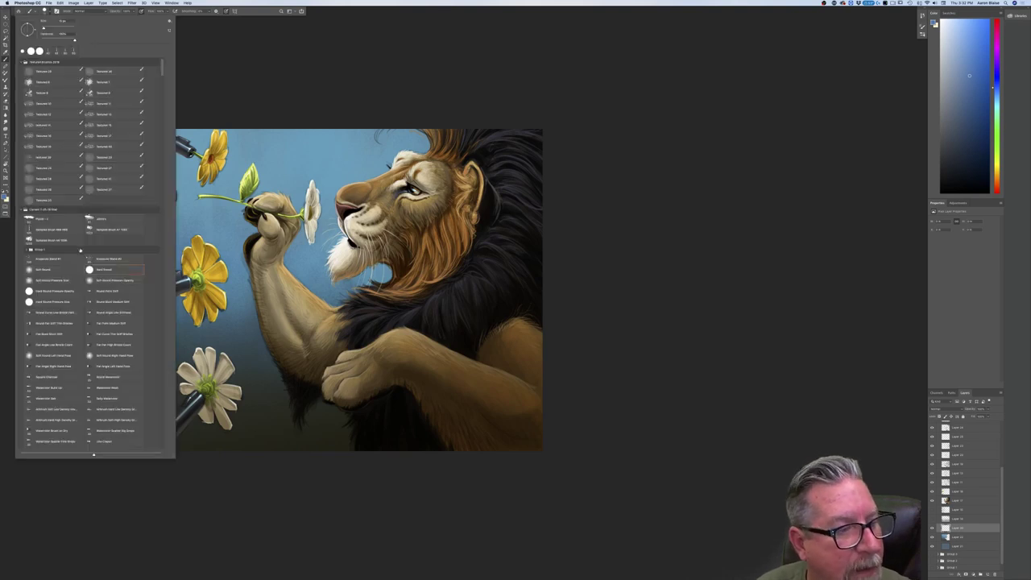
left_click(99, 219)
left_click(240, 88)
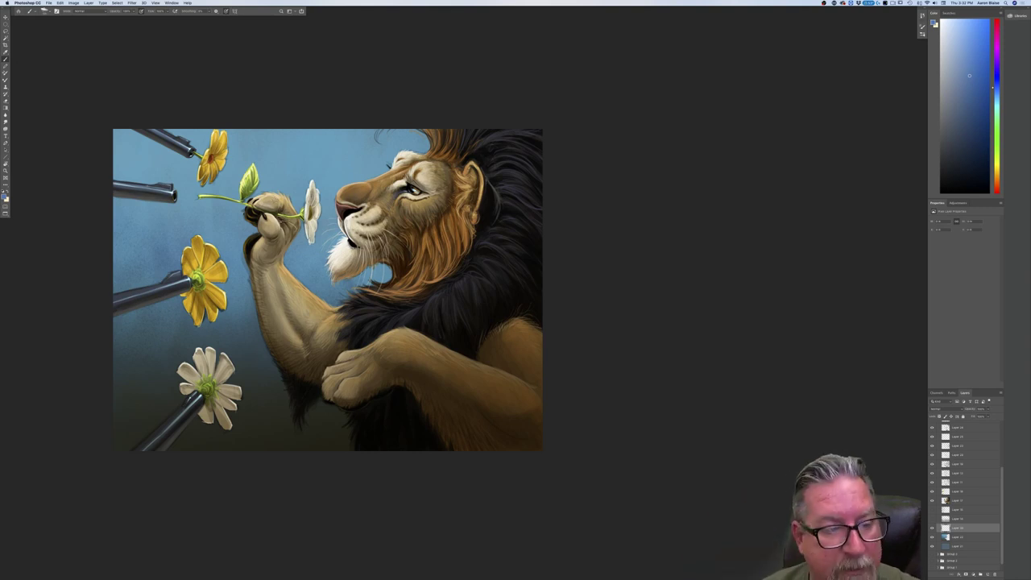
left_click(226, 11)
left_click(288, 190)
mouse_move(300, 247)
left_mouse_down()
mouse_move(301, 205)
mouse_move(322, 172)
mouse_move(269, 166)
mouse_move(233, 181)
mouse_move(215, 198)
mouse_move(216, 263)
mouse_move(160, 178)
mouse_move(149, 267)
mouse_move(127, 230)
mouse_move(110, 131)
mouse_move(185, 173)
mouse_move(234, 149)
mouse_move(304, 190)
mouse_move(309, 115)
mouse_move(370, 170)
mouse_move(406, 169)
mouse_move(373, 113)
mouse_move(306, 288)
left_mouse_up()
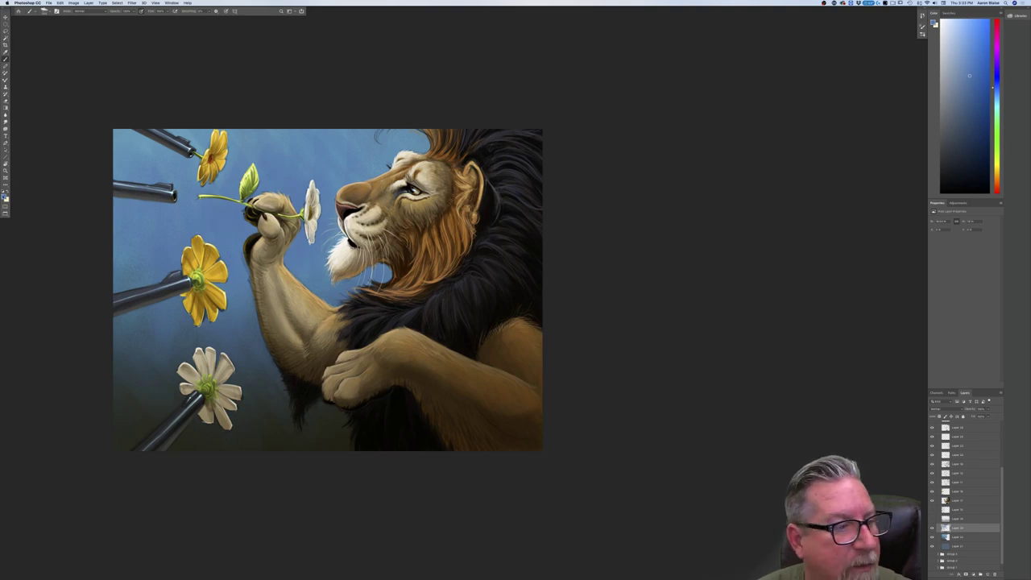
Deepen the background in two passes, first with a slightly more saturated blue and then with a vivid royal blue.
left_click(4, 197)
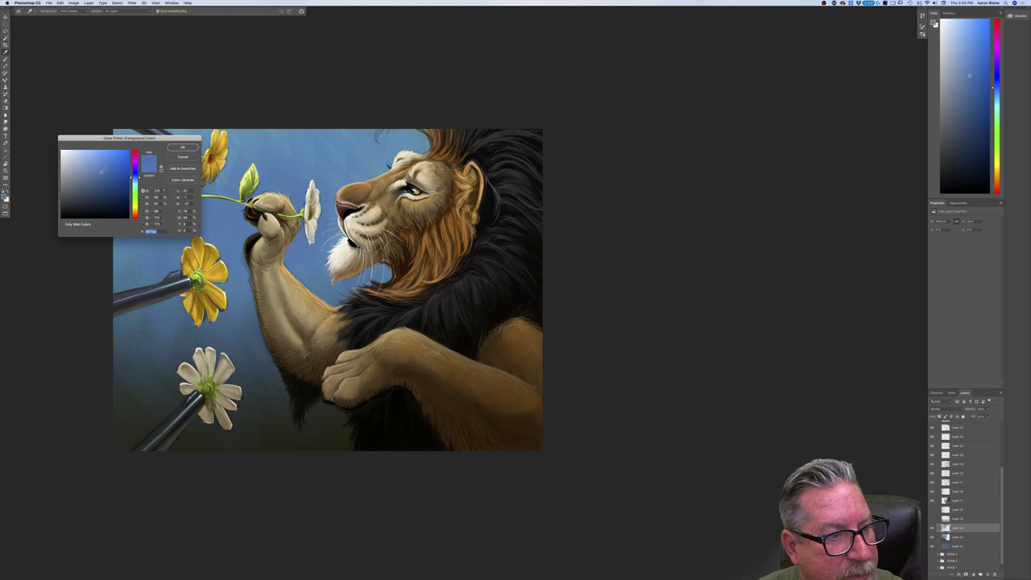
left_click(181, 147)
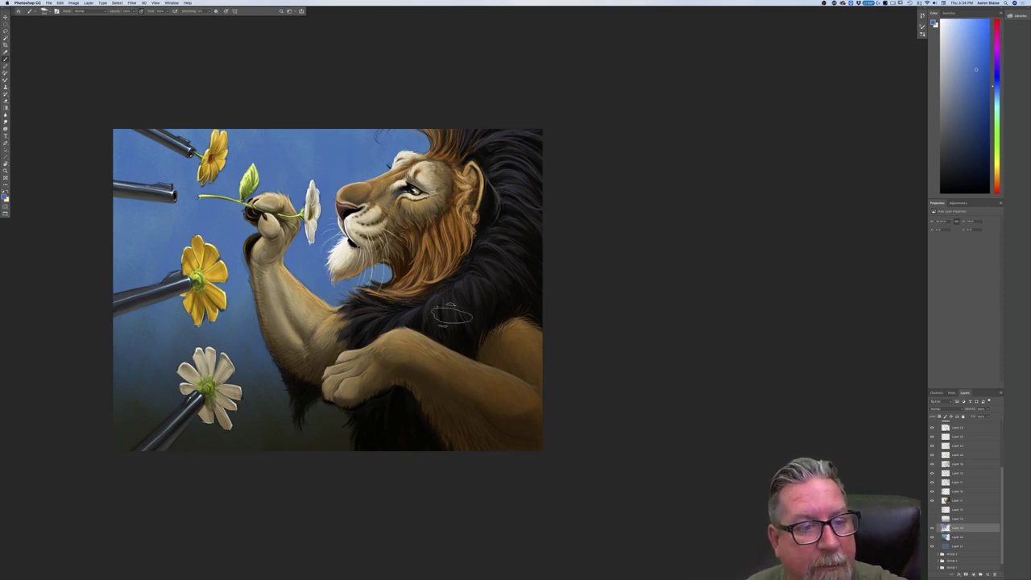
left_click(5, 197)
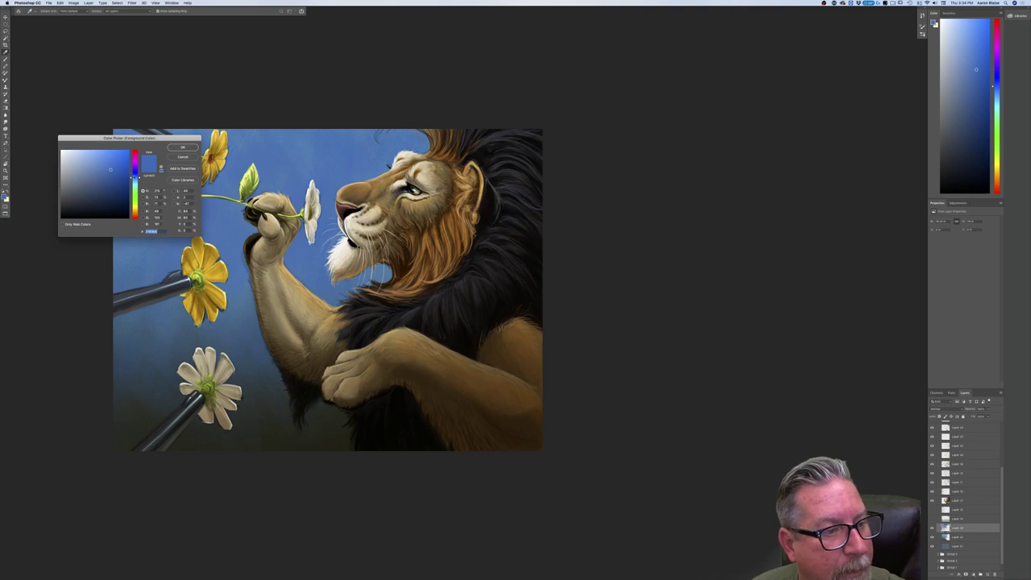
left_click(119, 163)
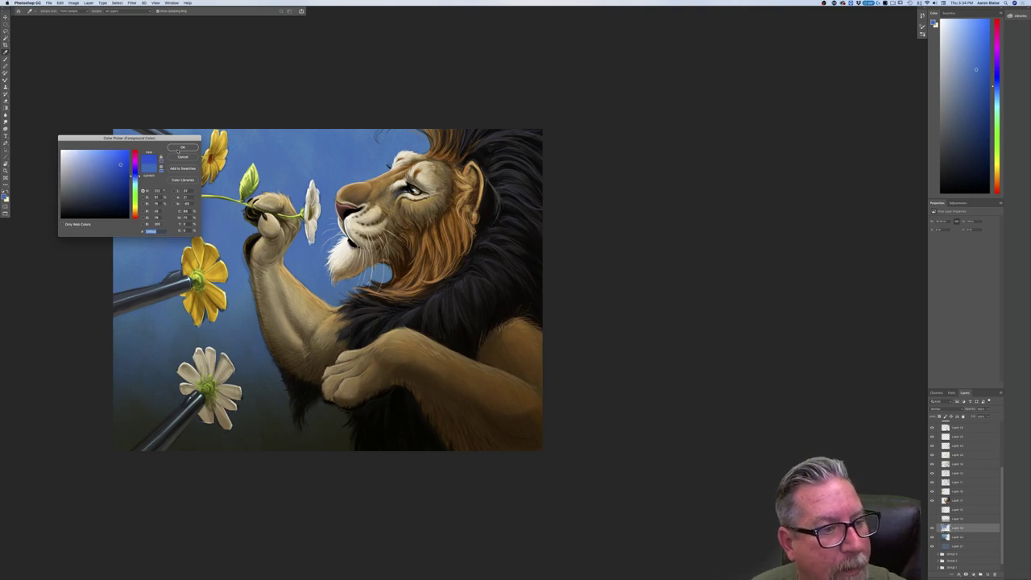
left_click(178, 151)
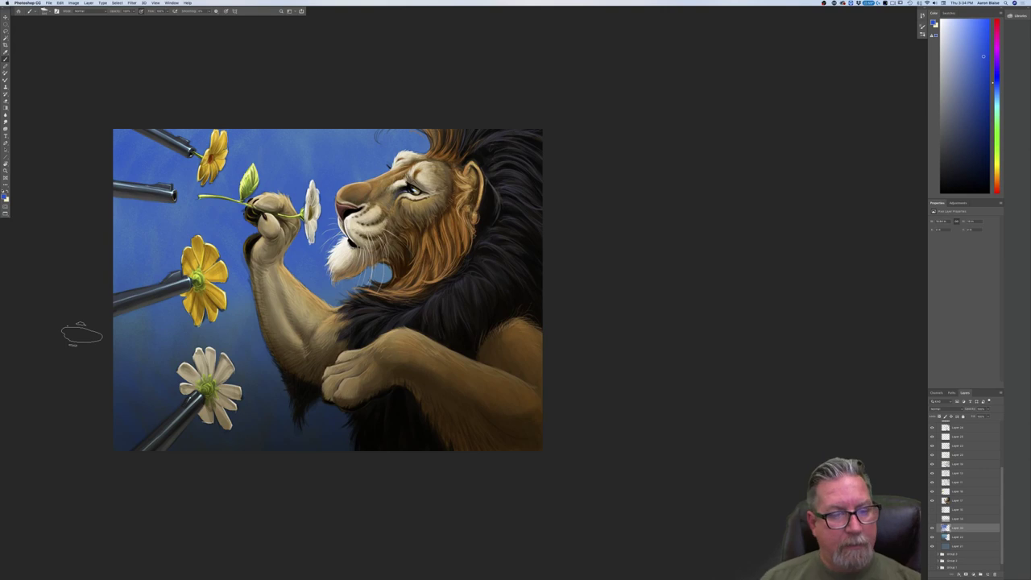
Set the foreground colour to a muted, greyer blue and paint it over the vivid background to soften it down to the lower edge.
key("super+minus")
key("super+minus")
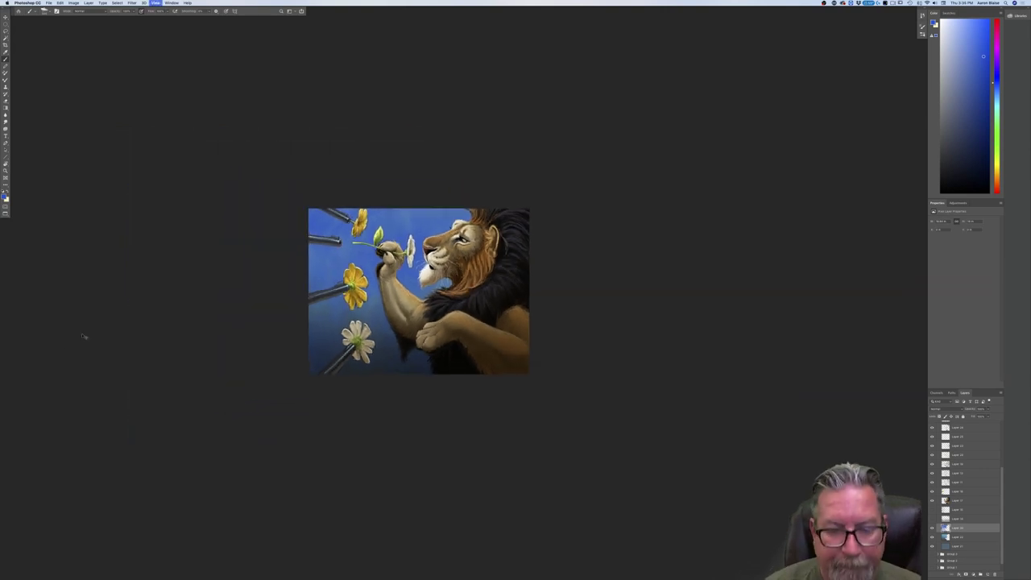
key("super+equal")
key("super+equal")
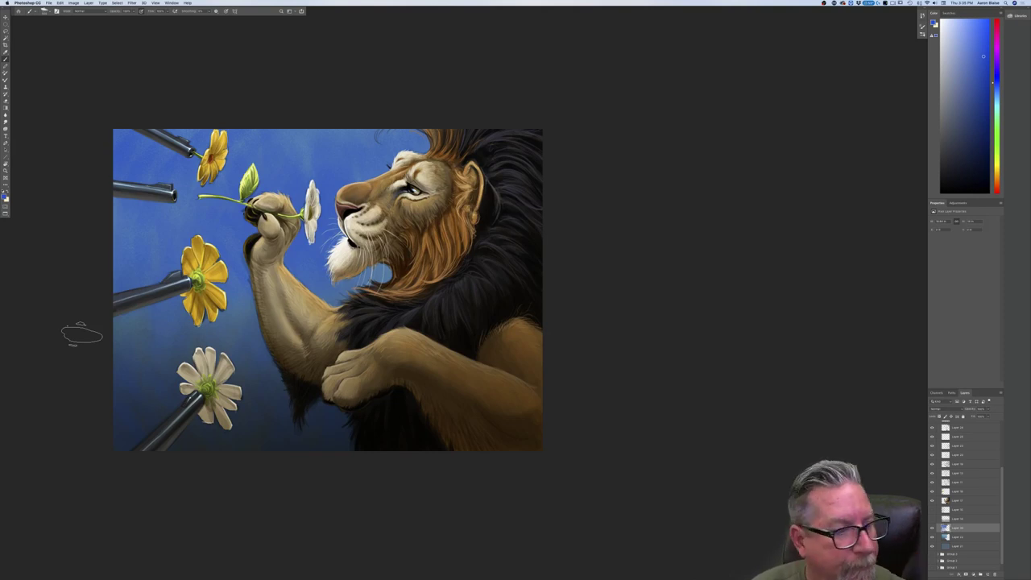
left_click(4, 196)
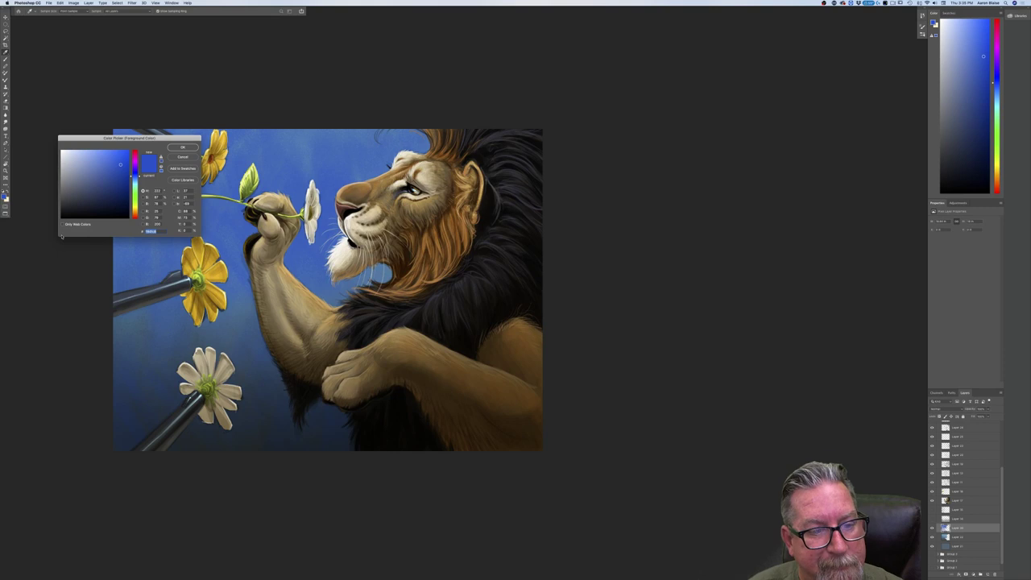
left_click(112, 168)
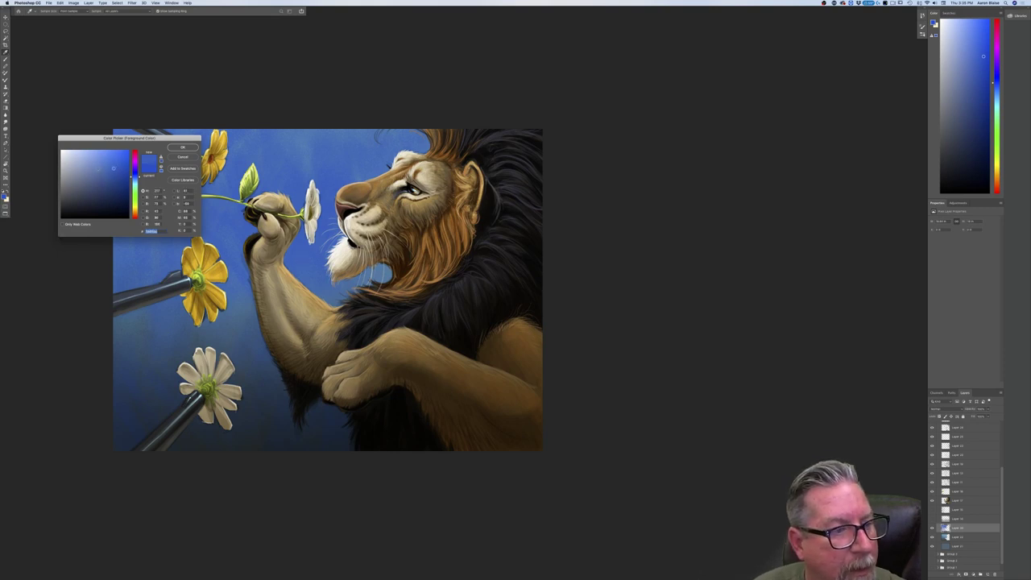
left_click(98, 169)
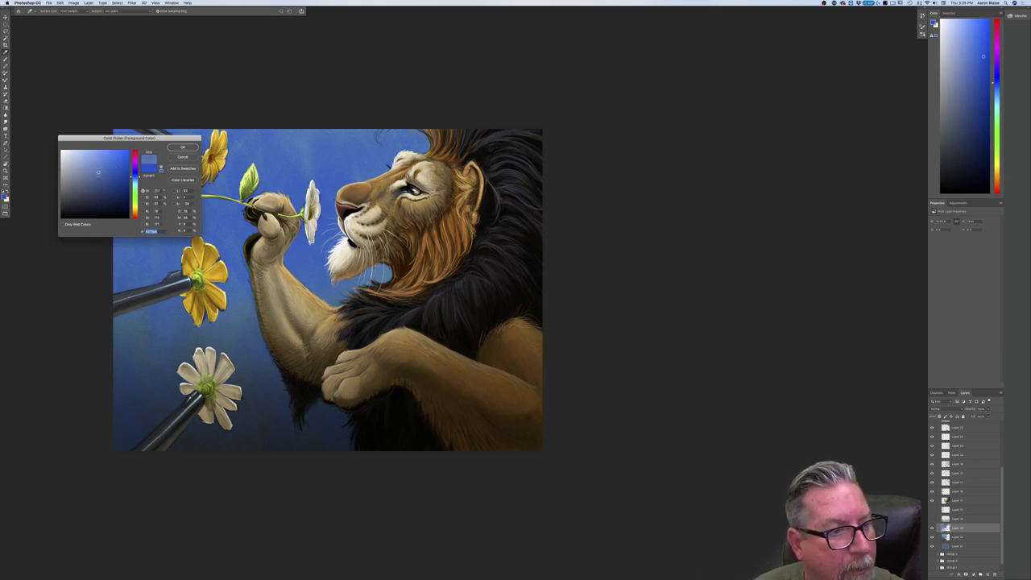
left_click(177, 148)
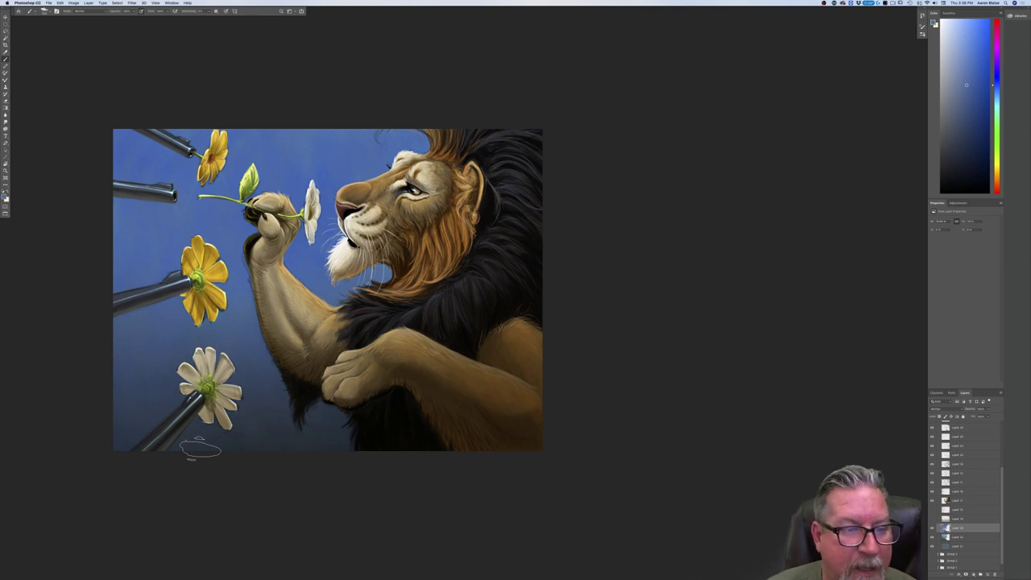
key("super+minus")
key("super+minus")
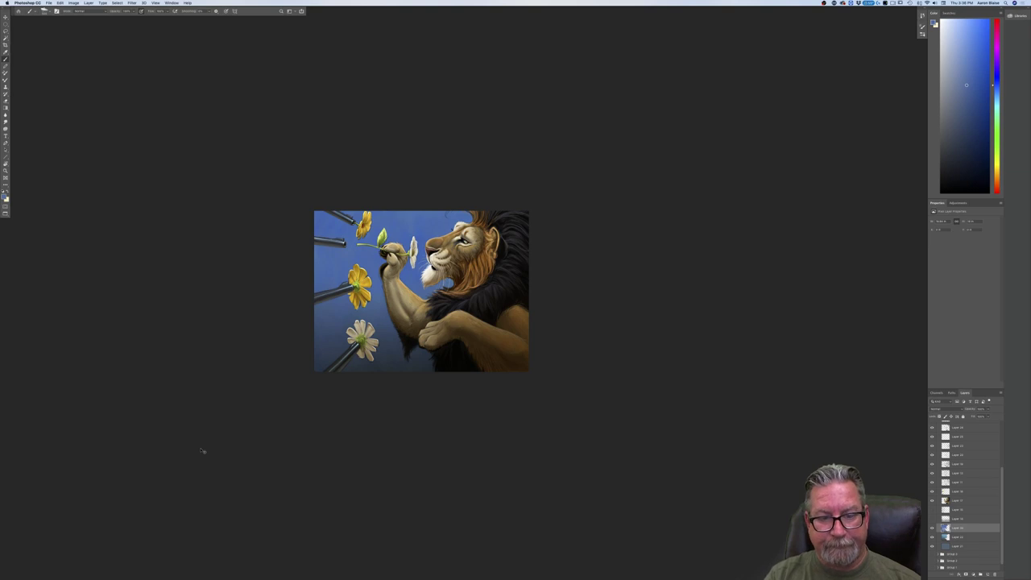
Add a new layer above the repainted blue background and set the foreground colour to a dark, muted green.
key("super+plus")
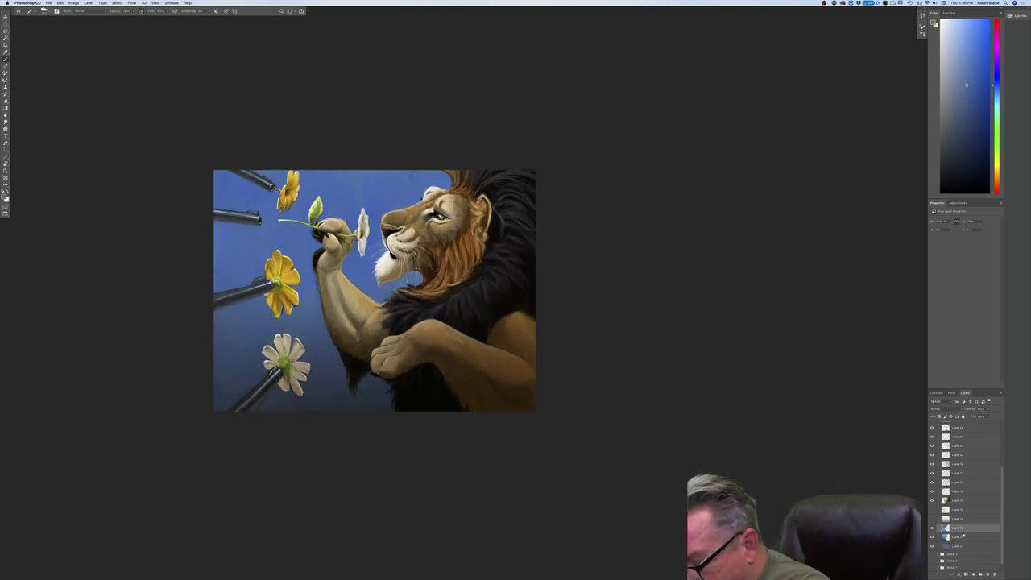
left_click(987, 575)
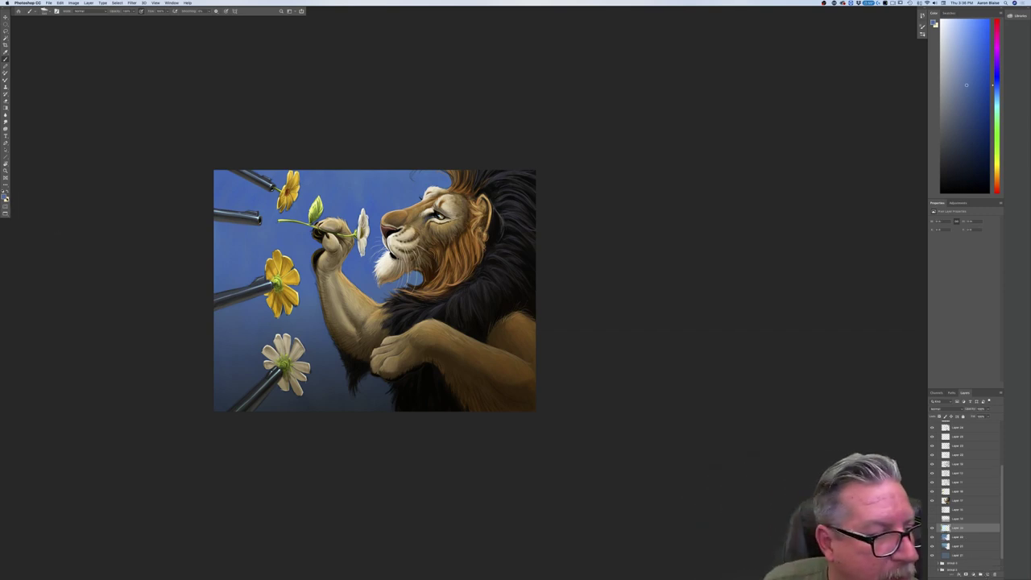
left_click(5, 196)
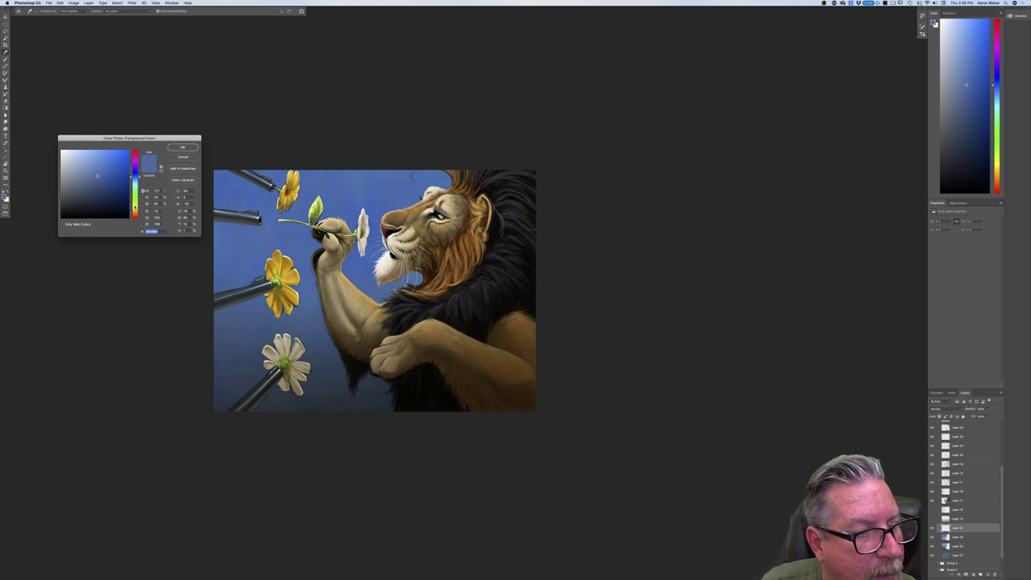
left_click_drag(134, 211, 135, 207)
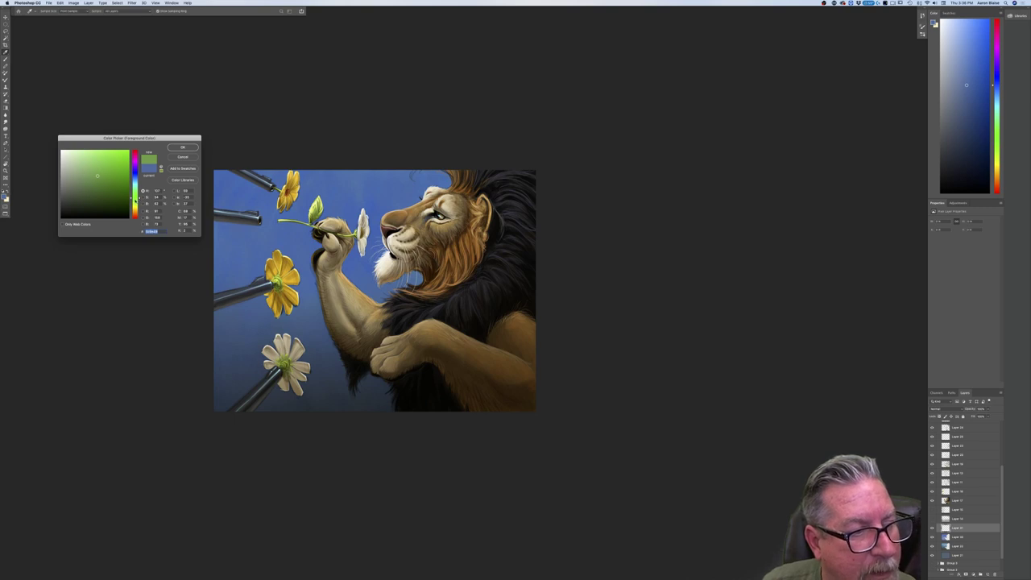
left_click_drag(97, 176, 102, 188)
left_click(169, 145)
Choose the Hard Round brush and paint dark green grass blades across the lower part of the background.
key("b")
left_click(32, 11)
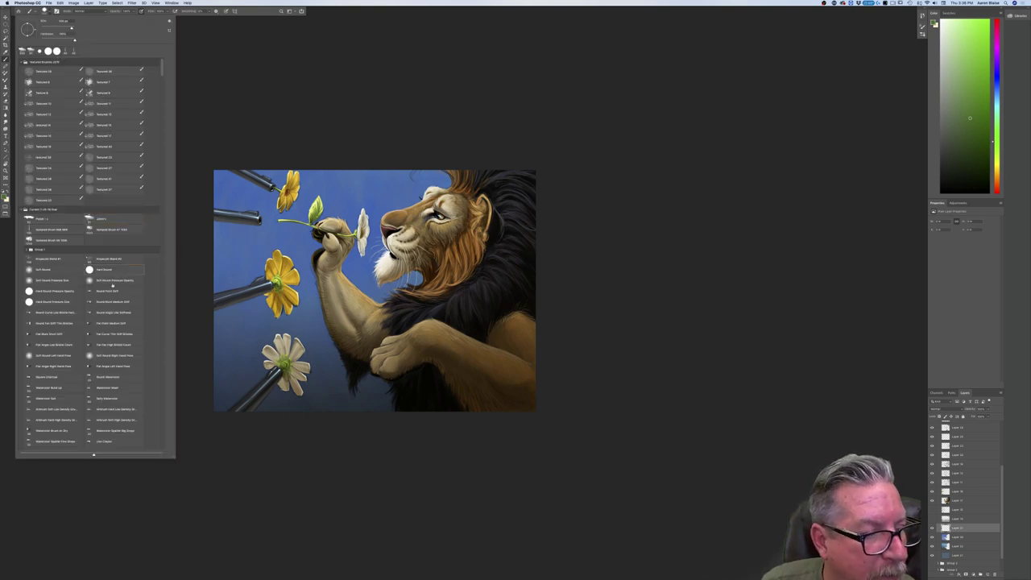
left_click(193, 347)
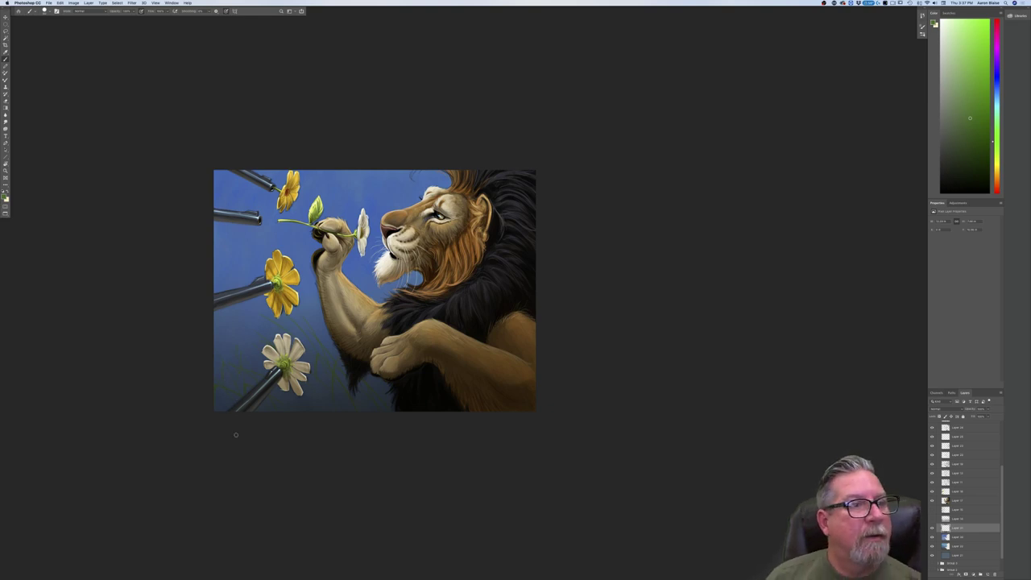
Add another layer above the dark grass layer and set the foreground colour to a lighter green.
left_click(958, 519)
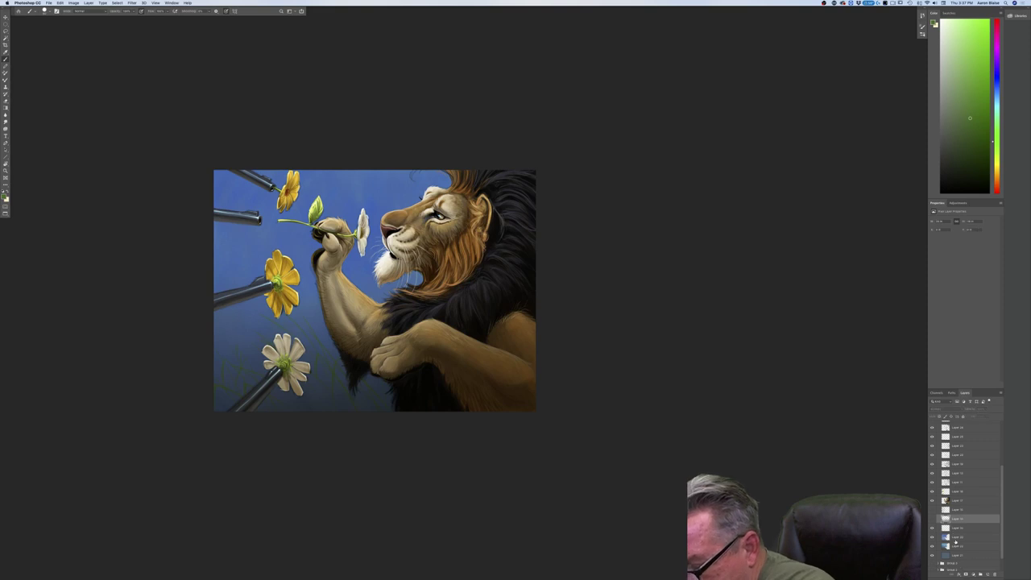
left_click(956, 529)
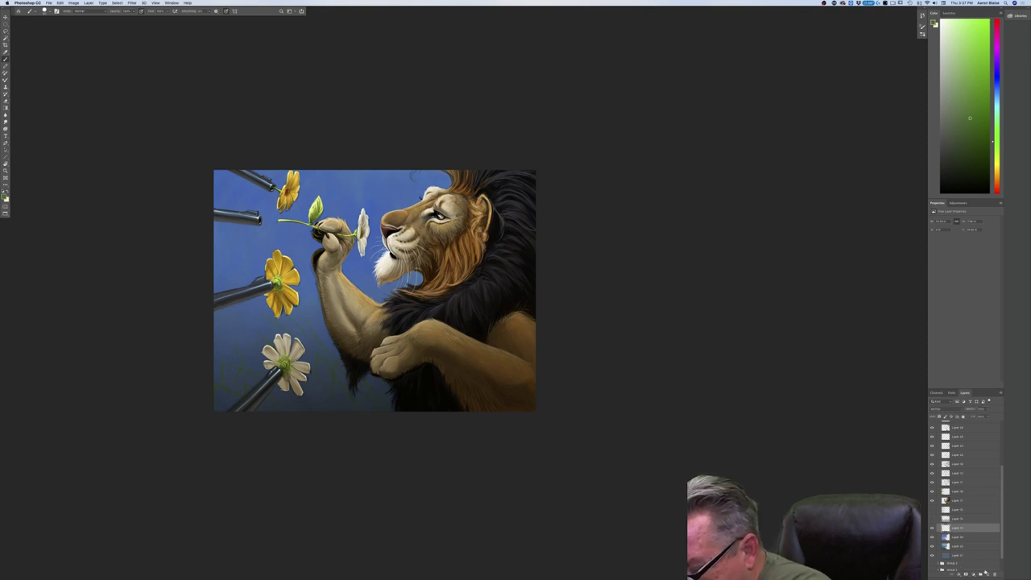
left_click(988, 574)
left_click(4, 197)
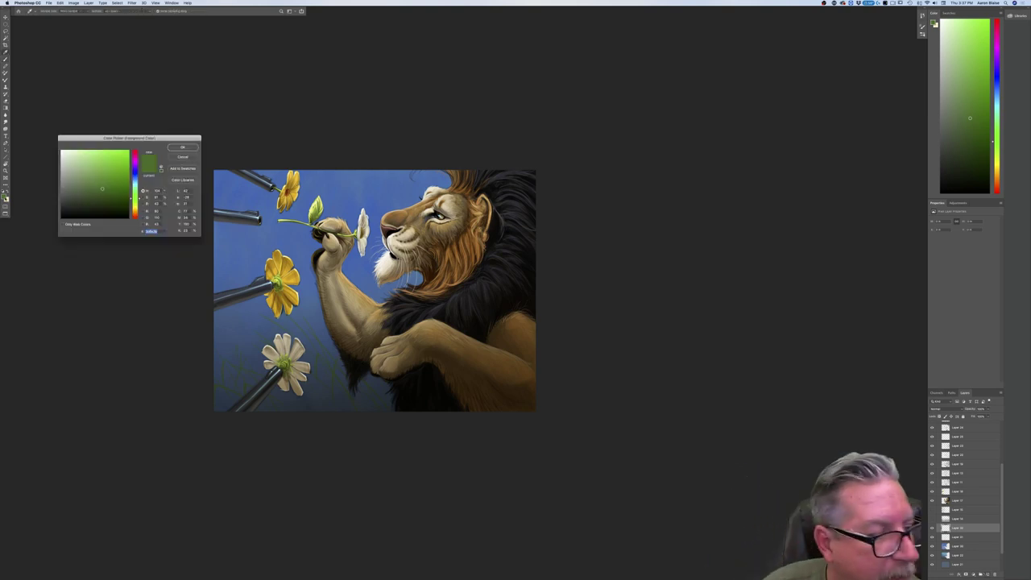
key("Return")
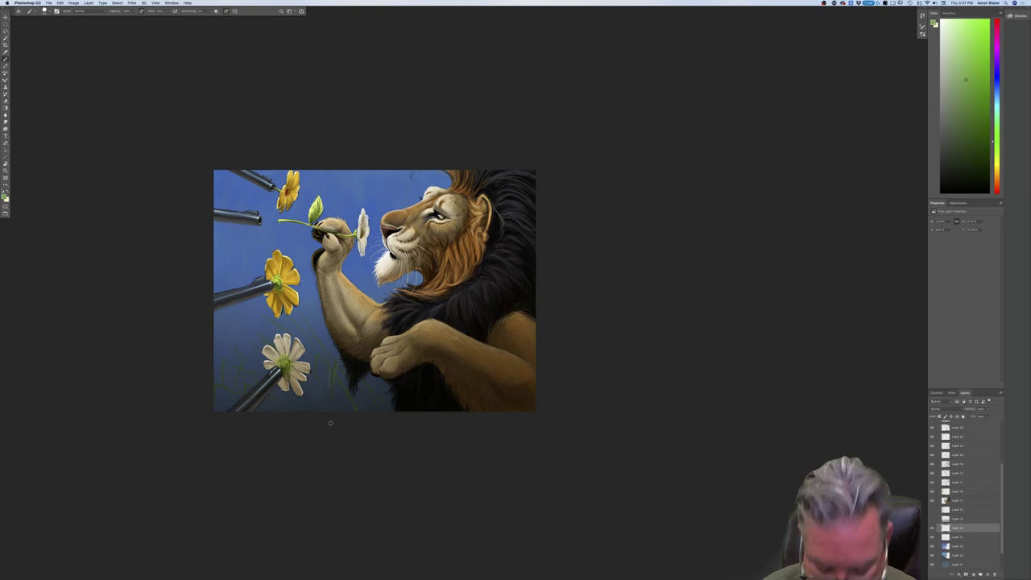
Paint lighter green grass blades behind the lowest gun barrel, the white flower and the lion's raised arm.
key("super+equal")
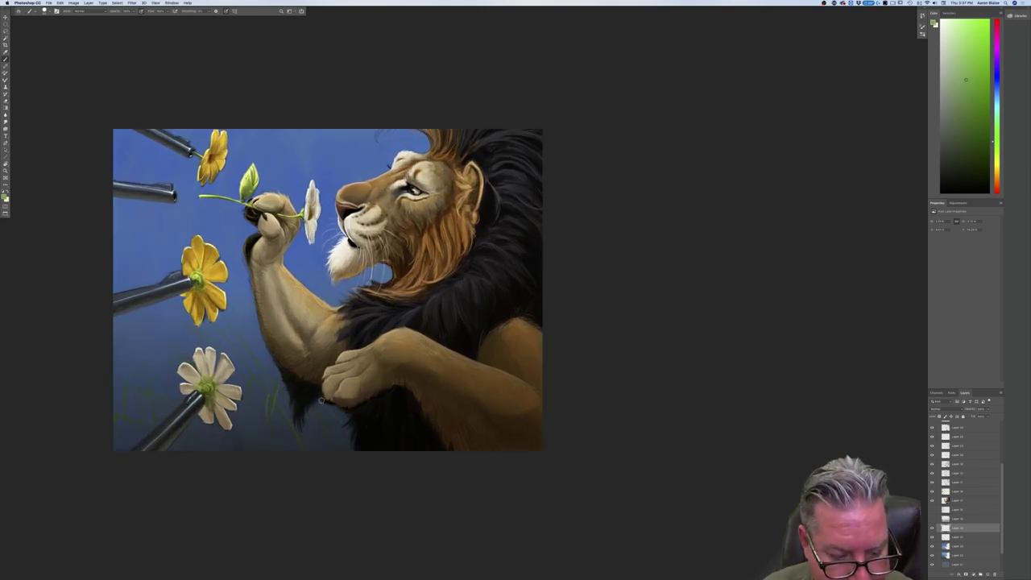
mouse_move(316, 405)
left_mouse_down()
mouse_move(249, 345)
mouse_move(285, 375)
mouse_move(249, 345)
left_mouse_up()
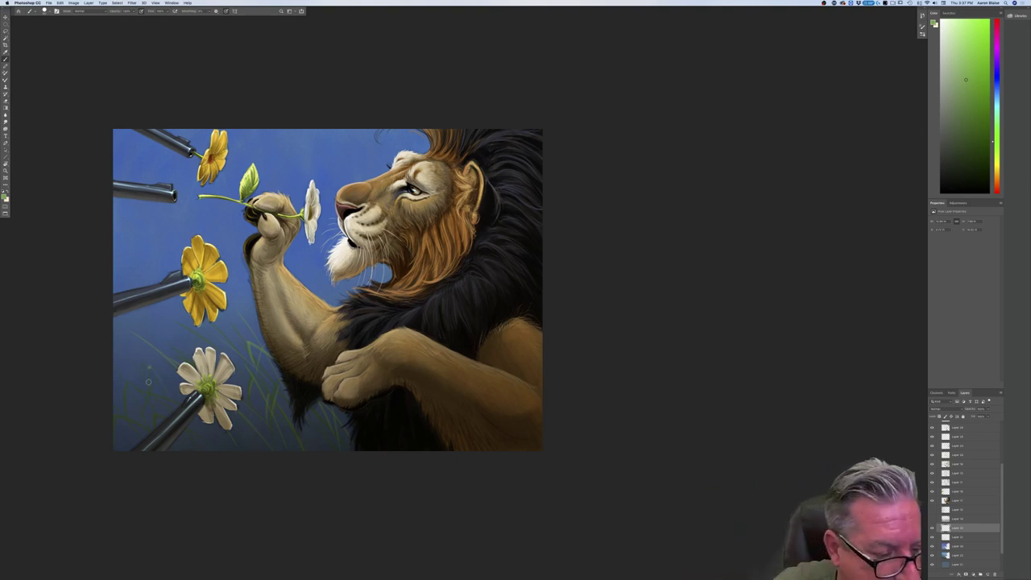
left_click_drag(150, 393, 148, 369)
left_click_drag(223, 458, 157, 387)
left_click_drag(186, 431, 80, 362)
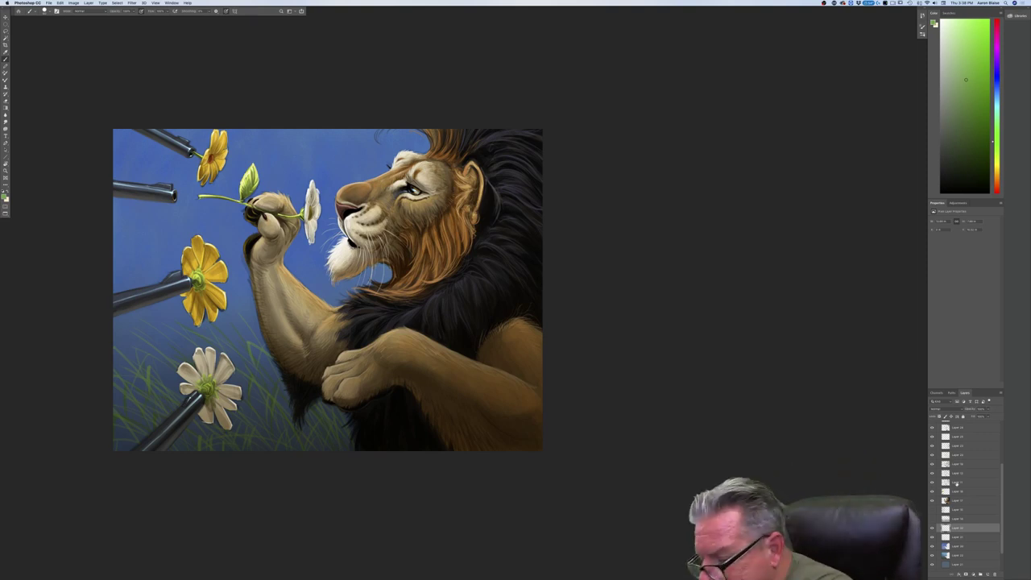
Add a new layer above the visible painting layers and paint foreground grass blades below the lion's paw.
left_click_drag(1003, 481, 999, 429)
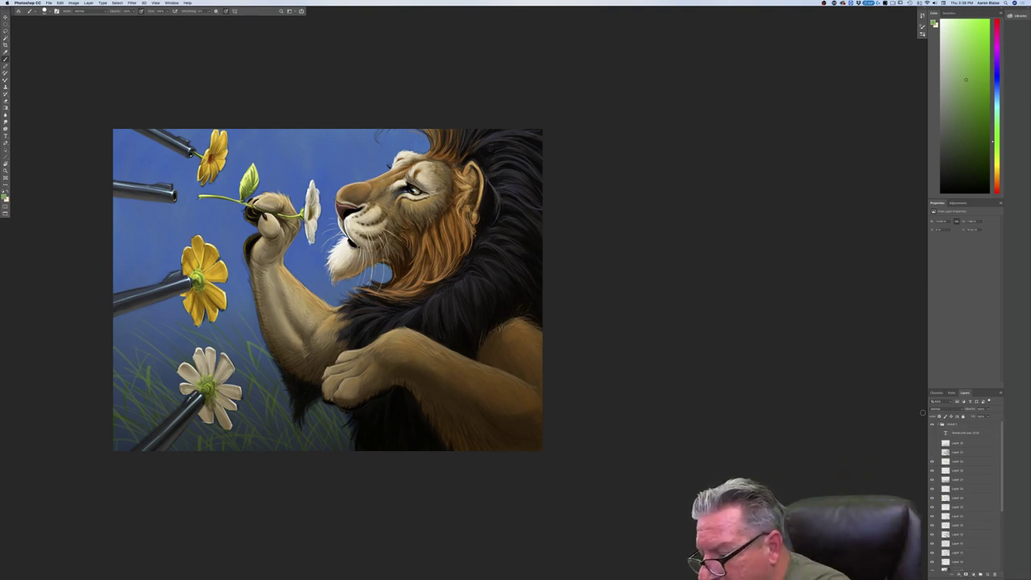
left_click(964, 463)
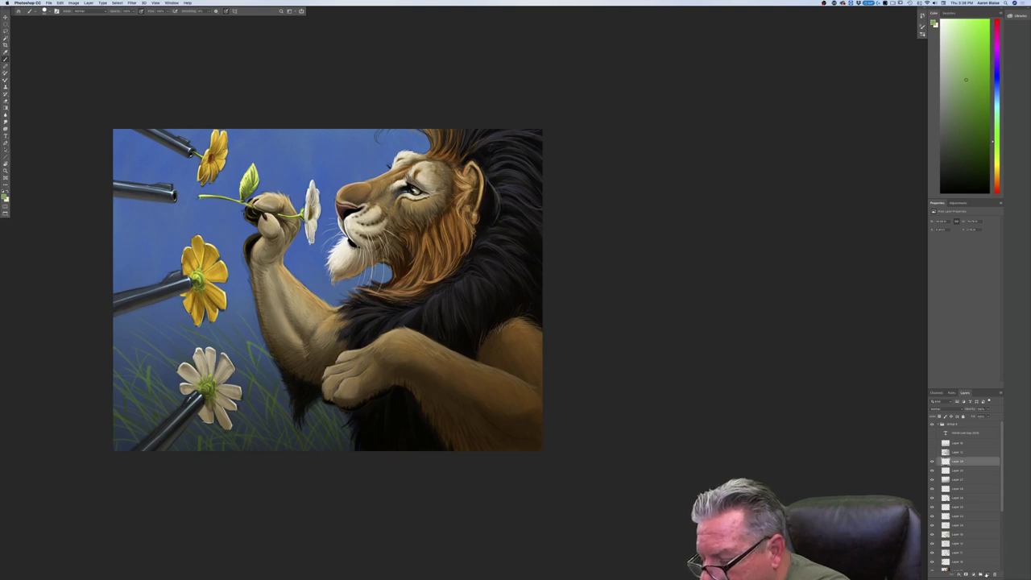
left_click_drag(387, 457, 339, 428)
mouse_move(330, 470)
left_mouse_down()
mouse_move(341, 426)
mouse_move(271, 424)
left_mouse_up()
mouse_move(368, 474)
left_mouse_down()
mouse_move(282, 435)
mouse_move(218, 424)
left_mouse_up()
Set the foreground colour to a duller, darker green and paint more grass blades over the lion's lower body and the lowest gun barrel.
left_click(5, 196)
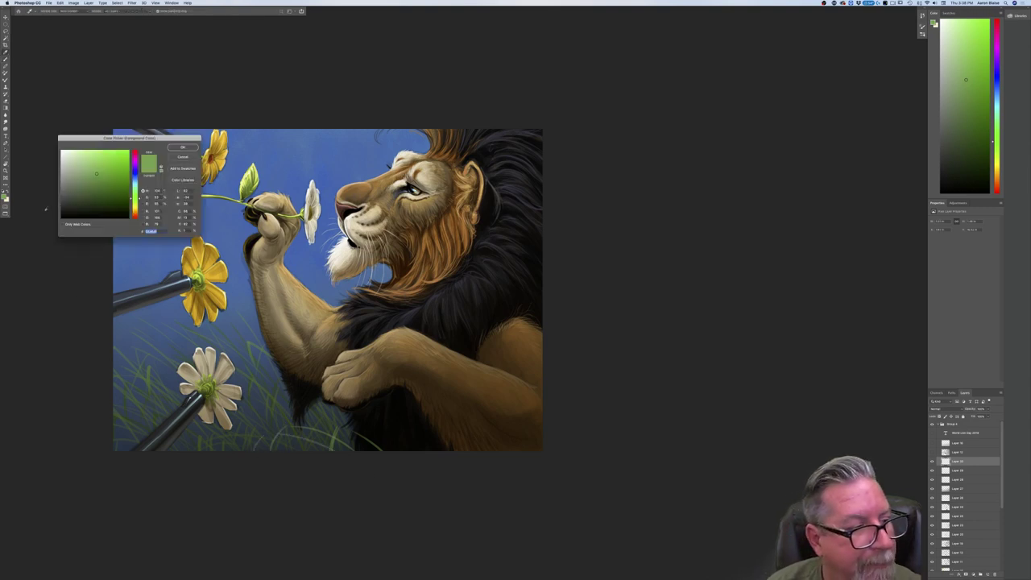
left_click(91, 184)
left_click(174, 150)
mouse_move(395, 452)
left_mouse_down()
mouse_move(363, 429)
mouse_move(341, 447)
mouse_move(286, 385)
left_mouse_up()
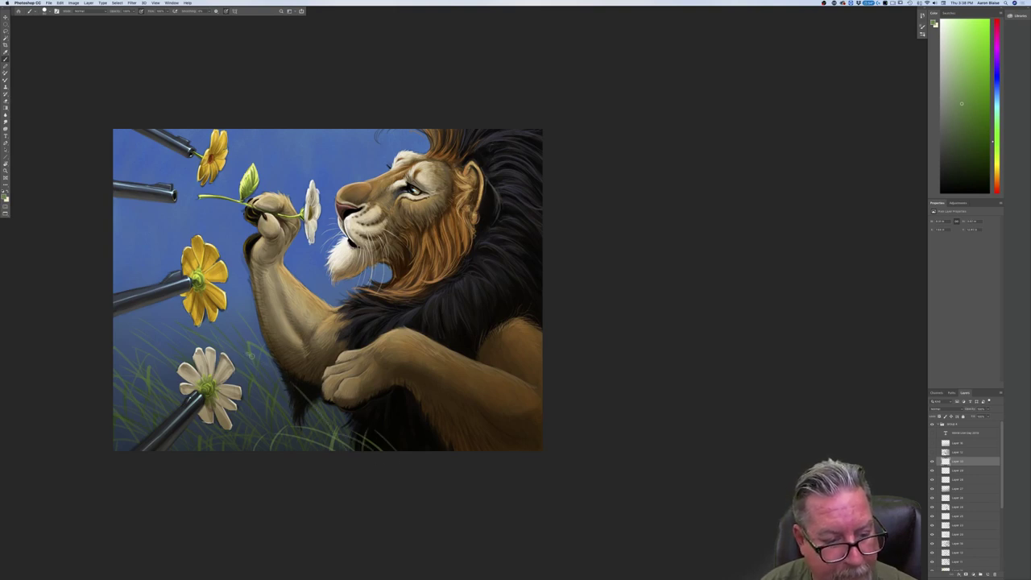
left_click_drag(313, 404, 299, 393)
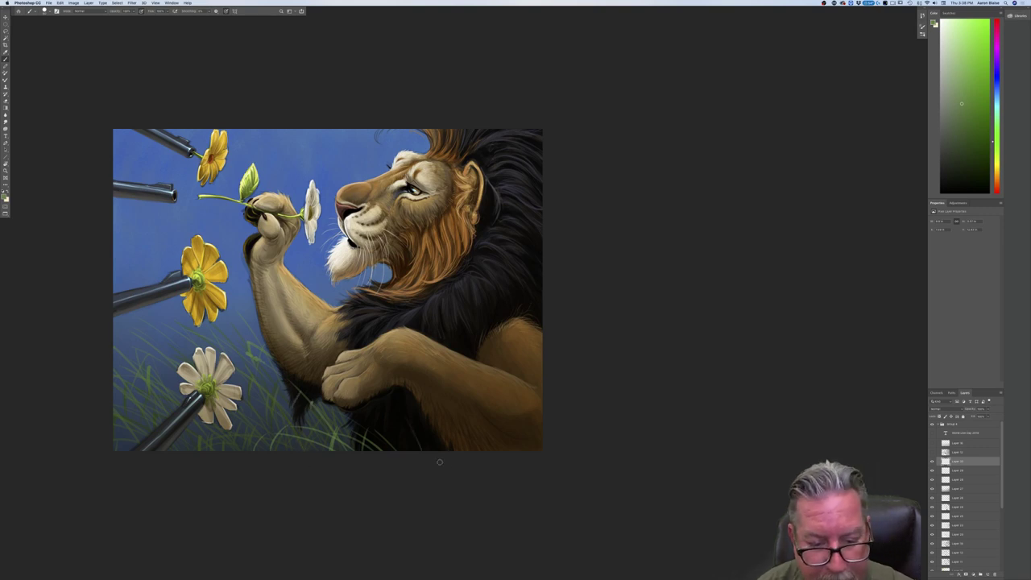
left_click_drag(471, 449, 422, 390)
left_click_drag(516, 450, 500, 414)
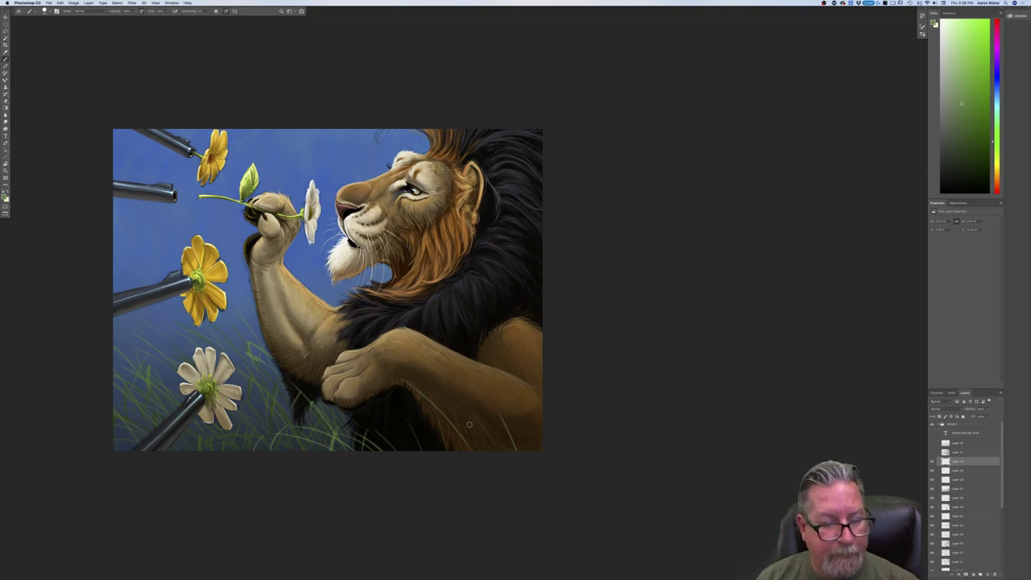
left_click_drag(187, 451, 158, 419)
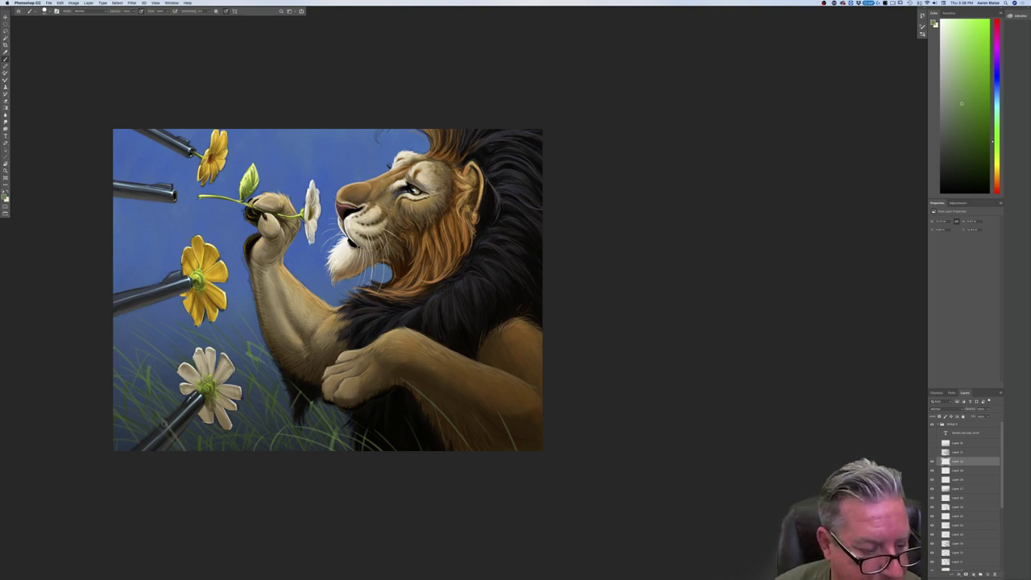
mouse_move(257, 391)
left_mouse_down()
mouse_move(255, 412)
mouse_move(273, 427)
left_mouse_up()
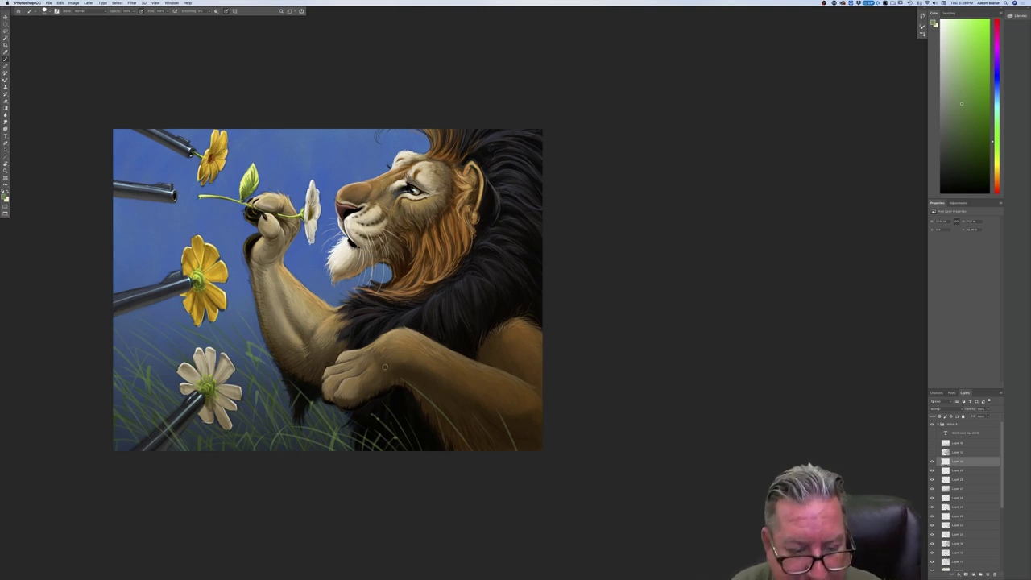
left_click_drag(382, 366, 418, 392)
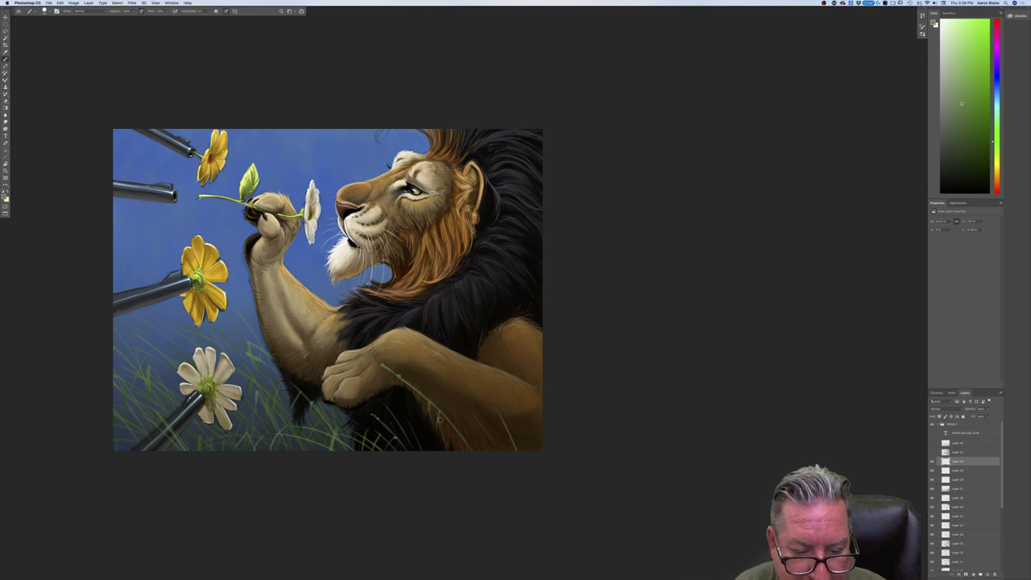
mouse_move(472, 412)
left_mouse_down()
mouse_move(472, 464)
mouse_move(478, 436)
mouse_move(485, 461)
left_mouse_up()
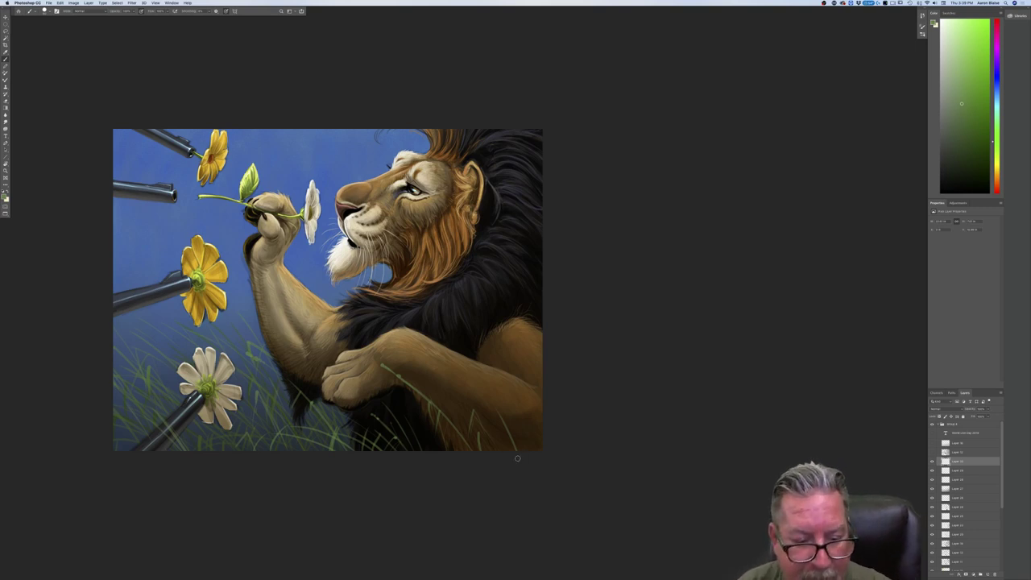
key("super+z")
key("super+alt+z")
key("super+alt+z")
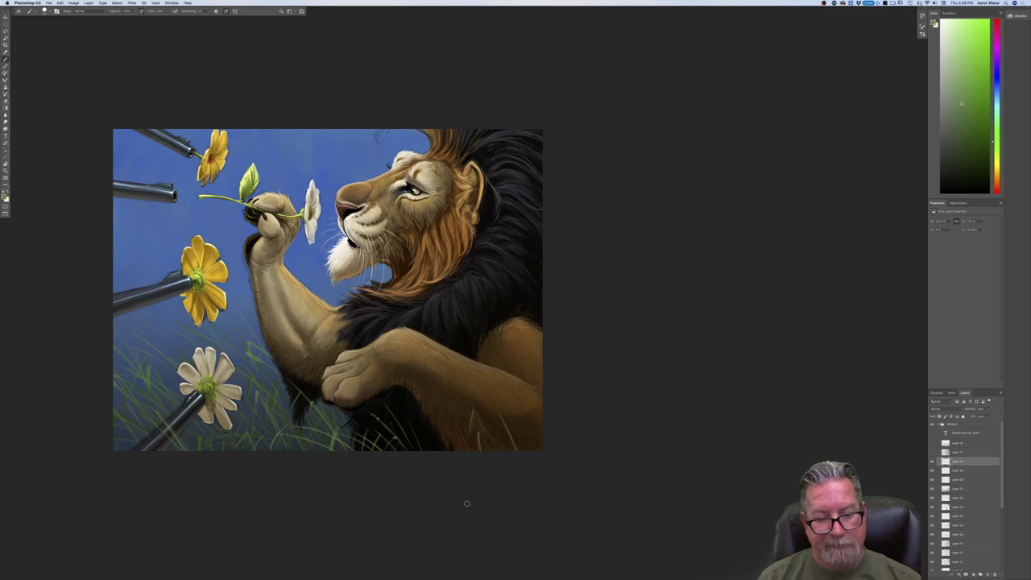
Fill in the foreground grass with short blades along the lower edge over the lion's dark fur and haunch.
mouse_move(505, 448)
left_mouse_down()
mouse_move(421, 463)
mouse_move(421, 432)
mouse_move(443, 461)
left_mouse_up()
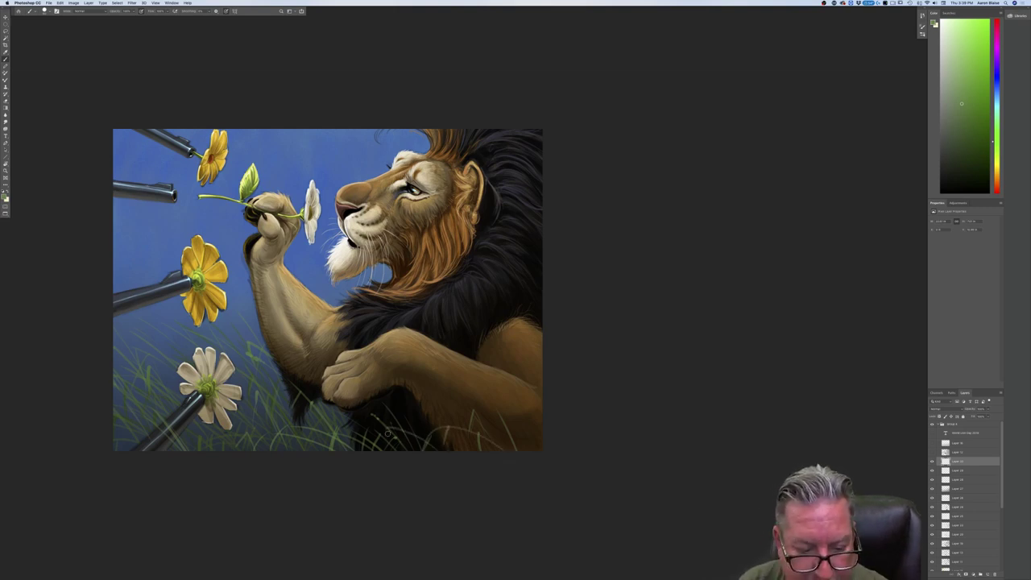
left_click_drag(386, 427, 374, 471)
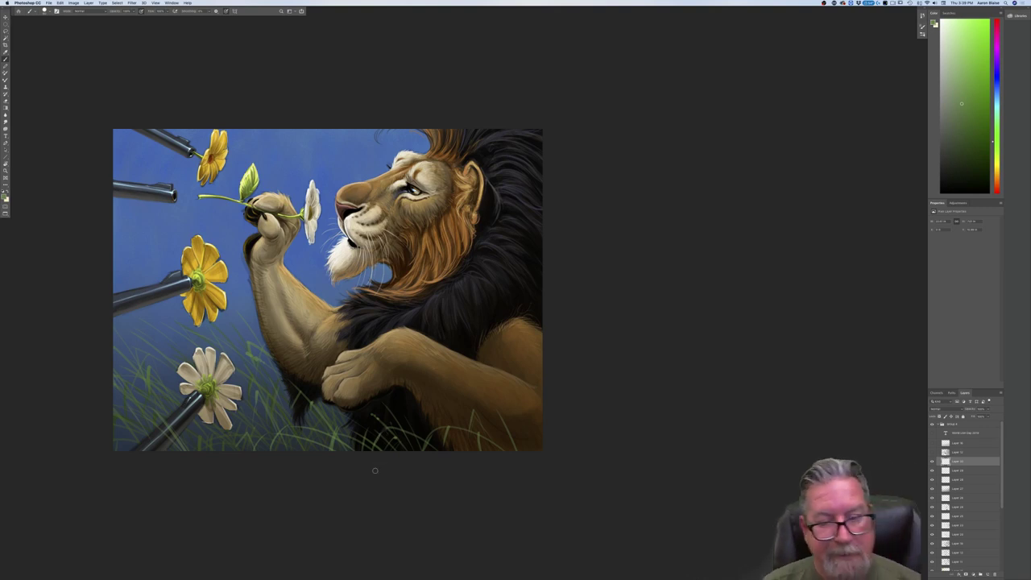
mouse_move(288, 495)
left_mouse_down()
mouse_move(424, 491)
mouse_move(386, 488)
left_mouse_up()
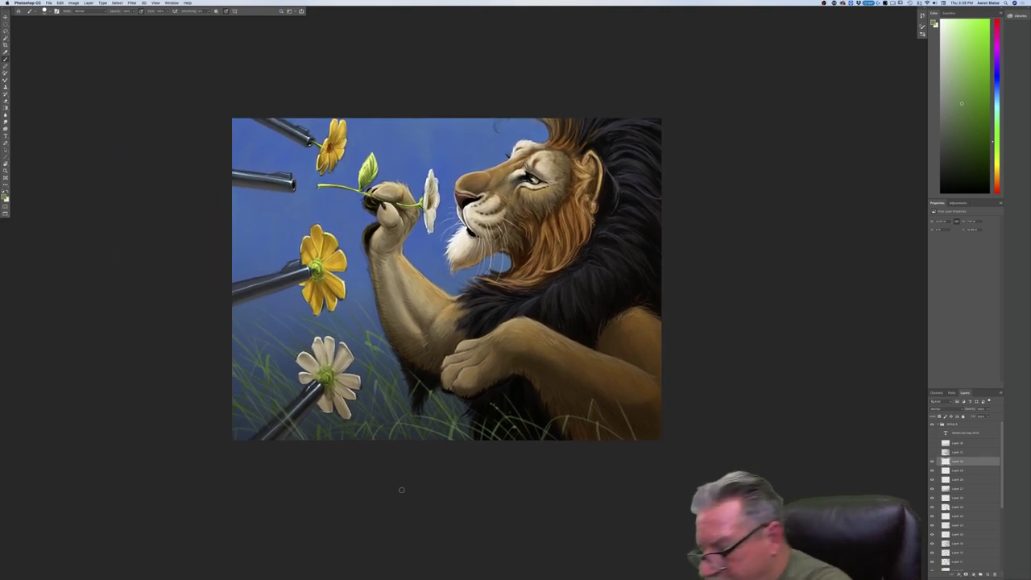
Add a new layer directly above the blue background layer, beneath the grass layers.
scroll(1003, 505, "down", 5)
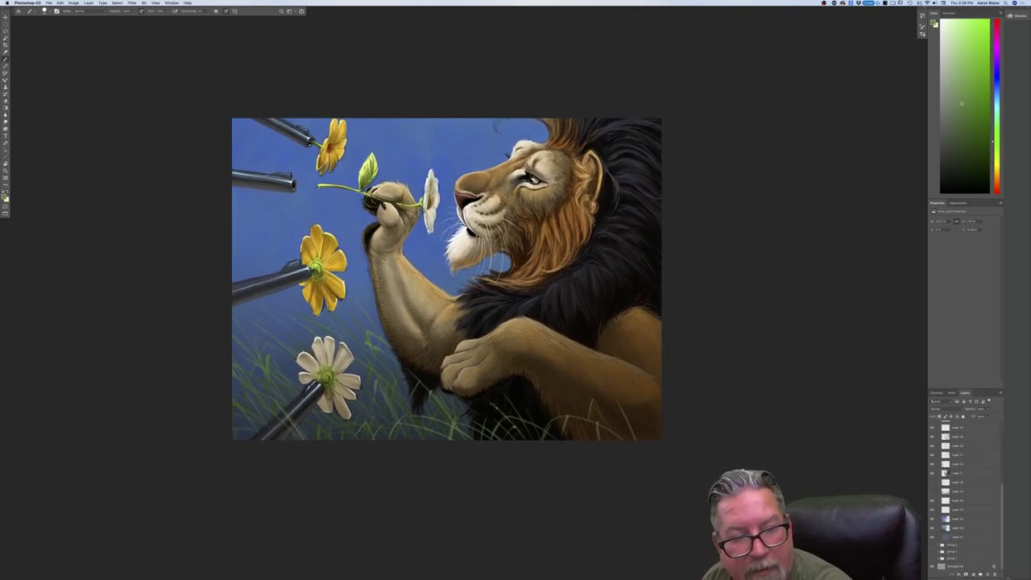
left_click(973, 520)
left_click(988, 575)
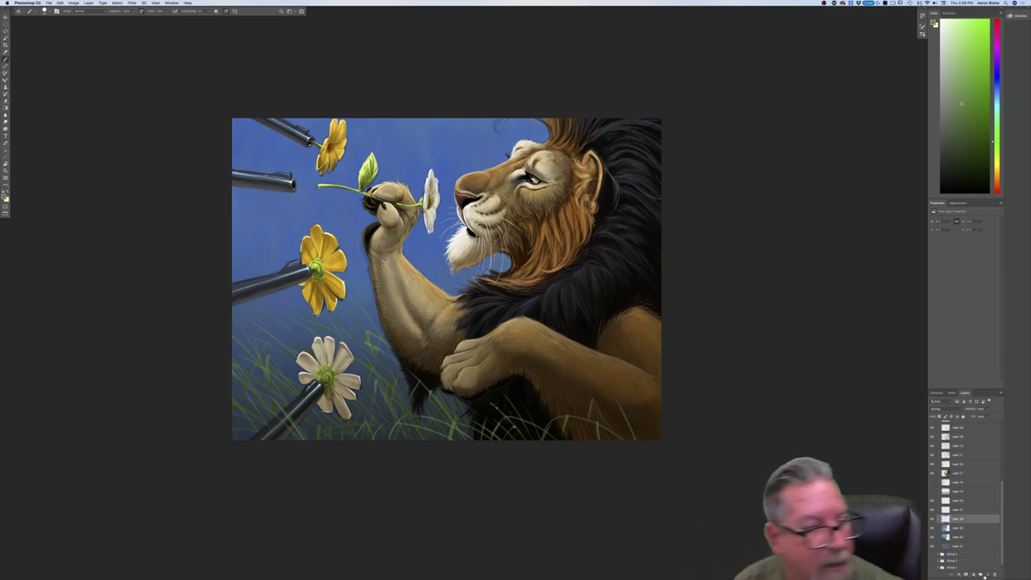
Set the foreground colour to a pale blue based on the sampled sky background and choose a large sampled brush.
left_click(4, 196)
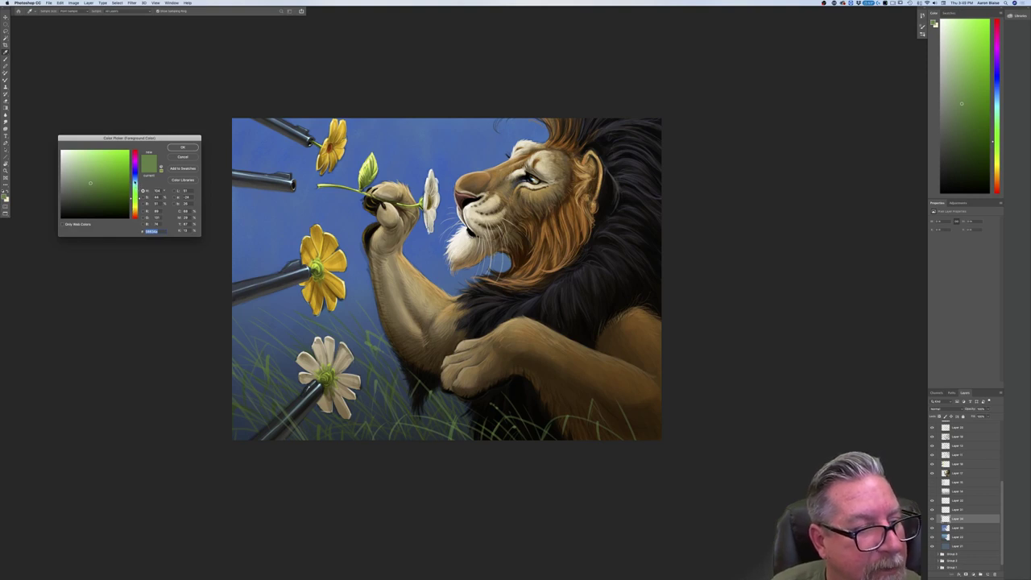
left_click_drag(135, 183, 136, 180)
left_click(76, 164)
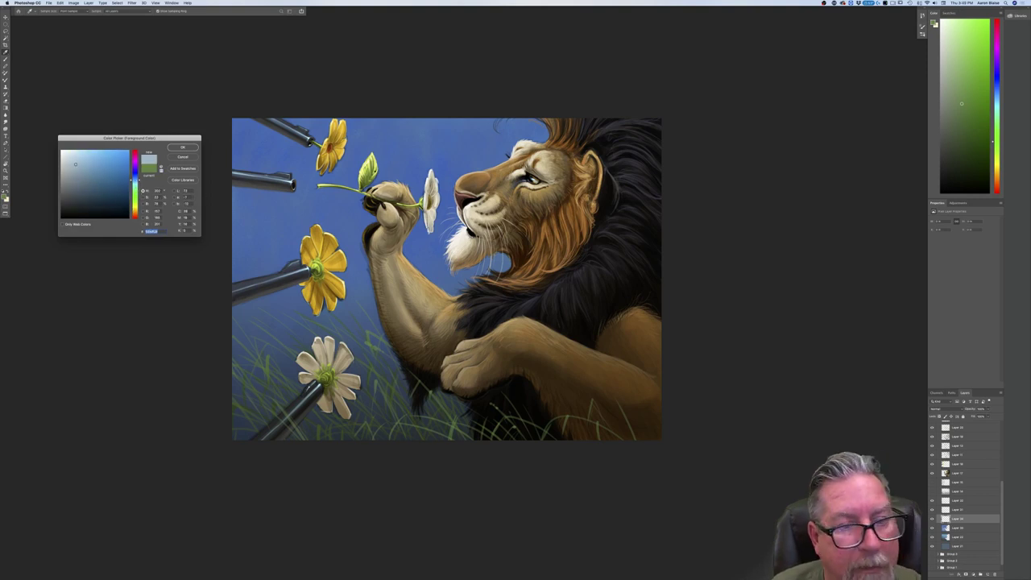
left_click(273, 215)
left_click(79, 161)
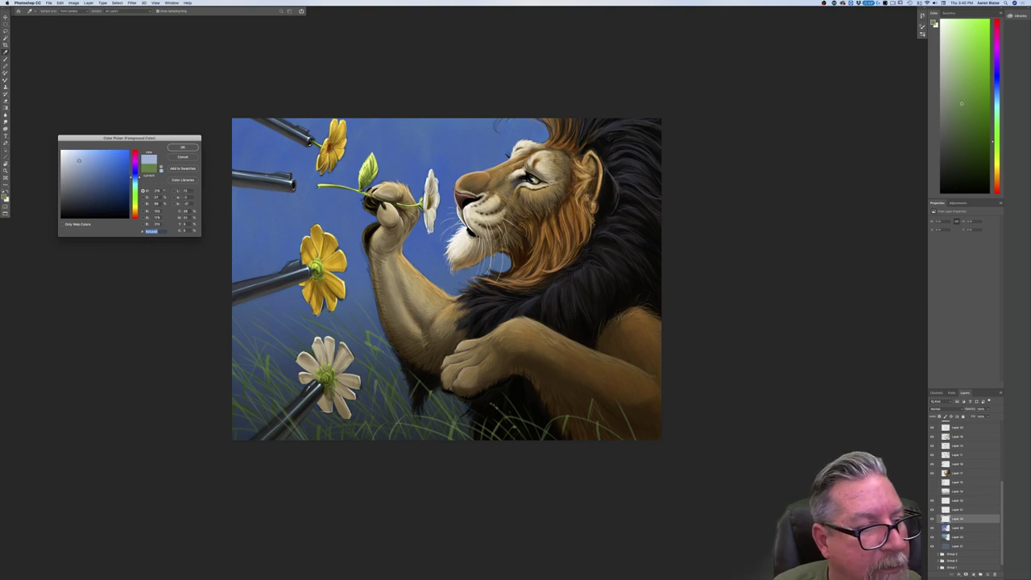
key("Return")
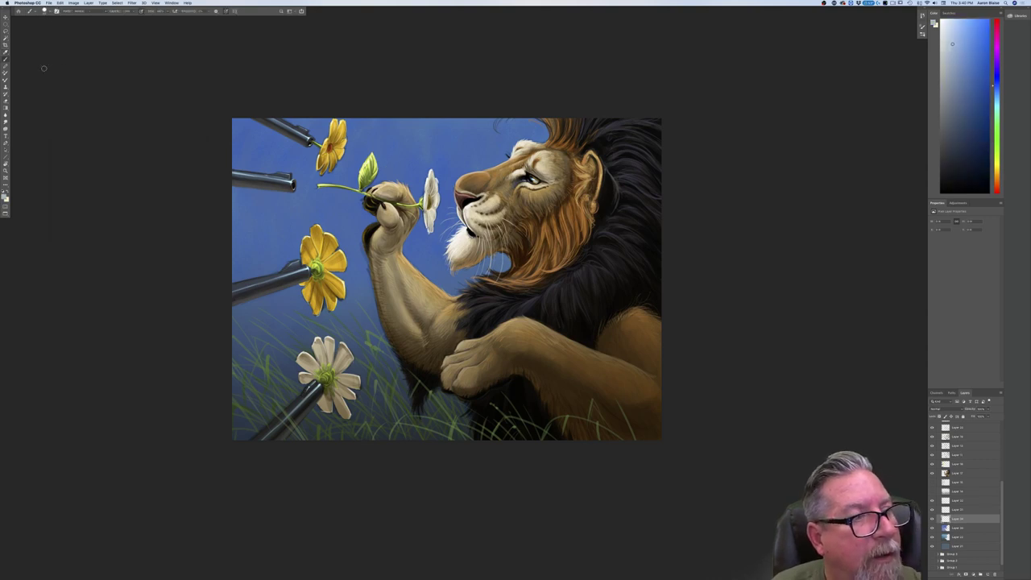
left_click(47, 12)
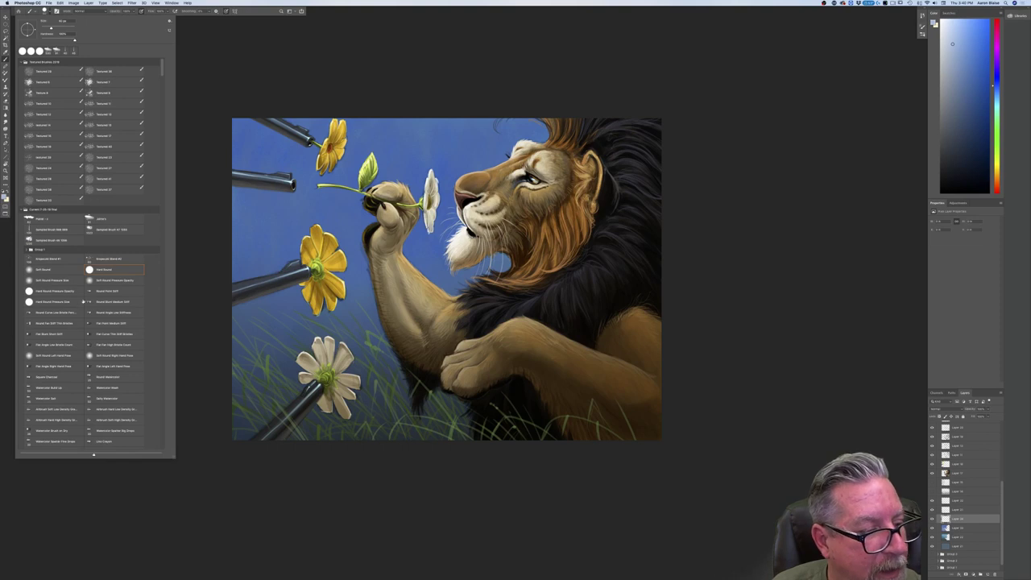
left_click(119, 230)
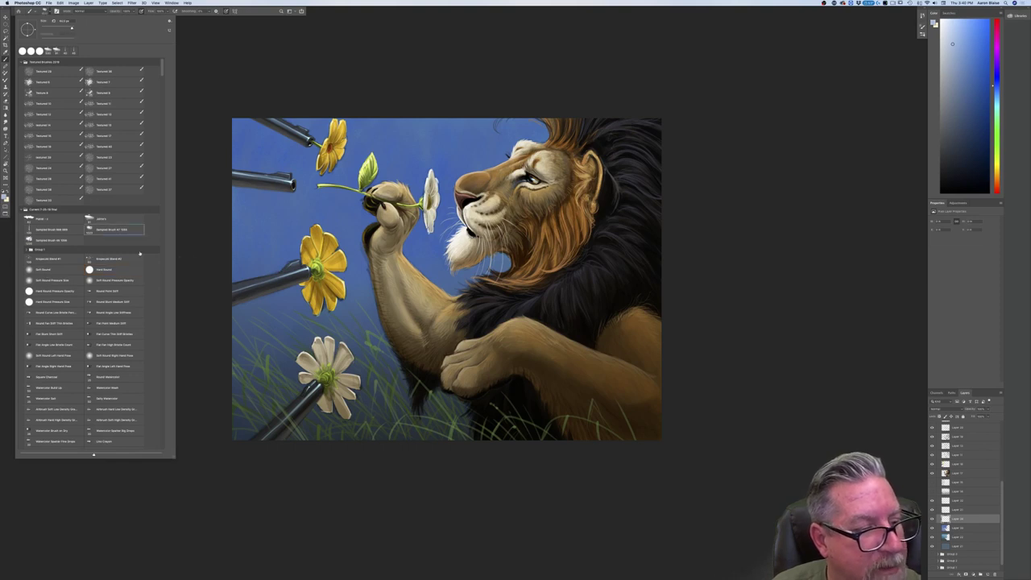
Paint soft pale-blue clouds across the sky around the upper flowers and gun barrels.
left_click(298, 85)
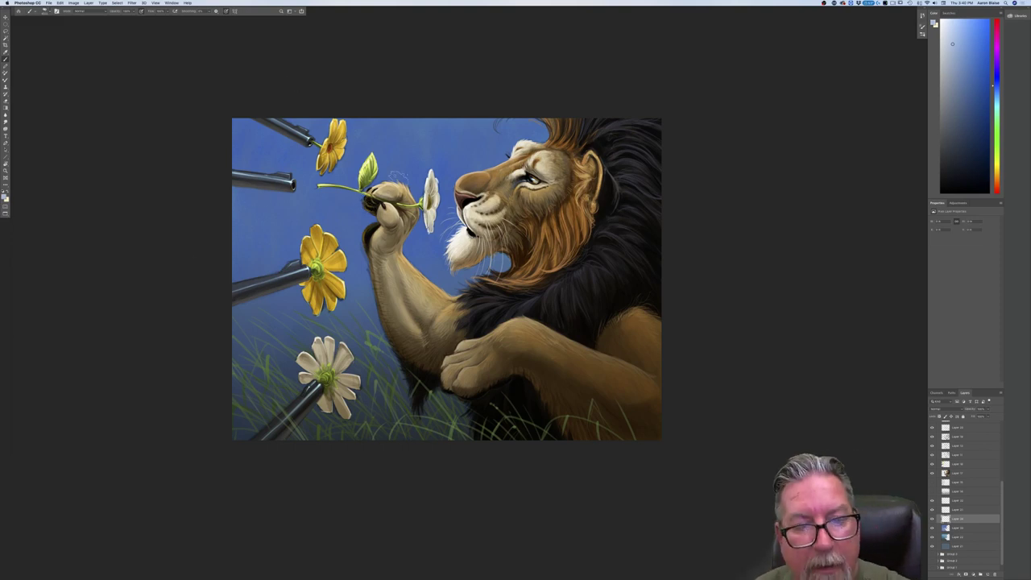
left_click_drag(455, 148, 427, 141)
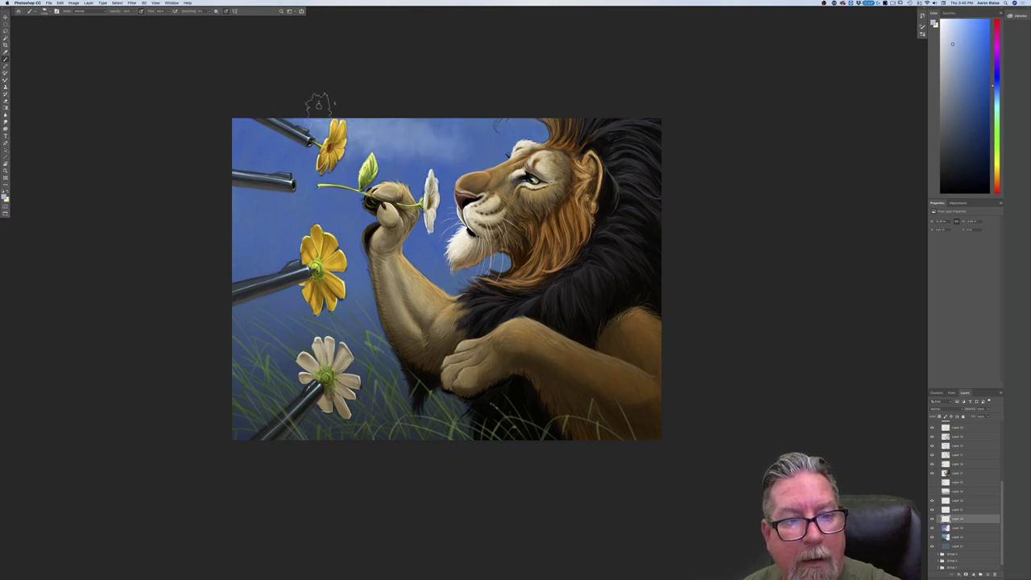
left_click_drag(493, 145, 473, 120)
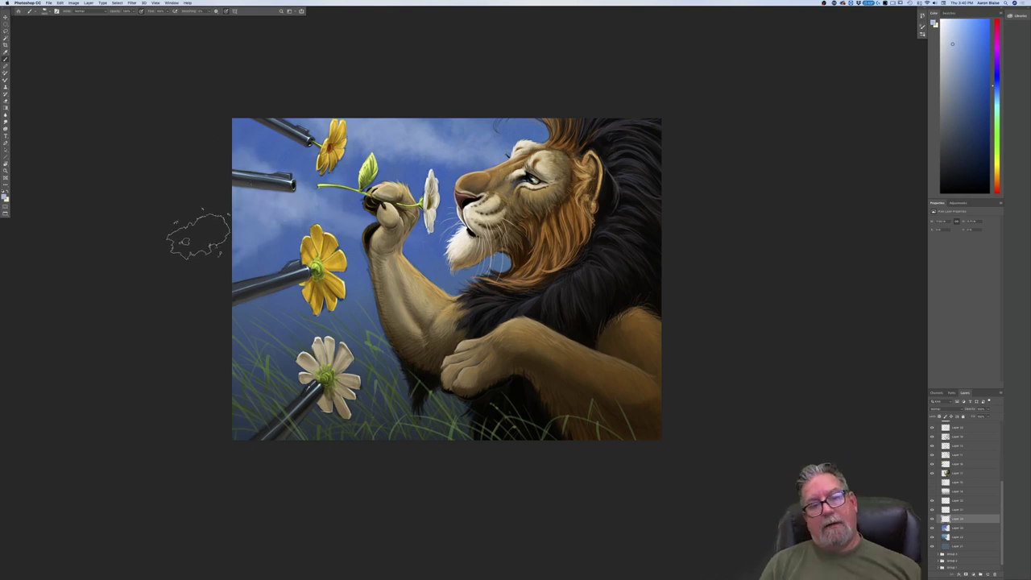
key("super+minus")
key("super+minus")
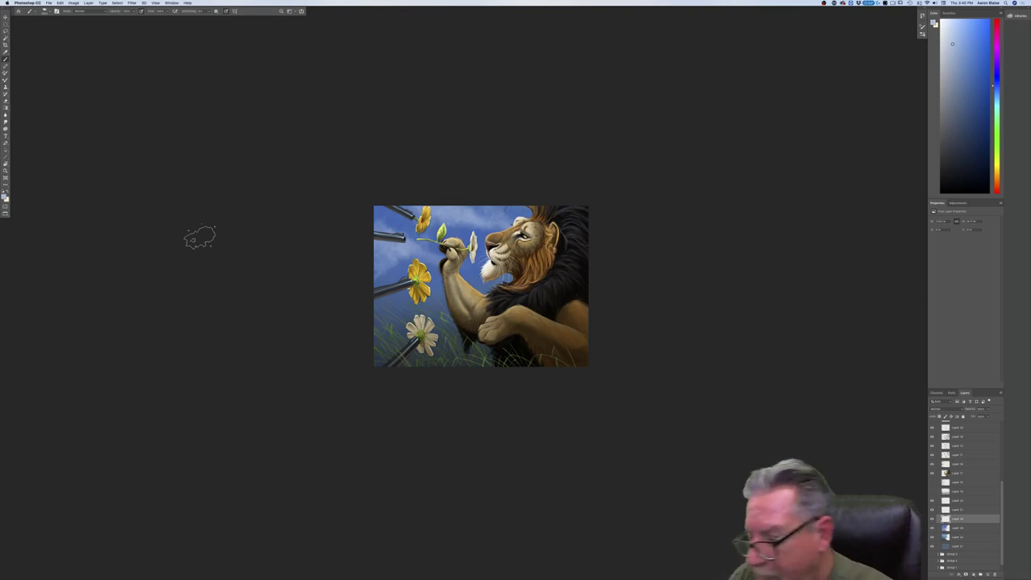
Delete the pale-blue cloud layer and try painting muted purple clouds directly on the blue background layer.
left_click_drag(975, 521, 993, 574)
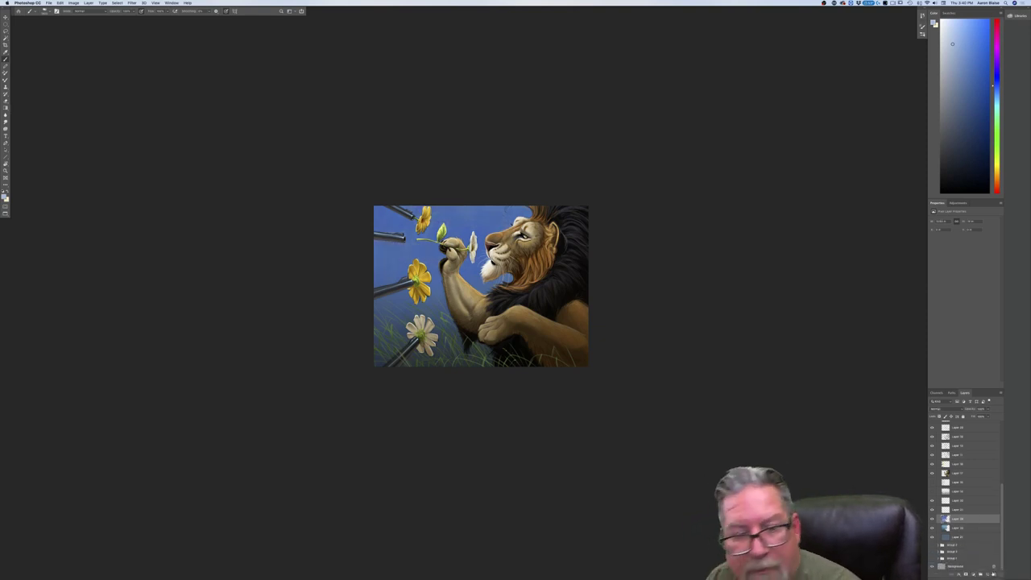
left_click(4, 197)
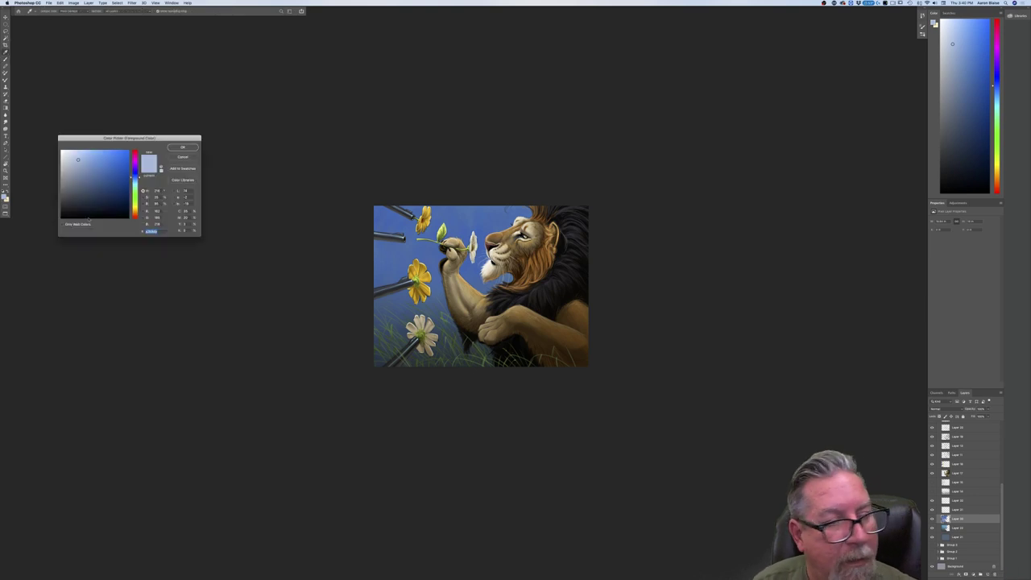
left_click_drag(134, 216, 134, 160)
left_click(460, 226)
left_click(134, 165)
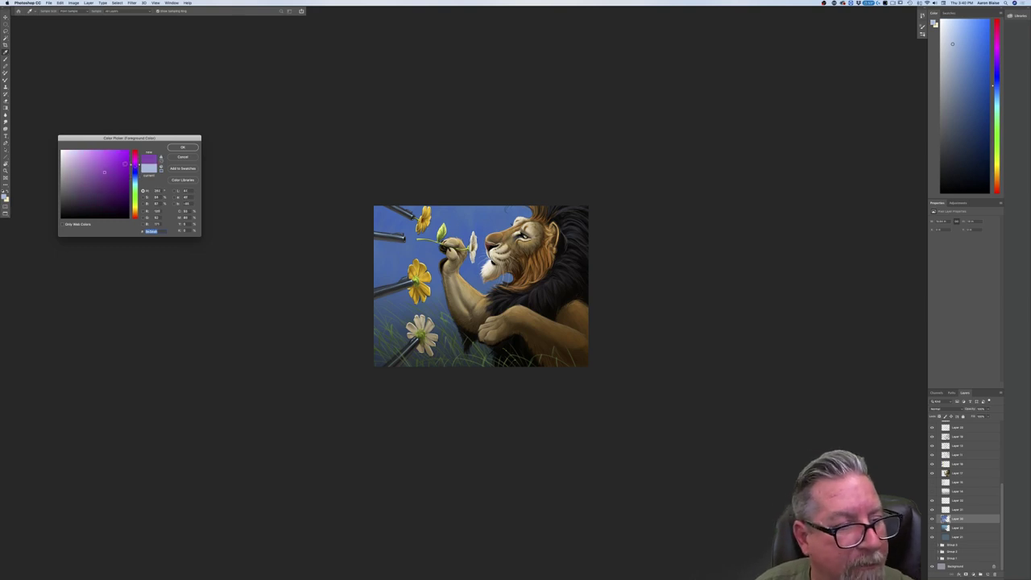
left_click(90, 166)
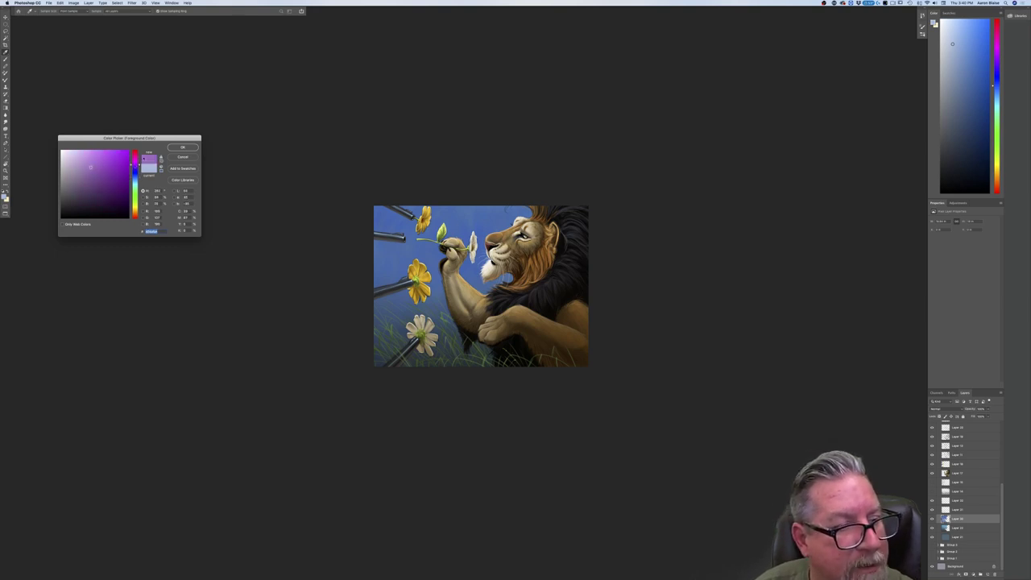
left_click(183, 148)
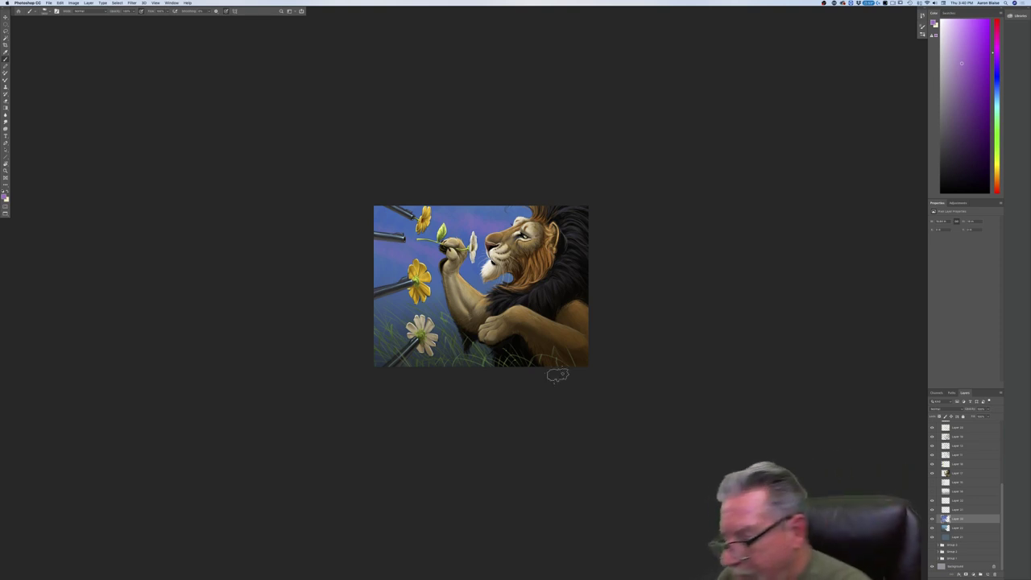
Undo the purple strokes and the layer deletion, and replace the pale-blue cloud layer with a new empty layer.
key("super+z")
key("super+z")
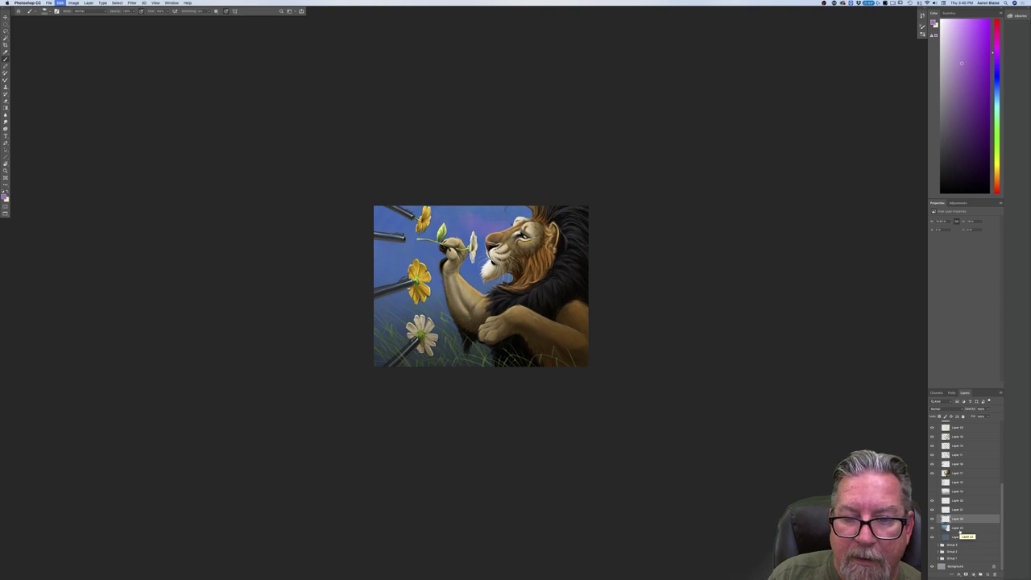
key("super+z")
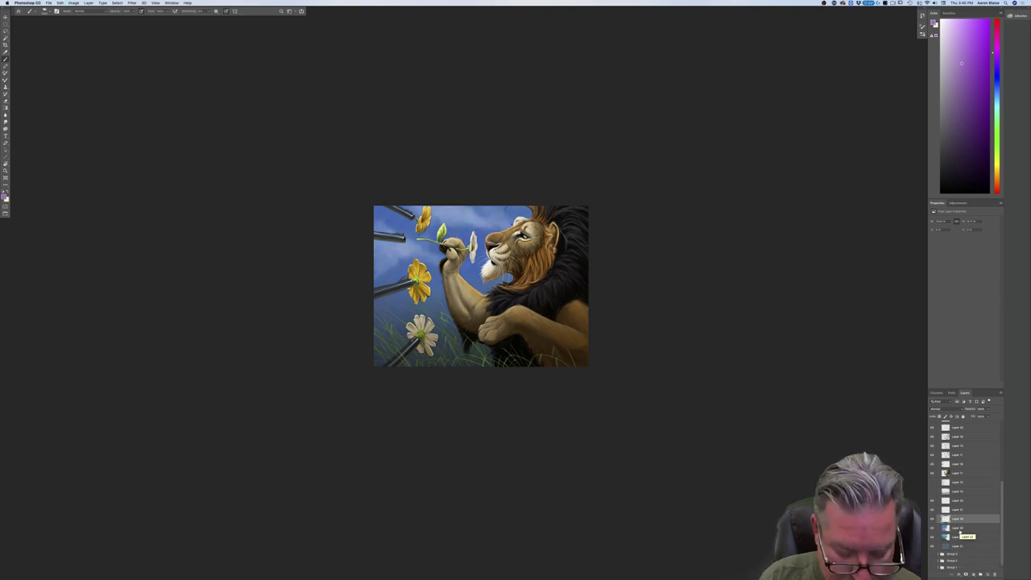
key("super+z")
key("super+z")
key("super+z")
key("super+z")
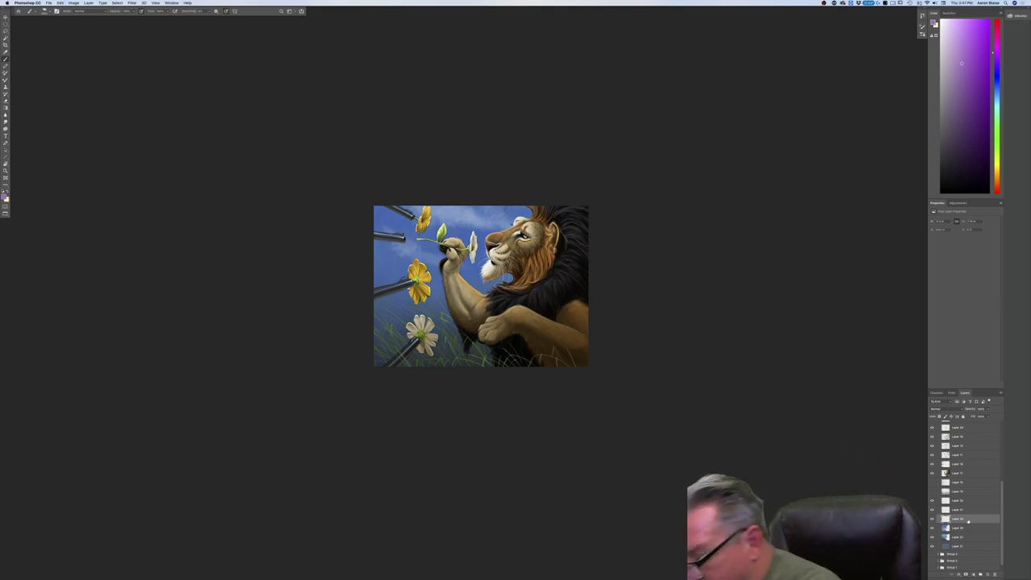
left_click_drag(996, 574, 995, 574)
left_click(988, 574)
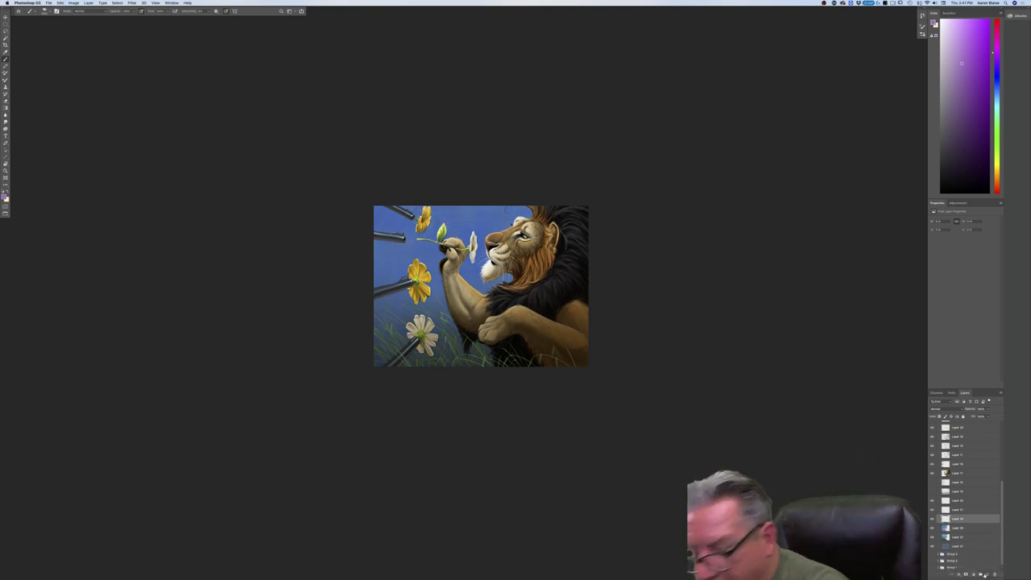
Set the foreground colour to a pale lavender and paint clouds across the upper sky and behind the upper gun barrels.
left_click(4, 197)
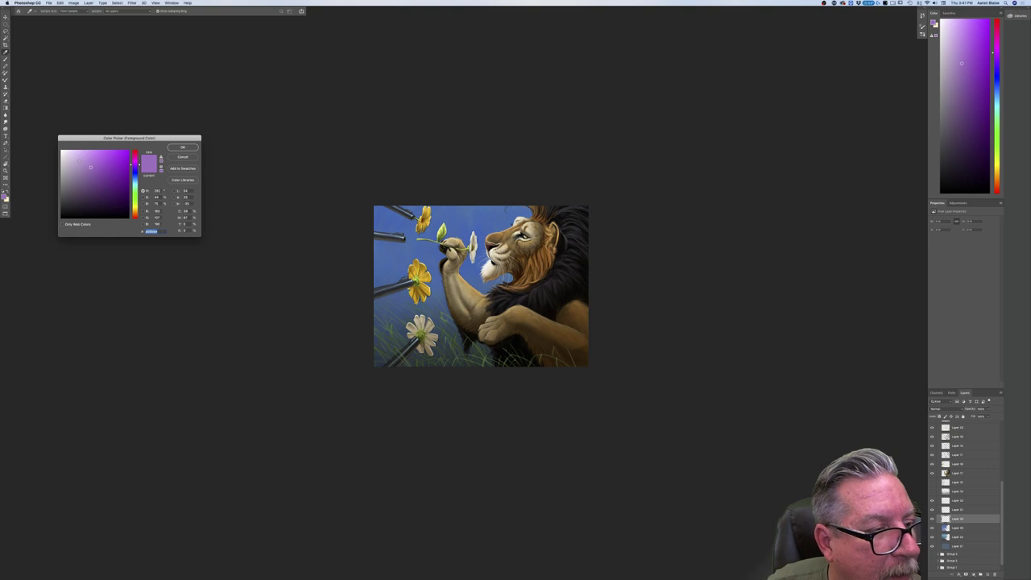
left_click(135, 167)
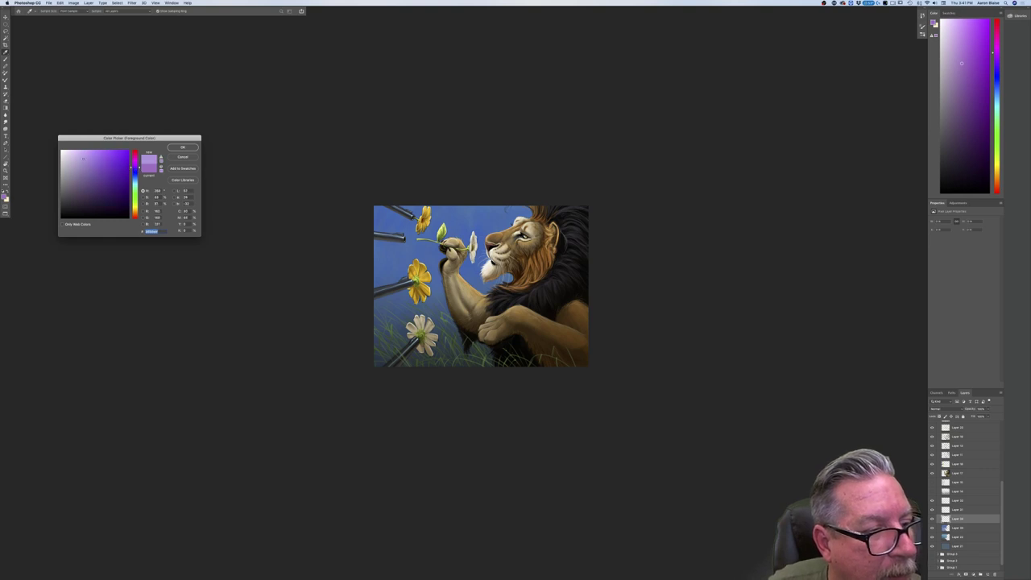
left_click(183, 147)
mouse_move(511, 219)
left_mouse_down()
mouse_move(484, 223)
mouse_move(423, 194)
mouse_move(451, 211)
mouse_move(424, 250)
mouse_move(407, 251)
left_mouse_up()
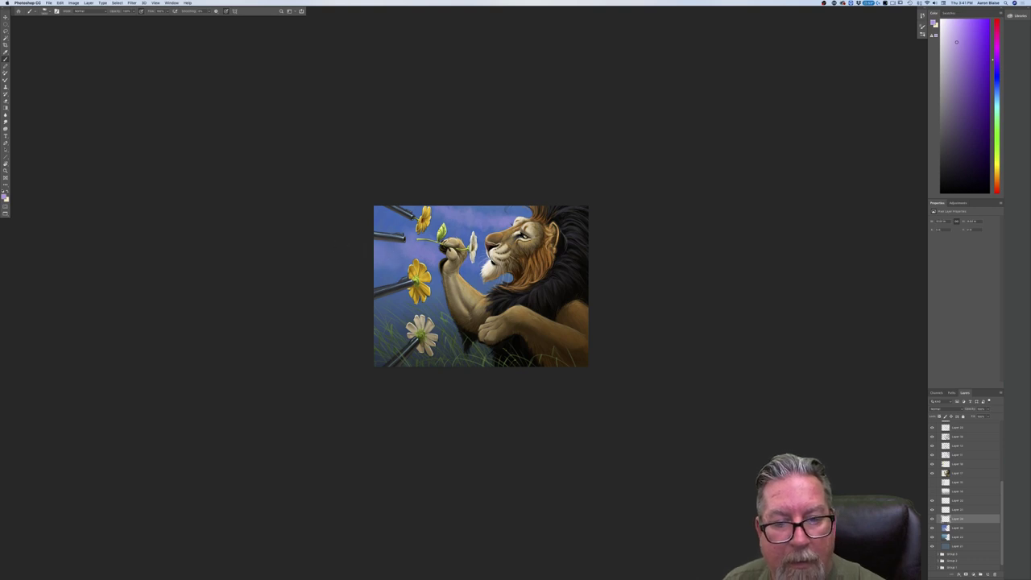
left_click_drag(482, 201, 517, 209)
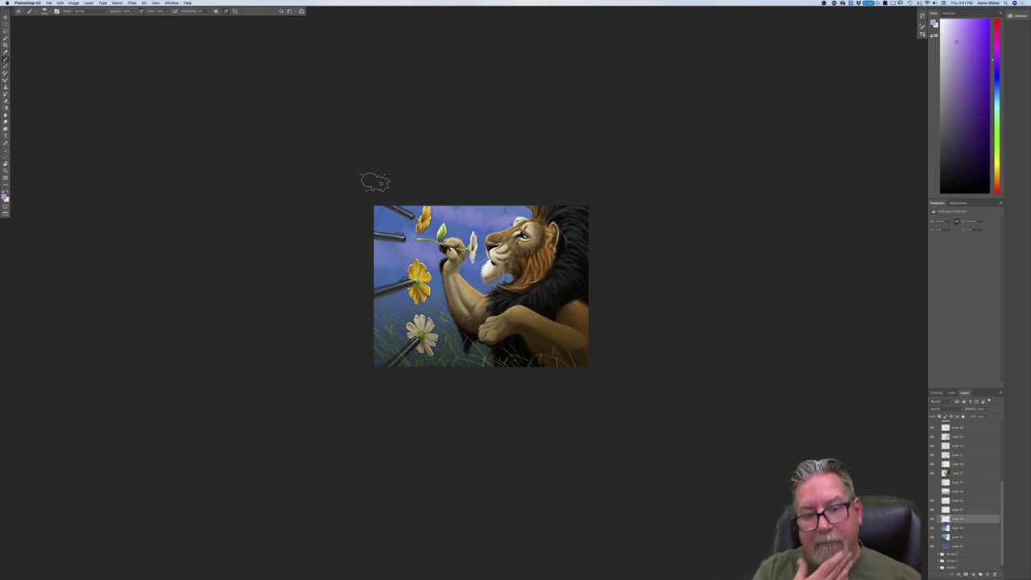
key("super+minus")
key("super+minus")
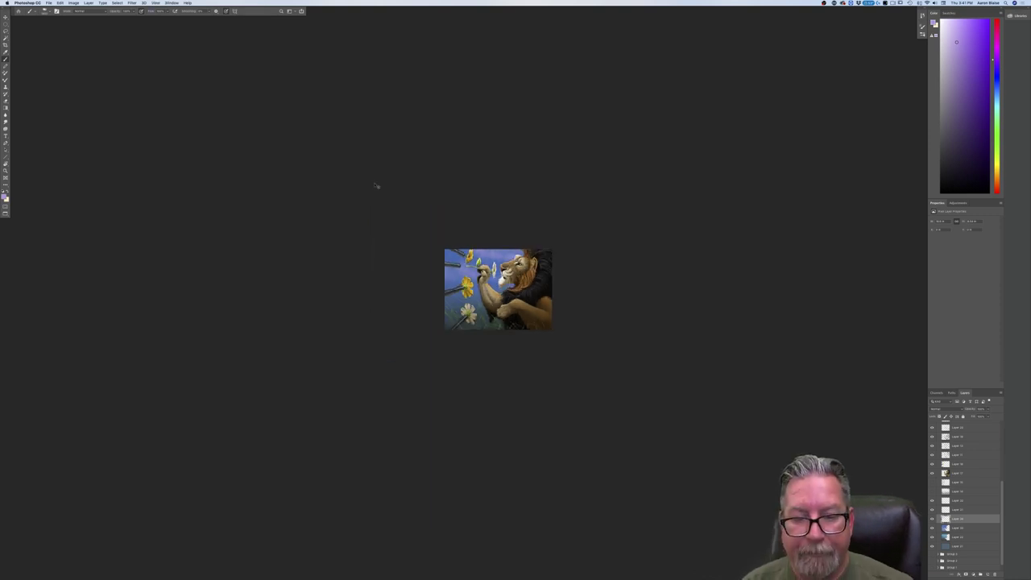
key("super+equal")
key("super+equal")
key("super+equal")
key("super+equal")
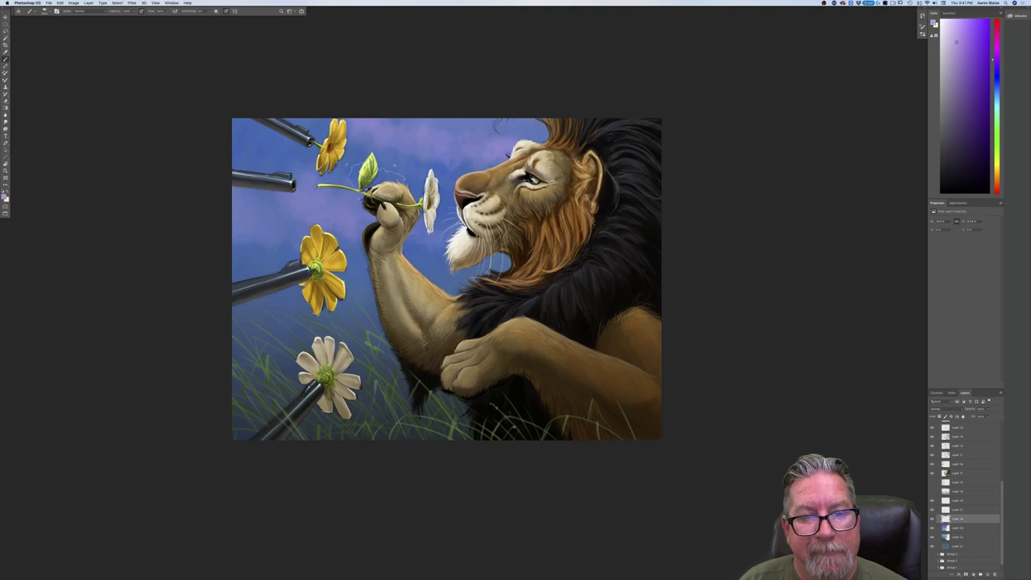
Replace the lavender cloud layer with a new empty layer and set the foreground colour to a light blue.
left_click_drag(973, 519, 993, 573)
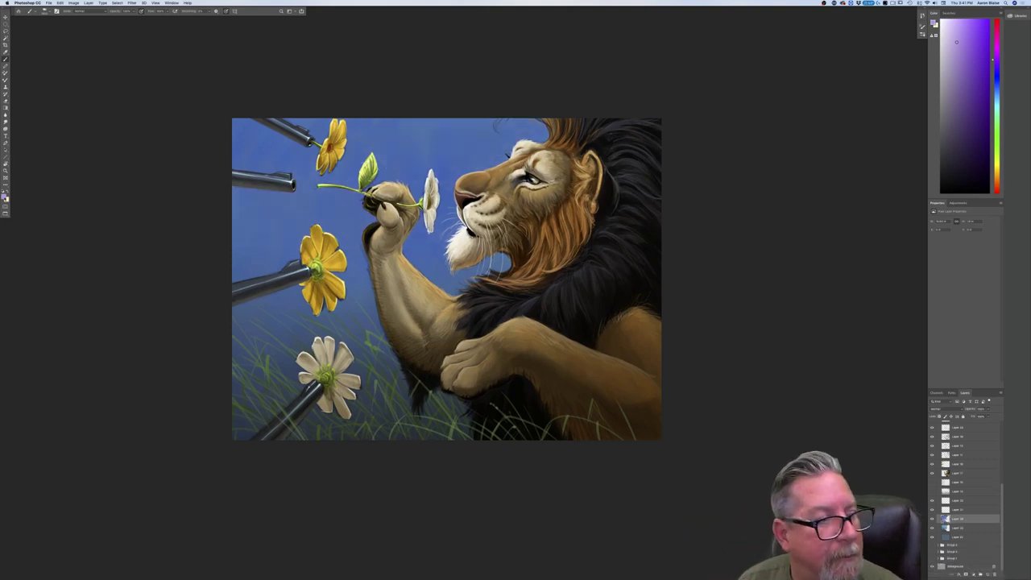
left_click(4, 196)
left_click(321, 193)
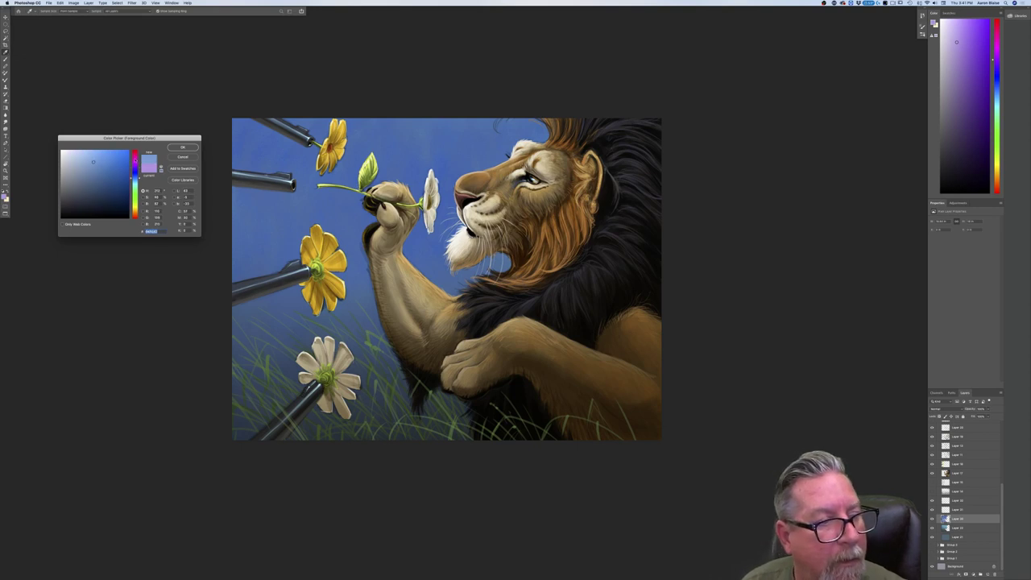
key("Return")
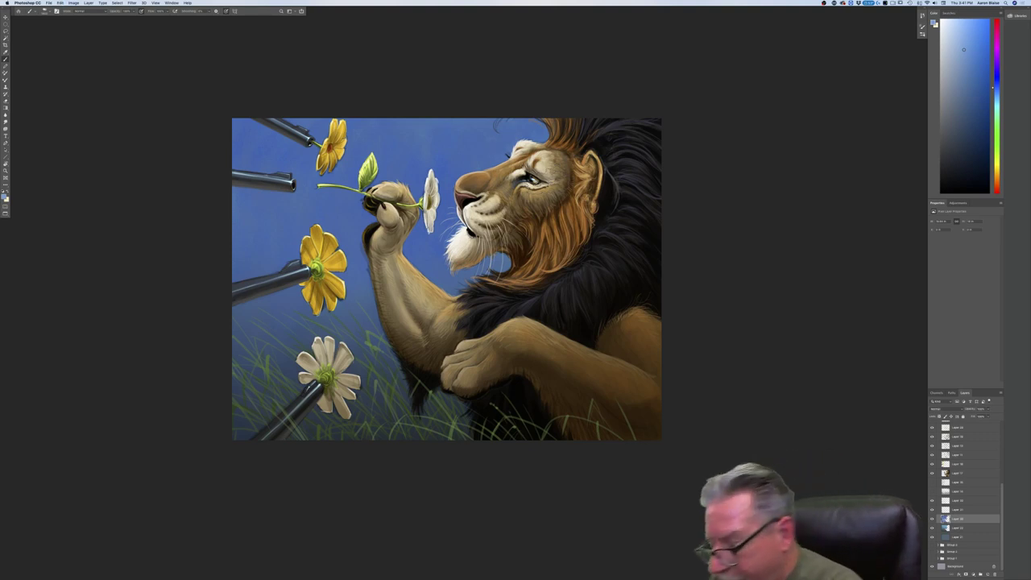
left_click(985, 573)
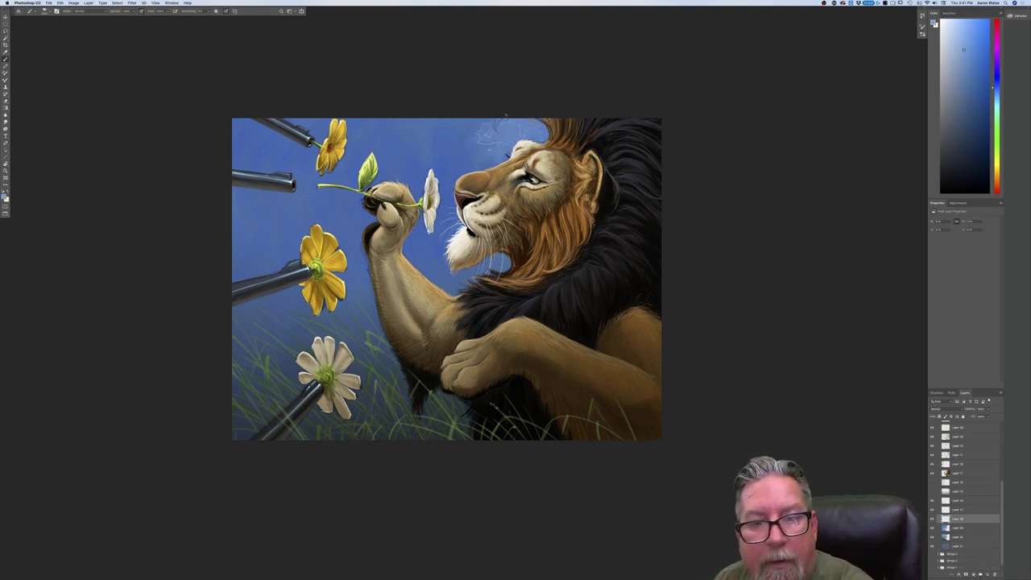
Paint light-blue clouds across the upper sky and a soft haze behind the lower barrels and grass.
left_click_drag(442, 135, 344, 119)
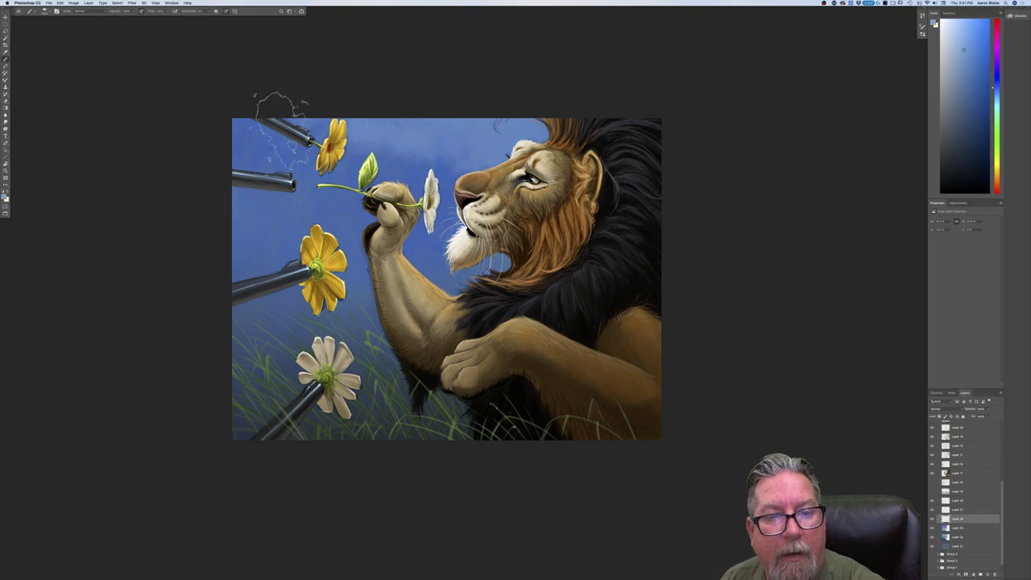
mouse_move(439, 306)
left_mouse_down()
mouse_move(384, 322)
mouse_move(202, 303)
left_mouse_up()
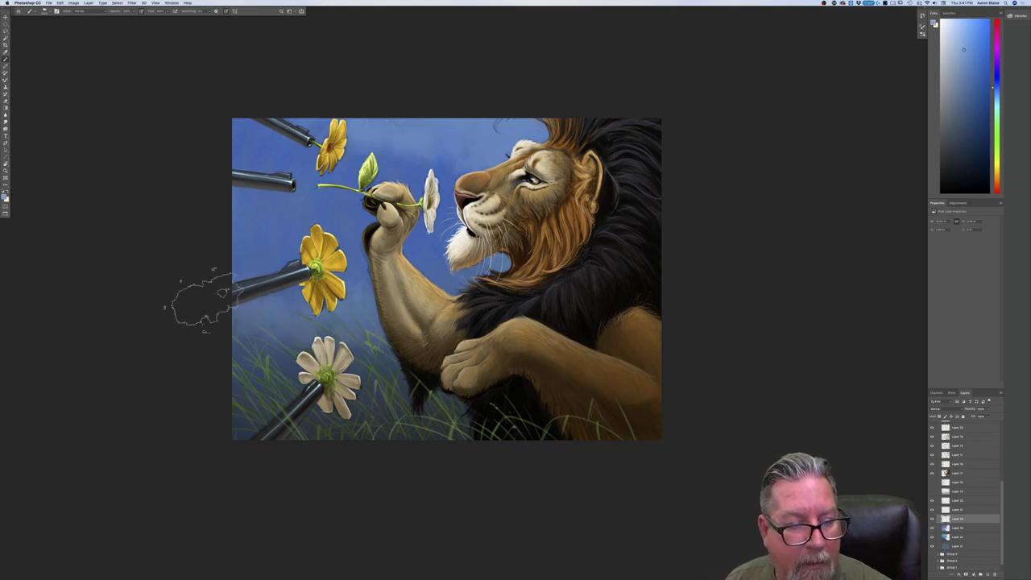
mouse_move(443, 342)
left_mouse_down()
mouse_move(226, 336)
mouse_move(250, 347)
mouse_move(201, 351)
left_mouse_up()
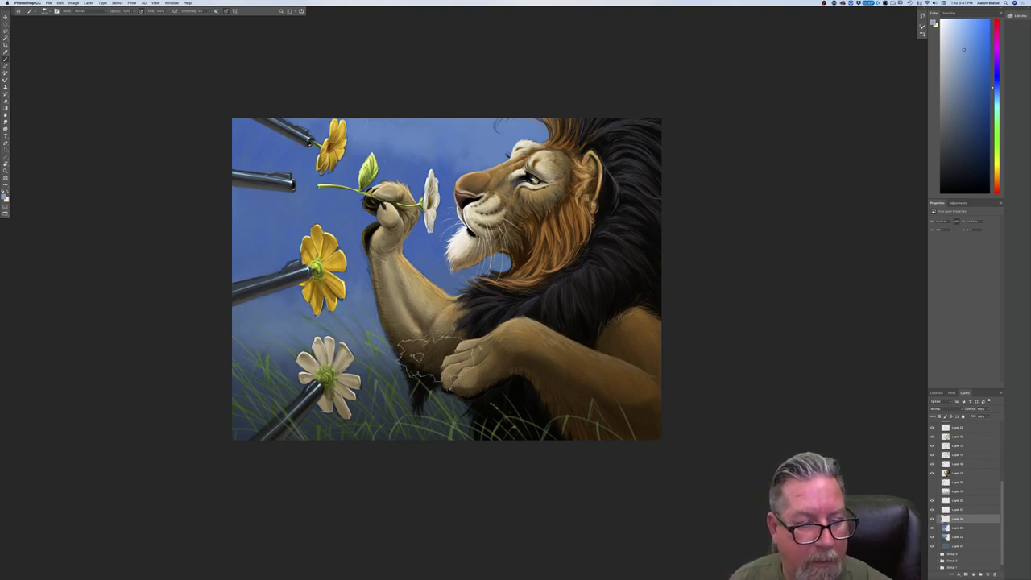
left_click_drag(325, 271, 223, 261)
mouse_move(451, 286)
left_mouse_down()
mouse_move(309, 219)
mouse_move(193, 223)
mouse_move(403, 226)
mouse_move(555, 285)
mouse_move(191, 211)
mouse_move(251, 216)
mouse_move(515, 317)
mouse_move(389, 366)
mouse_move(200, 353)
mouse_move(457, 403)
mouse_move(266, 399)
mouse_move(539, 426)
mouse_move(920, 519)
mouse_move(922, 430)
left_mouse_up()
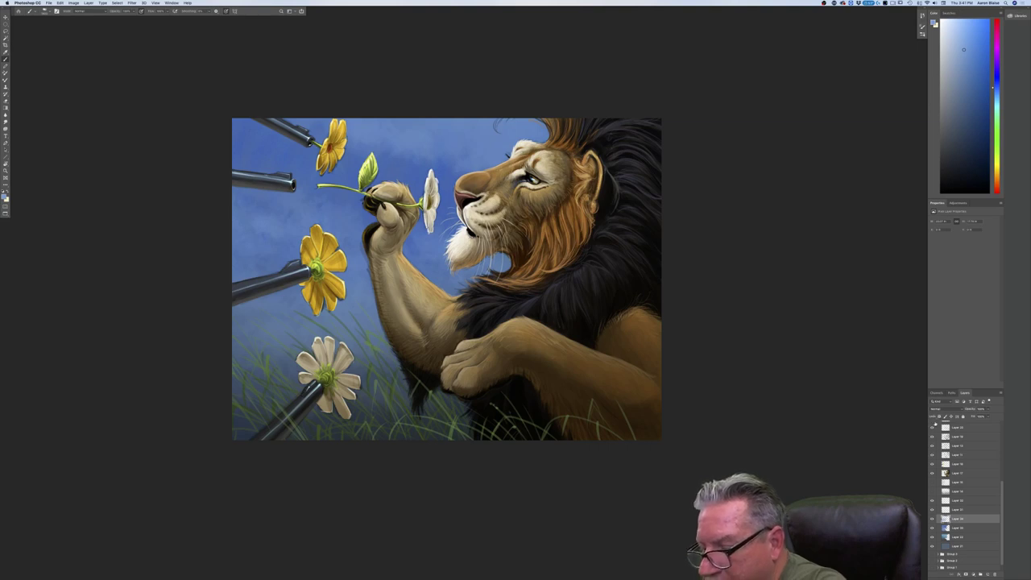
Set the foreground colour to a greyish tan and paint warm haze over the lower sky behind the grass.
left_click(4, 195)
left_click_drag(135, 213, 136, 215)
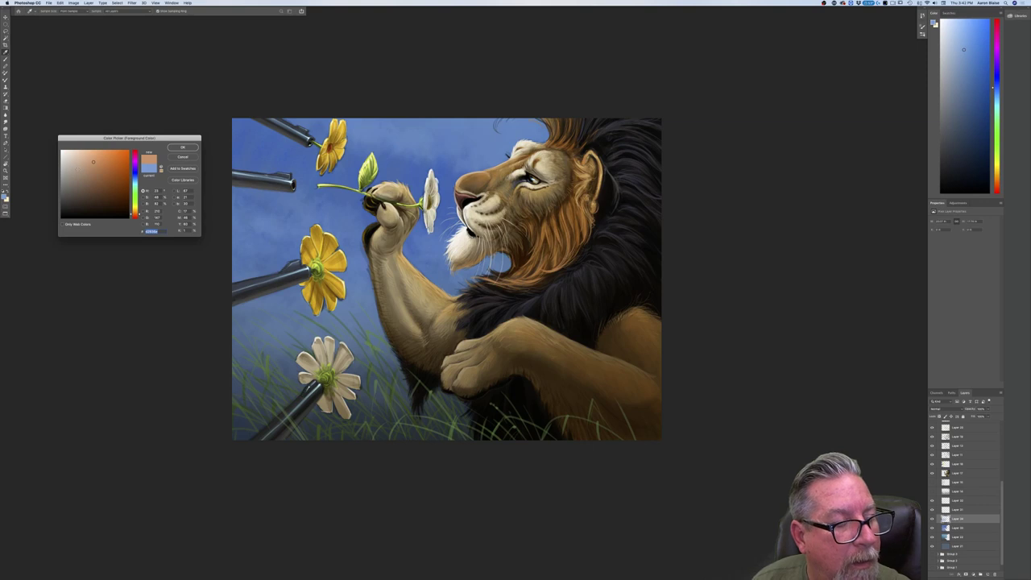
left_click_drag(136, 214, 135, 212)
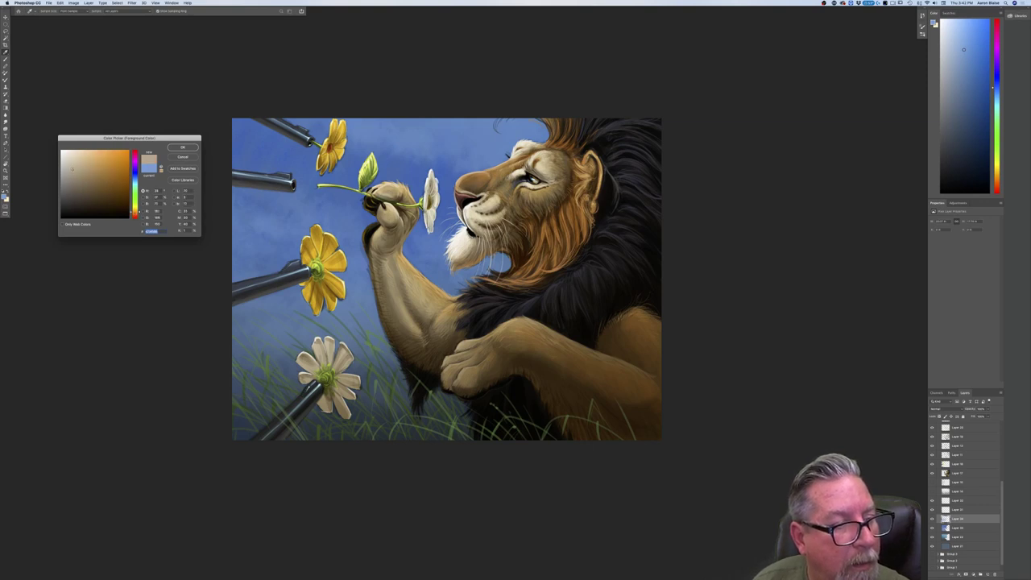
left_click(174, 149)
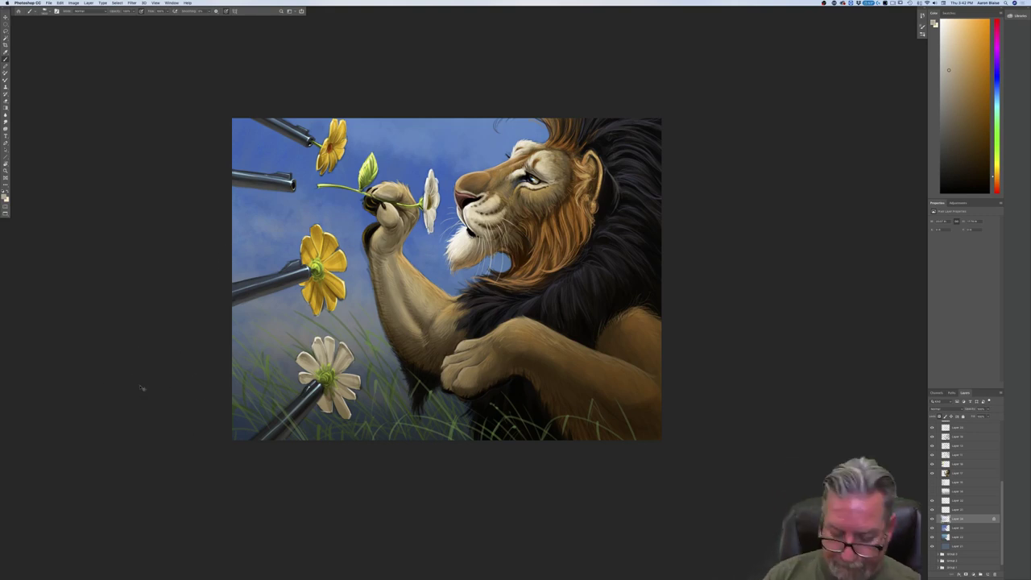
key("super+minus")
key("super+minus")
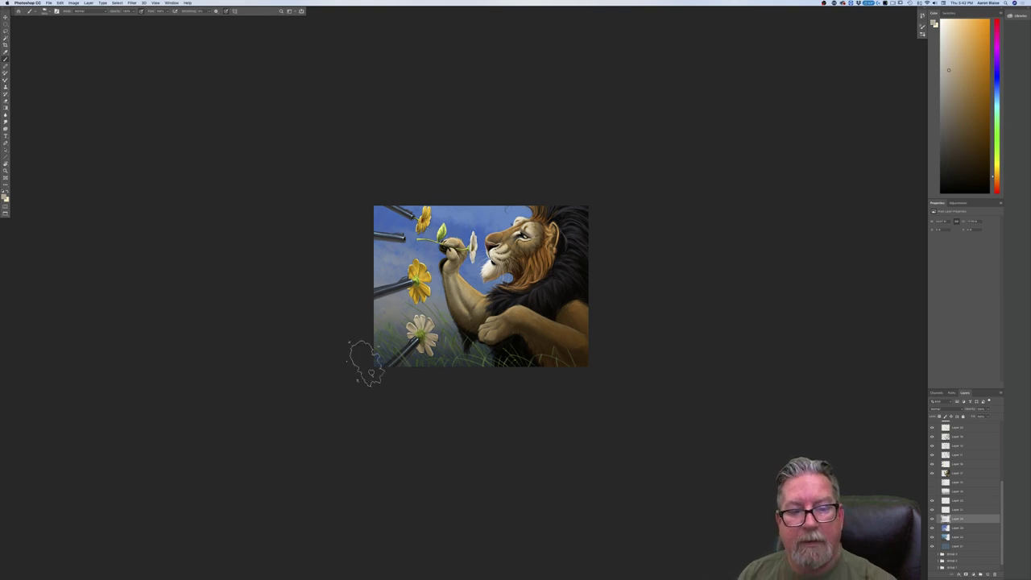
Delete the cloud and haze layer above the blue background and select a painted layer higher in the stack.
left_click_drag(959, 519, 994, 573)
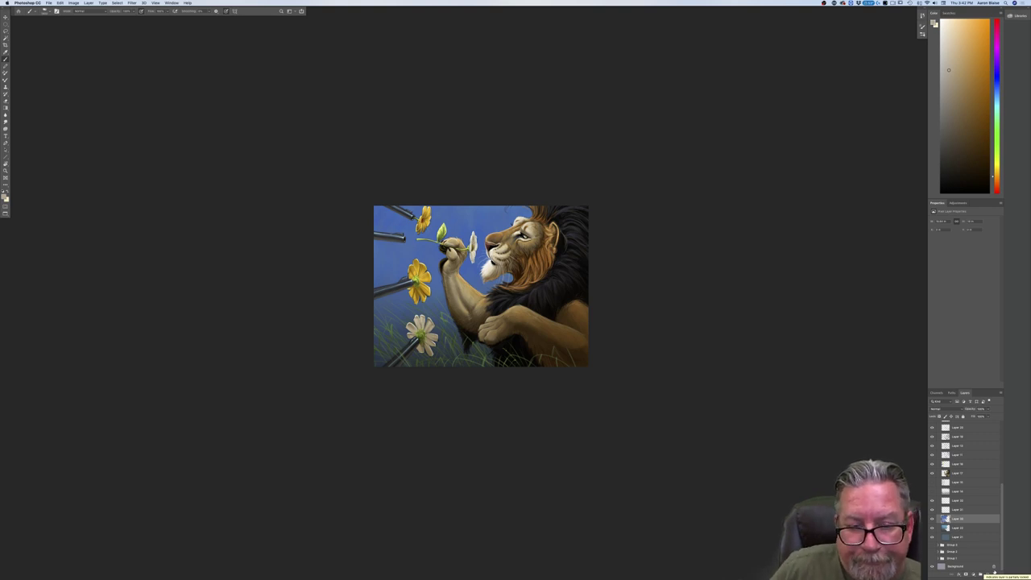
key("ctrl+plus")
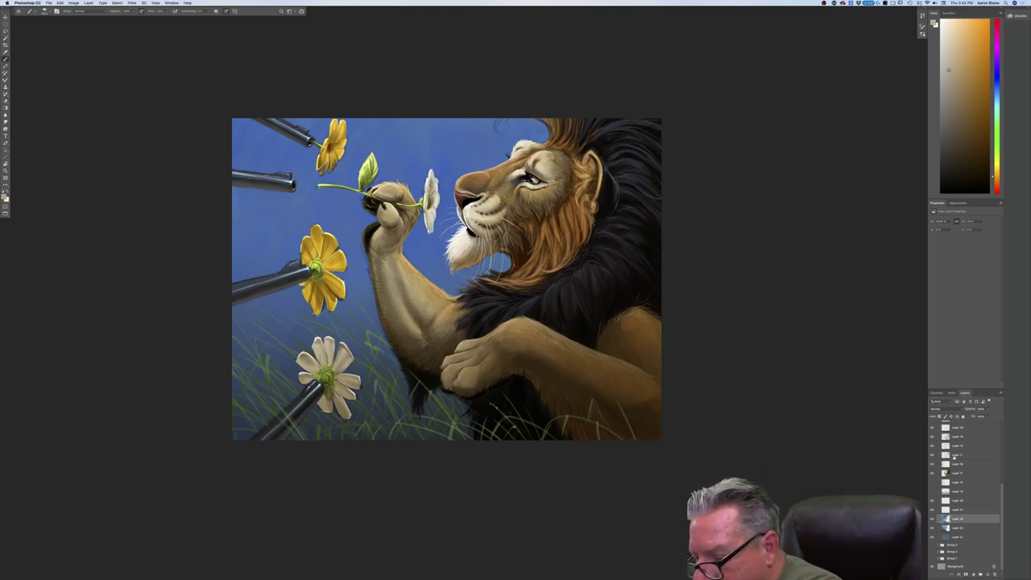
left_click(942, 456)
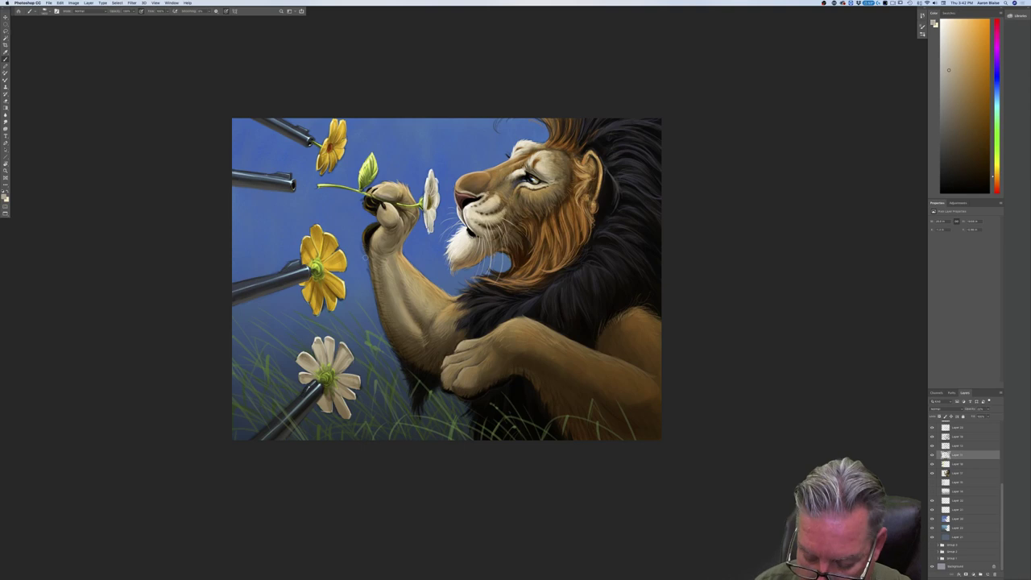
left_click_drag(366, 272, 391, 344)
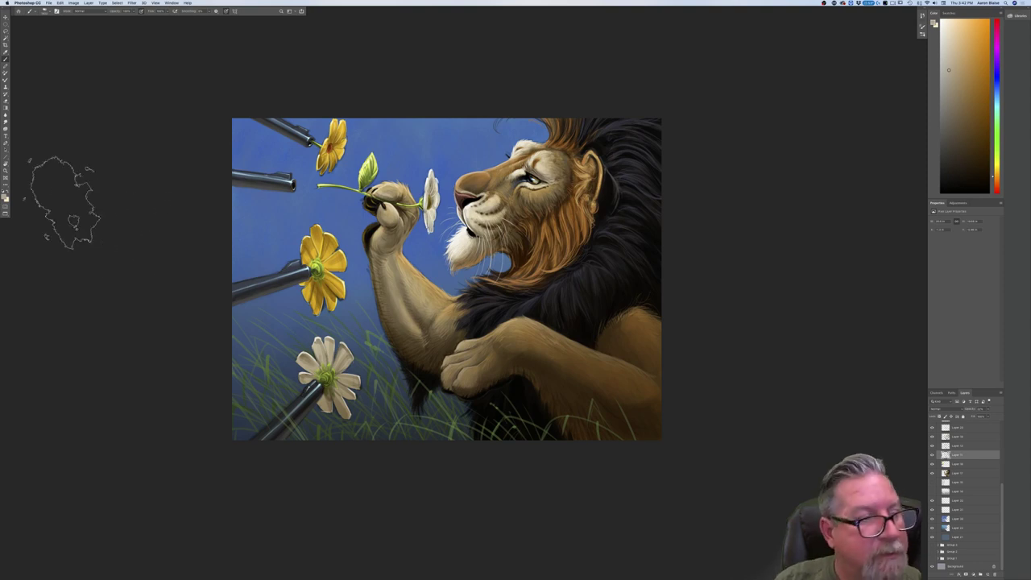
Draw a straight line along the lower edge of the third barrel in a dark grey sampled from that barrel.
left_click(6, 157)
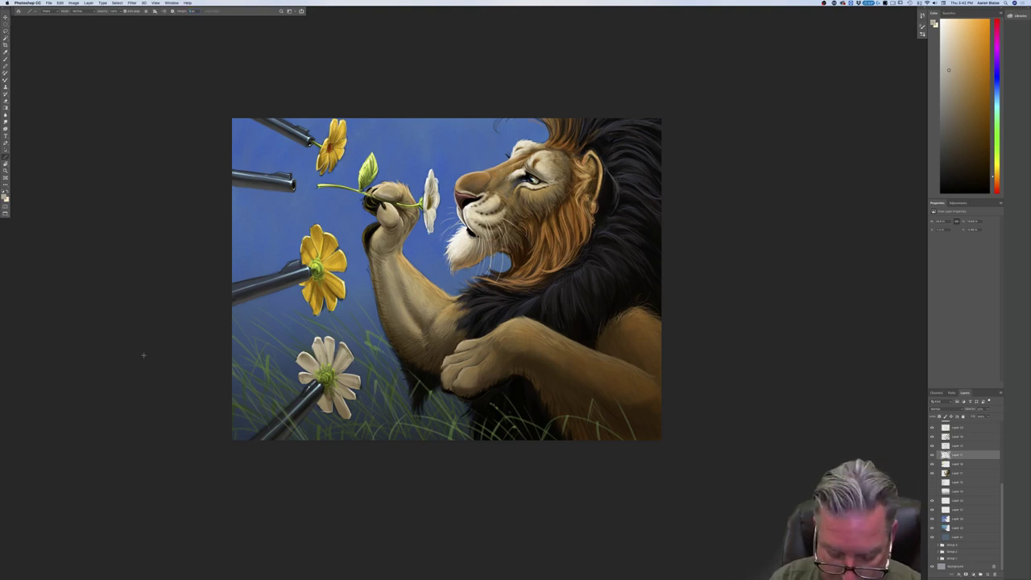
key("r")
left_click_drag(143, 365, 476, 344)
key("super+plus")
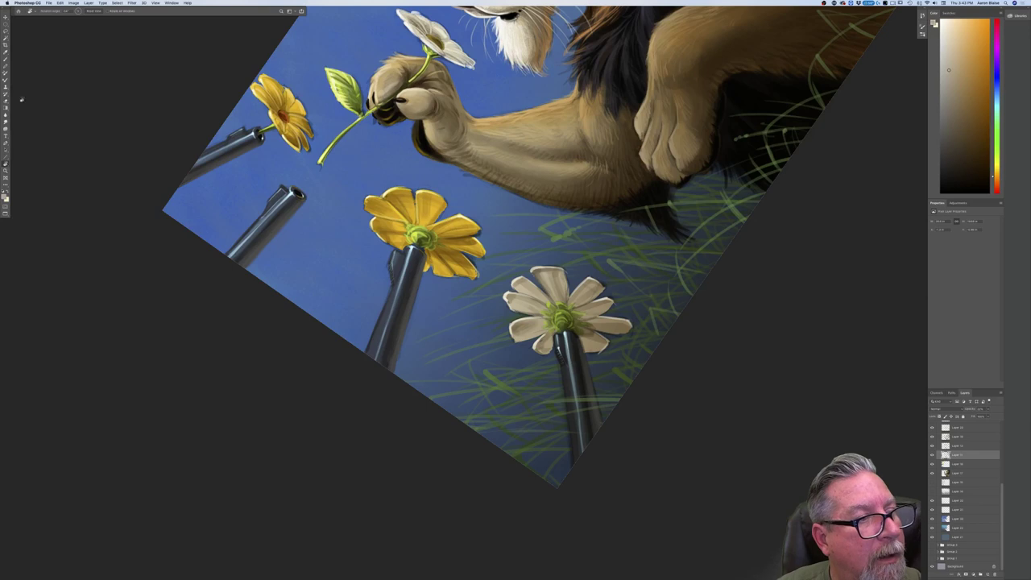
left_click(4, 197)
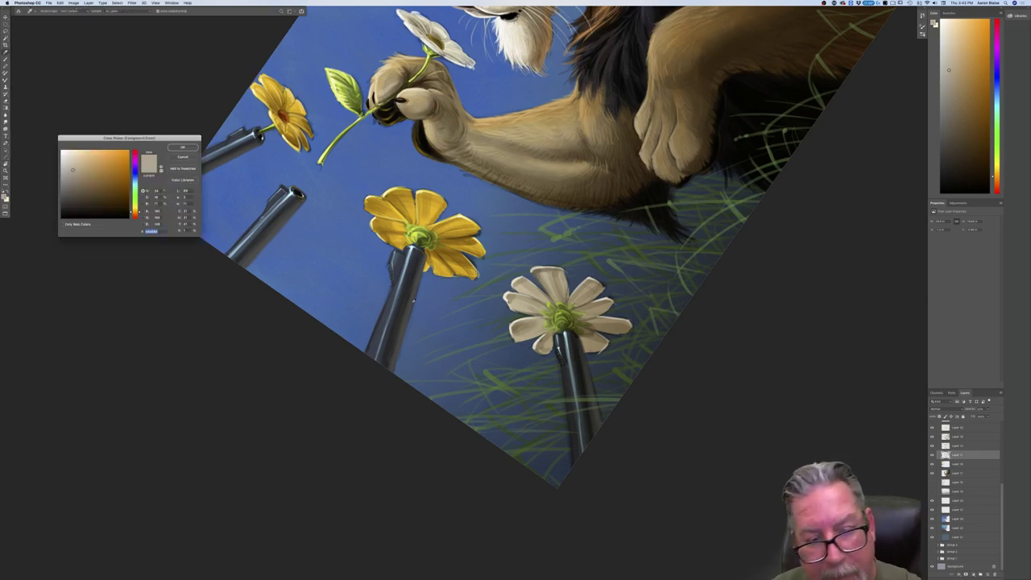
left_click(414, 300)
left_click(183, 148)
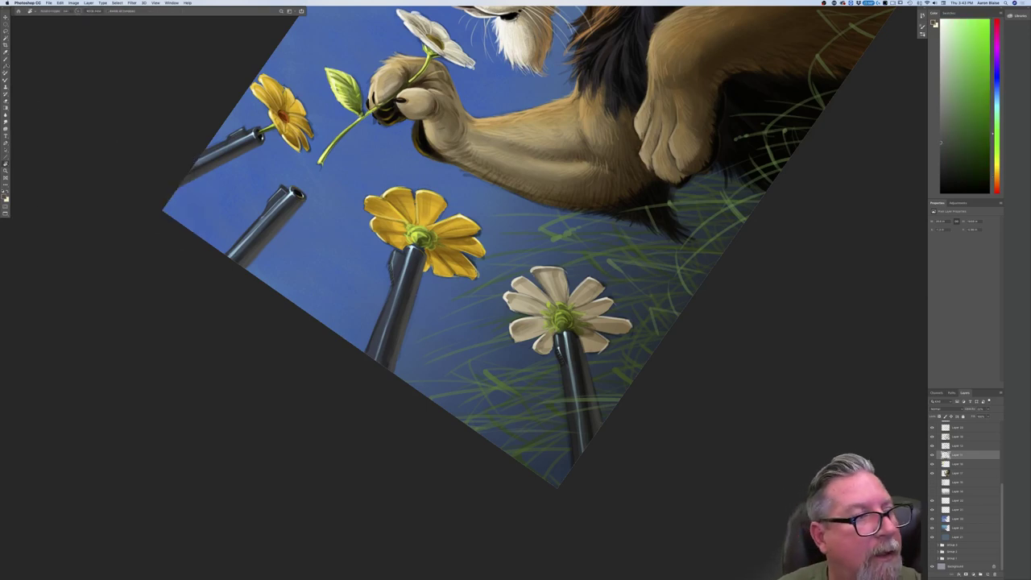
left_click(5, 159)
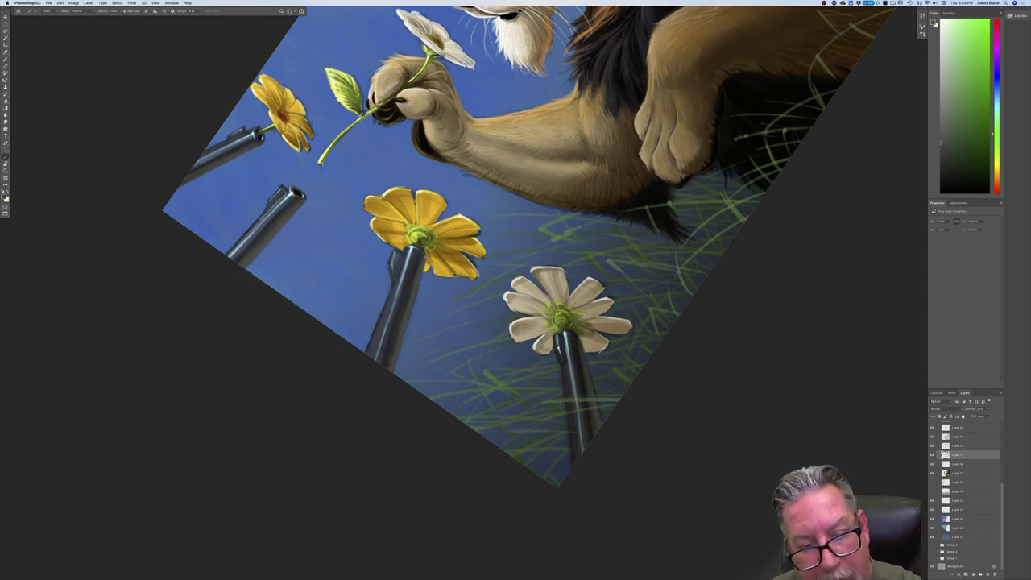
mouse_move(424, 253)
left_mouse_down()
mouse_move(394, 368)
mouse_move(403, 360)
left_mouse_up()
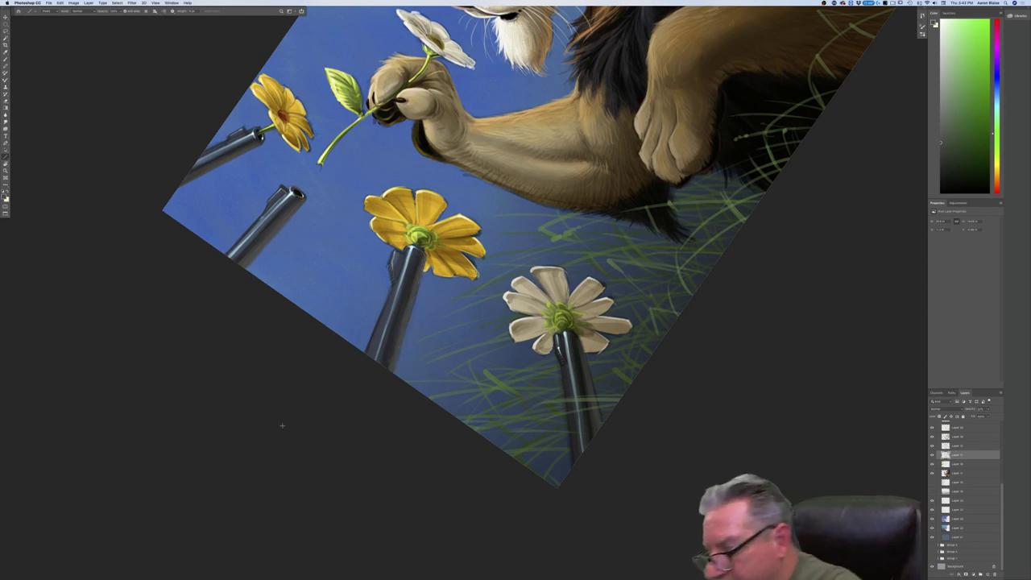
On a new layer near the top of the stack, clean up the third barrel's lower edge with straight lines in its sampled dark grey.
left_click(957, 428)
scroll(960, 522, "up", 5)
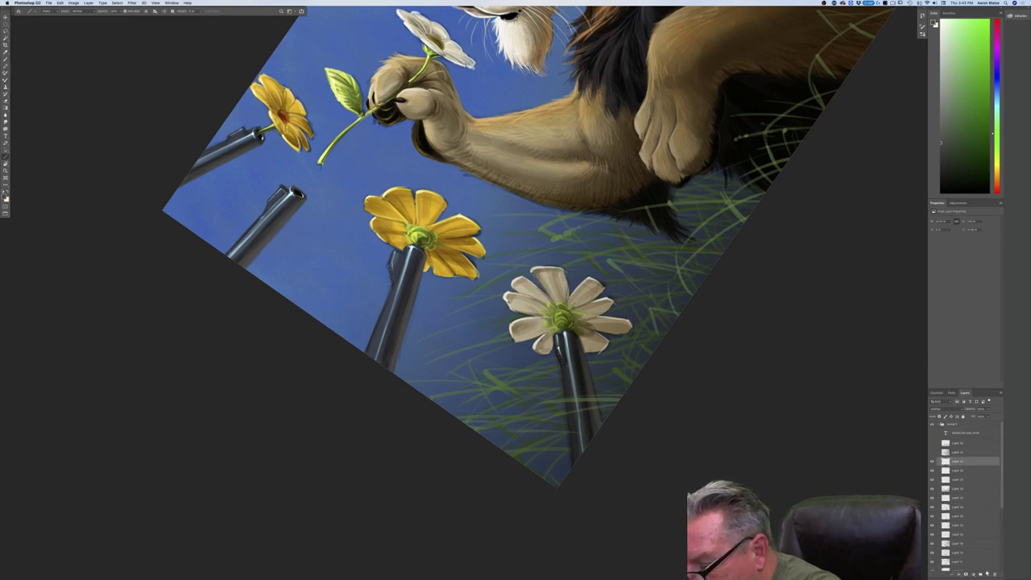
left_click(5, 198)
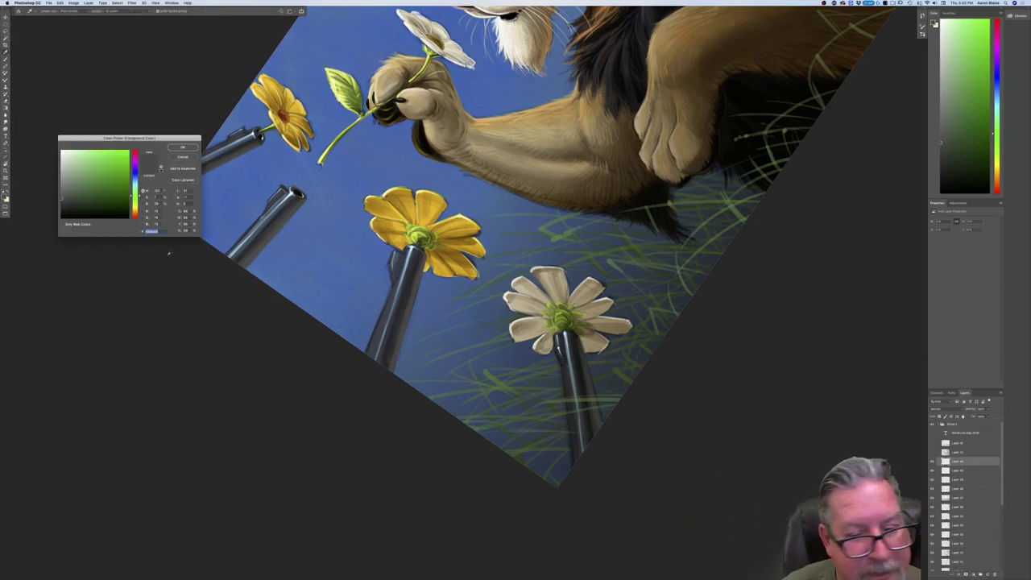
left_click(409, 306)
left_click(182, 148)
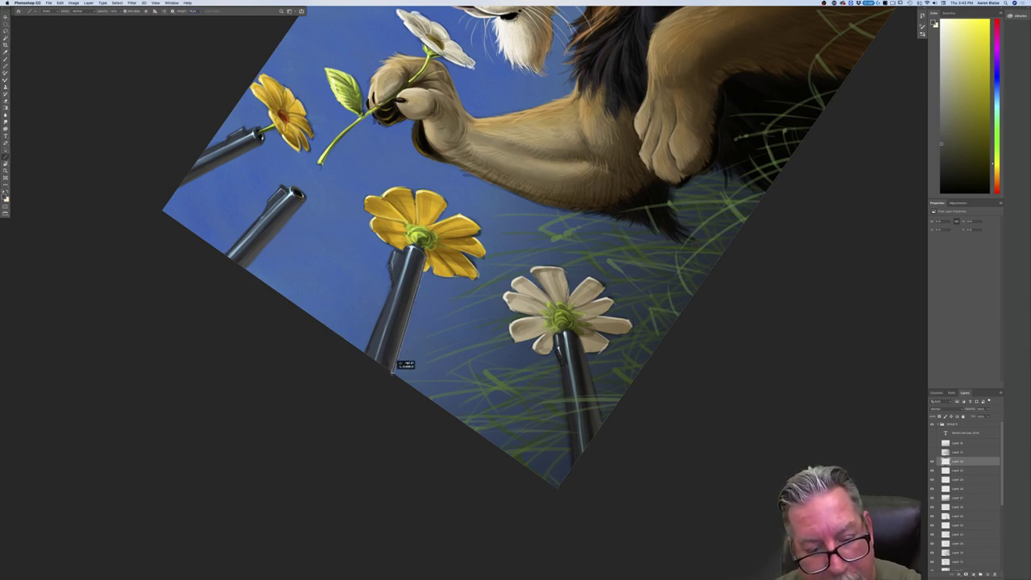
left_click_drag(392, 373, 390, 374)
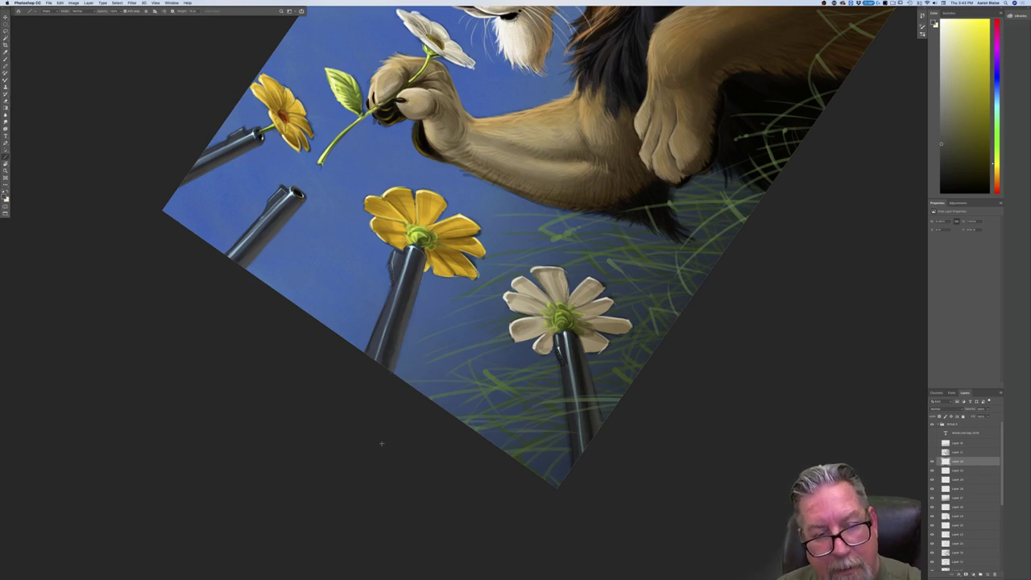
left_click_drag(426, 255, 392, 373)
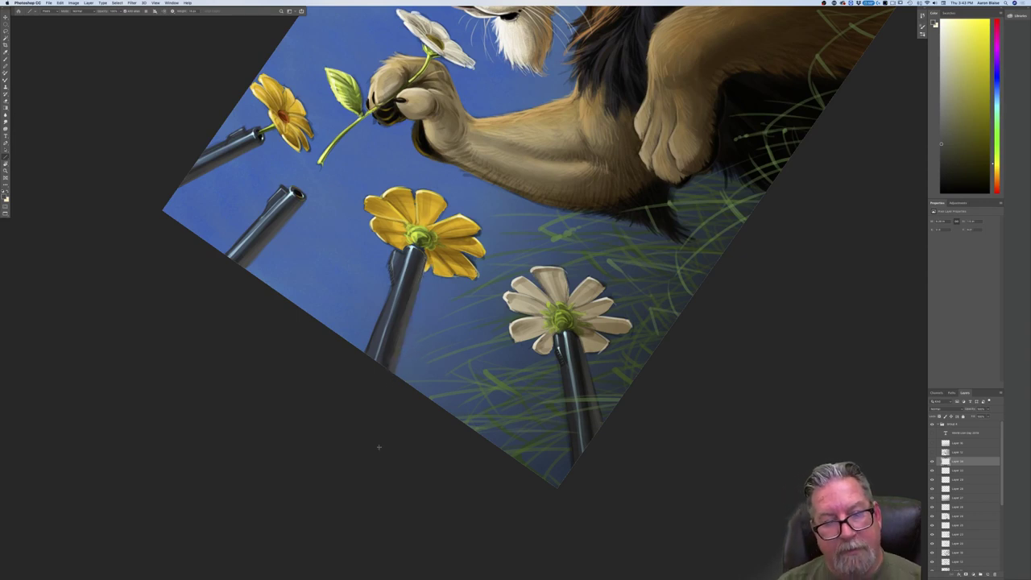
Sample a dark blue-grey from the third barrel and draw straight lines along its upper, sight-side edge.
left_click(5, 197)
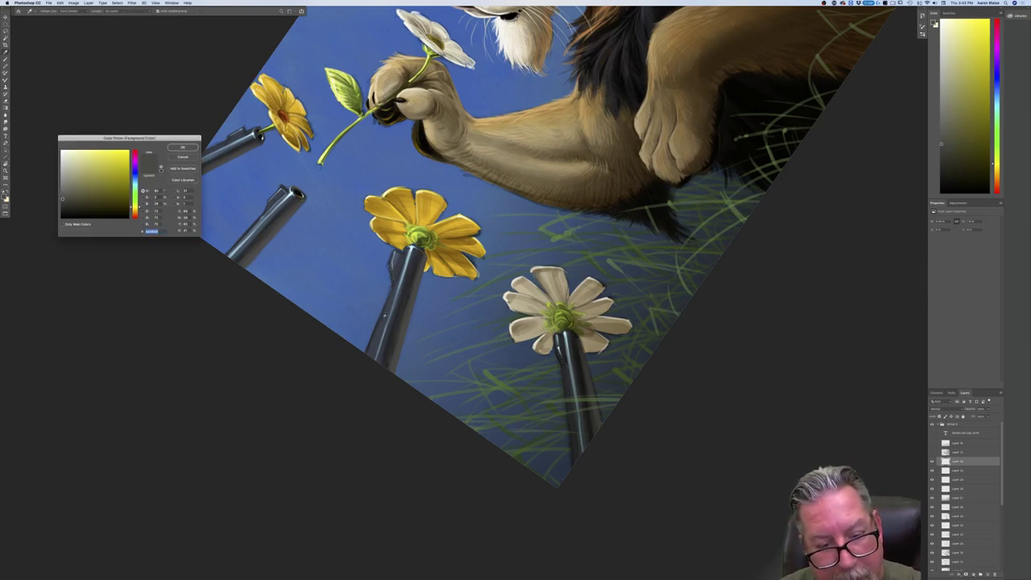
left_click(382, 315)
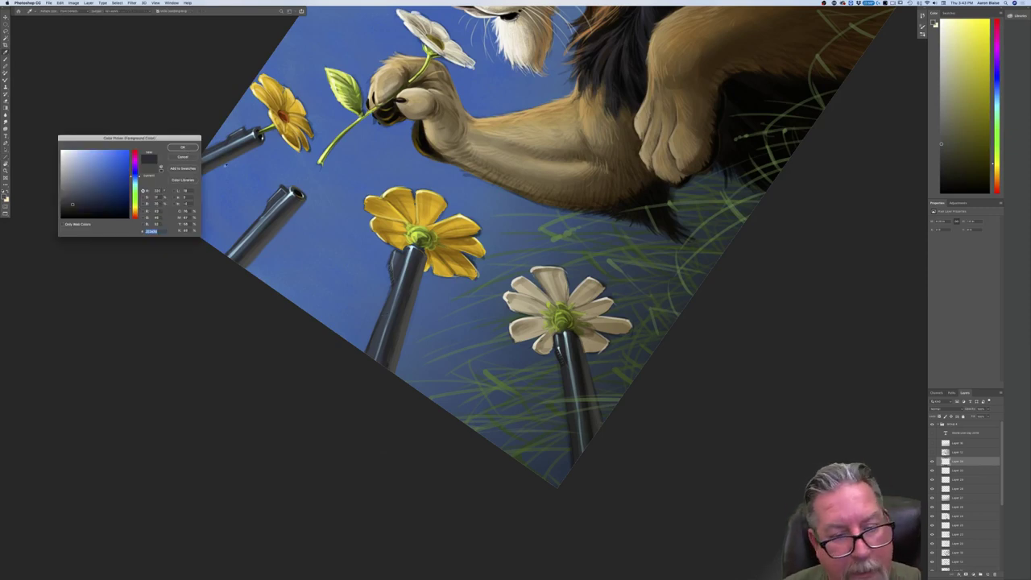
key("Return")
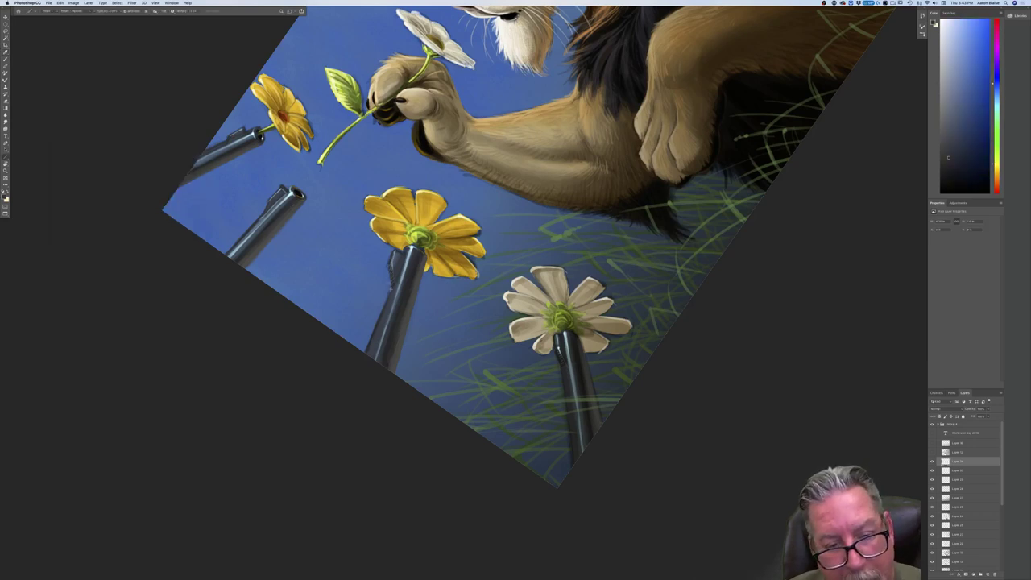
mouse_move(392, 283)
left_mouse_down()
mouse_move(360, 303)
mouse_move(373, 329)
mouse_move(365, 360)
left_mouse_up()
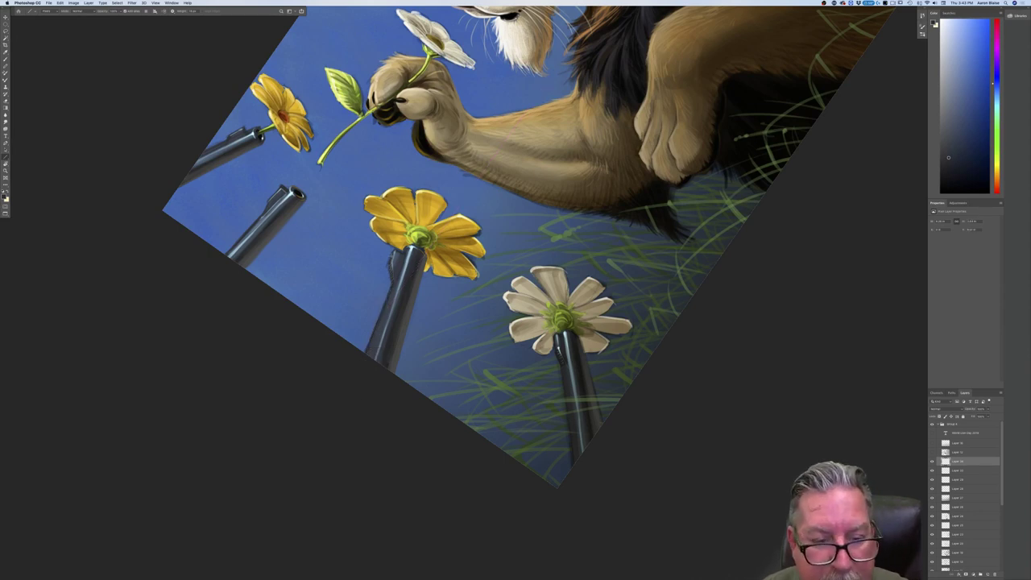
left_click_drag(402, 253, 394, 284)
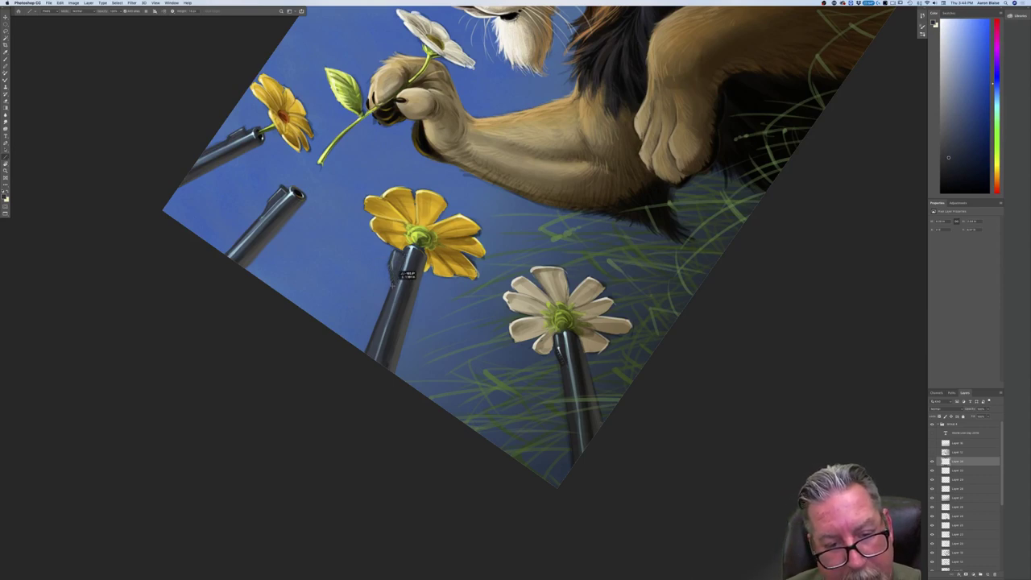
Draw a straight line along the lower edge of the flowerless second barrel in a neutral dark grey.
left_click_drag(128, 332, 204, 420)
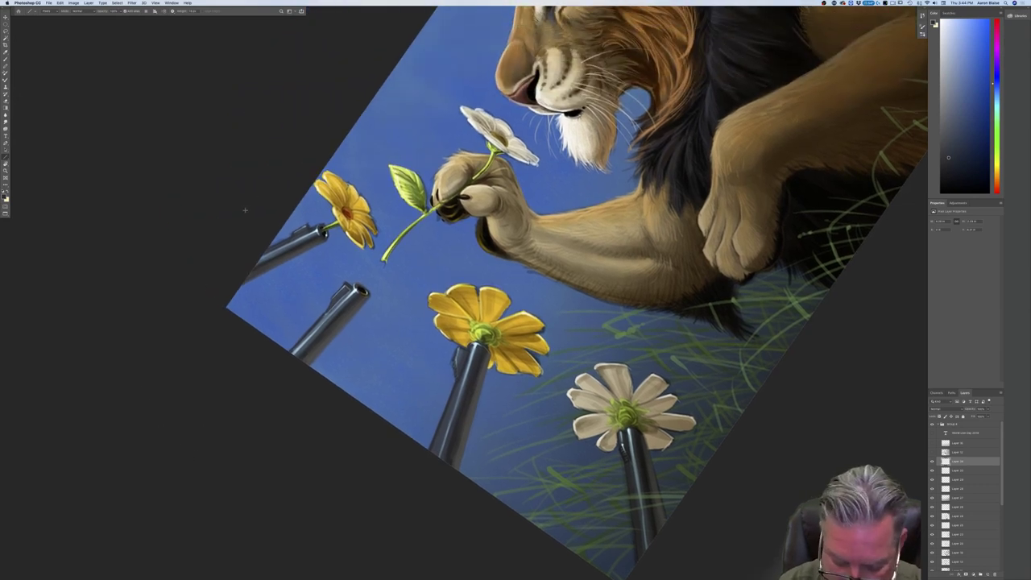
key("r")
left_click_drag(261, 402, 260, 400)
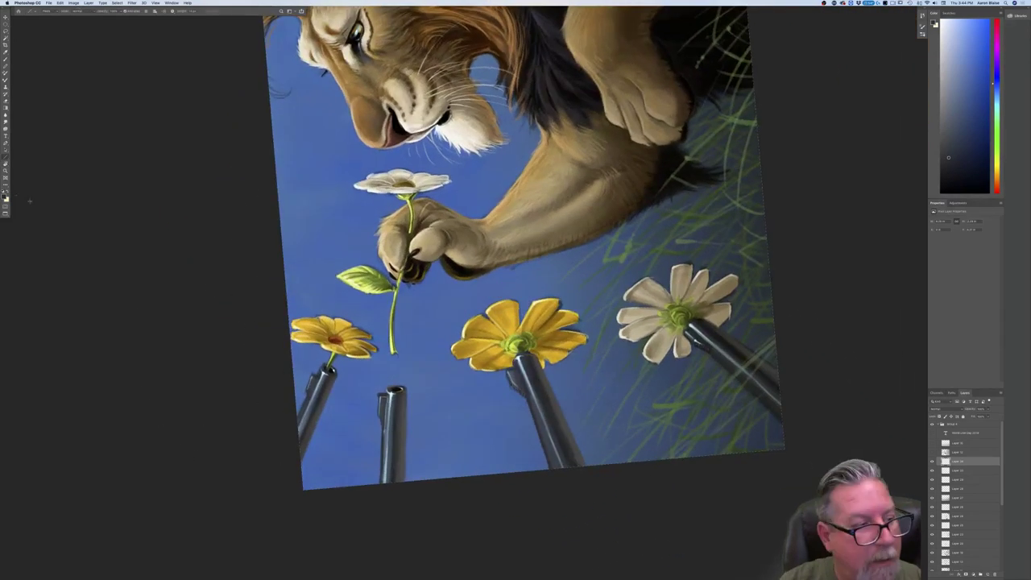
left_click(4, 196)
left_click(214, 187)
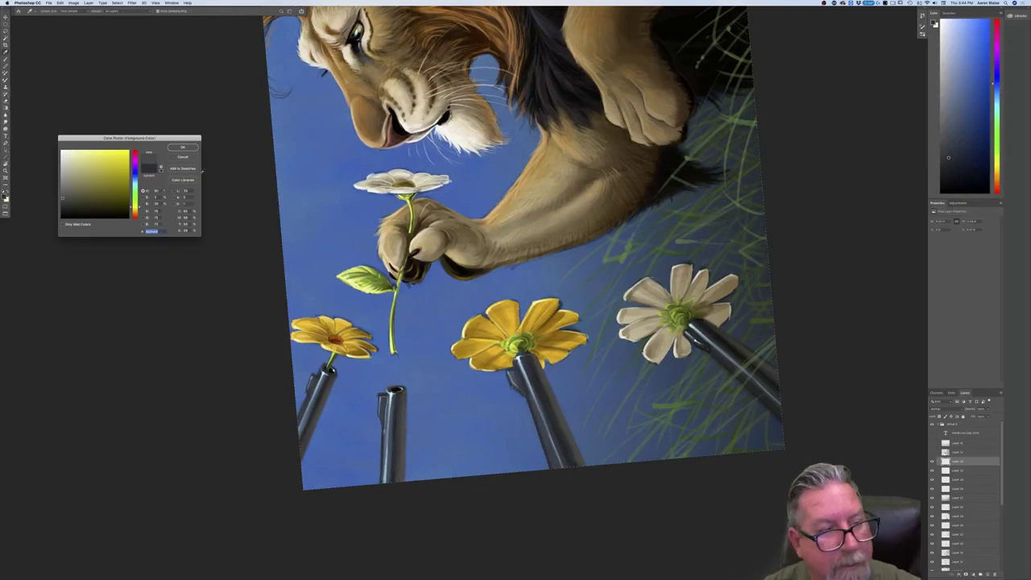
key("Return")
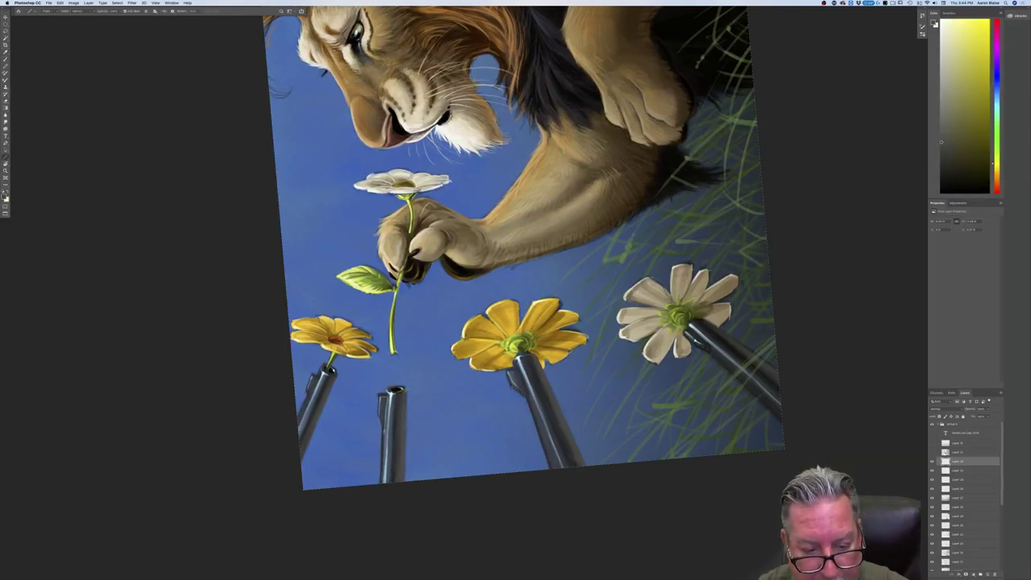
key("u")
left_click_drag(405, 394, 404, 484)
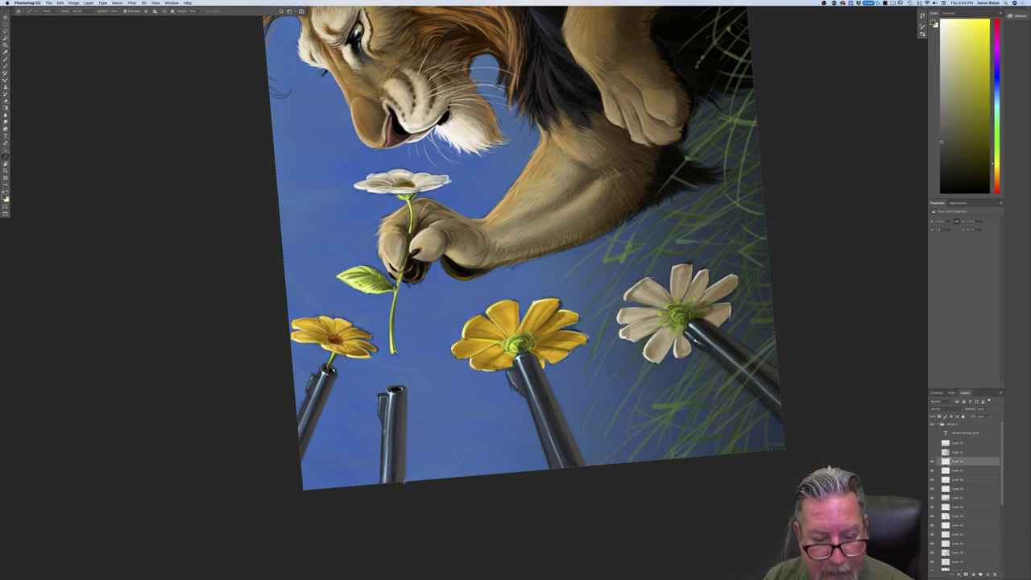
Sample a dark blue-grey from the flowerless second barrel and straighten its sight-side edge with straight lines.
left_click(5, 197)
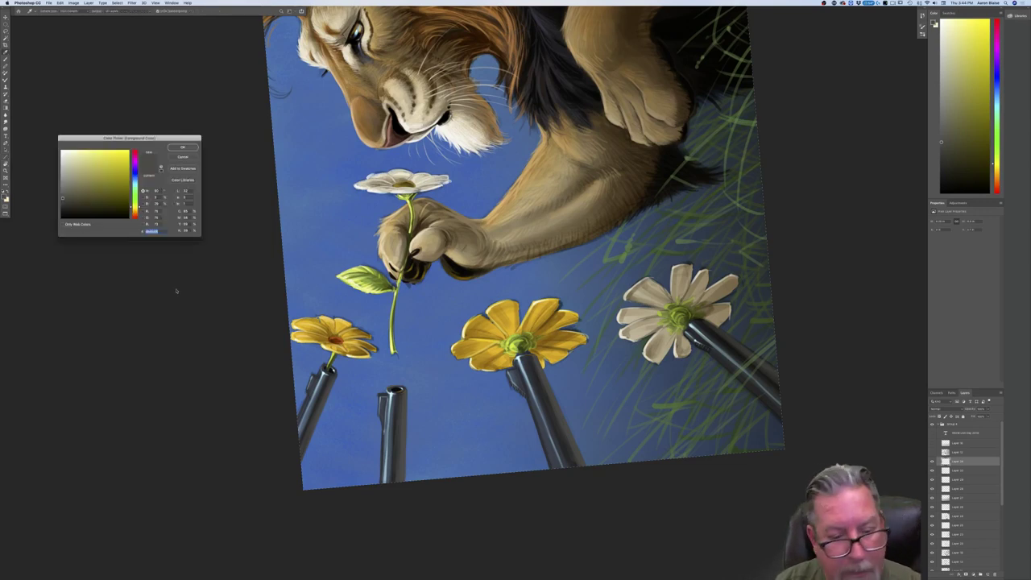
left_click(384, 438)
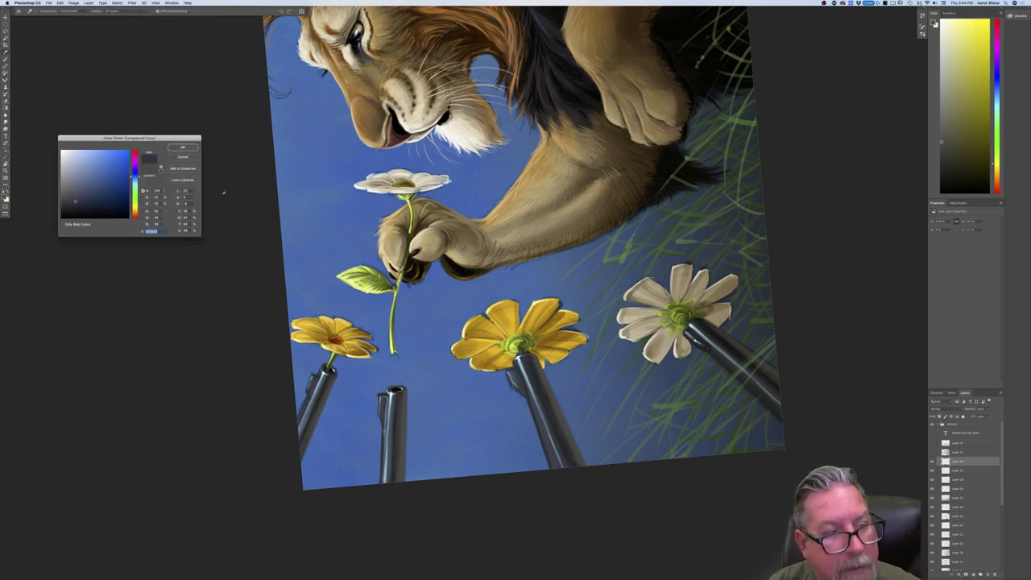
left_click(183, 147)
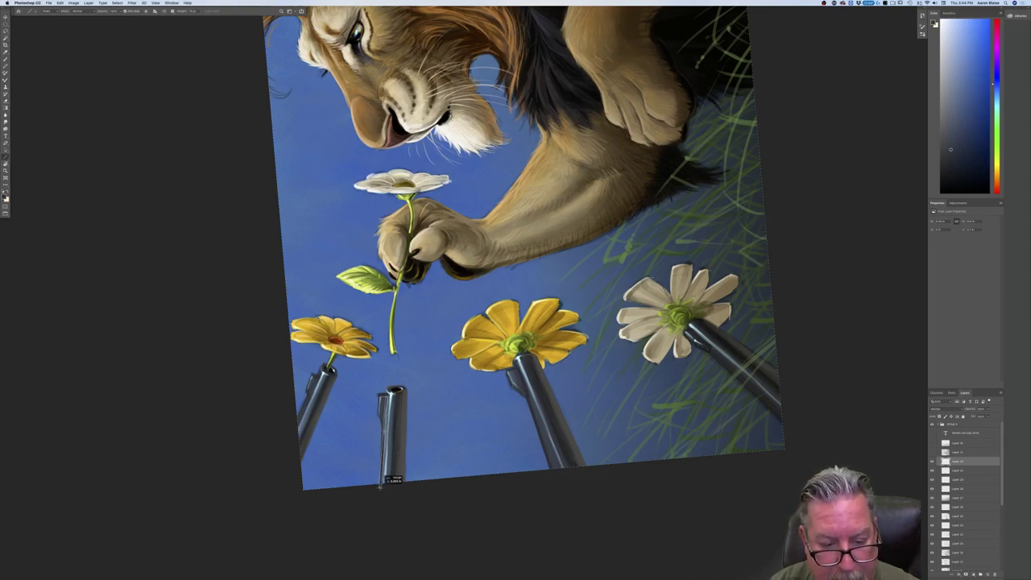
left_click_drag(379, 486, 379, 487)
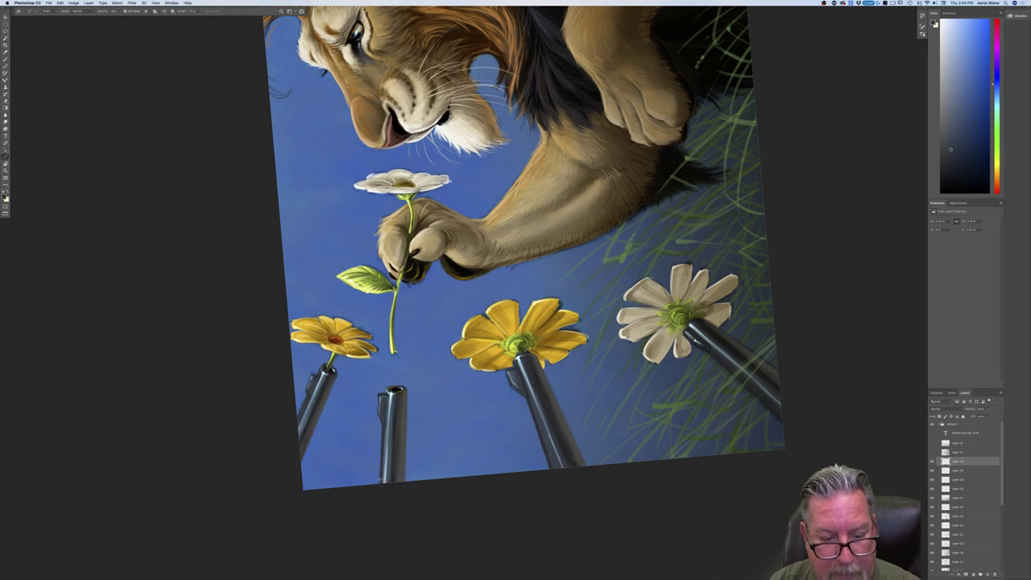
left_click_drag(382, 419, 375, 491)
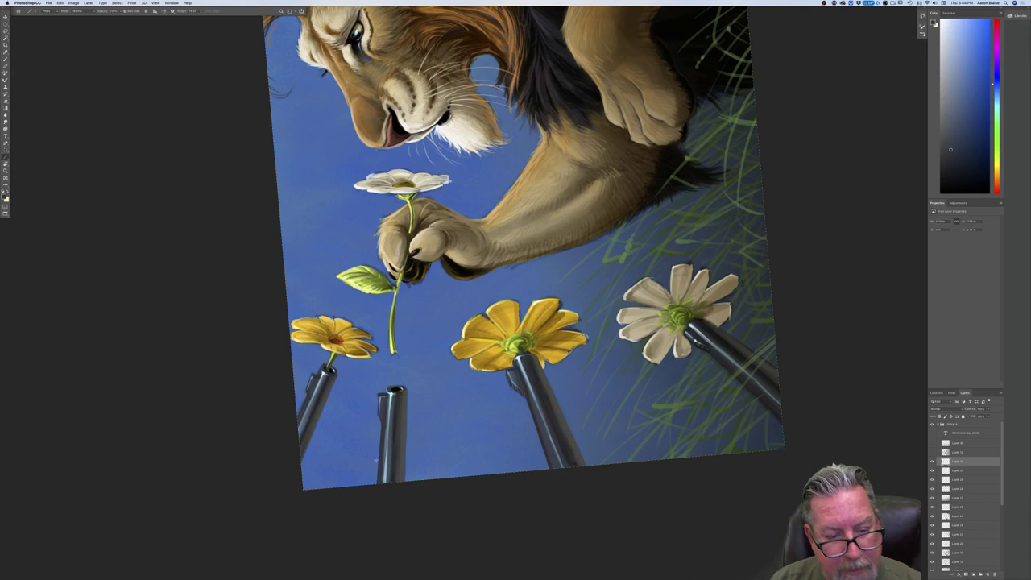
Sample a neutral dark grey from the topmost barrel and draw a straight line along its lower edge.
left_click(6, 197)
left_click(317, 407)
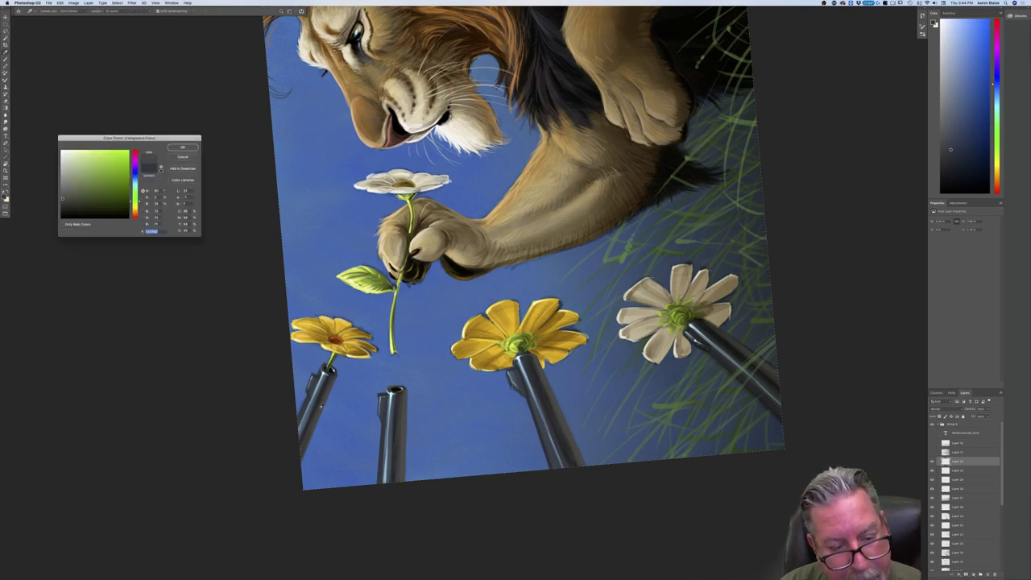
left_click(183, 148)
left_click_drag(334, 372, 296, 468)
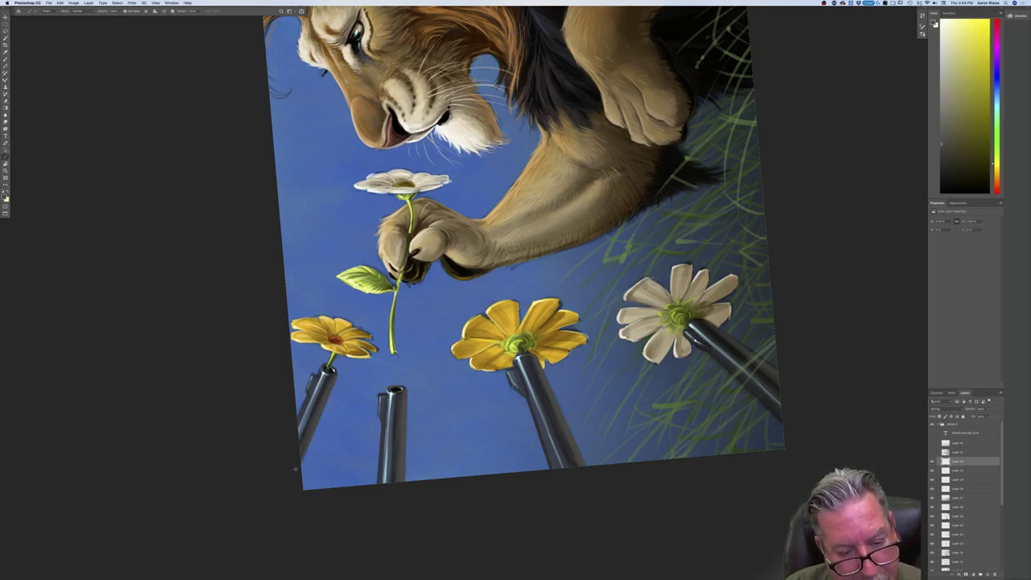
Sample a dark blue-grey from the topmost barrel and draw a straight line along its sight-side edge.
left_click(6, 197)
left_click(313, 412)
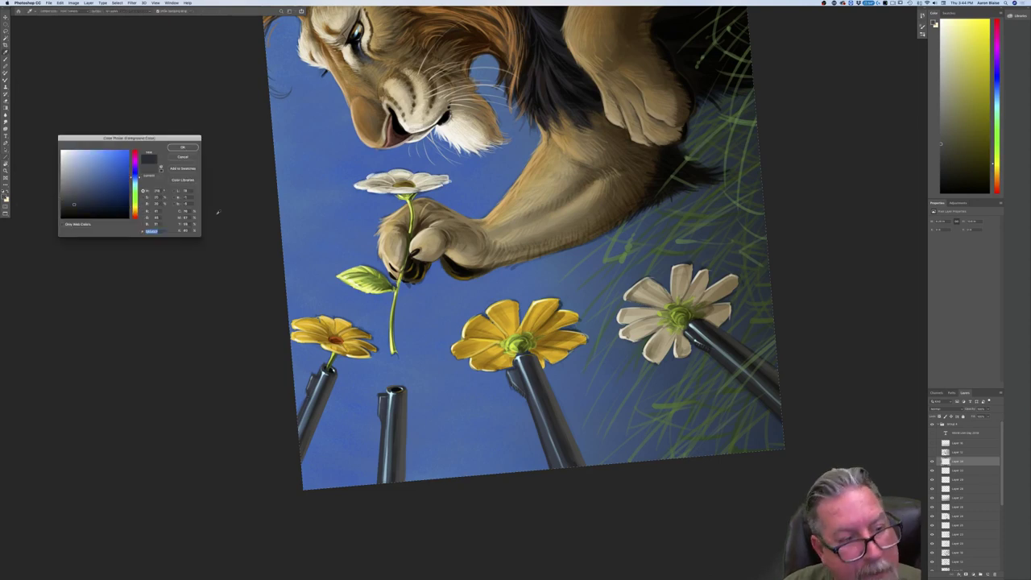
left_click(183, 147)
left_click_drag(314, 373, 294, 425)
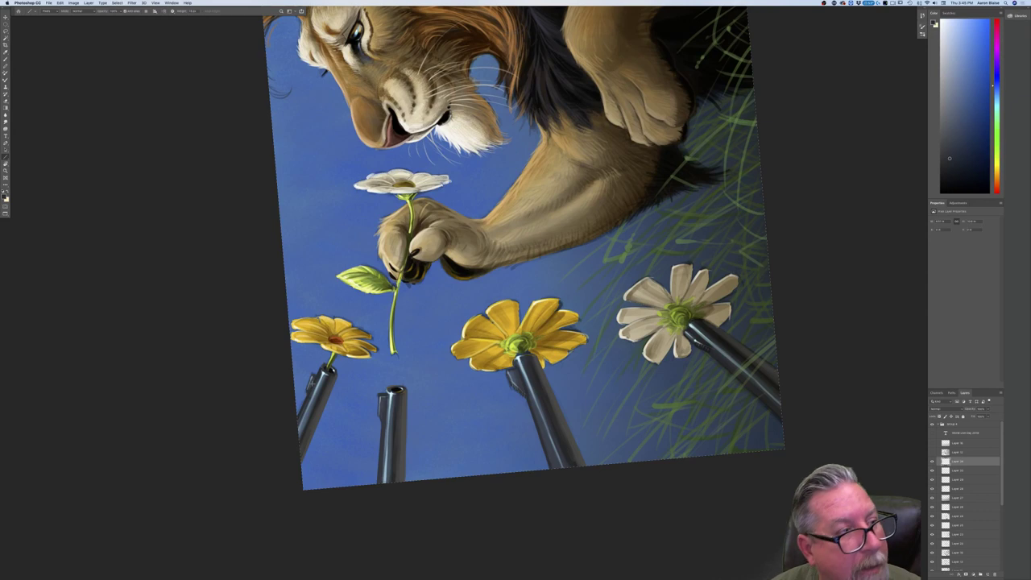
Return to the Brush tool and review the whole painting upright and zoomed out in full-screen mode.
left_click(7, 60)
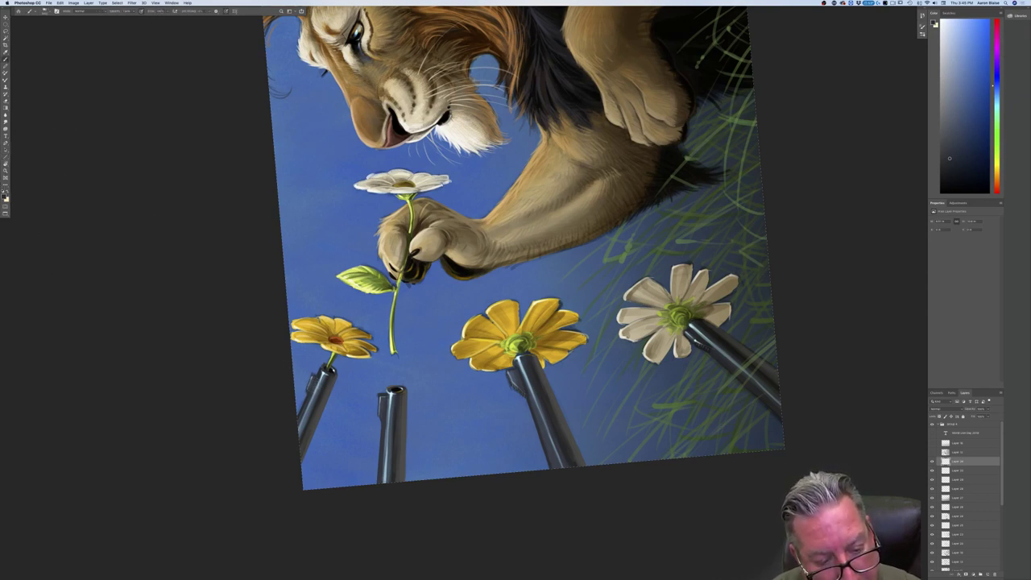
key("ctrl+d")
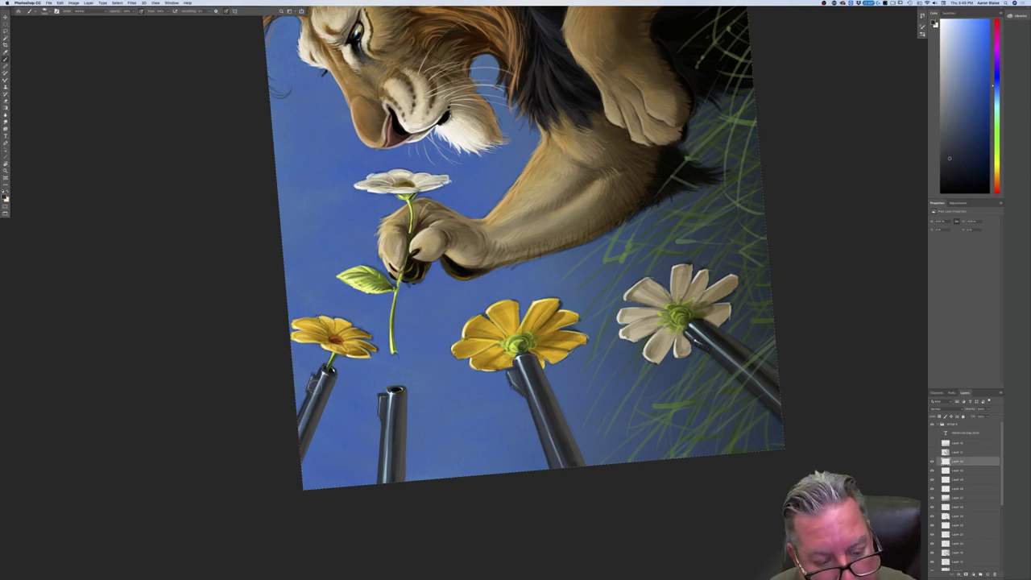
left_click_drag(167, 422, 122, 399)
key("f")
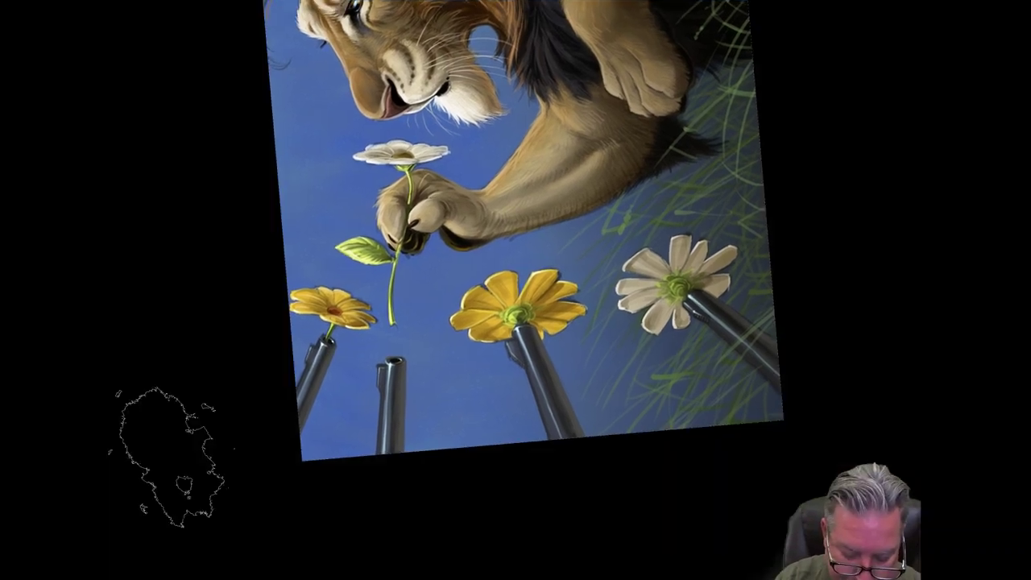
key("r")
mouse_move(238, 344)
left_mouse_down()
mouse_move(256, 377)
mouse_move(200, 304)
mouse_move(395, 75)
mouse_move(463, 91)
left_mouse_up()
left_click_drag(276, 327, 128, 368)
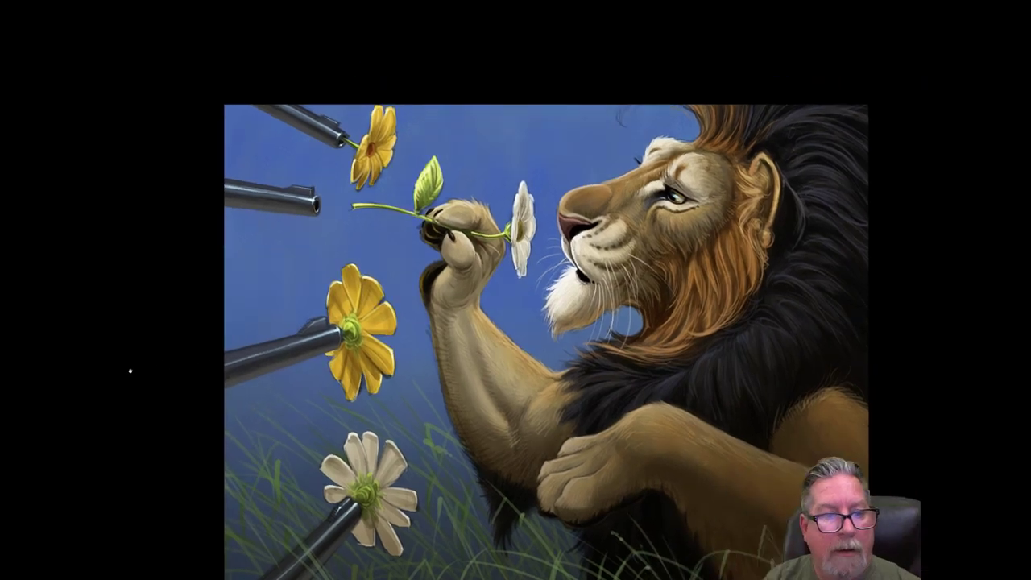
key("ctrl+minus")
key("ctrl+minus")
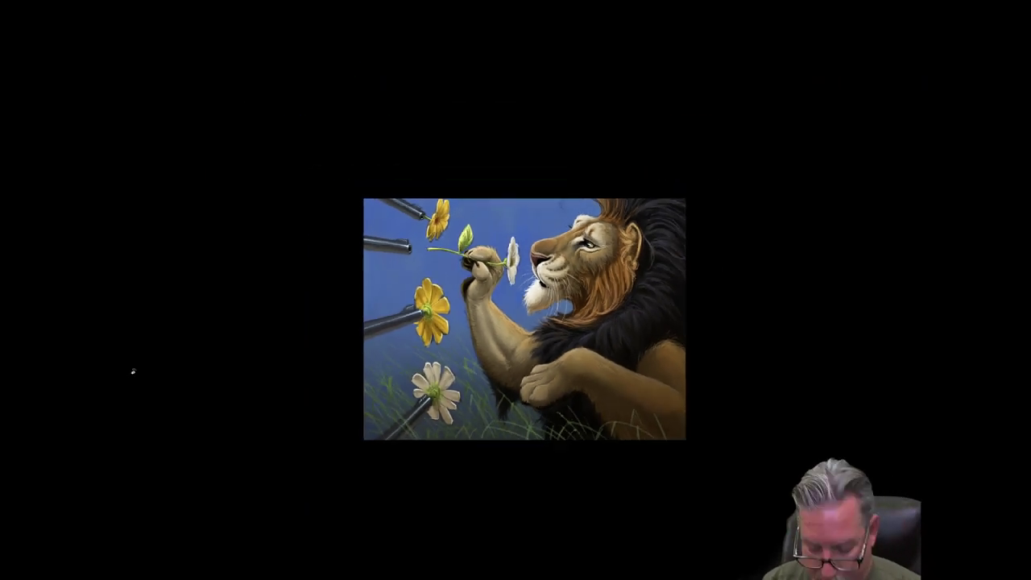
Examine the whole painting at small and large sizes in full-screen mode, and return to the normal workspace view.
key("ctrl+plus")
key("ctrl+plus")
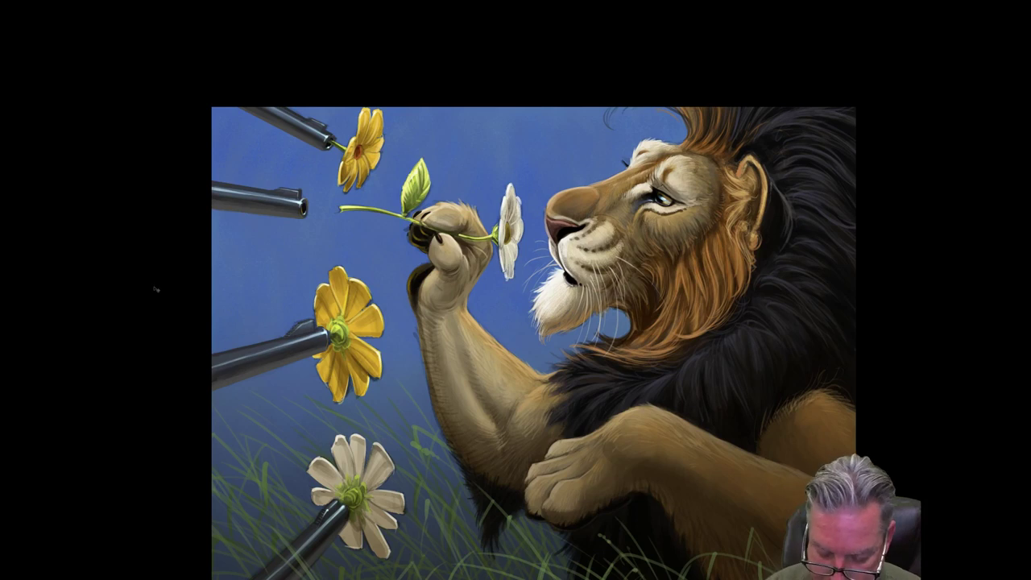
key("ctrl+minus")
key("ctrl+minus")
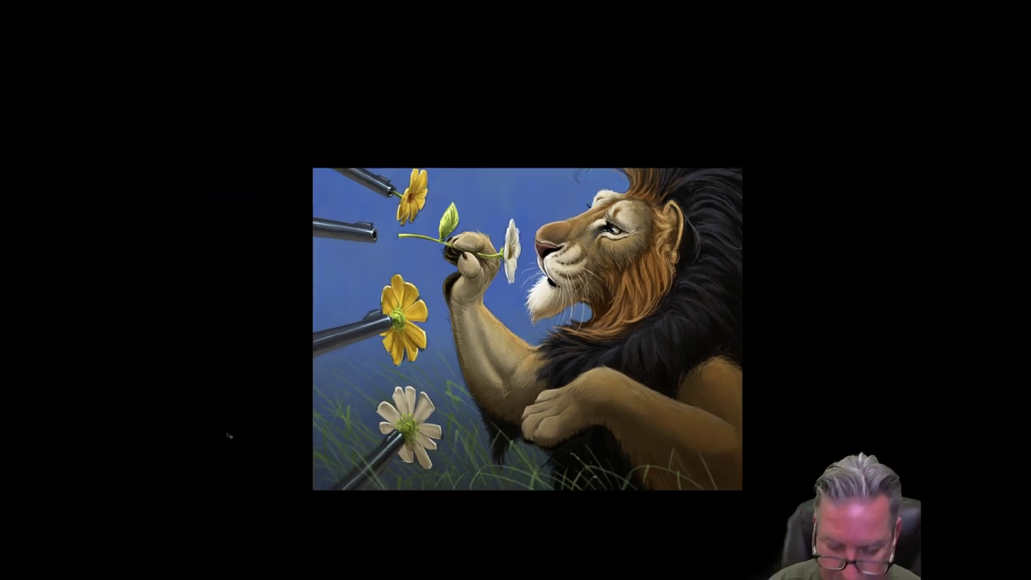
key("ctrl+plus")
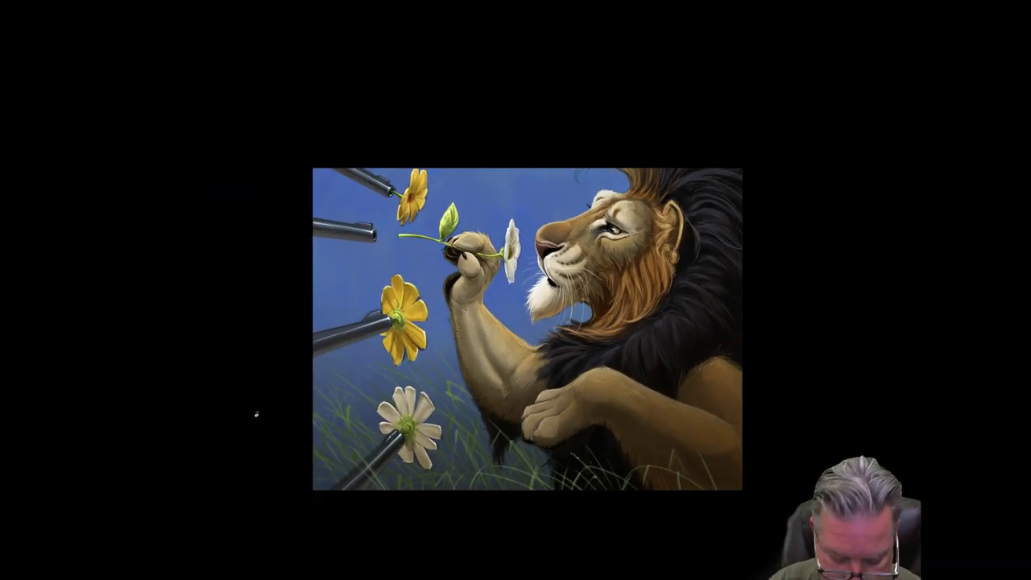
key("f")
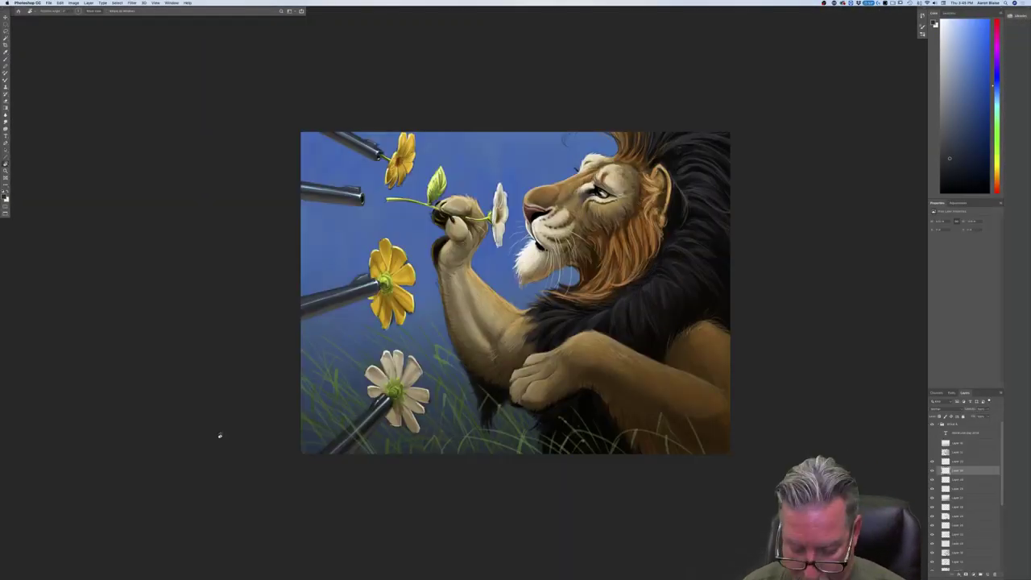
key("super+plus")
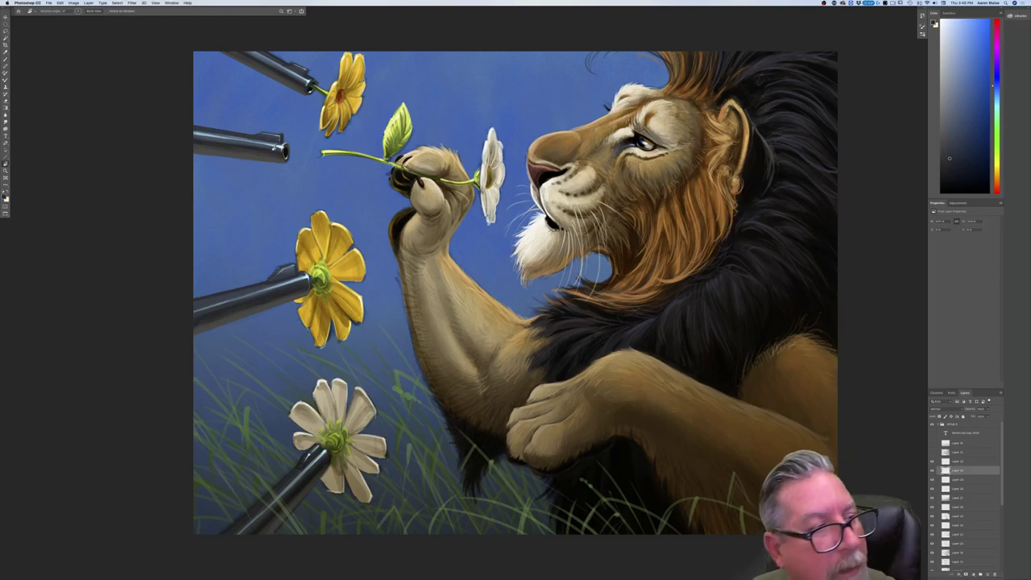
Return to the Brush tool and inspect the barrel with the white flower and the overall composition at different sizes.
left_click(6, 60)
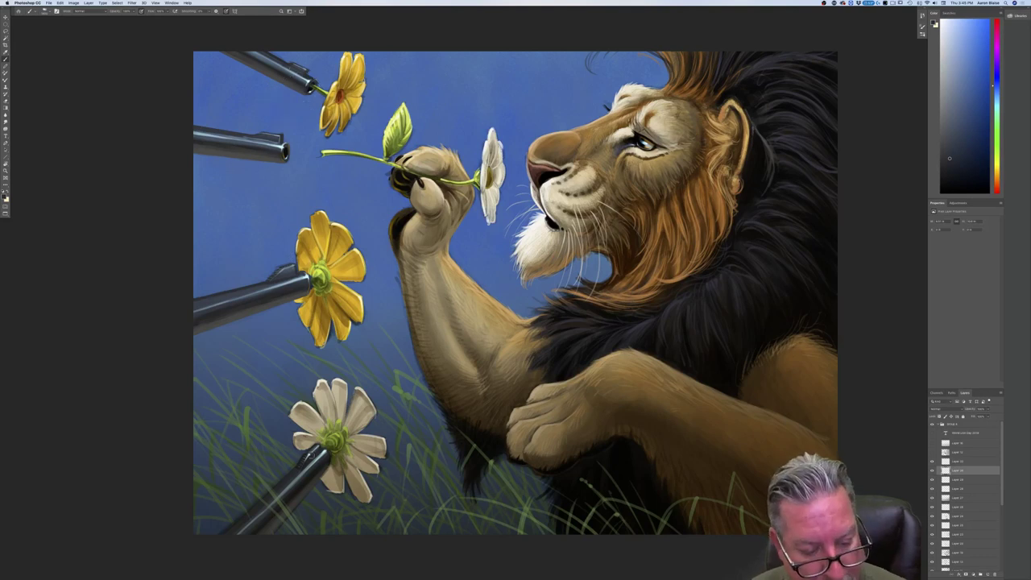
left_click_drag(311, 456, 309, 458)
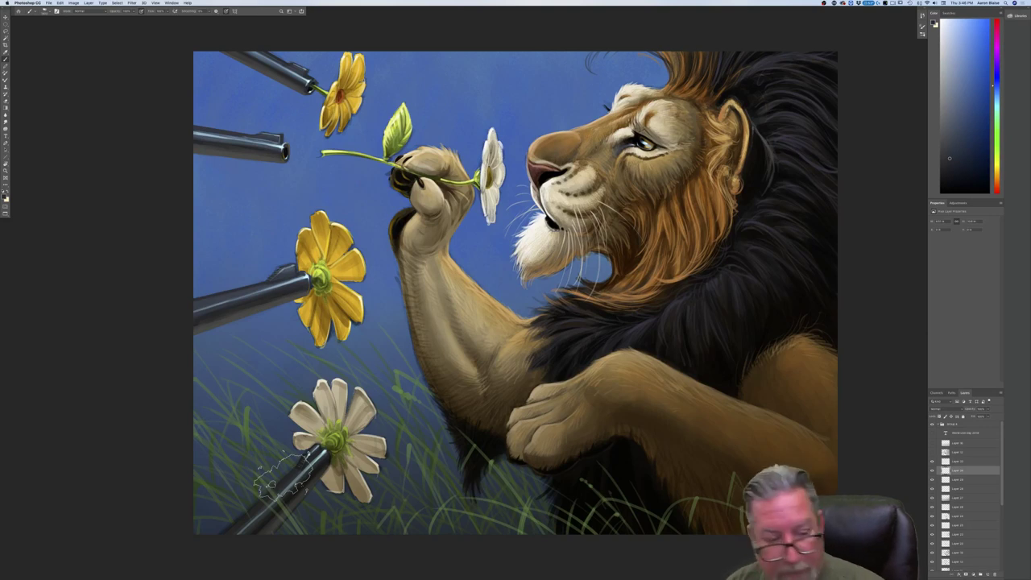
key("super+plus")
key("super+plus")
key("super+minus")
key("super+minus")
key("super+minus")
key("super+minus")
key("super+minus")
key("super+minus")
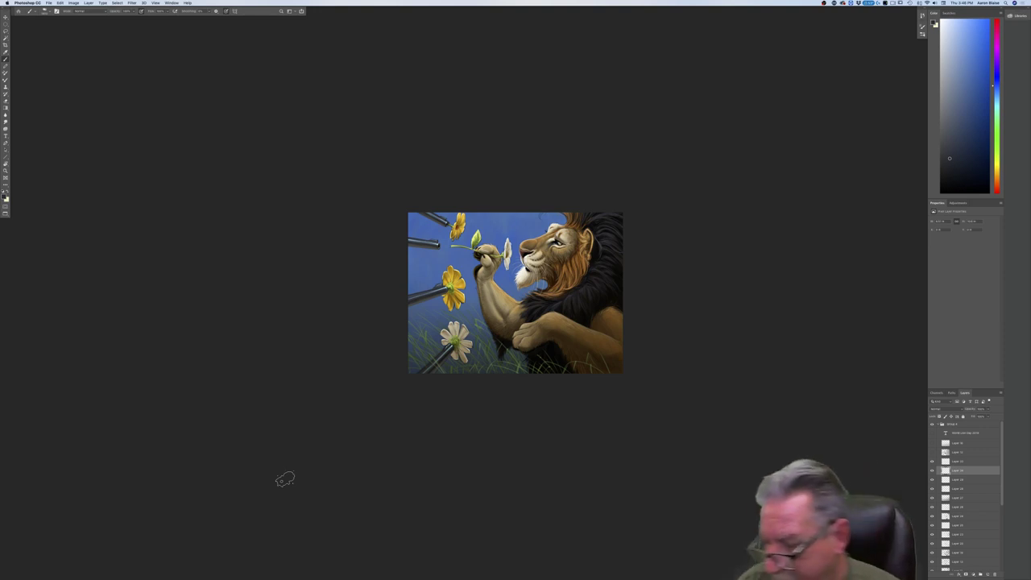
Add a new layer above the background layers, behind the lion and the barrels.
scroll(967, 492, "down", 5)
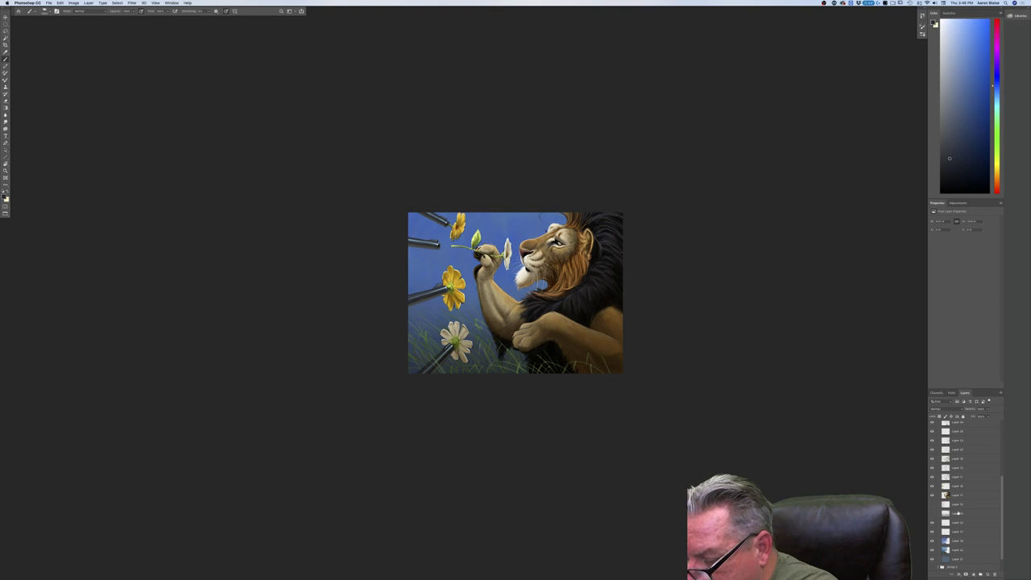
left_click(957, 524)
left_click(987, 574)
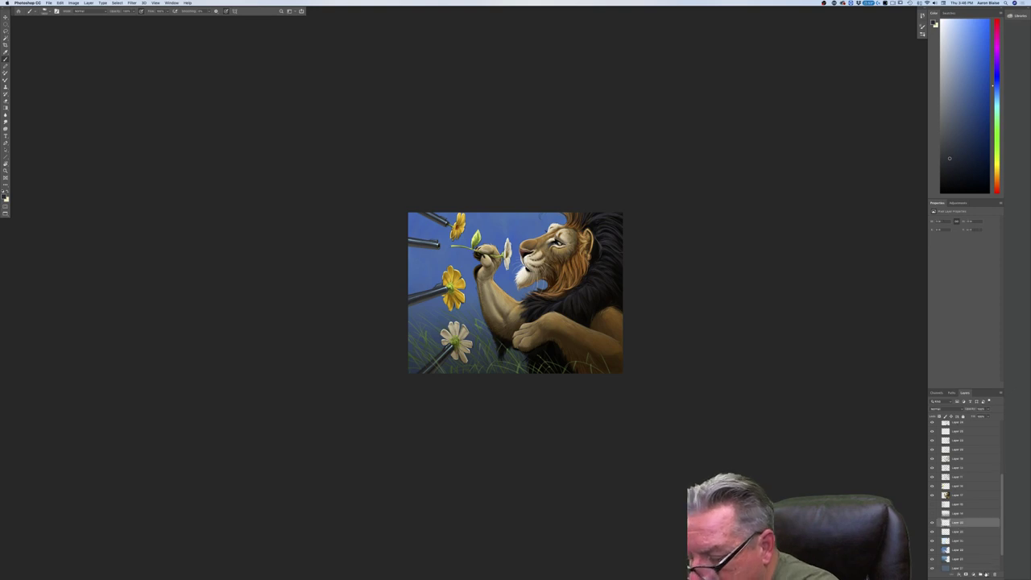
Set the foreground to a pale greyish blue and lay a gradient fading down from the upper edge of the sky.
left_click(5, 198)
left_click(492, 234)
left_click(81, 166)
left_click(178, 150)
key("g")
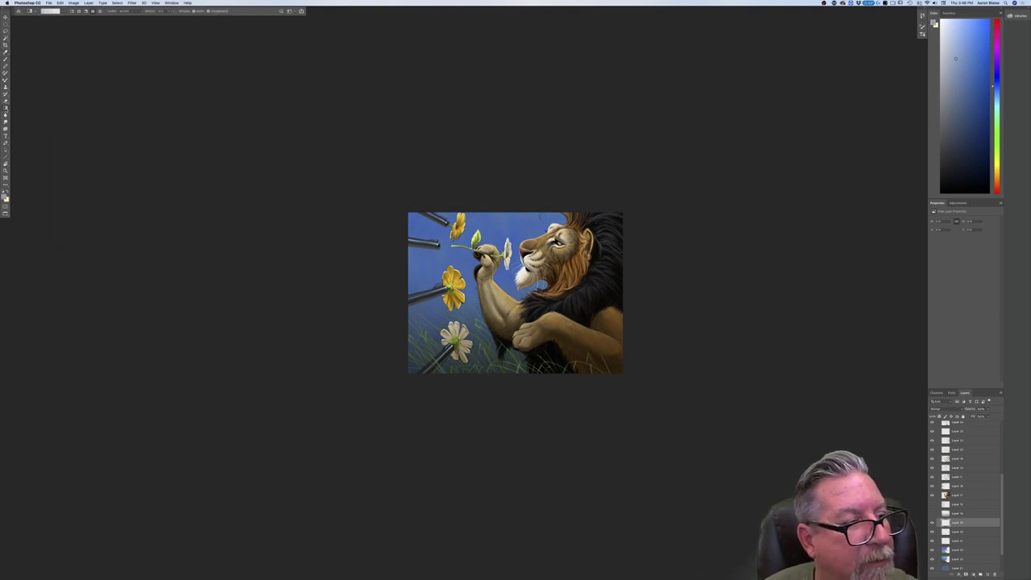
left_click_drag(482, 207, 492, 293)
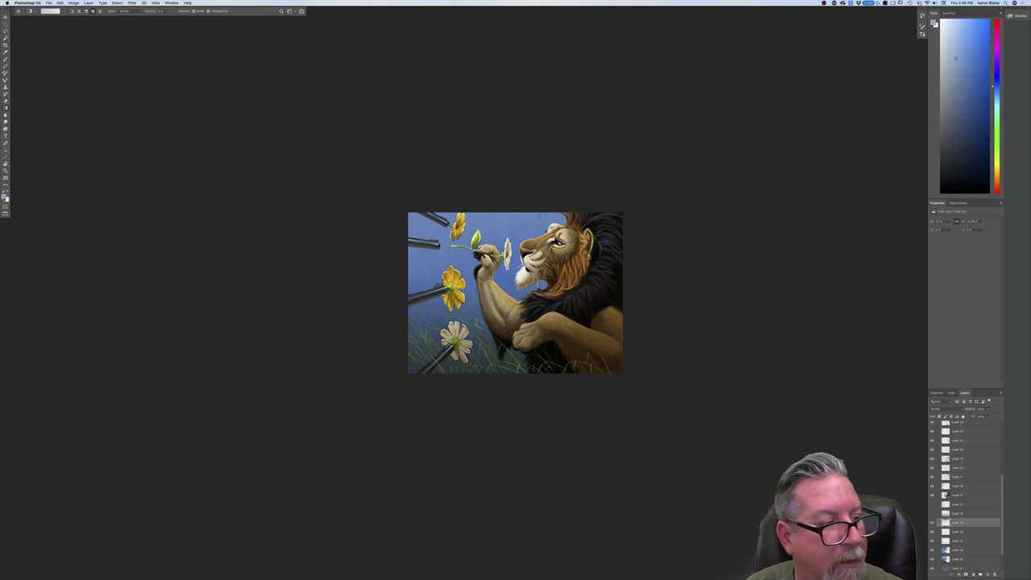
Set the foreground to a muted grey-brown and lay a gradient rising from the lower edge of the background behind the lion.
left_click(4, 197)
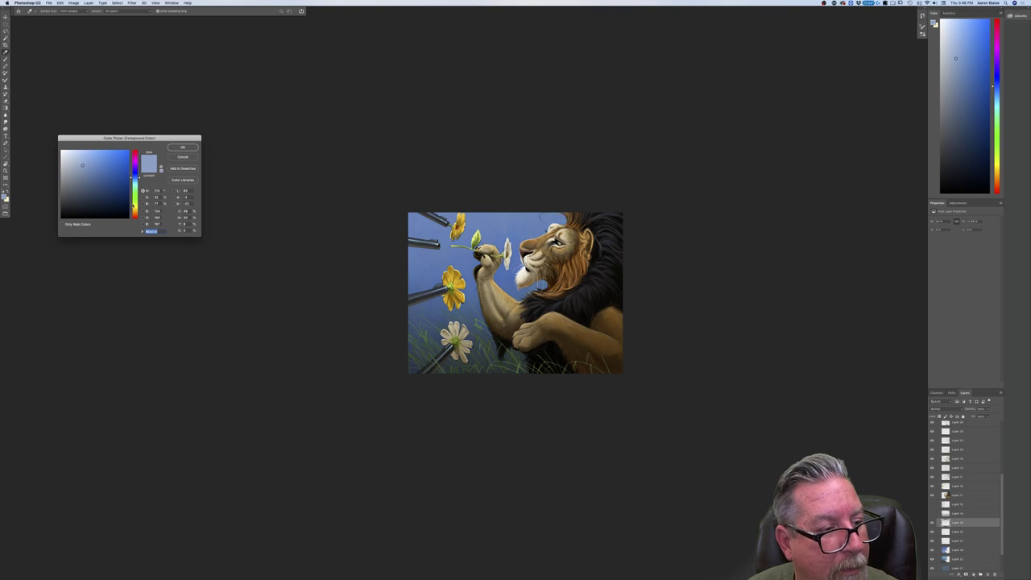
left_click(133, 205)
left_click(136, 211)
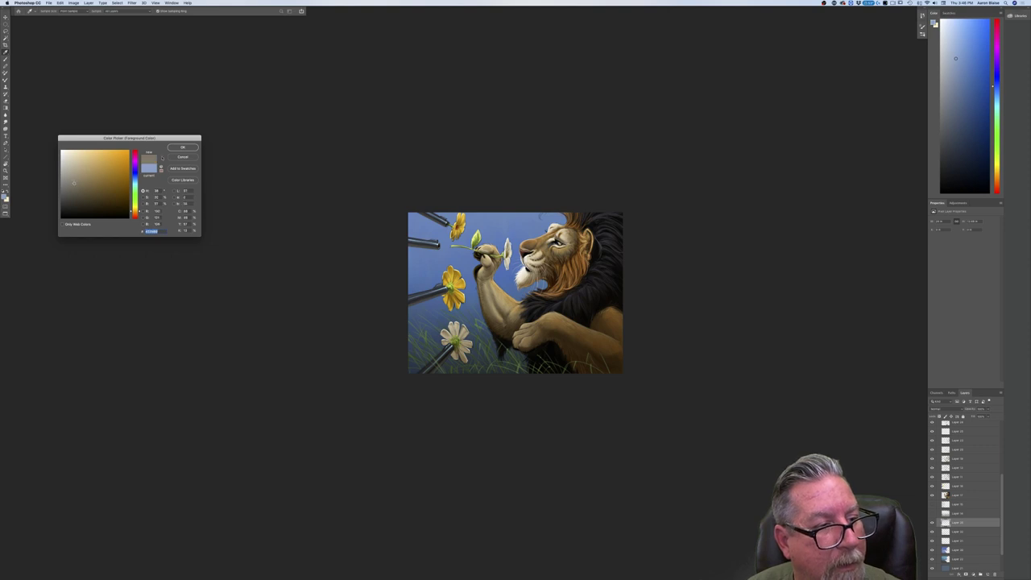
left_click(183, 147)
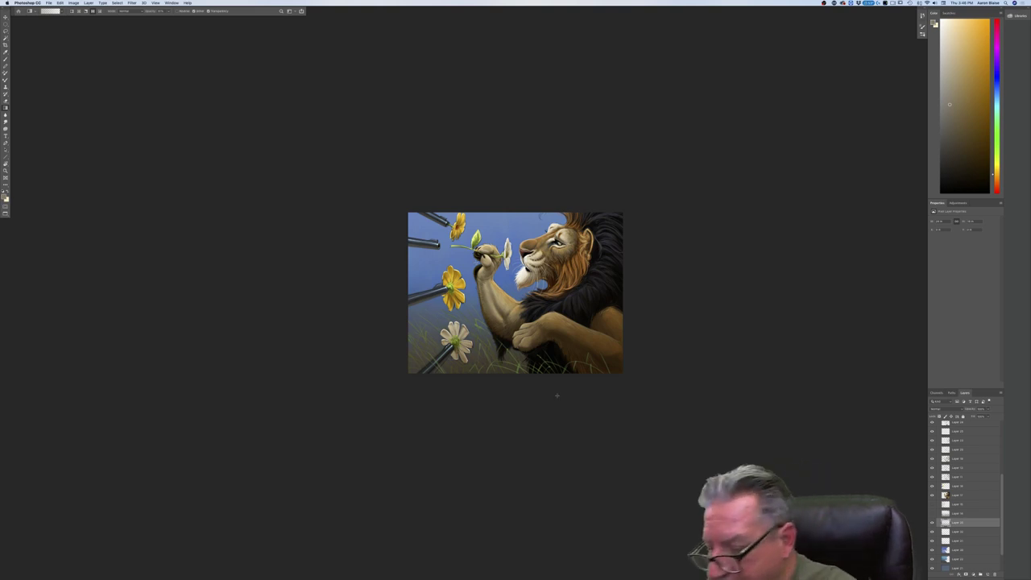
On a new layer above the lion, lay a subtle grey-brown gradient rising from the lower edge and change the layer's blending mode.
left_click_drag(1001, 480, 994, 405)
left_click(967, 461)
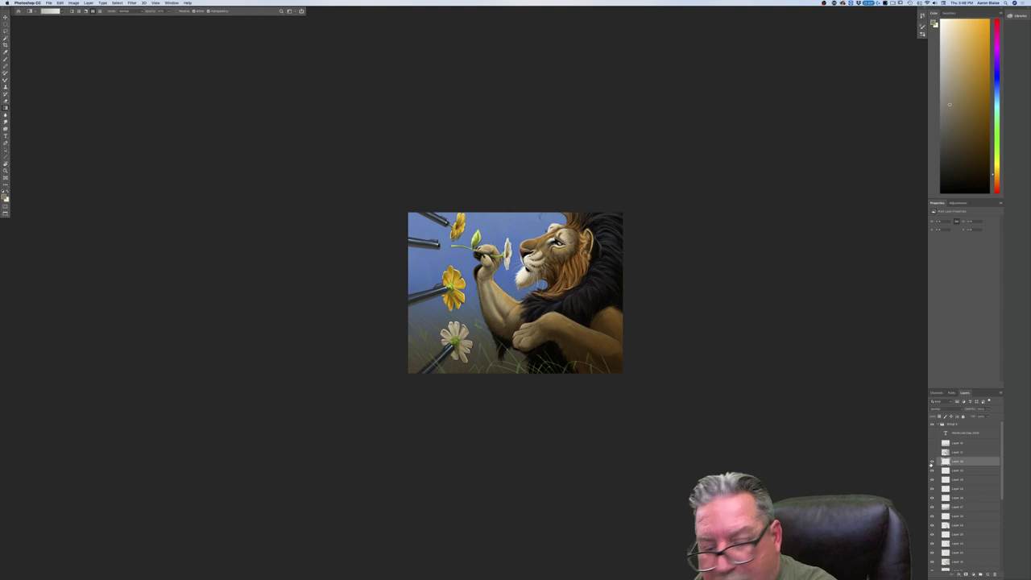
left_click_drag(576, 381, 549, 295)
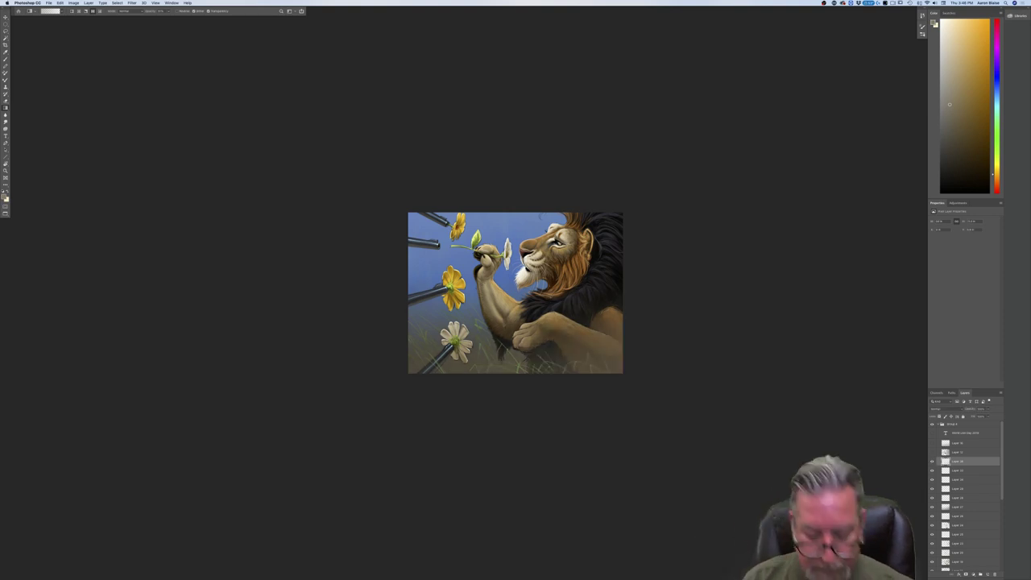
key("ctrl+z")
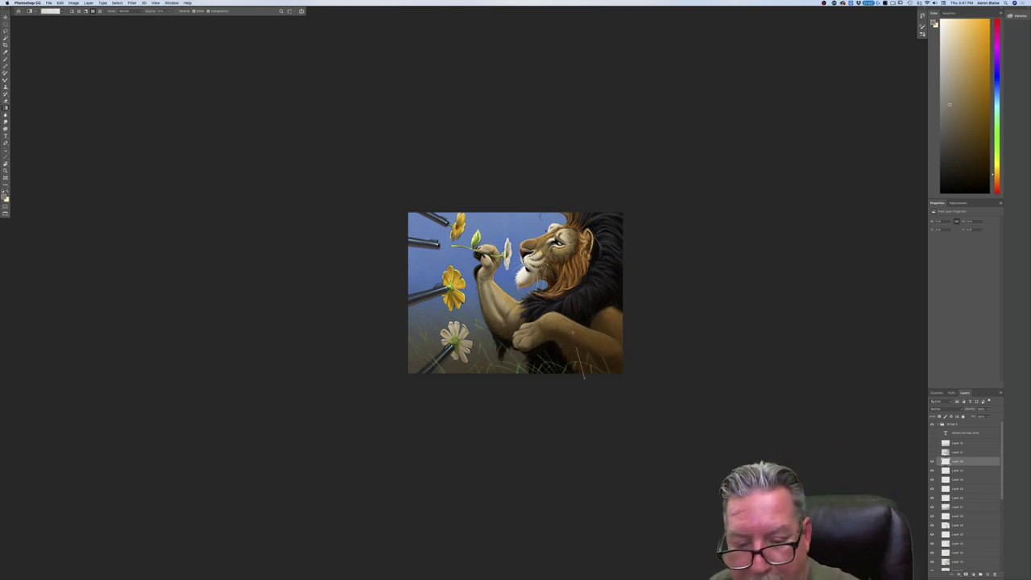
key("ctrl+z")
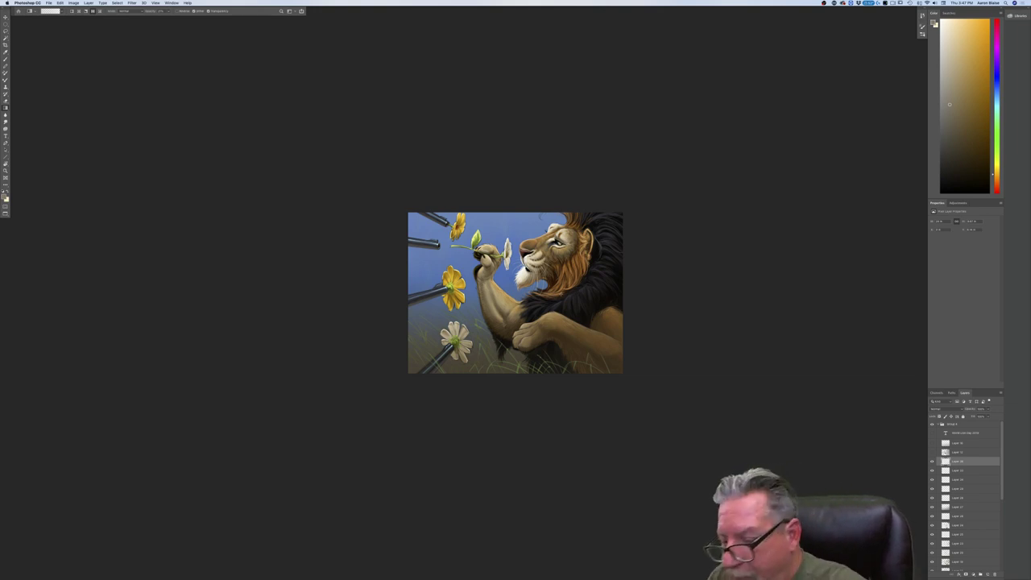
left_click(944, 409)
left_click(931, 466)
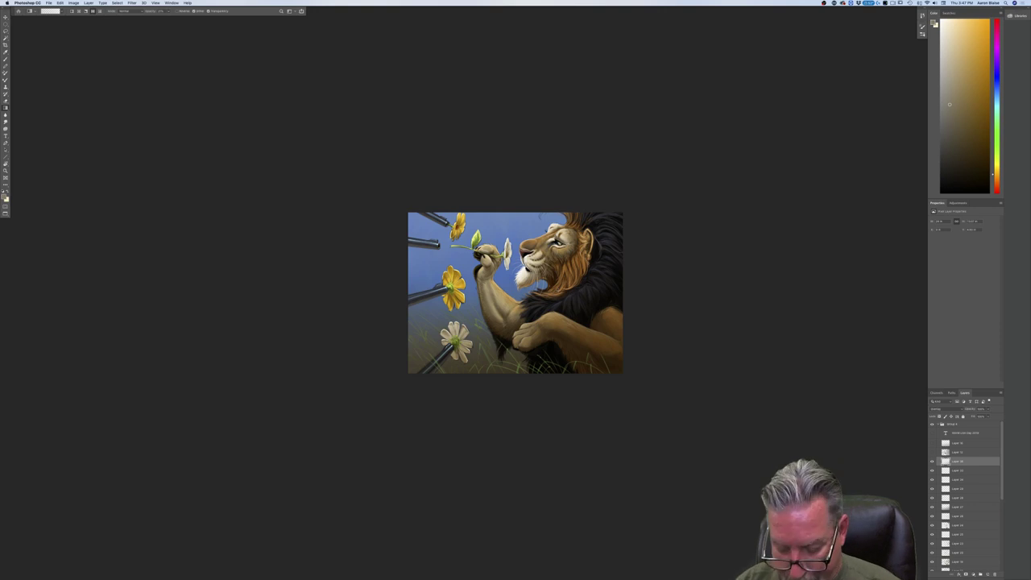
Add another new layer above the painting and set the foreground to a light warm tan.
key("super+equal")
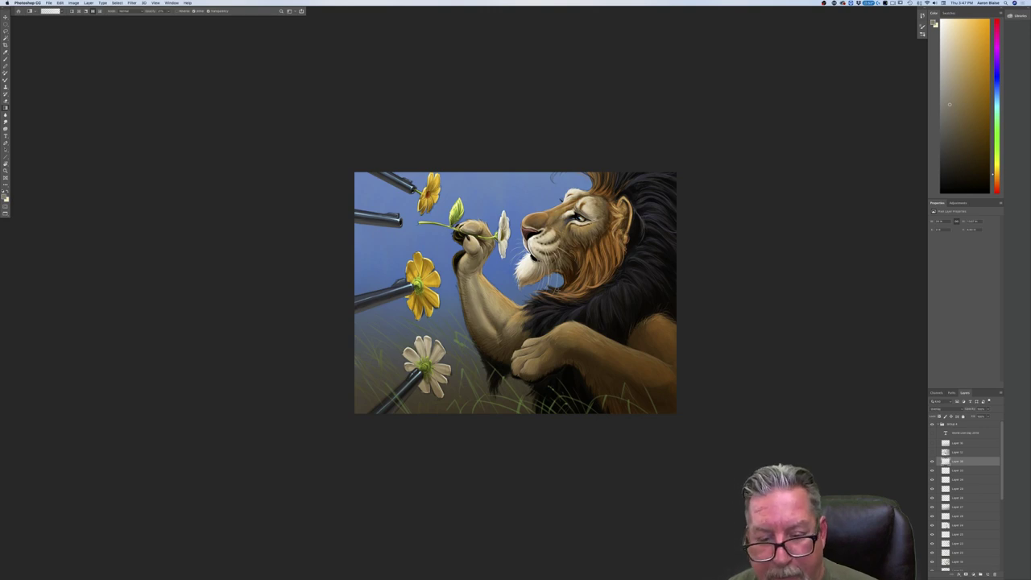
left_click(988, 574)
left_click(4, 197)
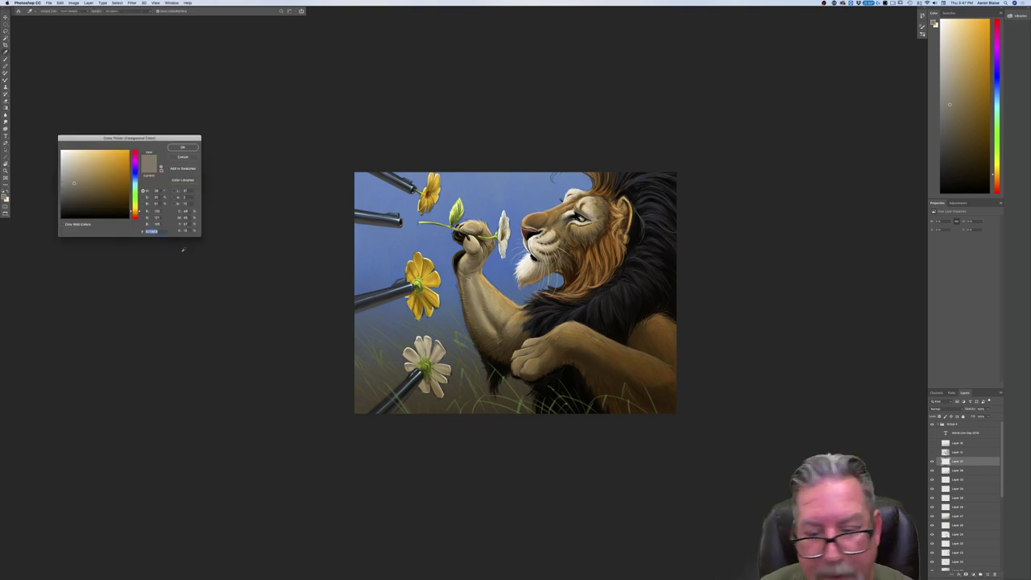
left_click(95, 173)
left_click(88, 159)
left_click(183, 148)
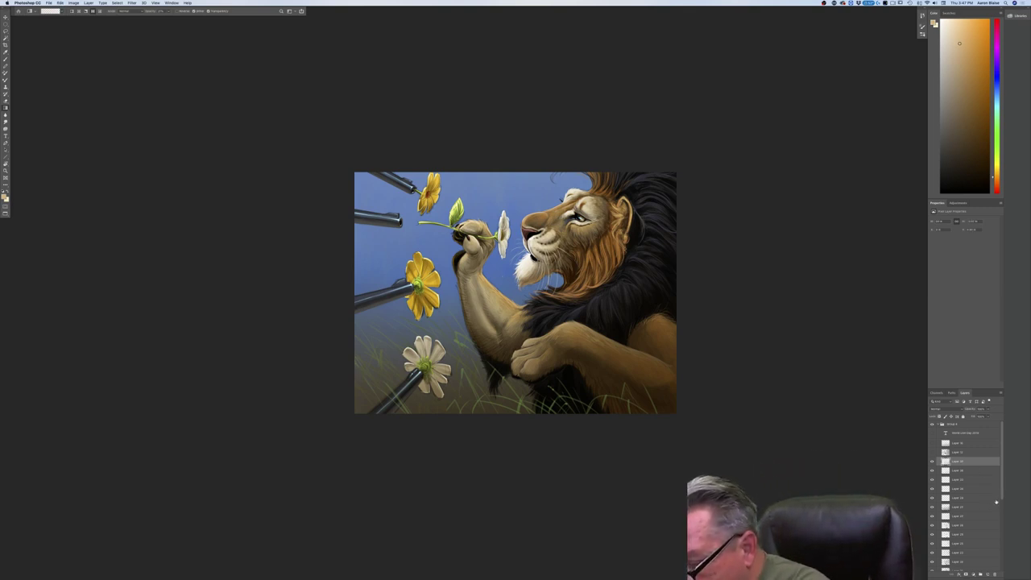
Group all the painting layers, from the uppermost gradient layer down to the lowest background layer.
scroll(993, 503, "down", 10)
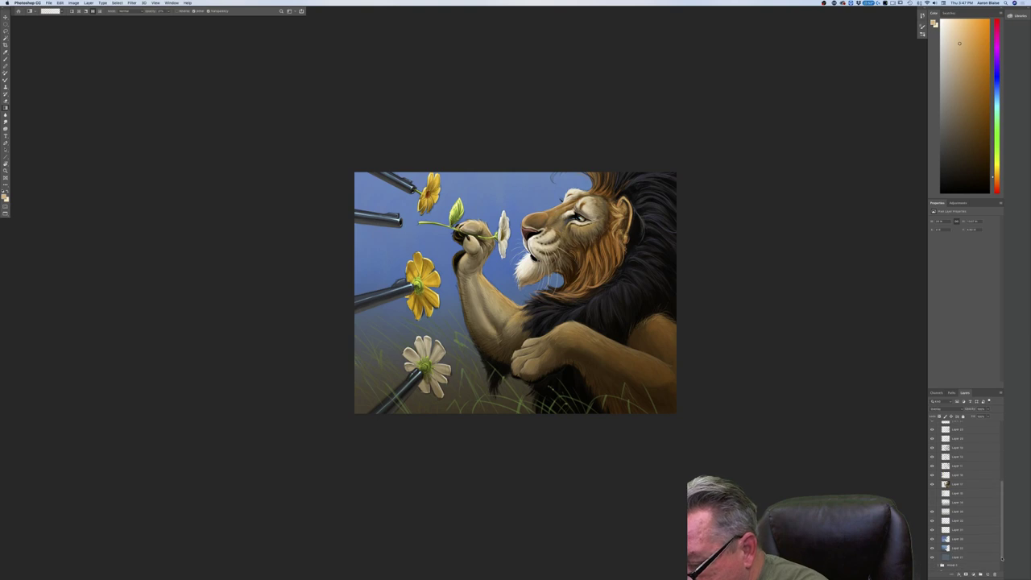
left_click(969, 558, "shift")
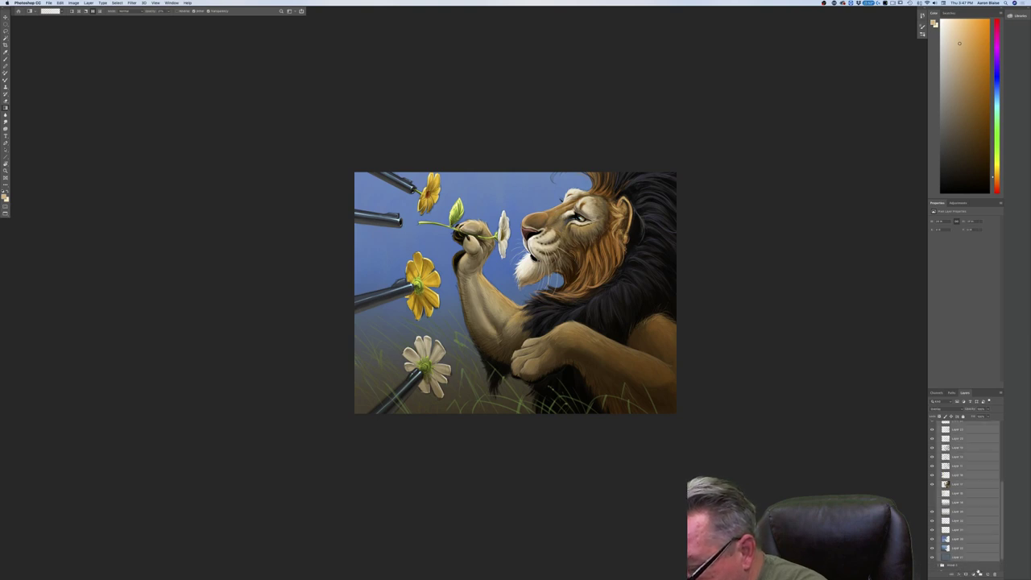
left_click(978, 573)
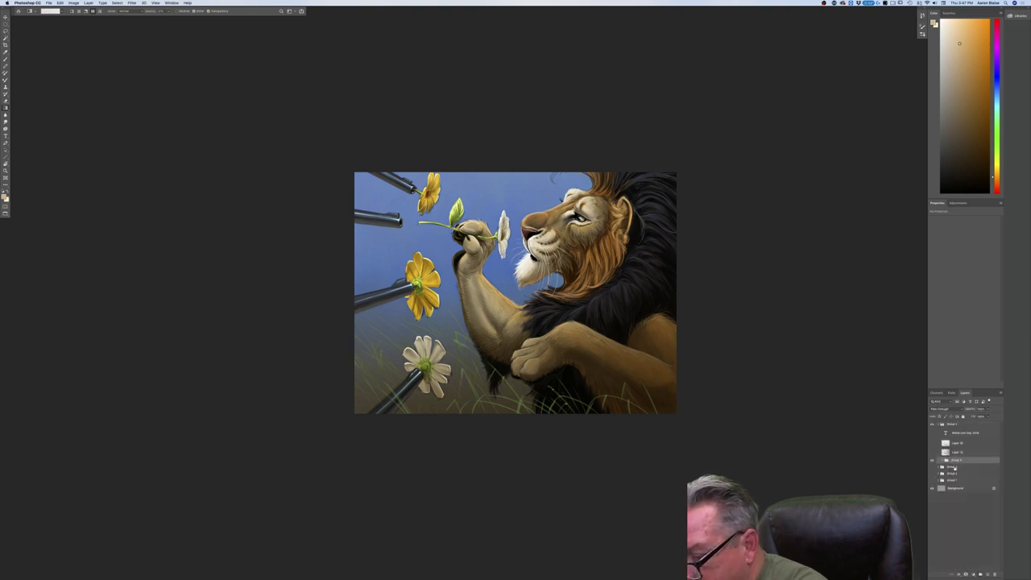
Duplicate the painting's group and merge the copy into a single layer.
key("super+j")
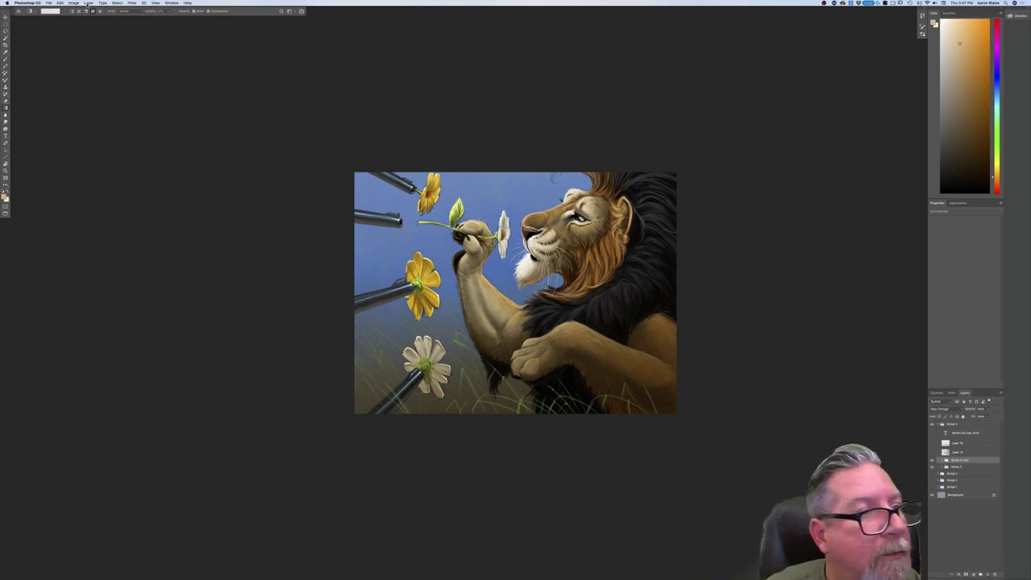
left_click(84, 3)
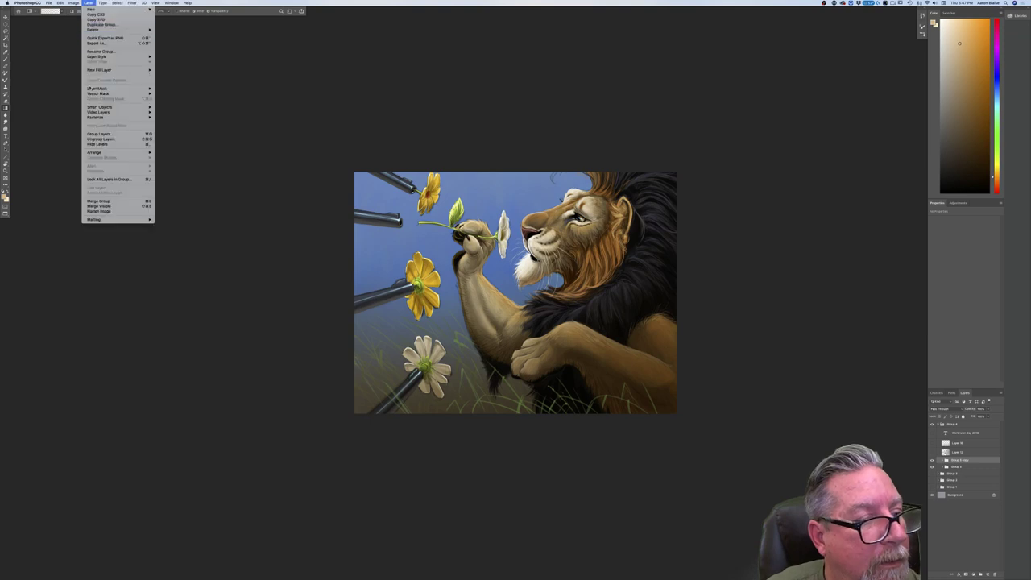
left_click(98, 202)
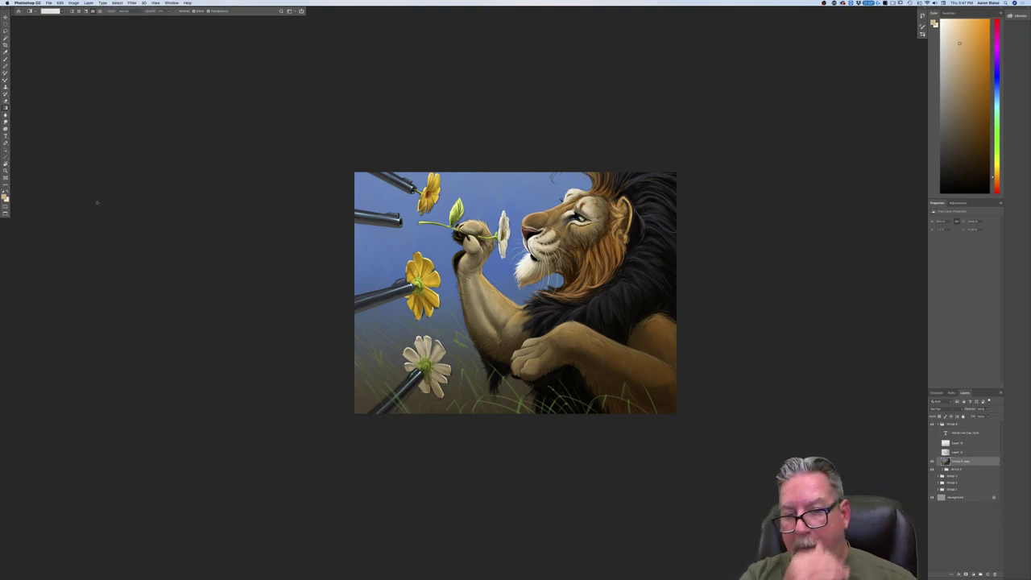
Switch to the Smudge tool for the merged copy and check its brush presets.
key("super+equal")
key("super+equal")
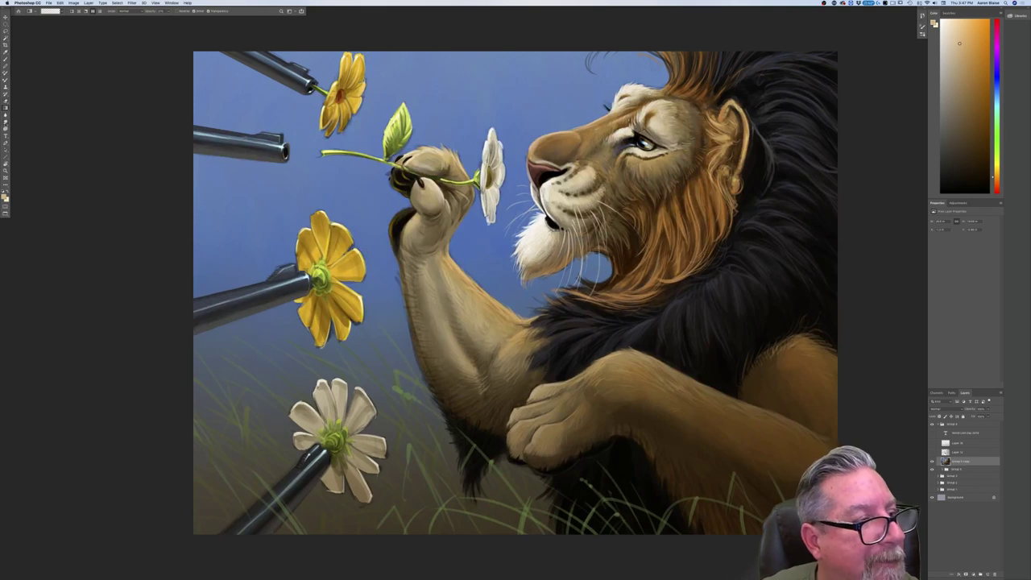
left_click(6, 122)
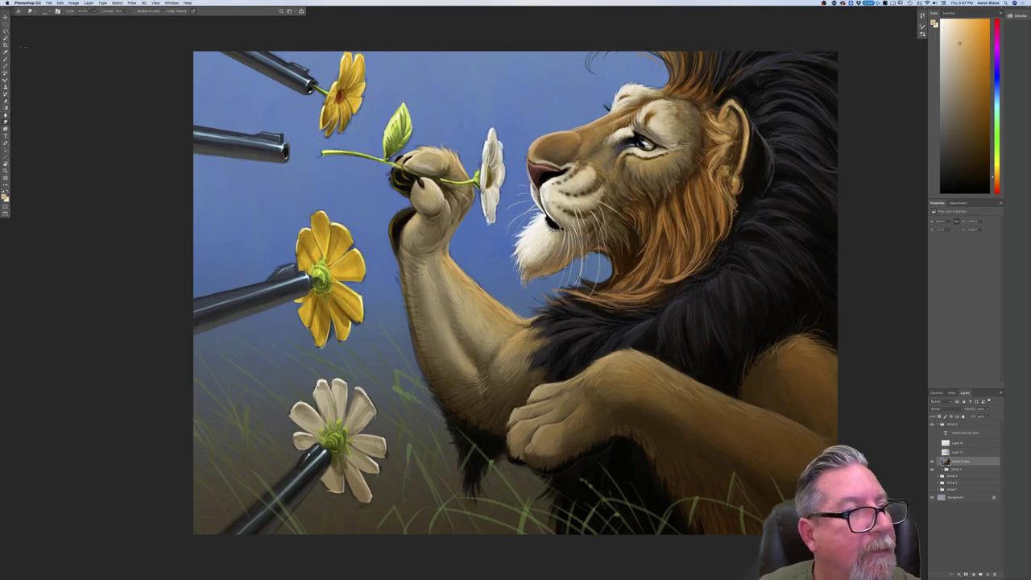
left_click(30, 11)
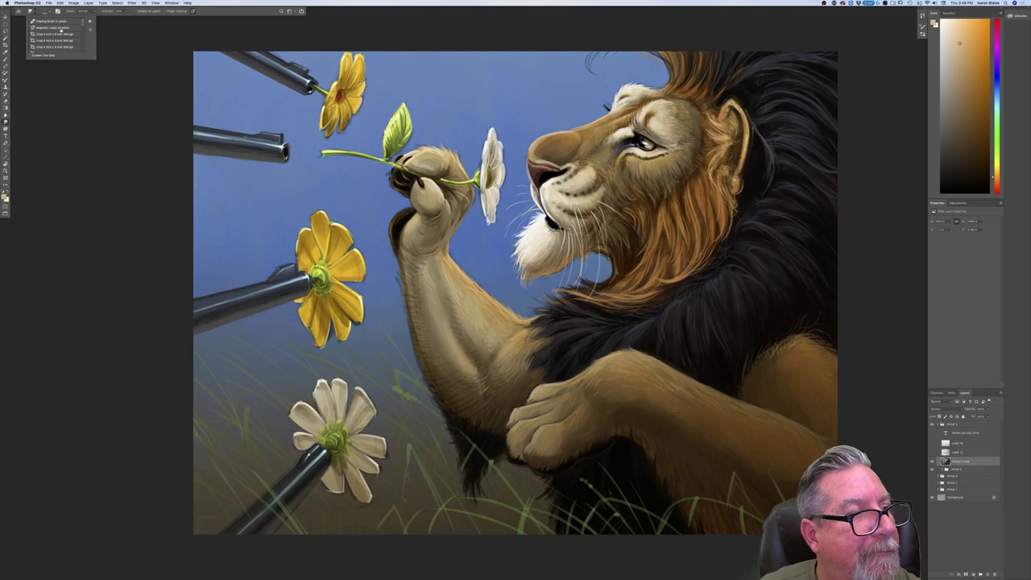
left_click(39, 12)
left_click(39, 13)
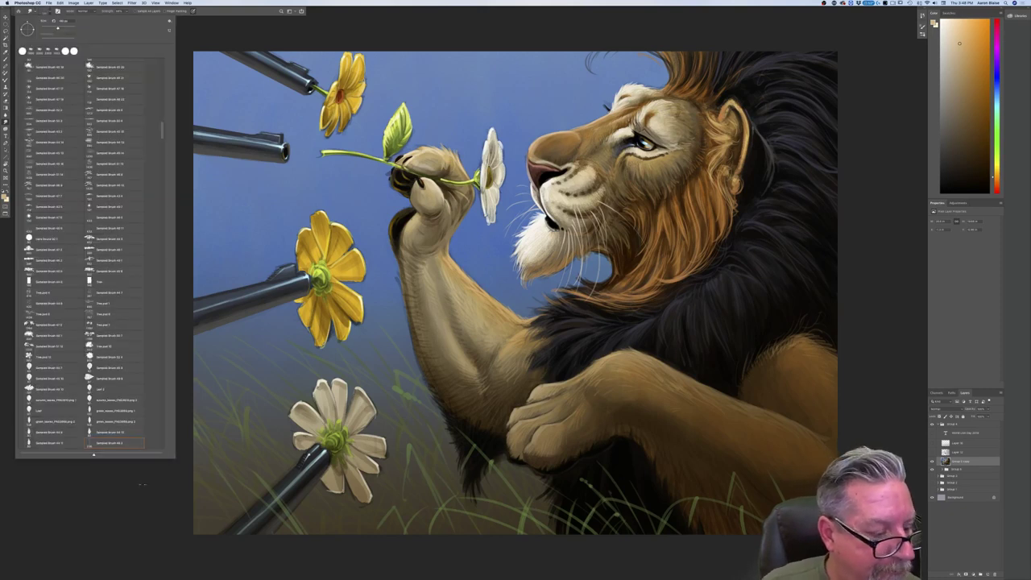
left_click(142, 485)
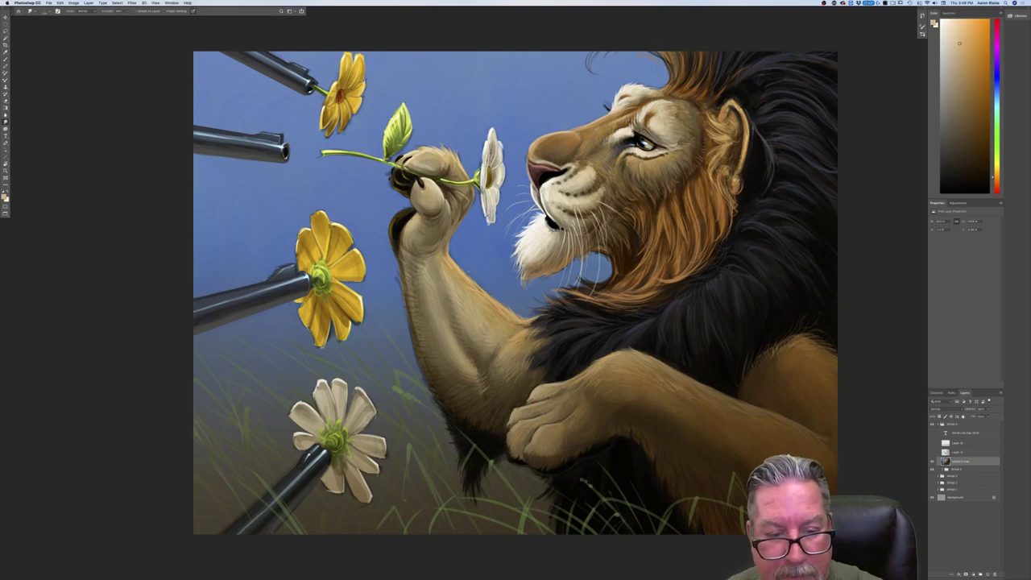
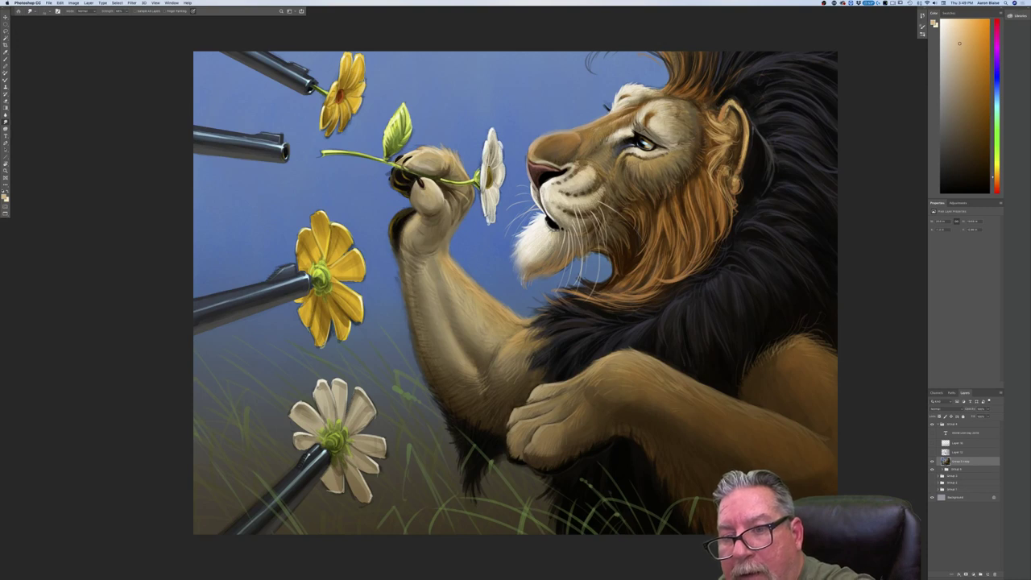
Examine the edges on the merged copy of the lion painting, both up close and with the whole image in view.
left_click_drag(99, 412, 2, 405)
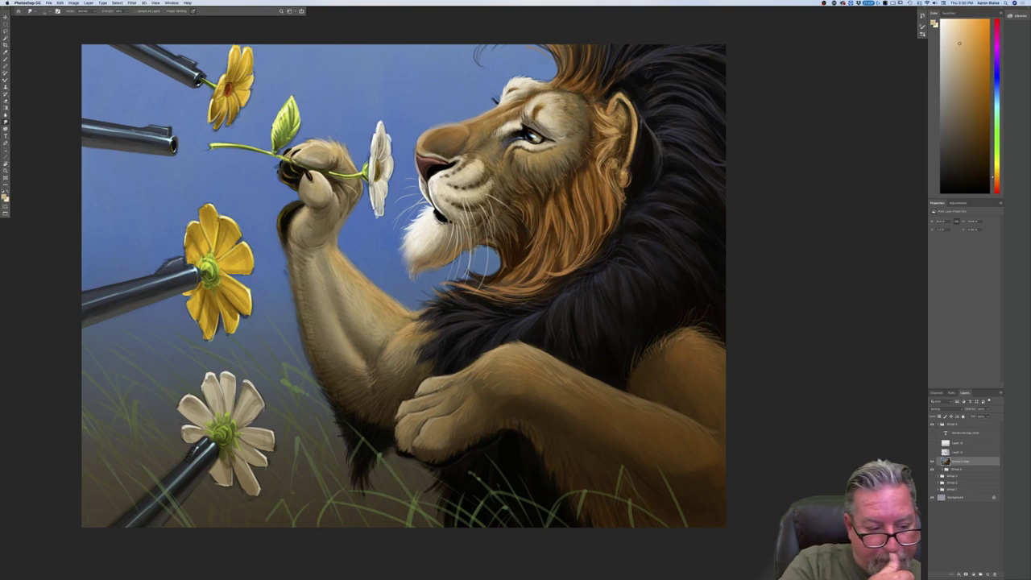
key("super+minus")
key("super+minus")
key("super+minus")
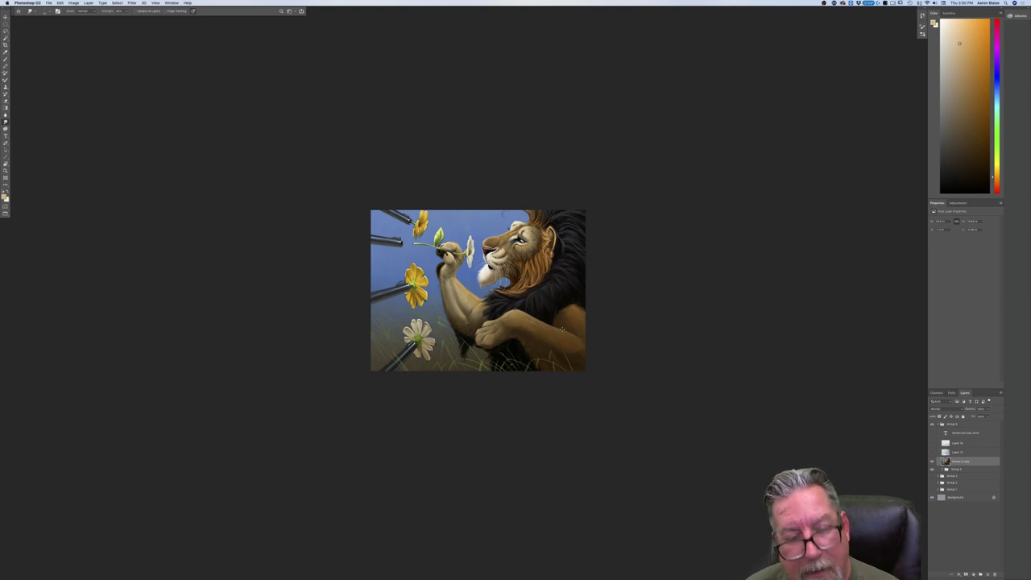
key("super+plus")
key("super+plus")
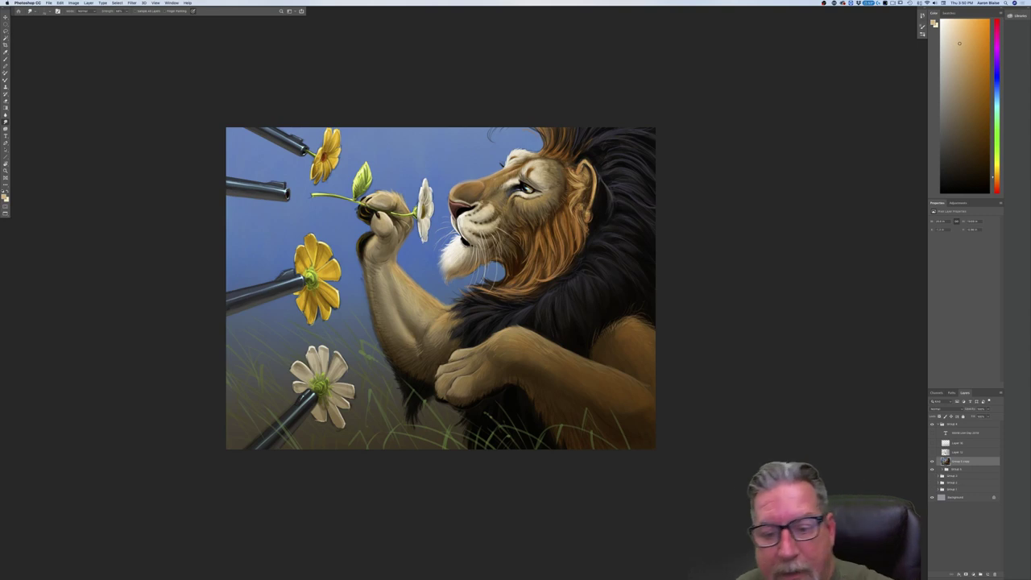
key("super+plus")
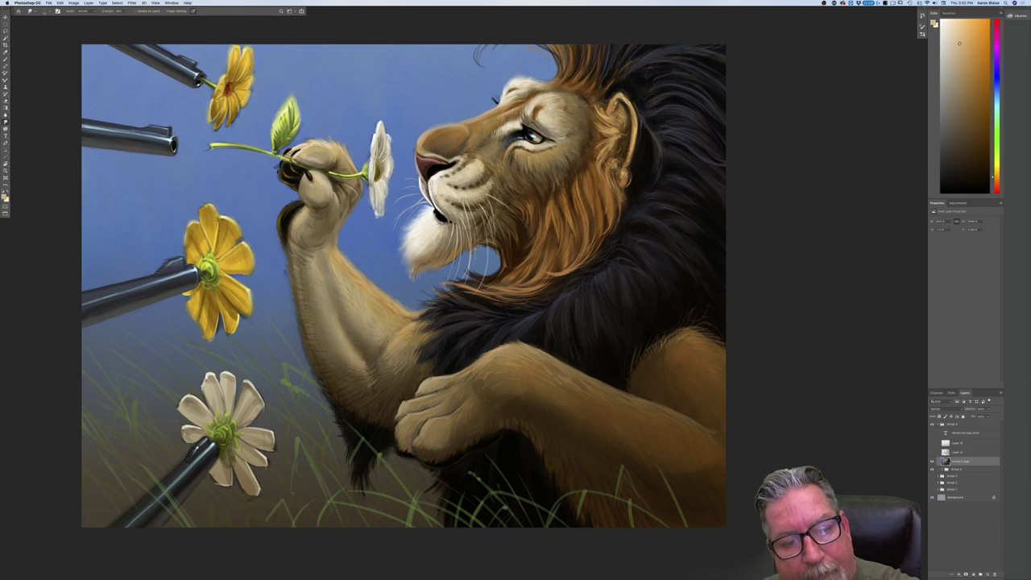
key("super+minus")
key("super+minus")
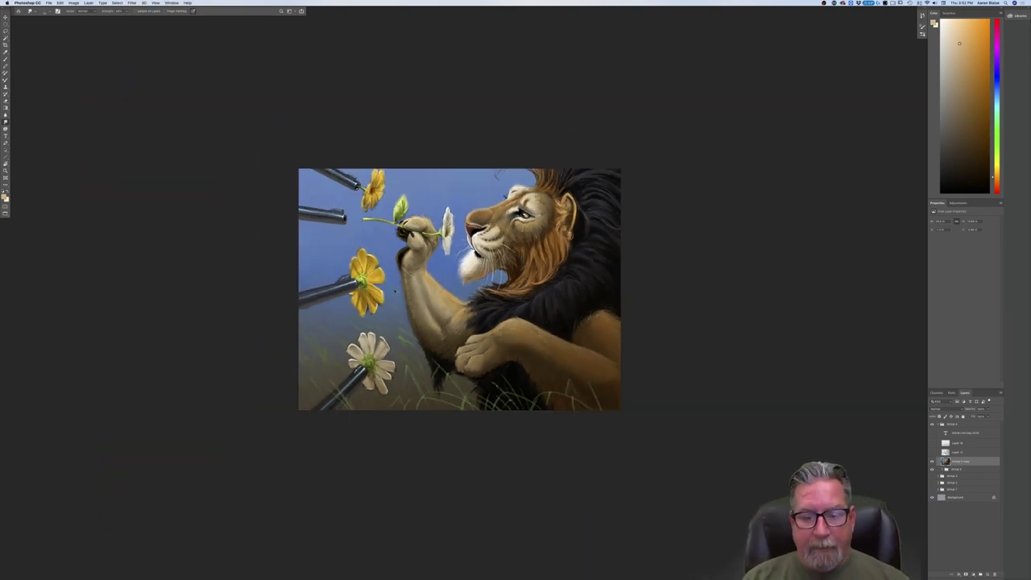
key("super+plus")
key("super+plus")
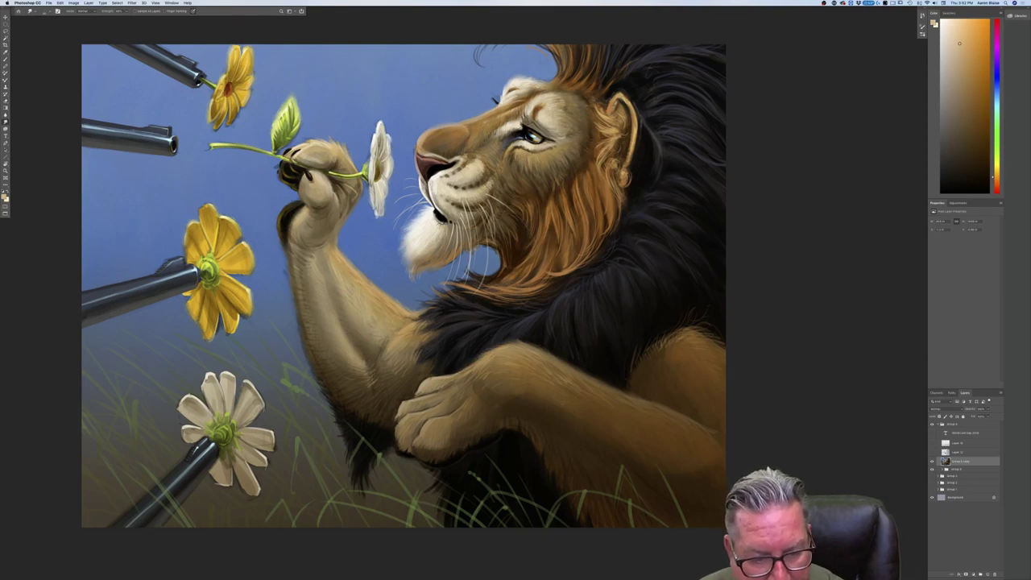
key("super+plus")
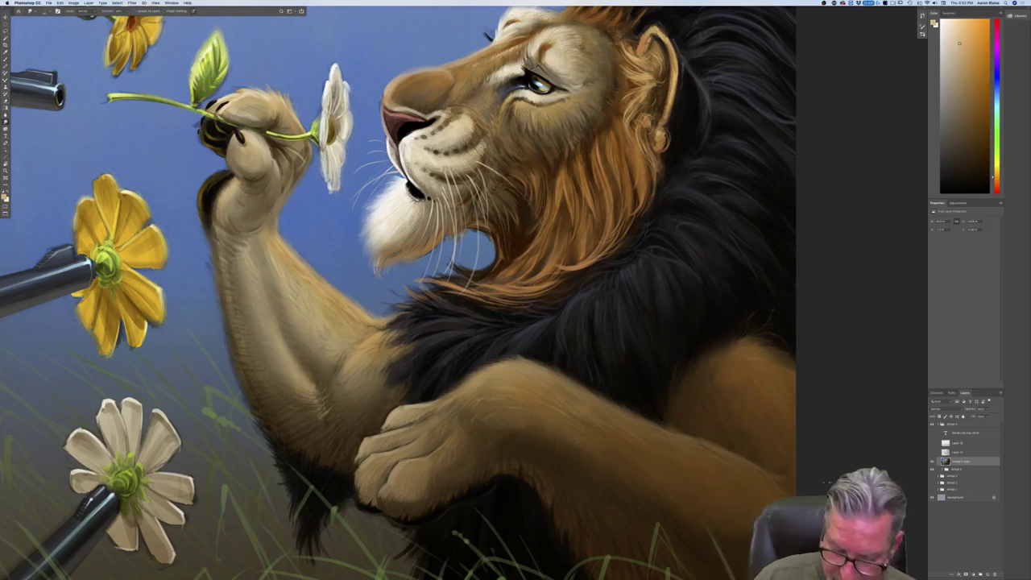
key("super+0")
key("super+minus")
key("super+minus")
key("super+plus")
key("super+plus")
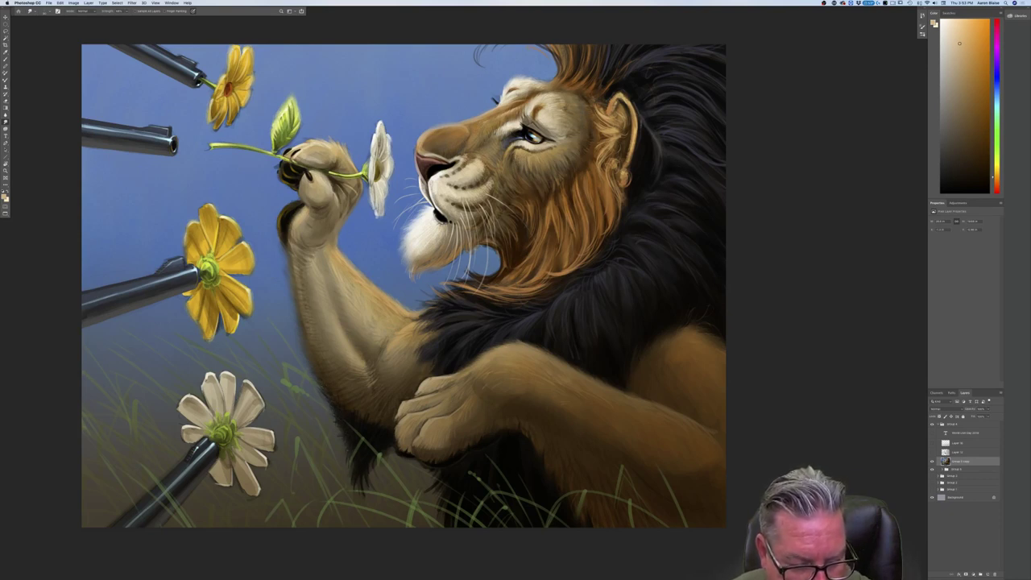
key("super+minus")
key("super+minus")
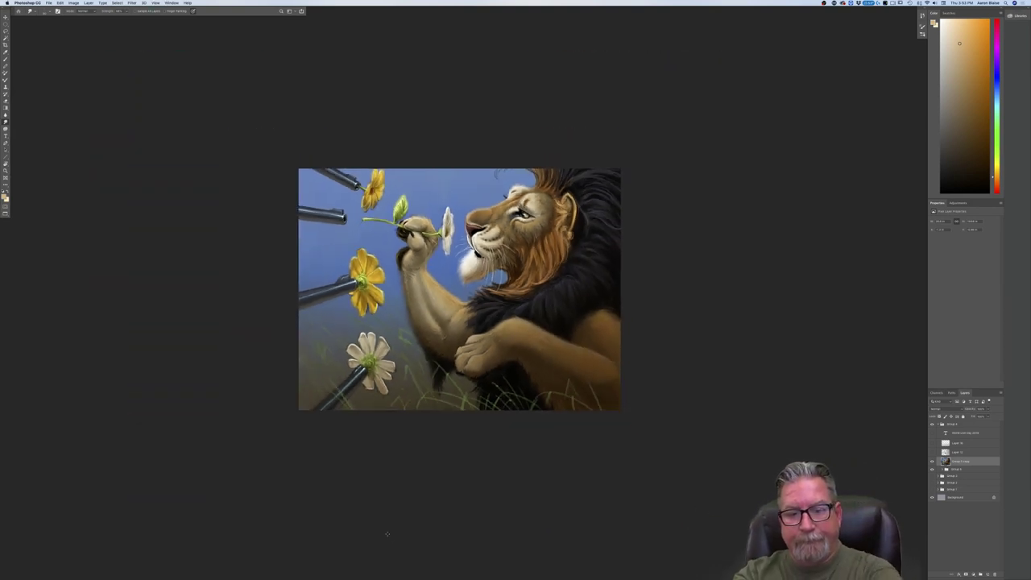
key("super+plus")
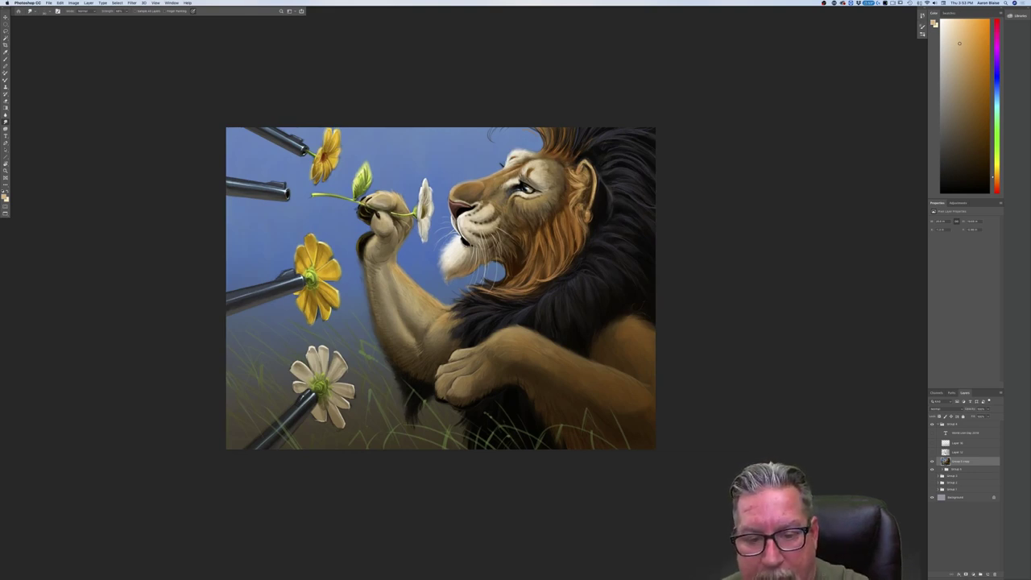
key("super+plus")
key("super+plus")
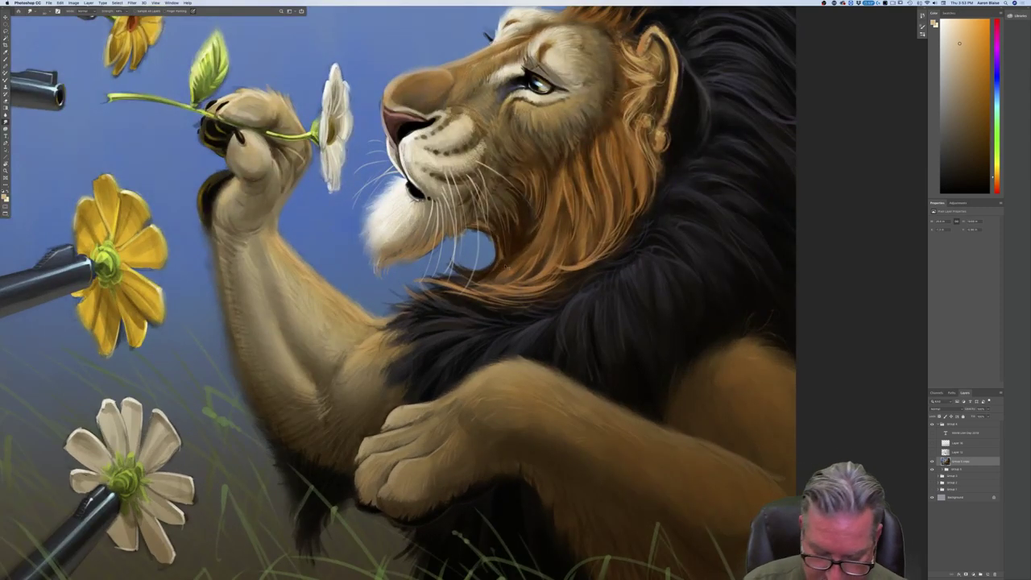
key("super+minus")
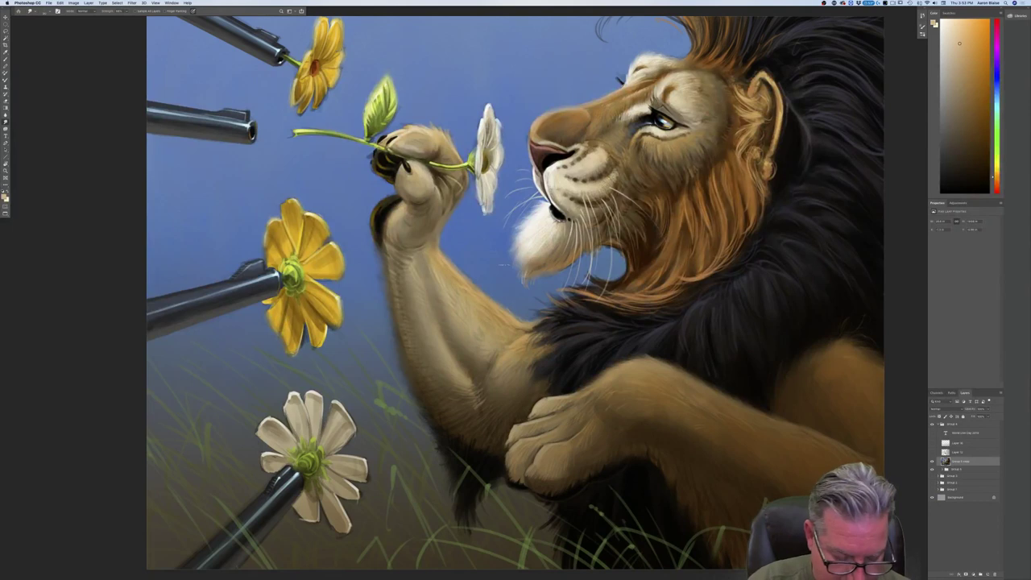
Review the overall composition at several magnifications with the surrounding interface hidden, then bring the interface back.
key("Tab")
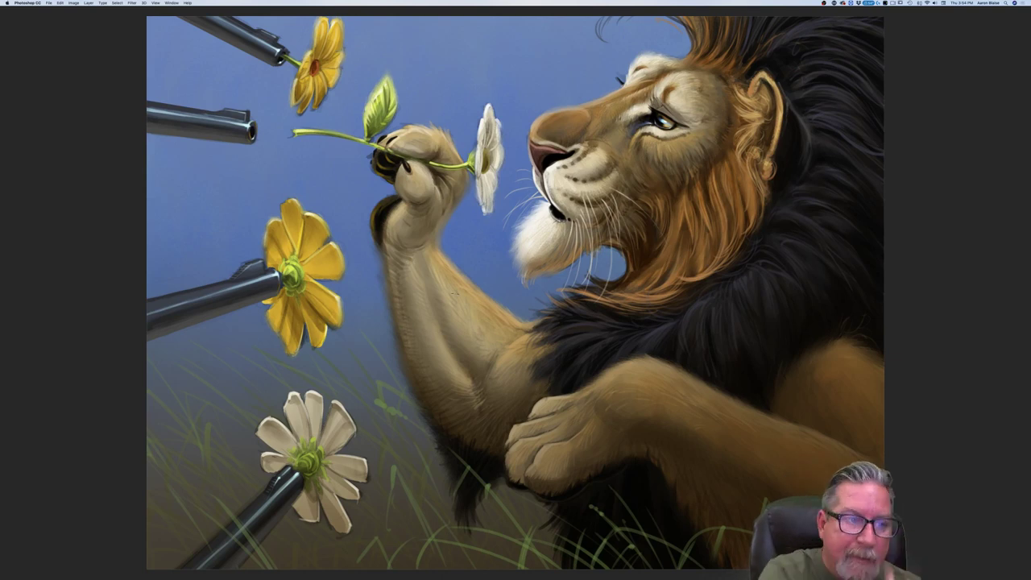
key("super+minus")
key("super+minus")
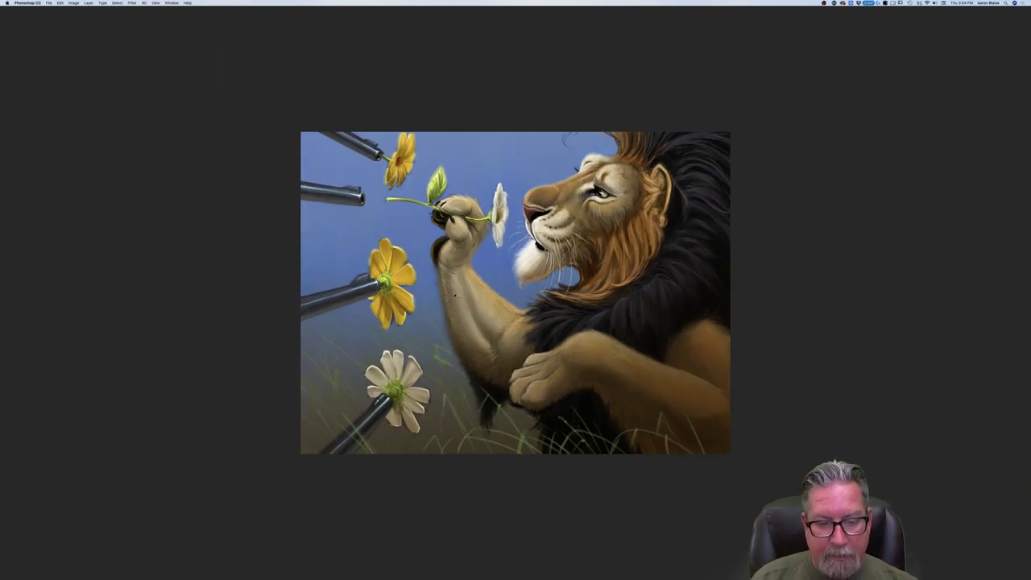
key("super+minus")
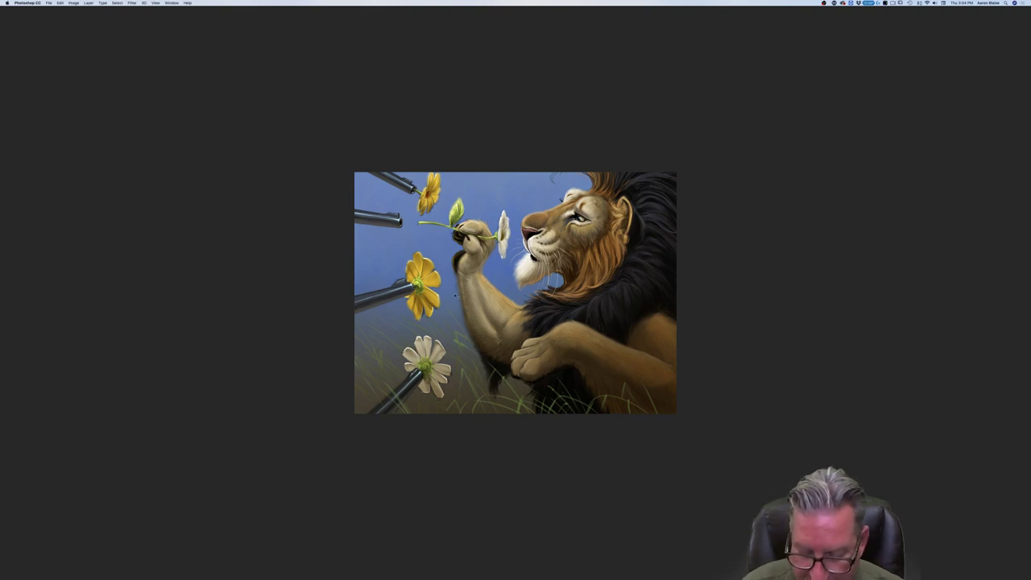
key("super+plus")
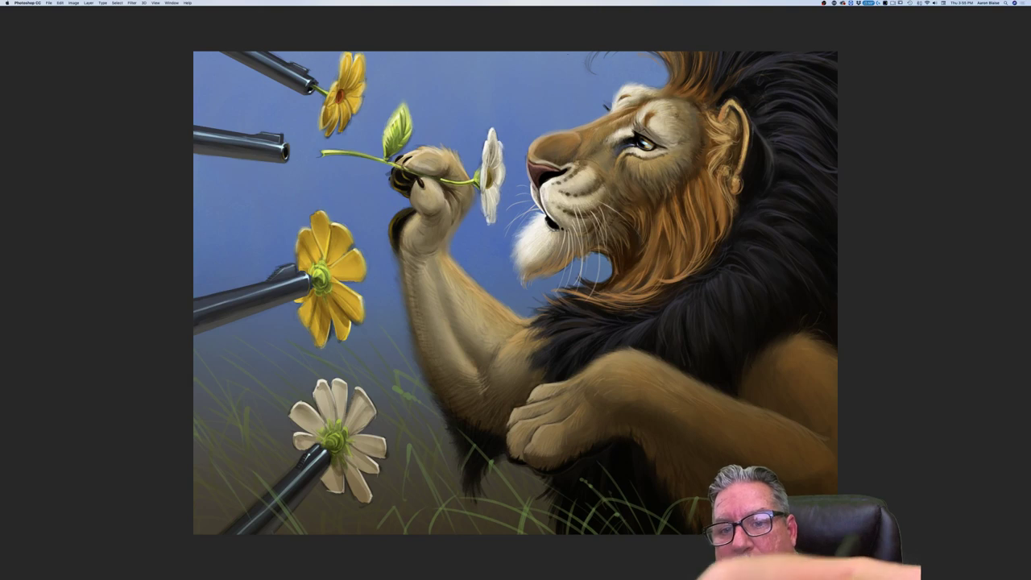
key("super+minus")
key("super+minus")
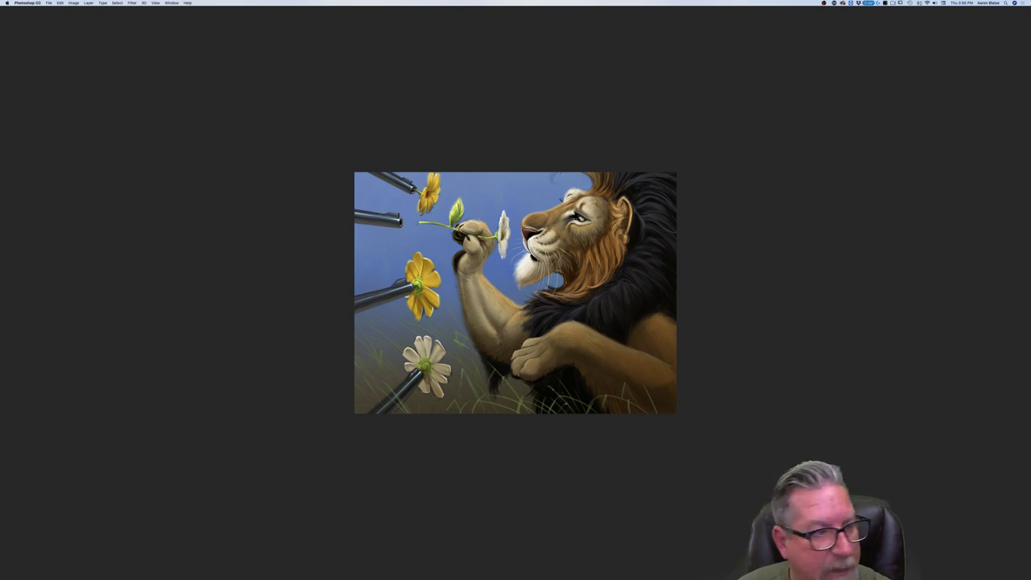
key("Tab")
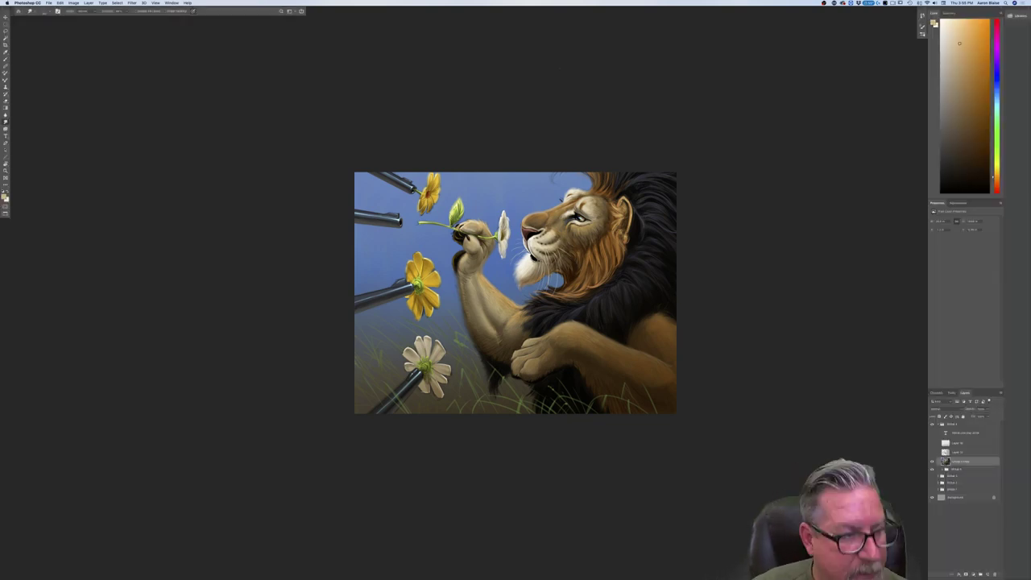
Set the foreground to a muted grey-brown and add a new Multiply layer above the merged copy.
left_click(4, 196)
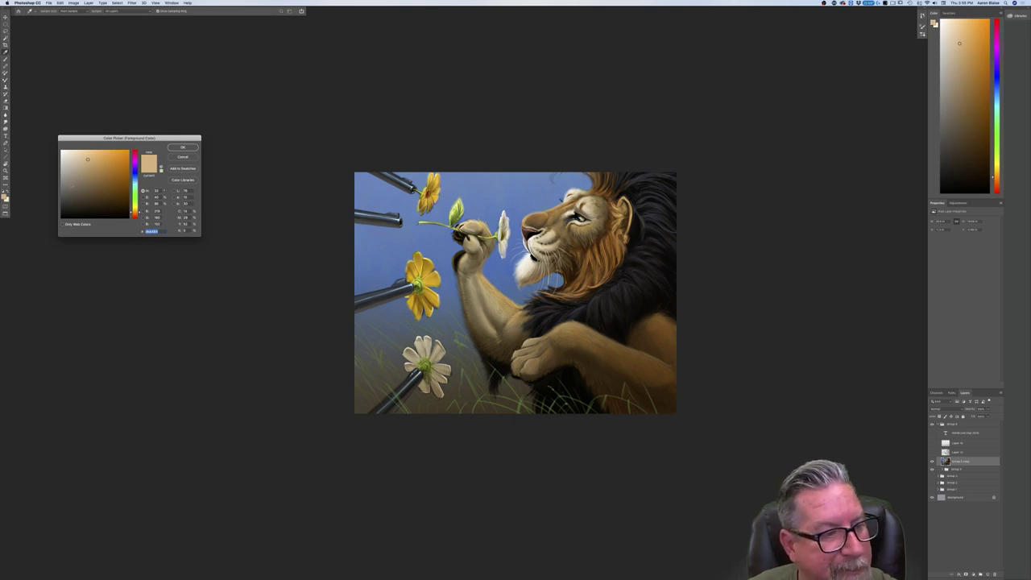
left_click(73, 190)
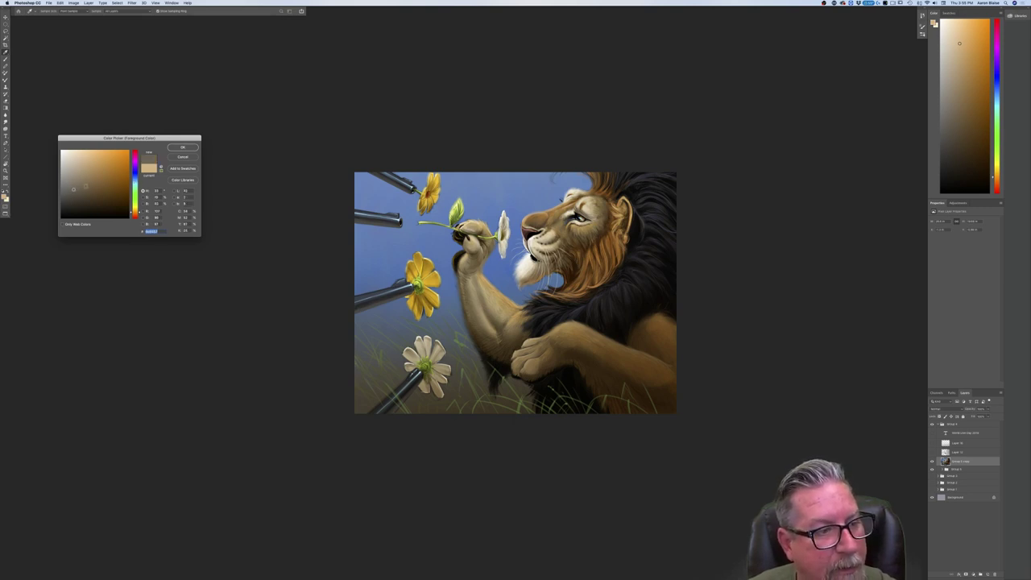
left_click(174, 148)
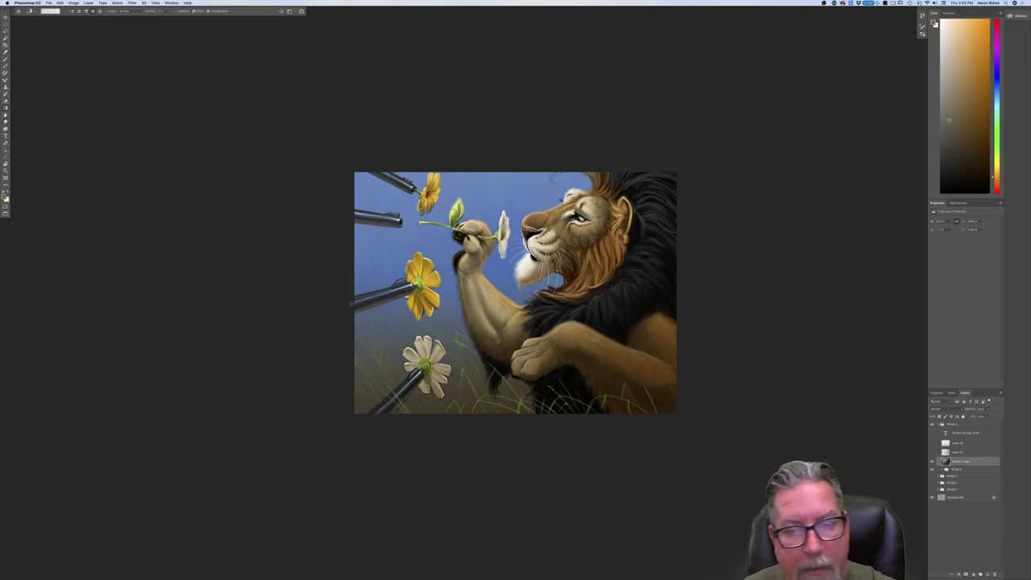
left_click(987, 574)
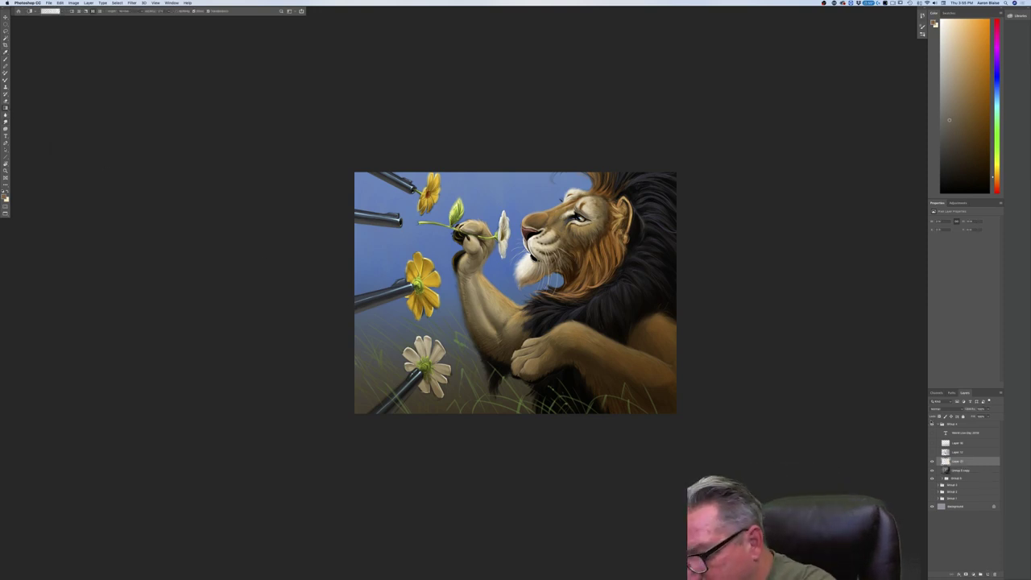
left_click(938, 408)
left_click(929, 426)
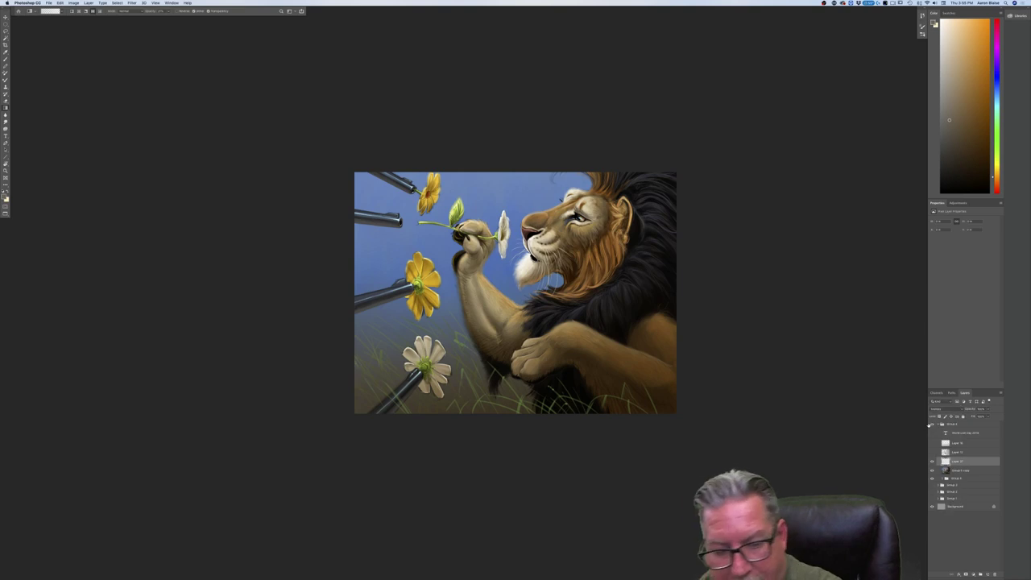
Darken the lower part of the painting with overlapping upward gradients, undo excess passes, and slightly lower the layer's opacity.
left_click_drag(503, 415, 505, 255)
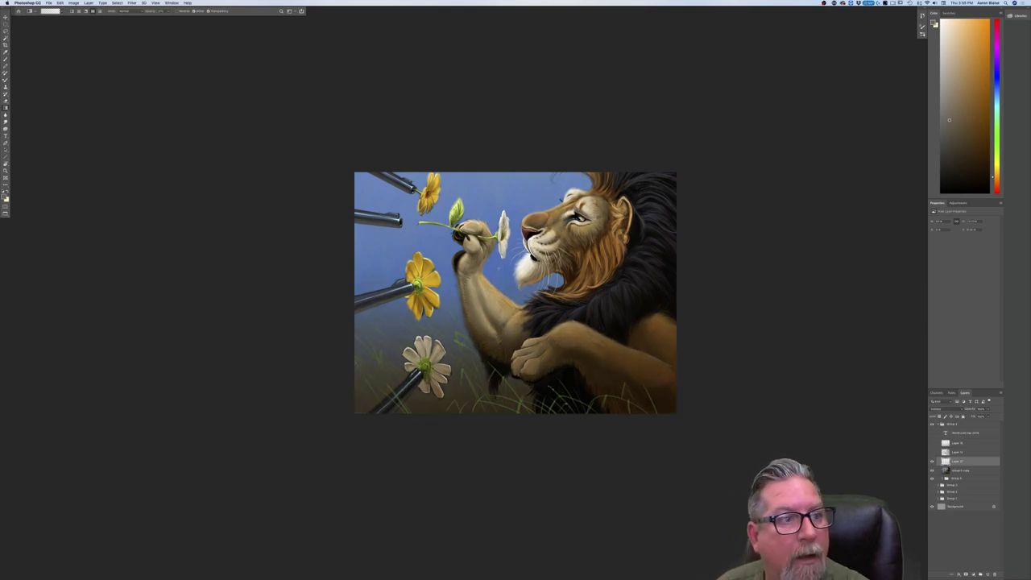
left_click_drag(497, 422, 497, 263)
mouse_move(501, 423)
left_mouse_down()
mouse_move(497, 255)
mouse_move(521, 249)
left_mouse_up()
left_click_drag(543, 426, 532, 229)
left_click_drag(552, 400, 546, 236)
key("super+z")
left_click_drag(512, 398, 512, 252)
key("super+z")
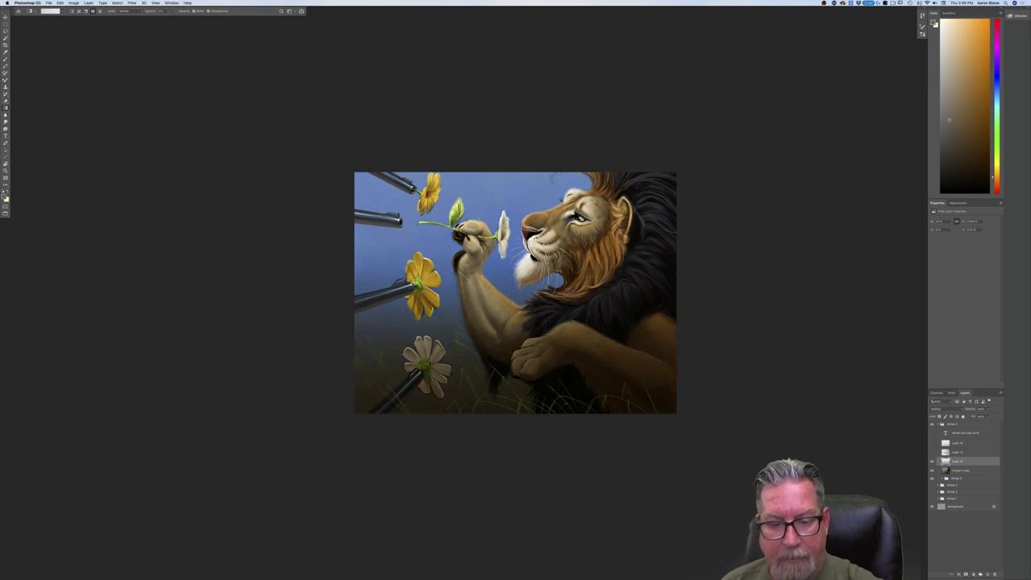
key("super+equal")
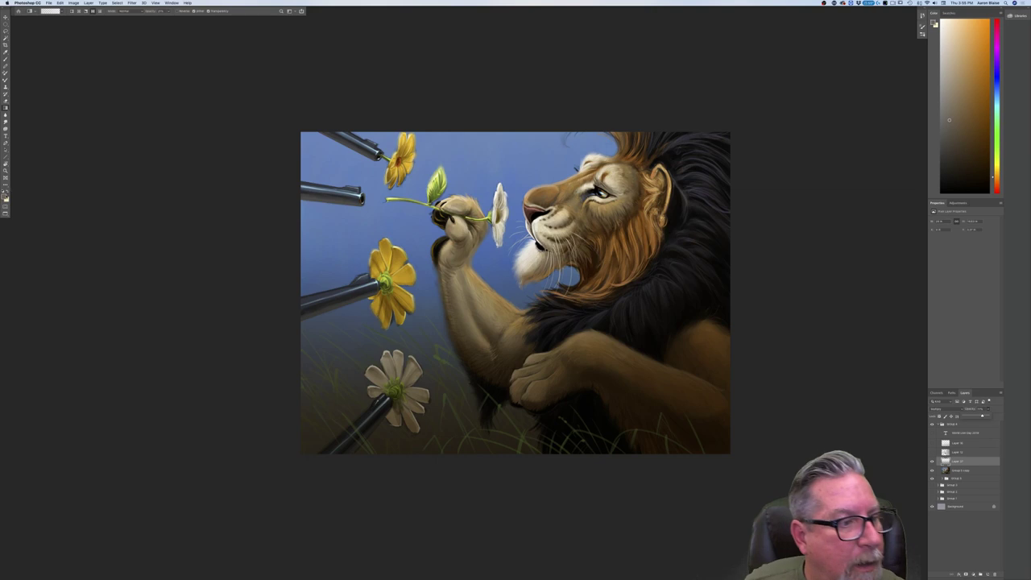
Set the foreground color to the sky blue sampled from beside the uppermost yellow flower.
left_click(4, 196)
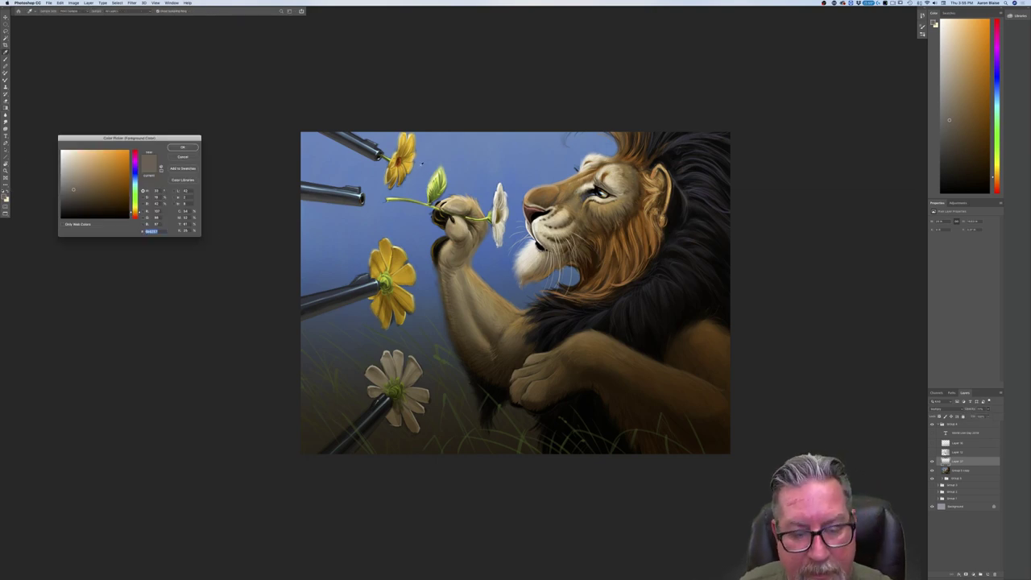
left_click(427, 158)
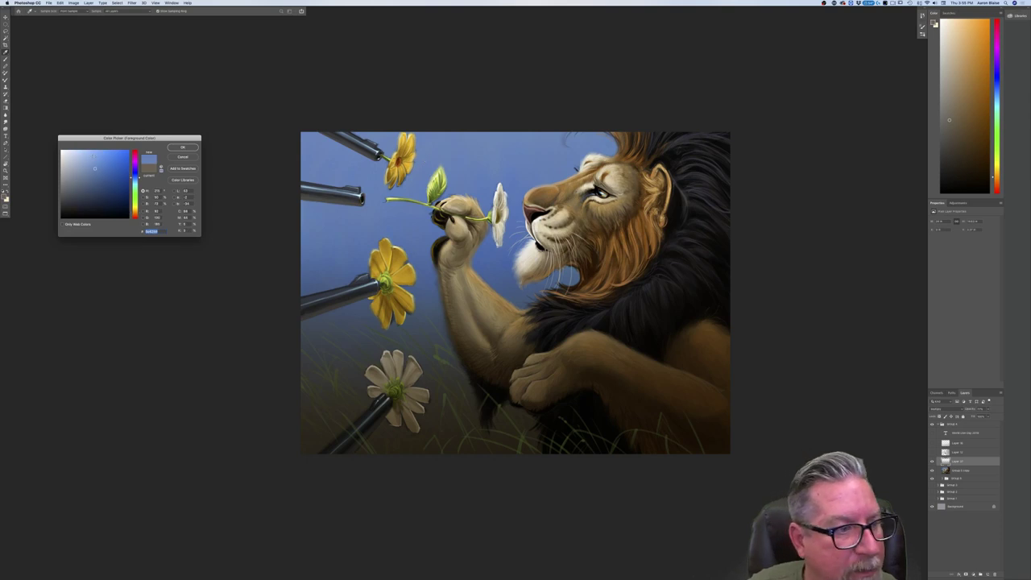
key("Return")
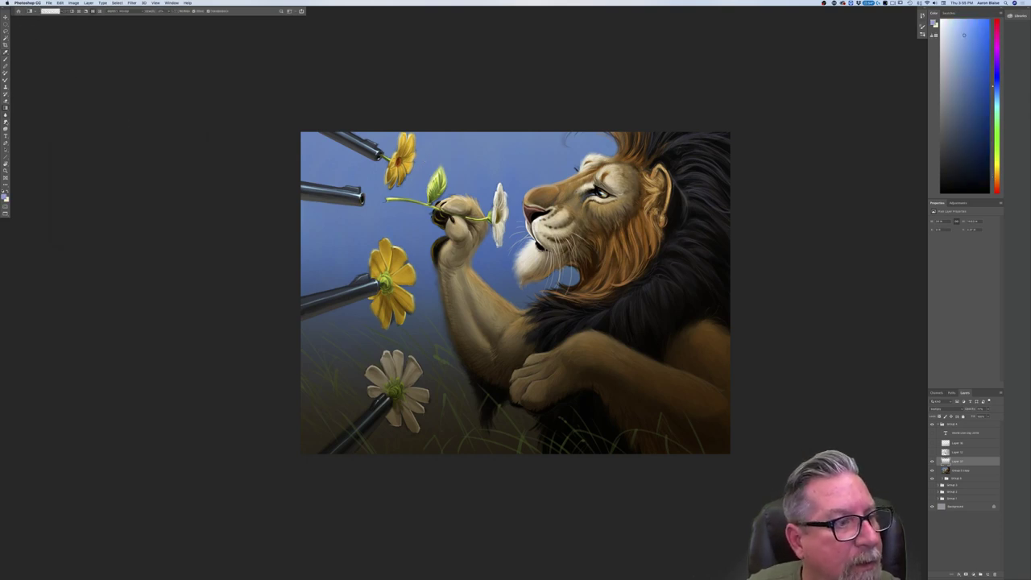
Switch to the Type tool and choose the Phosphate font for the lettering.
key("t")
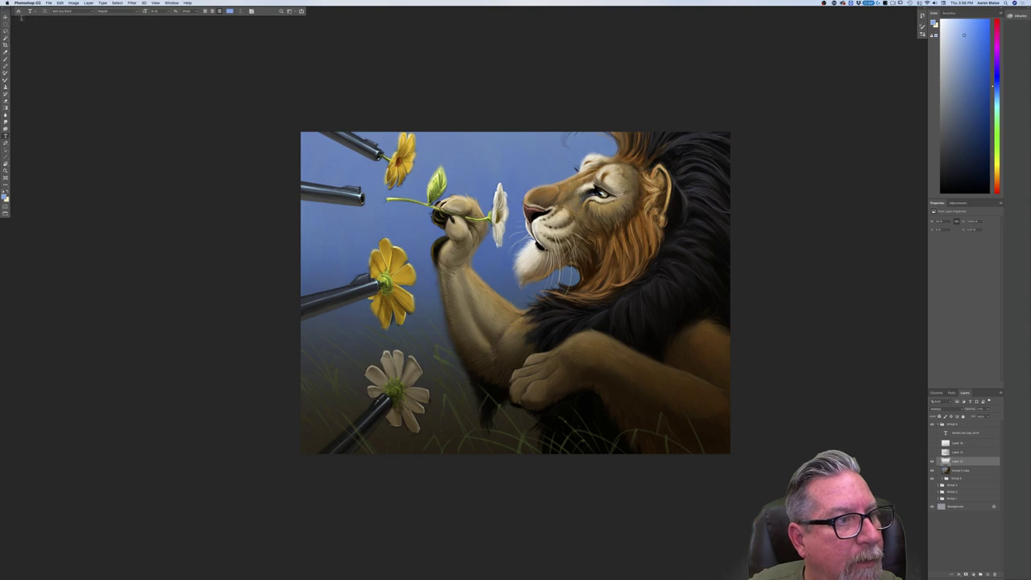
left_click(23, 10)
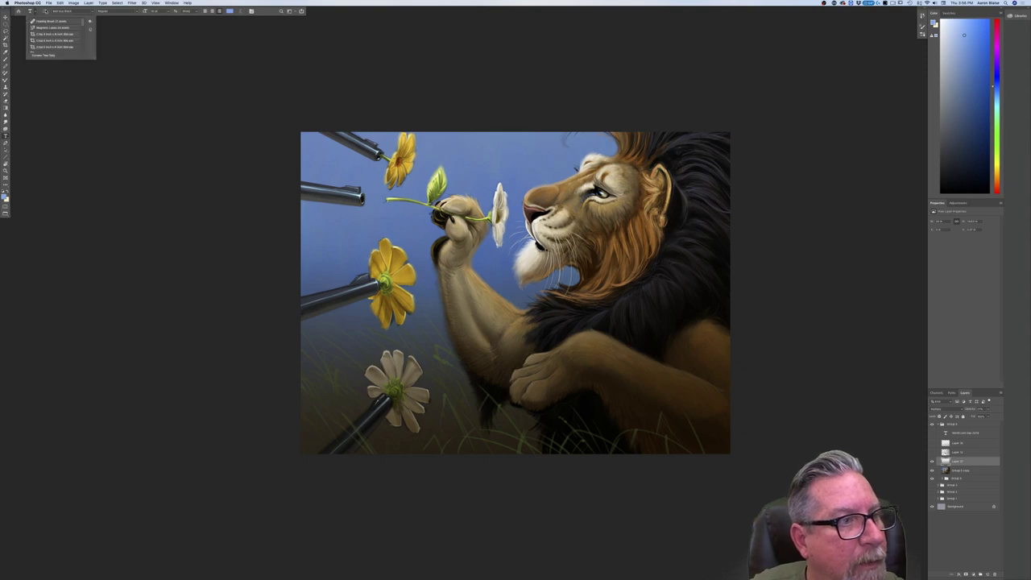
left_click(64, 10)
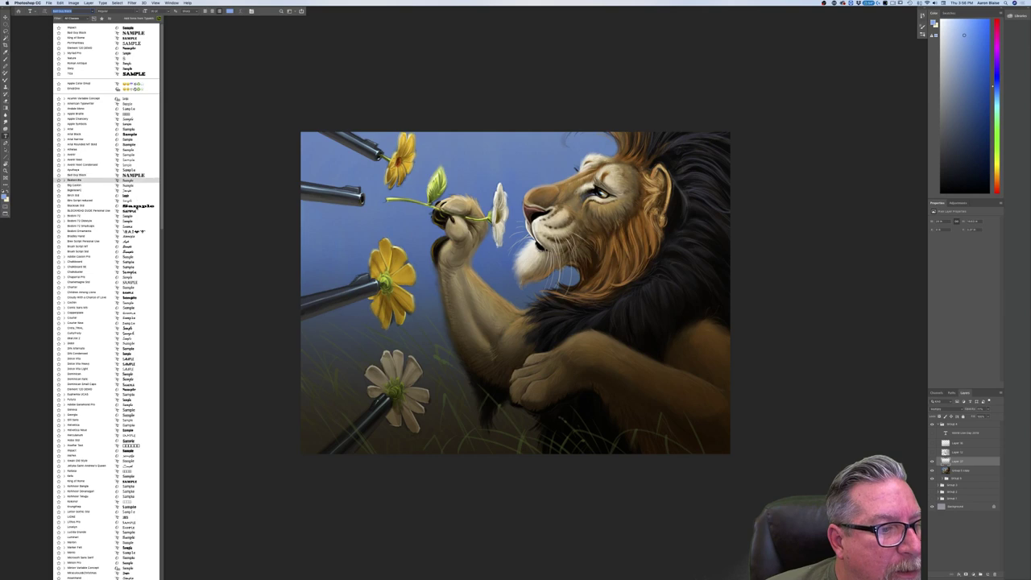
scroll(137, 207, "down", 5)
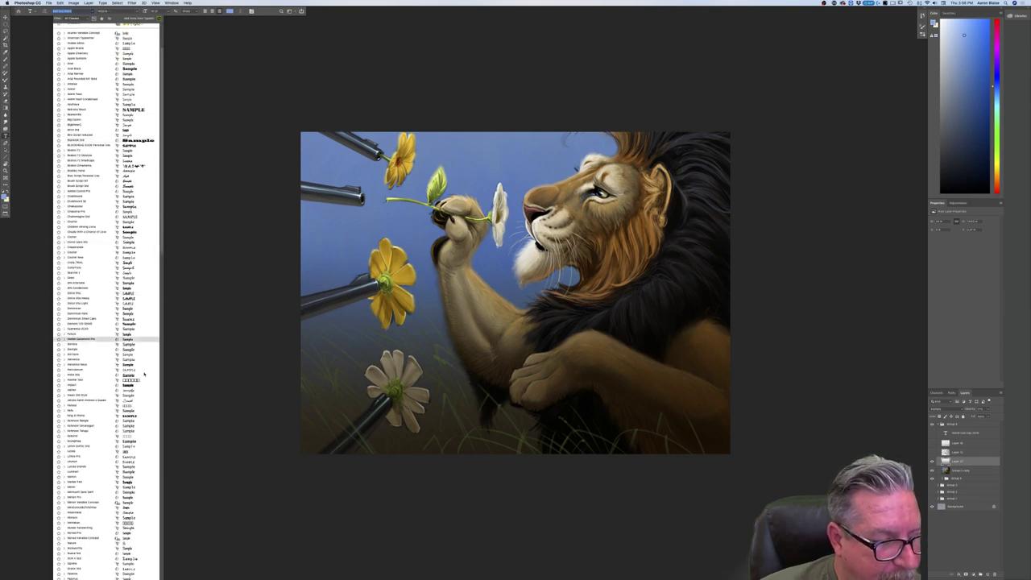
scroll(144, 377, "down", 4)
scroll(144, 377, "down", 5)
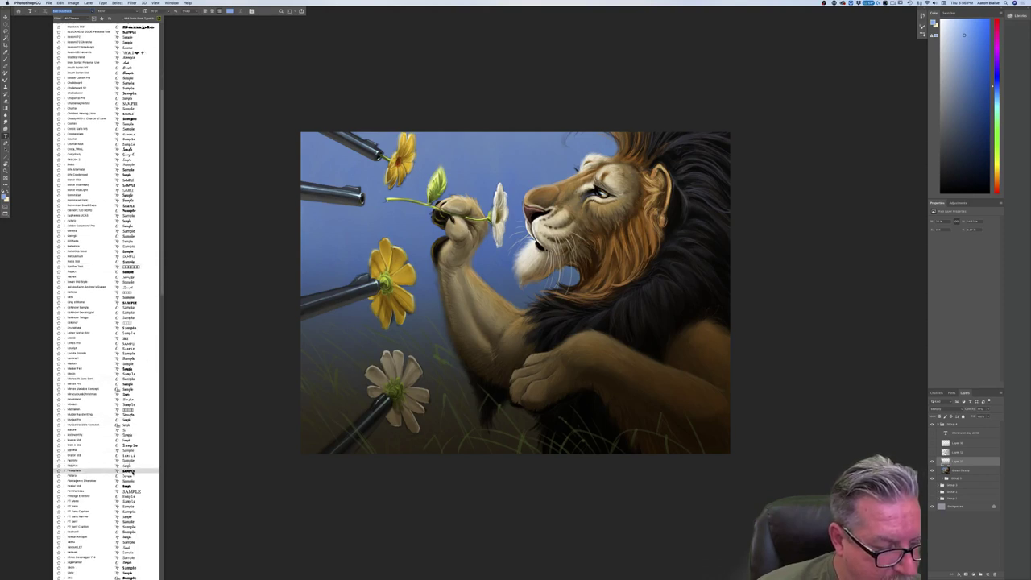
left_click(133, 471)
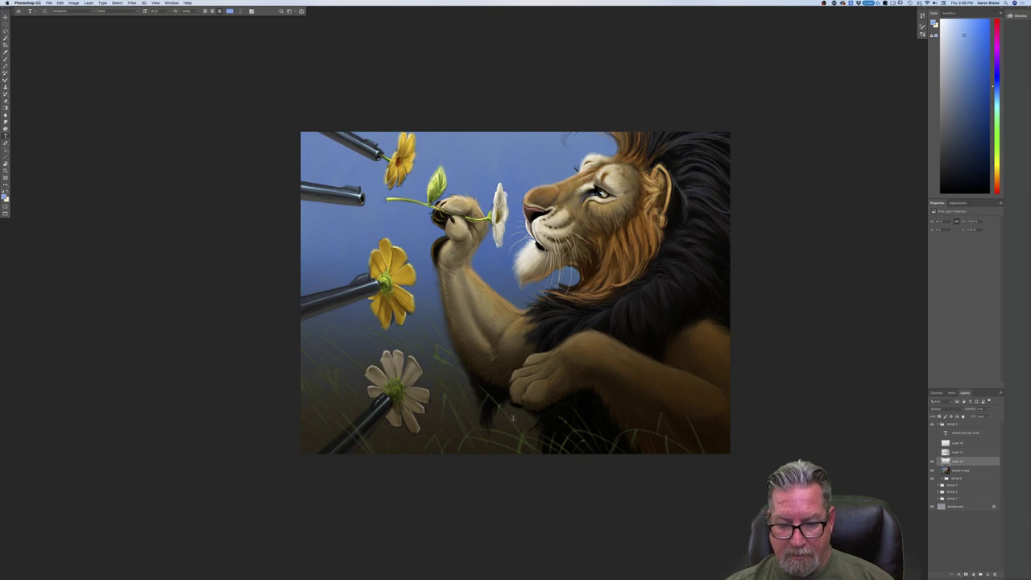
Start a centre-aligned text line over the grass below the lion's paw and set its size to 72 pt.
left_click(513, 417)
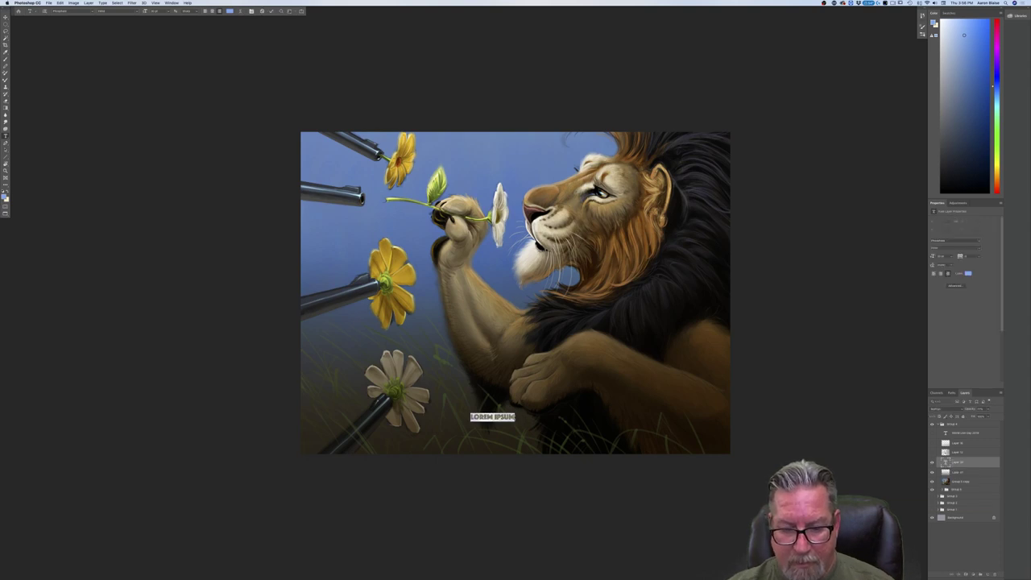
left_click(213, 11)
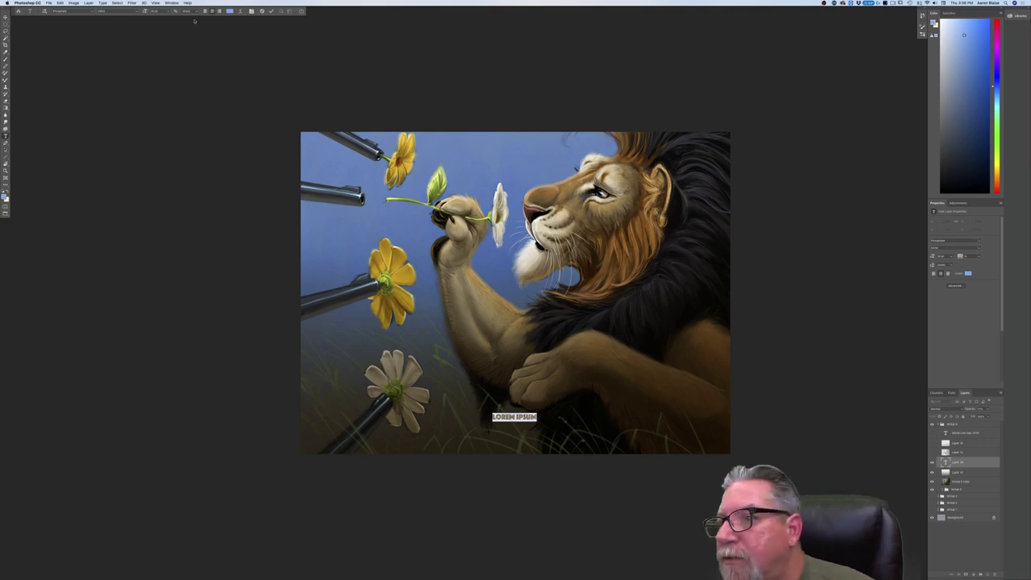
left_click(153, 11)
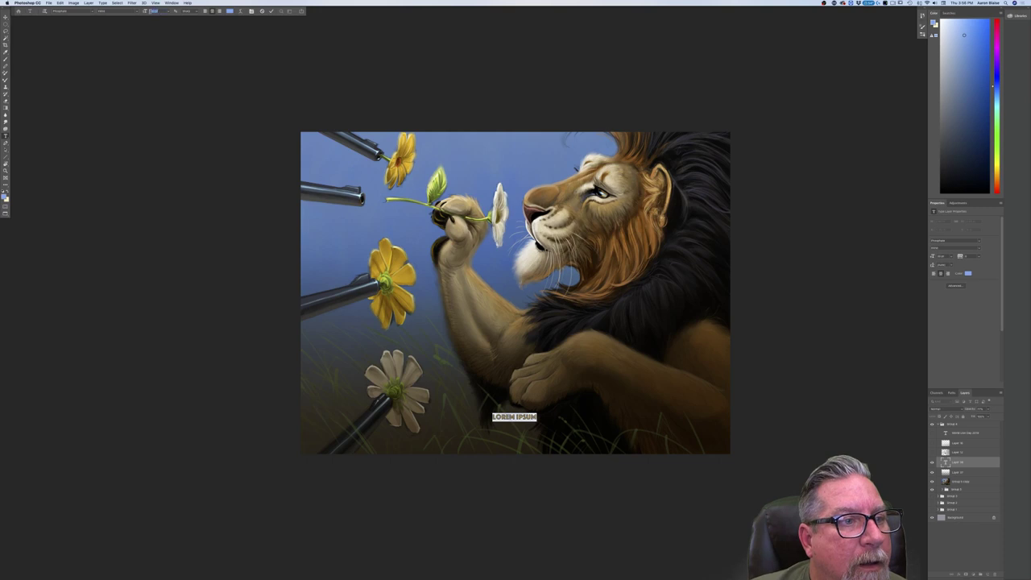
left_click(170, 12)
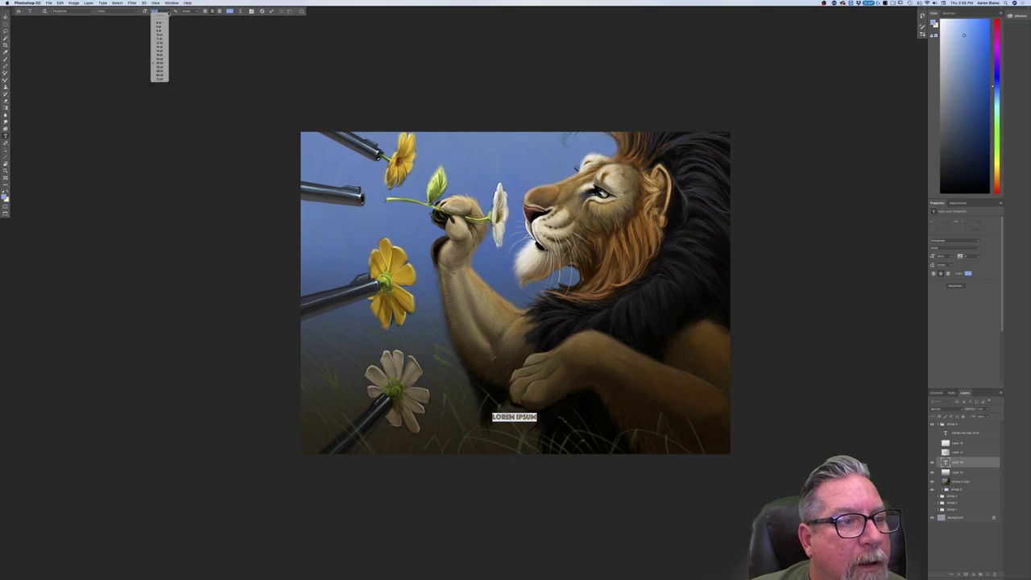
left_click(159, 79)
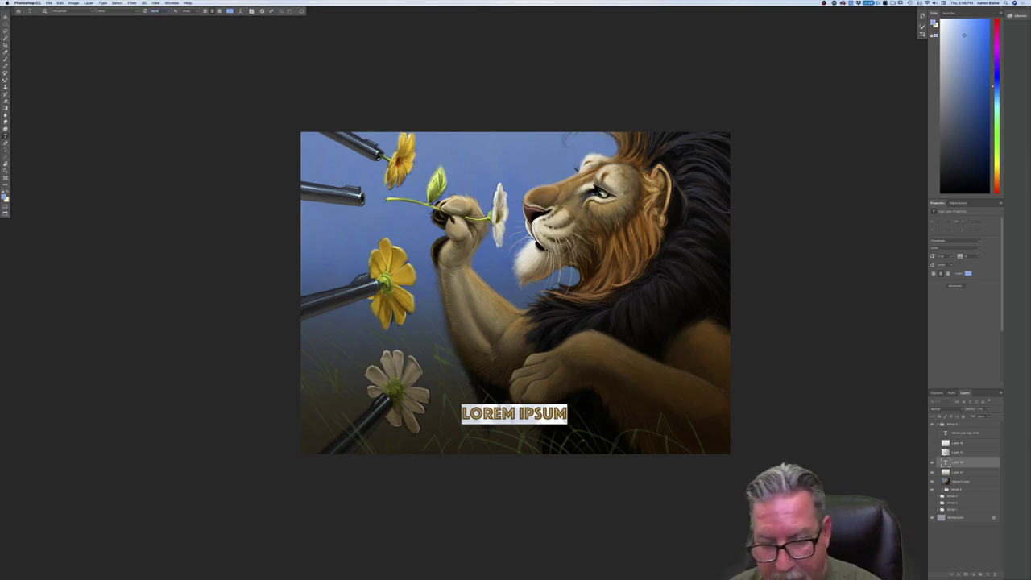
key("Return")
left_click(550, 172)
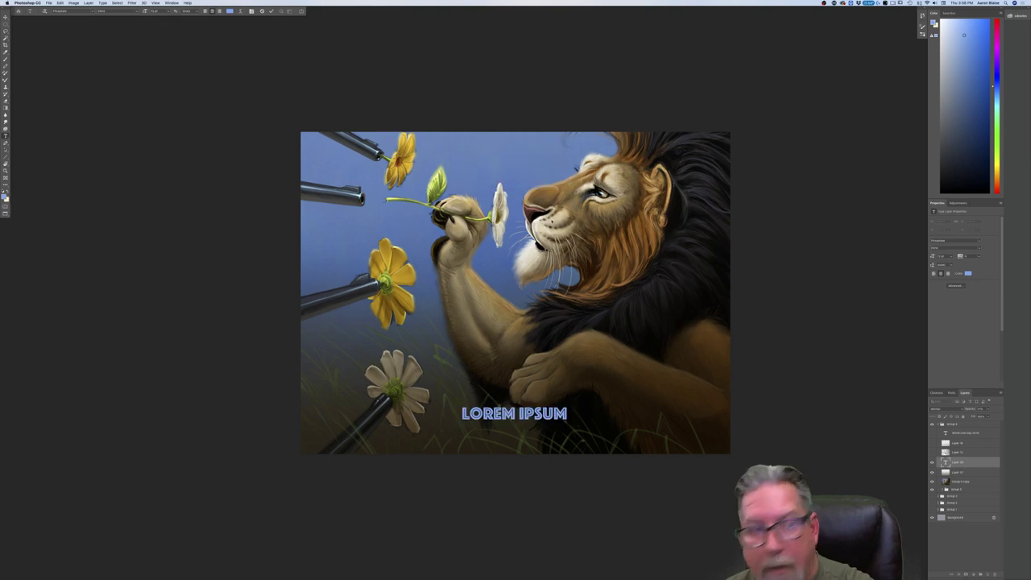
Discard the stray duplicate text layer and replace the placeholder lettering with "WORLD LION DAY".
left_click(566, 418)
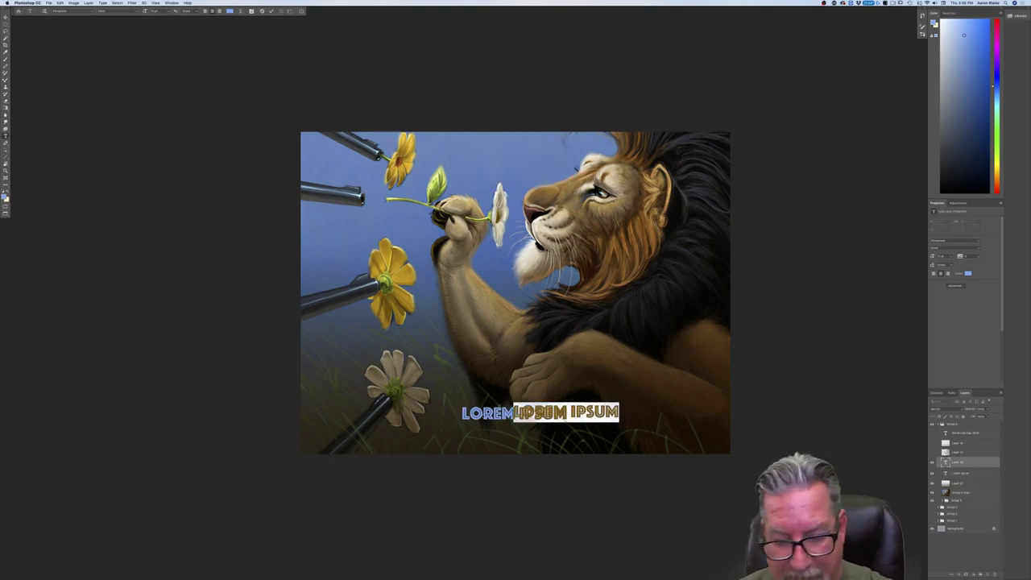
left_click_drag(966, 466, 994, 573)
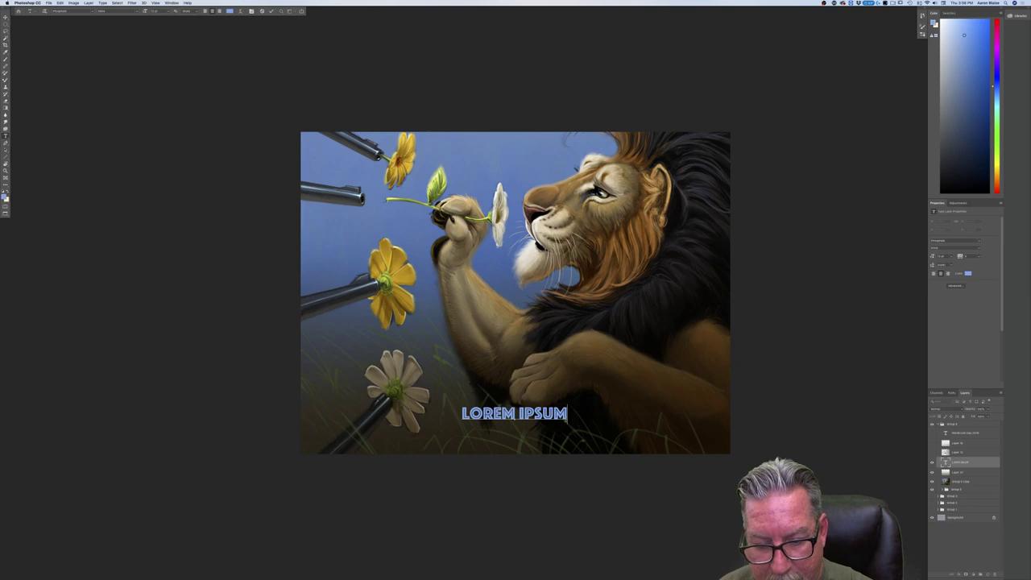
left_click_drag(568, 414, 452, 414)
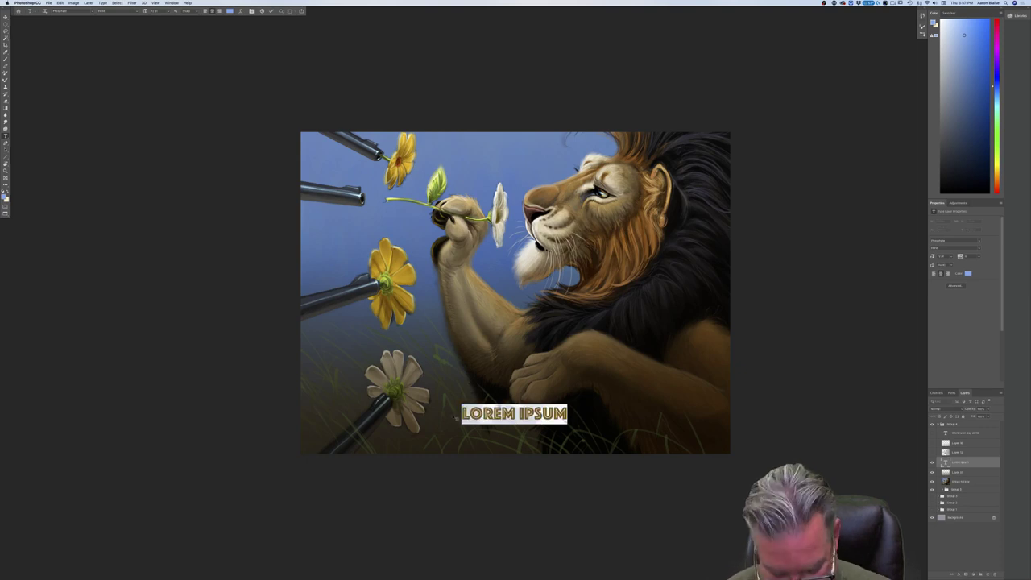
key("BackSpace")
type("WO")
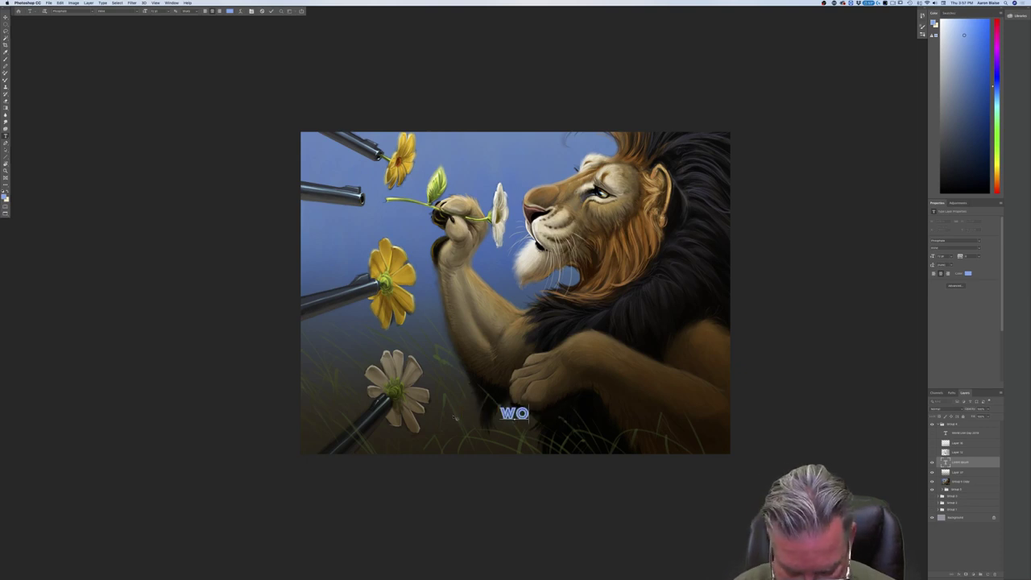
type("RLD LION DAY")
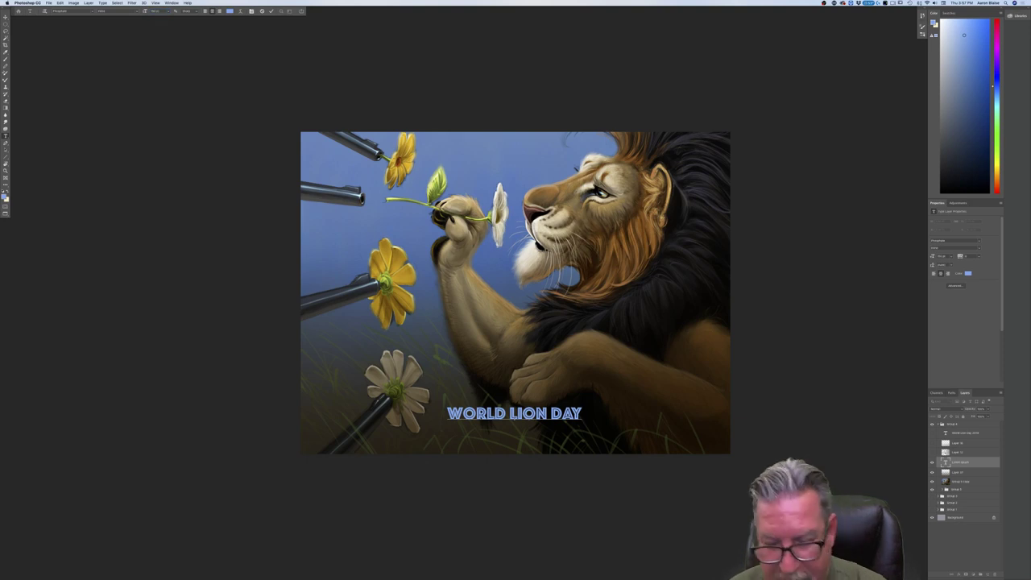
Select the whole "WORLD LION DAY" title, enlarge its font to about double size, and commit the text.
key("shift+Left")
key("shift+Left")
key("shift+Left")
key("shift+Left")
key("shift+Left")
key("shift+Left")
key("shift+Left")
key("shift+Left")
key("shift+Left")
key("shift+Left")
key("shift+Left")
key("shift+Left")
key("shift+Left")
key("shift+Left")
key("super+c")
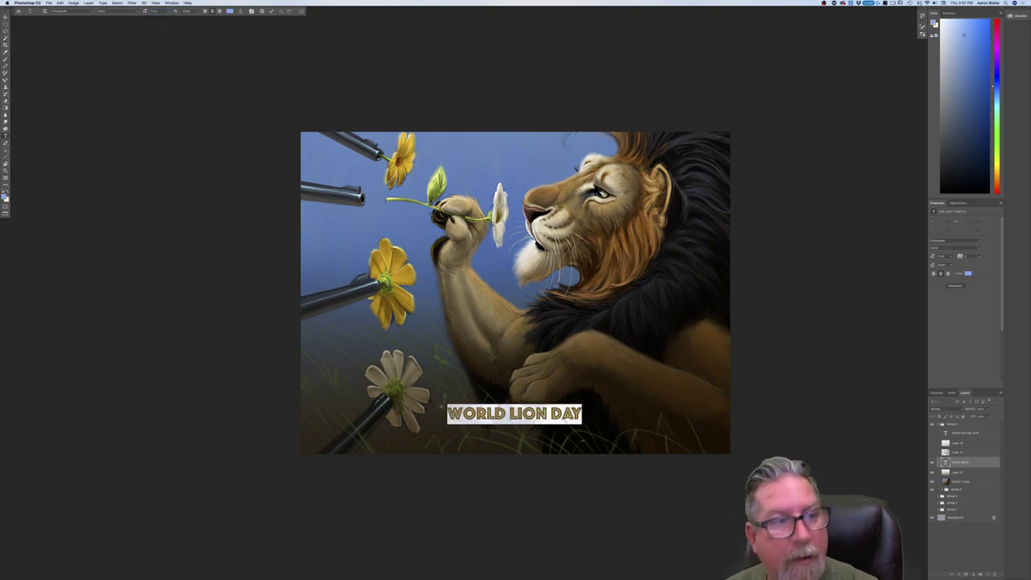
left_click_drag(160, 11, 138, 12)
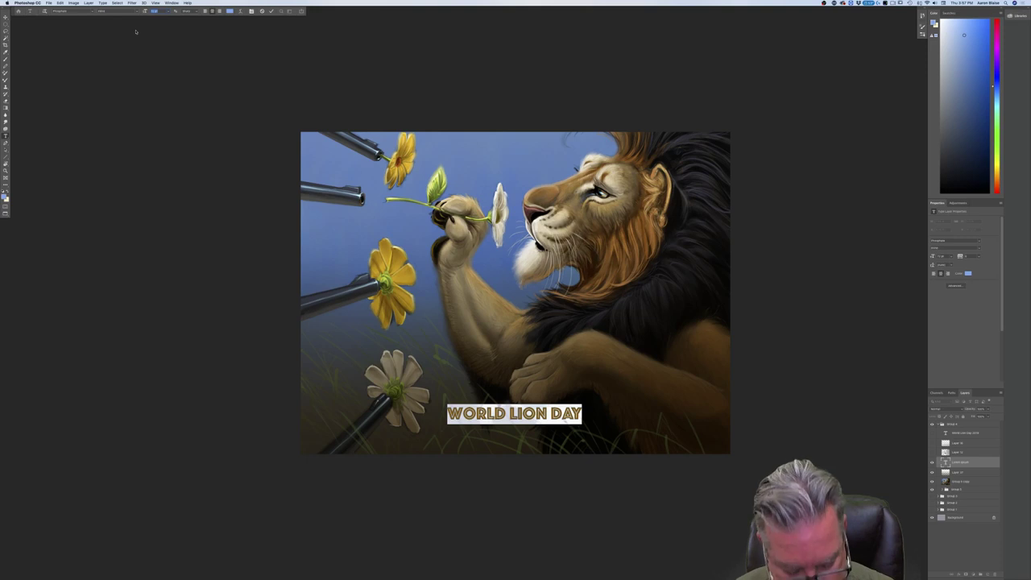
key("Return")
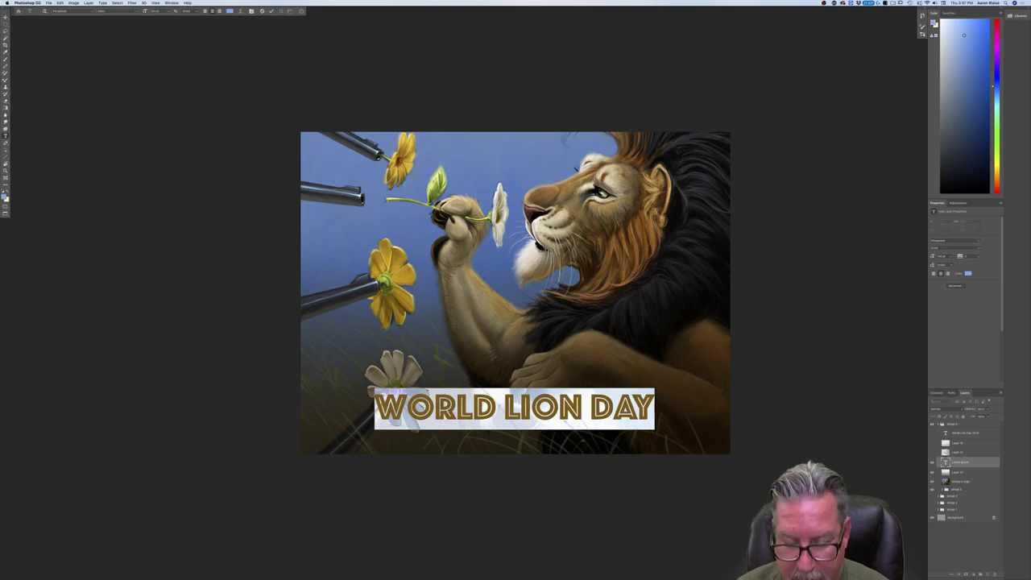
key("BackSpace")
key("super+v")
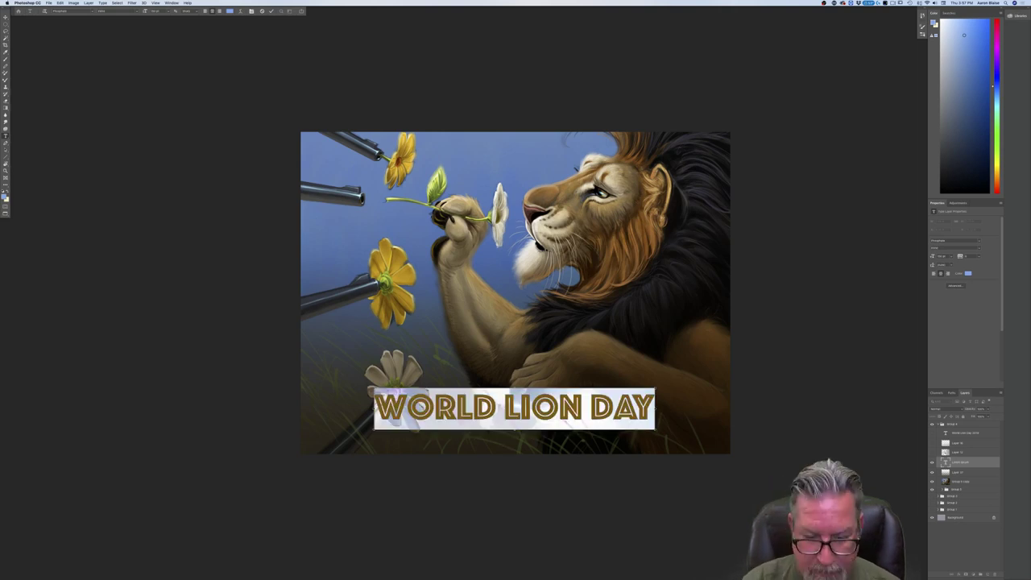
left_click(5, 59)
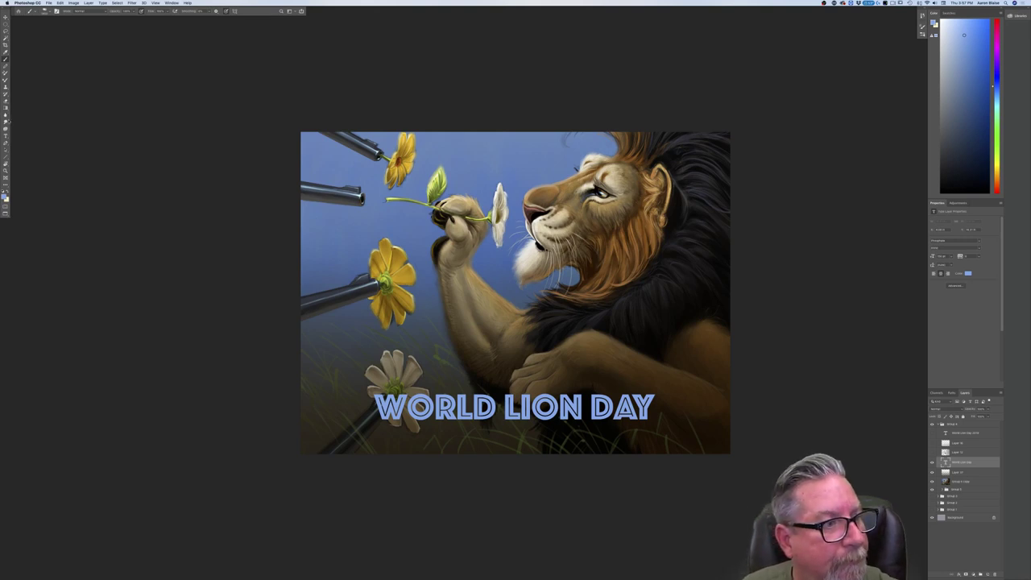
Add a second line reading "2019" at 72 pt beneath the "WORLD LION DAY" title and commit the text.
left_click(5, 136)
left_click(652, 411)
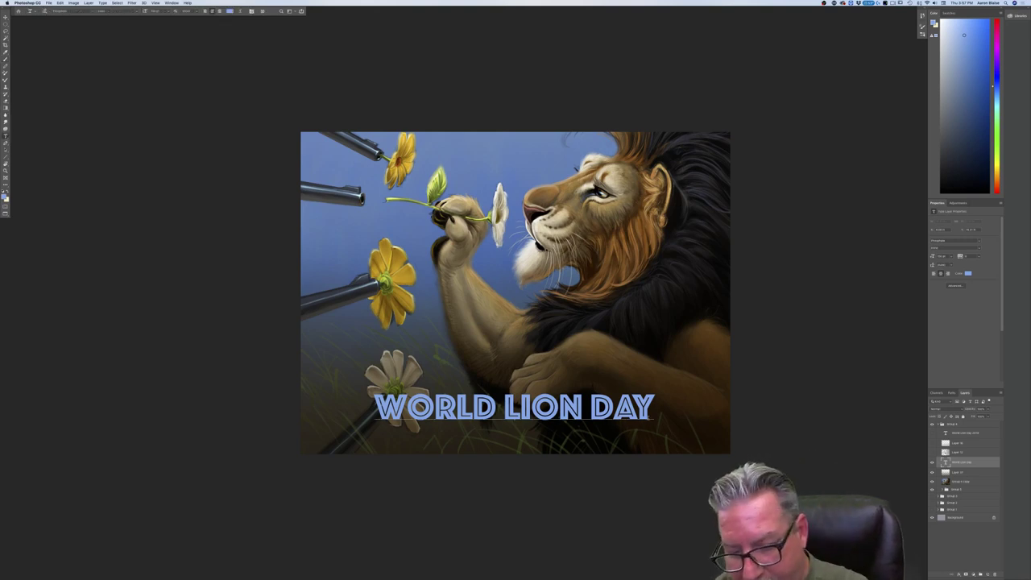
key("Return")
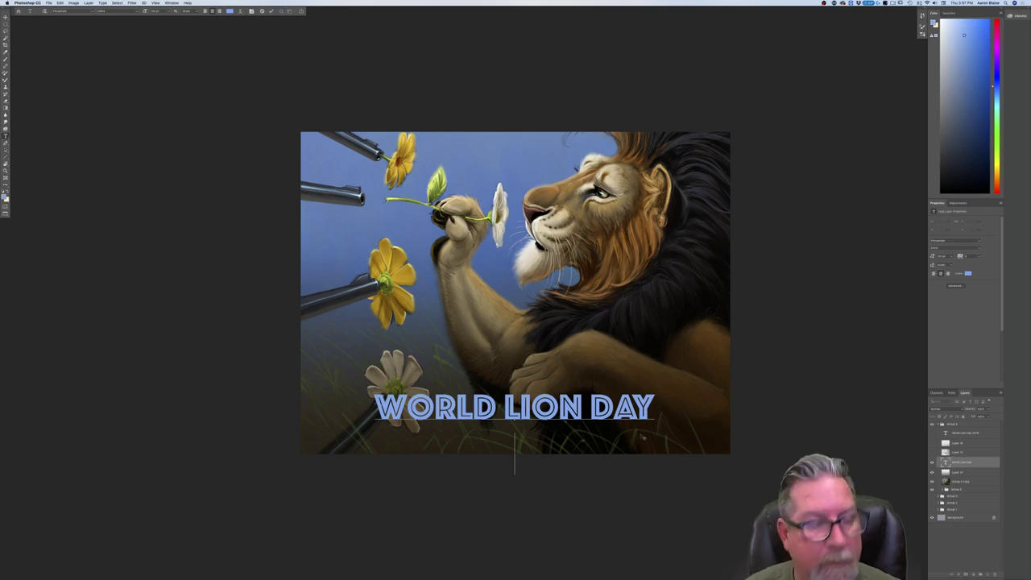
left_click(165, 10)
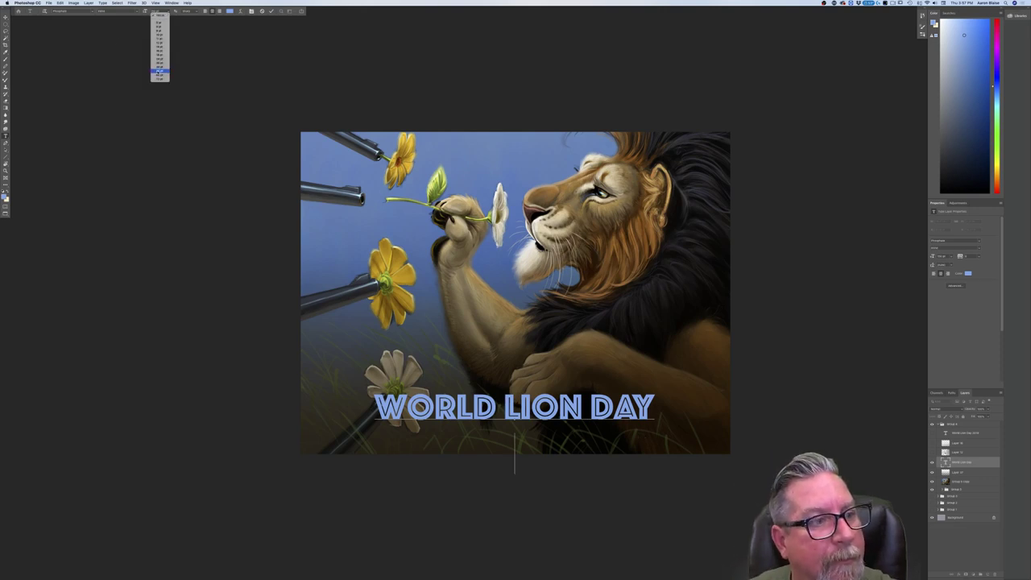
left_click(158, 78)
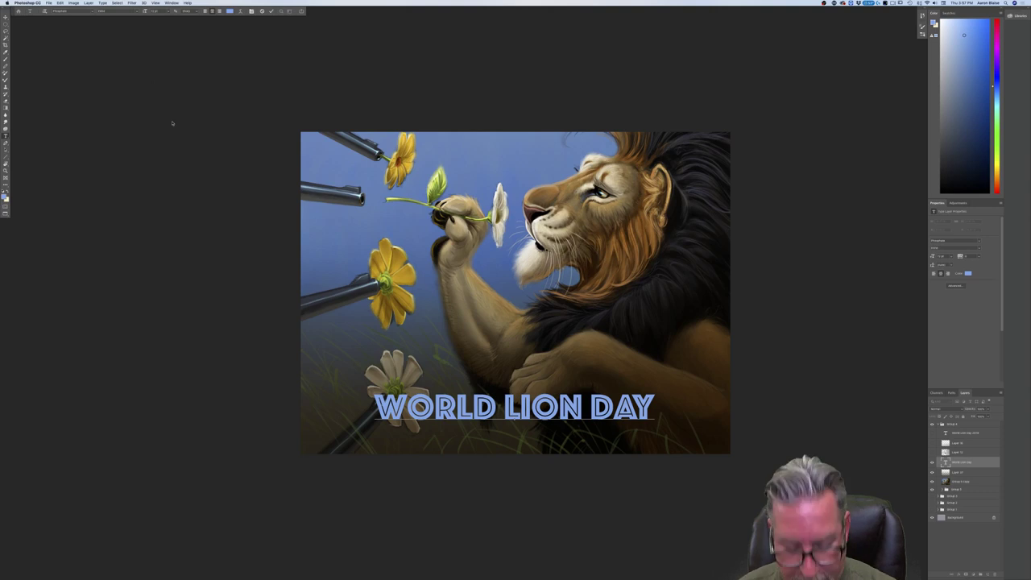
type("2")
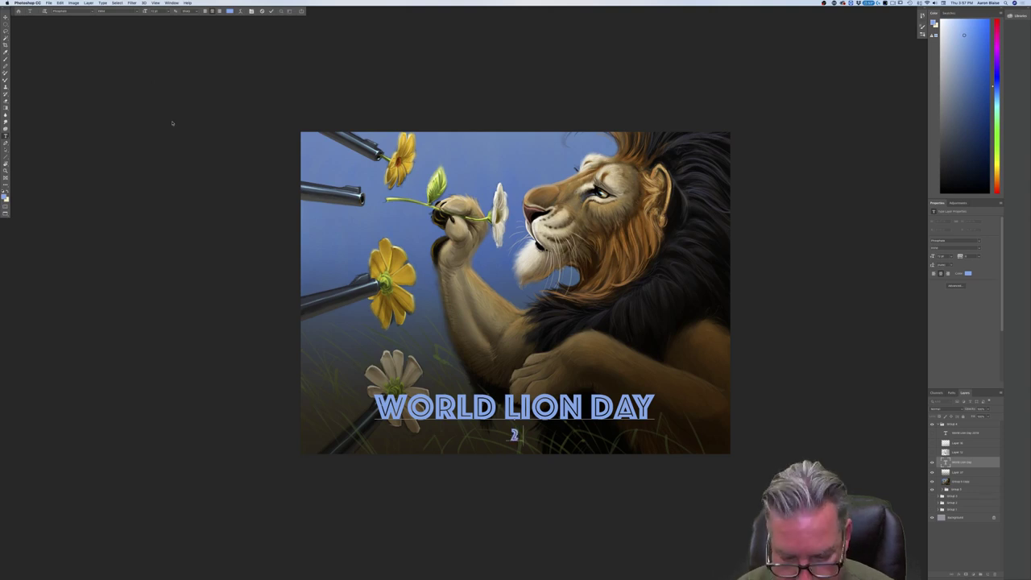
type("019")
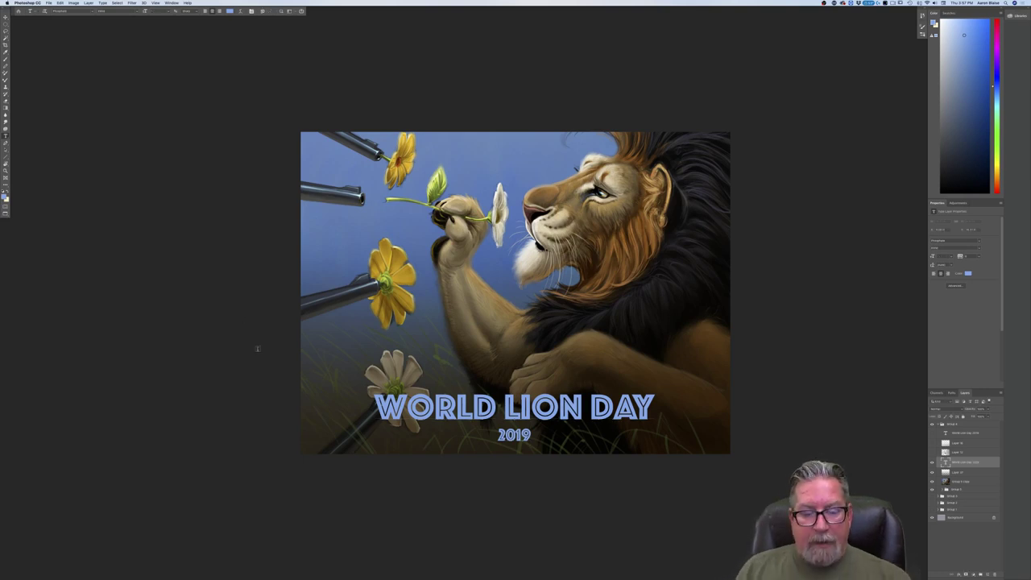
key("super+Return")
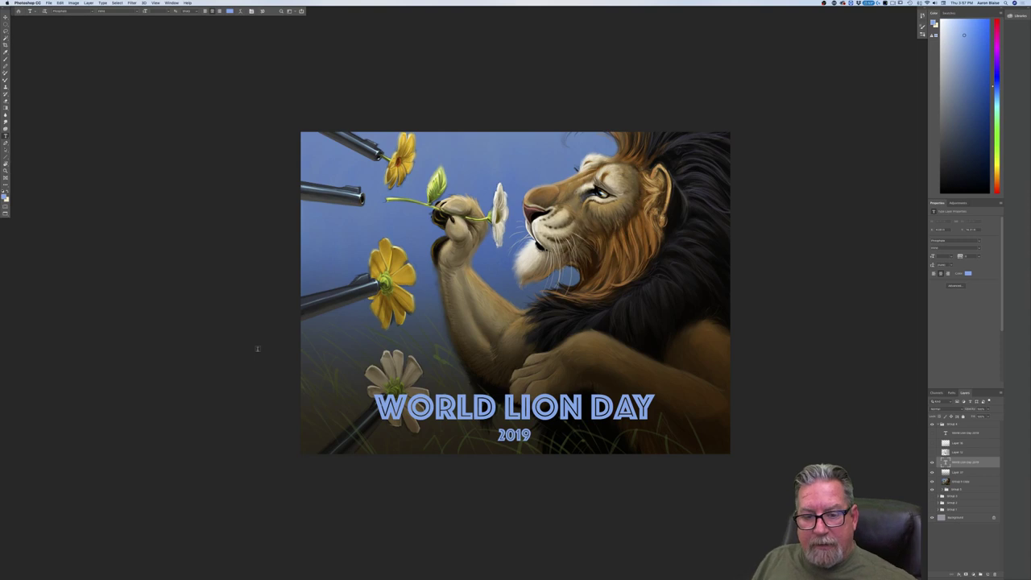